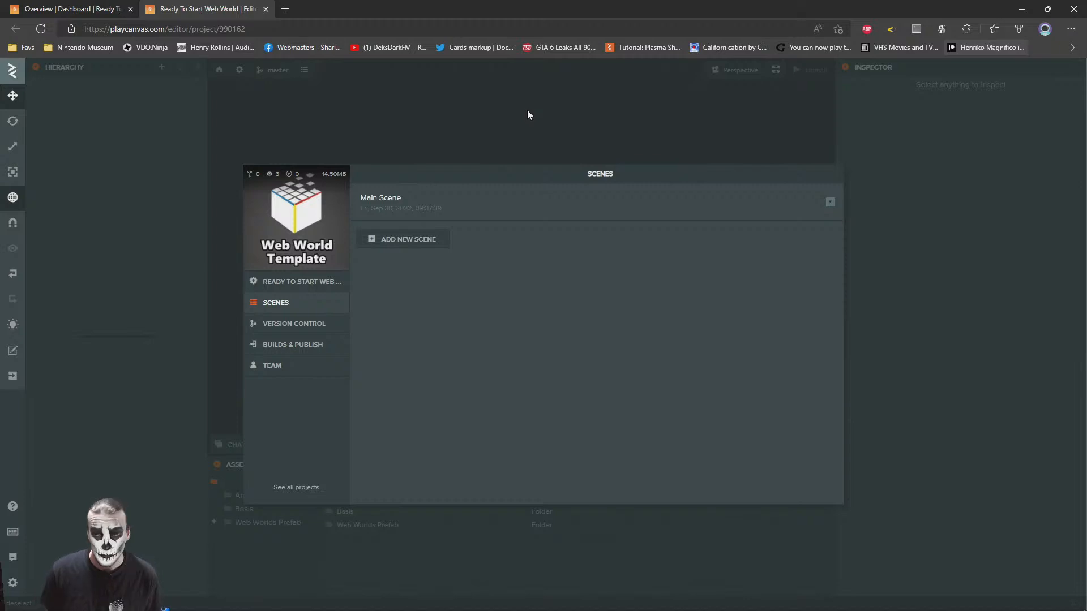
# Open the project's Main Scene and select the Web World Prefab entity in the hierarchy
pyautogui.click(453, 198)
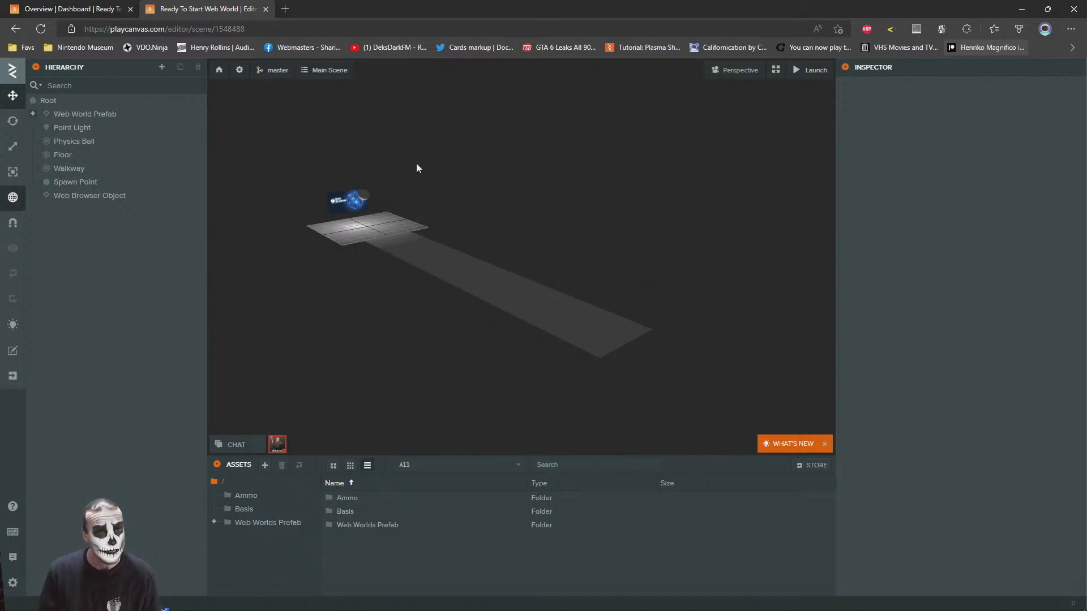
pyautogui.scroll(3, 402, 165)
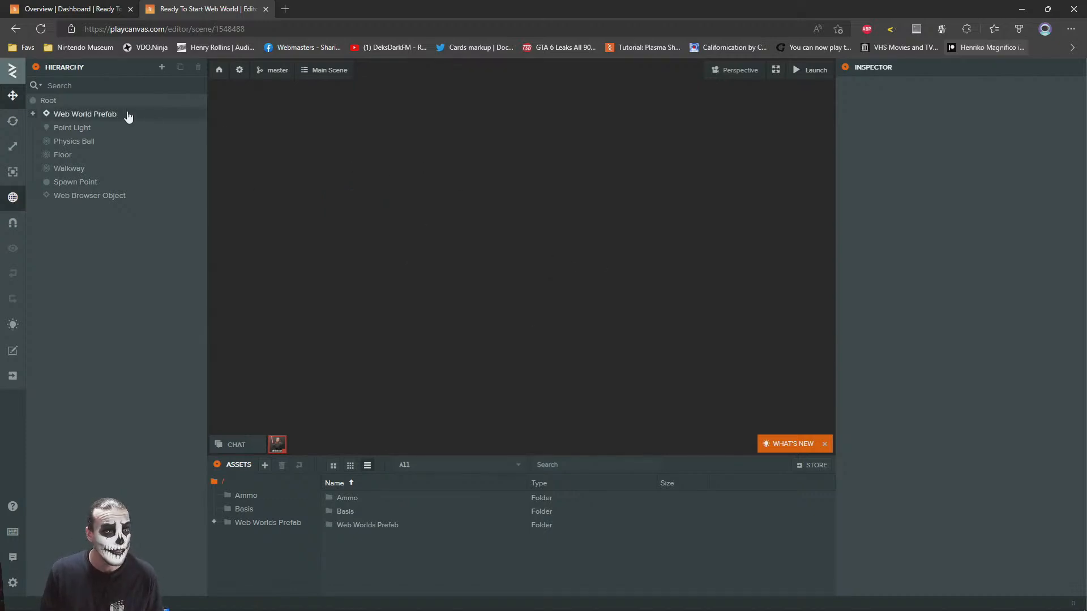
pyautogui.click(68, 114)
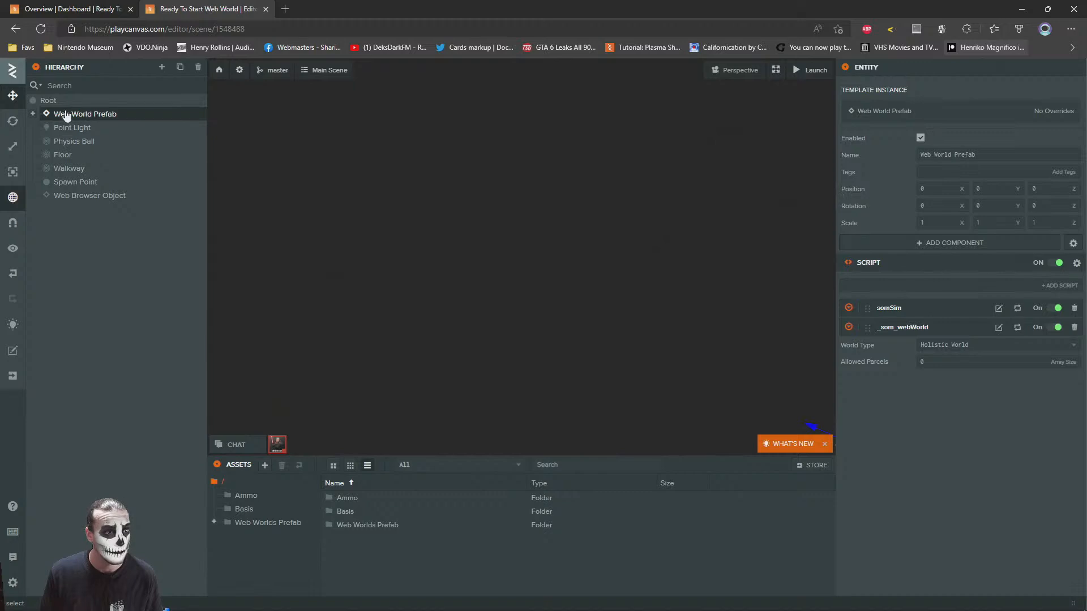
pyautogui.rightClick(66, 115)
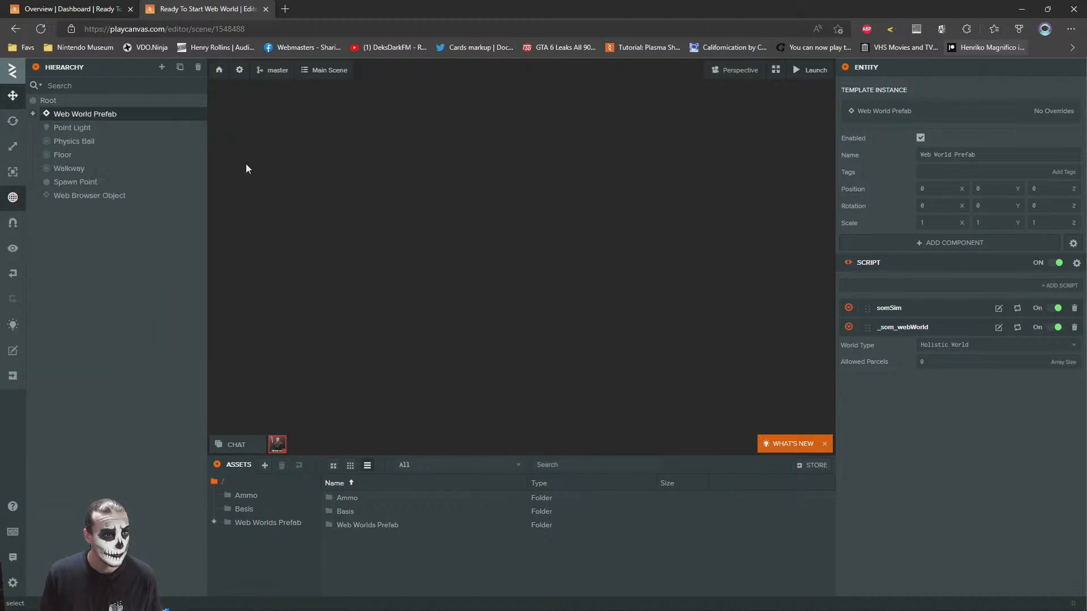
# Focus the viewport on the Point Light, view the floor, ball and web browser object around it, and clear the selection
pyautogui.click(73, 128)
pyautogui.click(12, 250)
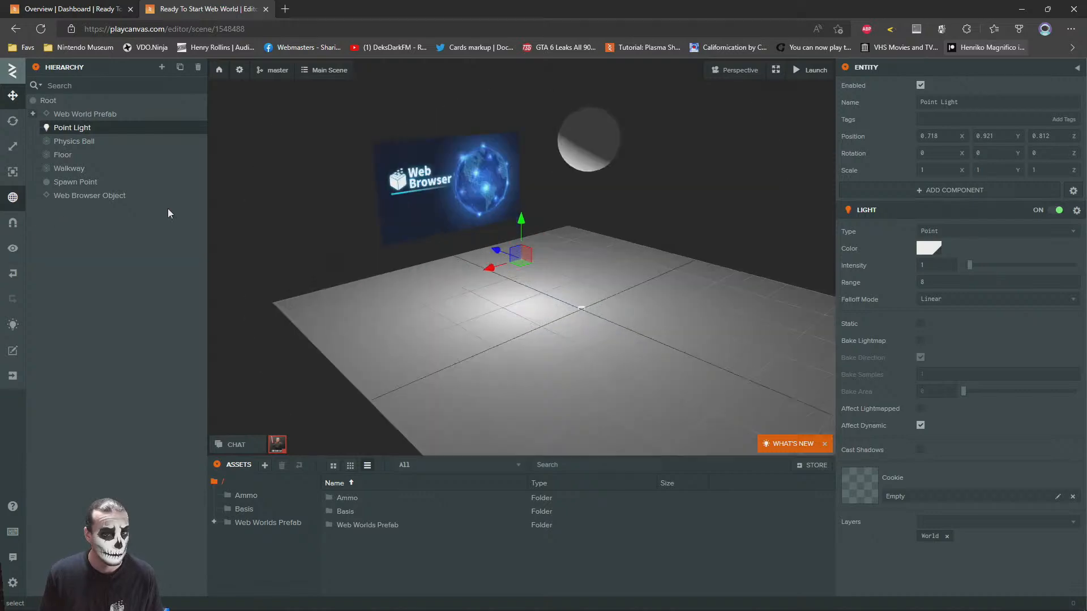
pyautogui.scroll(-5, 577, 238)
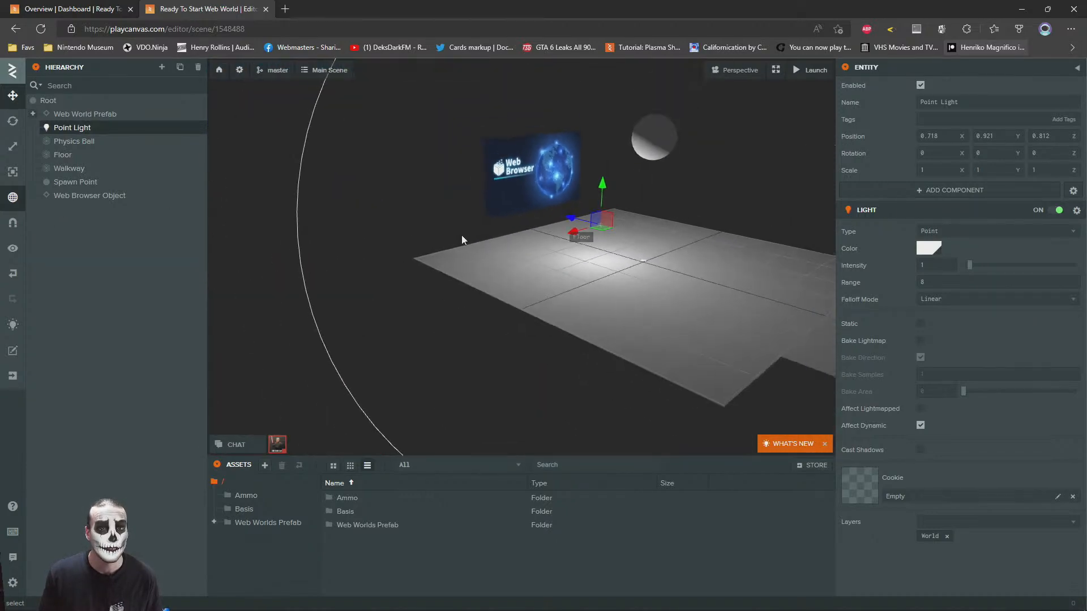
pyautogui.click(552, 249)
pyautogui.moveTo(553, 249); pyautogui.dragTo(383, 263)
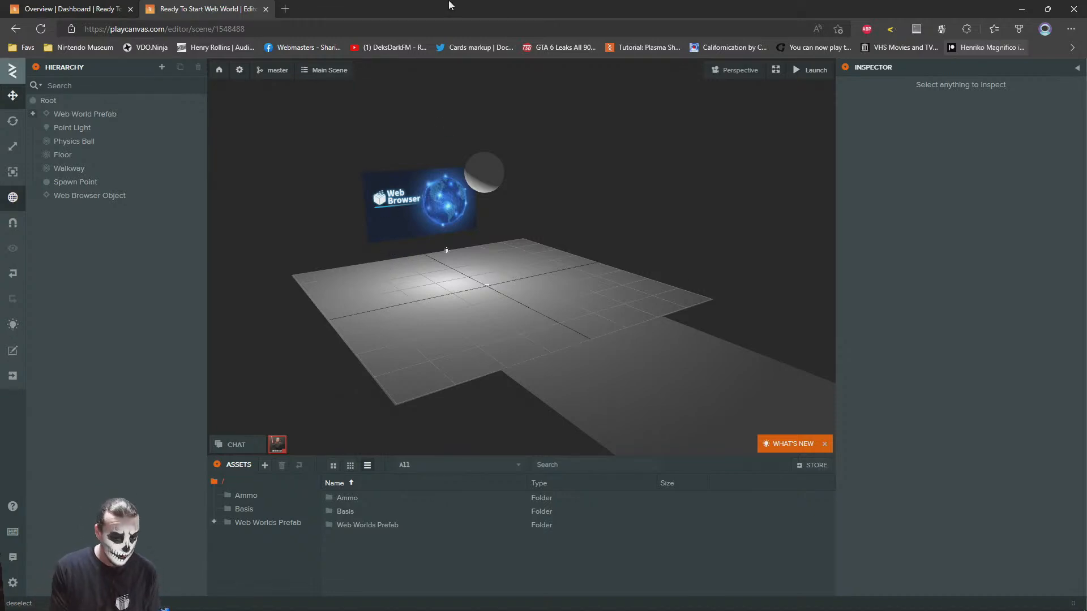
# Open sketchfab.com in a new browser tab
pyautogui.hotkey('ctrl', 't')
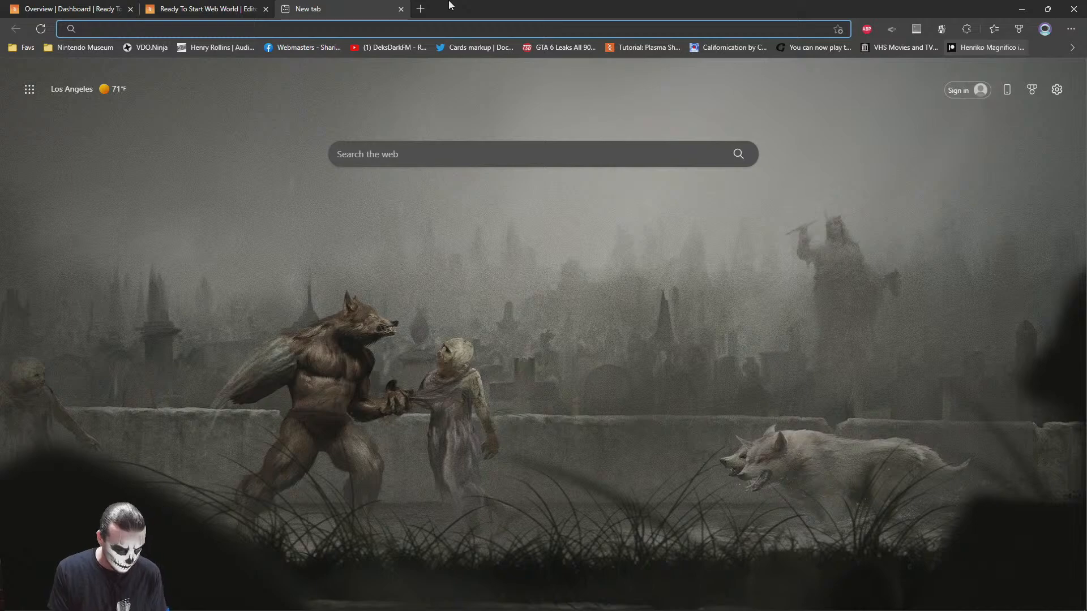
pyautogui.write('sketchfab.com')
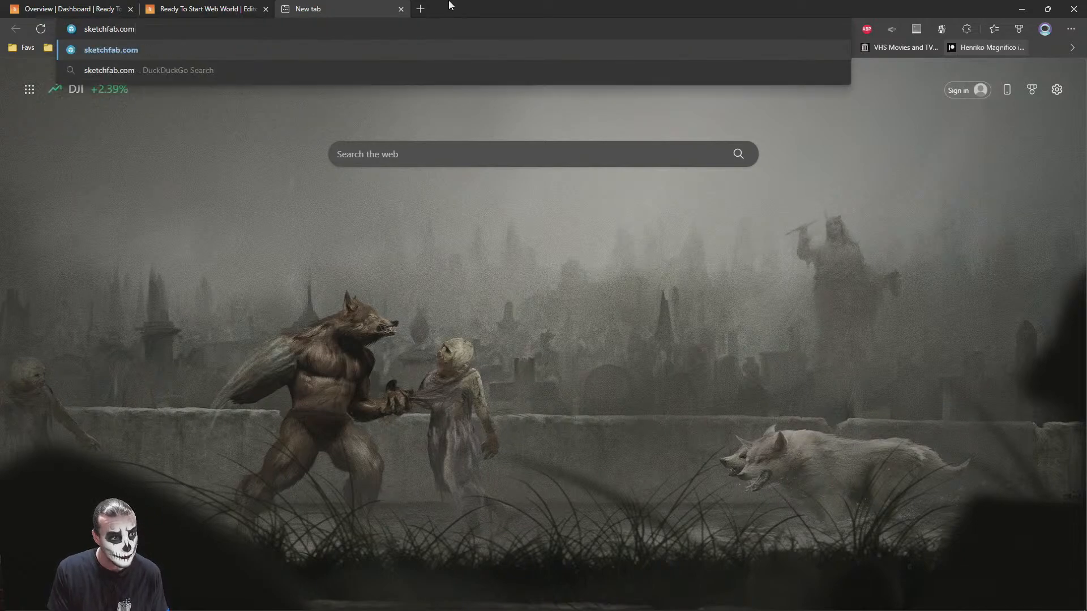
pyautogui.press('Return')
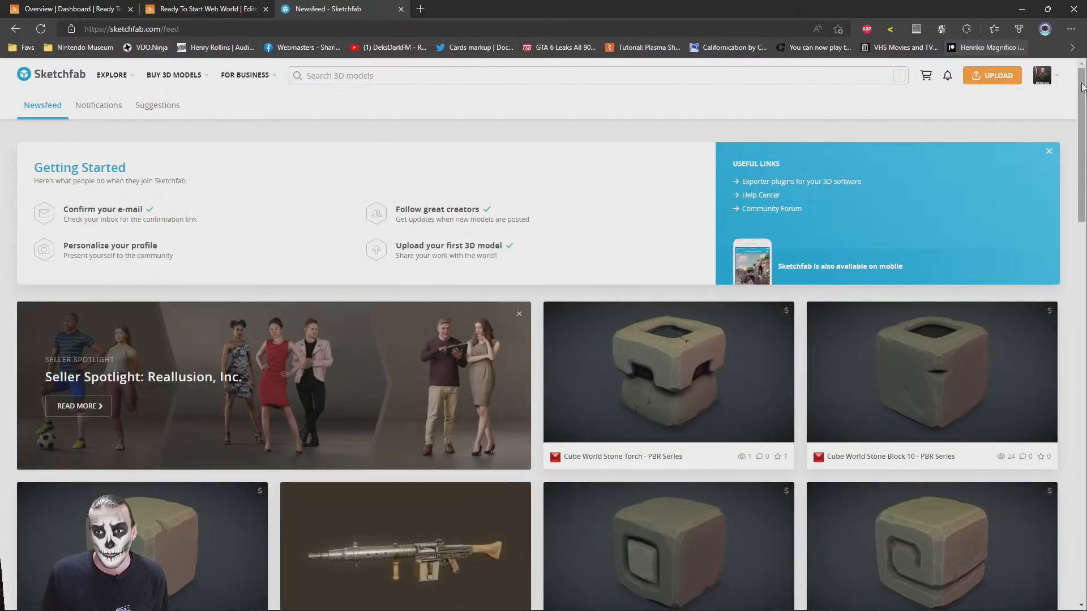
# Browse the Sketchfab newsfeed for a character model and open the Cultist Tpose model
pyautogui.scroll(-20, 380, 268)
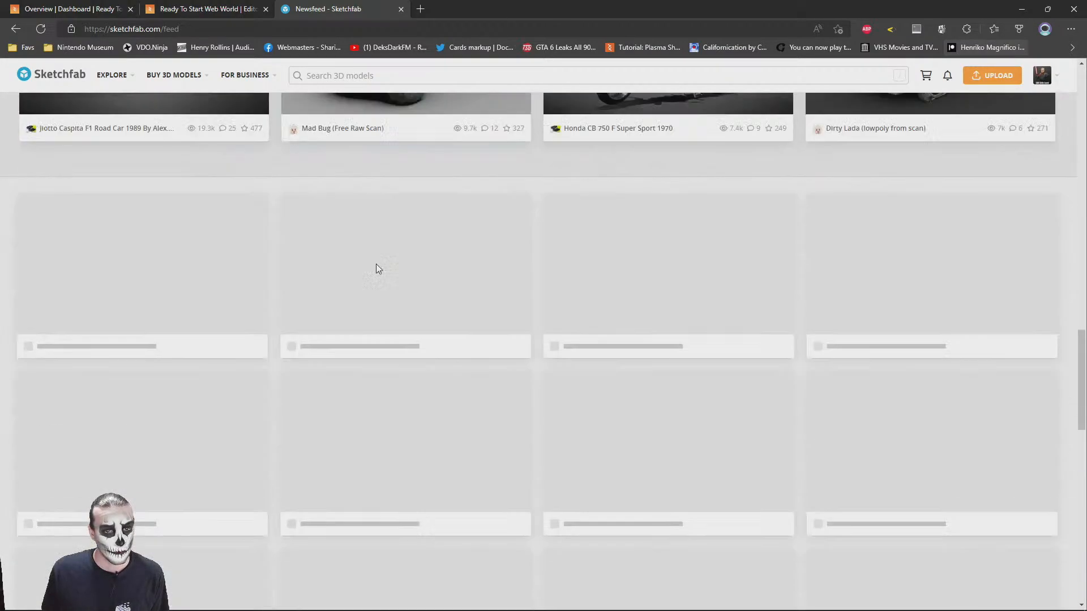
pyautogui.scroll(-10, 381, 267)
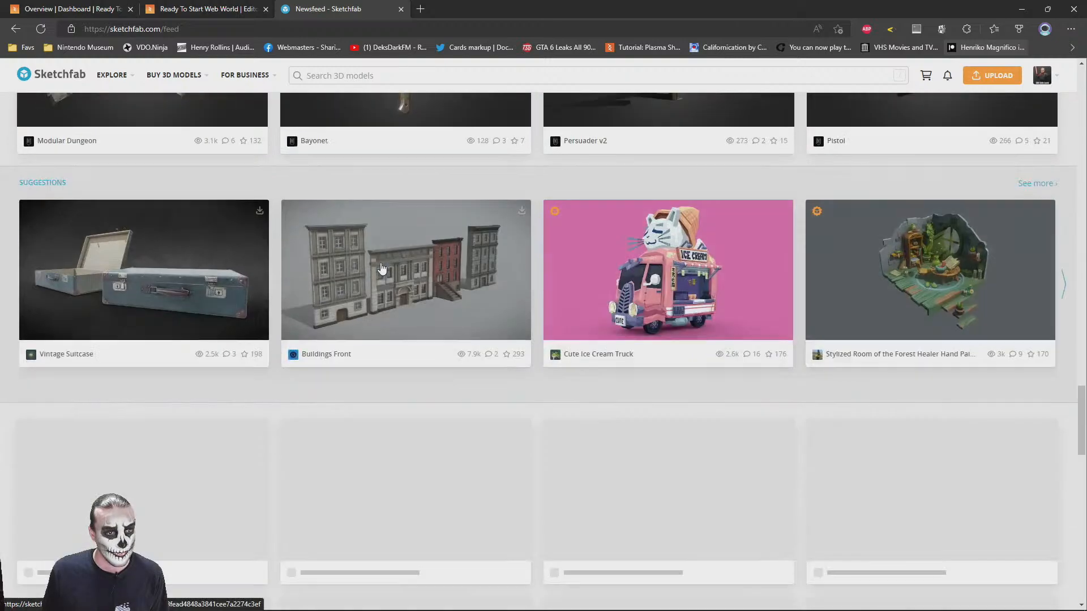
pyautogui.scroll(-10, 382, 268)
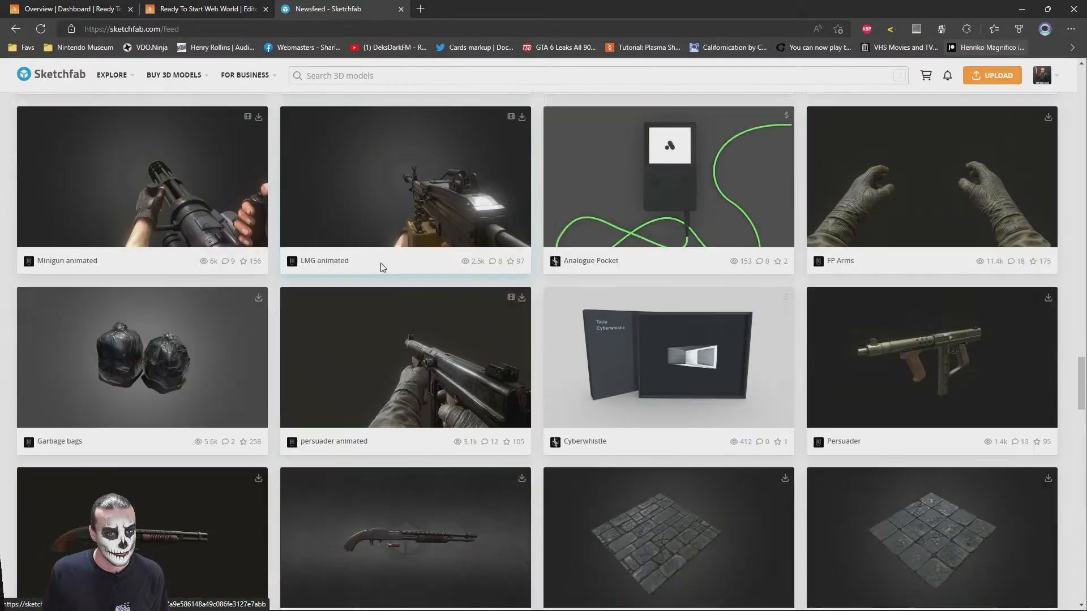
pyautogui.scroll(-8, 382, 268)
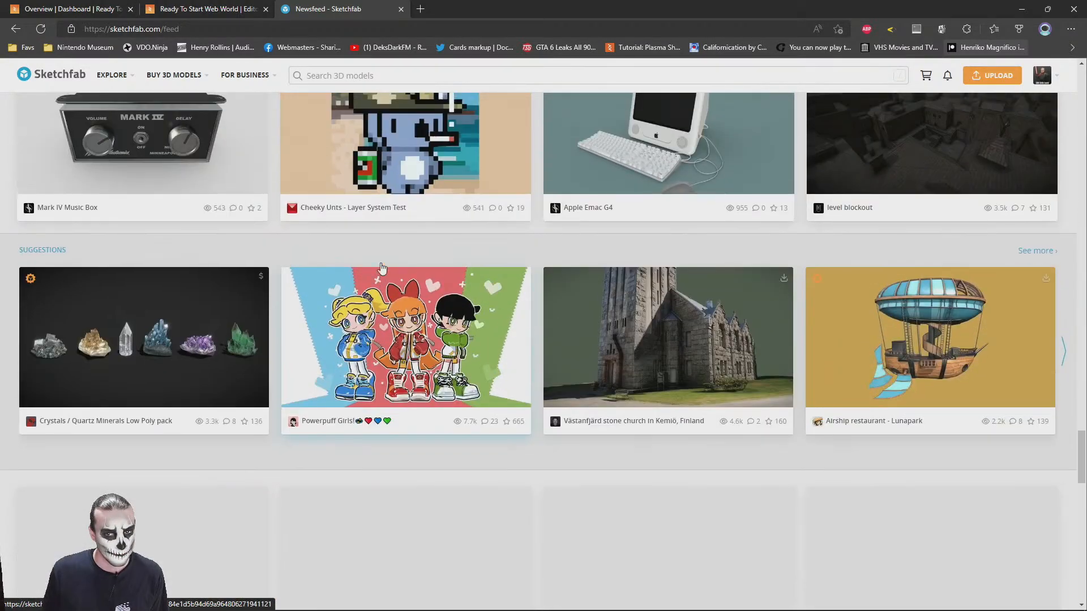
pyautogui.scroll(-3, 382, 269)
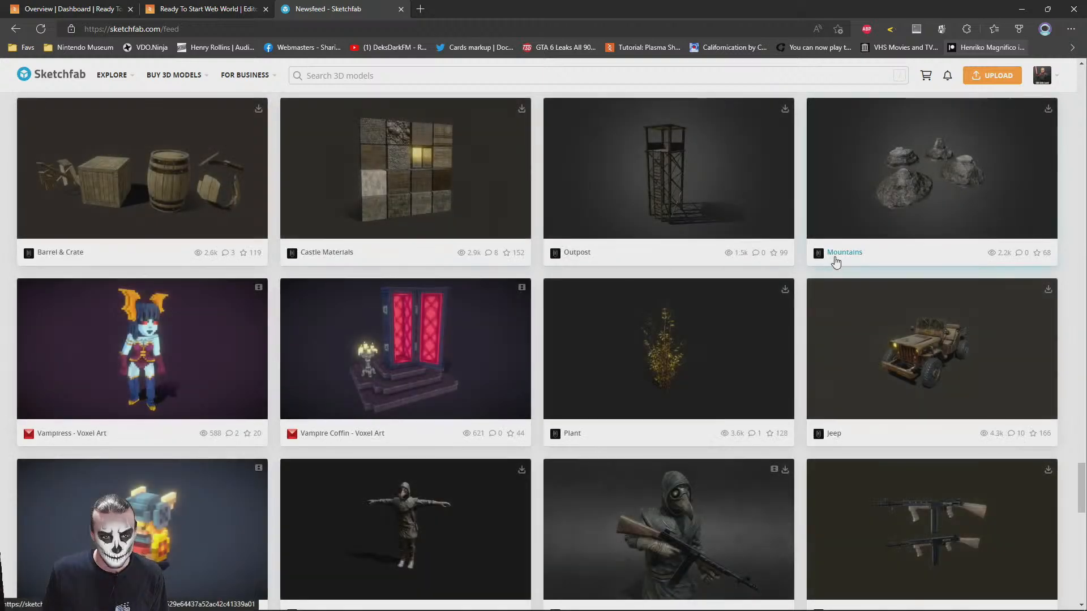
pyautogui.scroll(-2, 826, 279)
pyautogui.click(393, 413)
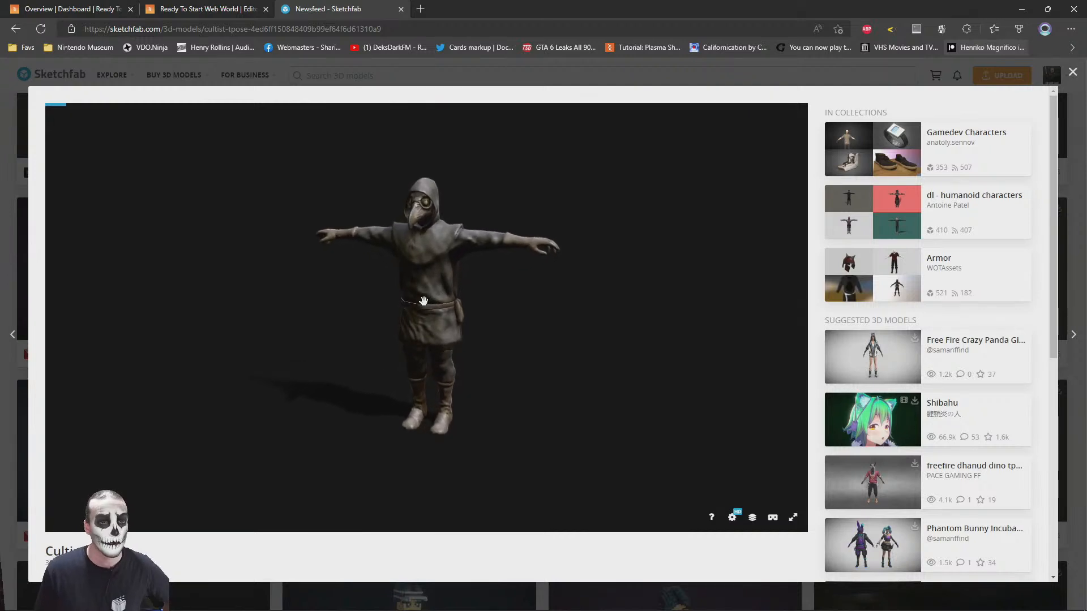
# Examine the Cultist Tpose model and its license details, and download the model
pyautogui.scroll(5, 422, 301)
pyautogui.moveTo(433, 234); pyautogui.dragTo(407, 330)
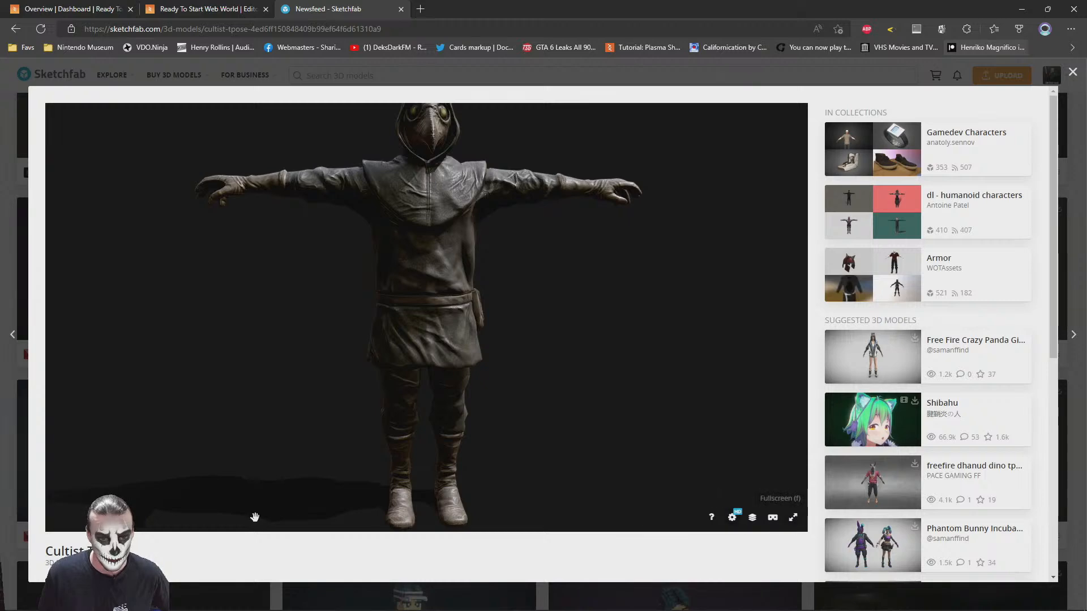
pyautogui.scroll(-5, 235, 534)
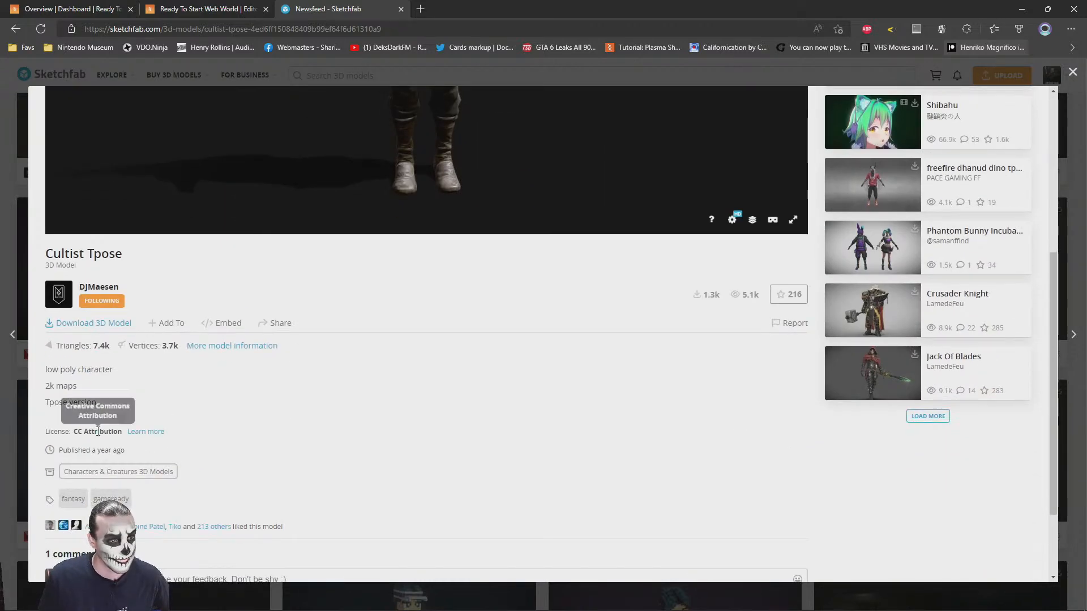
pyautogui.click(64, 324)
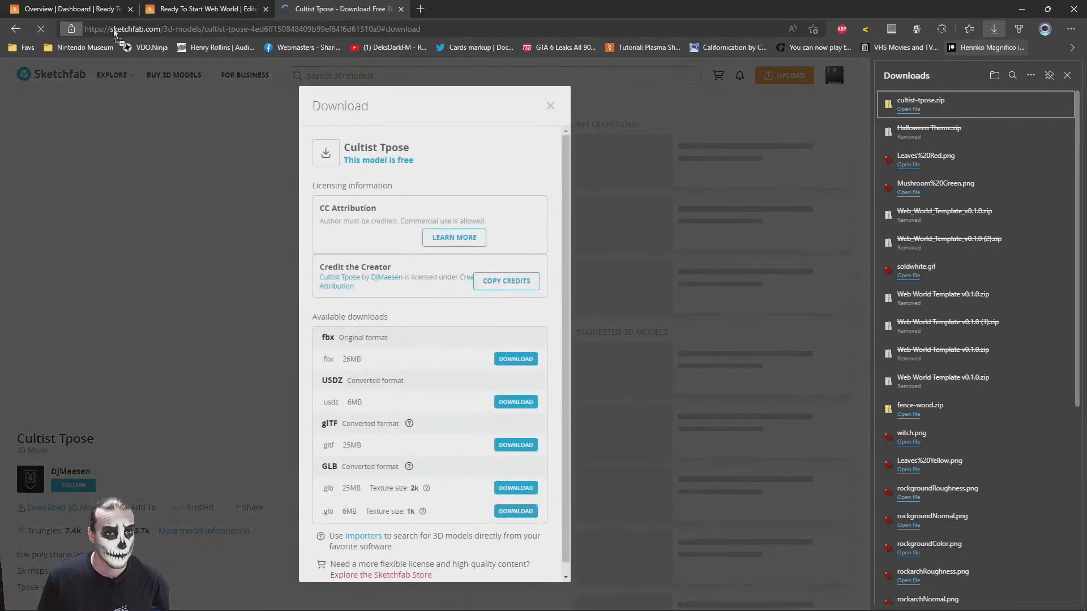
# Bookmark the Cultist Tpose page on the favorites bar, and close the downloads list and the model's download dialog
pyautogui.moveTo(71, 29); pyautogui.dragTo(356, 50)
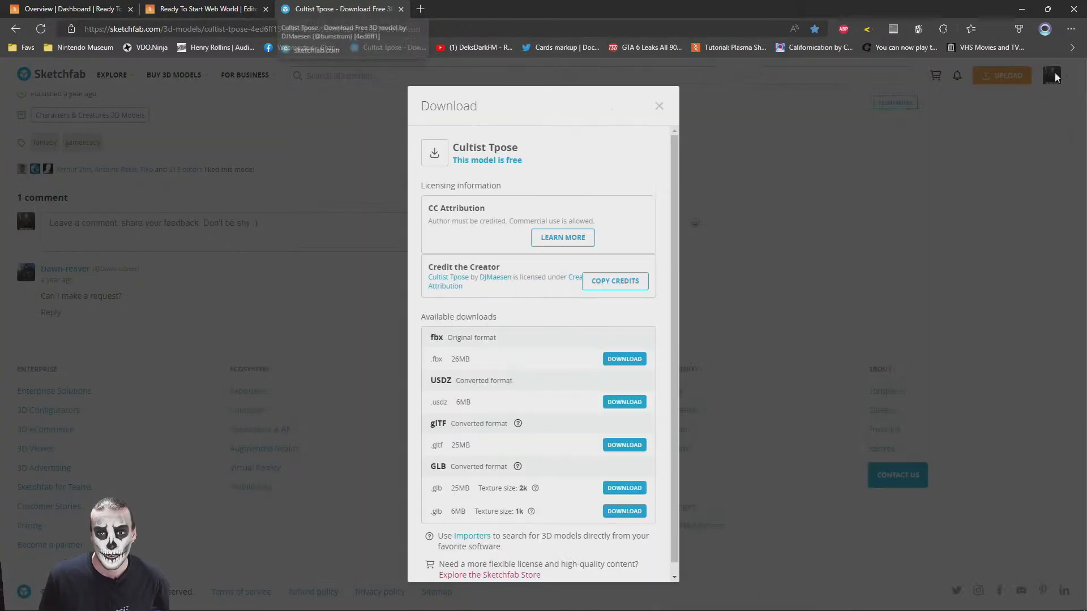
pyautogui.click(1067, 75)
pyautogui.click(659, 107)
pyautogui.scroll(10, 313, 262)
pyautogui.scroll(5, 342, 249)
pyautogui.scroll(-5, 342, 249)
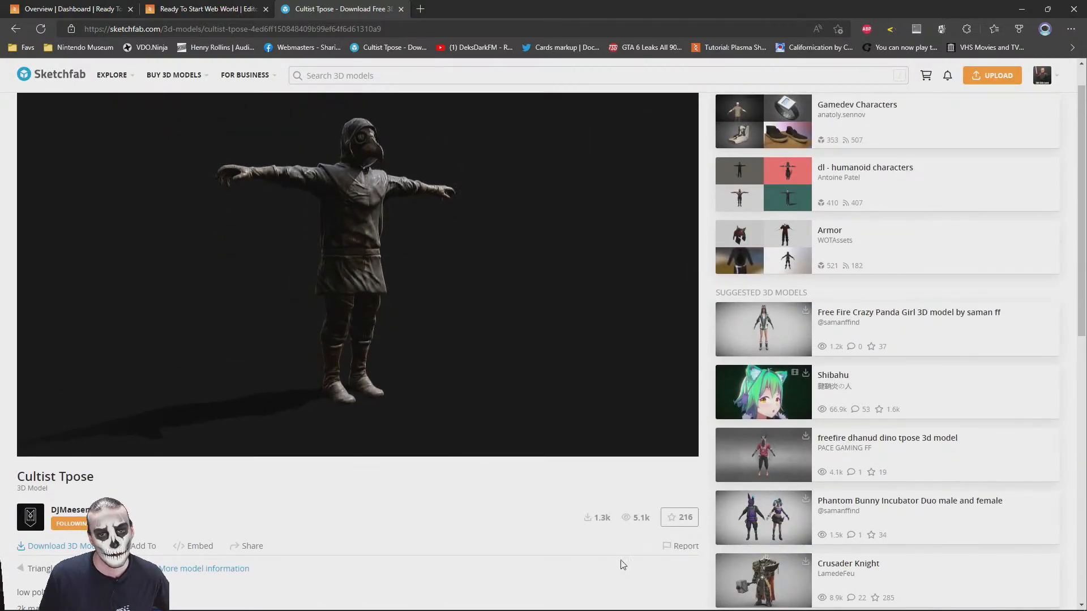
pyautogui.scroll(1, 679, 498)
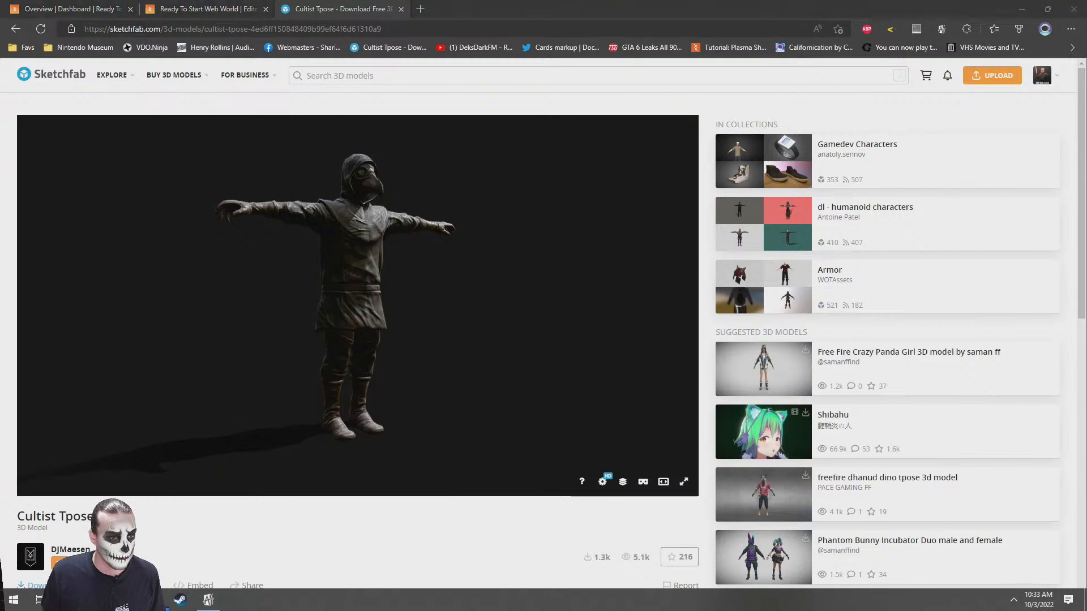
# Switch to File Explorer and extract cultist-tpose.zip from the Downloads folder into its own cultist-tpose folder
pyautogui.click(38, 600)
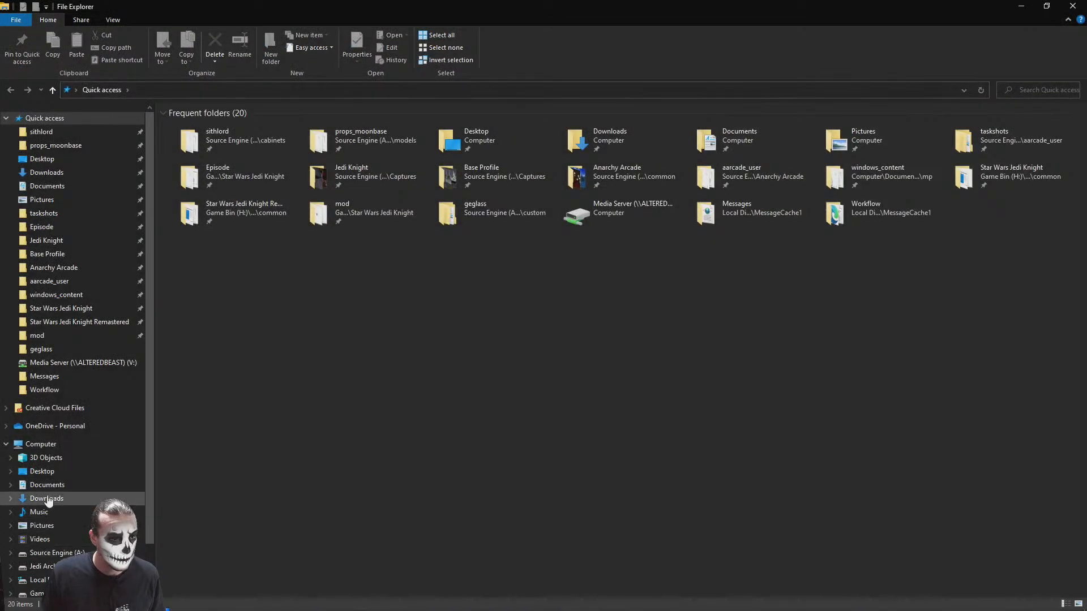
pyautogui.click(47, 501)
pyautogui.doubleClick(607, 8)
pyautogui.click(673, 270)
pyautogui.rightClick(673, 270)
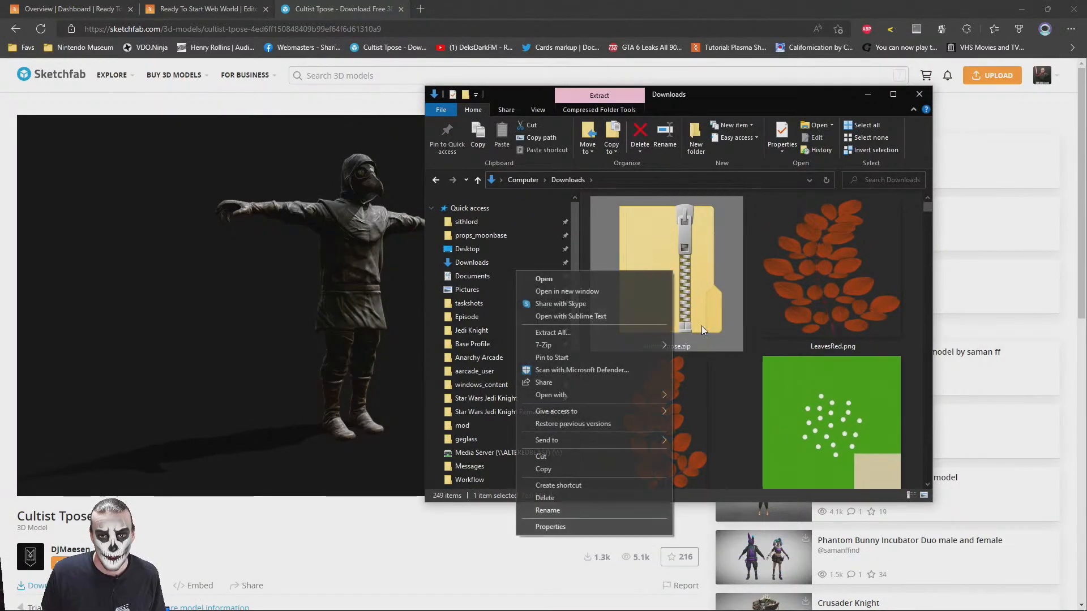
pyautogui.moveTo(569, 346)
pyautogui.click(735, 396)
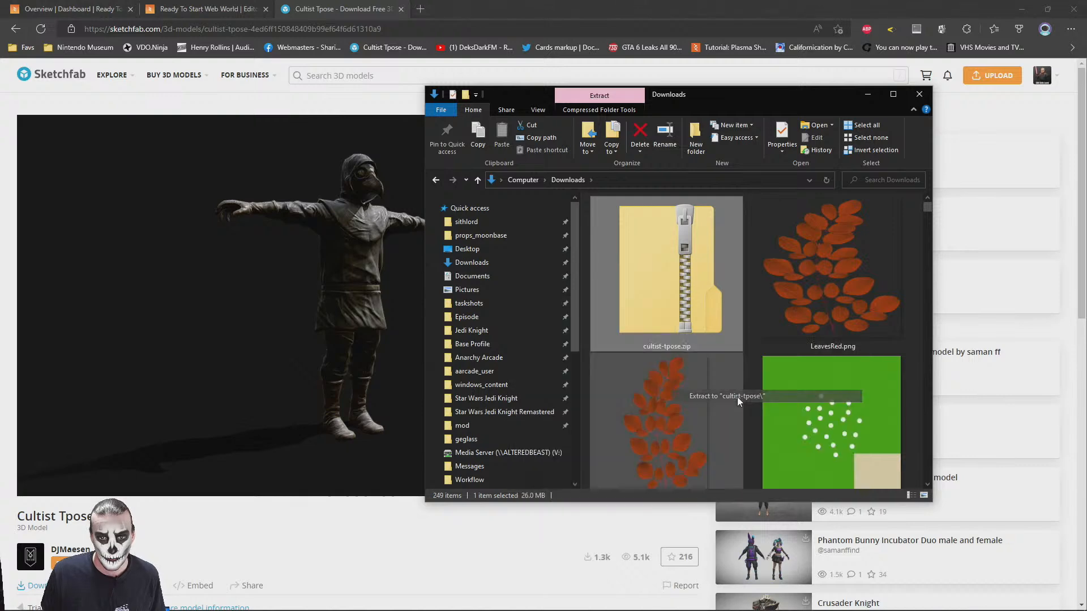
# Look through the texture images in the extracted model's textures folder, starting with bodyColor.png, and close the image viewer
pyautogui.doubleClick(819, 432)
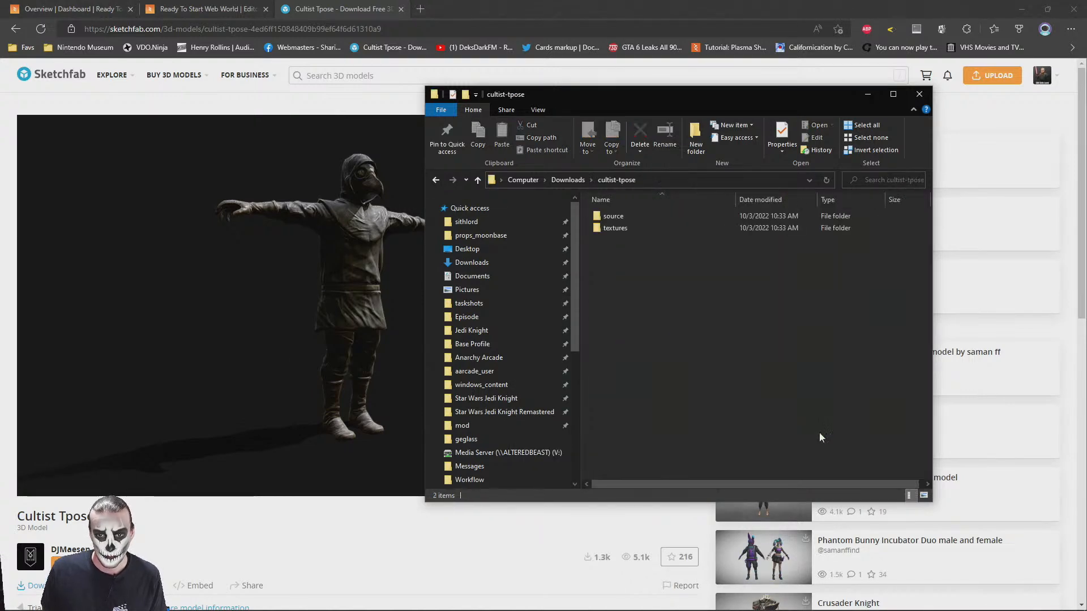
pyautogui.doubleClick(605, 228)
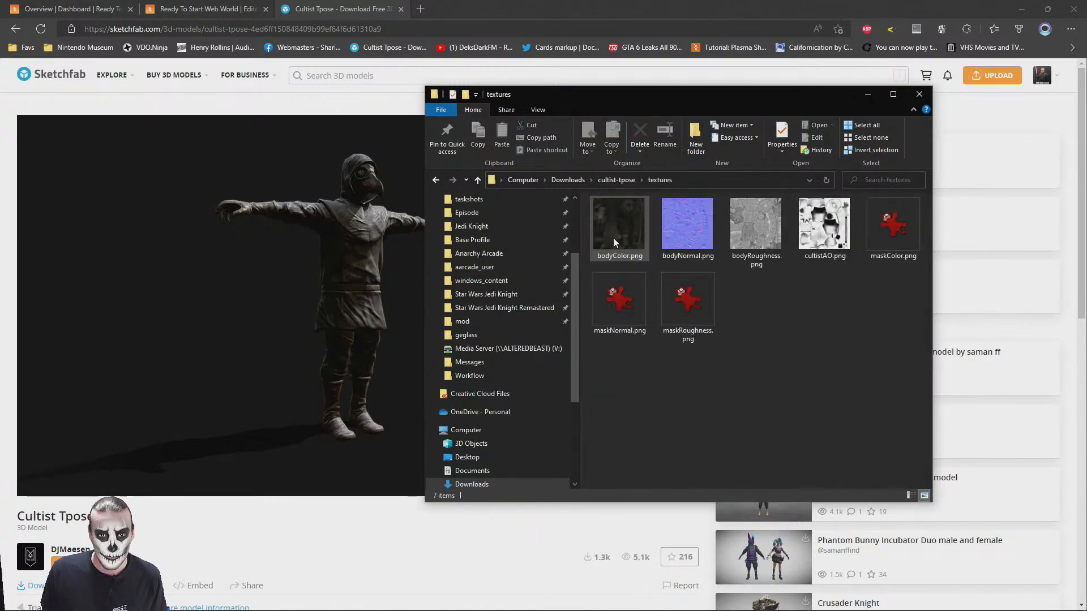
pyautogui.doubleClick(620, 220)
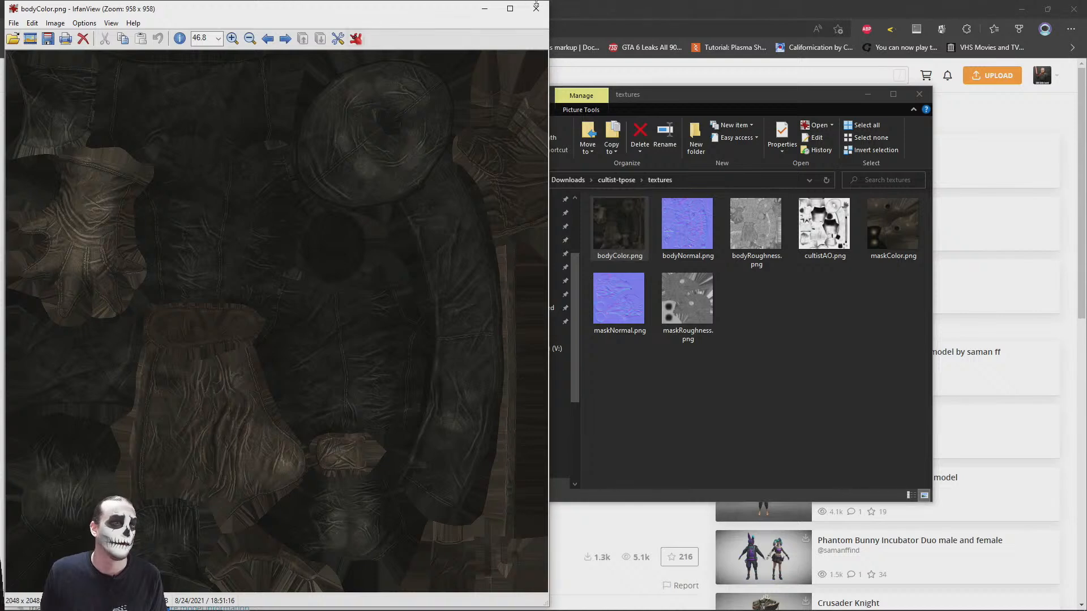
pyautogui.press('space')
pyautogui.press('space')
pyautogui.press('space')
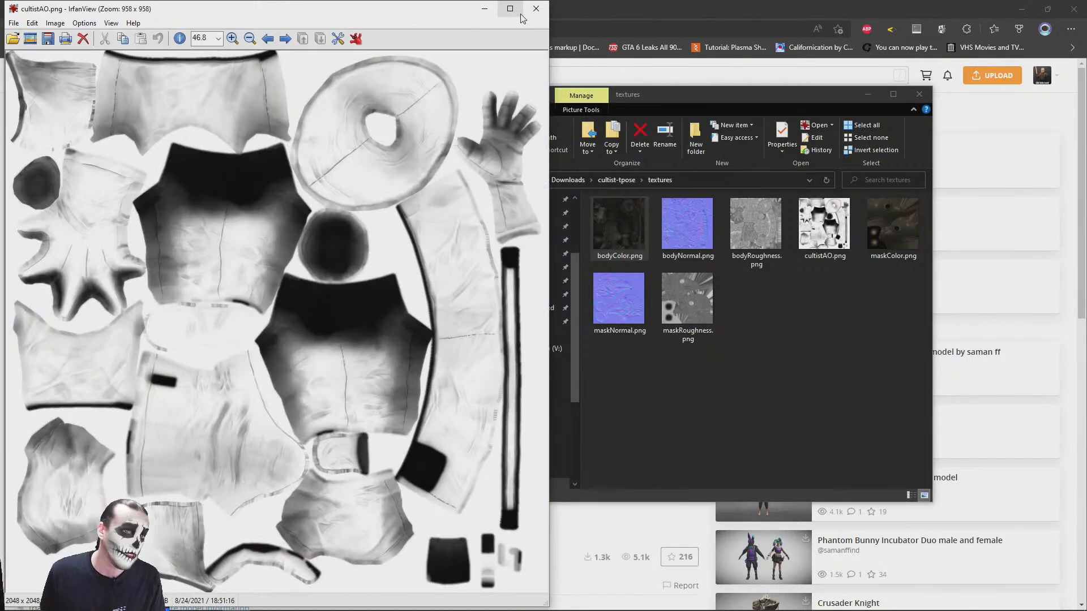
pyautogui.press('space')
pyautogui.click(532, 8)
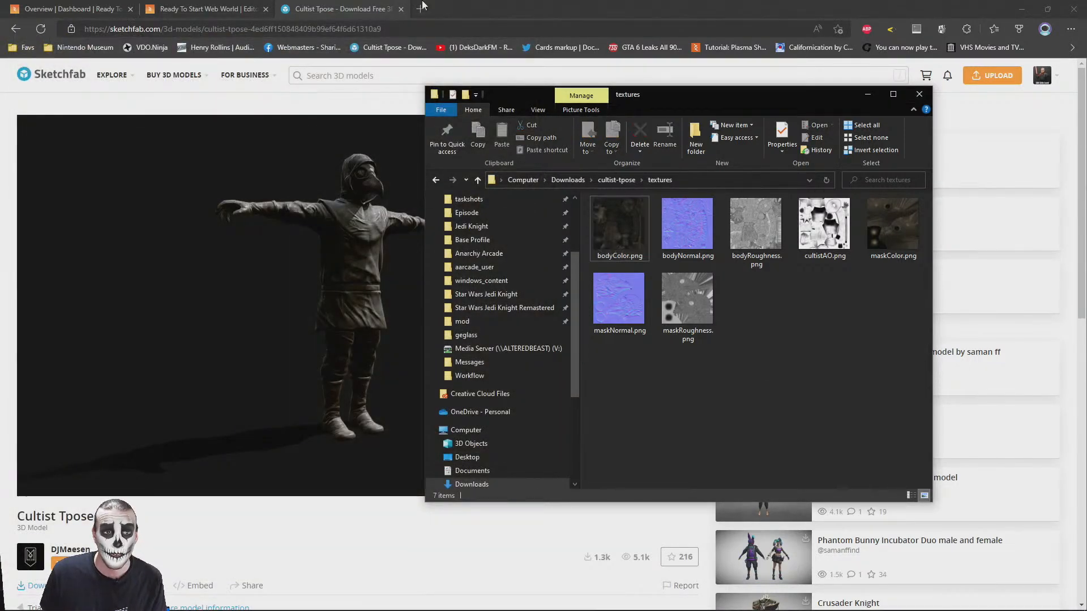
# Return to the Sketchfab page and examine the Cultist Tpose mesh in the Model Inspector's Wireframe mode
pyautogui.click(634, 86)
pyautogui.click(622, 482)
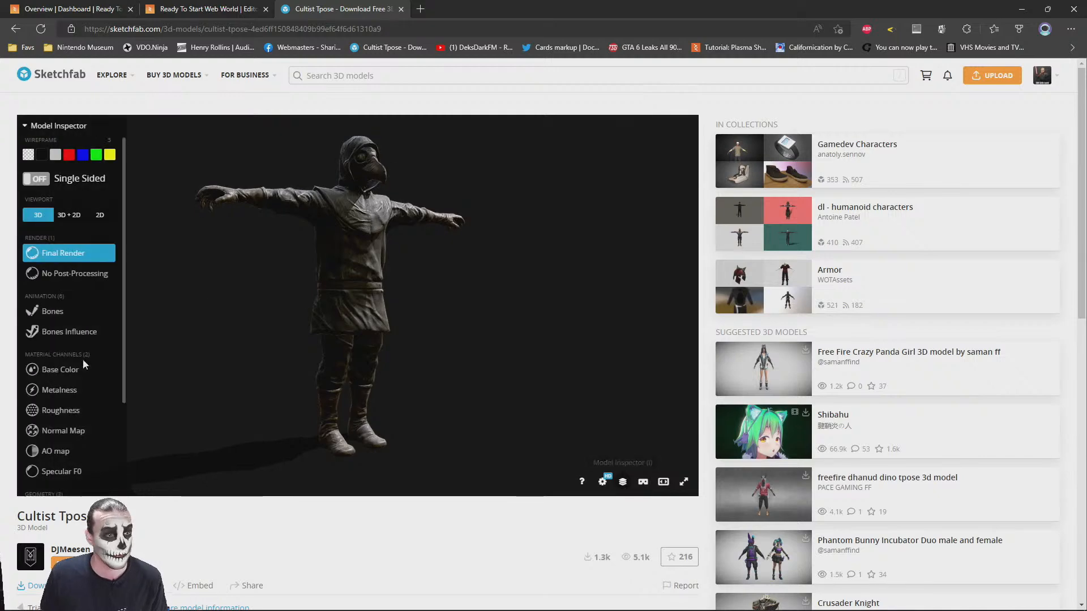
pyautogui.scroll(-1, 50, 396)
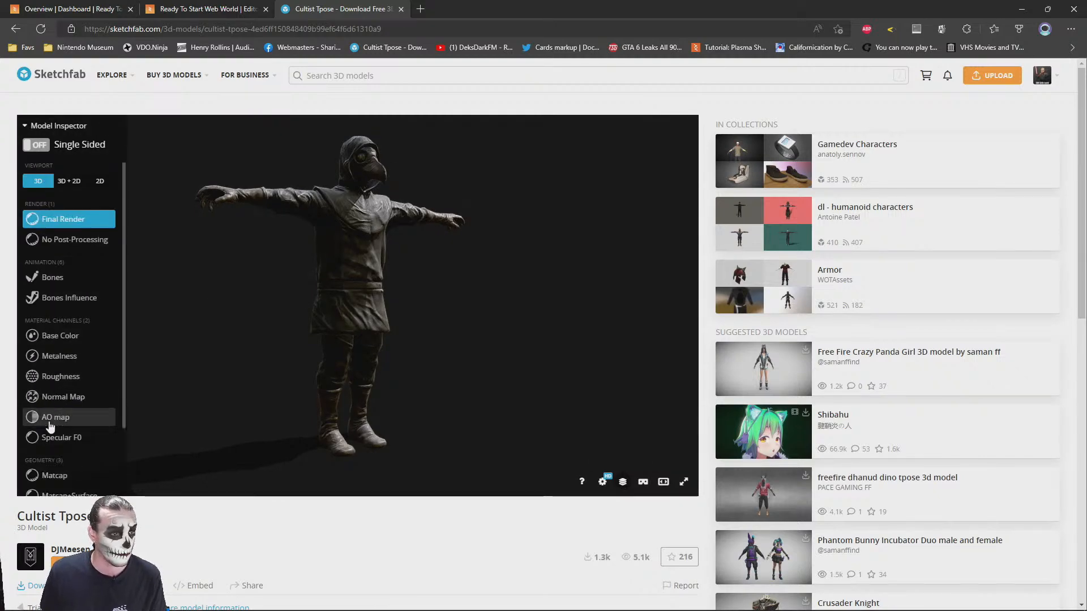
pyautogui.scroll(-3, 54, 303)
pyautogui.click(59, 426)
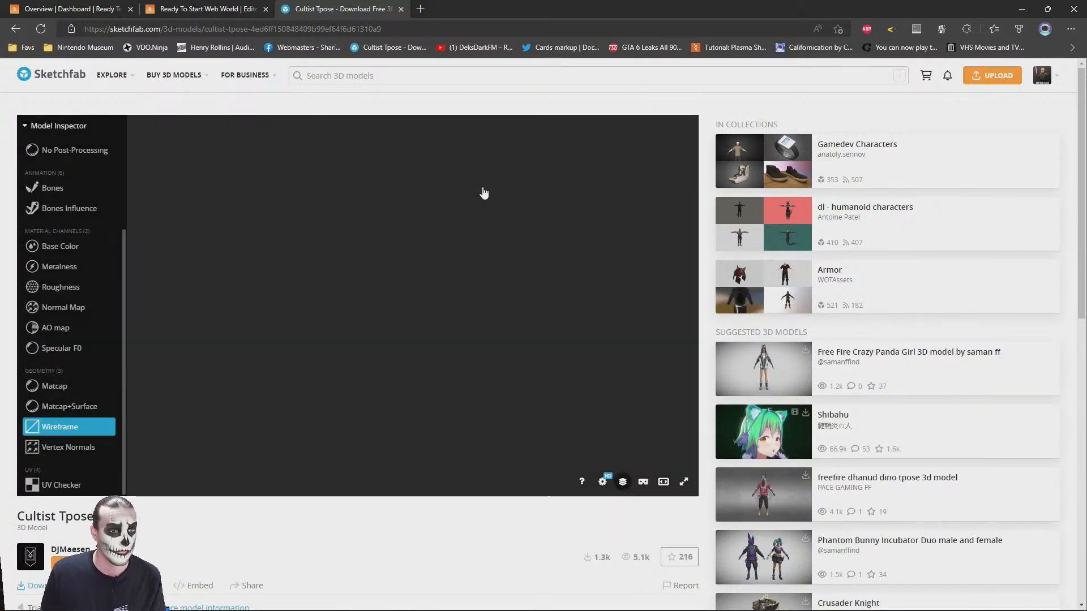
pyautogui.scroll(6, 350, 244)
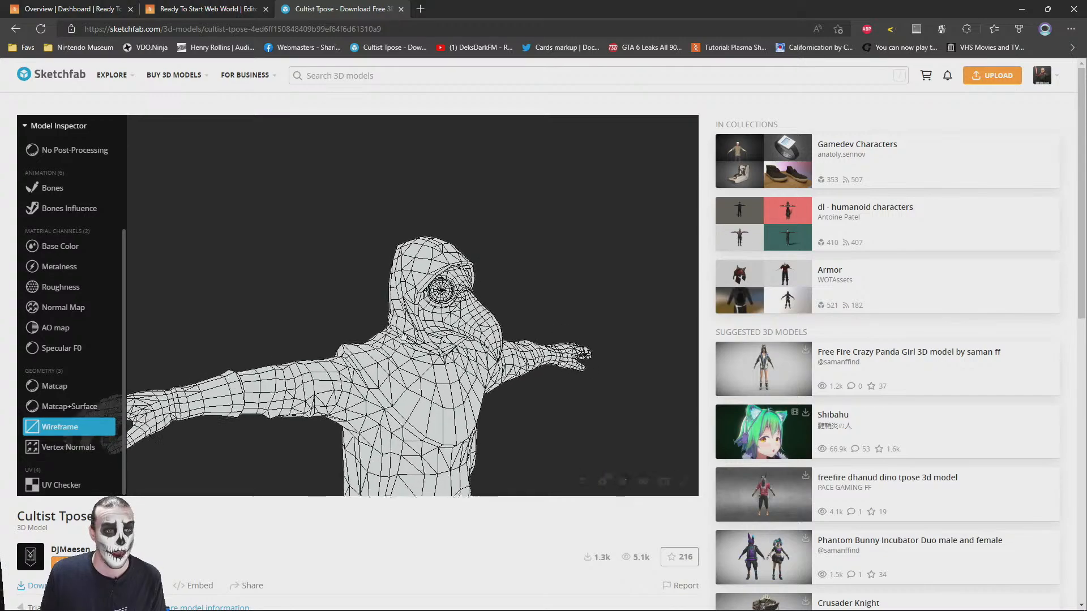
pyautogui.scroll(-3, 405, 310)
pyautogui.moveTo(406, 310)
pyautogui.mouseDown()
pyautogui.moveTo(522, 320)
pyautogui.moveTo(403, 327)
pyautogui.mouseUp()
pyautogui.scroll(3, 73, 291)
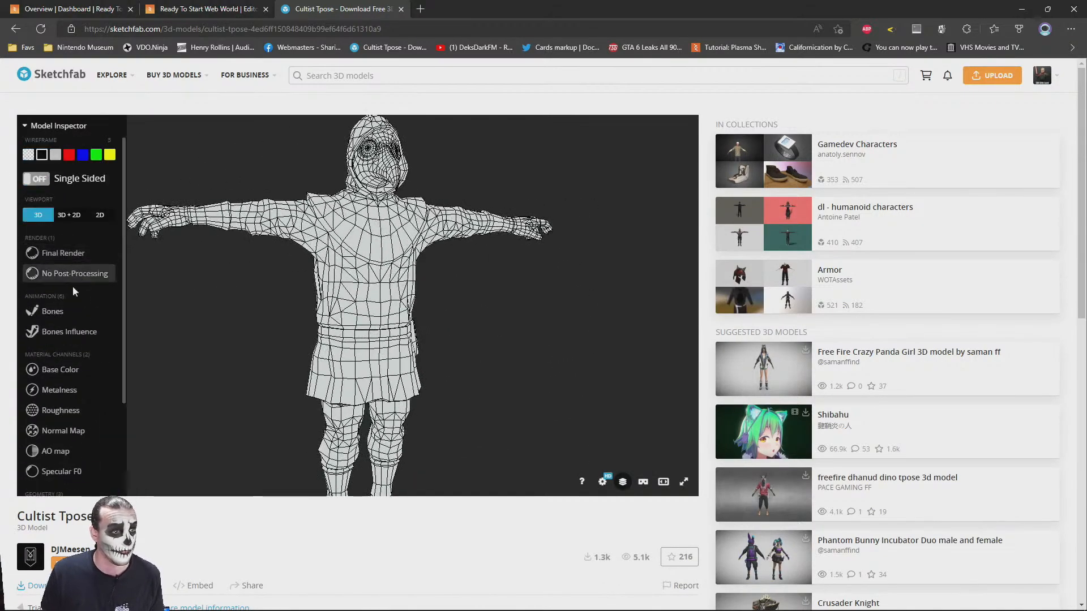
# Switch the Model Inspector to Final Render and examine the textured Cultist Tpose character up close
pyautogui.click(63, 253)
pyautogui.scroll(5, 339, 284)
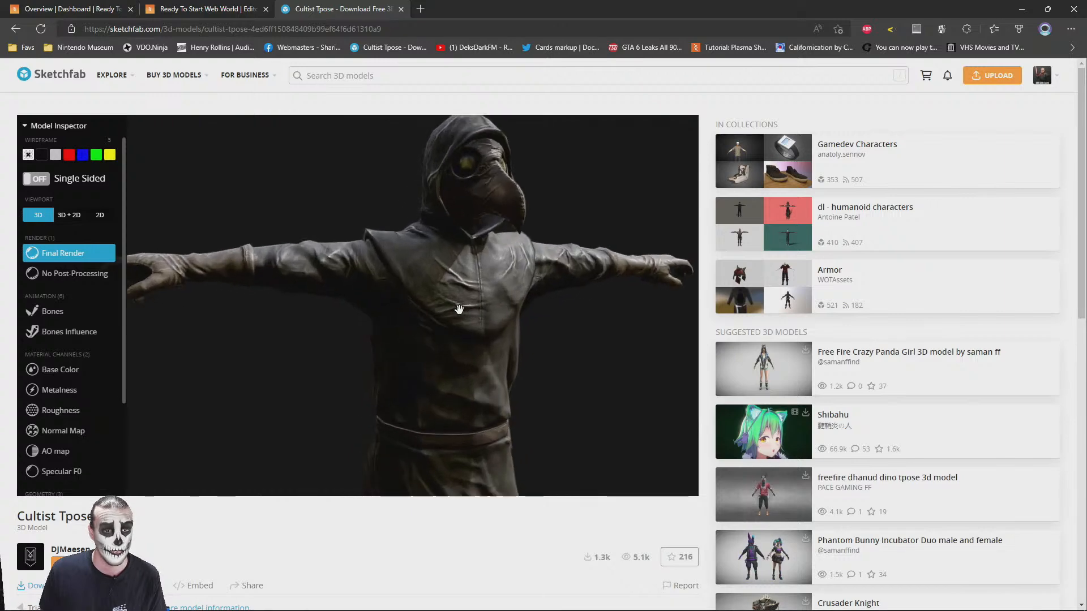
pyautogui.scroll(5, 457, 310)
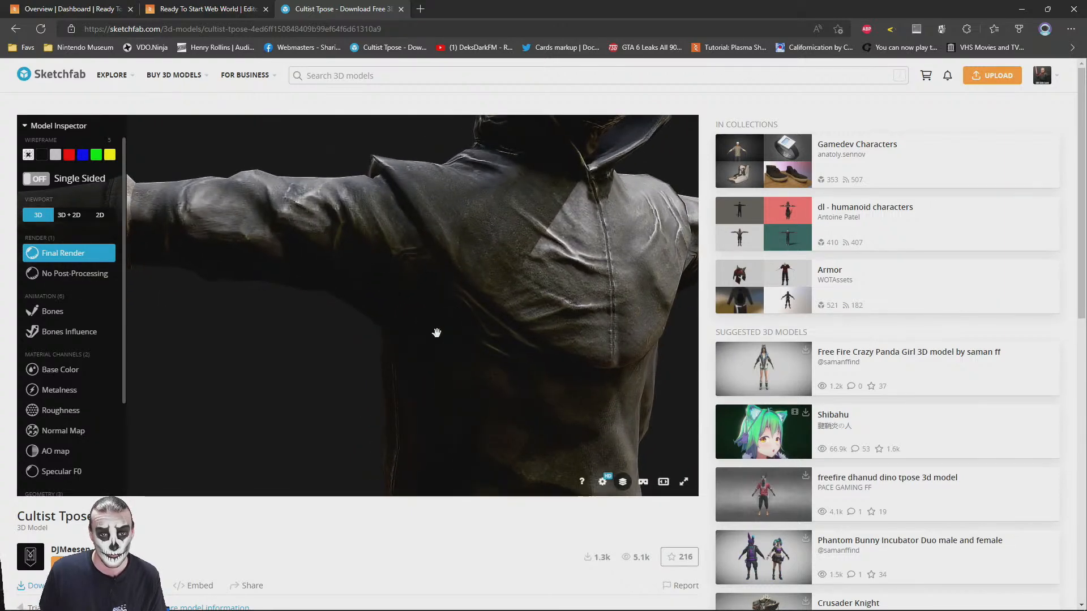
pyautogui.scroll(-10, 448, 330)
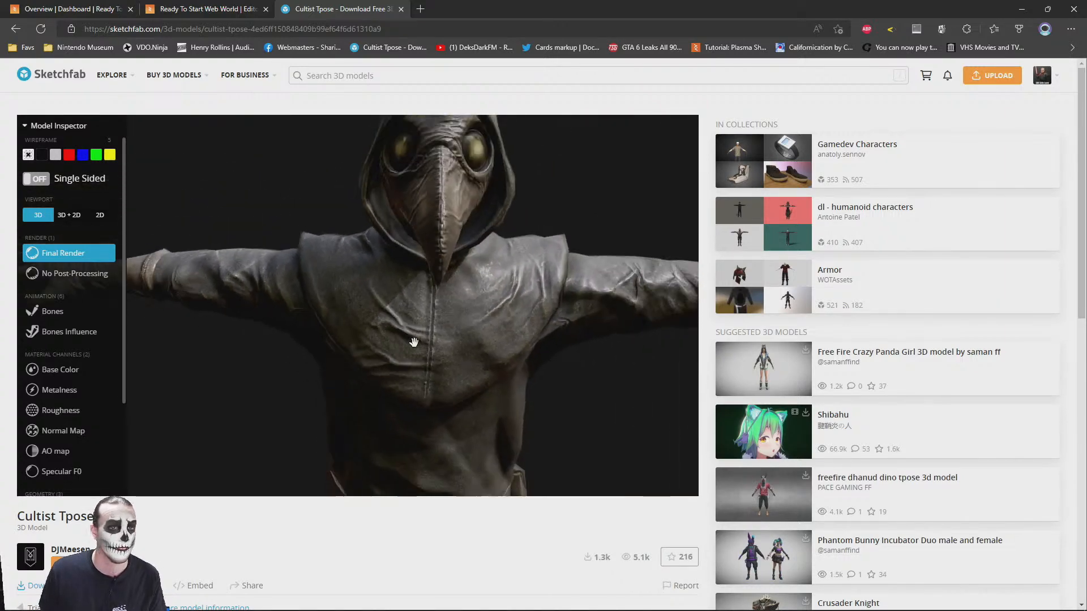
pyautogui.click(418, 8)
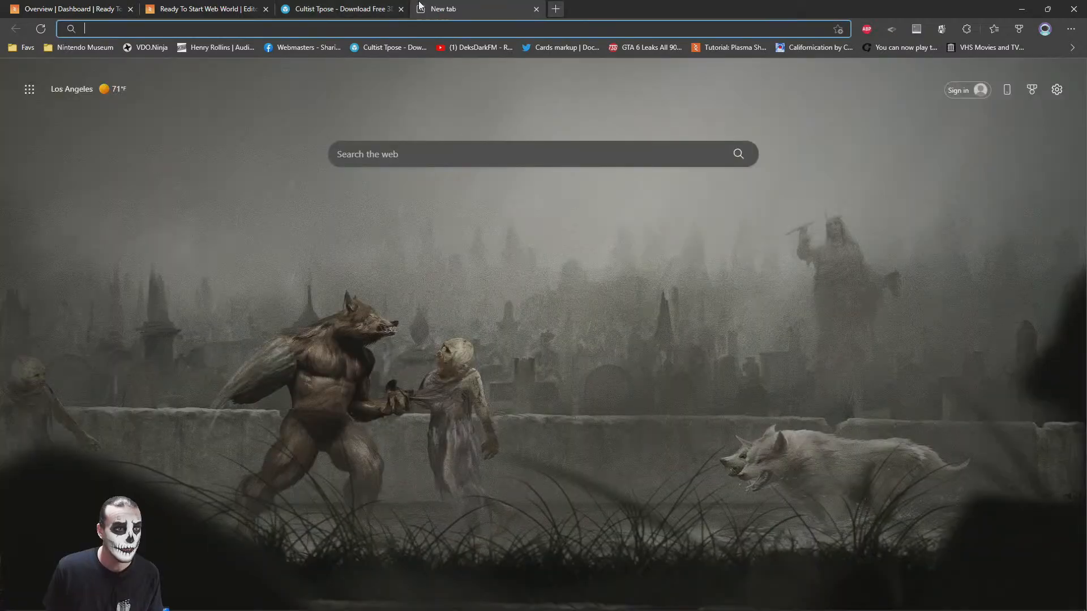
pyautogui.write('mixamo')
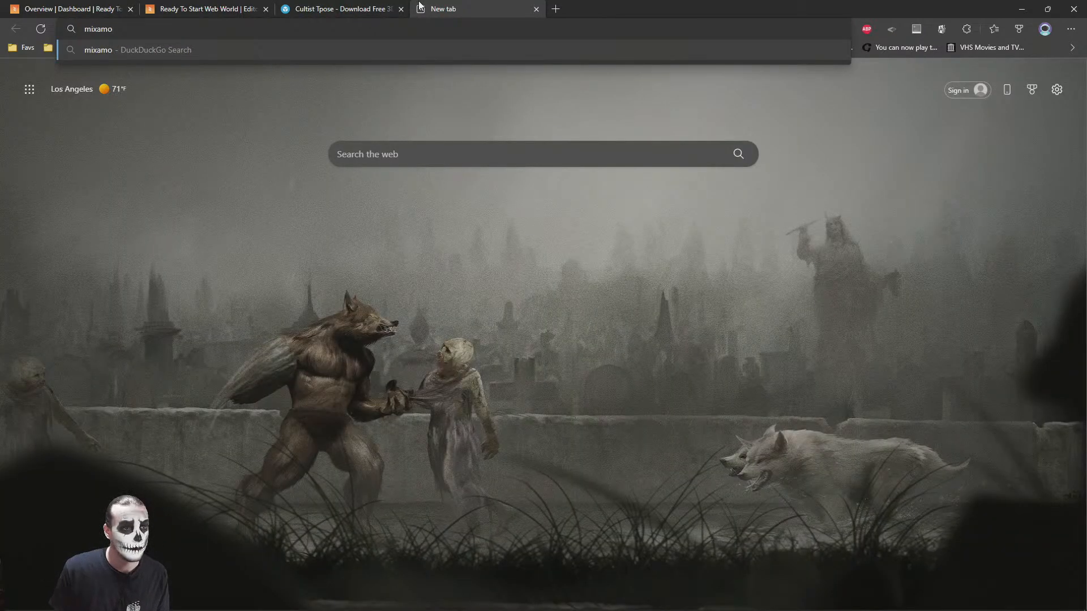
pyautogui.write('https://')
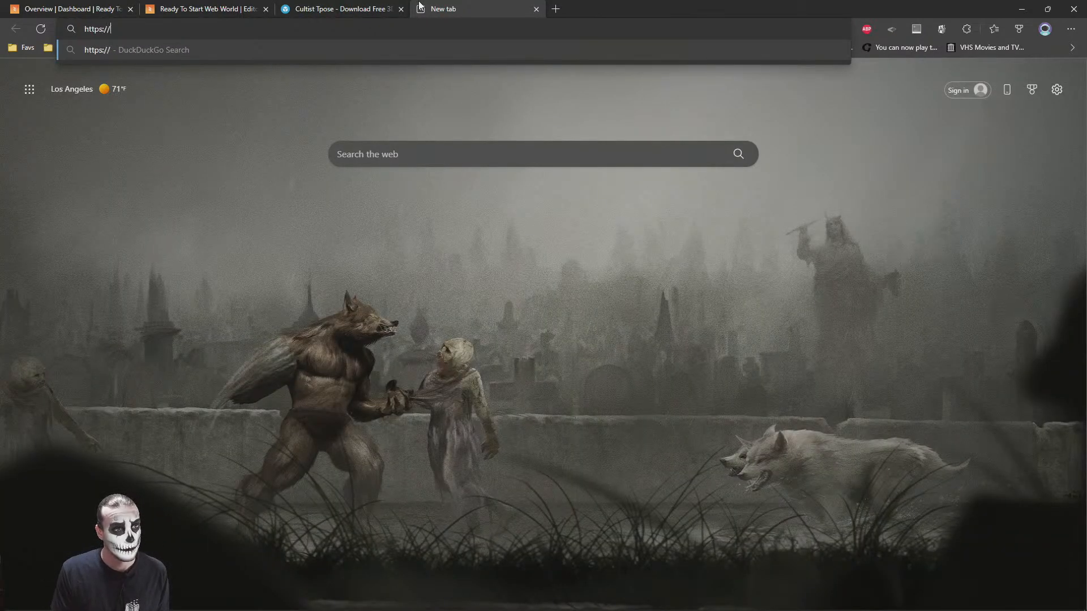
pyautogui.write('mixamo.com')
pyautogui.press('Return')
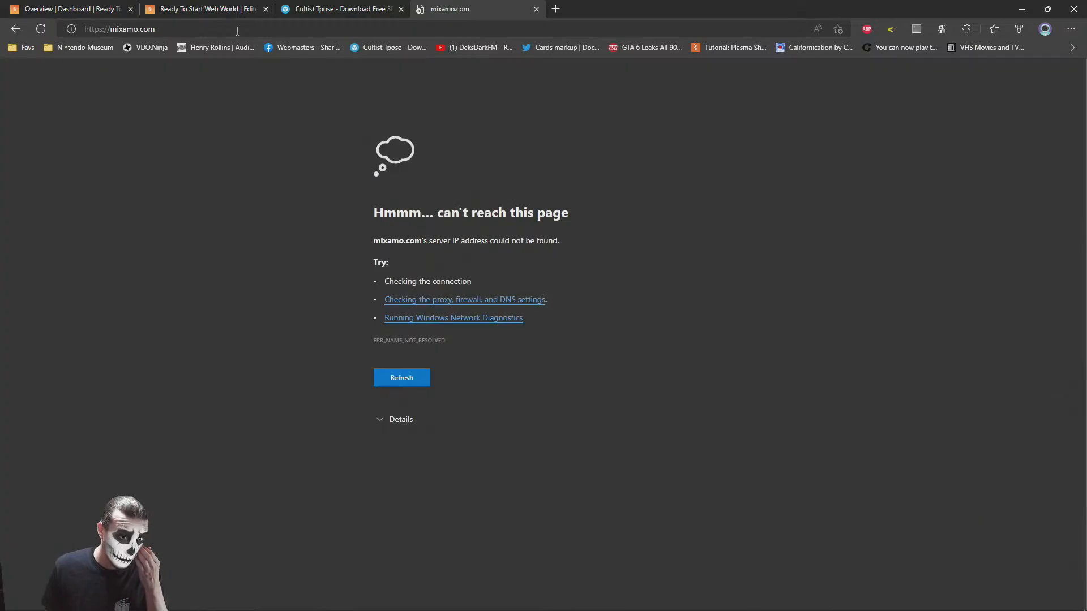
pyautogui.doubleClick(121, 29)
pyautogui.write('www.')
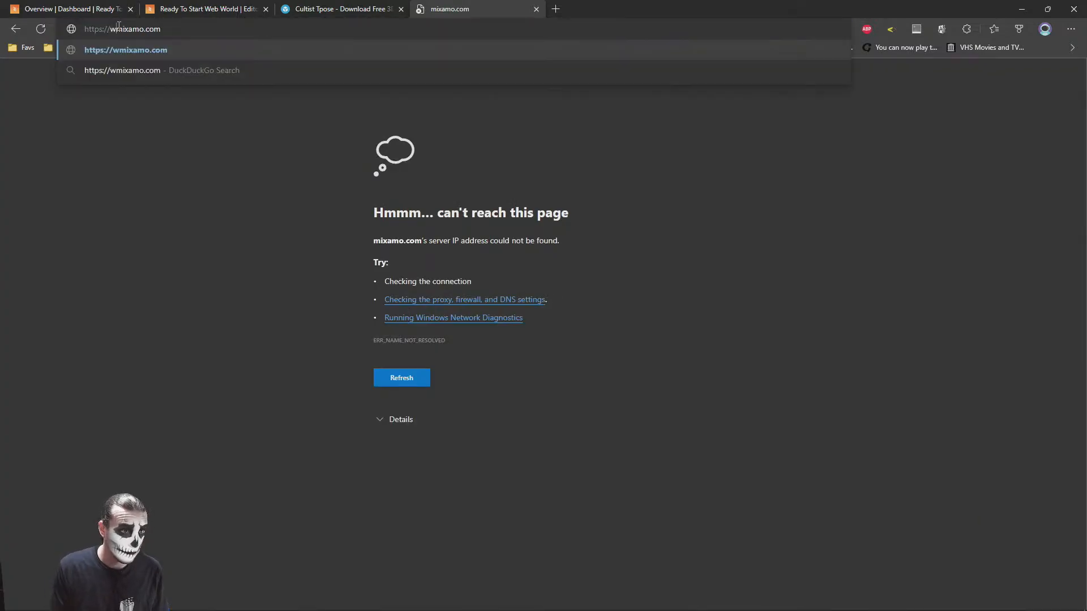
pyautogui.press('Return')
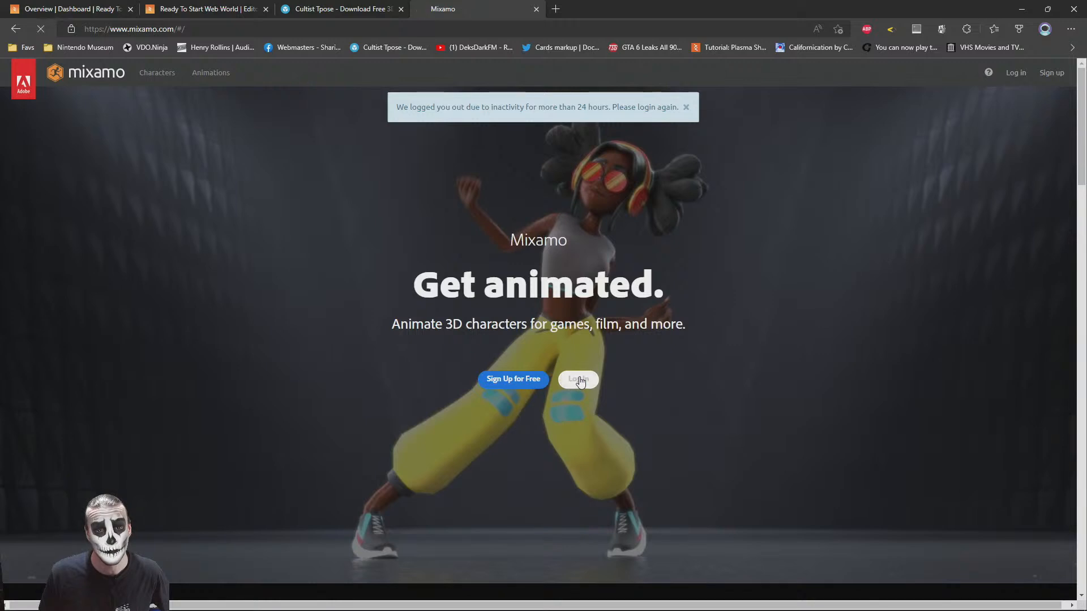
# Begin logging in to Mixamo with the pre-filled account e-mail and try the saved account password
pyautogui.click(580, 379)
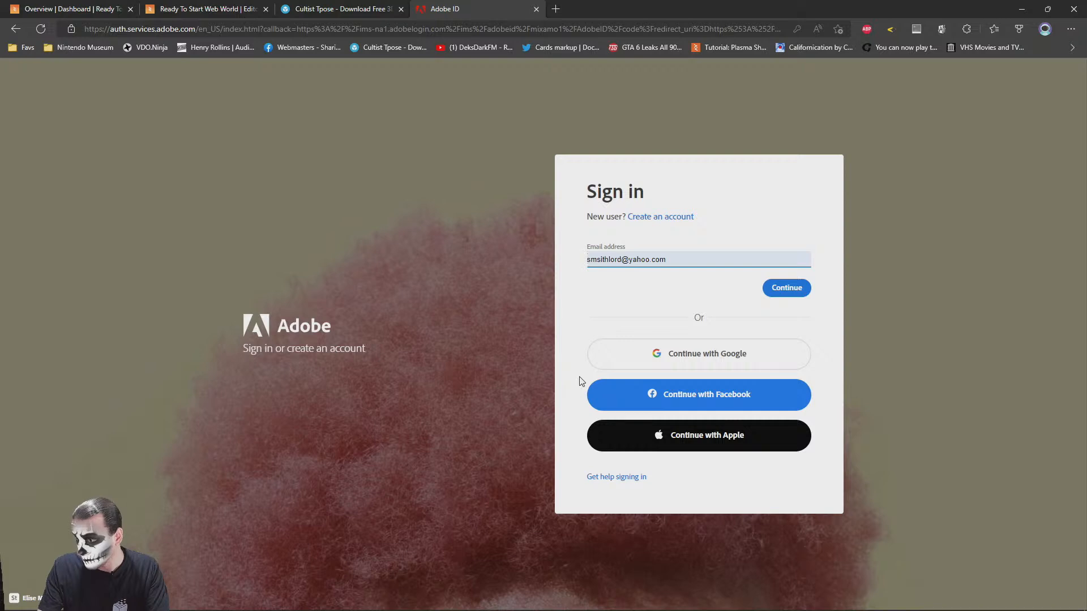
pyautogui.click(784, 291)
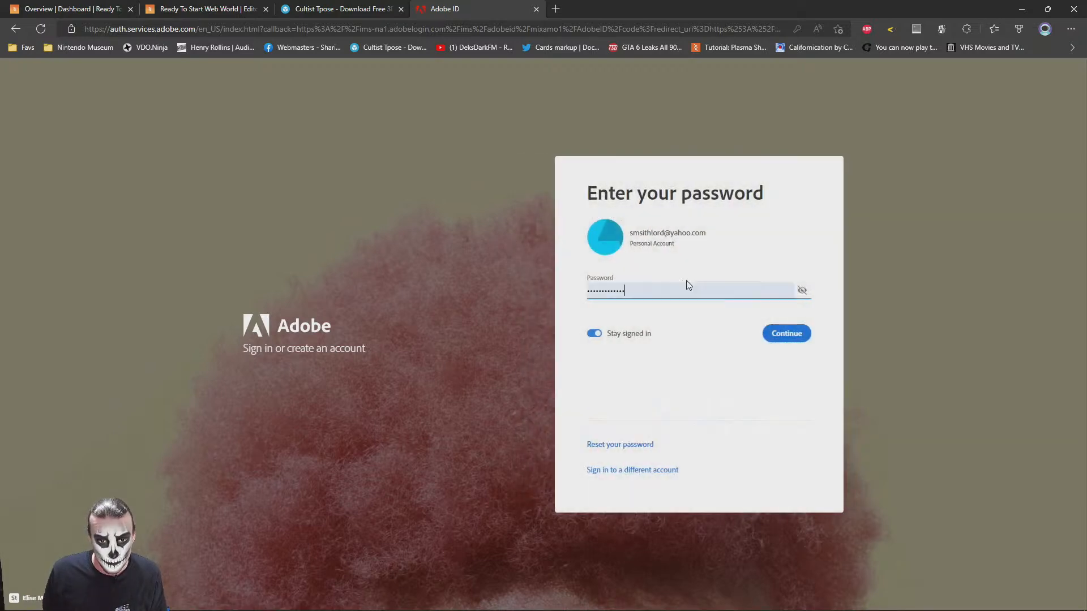
pyautogui.click(786, 337)
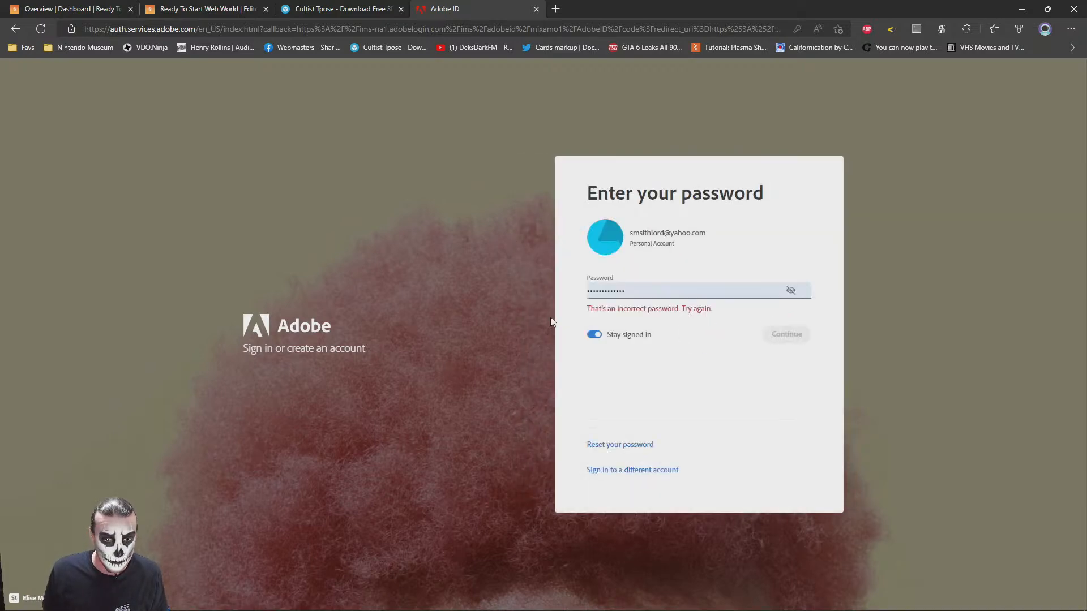
# Re-enter the account password to sign in to Mixamo and update the password saved in the browser
pyautogui.doubleClick(704, 293)
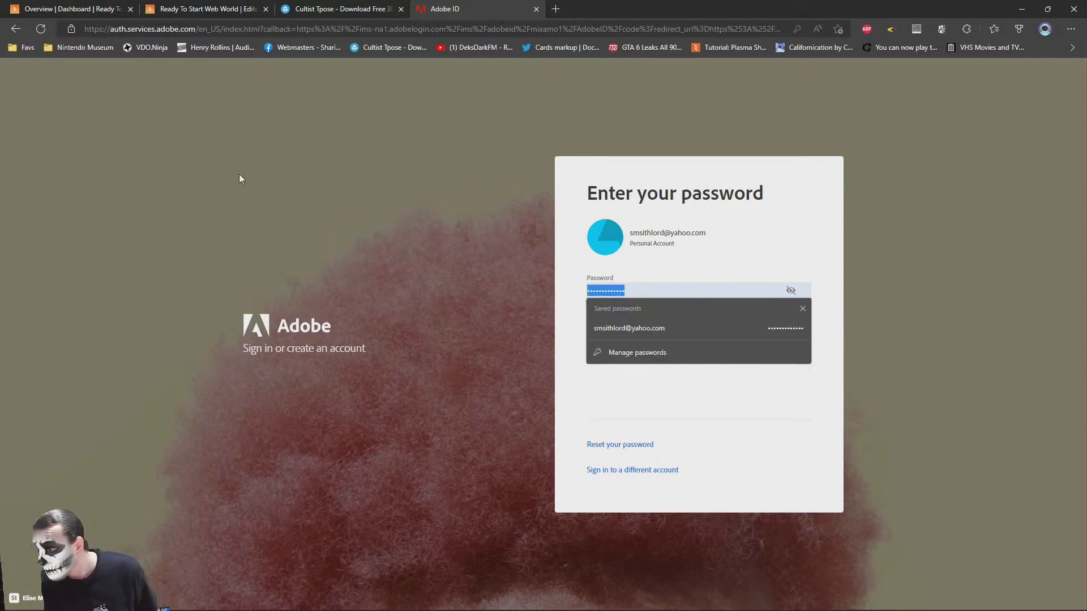
pyautogui.write('*')
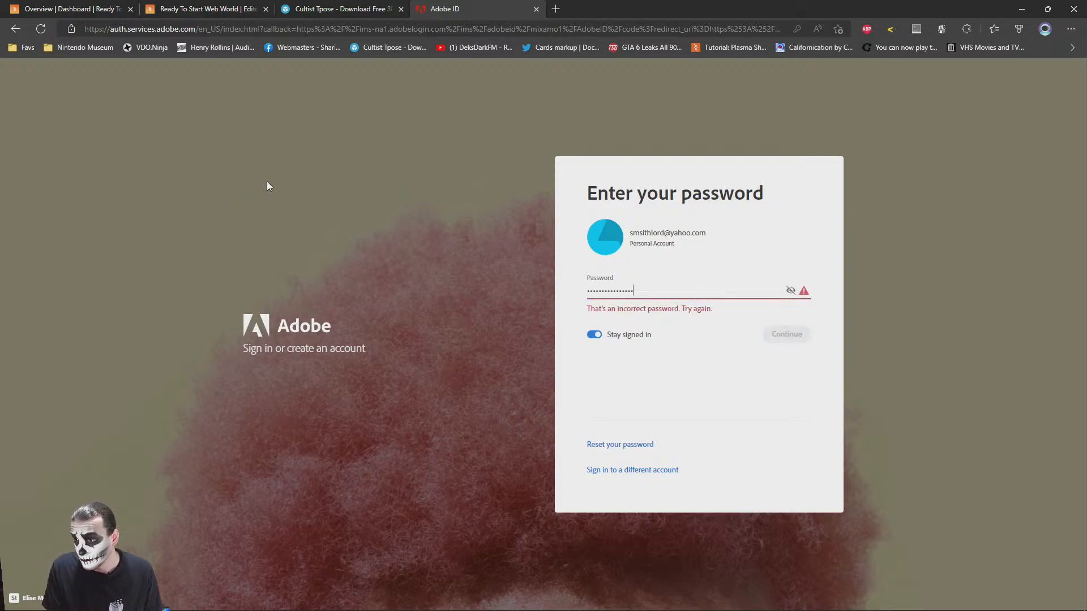
pyautogui.write('*')
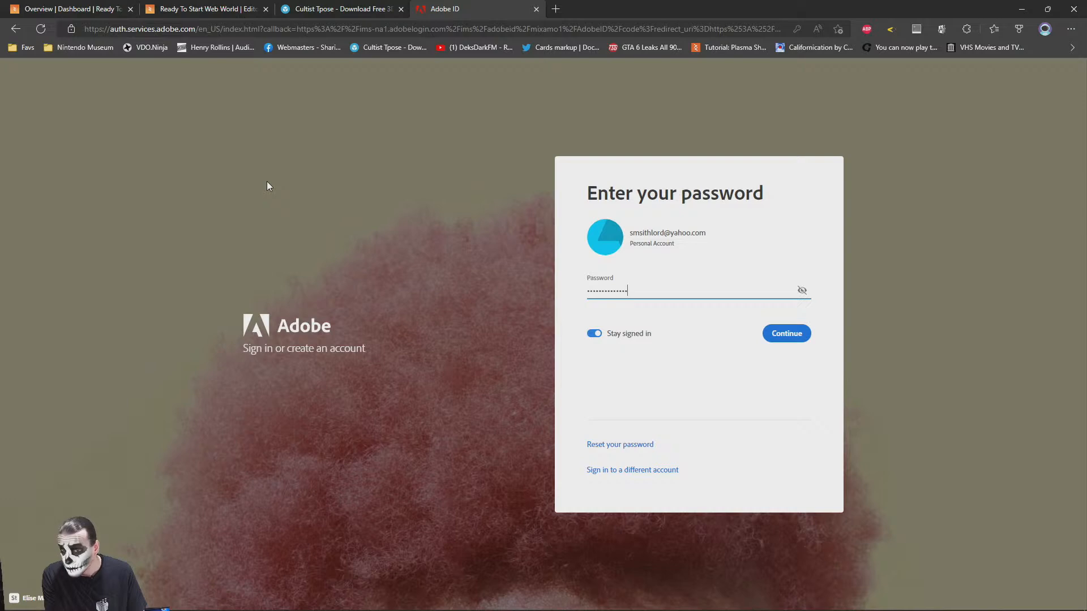
pyautogui.press('Return')
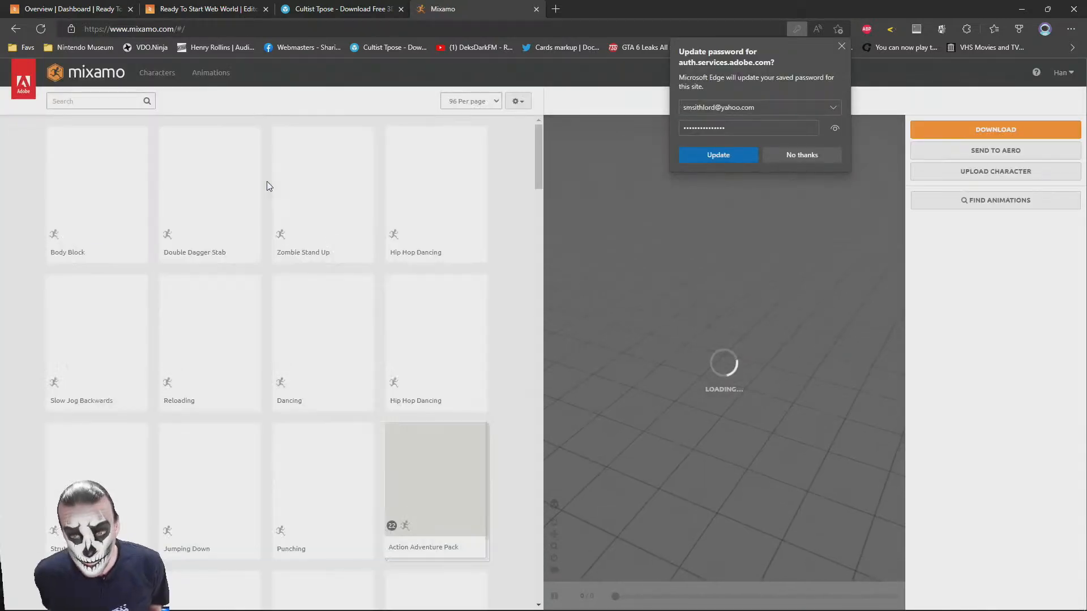
pyautogui.click(731, 155)
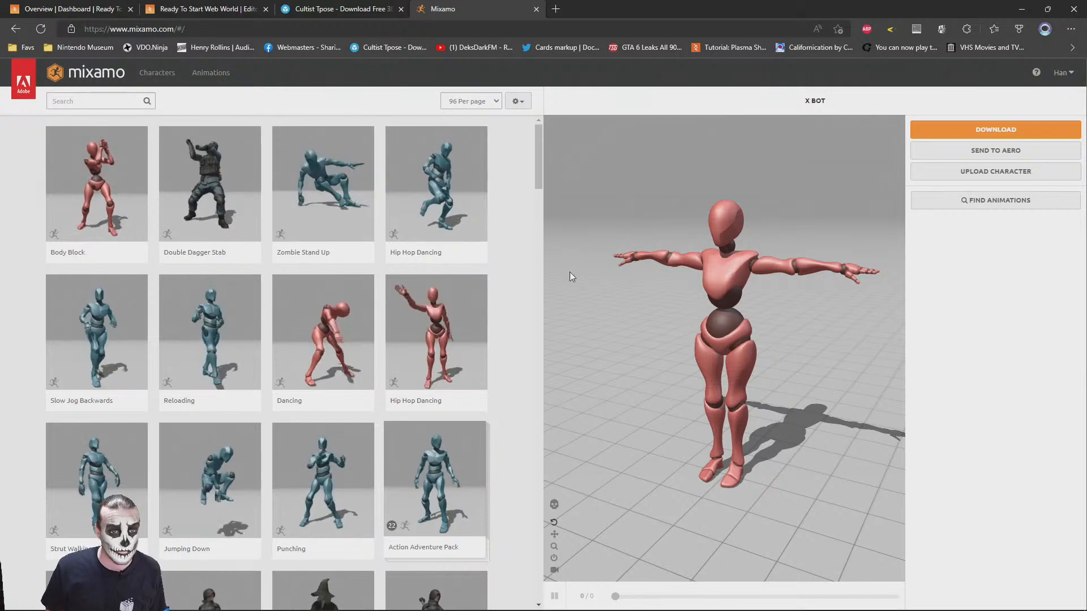
# Upload cultist-tpose.zip from the Downloads folder to Mixamo as a new character
pyautogui.click(951, 174)
pyautogui.click(480, 335)
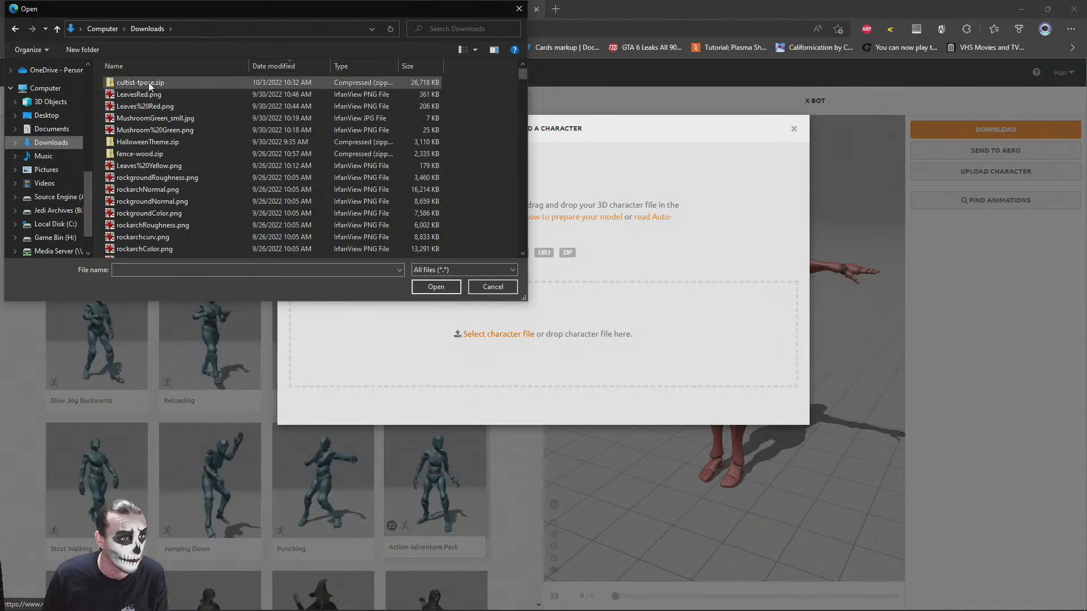
pyautogui.click(148, 82)
pyautogui.doubleClick(146, 82)
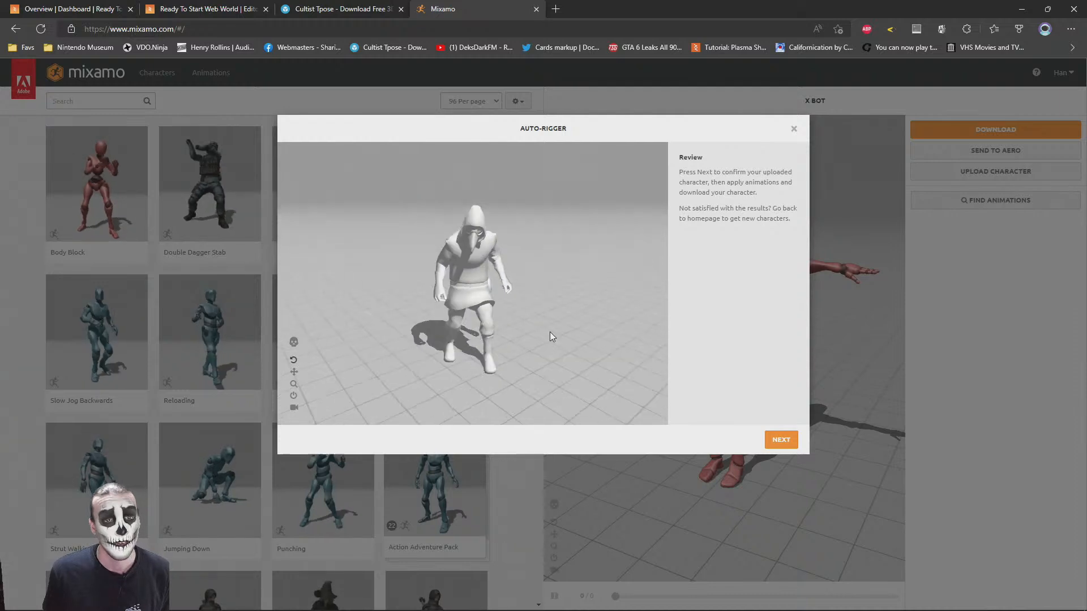
# Review the rigged cultist in the Auto-Rigger preview and accept it as the active character
pyautogui.scroll(5, 527, 307)
pyautogui.moveTo(524, 307); pyautogui.dragTo(471, 309)
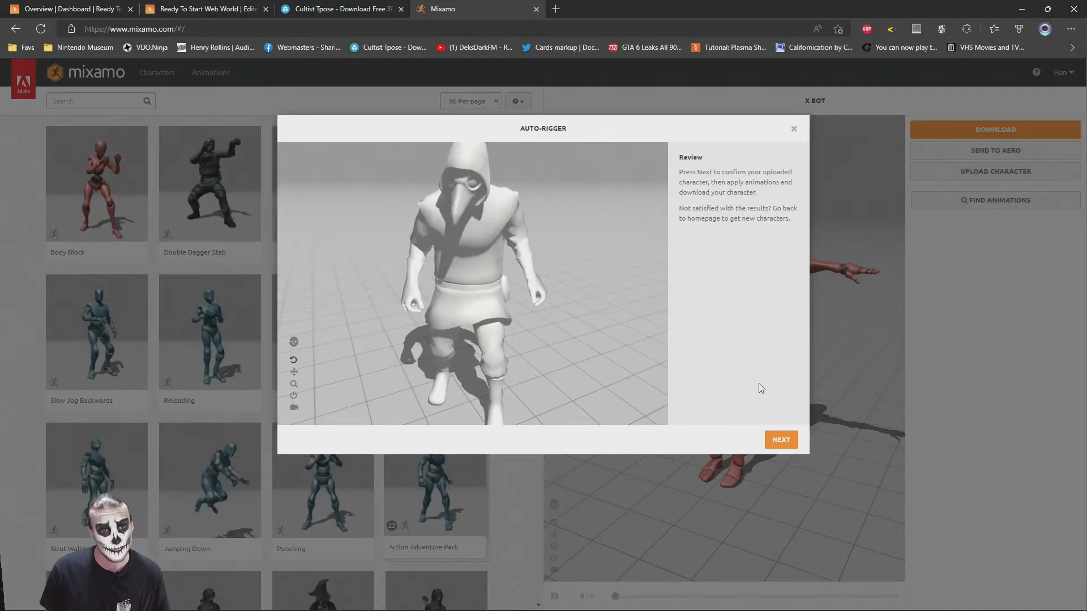
pyautogui.click(781, 440)
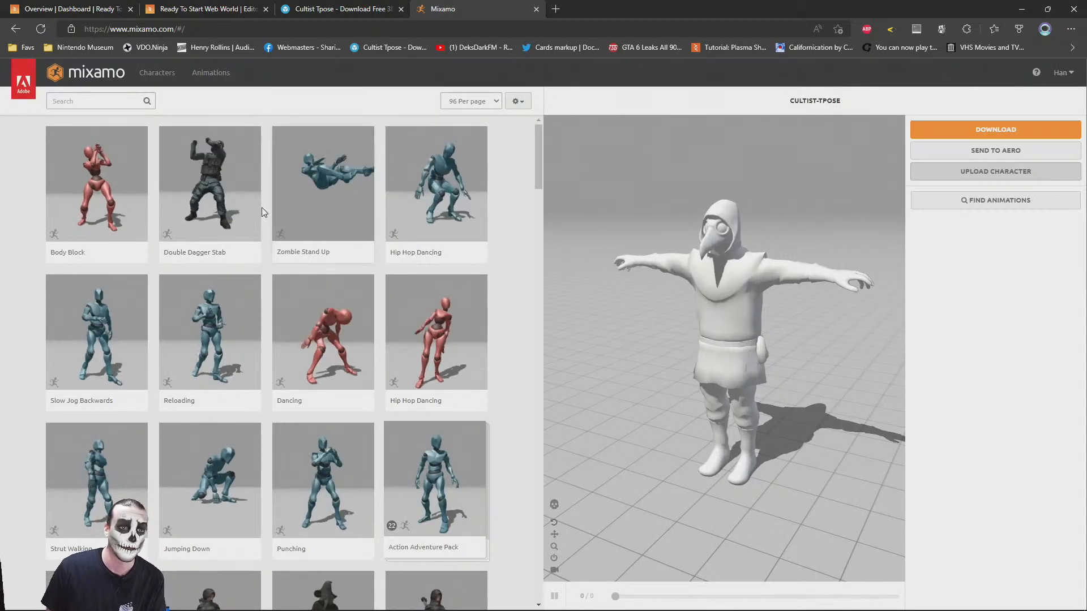
# Search the animations for "idle" and try the Idle and Breathing Idle animations on the cultist
pyautogui.click(108, 101)
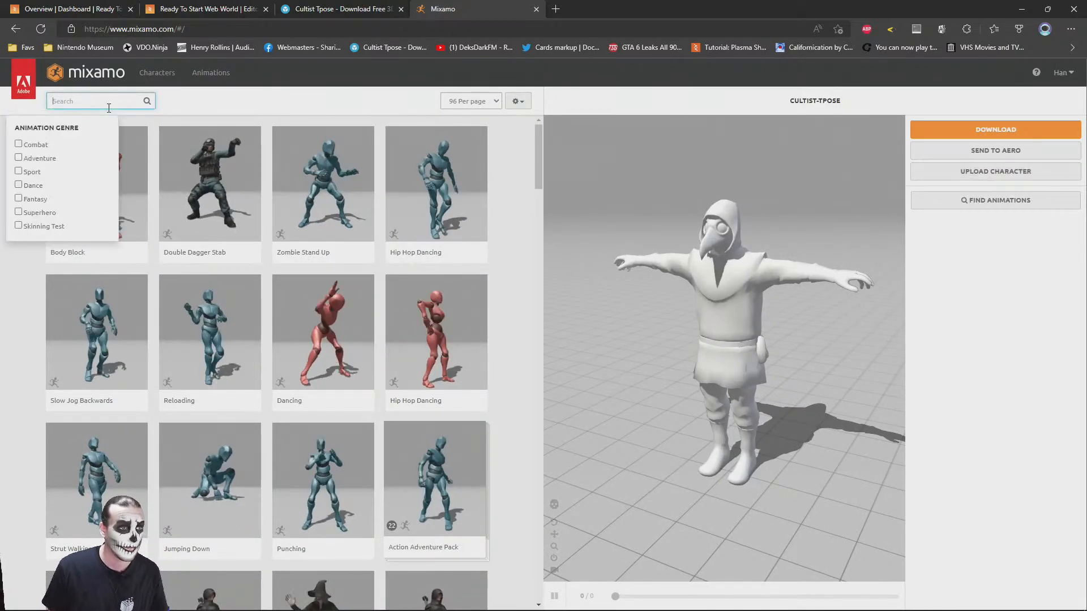
pyautogui.write('idle')
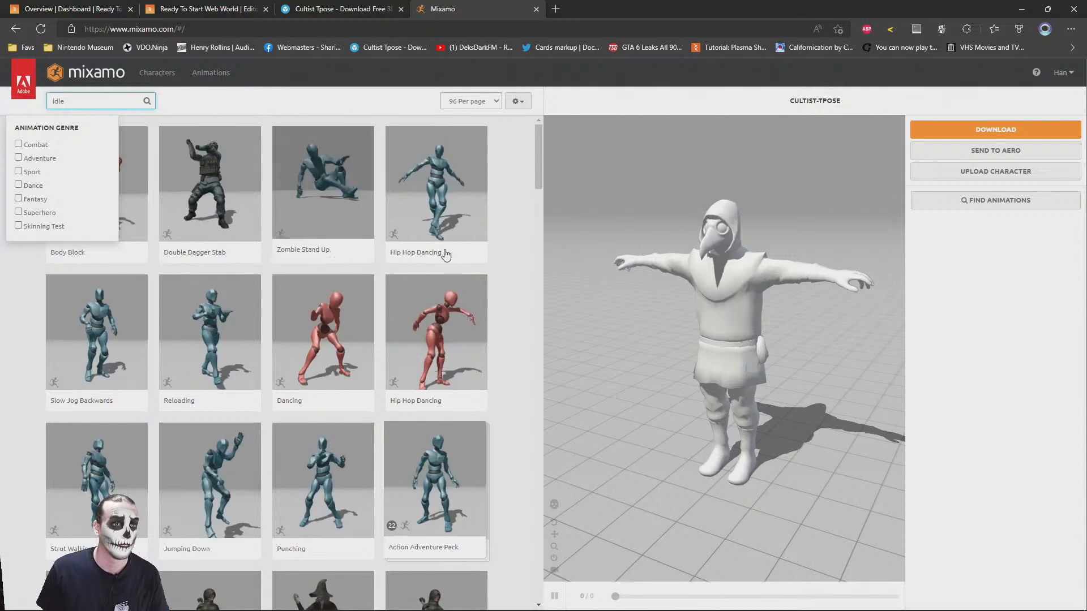
pyautogui.press('Return')
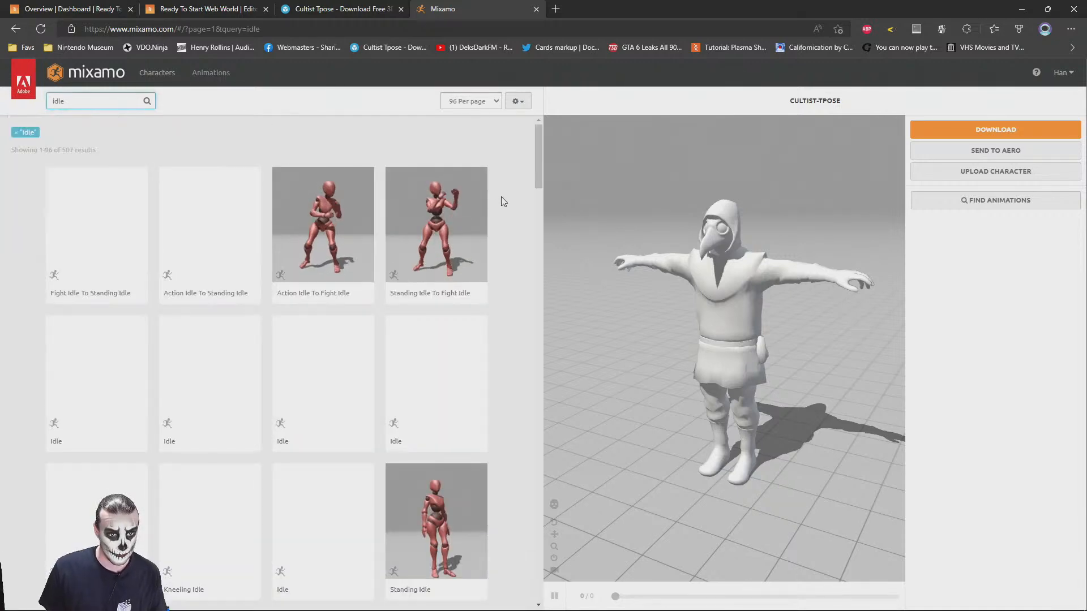
pyautogui.click(129, 360)
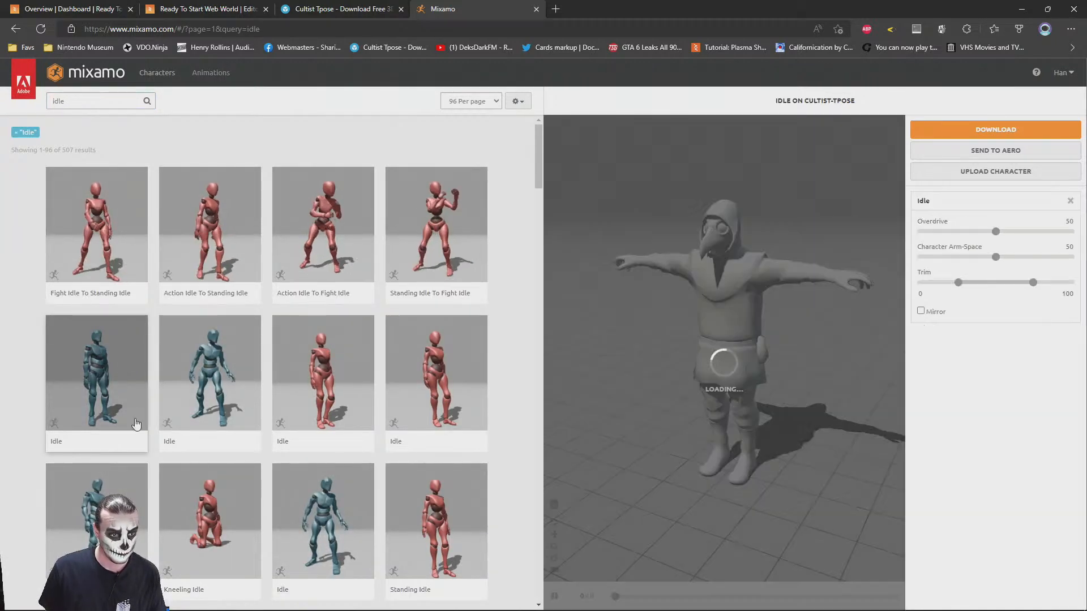
pyautogui.click(114, 486)
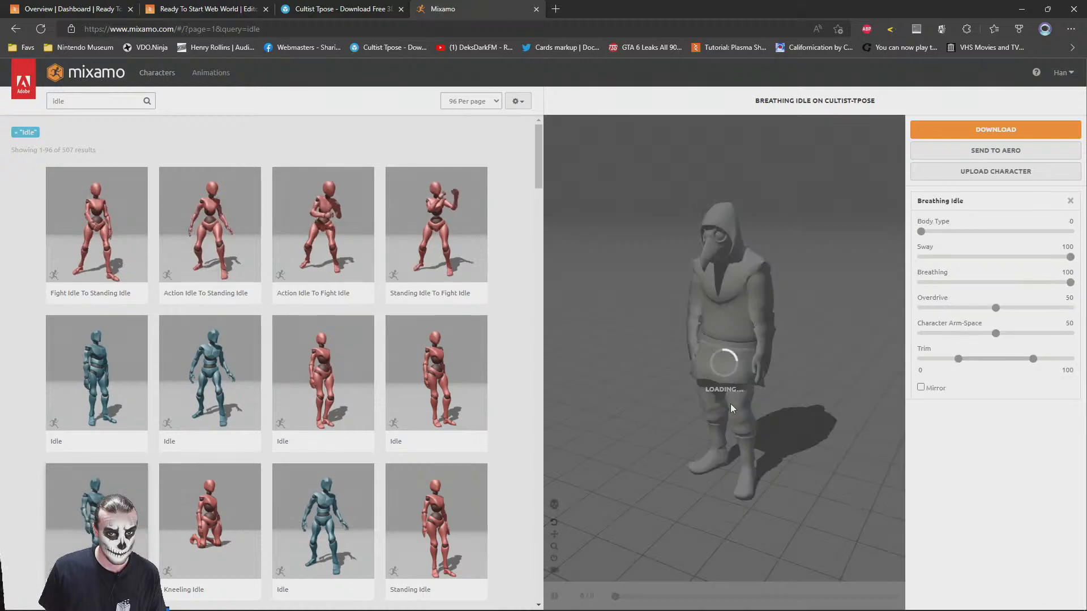
# Apply the Old Man Idle animation to the cultist and check the motion from the front and side
pyautogui.scroll(-6, 291, 399)
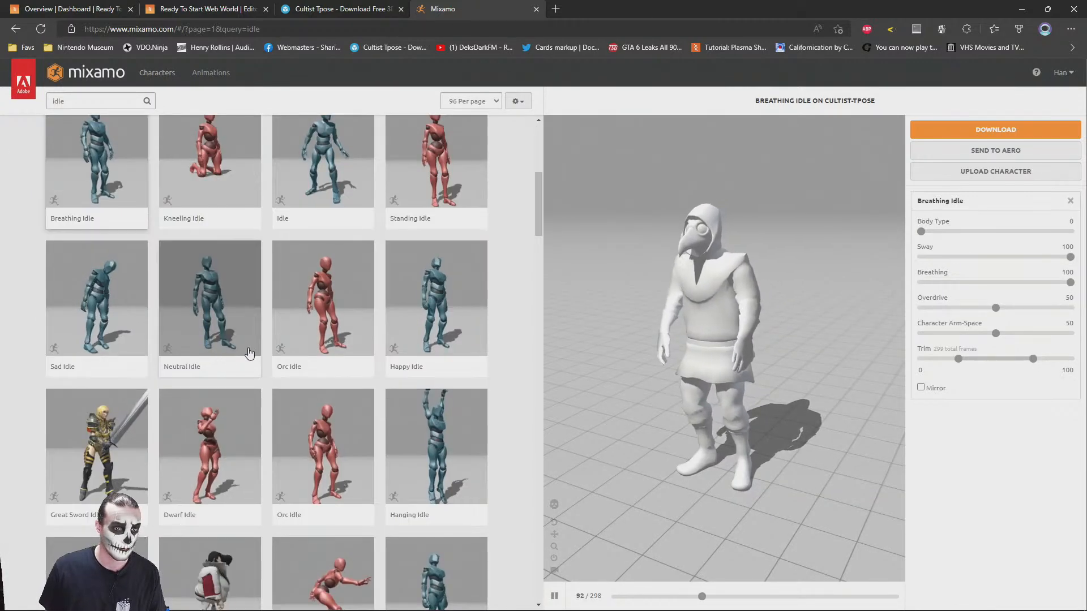
pyautogui.scroll(-6, 255, 362)
pyautogui.click(437, 364)
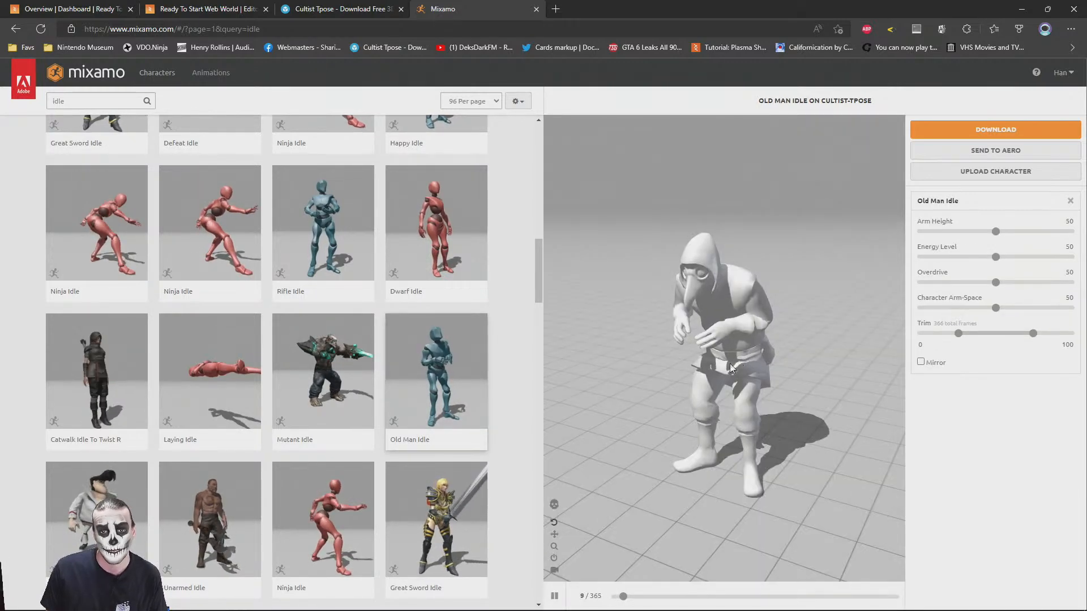
pyautogui.moveTo(731, 346)
pyautogui.mouseDown()
pyautogui.moveTo(743, 341)
pyautogui.moveTo(686, 355)
pyautogui.moveTo(731, 365)
pyautogui.moveTo(763, 341)
pyautogui.moveTo(800, 334)
pyautogui.moveTo(728, 335)
pyautogui.mouseUp()
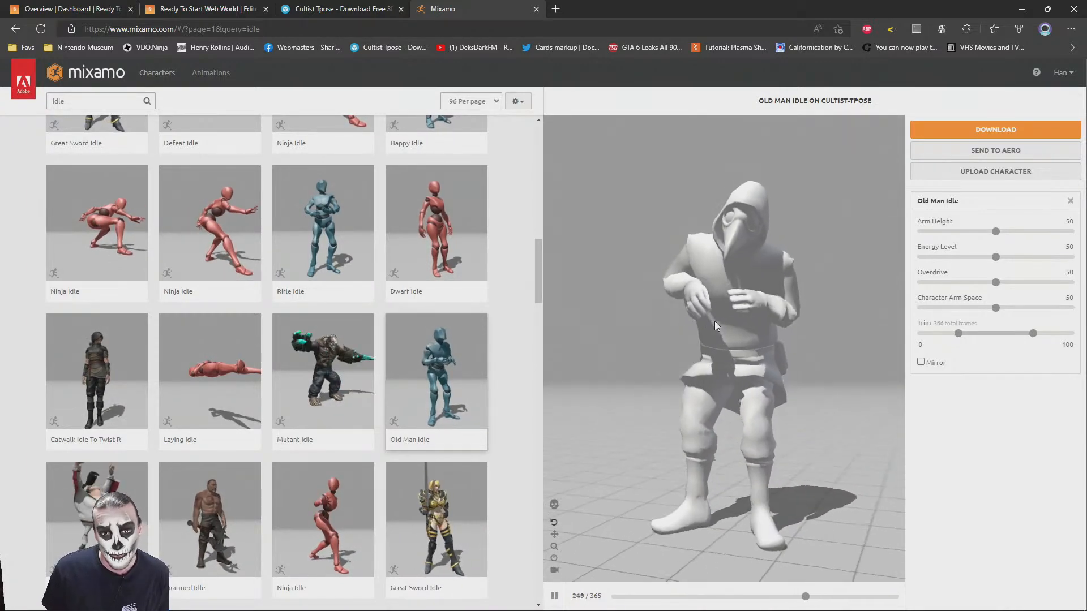
pyautogui.moveTo(735, 335); pyautogui.dragTo(831, 328)
# Download the animated cultist as FBX Binary (.fbx) with skin, at 30 frames per second and no keyframe reduction
pyautogui.click(962, 131)
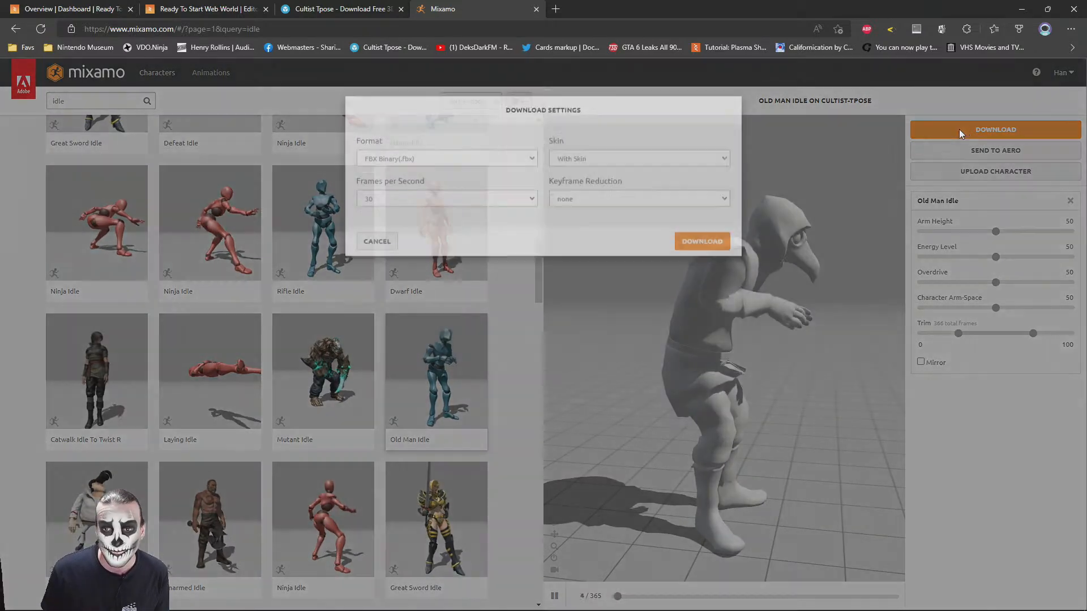
pyautogui.click(585, 177)
pyautogui.click(581, 200)
pyautogui.click(701, 259)
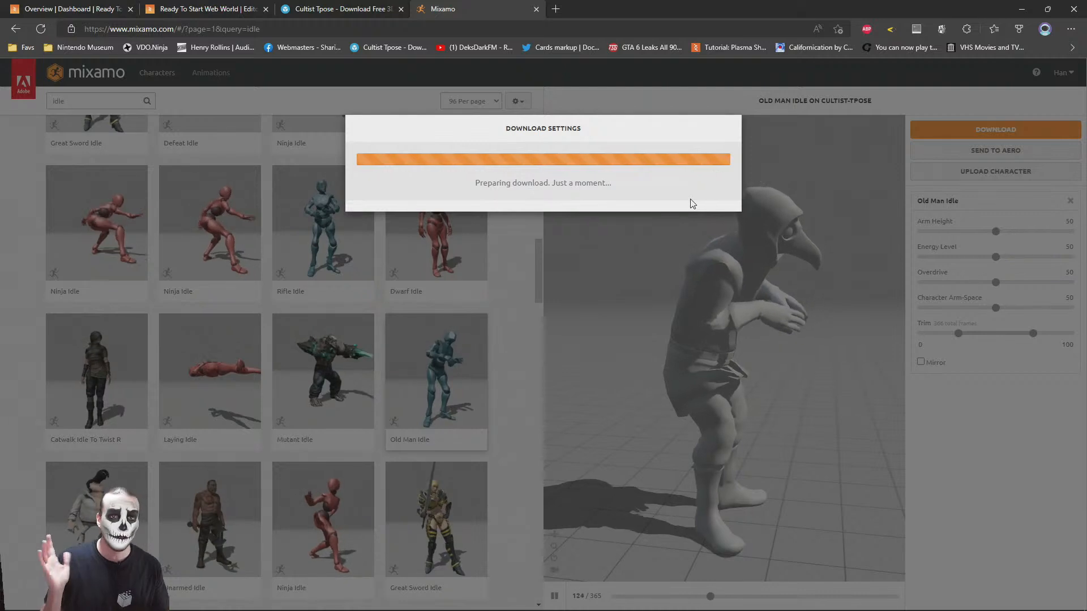
# Return to the PlayCanvas scene editor with the downloads list closed, and select the Web World Prefab entity
pyautogui.click(177, 10)
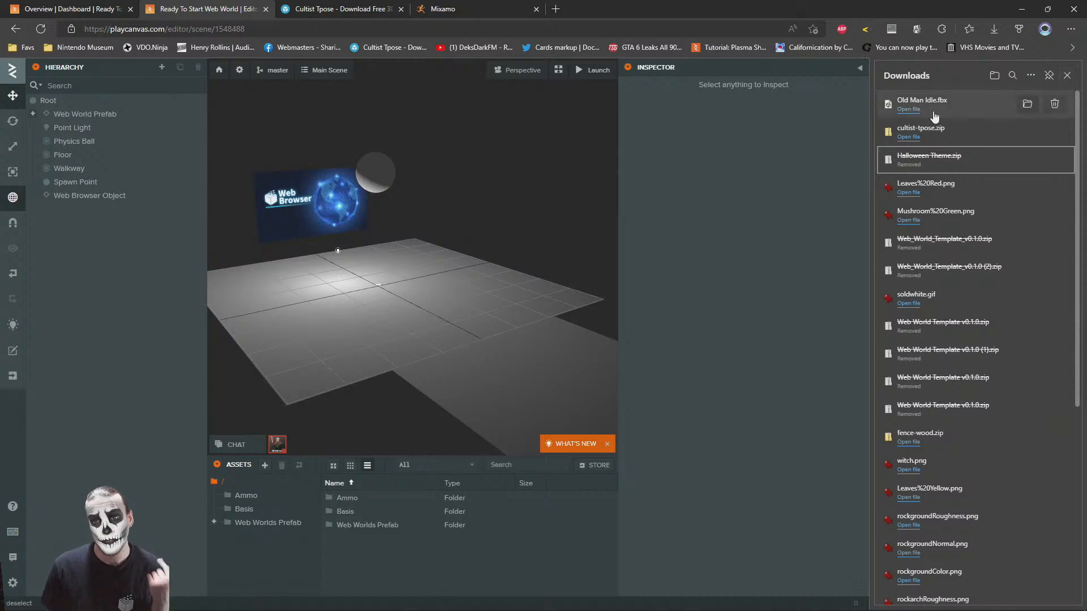
pyautogui.click(1066, 76)
pyautogui.moveTo(633, 258); pyautogui.dragTo(615, 239, button='right')
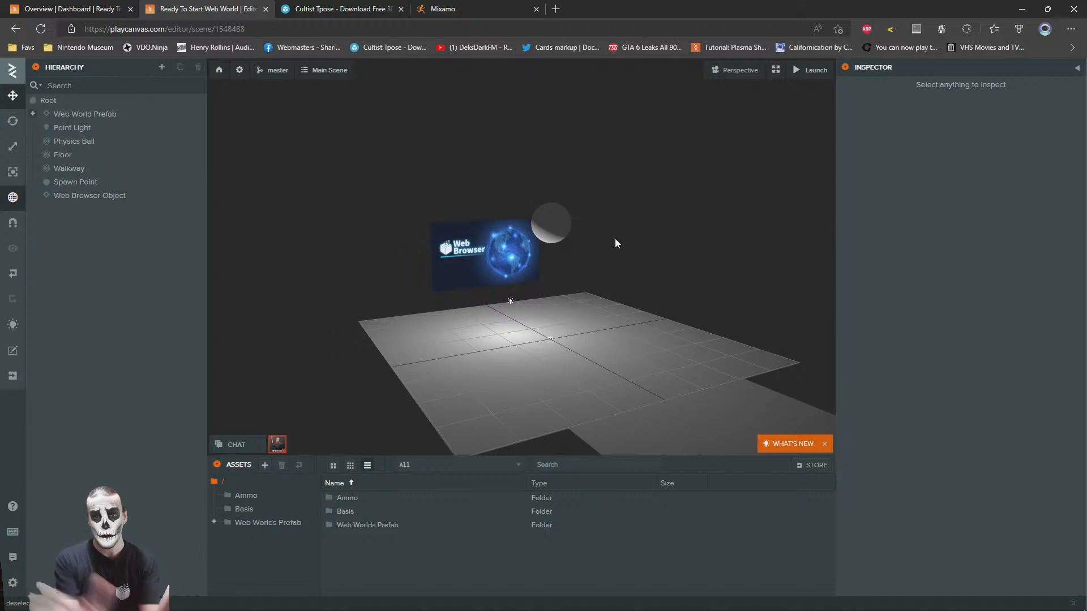
pyautogui.moveTo(615, 239); pyautogui.dragTo(553, 214, button='right')
pyautogui.scroll(-3, 563, 219)
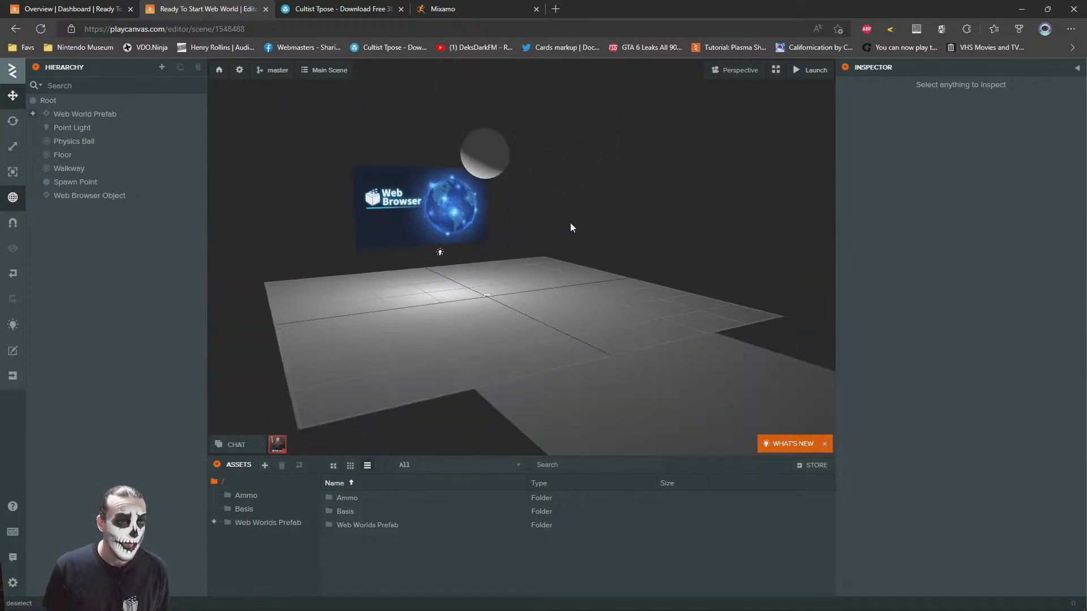
pyautogui.click(79, 115)
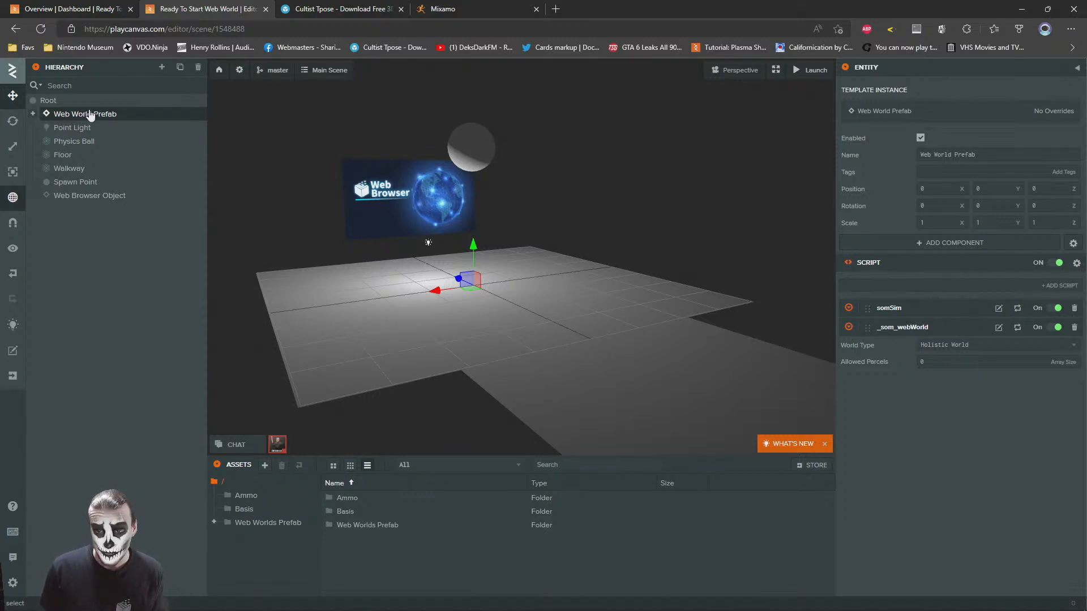
# Launch the scene, walk the avatar around while turning the view, and return to the scene editor
pyautogui.click(815, 70)
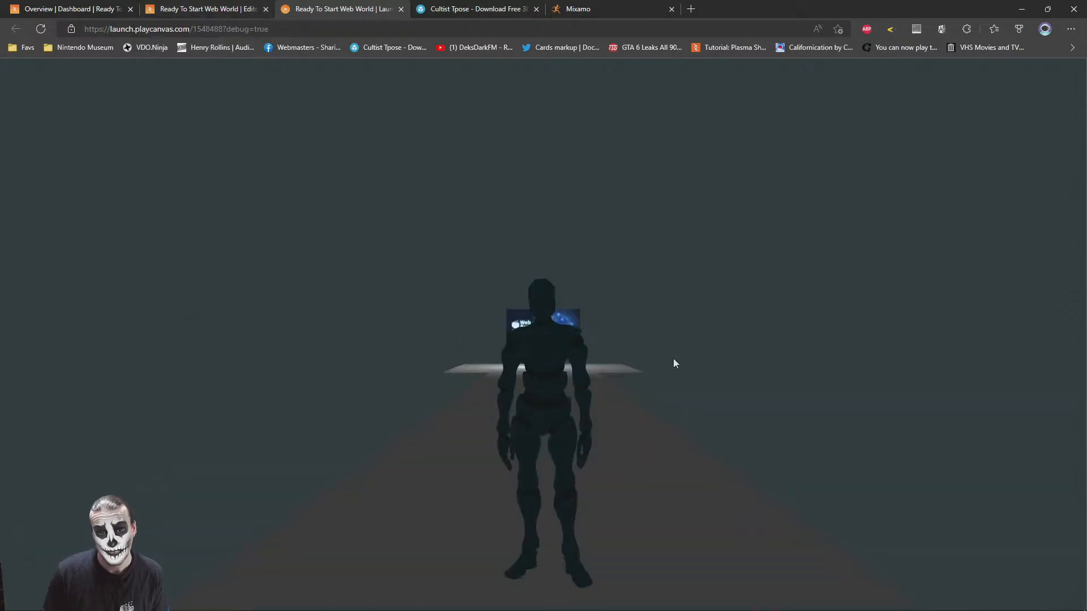
pyautogui.press('w')
pyautogui.moveTo(674, 359); pyautogui.dragTo(704, 391)
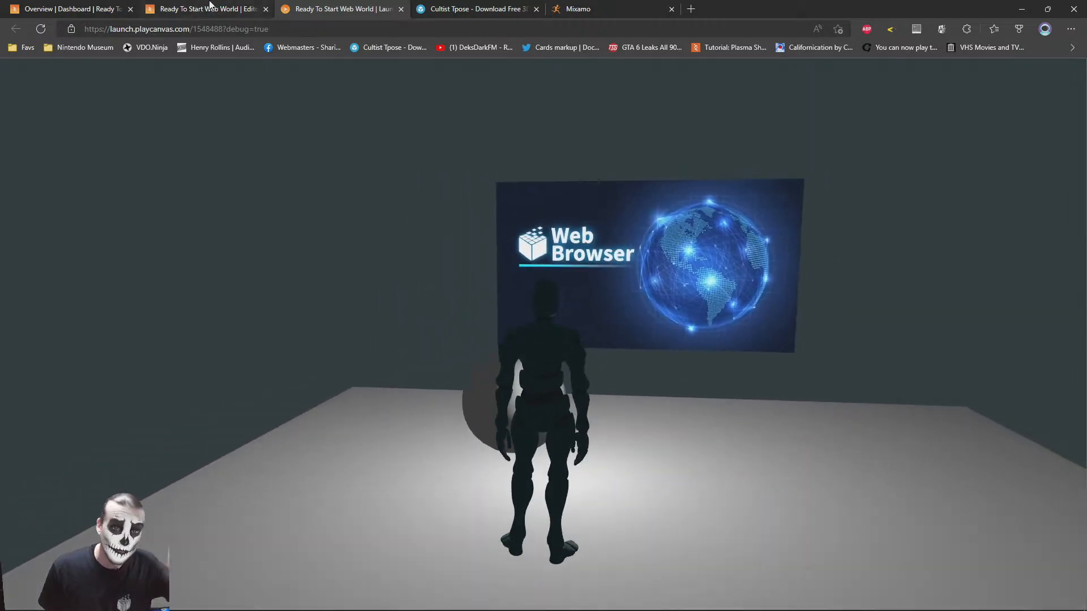
pyautogui.click(224, 8)
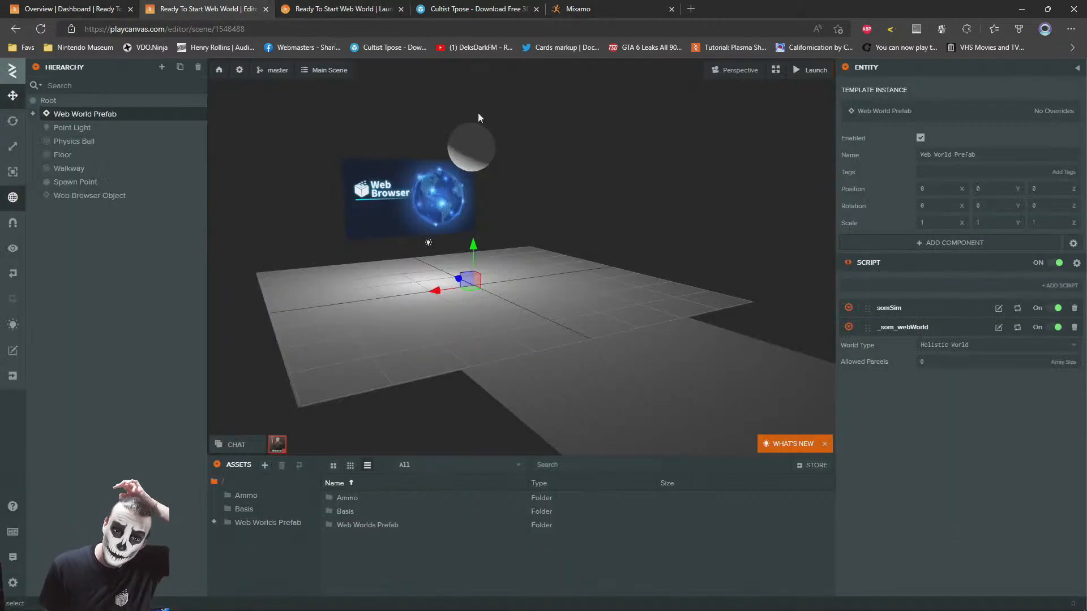
# Upload cultist1.fbx from the source folder of the cultist-tpose download into the project's assets
pyautogui.moveTo(234, 600)
pyautogui.click(37, 600)
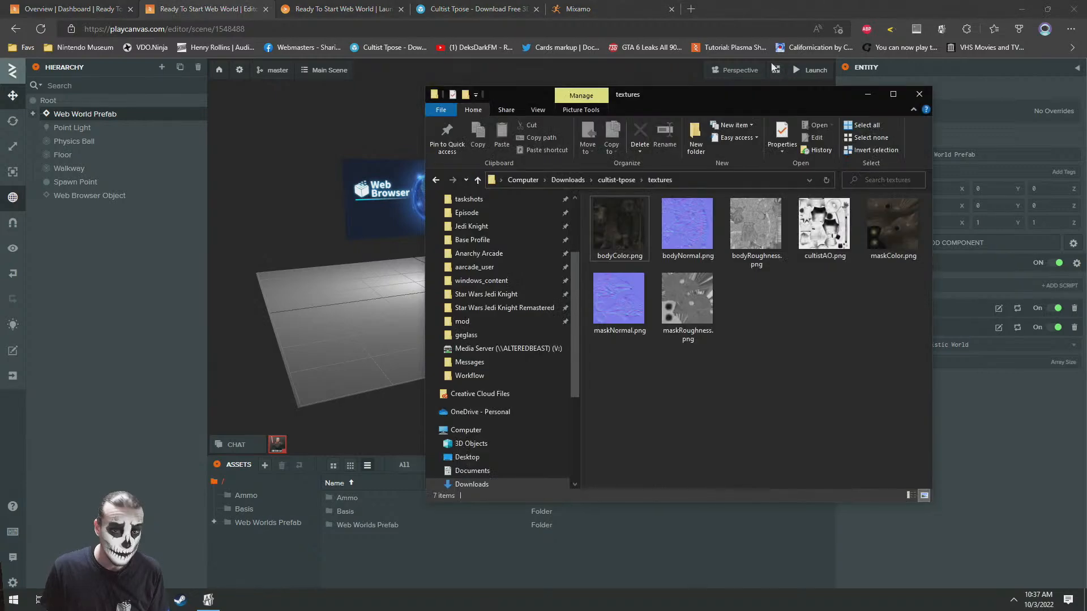
pyautogui.click(616, 180)
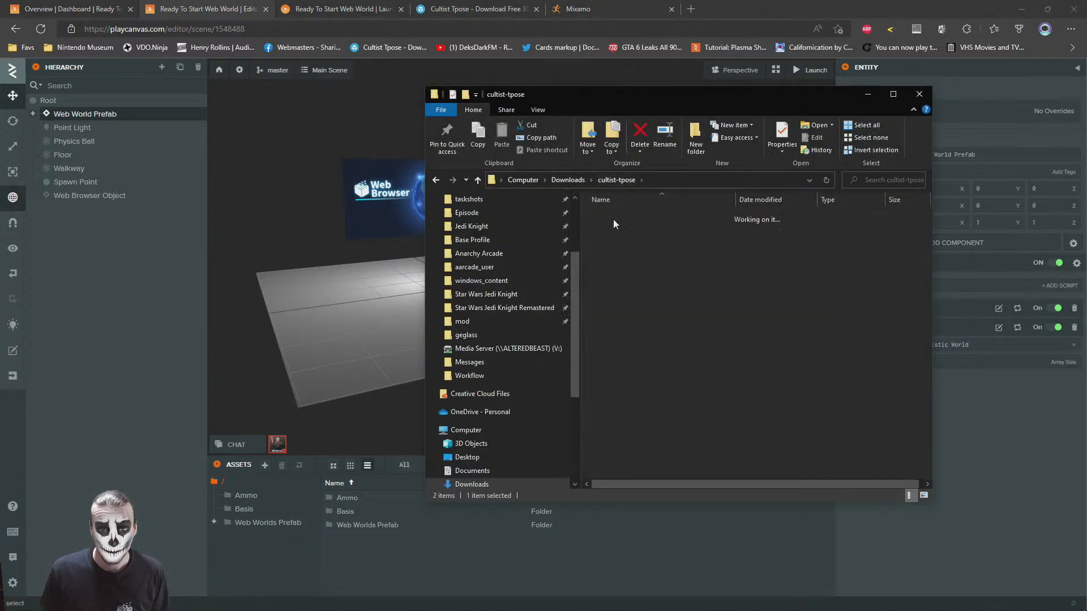
pyautogui.doubleClick(611, 218)
pyautogui.moveTo(609, 216); pyautogui.dragTo(629, 504)
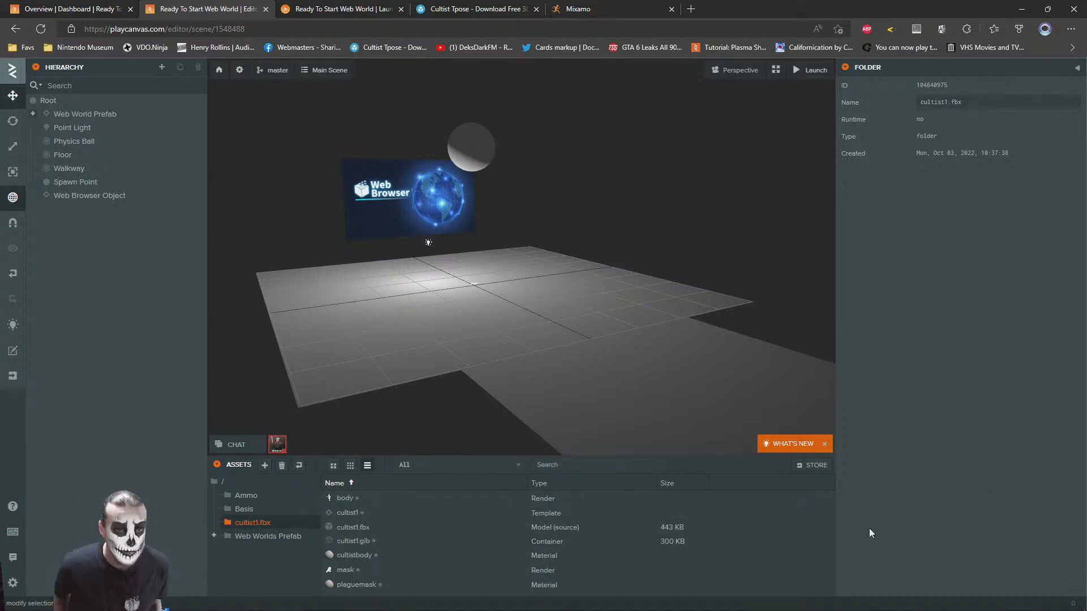
# Upload all the PNG files from the cultist-tpose textures folder into the cultist1.fbx asset folder
pyautogui.click(384, 607)
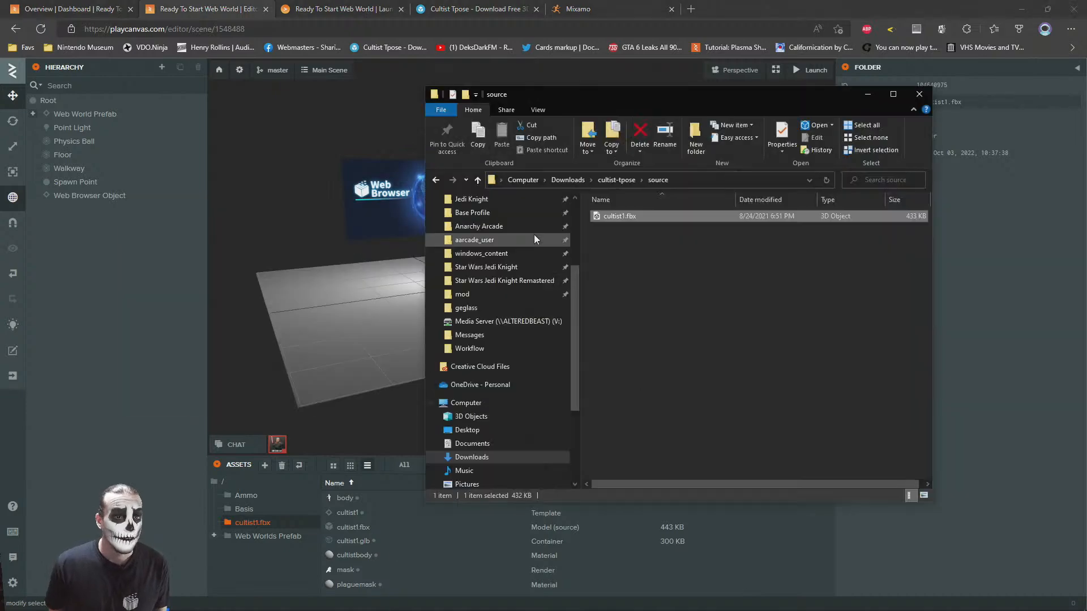
pyautogui.moveTo(667, 101); pyautogui.dragTo(337, 67)
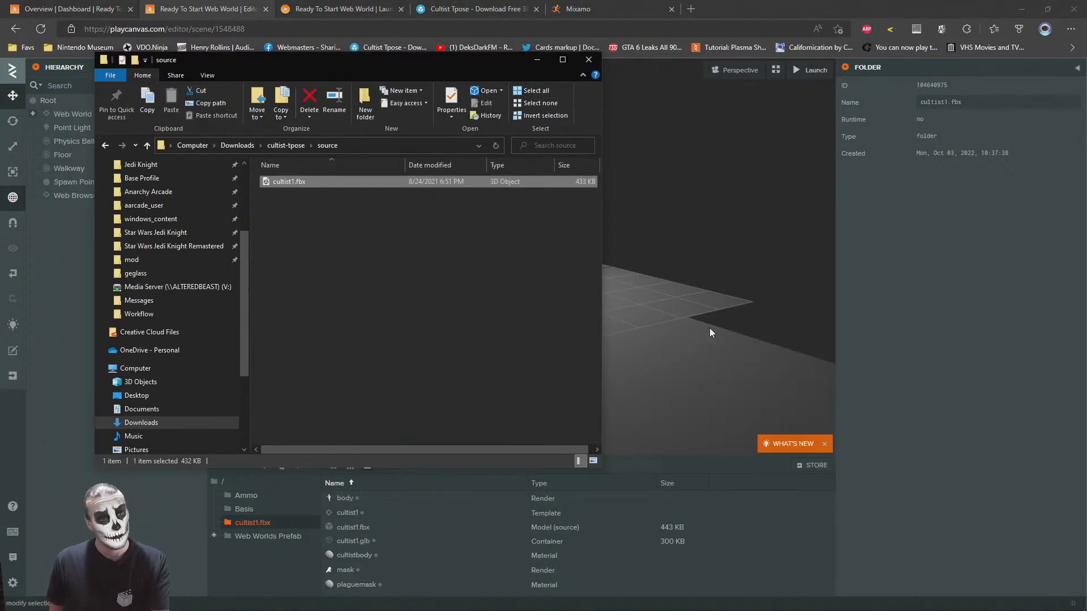
pyautogui.click(816, 3)
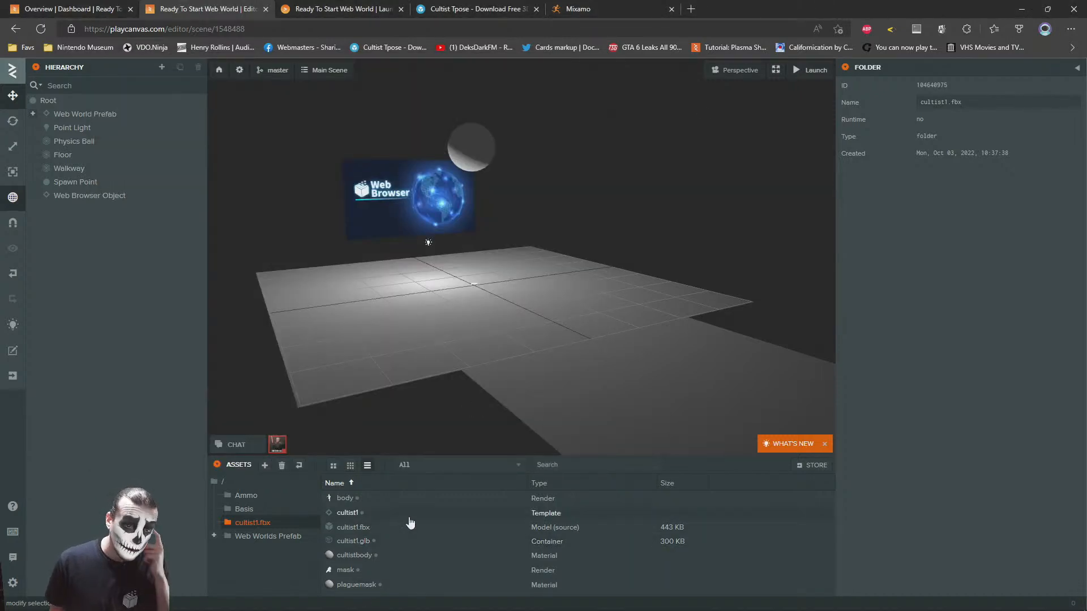
pyautogui.hotkey('alt', 'Tab')
pyautogui.click(286, 145)
pyautogui.doubleClick(292, 193)
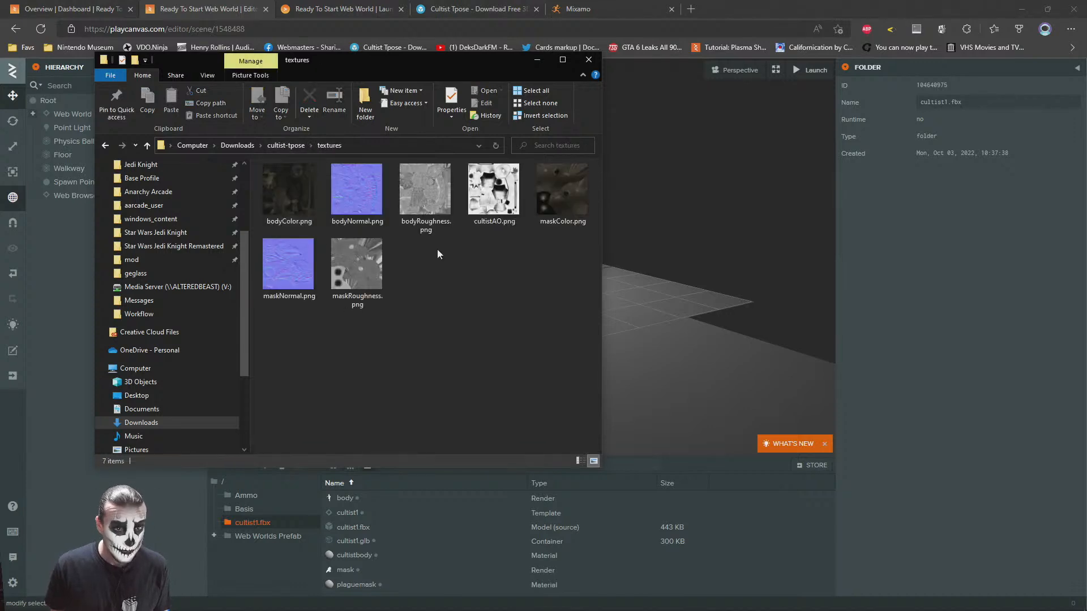
pyautogui.click(308, 192)
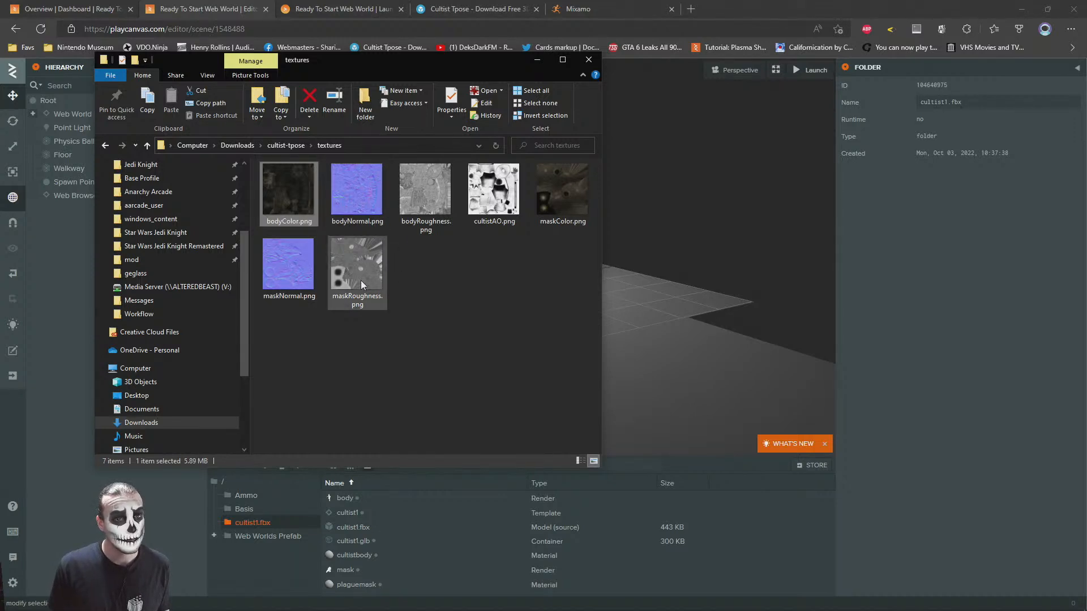
pyautogui.hotkey('ctrl', 'a')
pyautogui.moveTo(384, 309); pyautogui.dragTo(708, 547)
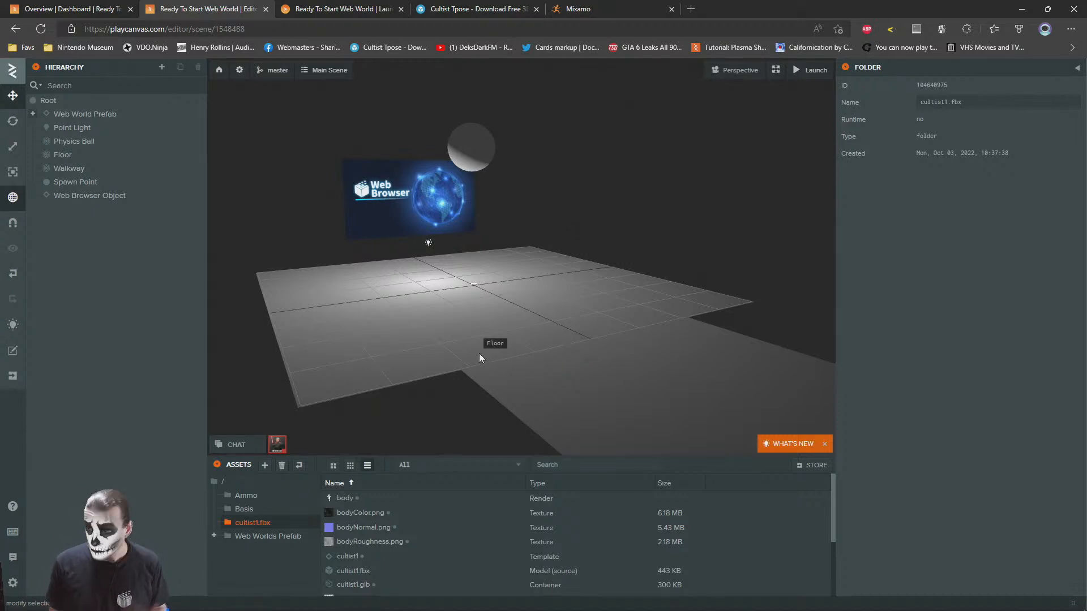
pyautogui.moveTo(415, 273)
pyautogui.mouseDown(button='right')
pyautogui.moveTo(423, 284)
pyautogui.moveTo(423, 263)
pyautogui.moveTo(412, 269)
pyautogui.mouseUp(button='right')
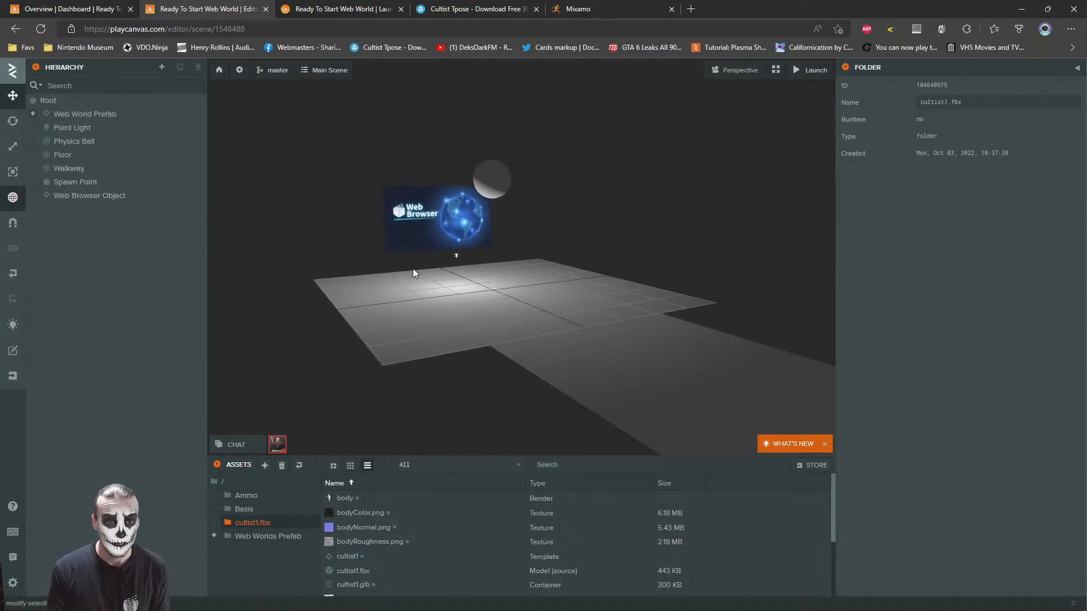
pyautogui.moveTo(445, 348)
pyautogui.mouseDown(button='right')
pyautogui.moveTo(443, 377)
pyautogui.moveTo(442, 363)
pyautogui.mouseUp(button='right')
pyautogui.rightClick(759, 525)
pyautogui.moveTo(804, 470)
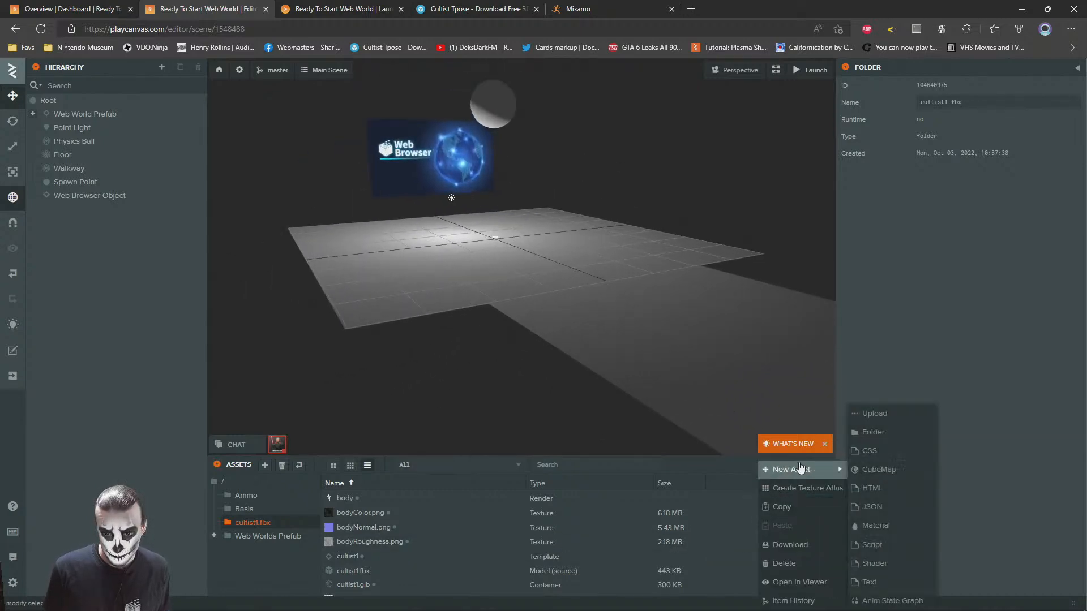
pyautogui.click(886, 532)
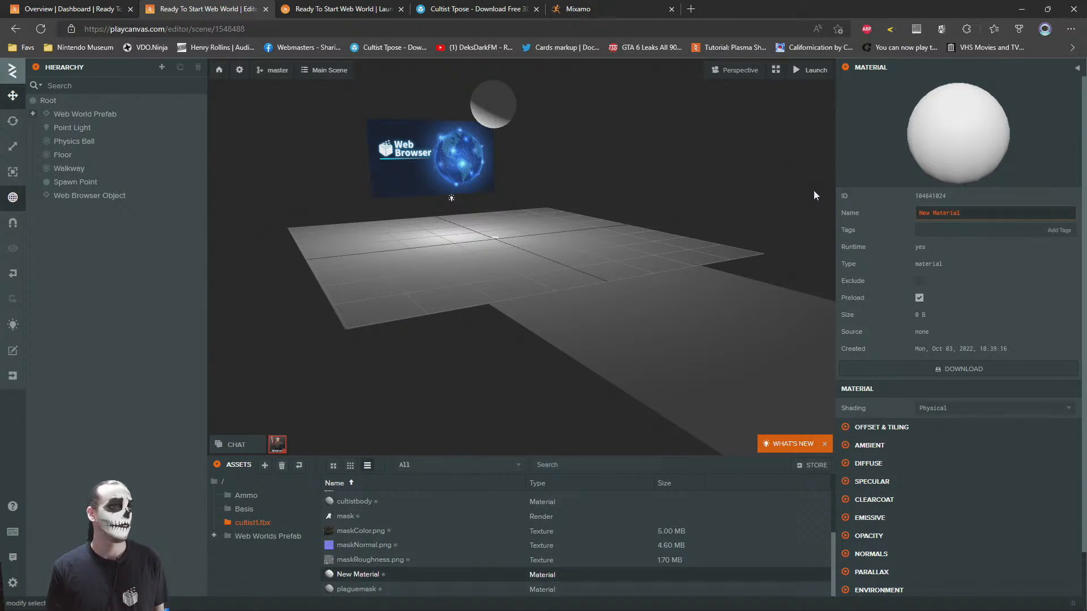
pyautogui.click(362, 559)
pyautogui.click(348, 574)
pyautogui.rightClick(350, 575)
pyautogui.click(354, 581)
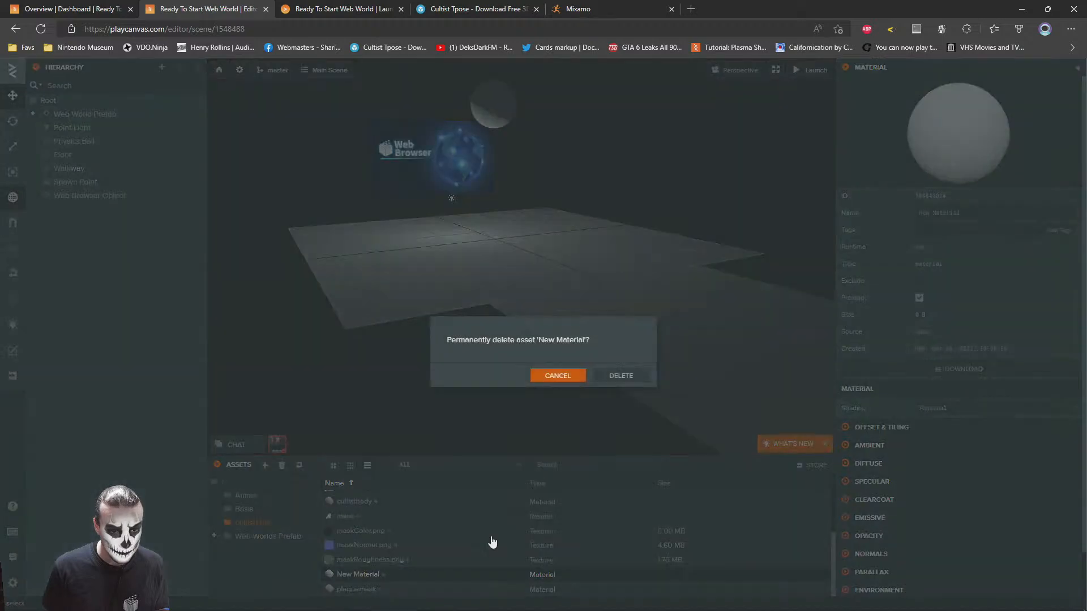
pyautogui.click(624, 375)
# Add the cultist1 template to the scene hierarchy under Root and inspect the placed figure from the front
pyautogui.scroll(3, 490, 559)
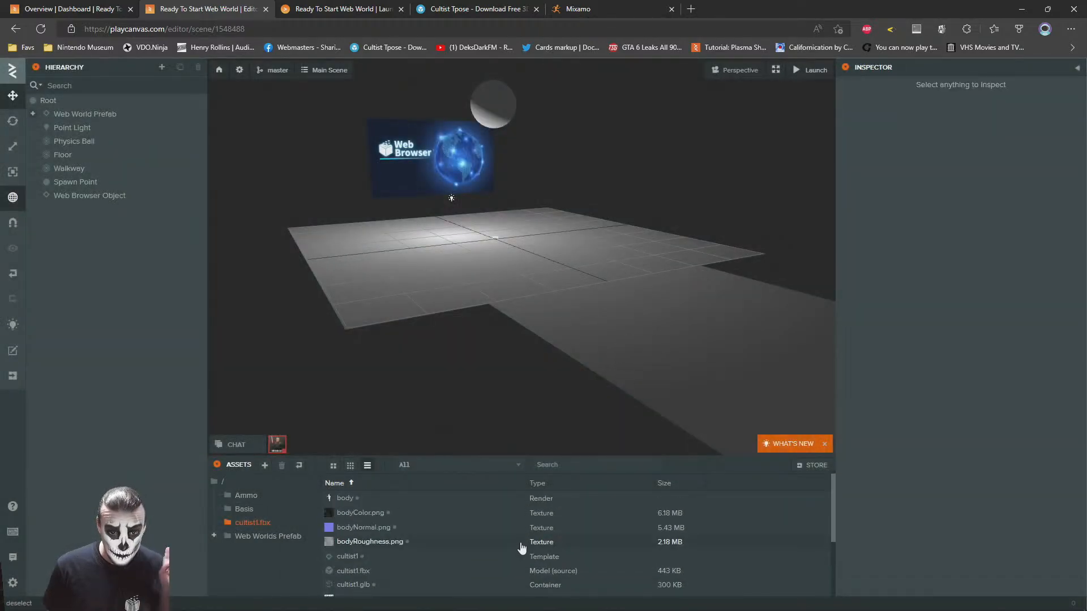
pyautogui.moveTo(419, 560); pyautogui.dragTo(74, 121)
pyautogui.moveTo(452, 198); pyautogui.dragTo(431, 175, button='right')
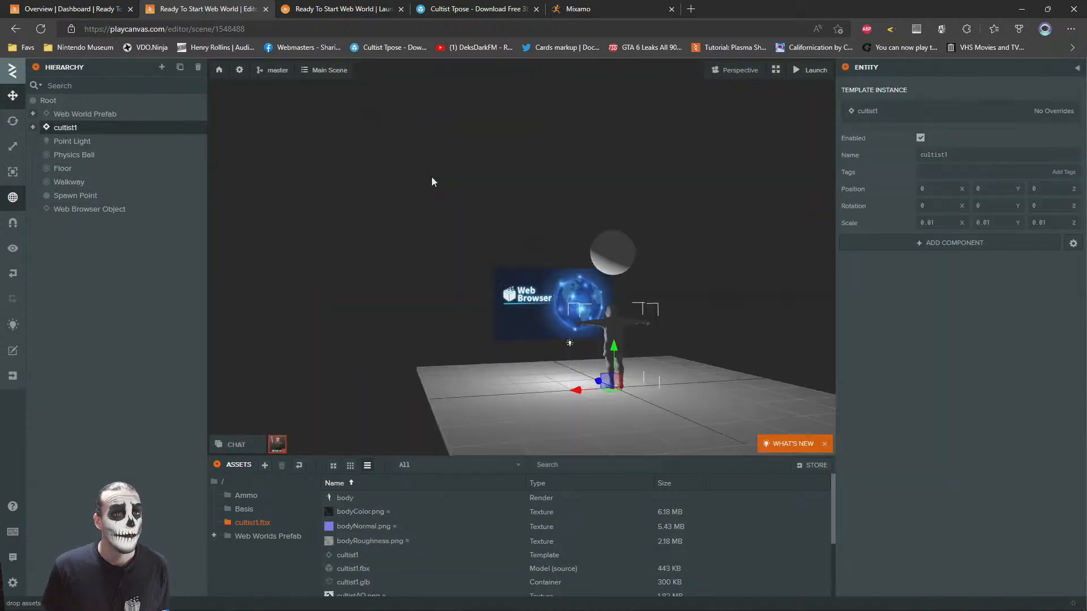
pyautogui.scroll(5, 470, 208)
pyautogui.moveTo(470, 208); pyautogui.dragTo(655, 202)
pyautogui.scroll(4, 654, 202)
pyautogui.moveTo(424, 219); pyautogui.dragTo(565, 267)
pyautogui.scroll(-2, 768, 253)
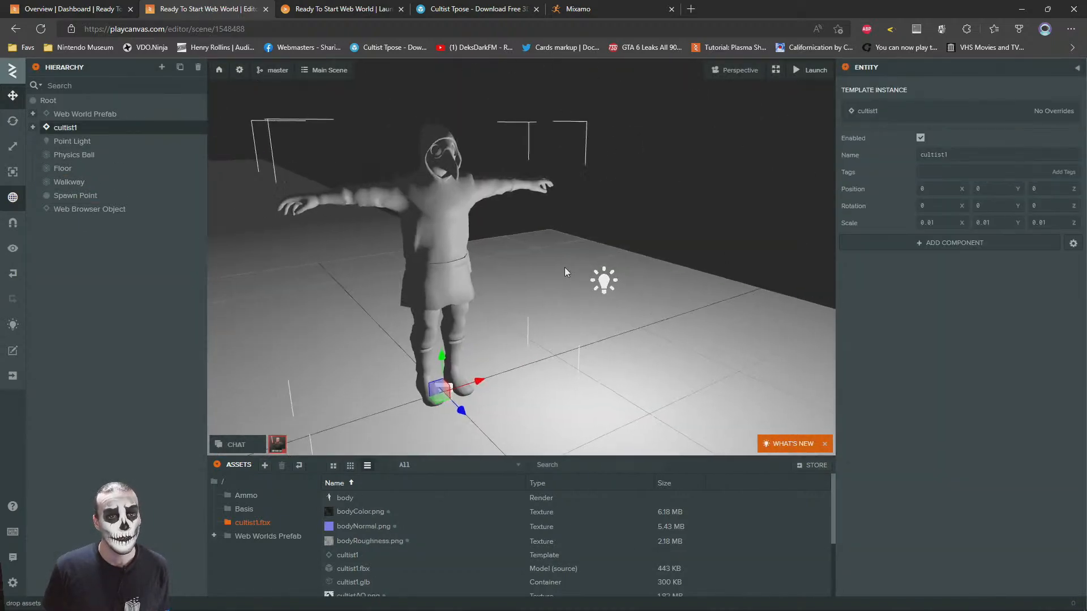
pyautogui.scroll(3, 541, 259)
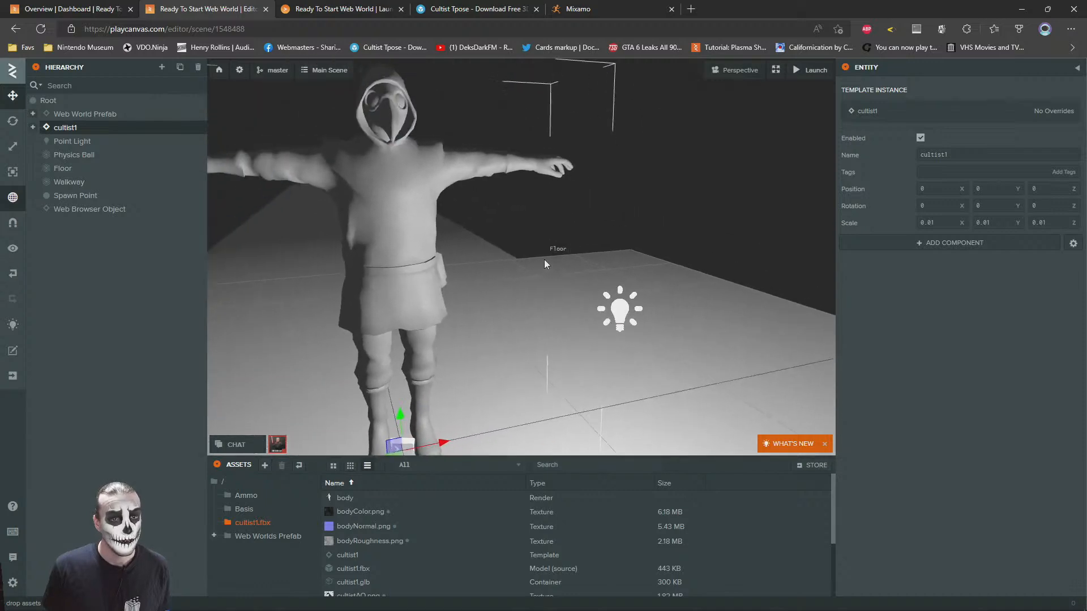
pyautogui.scroll(-3, 541, 257)
# Open the cultistbody material of the figure's body and assign bodyColor.png as its diffuse map
pyautogui.click(512, 222)
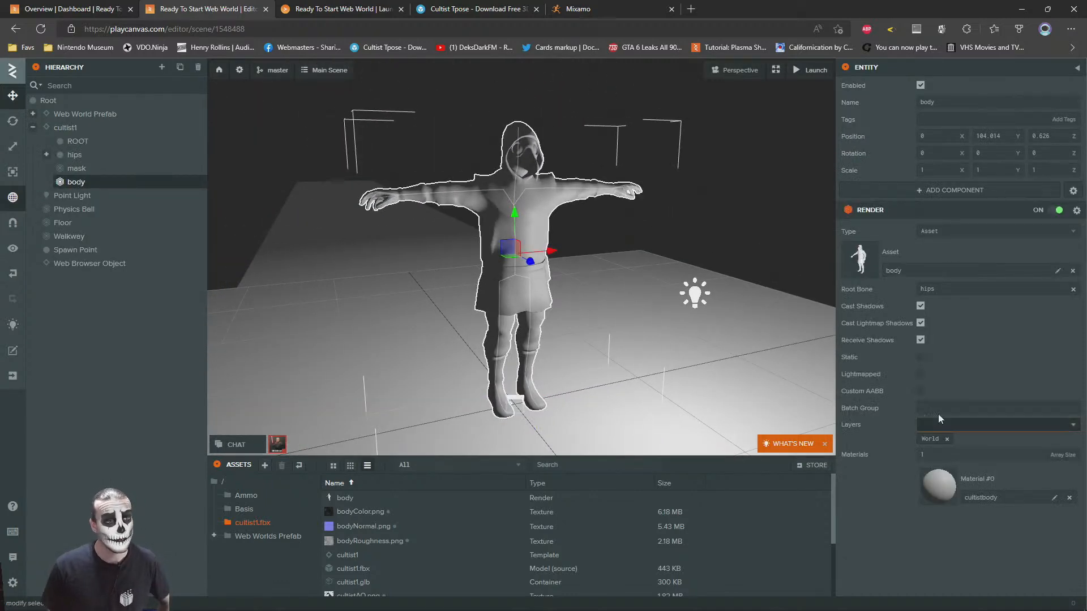
pyautogui.click(944, 501)
pyautogui.scroll(-5, 948, 436)
pyautogui.scroll(-2, 949, 435)
pyautogui.scroll(2, 389, 560)
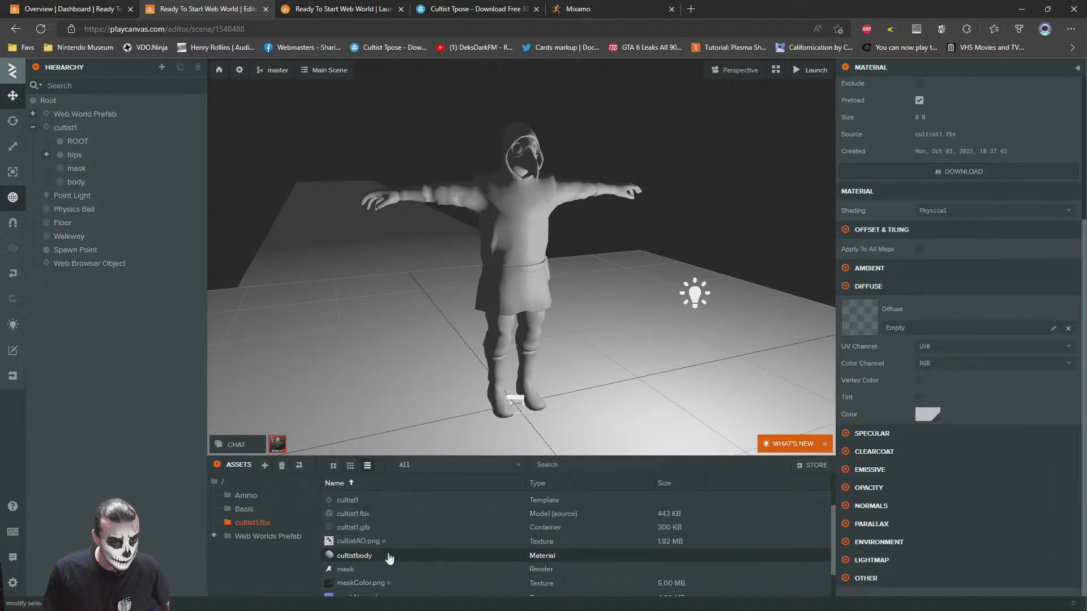
pyautogui.scroll(2, 389, 559)
pyautogui.moveTo(342, 518); pyautogui.dragTo(876, 315)
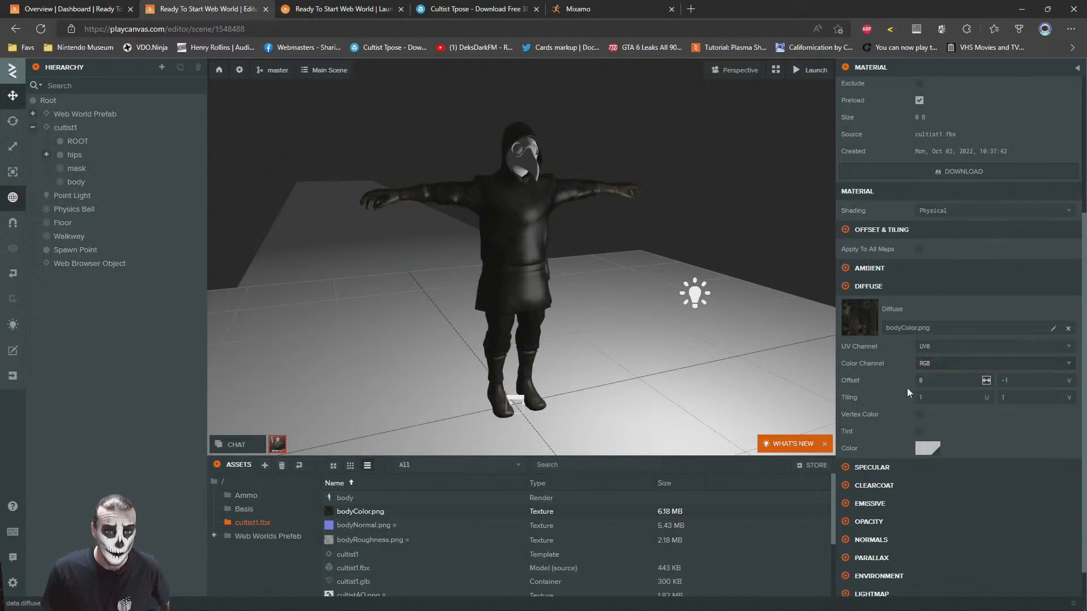
# Assign bodyNormal.png as the normal map of the cultistbody material
pyautogui.moveTo(569, 256)
pyautogui.mouseDown(button='right')
pyautogui.moveTo(561, 246)
pyautogui.moveTo(586, 247)
pyautogui.mouseUp(button='right')
pyautogui.scroll(5, 585, 247)
pyautogui.scroll(-3, 587, 245)
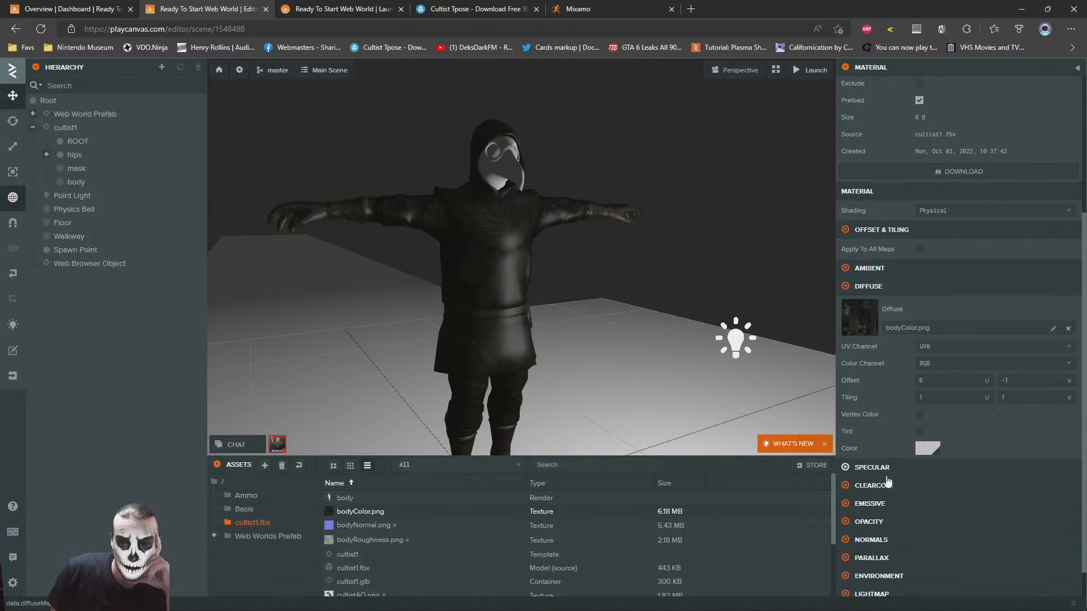
pyautogui.click(871, 539)
pyautogui.scroll(-2, 987, 432)
pyautogui.moveTo(365, 526); pyautogui.dragTo(860, 475)
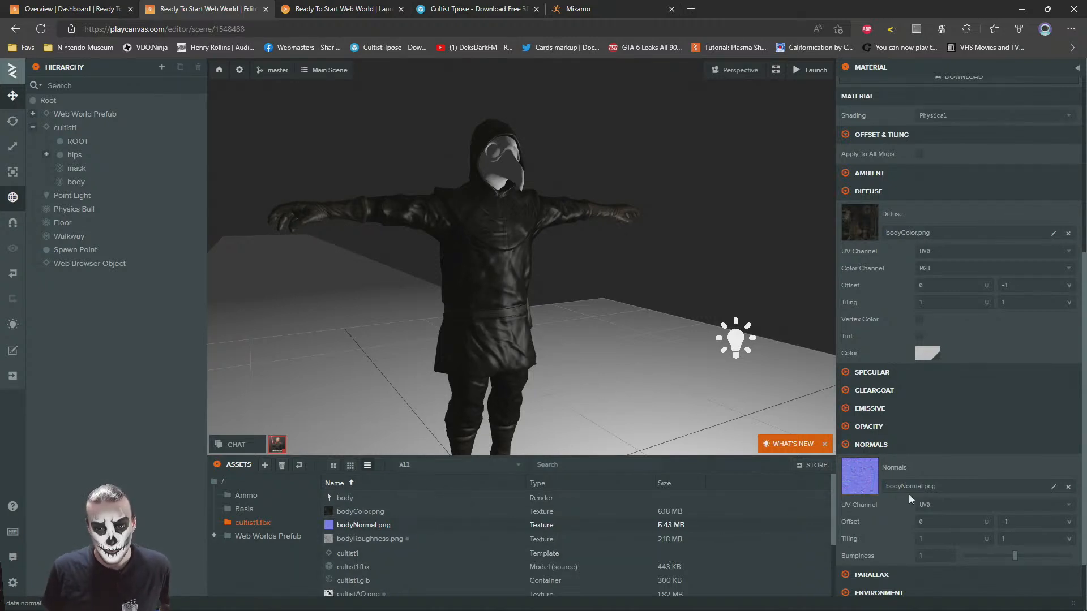
# Try bodyRoughness.png as the cultistbody material's specular map, remove it, and toggle the Use Metalness option on and off
pyautogui.scroll(-1, 892, 405)
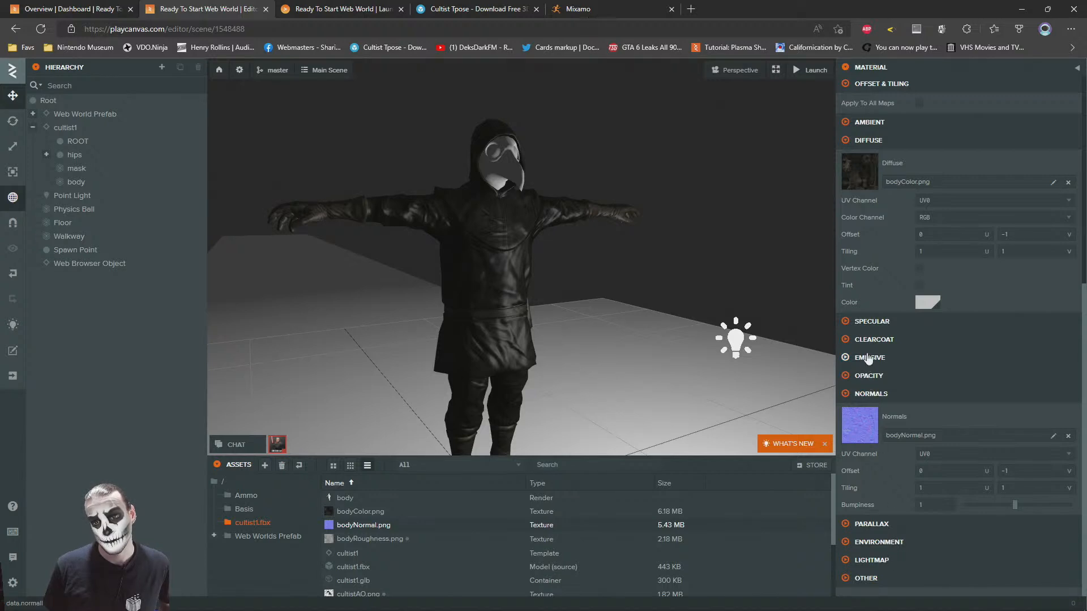
pyautogui.click(870, 322)
pyautogui.scroll(-2, 951, 348)
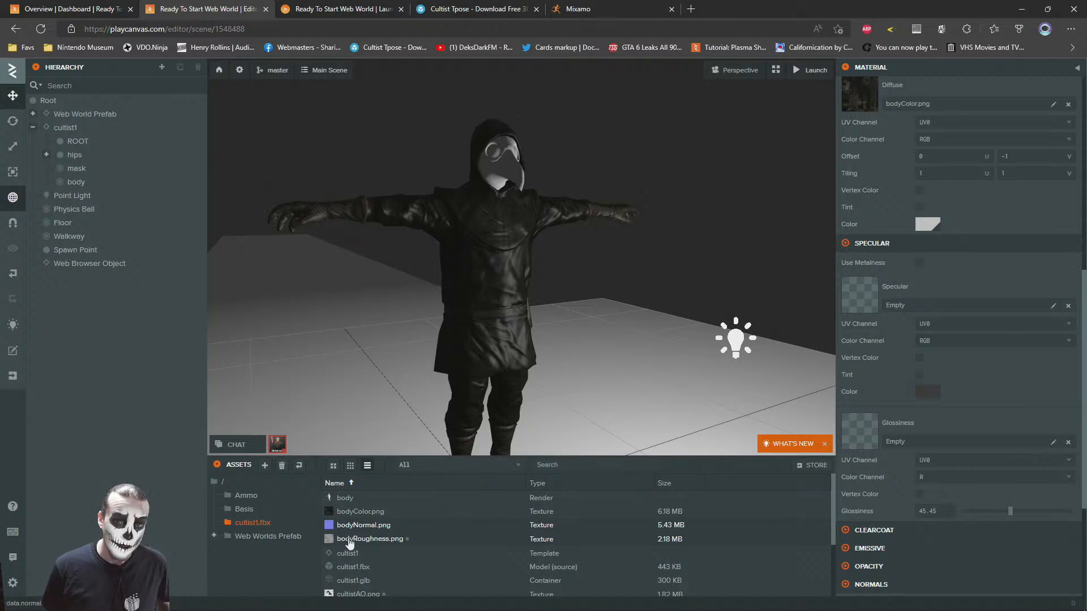
pyautogui.moveTo(349, 543); pyautogui.dragTo(888, 311)
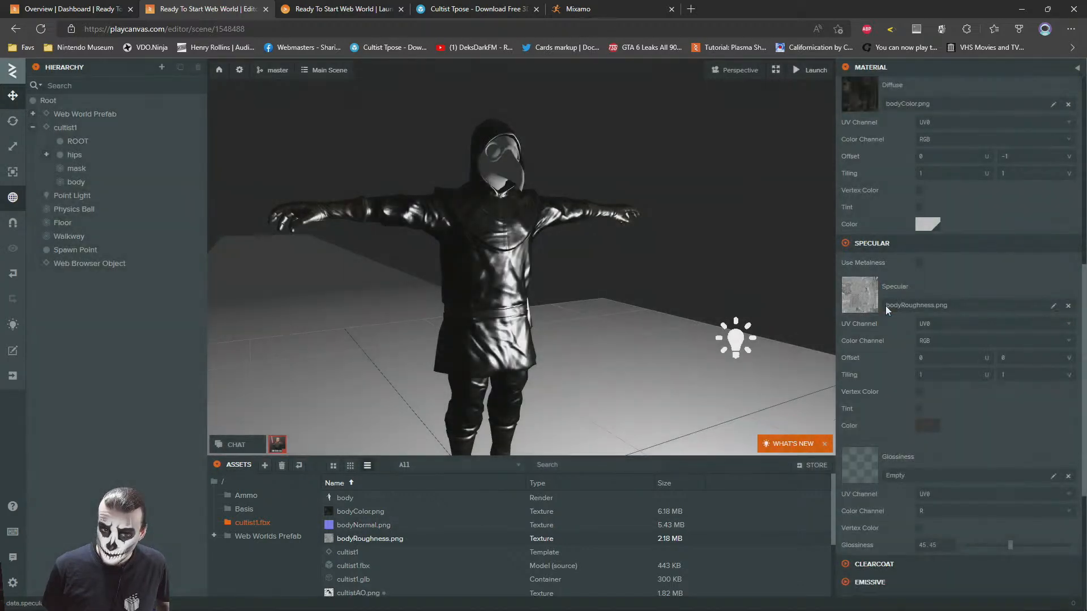
pyautogui.click(918, 263)
pyautogui.click(919, 263)
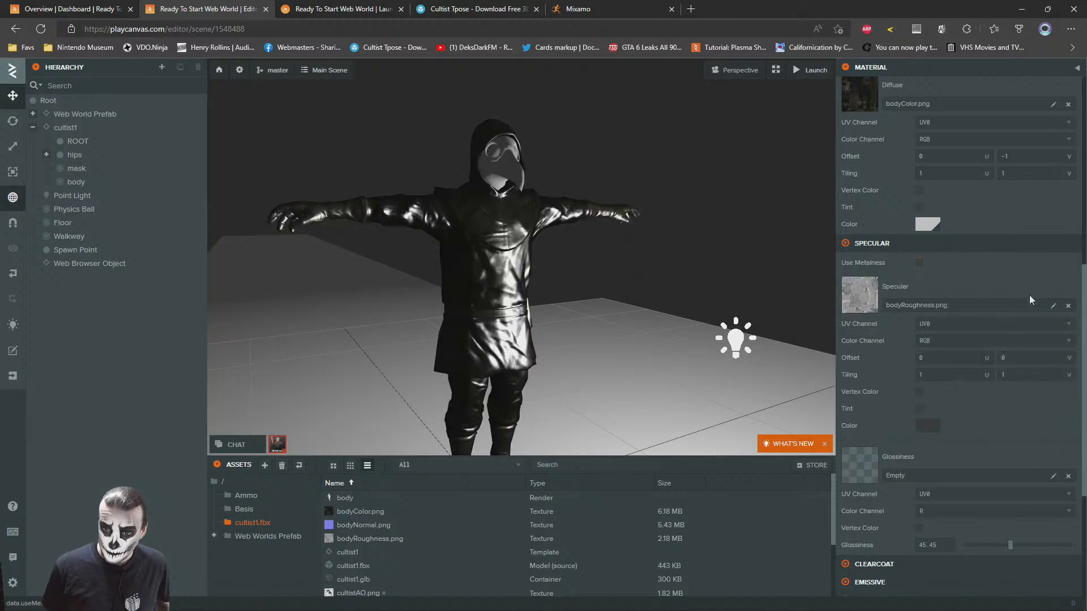
pyautogui.click(1067, 305)
pyautogui.click(918, 263)
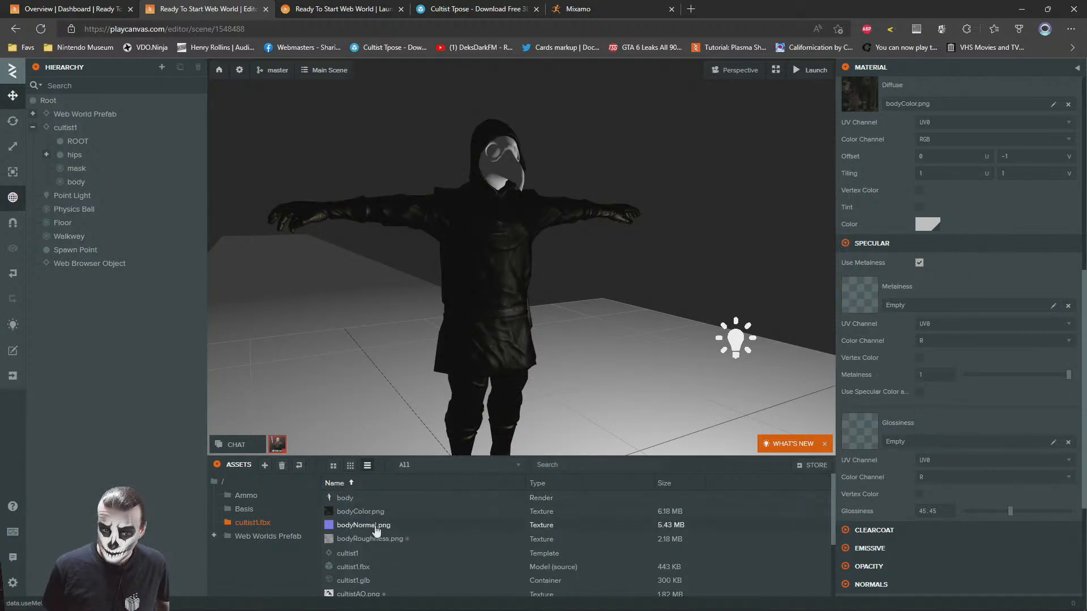
pyautogui.click(919, 263)
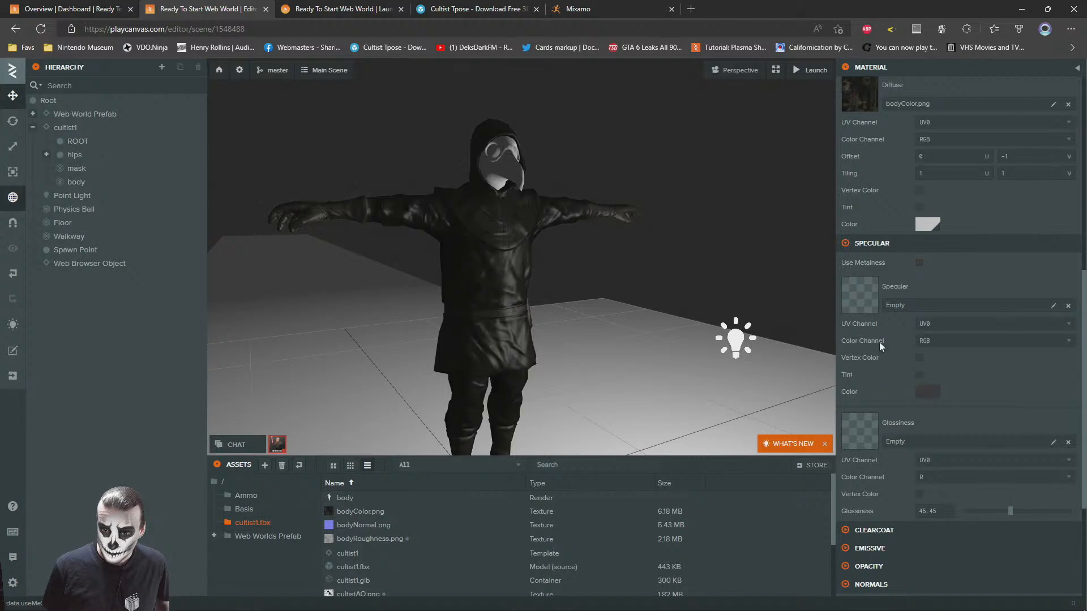
# Assign bodyRoughness.png as the glossiness map of the cultistbody material, clearing and reapplying it to compare
pyautogui.moveTo(351, 545); pyautogui.dragTo(904, 442)
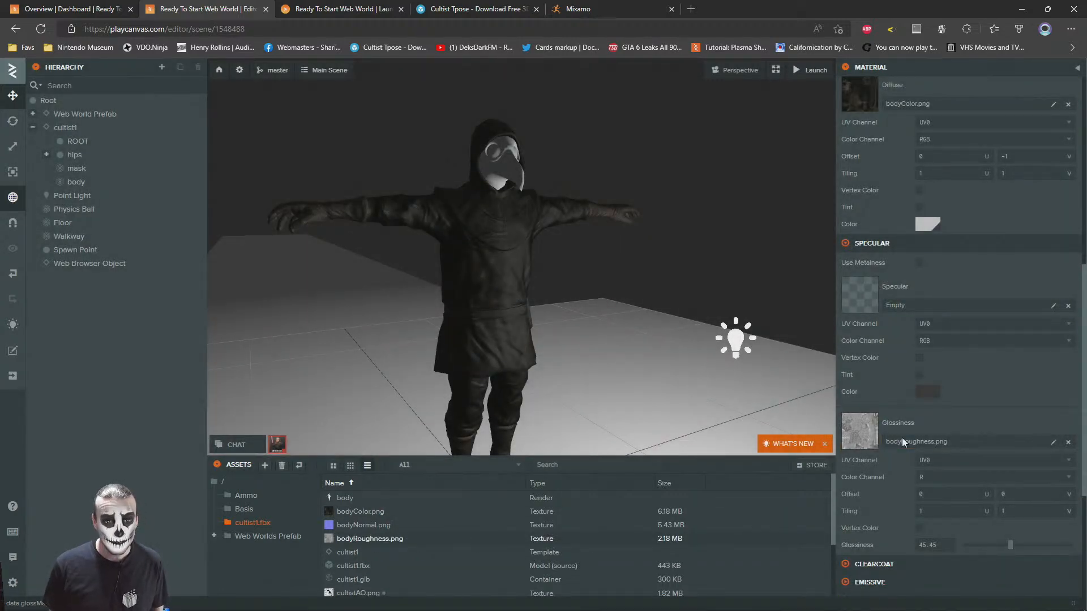
pyautogui.click(1068, 442)
pyautogui.moveTo(362, 538); pyautogui.dragTo(952, 431)
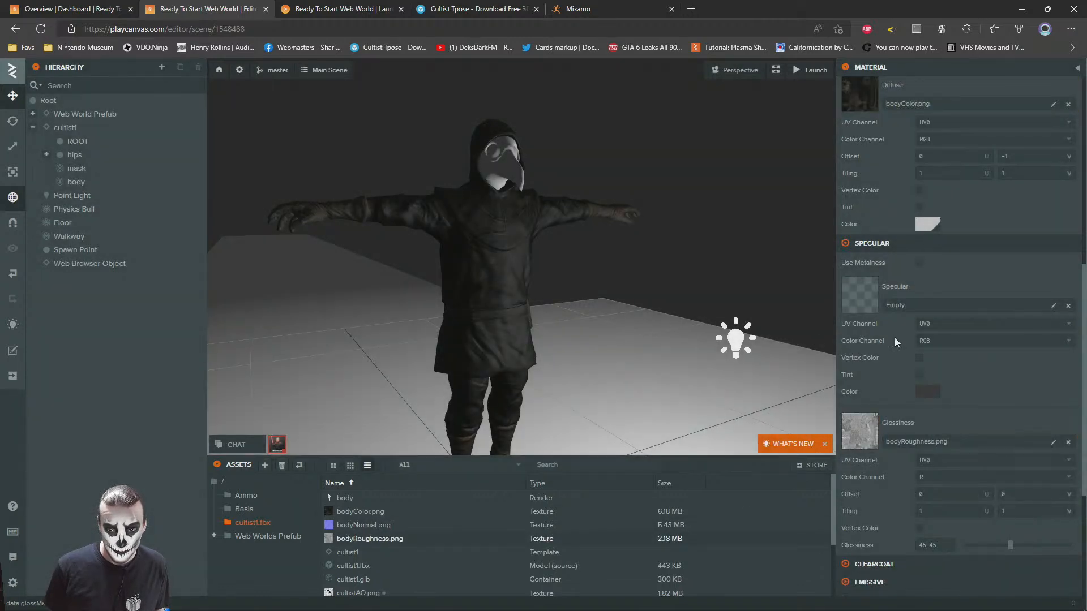
# Inspect the body's surface up close, try pure red (FF0000) as its specular color, and undo that color
pyautogui.scroll(8, 390, 245)
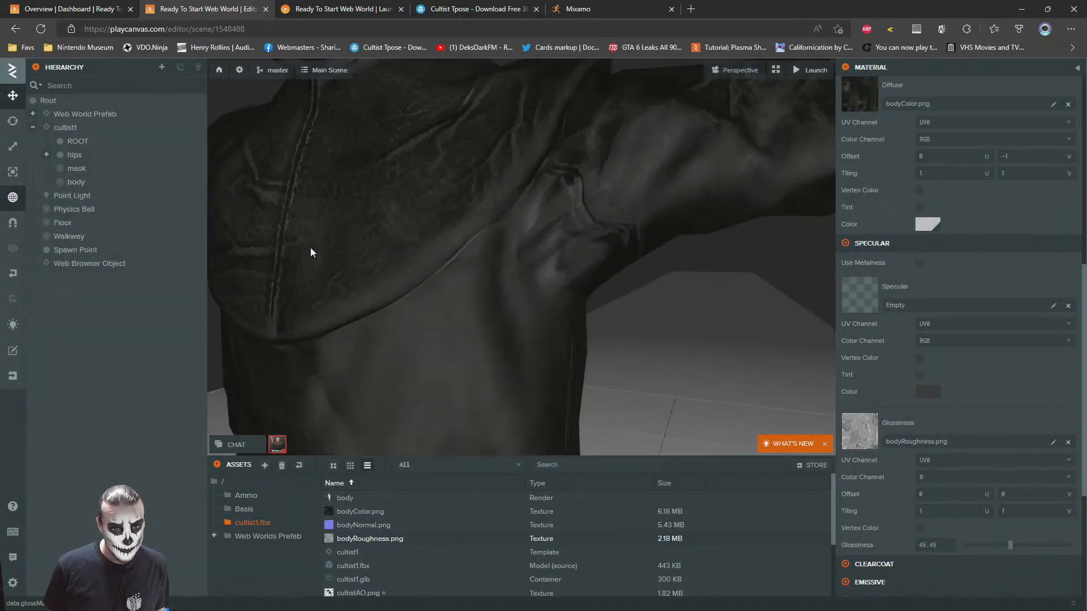
pyautogui.scroll(-8, 310, 250)
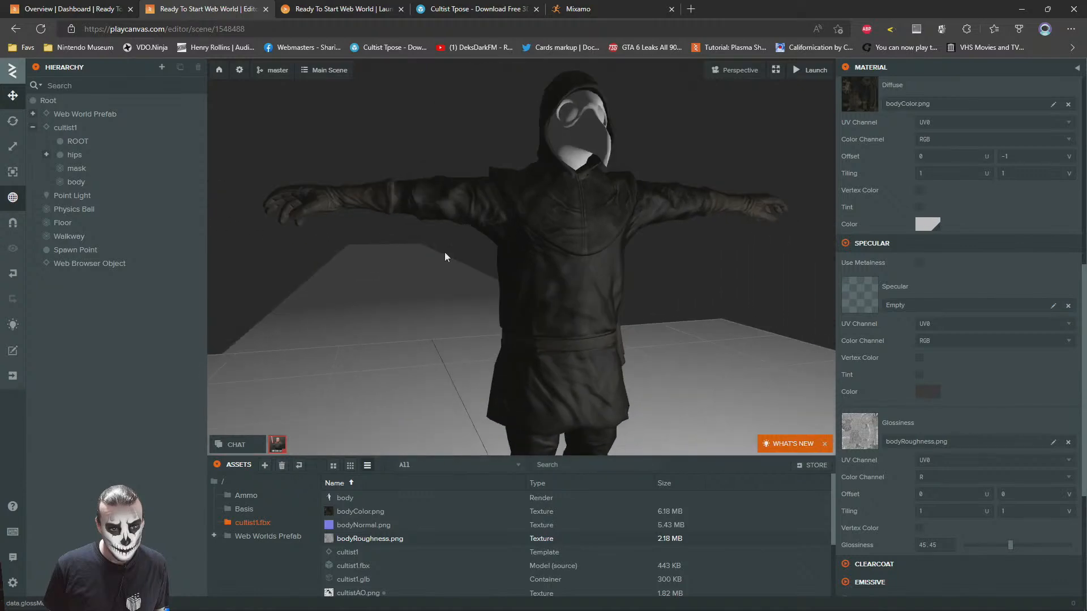
pyautogui.moveTo(444, 253); pyautogui.dragTo(501, 258)
pyautogui.click(929, 392)
pyautogui.moveTo(787, 445); pyautogui.dragTo(860, 374)
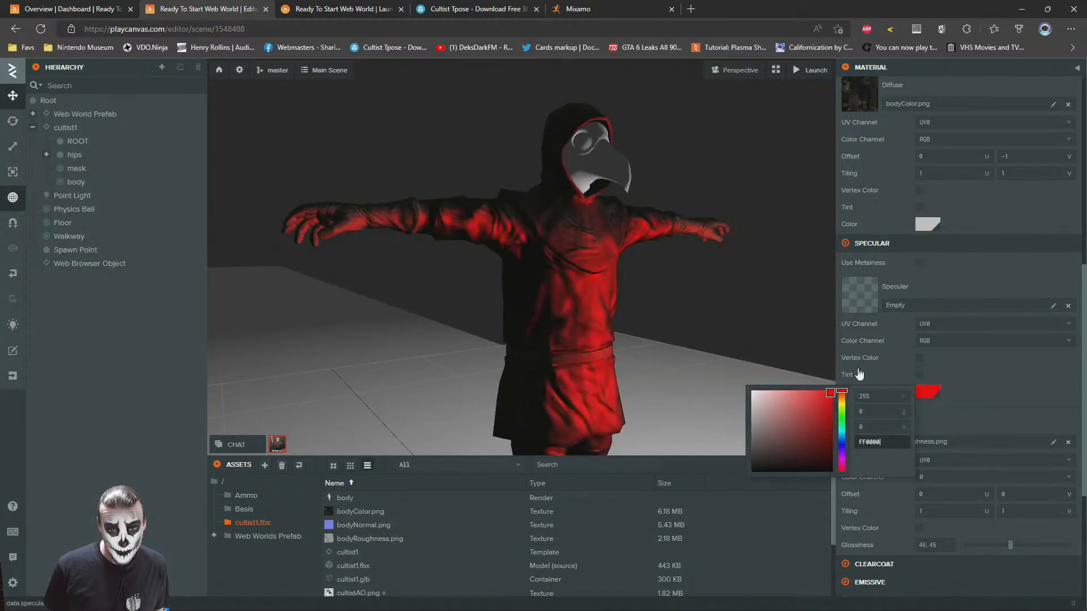
pyautogui.press('Escape')
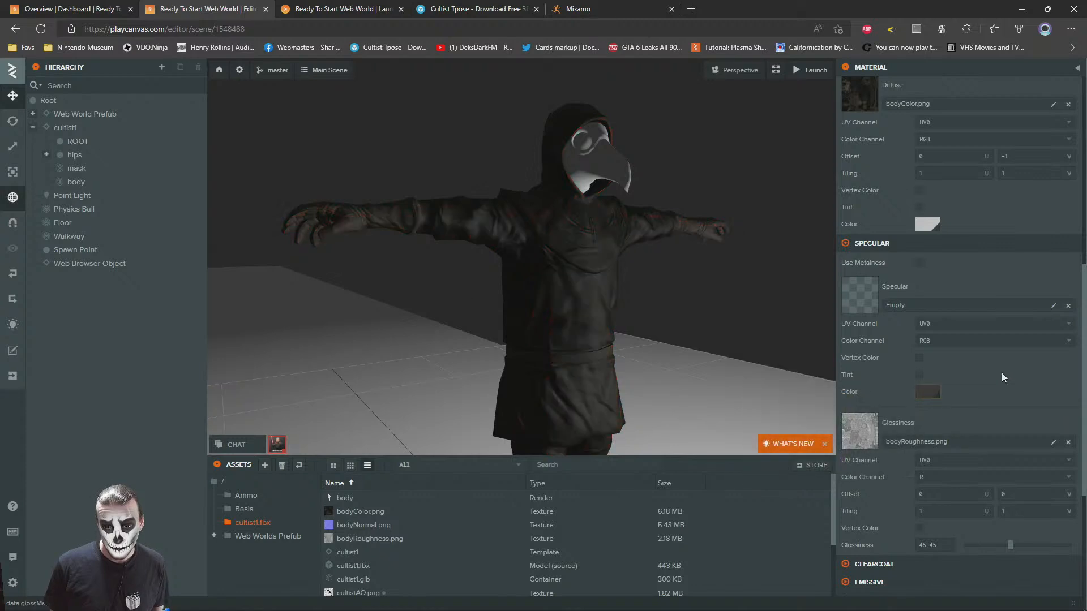
# Assign maskColor.png as the diffuse map of the plaguemask material on the character's mask
pyautogui.moveTo(554, 292); pyautogui.dragTo(594, 309)
pyautogui.scroll(-2, 577, 305)
pyautogui.scroll(-3, 396, 539)
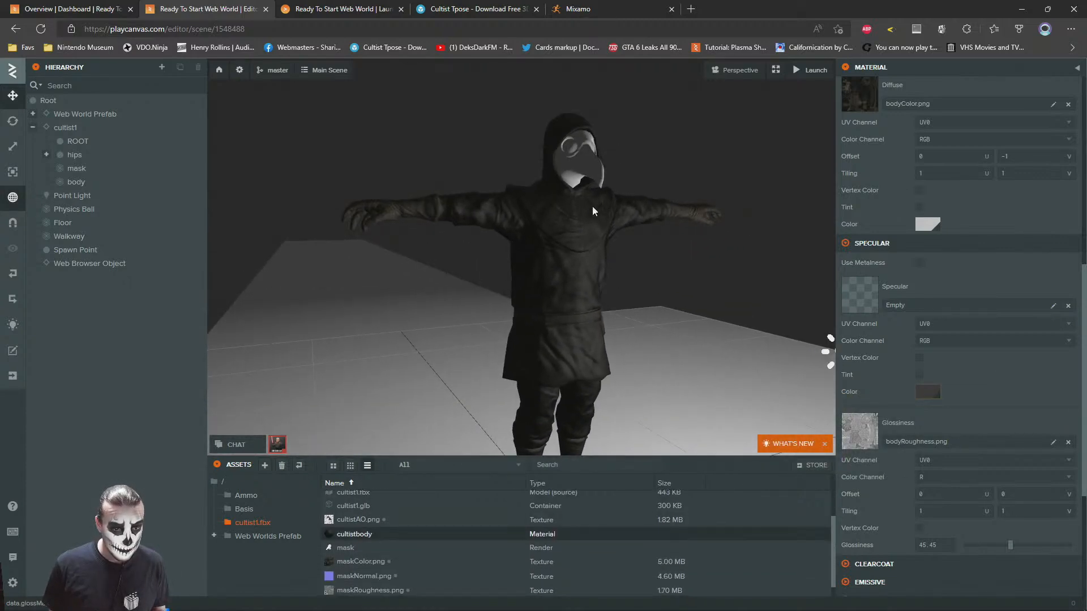
pyautogui.click(587, 168)
pyautogui.click(941, 490)
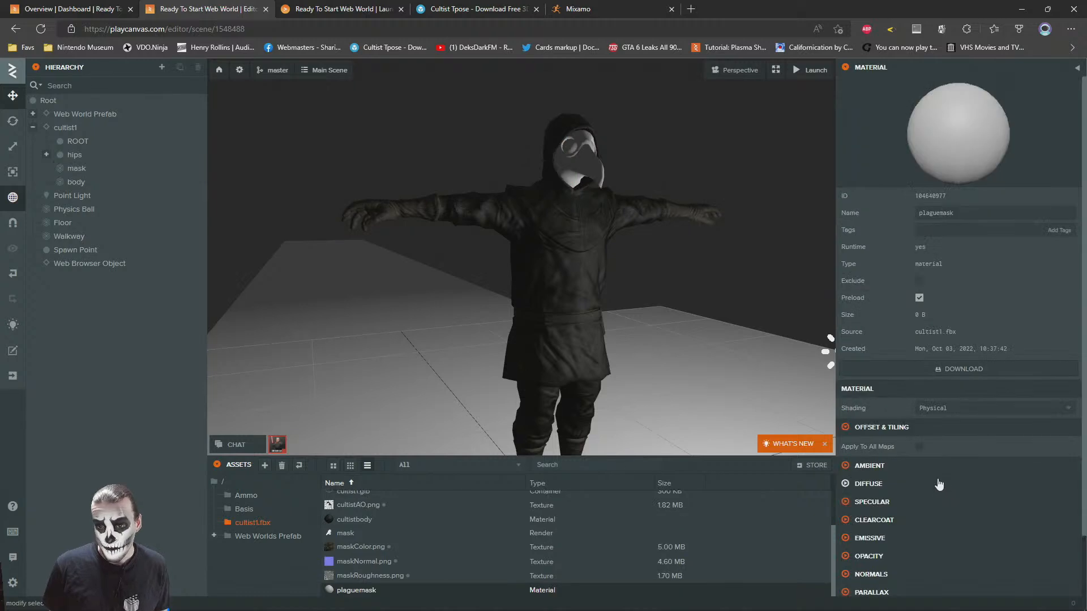
pyautogui.scroll(-2, 891, 430)
pyautogui.click(877, 416)
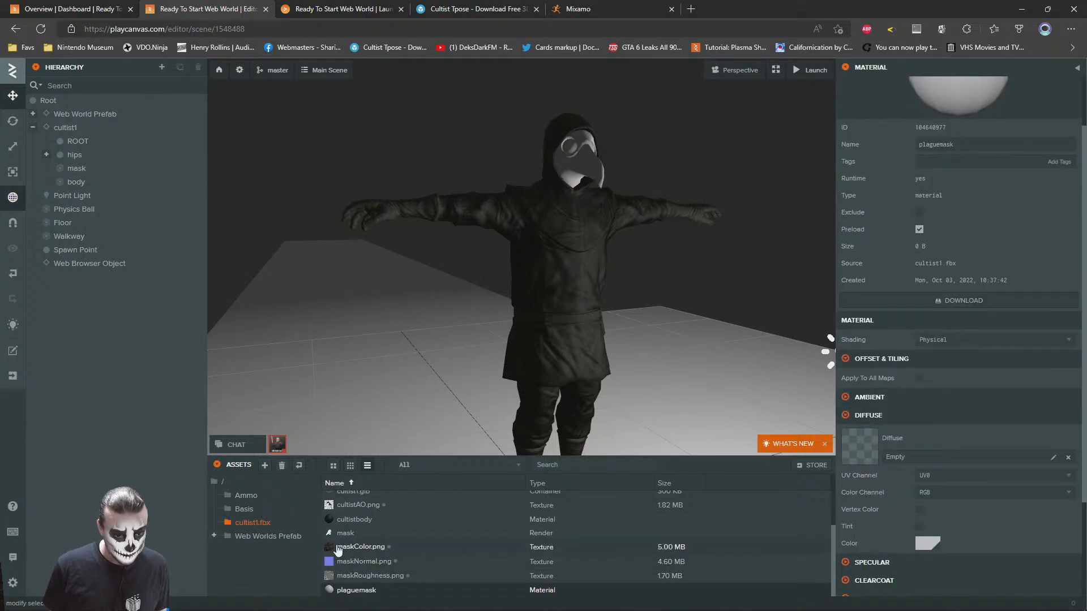
pyautogui.moveTo(349, 548); pyautogui.dragTo(855, 453)
# Assign maskRoughness.png as the glossiness map of the plaguemask material
pyautogui.scroll(-3, 904, 503)
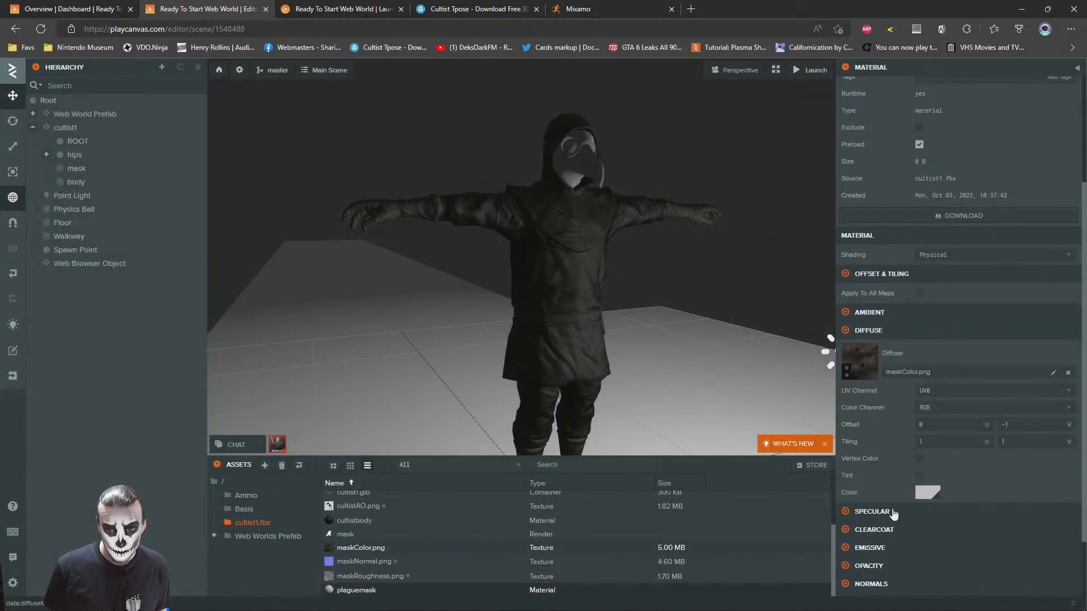
pyautogui.click(872, 517)
pyautogui.scroll(4, 890, 495)
pyautogui.scroll(-5, 1006, 451)
pyautogui.moveTo(369, 576); pyautogui.dragTo(950, 468)
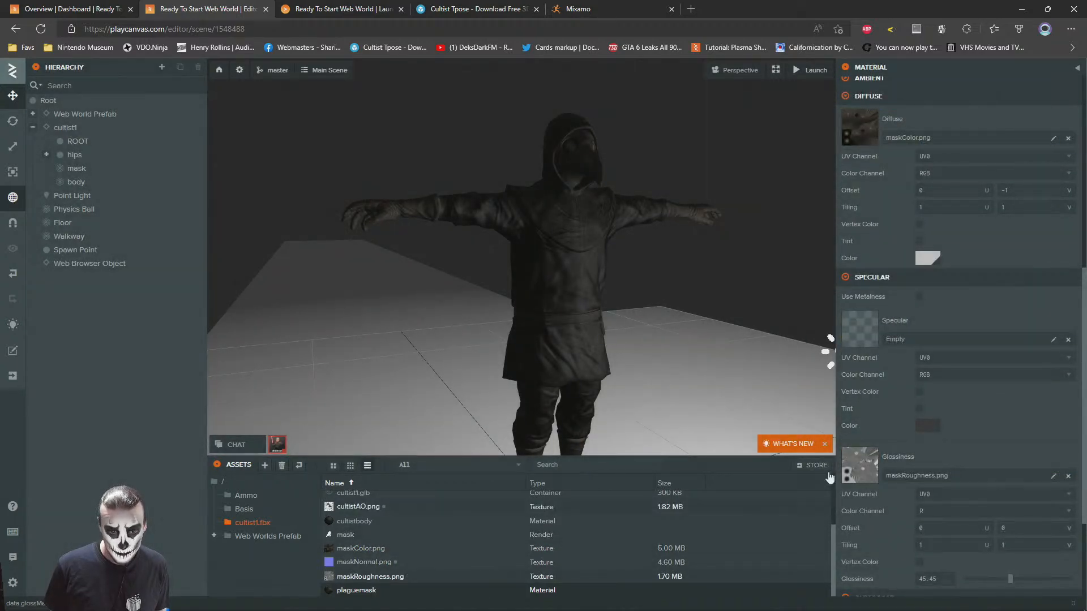
# Assign maskNormal.png as the normal map of the plaguemask material
pyautogui.scroll(-3, 1013, 510)
pyautogui.click(875, 506)
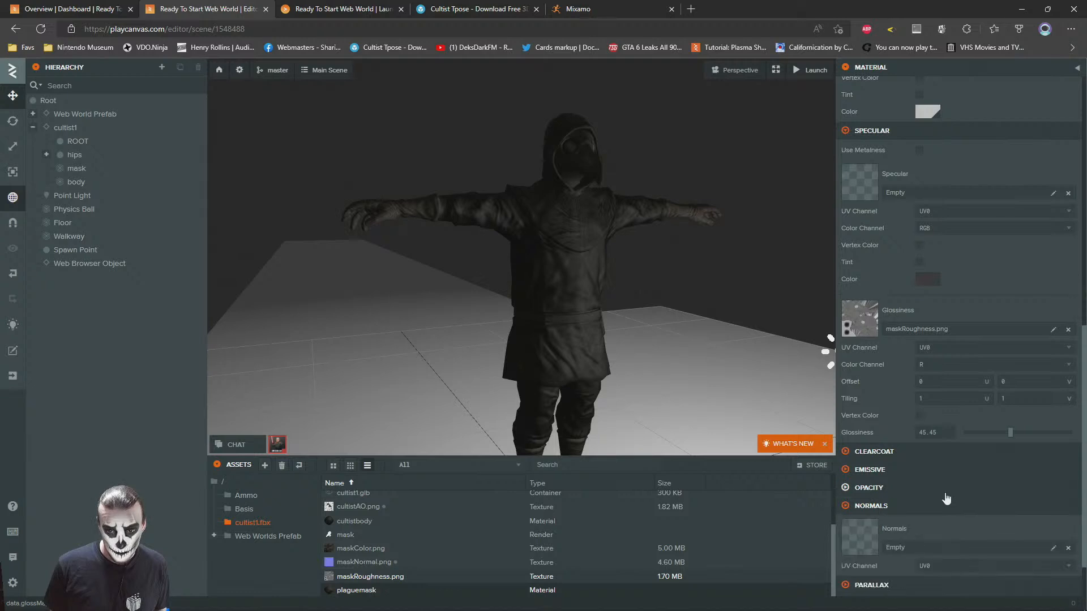
pyautogui.scroll(-1, 875, 505)
pyautogui.moveTo(364, 562); pyautogui.dragTo(860, 476)
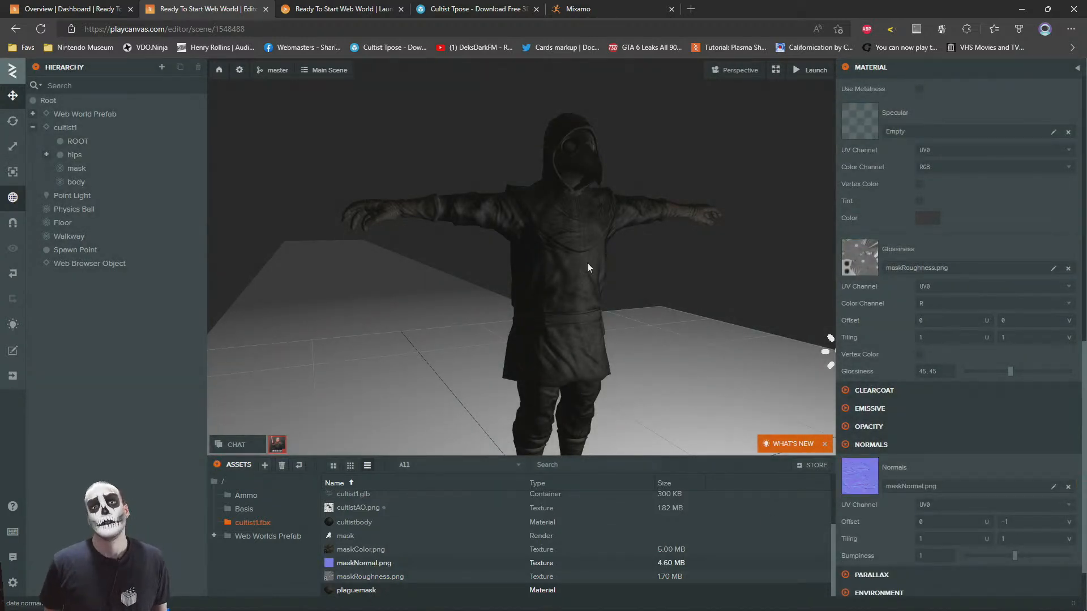
# Turn the cultist1 entity around its vertical axis to a rotation of about 180, 5, 180
pyautogui.scroll(4, 673, 266)
pyautogui.moveTo(562, 222); pyautogui.dragTo(617, 255)
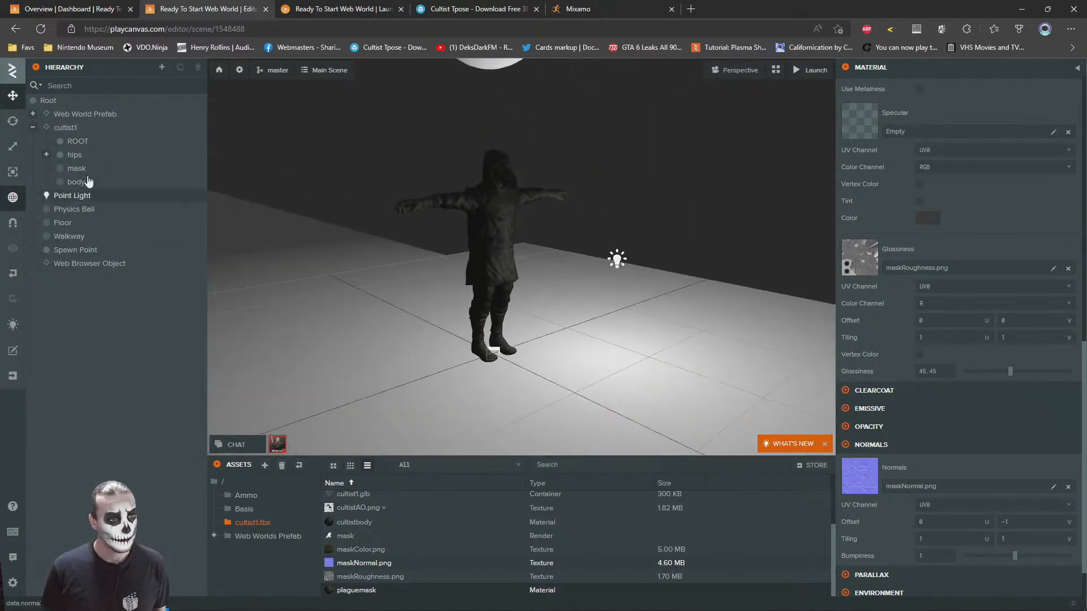
pyautogui.click(65, 128)
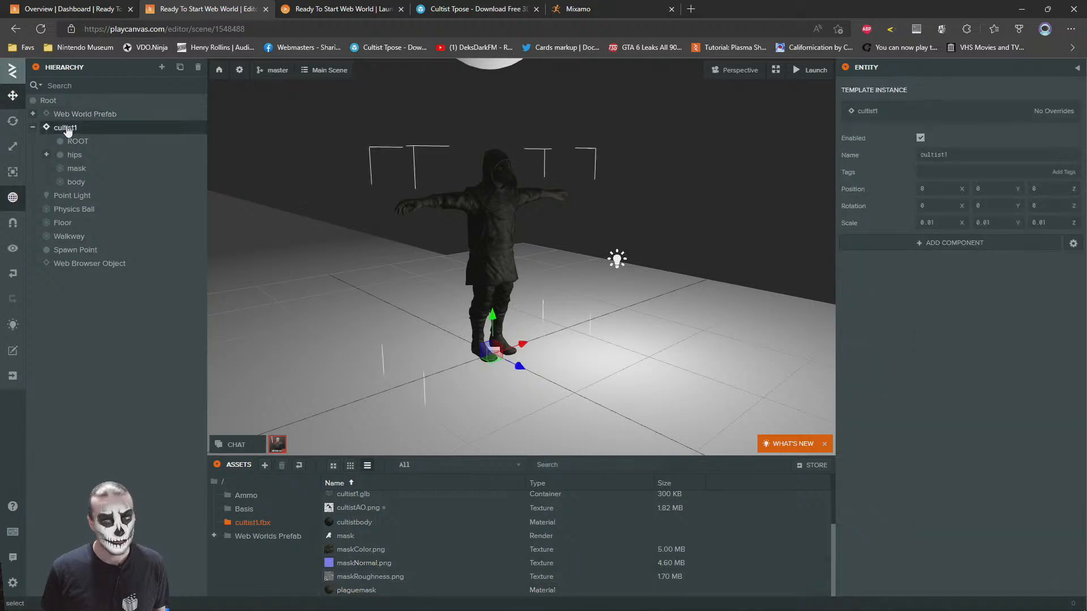
pyautogui.click(13, 121)
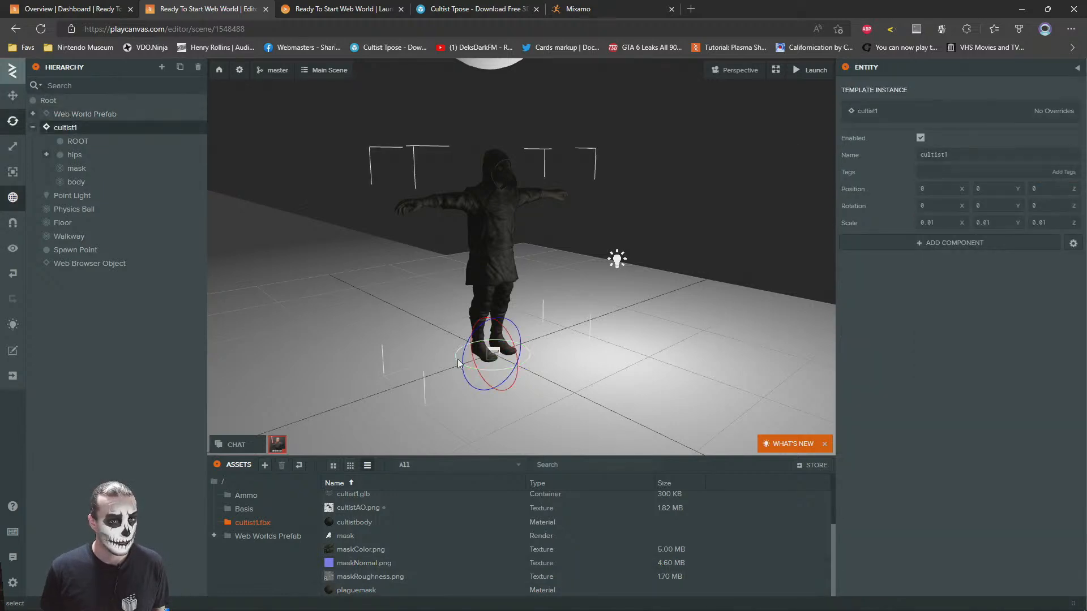
pyautogui.moveTo(467, 372); pyautogui.dragTo(591, 313)
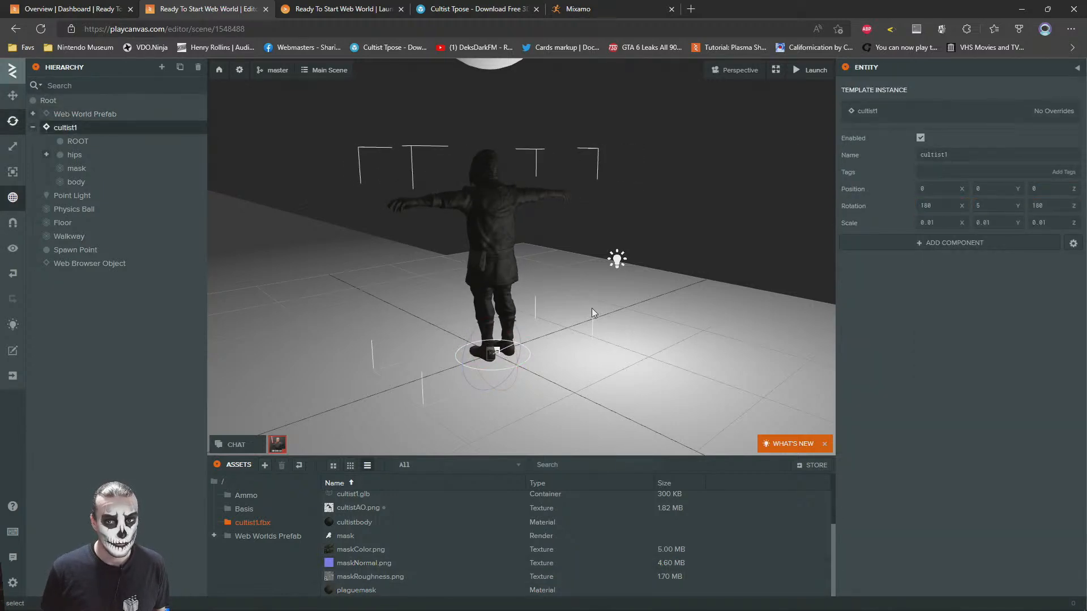
# Move the cultist1 entity across the floor beside the Web Browser screen, to about X 2.017, Z 3.293
pyautogui.click(15, 102)
pyautogui.moveTo(277, 192); pyautogui.dragTo(636, 239)
pyautogui.scroll(-4, 635, 239)
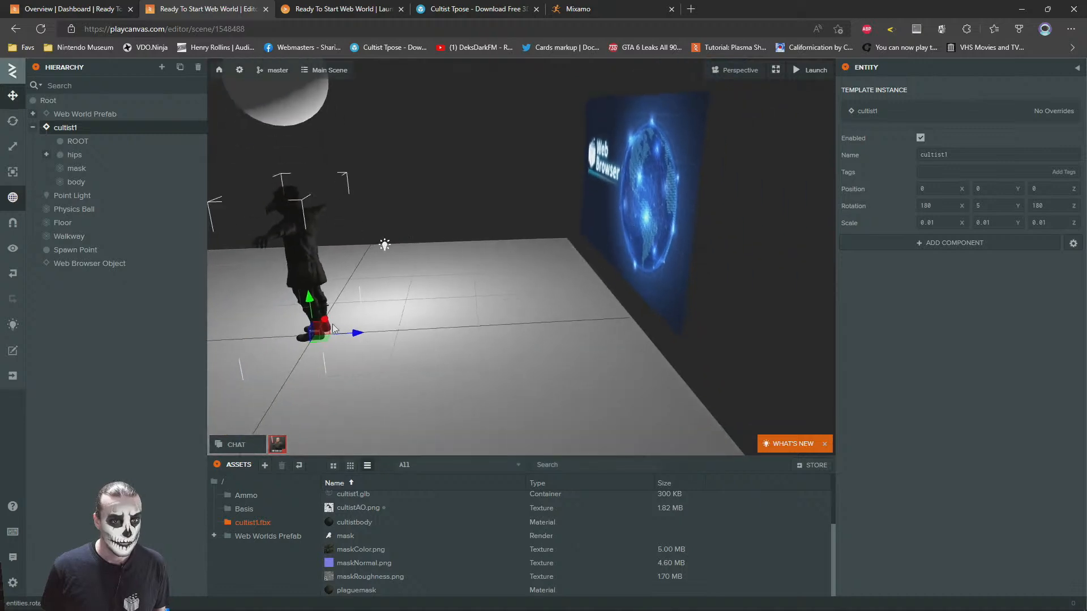
pyautogui.moveTo(318, 342); pyautogui.dragTo(552, 277)
pyautogui.press('f')
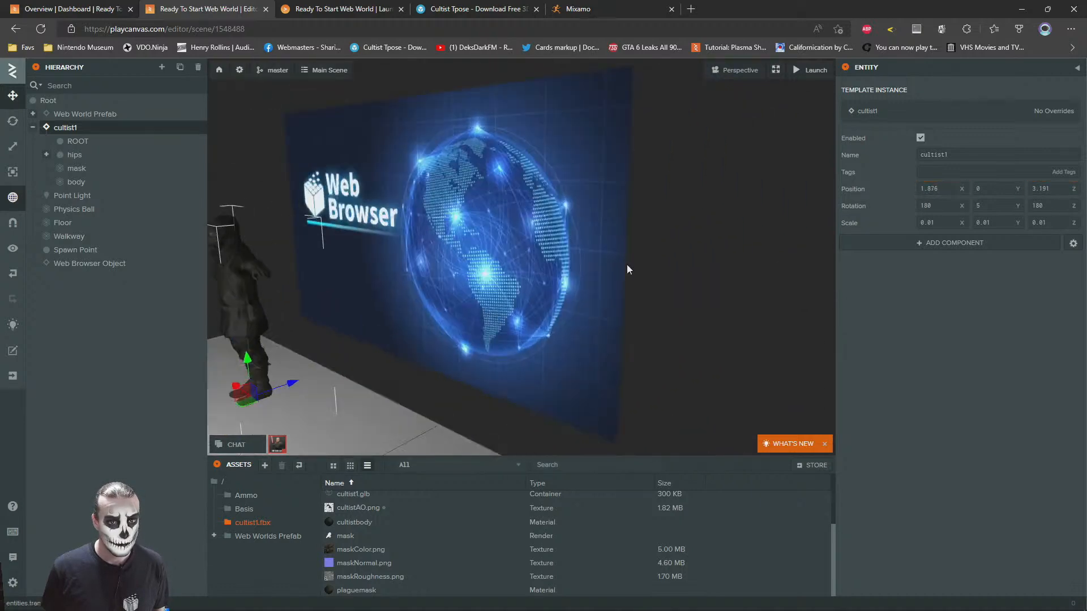
pyautogui.moveTo(536, 395); pyautogui.dragTo(513, 378)
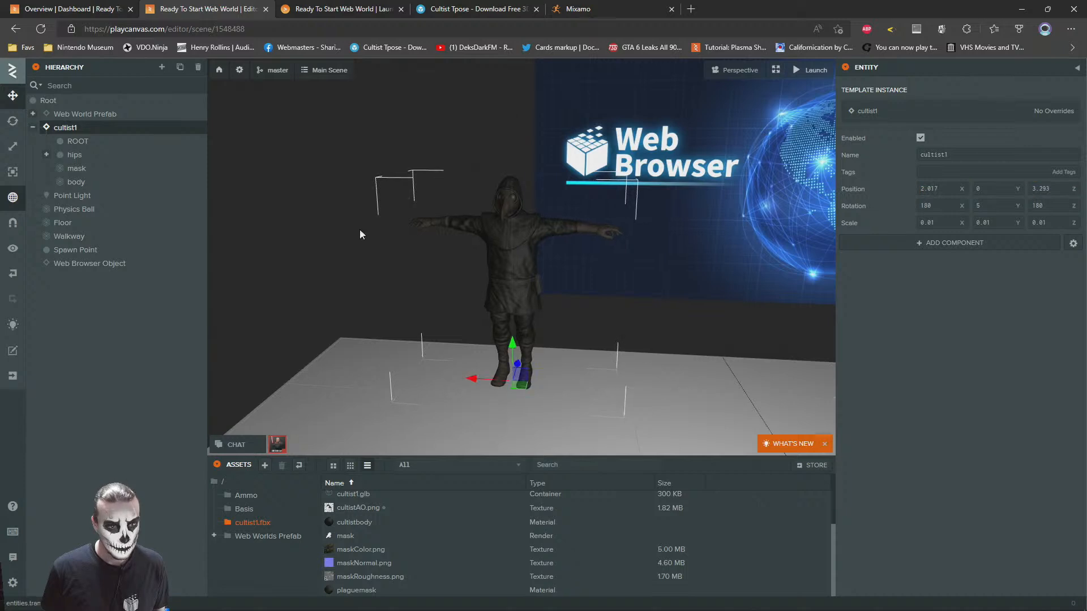
pyautogui.scroll(-5, 516, 223)
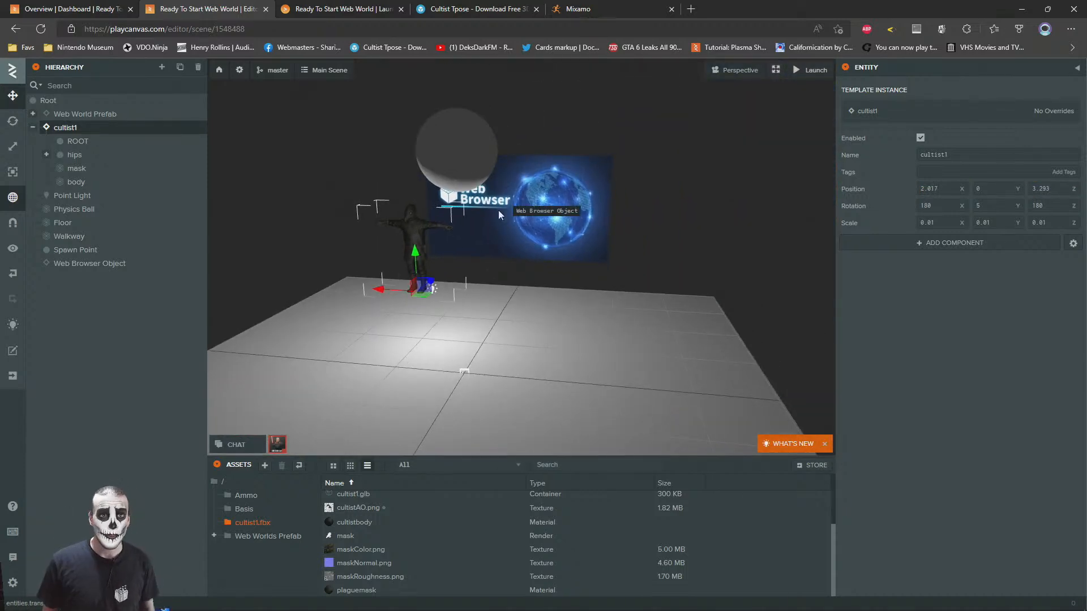
# Walk the avatar up to the cultist in the launched world to check its placement and textures
pyautogui.click(334, 8)
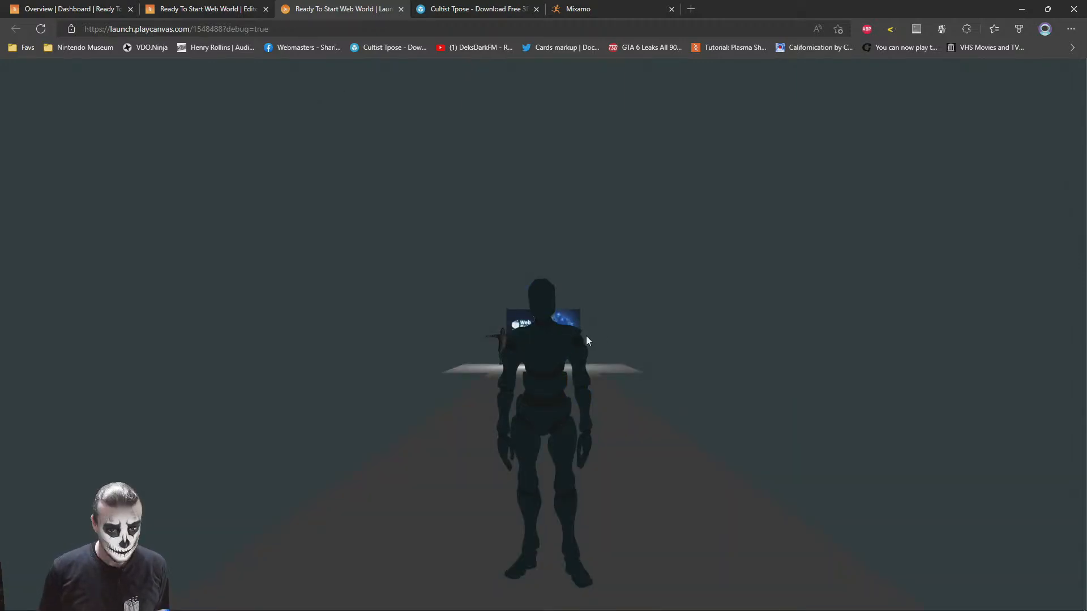
pyautogui.press('w')
pyautogui.press('w')
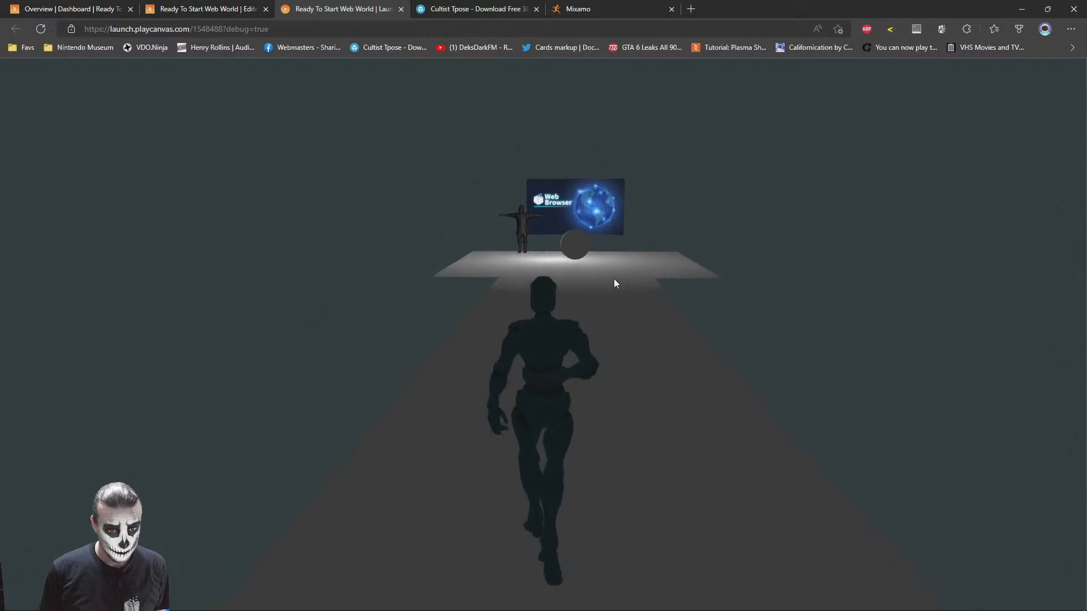
pyautogui.press('w')
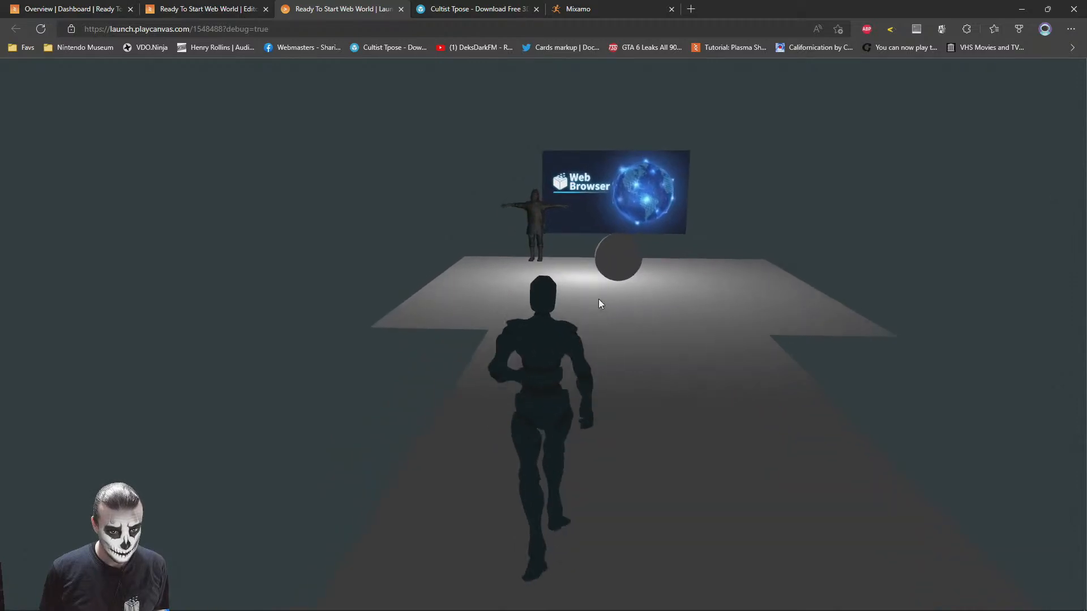
pyautogui.press('w')
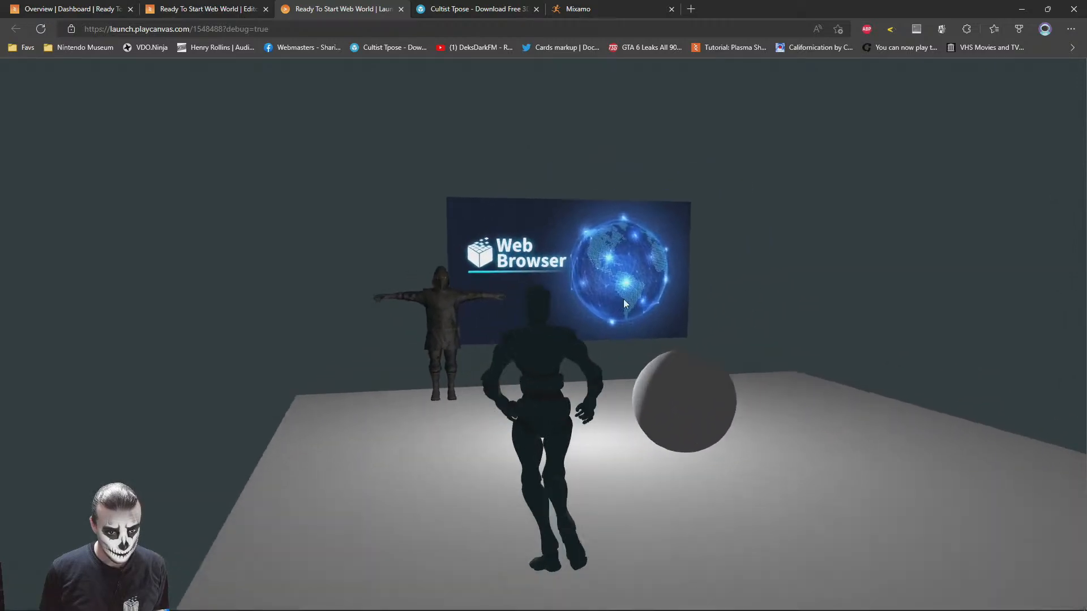
pyautogui.press('w')
pyautogui.moveTo(537, 301); pyautogui.dragTo(615, 287)
pyautogui.press('w')
# Import Old Man Idle.fbx from the Downloads folder into the cultist1.fbx asset folder
pyautogui.click(215, 9)
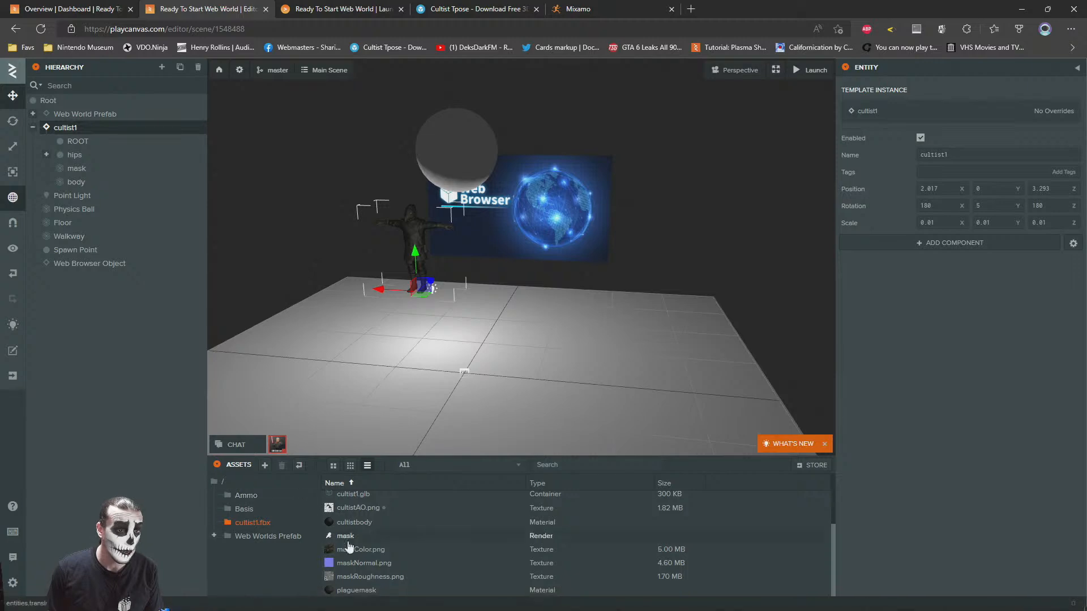
pyautogui.click(125, 601)
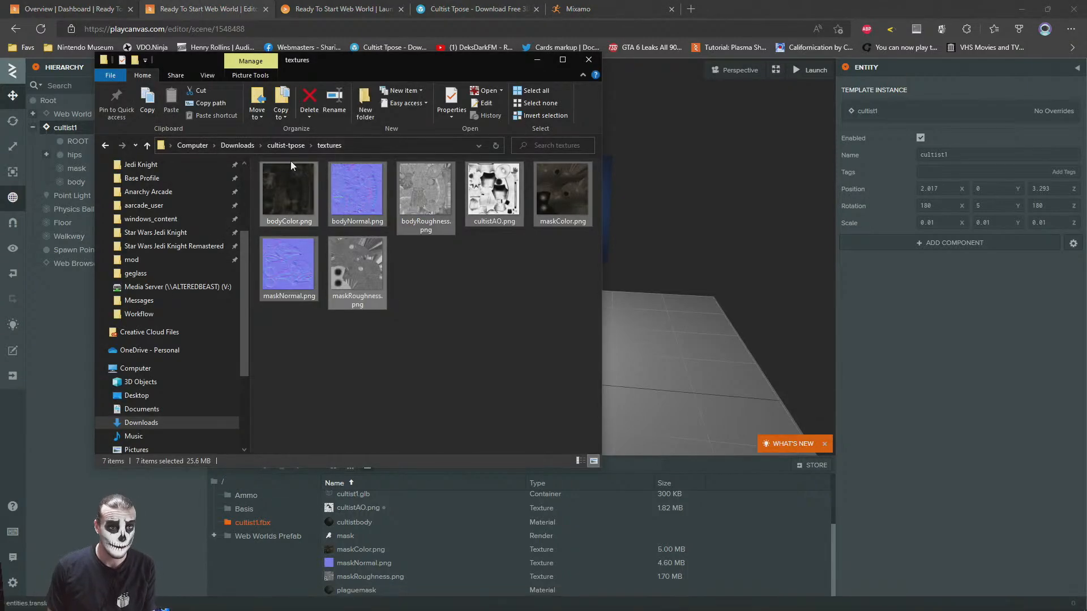
pyautogui.click(237, 145)
pyautogui.click(365, 264)
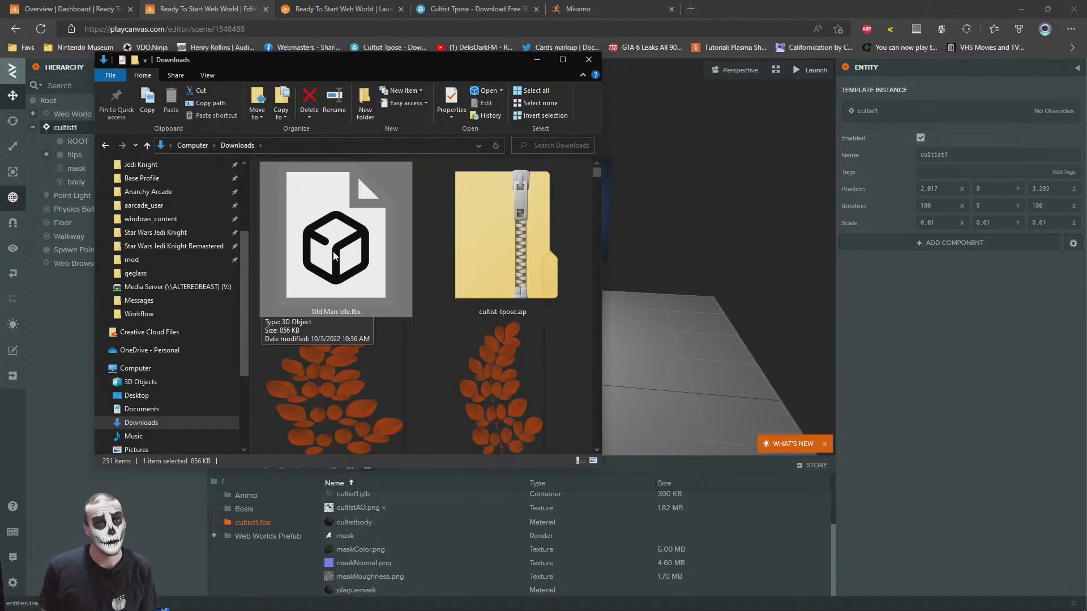
pyautogui.moveTo(338, 253); pyautogui.dragTo(734, 534)
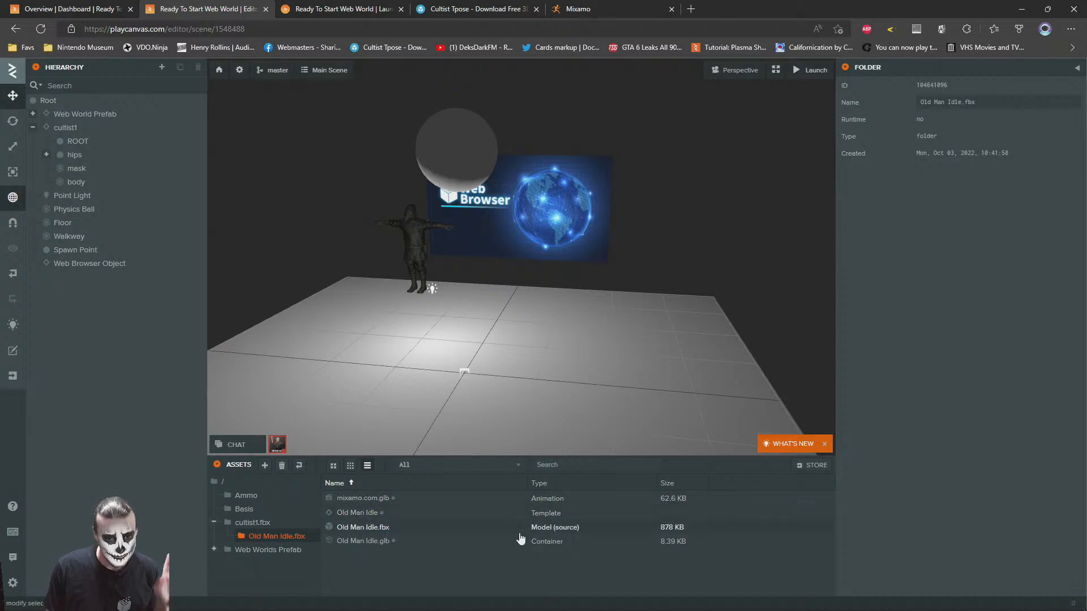
# Rename the imported animation asset mixamo.com.glb as "Old Freak idle"
pyautogui.click(365, 541)
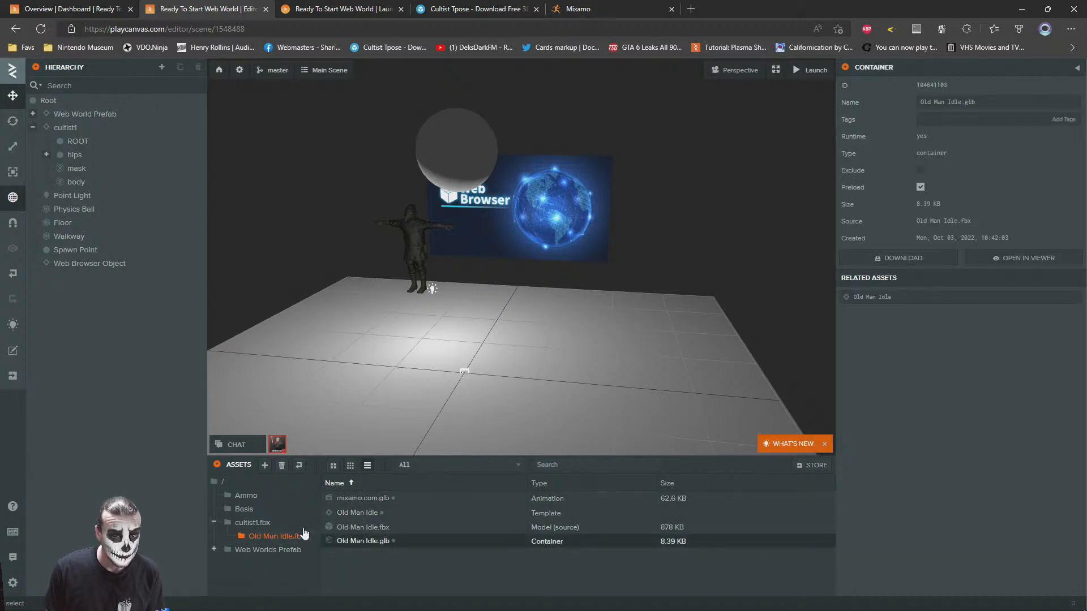
pyautogui.click(376, 499)
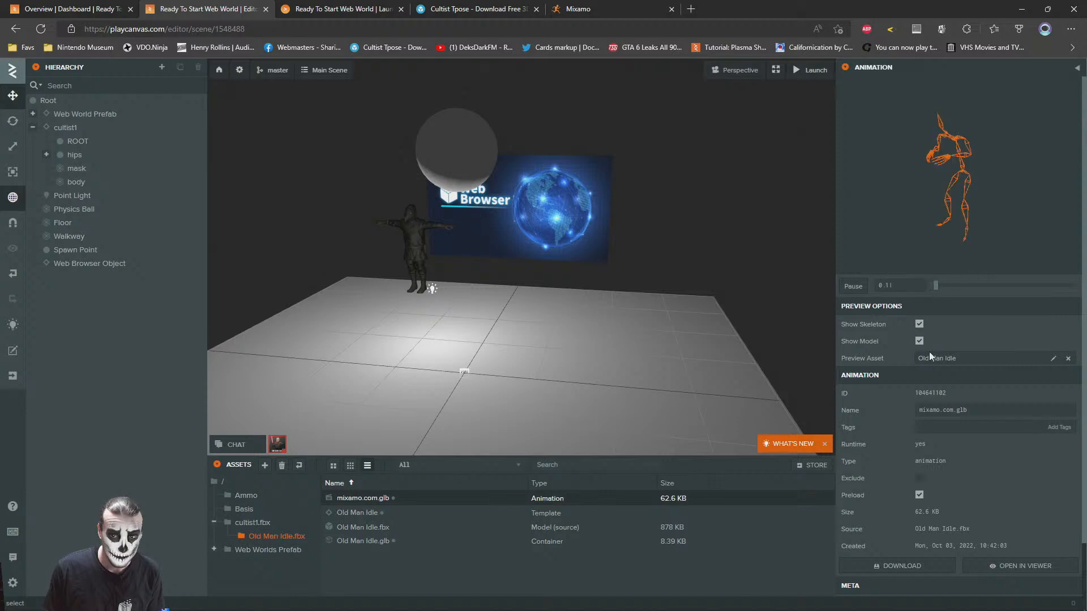
pyautogui.moveTo(983, 411); pyautogui.dragTo(752, 377)
pyautogui.write('Old Freak idle')
pyautogui.press('Return')
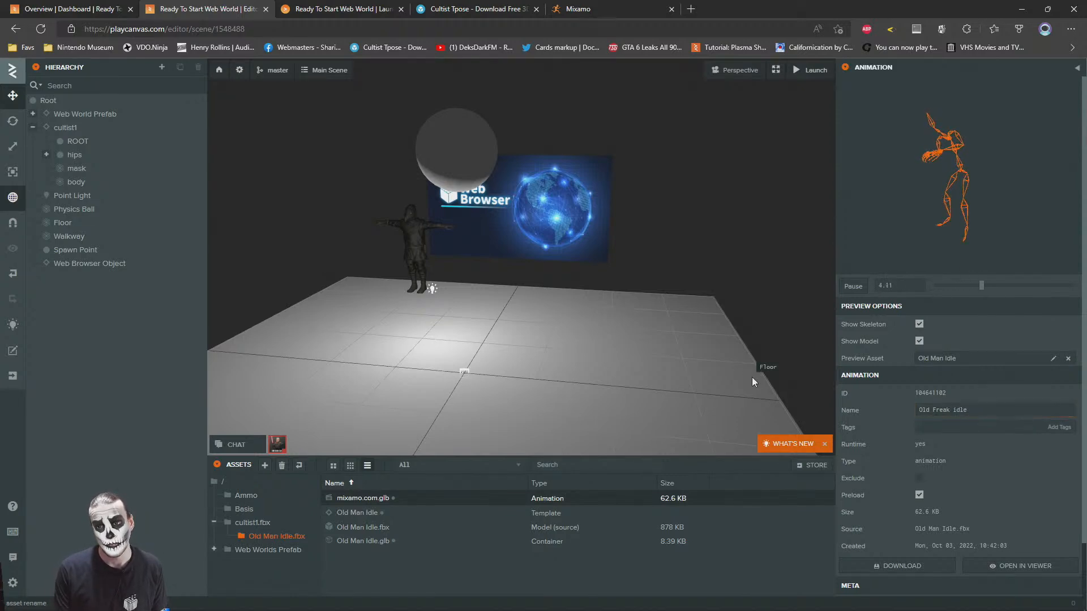
# Add an Anim component to the cultist1 entity
pyautogui.click(249, 523)
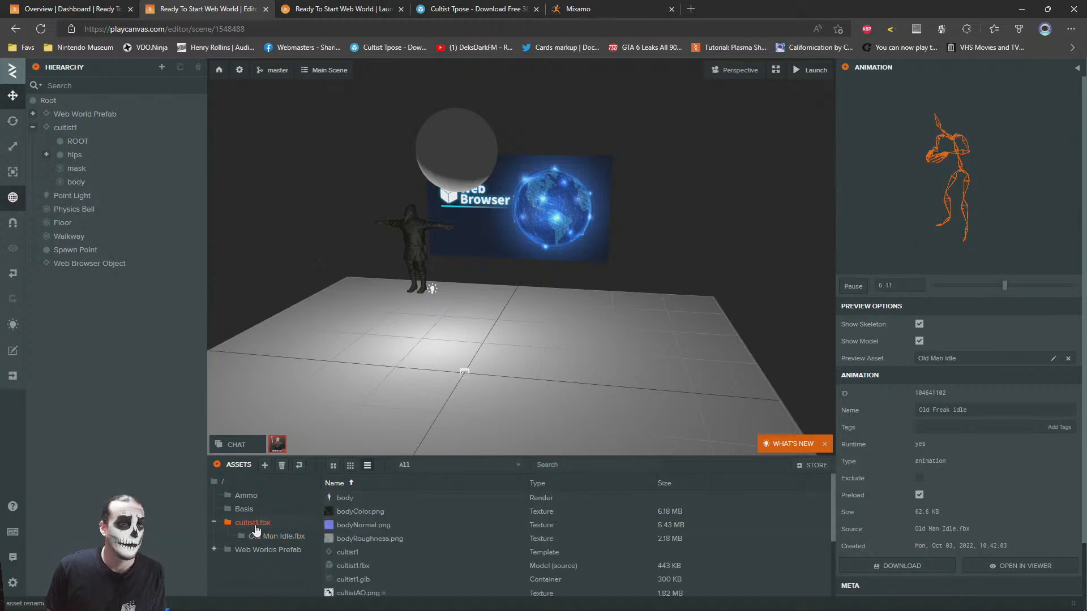
pyautogui.click(66, 128)
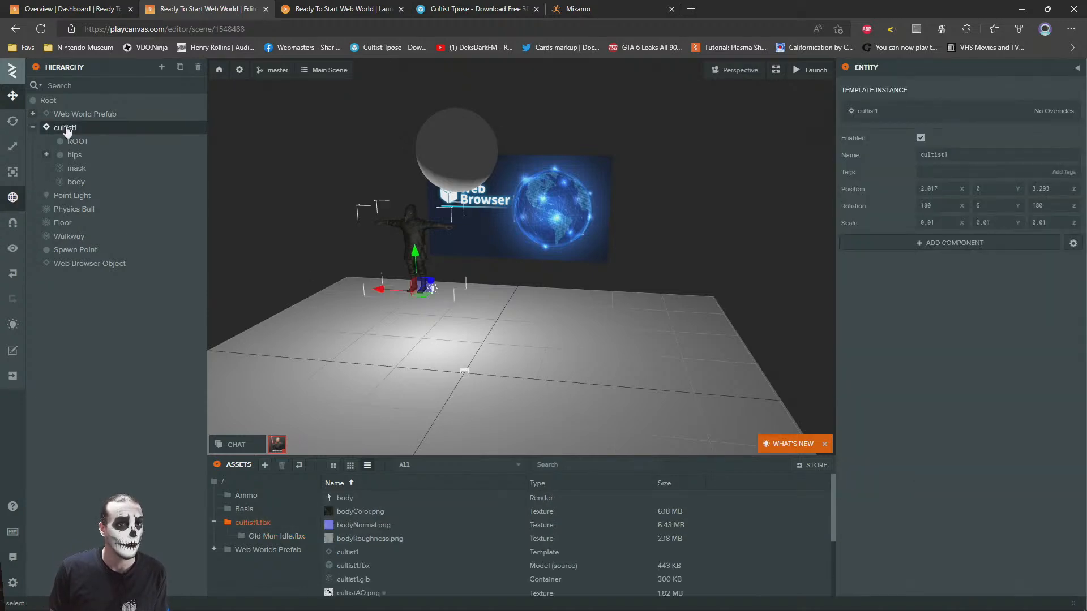
pyautogui.rightClick(66, 128)
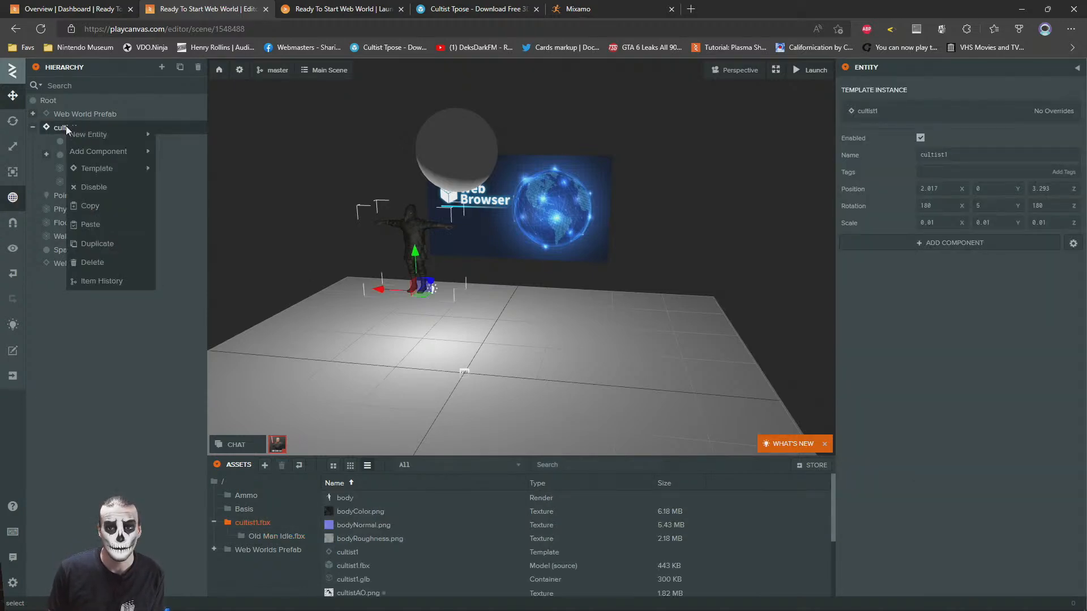
pyautogui.click(985, 289)
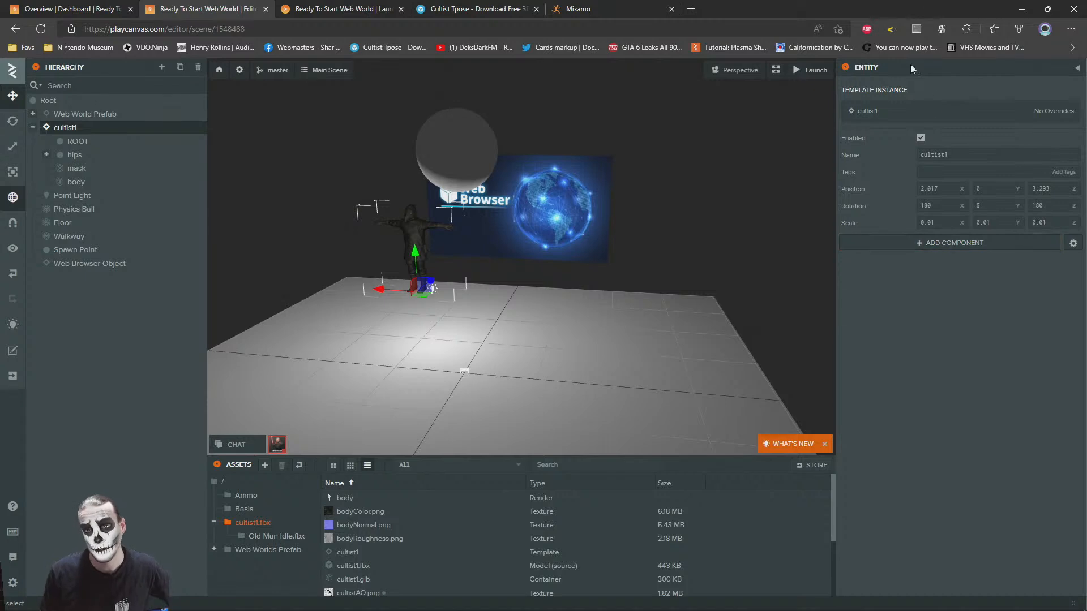
pyautogui.click(979, 249)
pyautogui.moveTo(1013, 318)
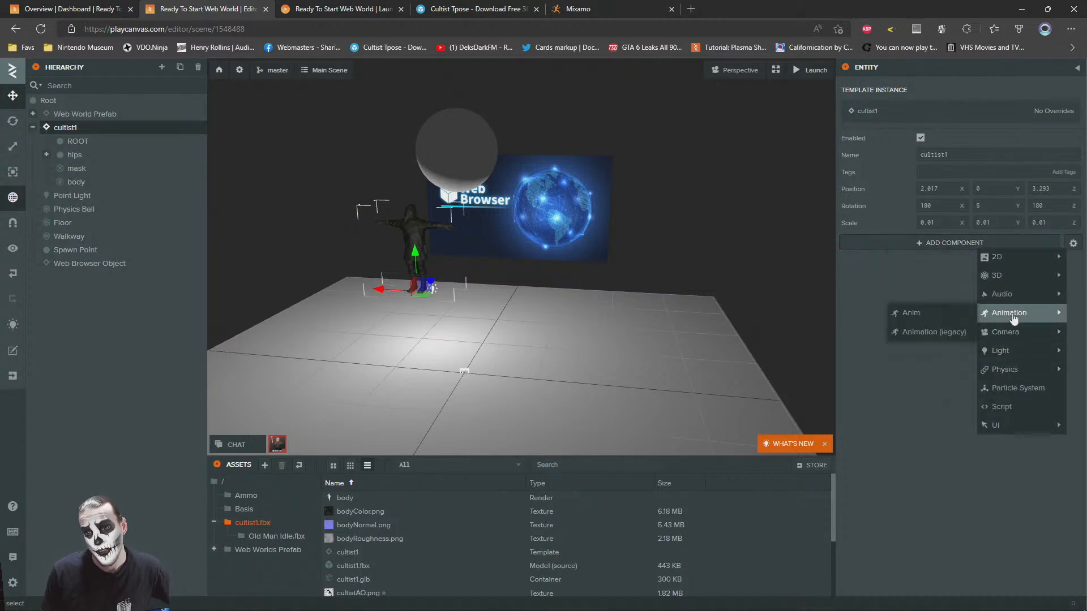
pyautogui.click(918, 313)
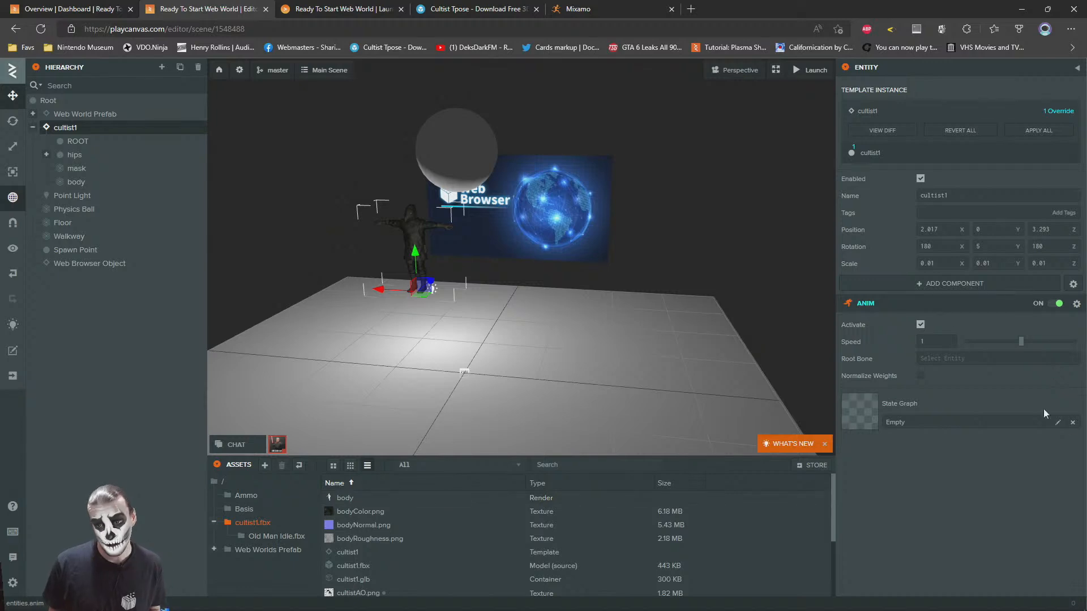
# Create a new Anim State Graph asset in the cultist1.fbx folder
pyautogui.rightClick(775, 530)
pyautogui.moveTo(820, 456)
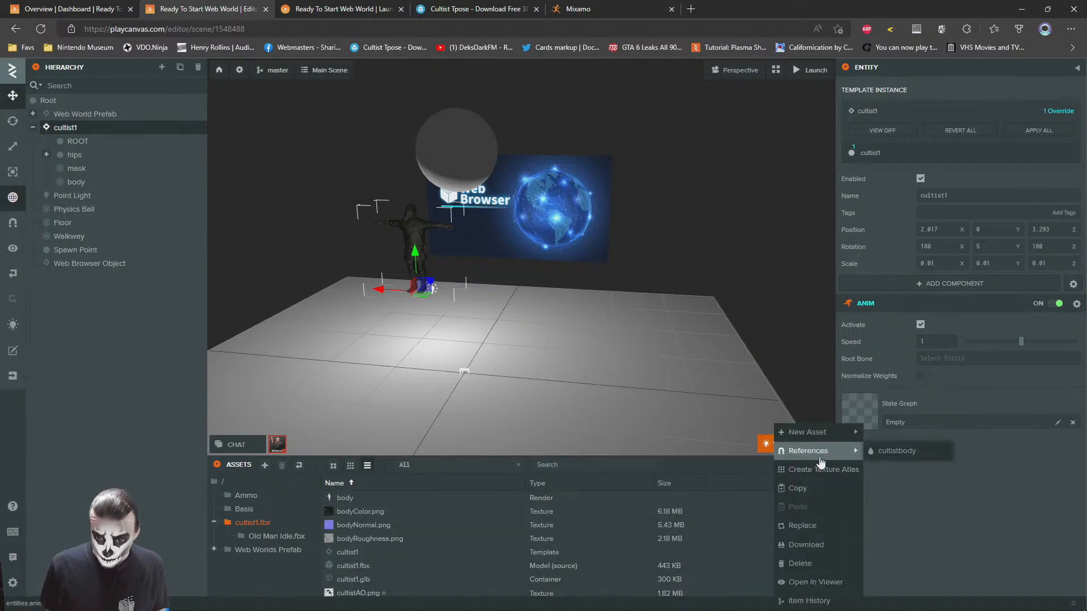
pyautogui.moveTo(801, 435)
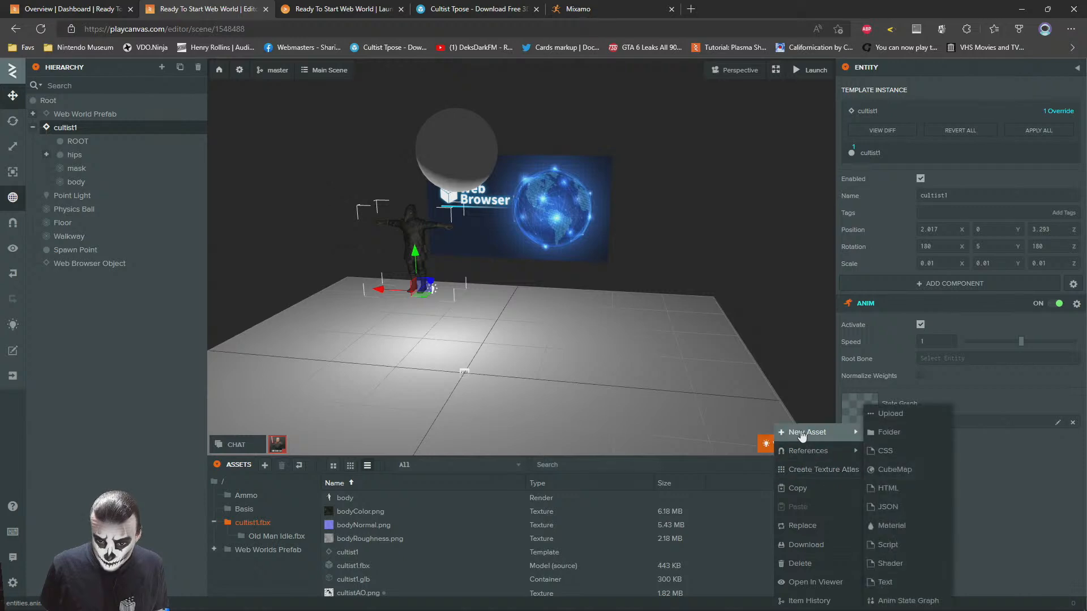
pyautogui.click(892, 601)
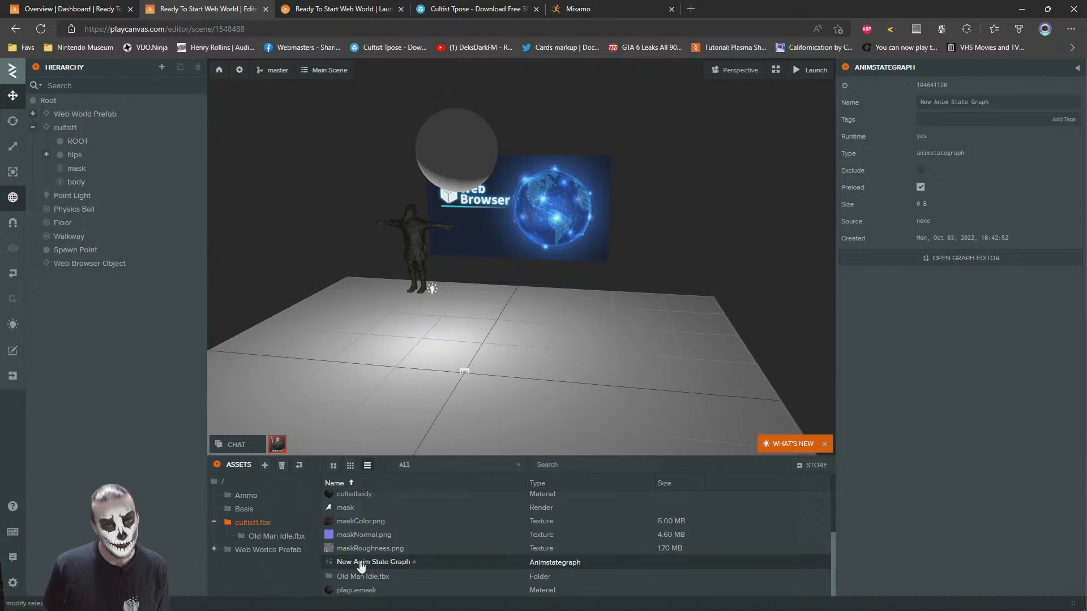
# Assign New Anim State Graph to the cultist1 entity's Anim component and the Old Freak idle animation to its Initial State
pyautogui.click(70, 128)
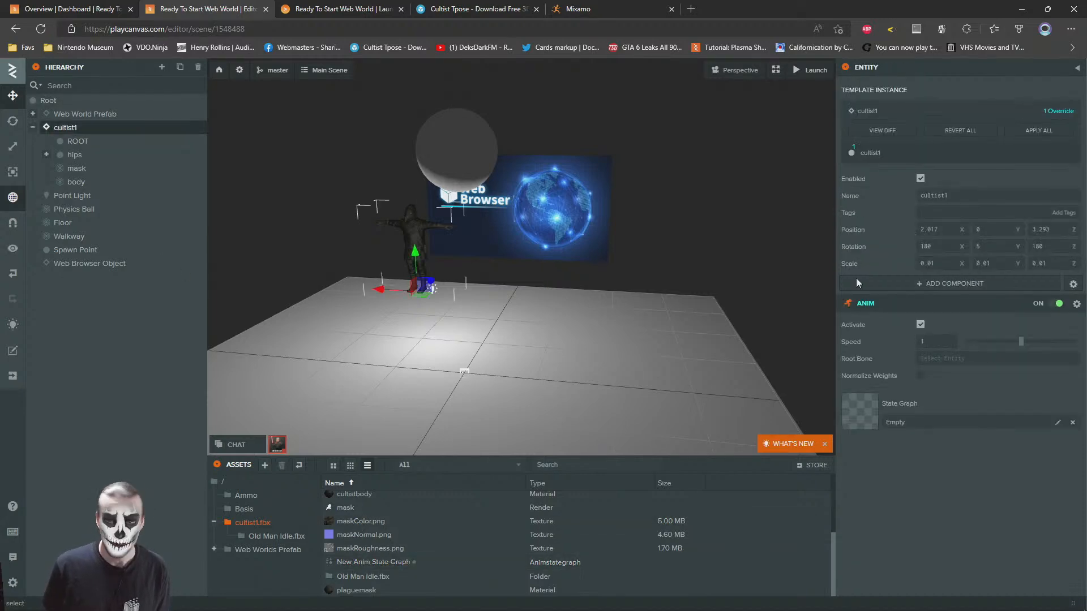
pyautogui.moveTo(347, 568); pyautogui.dragTo(428, 567)
pyautogui.moveTo(759, 458); pyautogui.dragTo(921, 410)
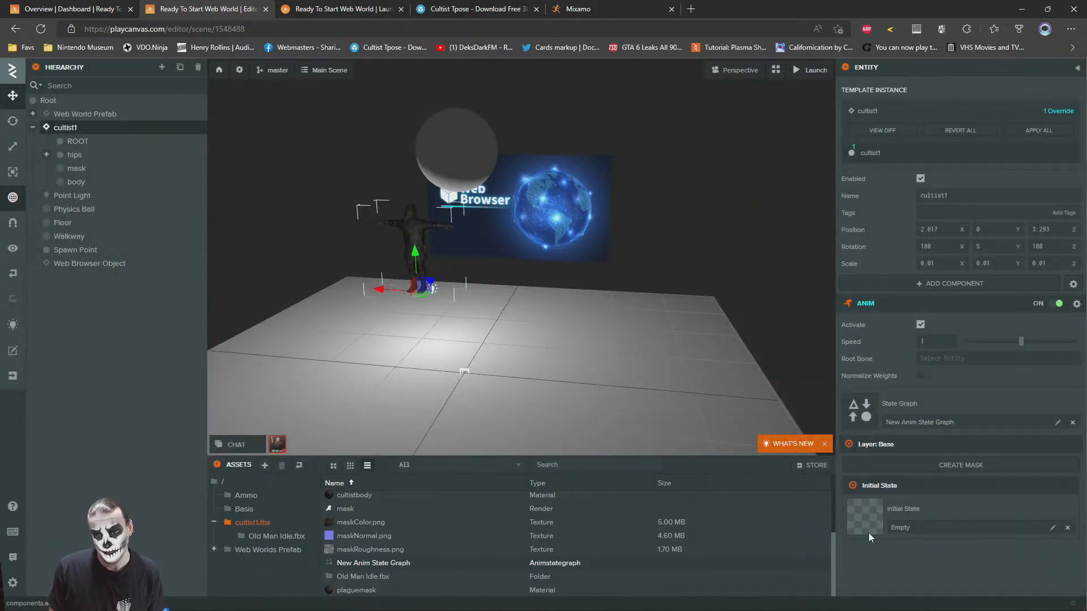
pyautogui.click(268, 538)
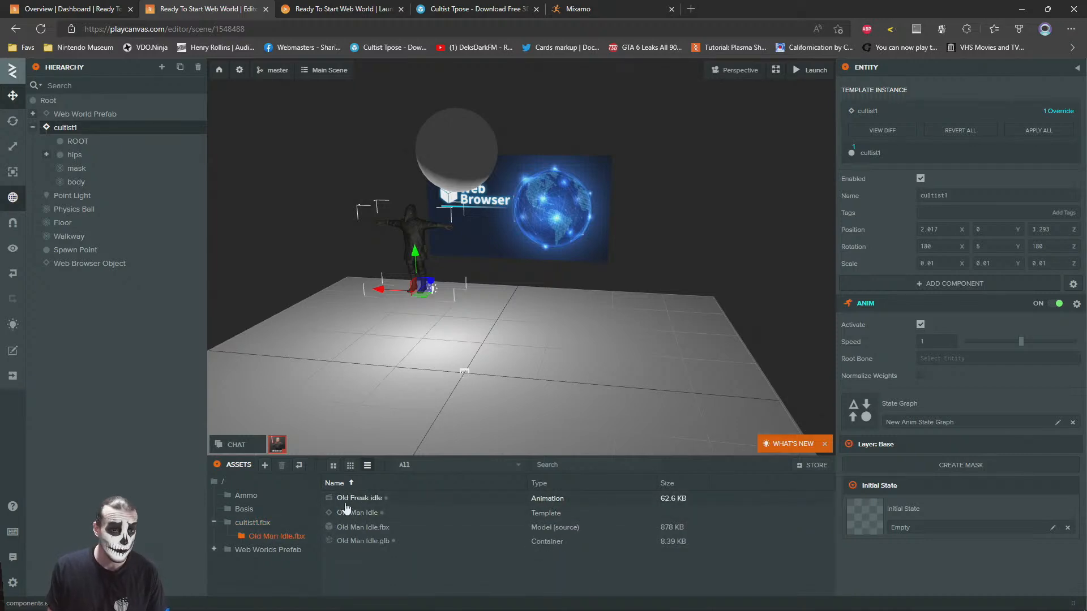
pyautogui.moveTo(344, 503); pyautogui.dragTo(869, 512)
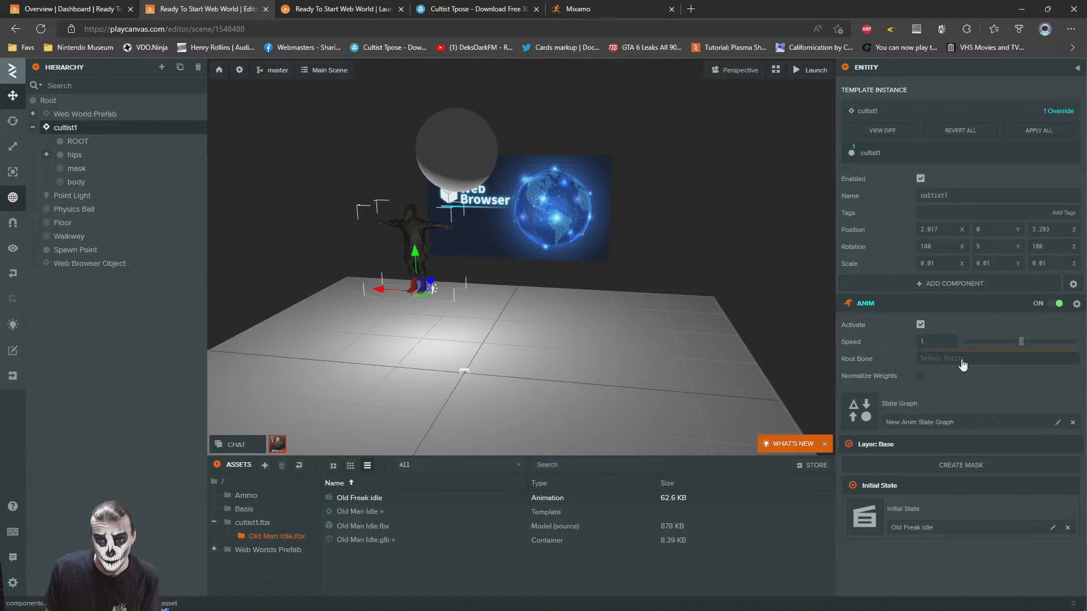
# Switch to the launched world and walk the avatar up the walkway to inspect the cultist's idle animation up close
pyautogui.click(362, 5)
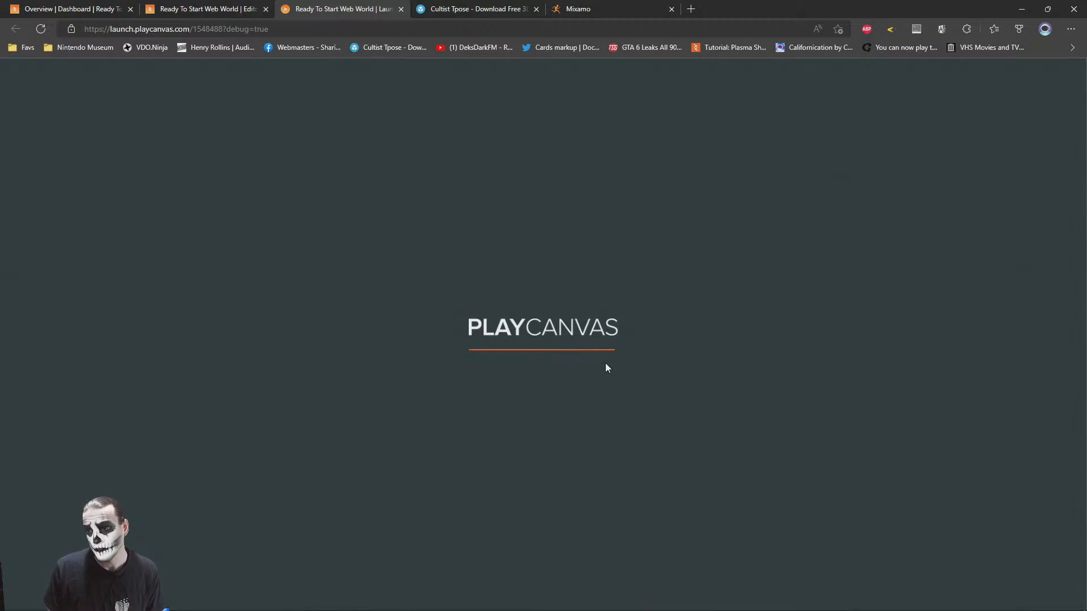
pyautogui.press('w')
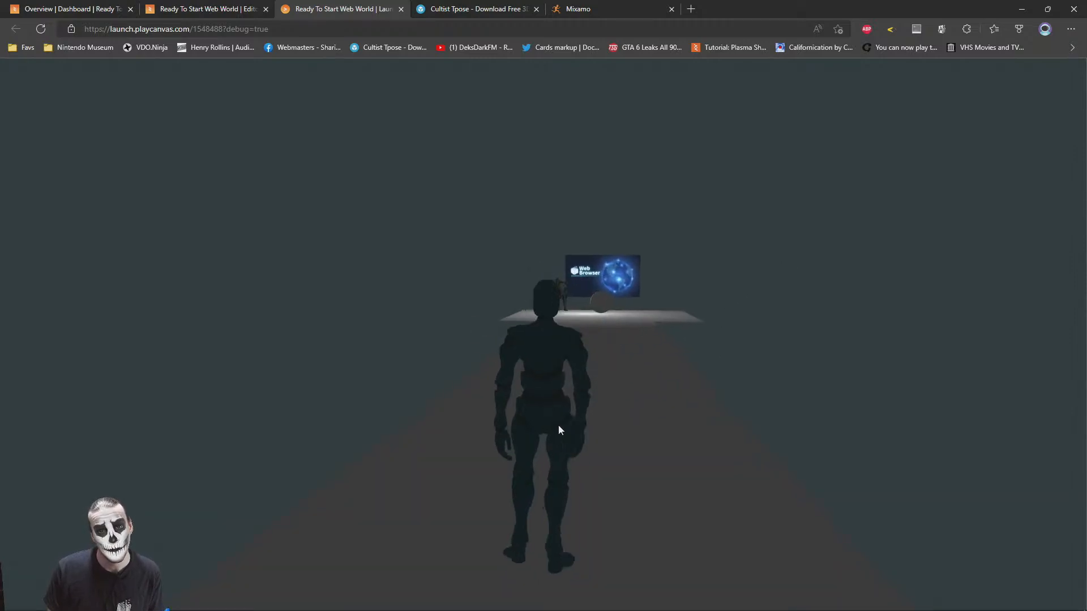
pyautogui.press('w')
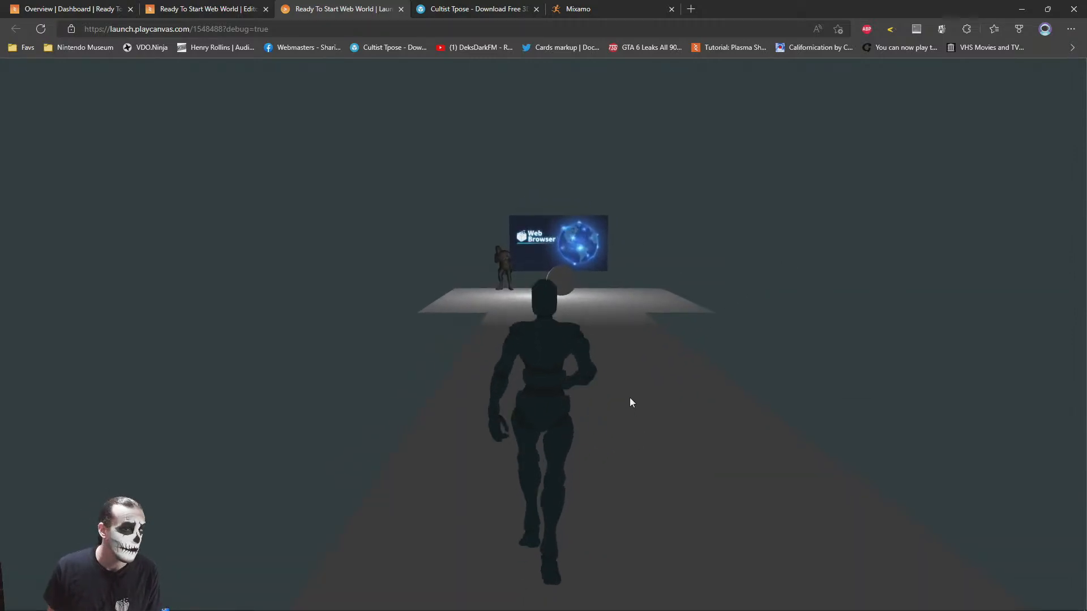
pyautogui.press('w')
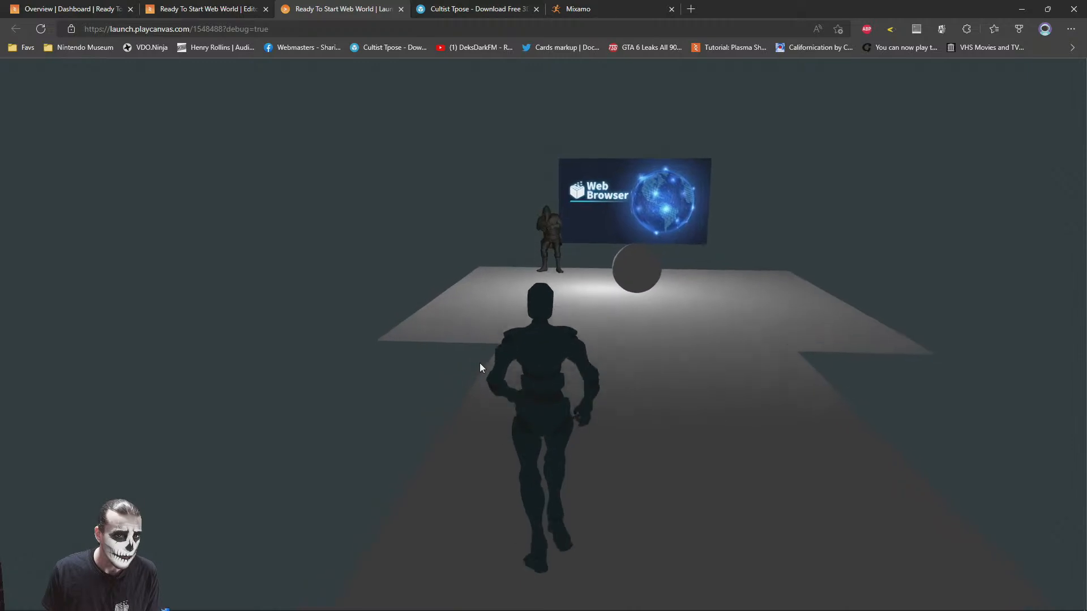
pyautogui.press('w')
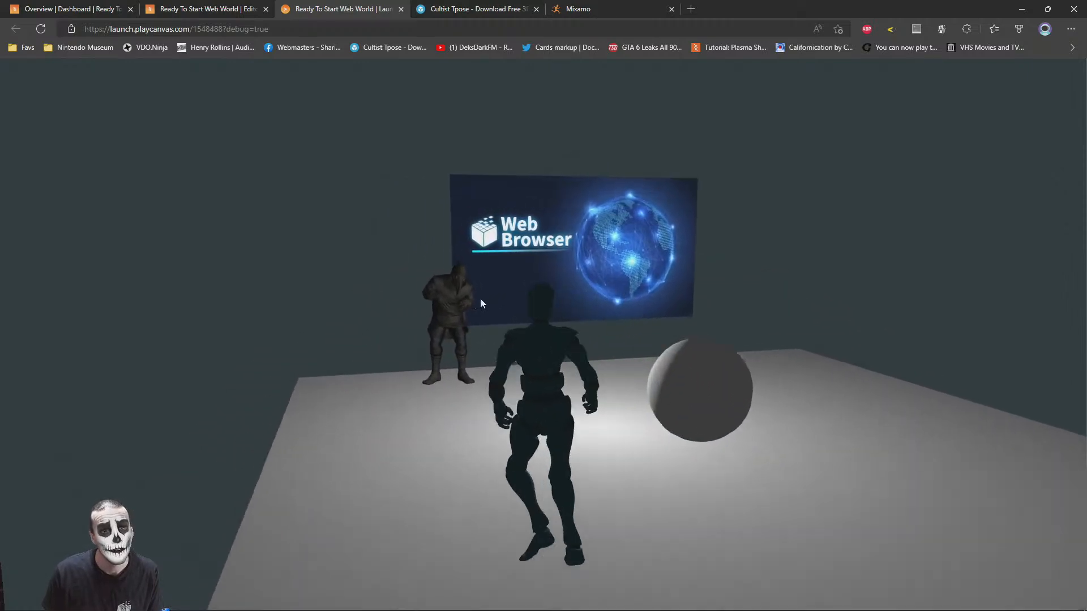
pyautogui.press('w')
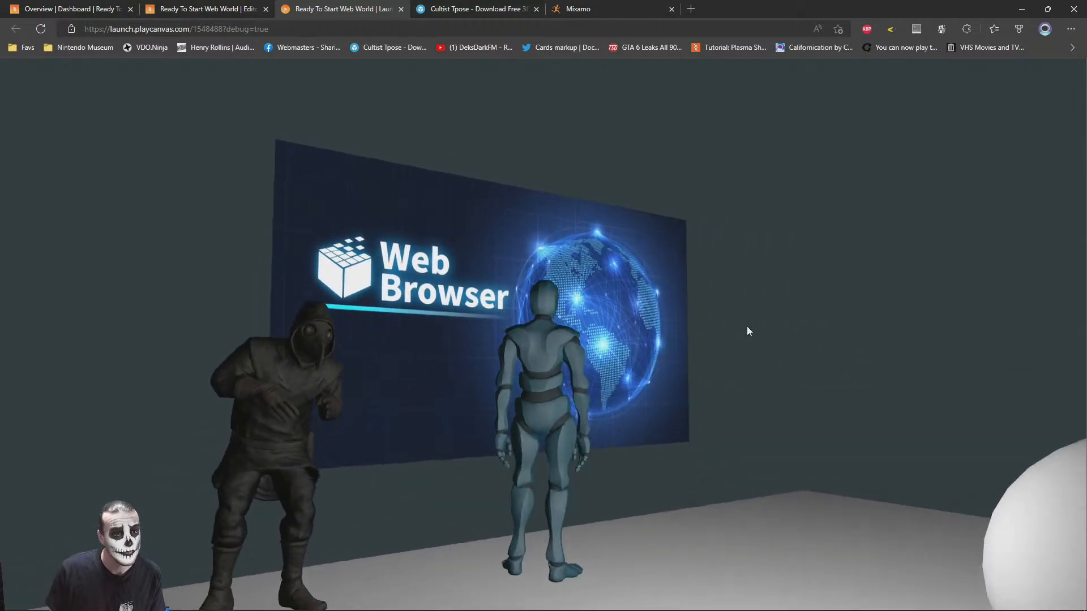
pyautogui.press('w')
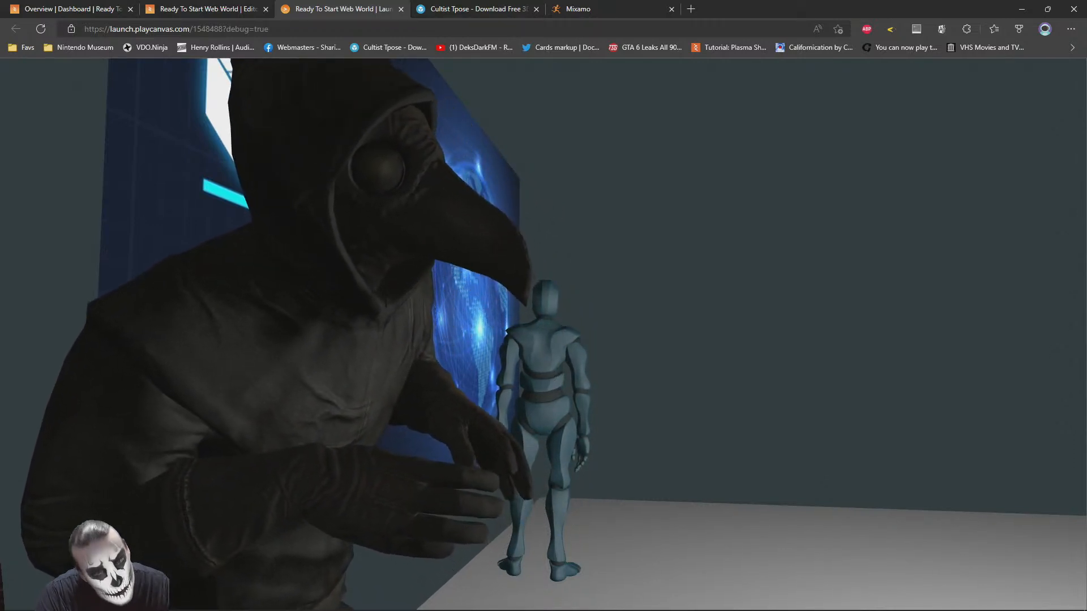
# Walk the avatar around the platform to view the animated cultist from several angles and distances
pyautogui.moveTo(181, 353); pyautogui.dragTo(638, 339)
pyautogui.press('s')
pyautogui.moveTo(562, 338); pyautogui.dragTo(508, 379)
pyautogui.press('s')
pyautogui.press('w')
pyautogui.press('d')
pyautogui.press('a')
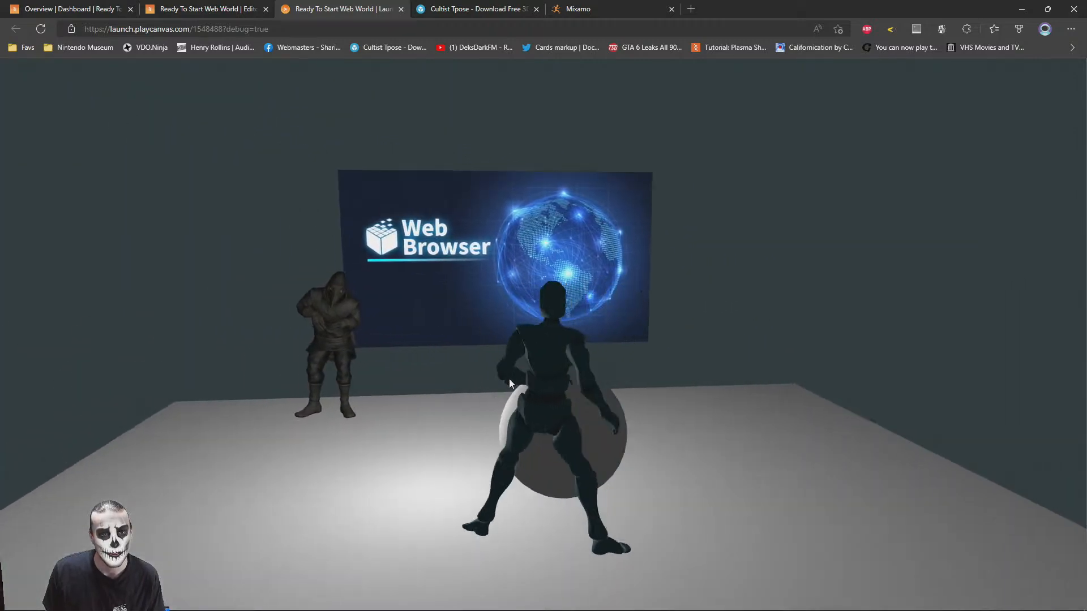
pyautogui.press('w')
pyautogui.press('d')
pyautogui.press('w')
pyautogui.press('d')
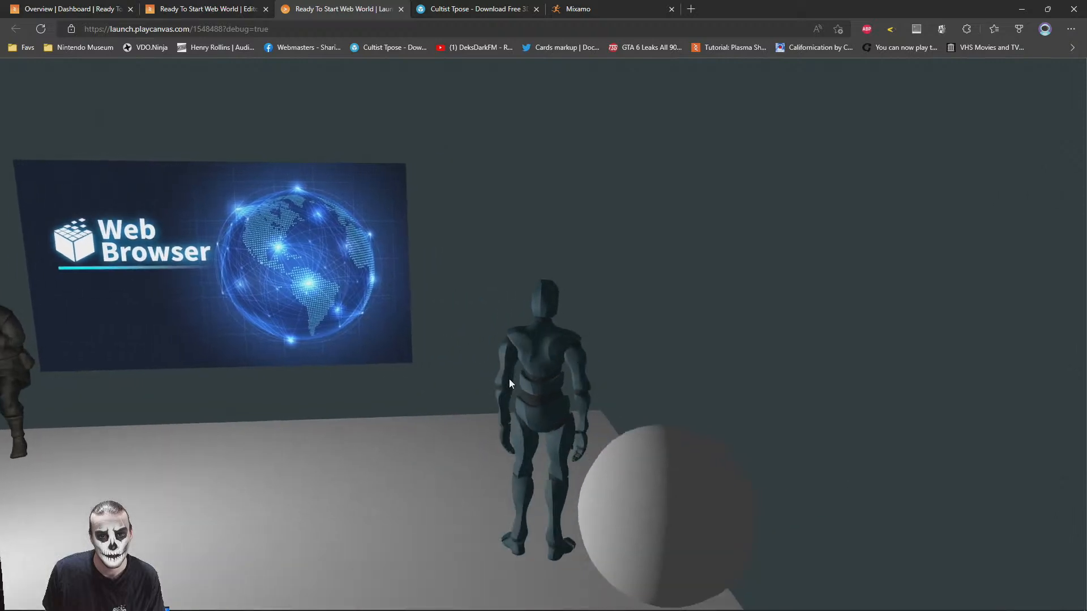
pyautogui.press('s')
pyautogui.press('w')
pyautogui.press('s')
pyautogui.moveTo(635, 401); pyautogui.dragTo(756, 358)
pyautogui.press('s')
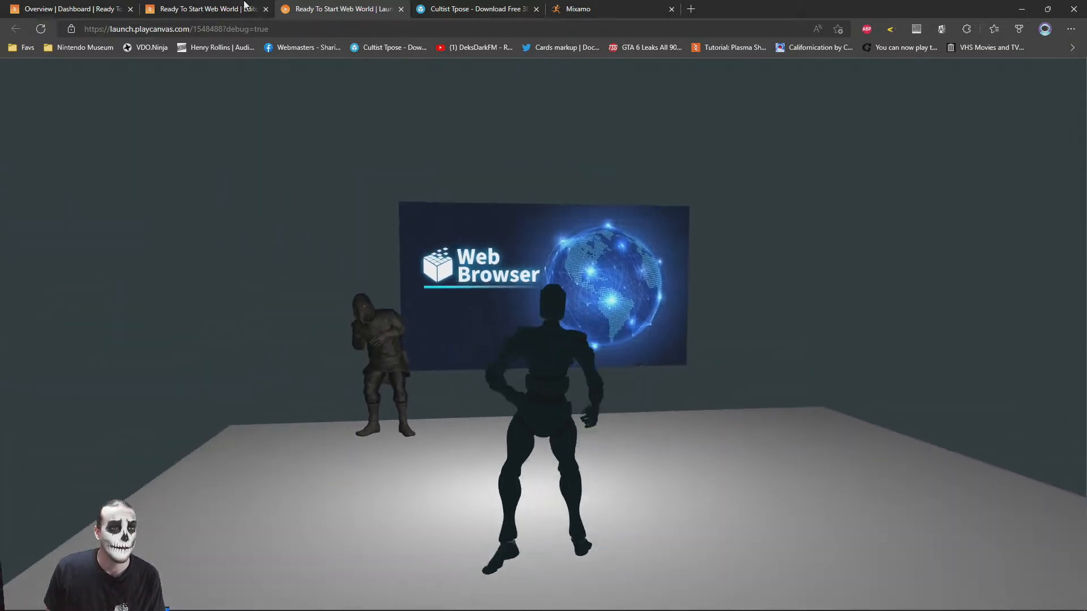
# Return to the scene editor and add a 3D Box entity under Root
pyautogui.click(203, 9)
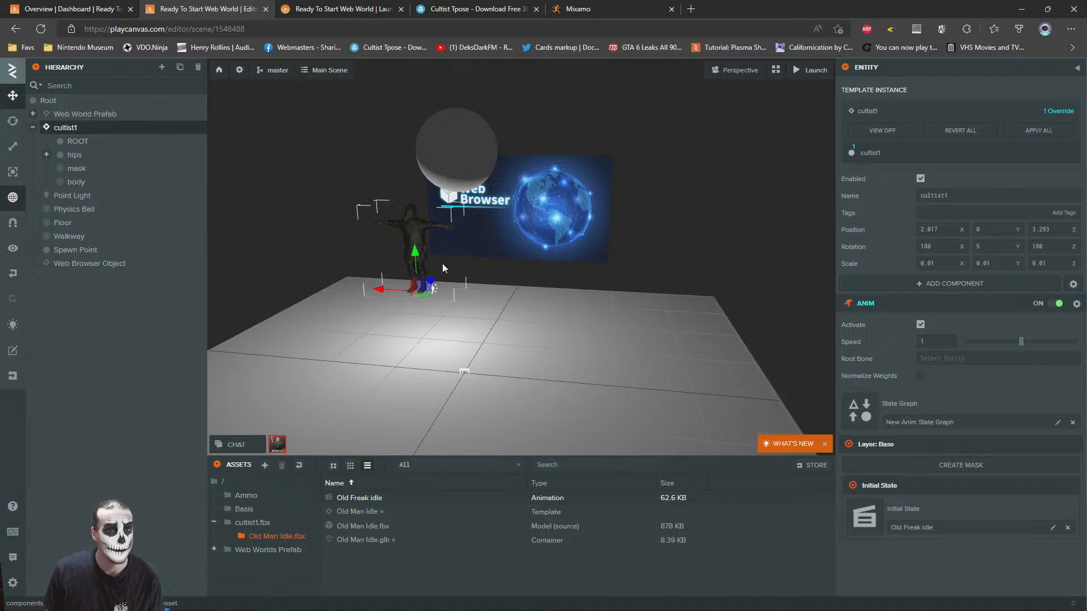
pyautogui.click(388, 268)
pyautogui.press('a')
pyautogui.moveTo(388, 269); pyautogui.dragTo(473, 264, button='right')
pyautogui.press('w')
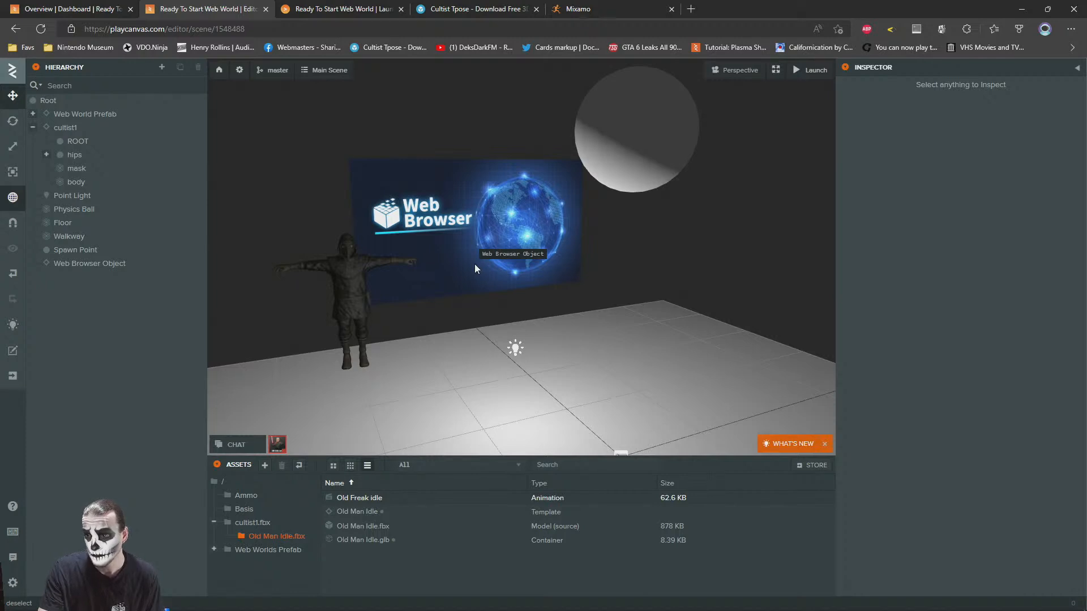
pyautogui.scroll(-5, 454, 241)
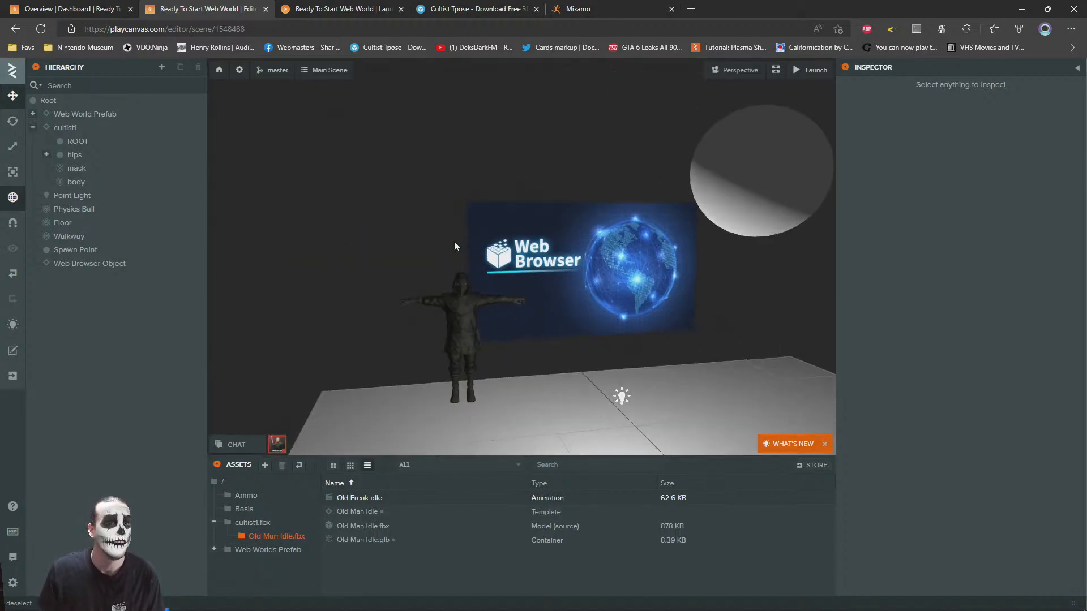
pyautogui.scroll(4, 473, 257)
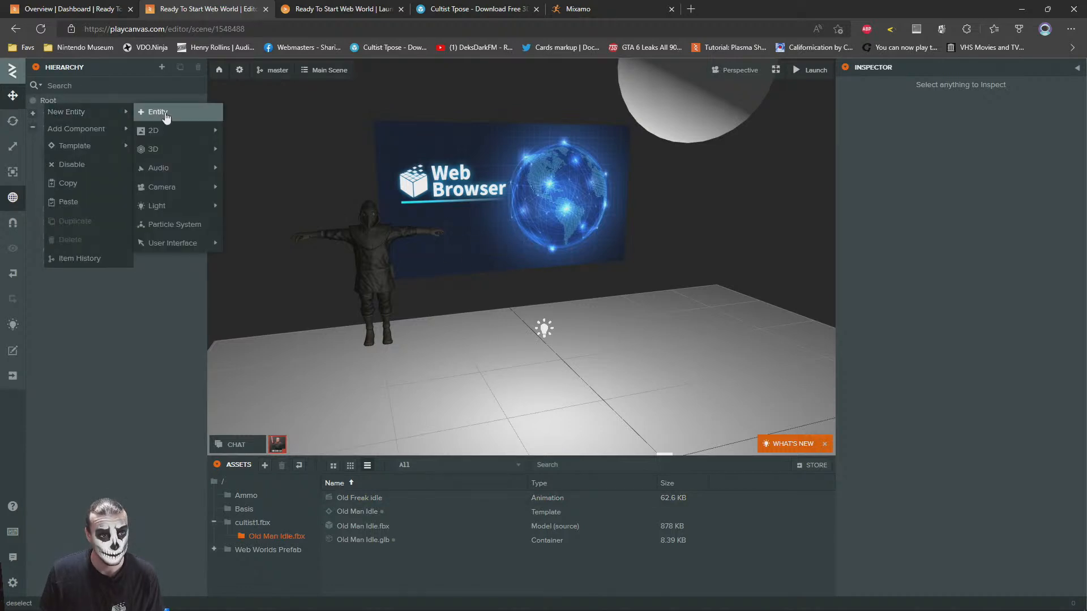
pyautogui.moveTo(164, 149)
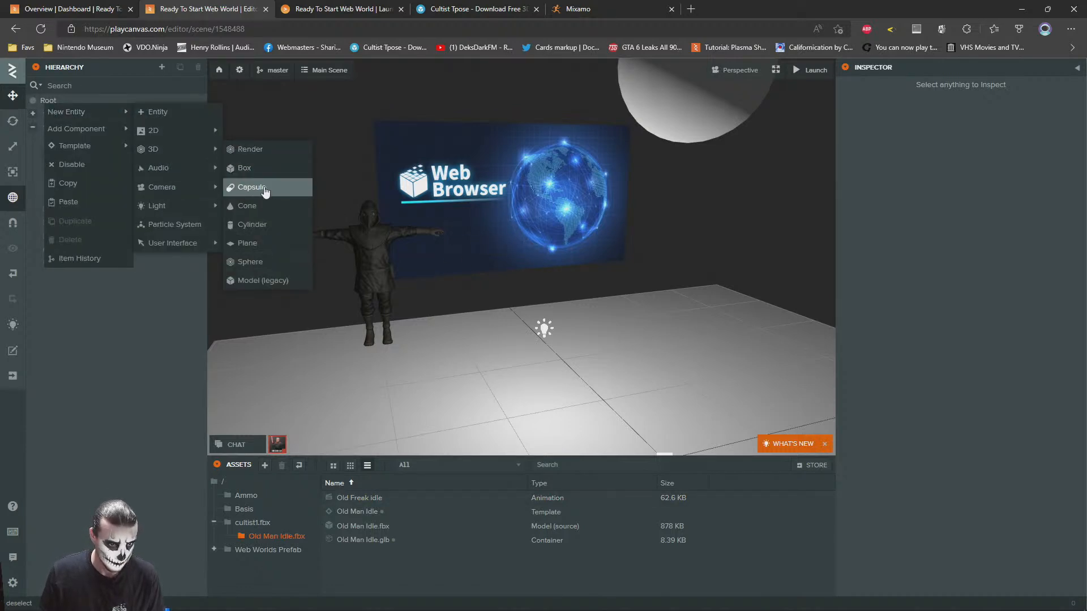
pyautogui.click(254, 166)
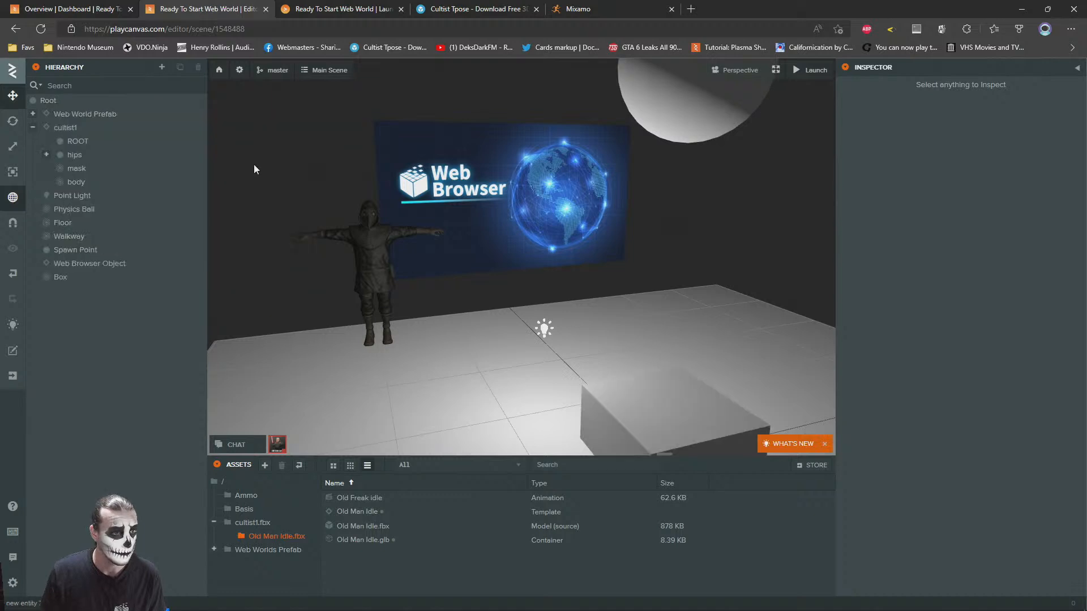
# Move the box to about Y 0.398, Z 3.195 in front of the browser screen and scale it to about 2.307 × 0.759 × 0.882
pyautogui.press('f')
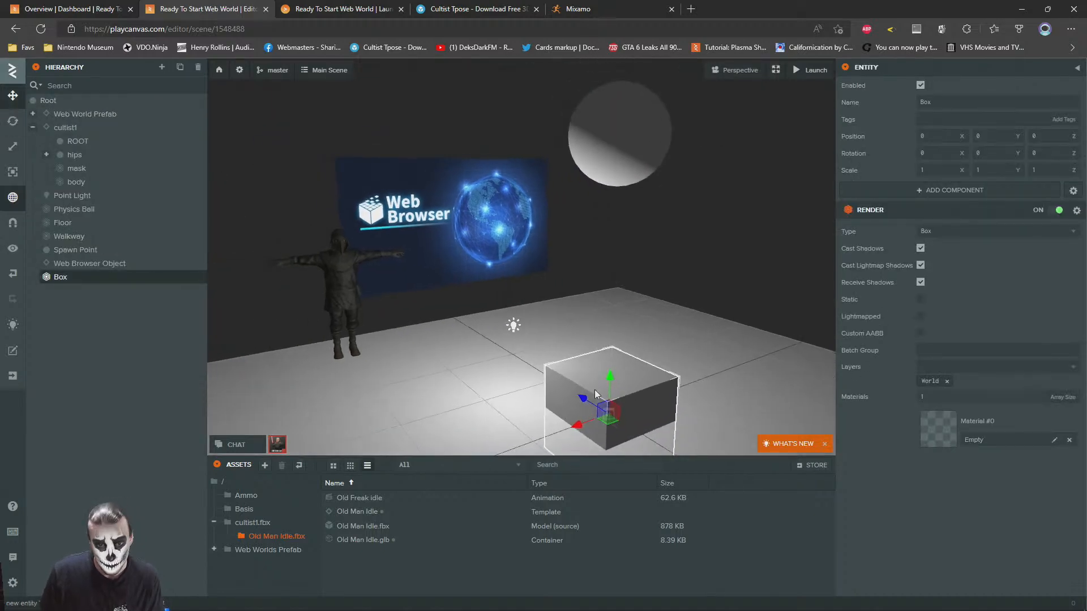
pyautogui.moveTo(610, 394); pyautogui.dragTo(387, 325)
pyautogui.click(13, 146)
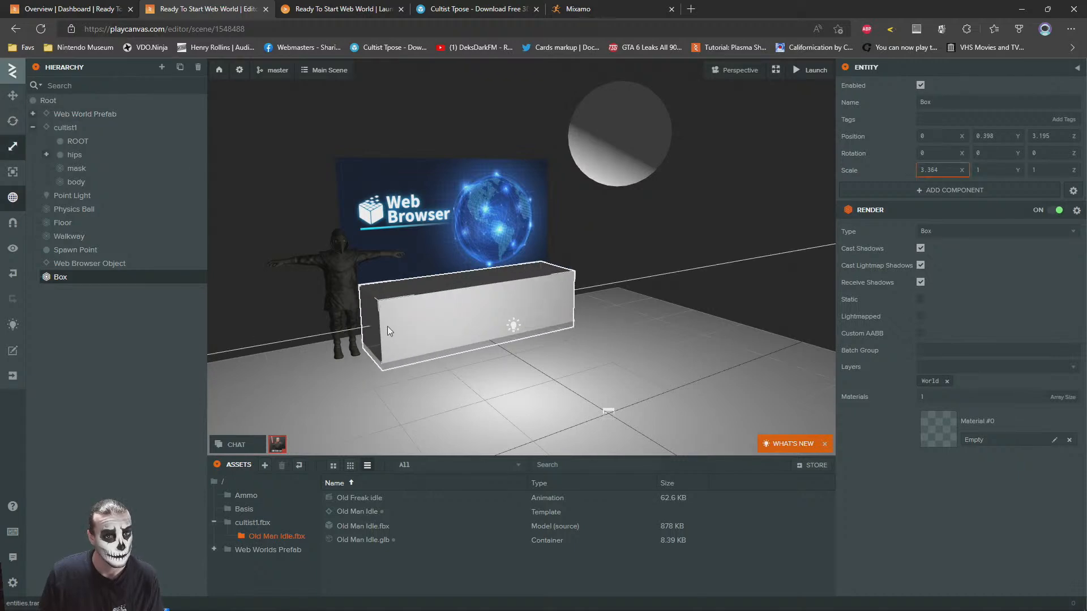
pyautogui.press('f')
pyautogui.moveTo(422, 276); pyautogui.dragTo(539, 325)
pyautogui.click(732, 192)
pyautogui.moveTo(560, 240); pyautogui.dragTo(501, 232, button='right')
pyautogui.press('s')
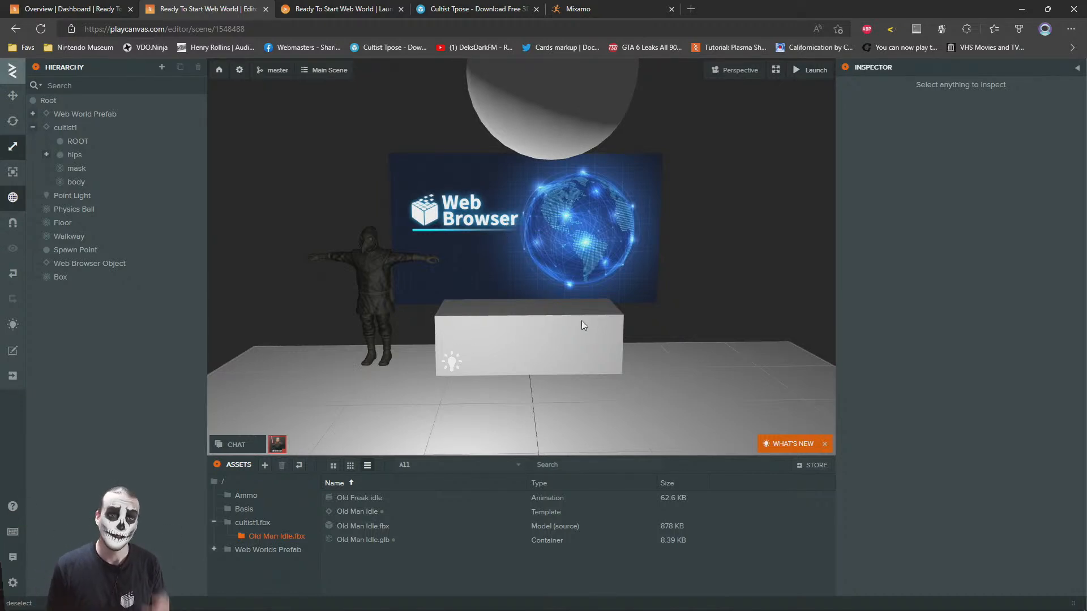
# Shift the box away from the cultist along the X axis to about X -0.327
pyautogui.moveTo(519, 303); pyautogui.dragTo(496, 313, button='right')
pyautogui.press('w')
pyautogui.press('d')
pyautogui.press('a')
pyautogui.press('s')
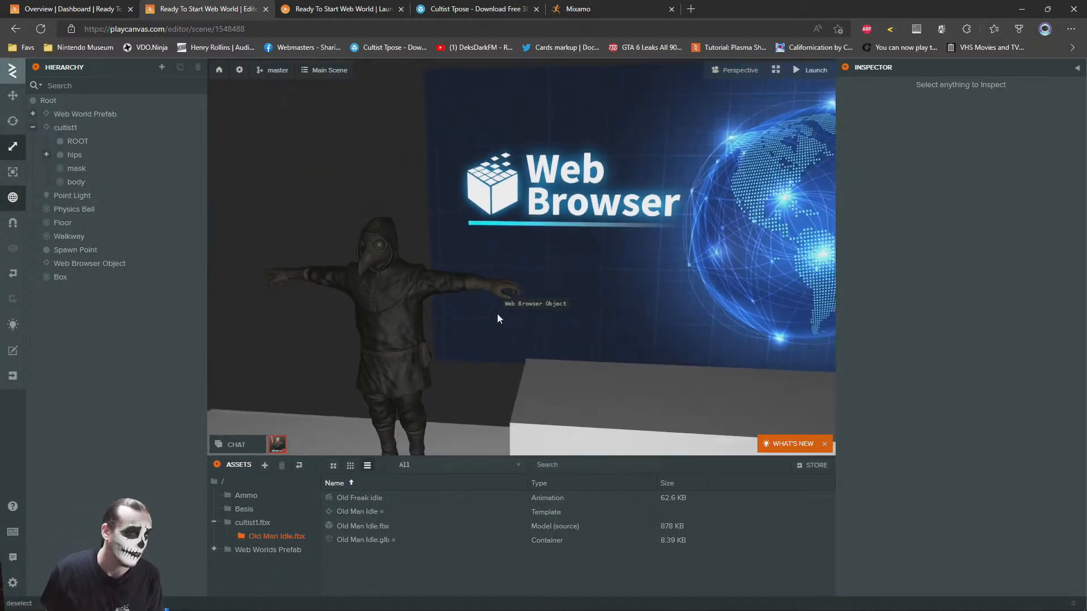
pyautogui.press('s')
pyautogui.moveTo(516, 258)
pyautogui.mouseDown(button='right')
pyautogui.moveTo(531, 267)
pyautogui.moveTo(517, 260)
pyautogui.moveTo(518, 271)
pyautogui.mouseUp(button='right')
pyautogui.press('w')
pyautogui.press('s')
pyautogui.click(541, 340)
pyautogui.moveTo(541, 341); pyautogui.dragTo(550, 337, button='right')
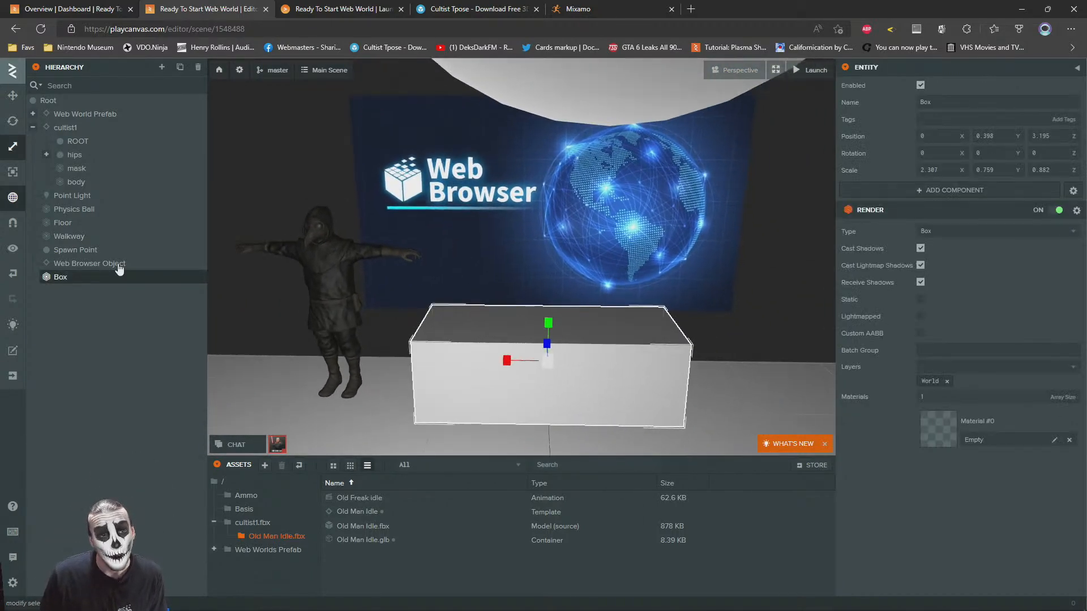
pyautogui.click(12, 96)
pyautogui.moveTo(510, 364); pyautogui.dragTo(552, 357)
# Move the cultist1 entity beside the box to about X 1.296, Z 3.079 and rotate it slightly
pyautogui.click(64, 127)
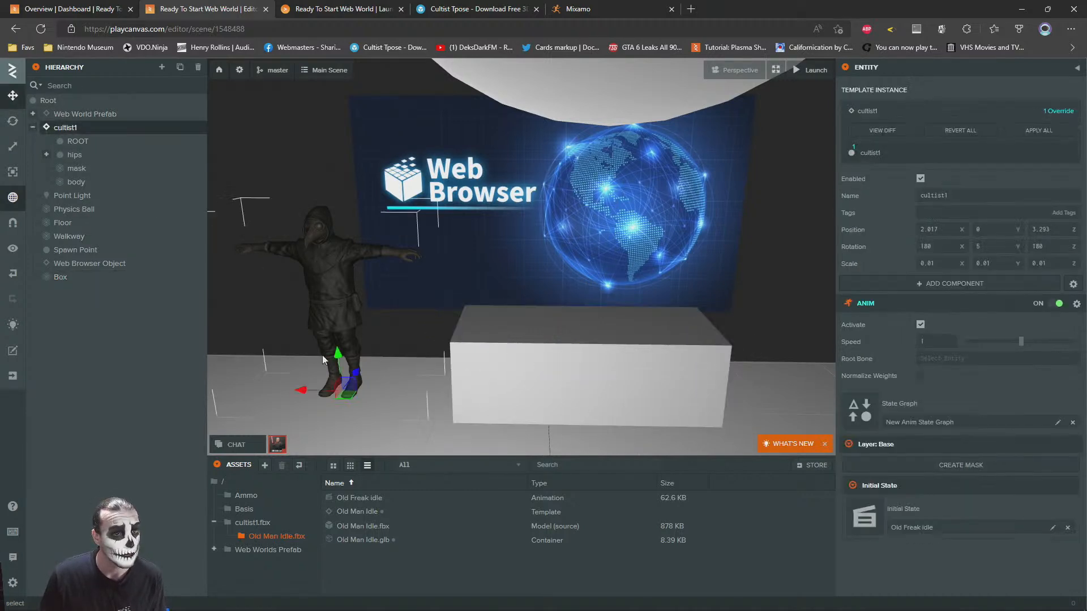
pyautogui.moveTo(344, 390); pyautogui.dragTo(412, 408)
pyautogui.press('2')
pyautogui.press('f')
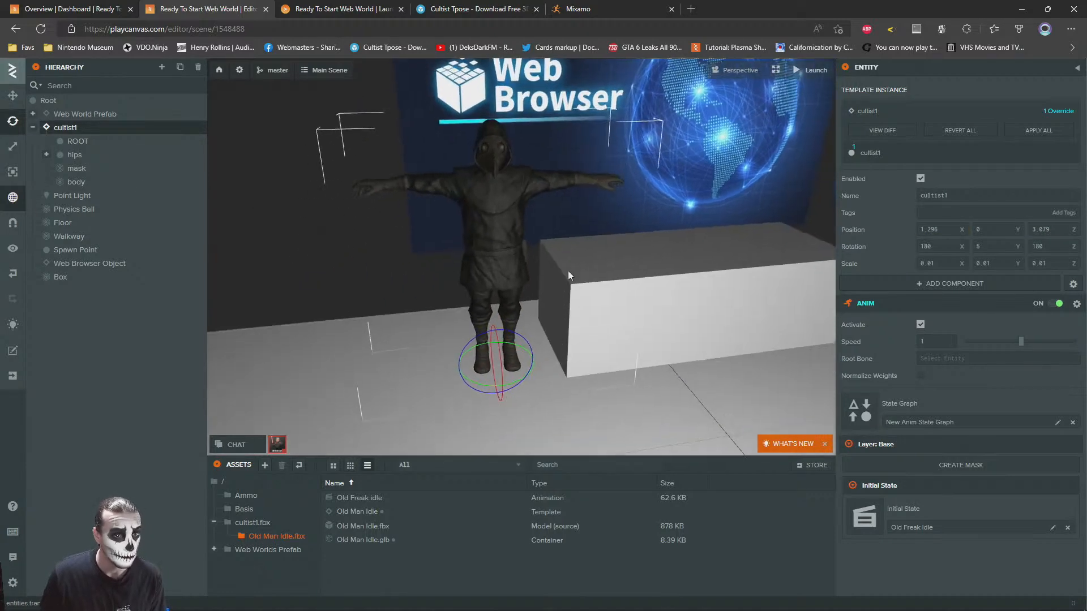
pyautogui.moveTo(478, 380); pyautogui.dragTo(489, 374)
pyautogui.click(16, 100)
pyautogui.click(373, 226)
pyautogui.moveTo(566, 294); pyautogui.dragTo(583, 264, button='right')
pyautogui.press('s')
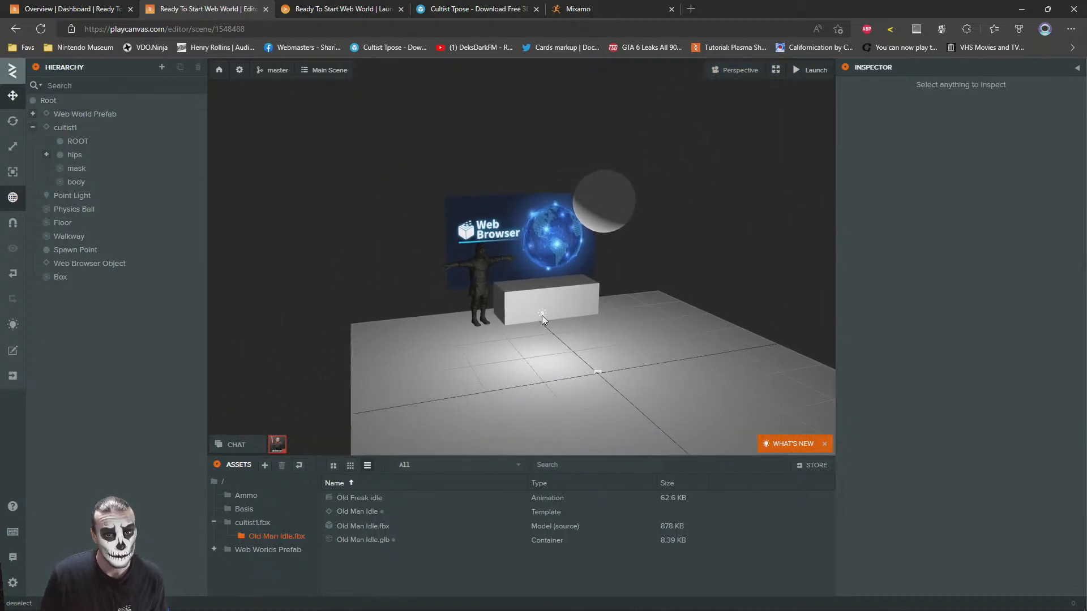
# Delete the Point Light near the box from the scene
pyautogui.click(542, 317)
pyautogui.press('w')
pyautogui.moveTo(497, 294); pyautogui.dragTo(570, 332, button='right')
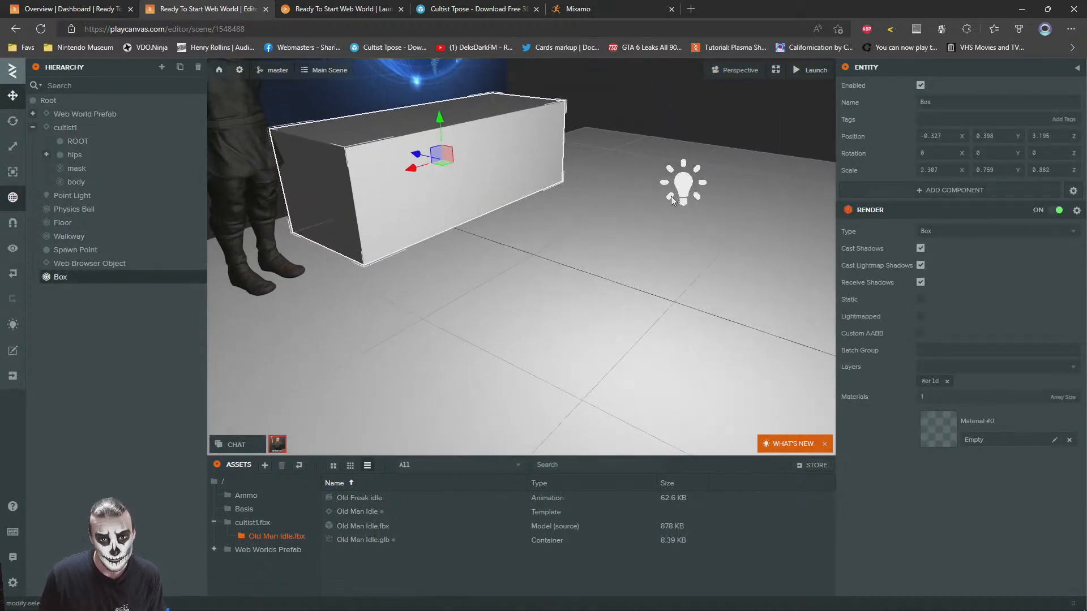
pyautogui.click(677, 186)
pyautogui.press('s')
pyautogui.moveTo(511, 265)
pyautogui.mouseDown(button='right')
pyautogui.moveTo(522, 259)
pyautogui.moveTo(507, 286)
pyautogui.moveTo(525, 257)
pyautogui.mouseUp(button='right')
pyautogui.press('Delete')
pyautogui.moveTo(402, 241)
pyautogui.mouseDown(button='right')
pyautogui.moveTo(504, 289)
pyautogui.moveTo(397, 223)
pyautogui.mouseUp(button='right')
pyautogui.press('w')
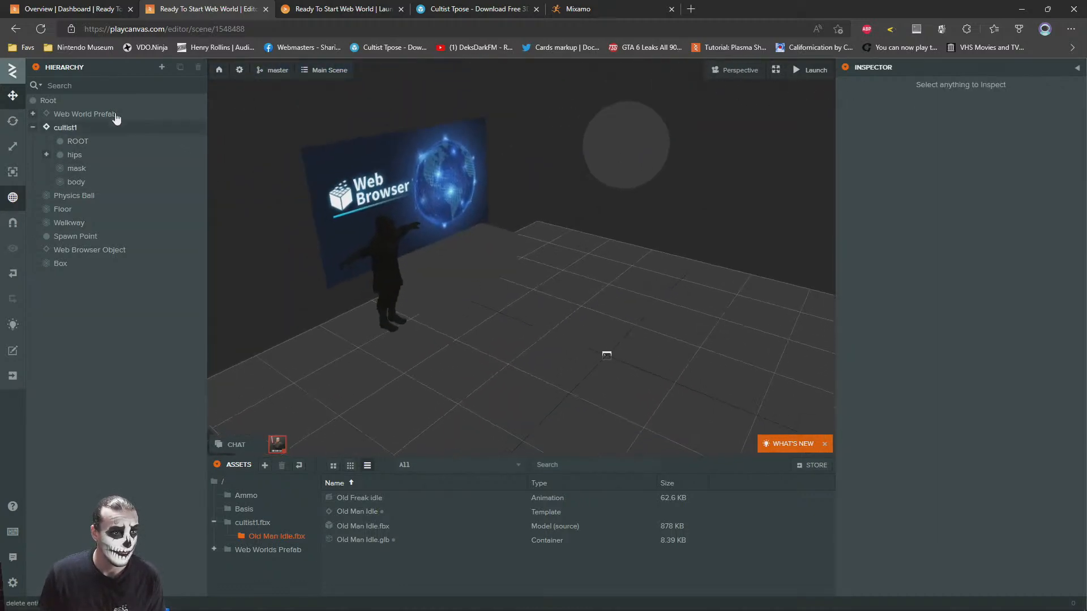
# Add a Spot Light under Root and place it above the box at about X 0.59, Y 2.834, Z 2.227
pyautogui.rightClick(48, 101)
pyautogui.moveTo(71, 108)
pyautogui.moveTo(169, 199)
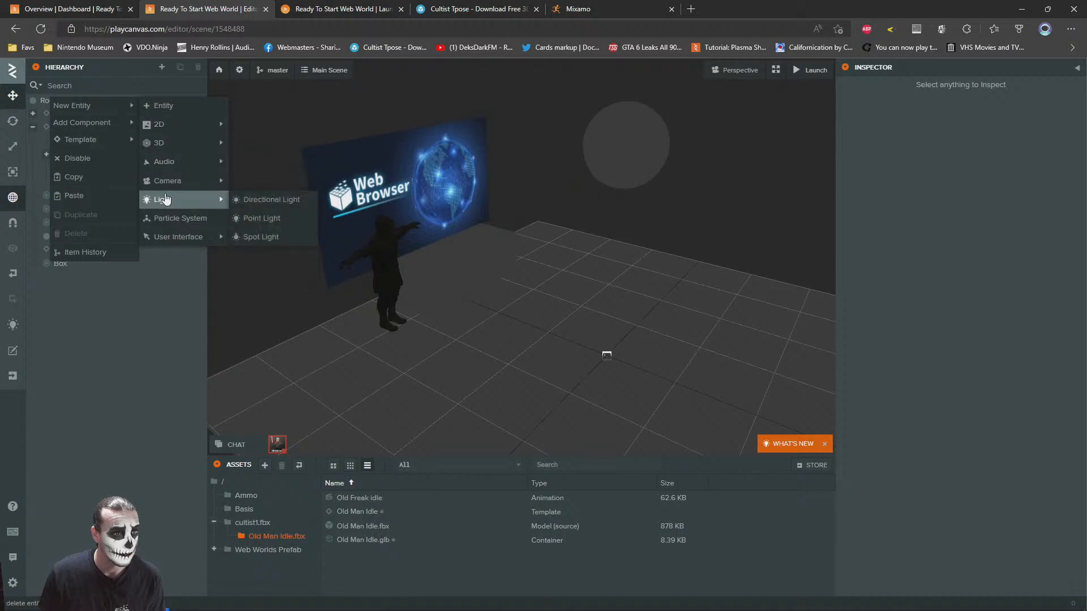
pyautogui.click(261, 237)
pyautogui.moveTo(616, 327); pyautogui.dragTo(589, 124)
pyautogui.moveTo(632, 165); pyautogui.dragTo(455, 156)
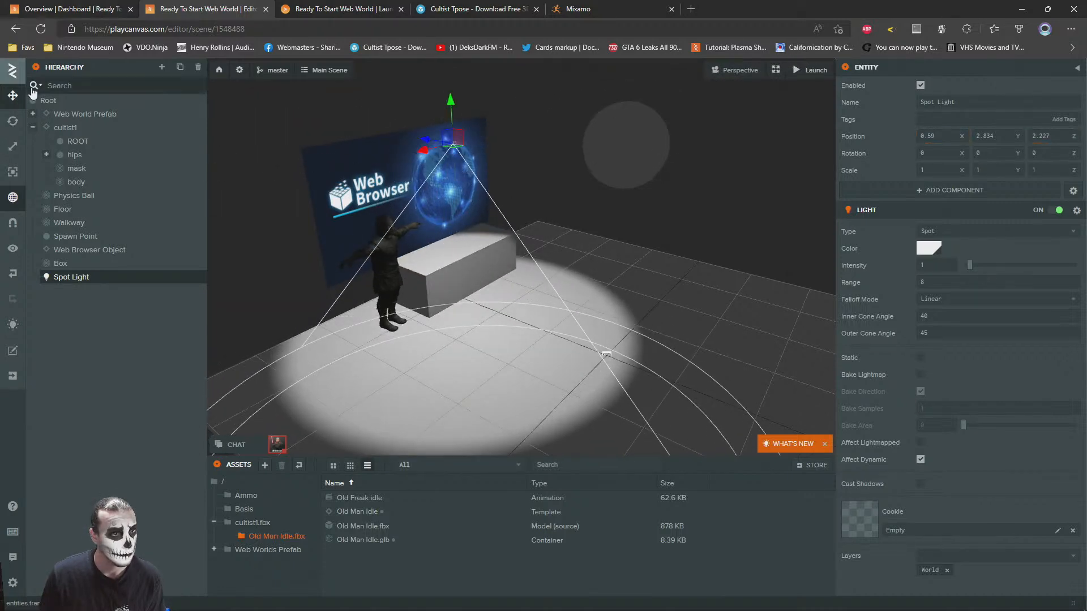
# Tilt the Spot Light to -5 degrees around the X axis
pyautogui.click(14, 121)
pyautogui.scroll(2, 474, 131)
pyautogui.moveTo(492, 149); pyautogui.dragTo(474, 130, button='right')
pyautogui.scroll(2, 474, 129)
pyautogui.moveTo(532, 141); pyautogui.dragTo(628, 165)
pyautogui.moveTo(626, 154); pyautogui.dragTo(631, 158, button='middle')
pyautogui.moveTo(631, 157); pyautogui.dragTo(489, 229)
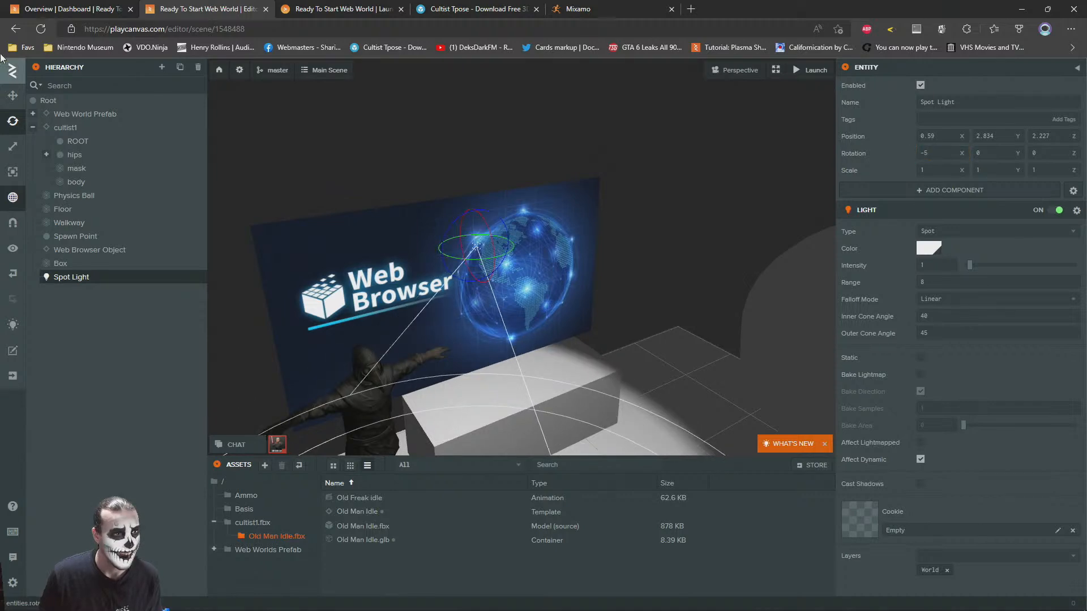
# Set the Spot Light's inner cone angle to 30
pyautogui.click(12, 96)
pyautogui.press('f')
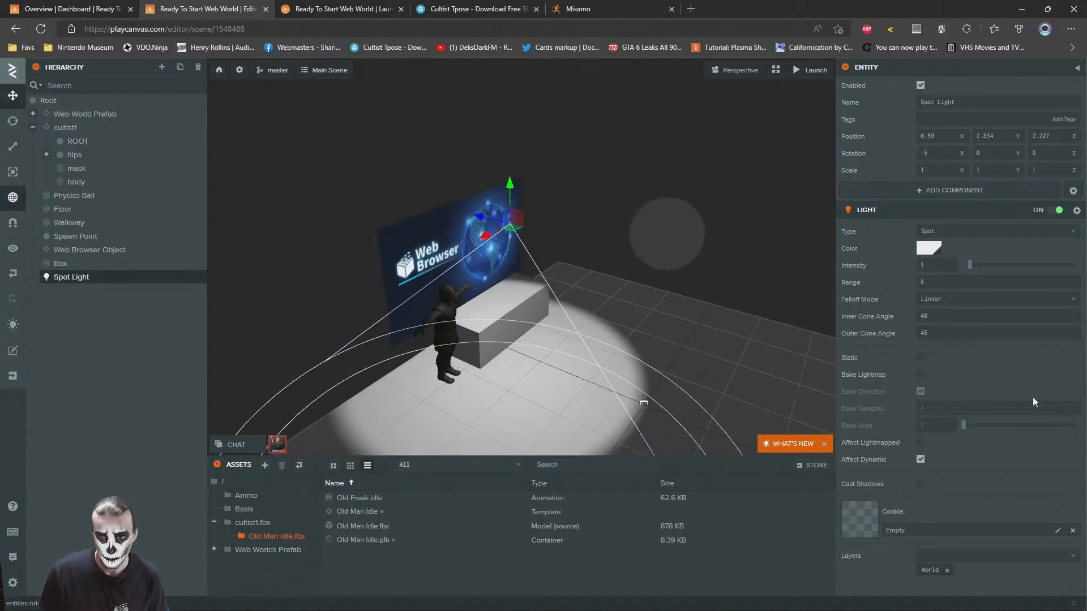
pyautogui.press('BackSpace')
pyautogui.press('BackSpace')
pyautogui.write('30')
pyautogui.press('Return')
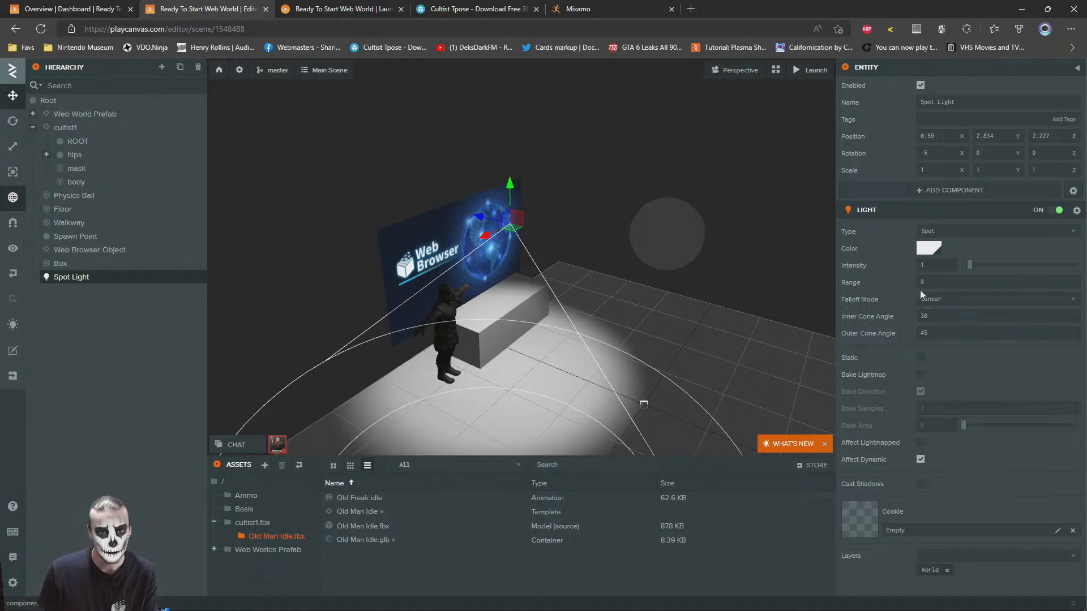
# Adjust the Spot Light's inner cone angle, trying 20 and settling on 25
pyautogui.moveTo(947, 315); pyautogui.dragTo(865, 315)
pyautogui.write('20')
pyautogui.press('Return')
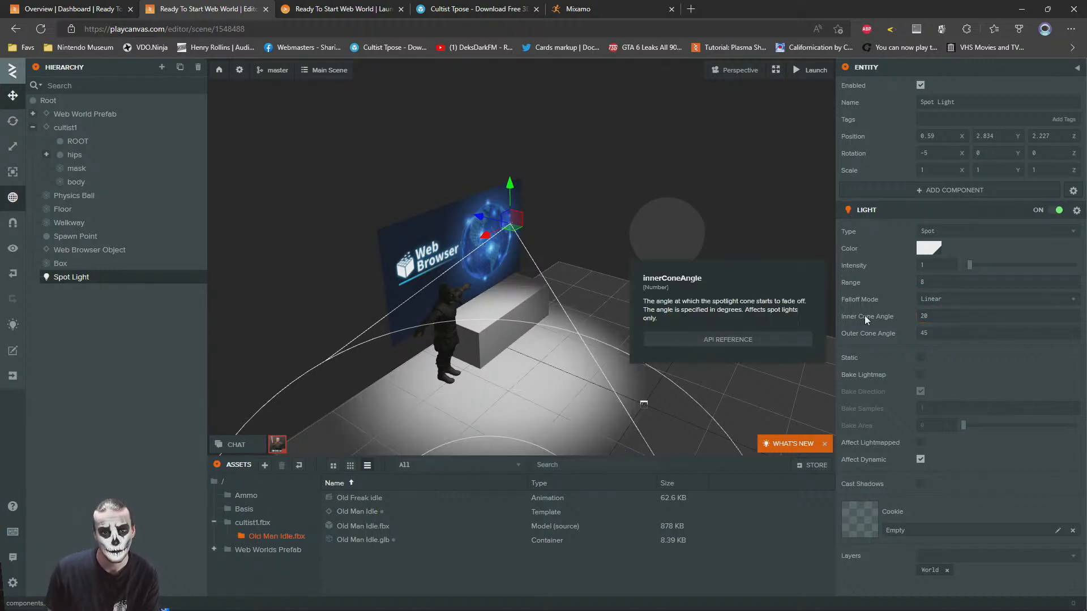
pyautogui.moveTo(947, 315); pyautogui.dragTo(859, 320)
pyautogui.write('25')
pyautogui.press('Return')
pyautogui.moveTo(689, 257); pyautogui.dragTo(703, 273, button='right')
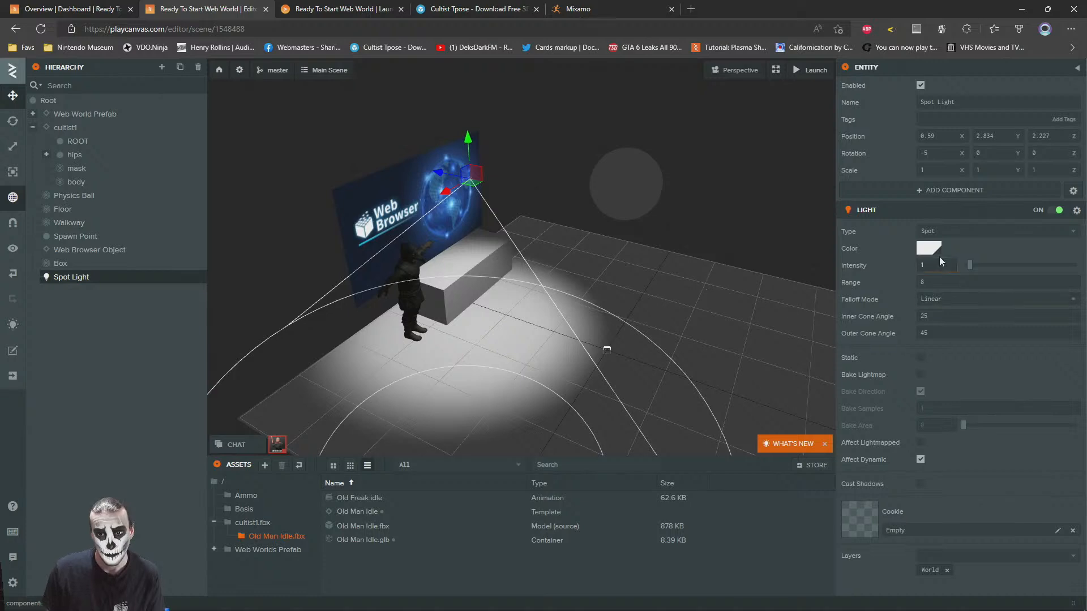
# Give the Spot Light a pale warm cream colour, about FFECC5
pyautogui.click(923, 257)
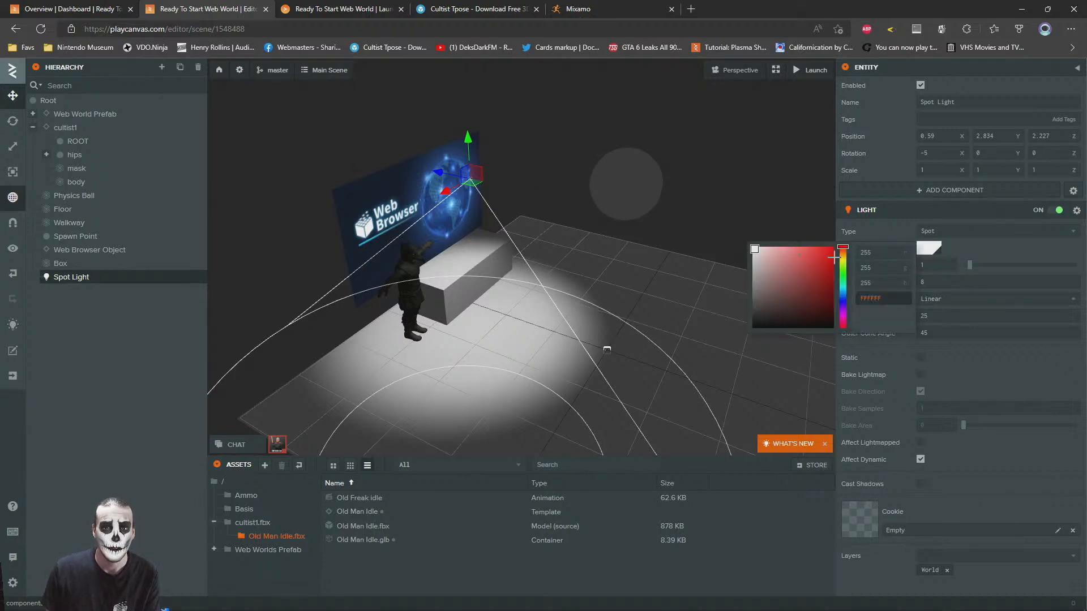
pyautogui.moveTo(841, 259); pyautogui.dragTo(764, 247)
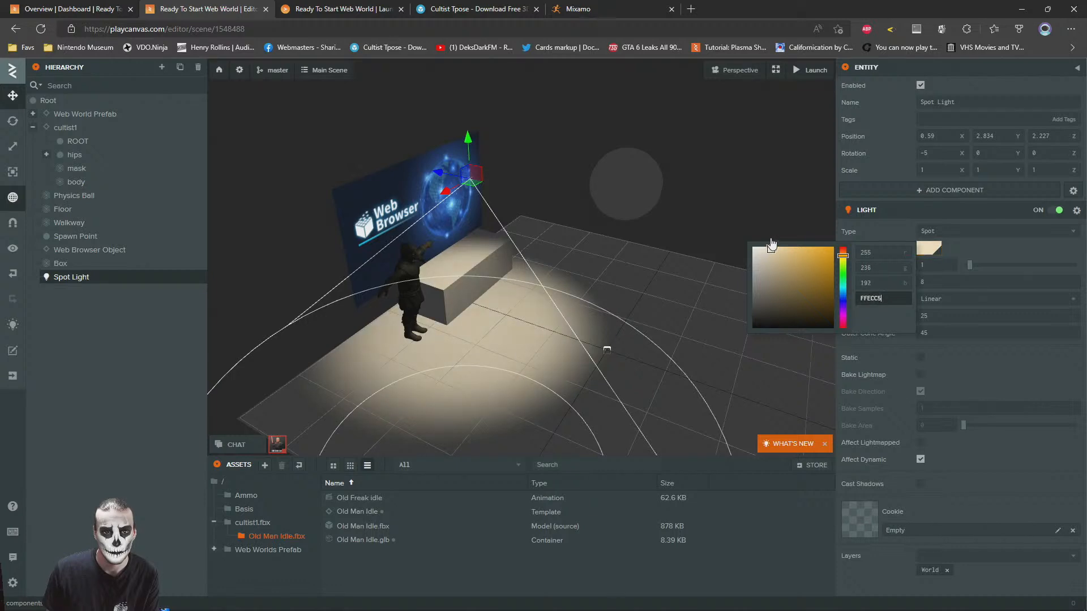
pyautogui.click(713, 138)
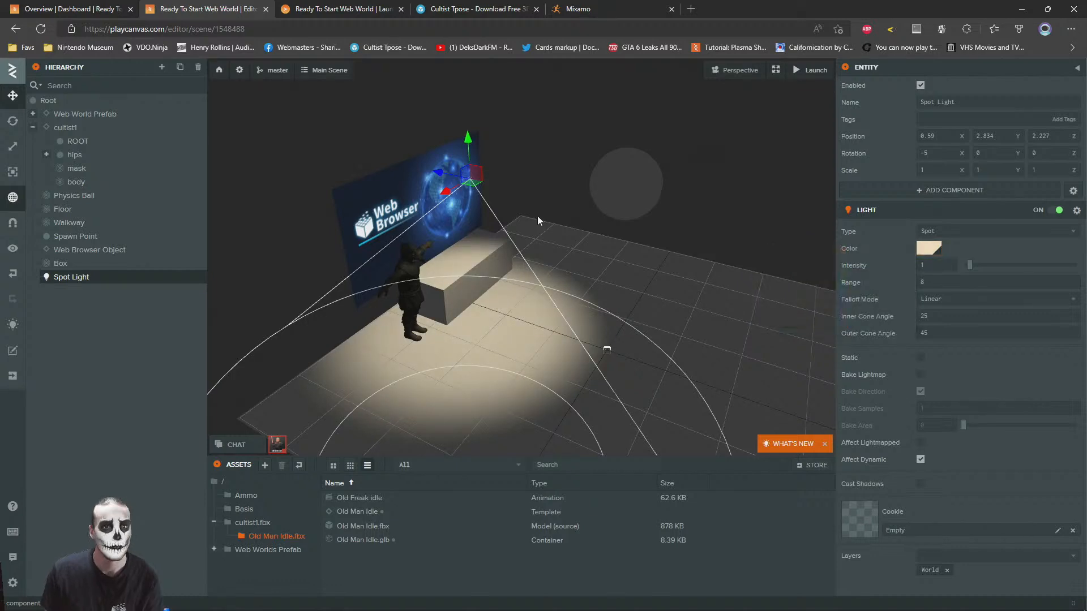
# Switch to the launched scene and walk the avatar around the cultist and counter to check the warm spot lighting
pyautogui.scroll(10, 531, 245)
pyautogui.scroll(3, 433, 182)
pyautogui.click(748, 198)
pyautogui.moveTo(748, 198); pyautogui.dragTo(594, 176)
pyautogui.click(324, 5)
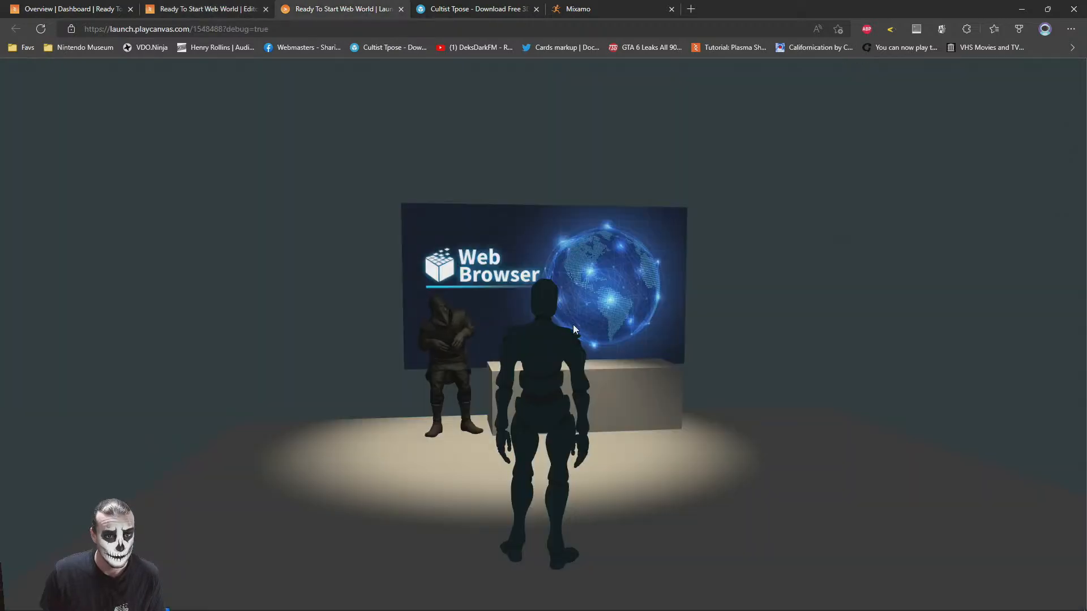
pyautogui.press('w')
pyautogui.press('s')
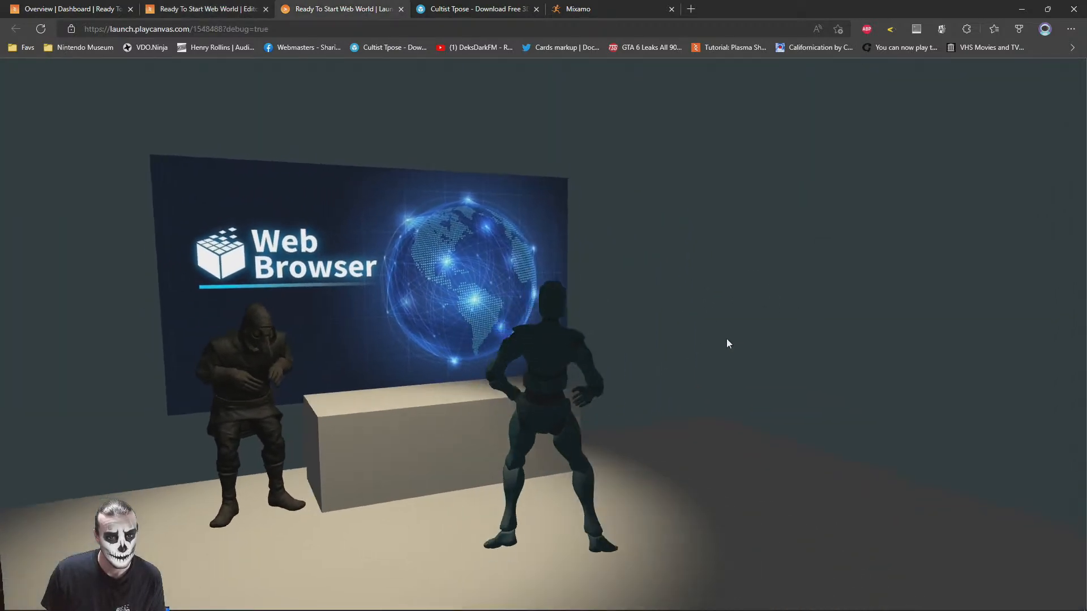
pyautogui.press('s')
pyautogui.press('w')
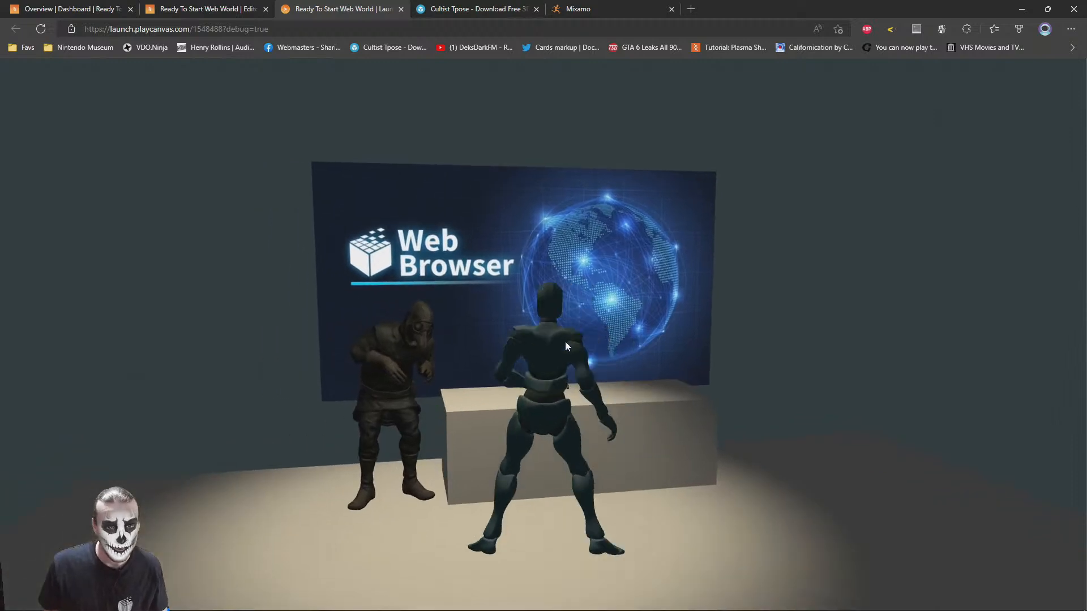
pyautogui.moveTo(565, 404); pyautogui.dragTo(579, 293)
pyautogui.press('w')
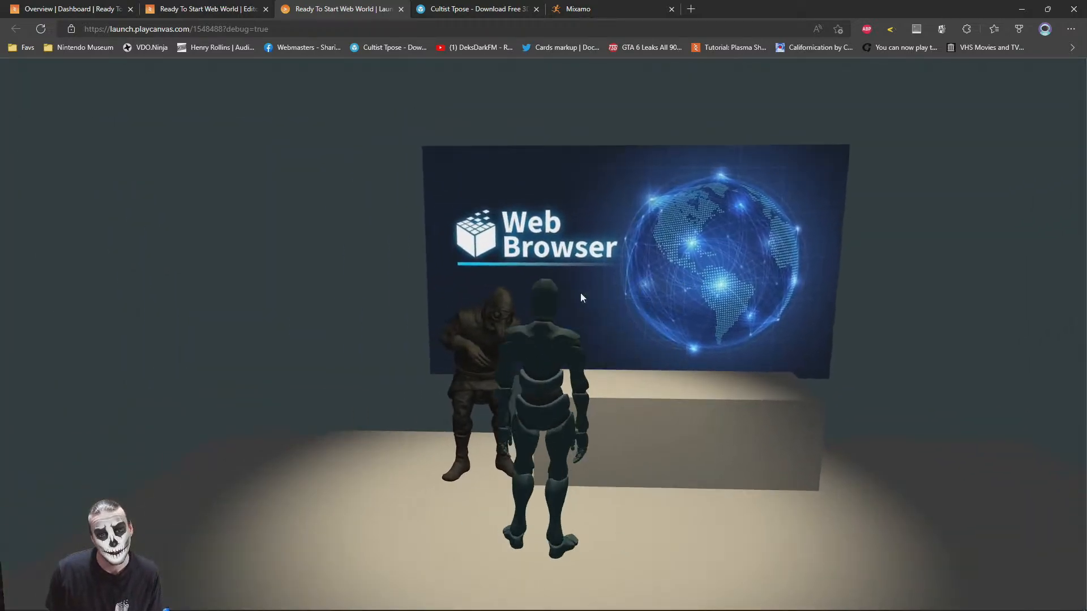
# Disable the Model entity under LocalPlayerSimulator in the Web World Prefab, back in the editor
pyautogui.click(149, 2)
pyautogui.click(61, 2)
pyautogui.click(174, 3)
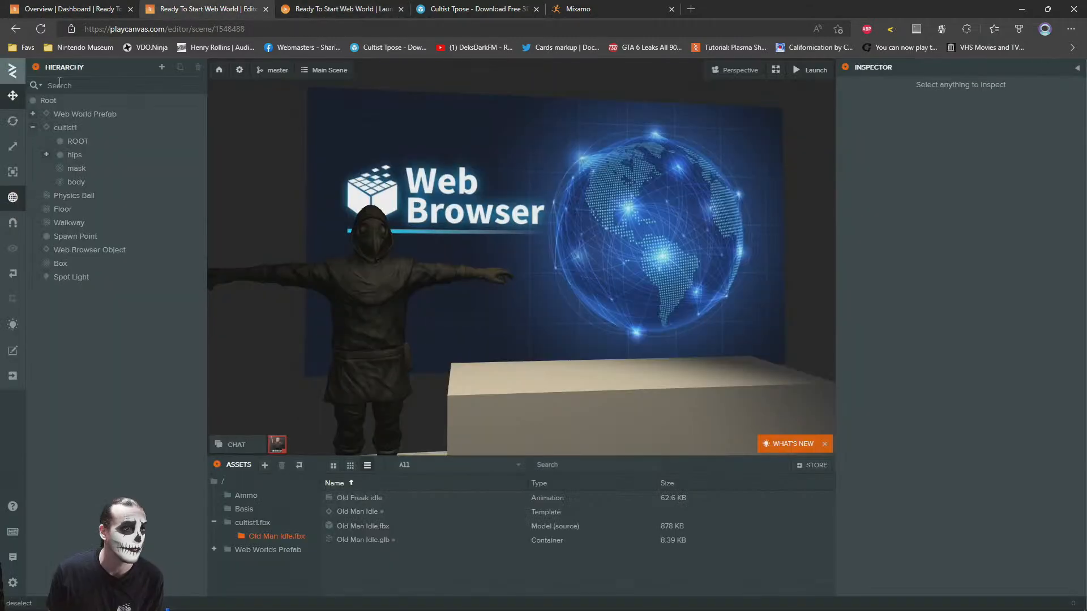
pyautogui.click(32, 113)
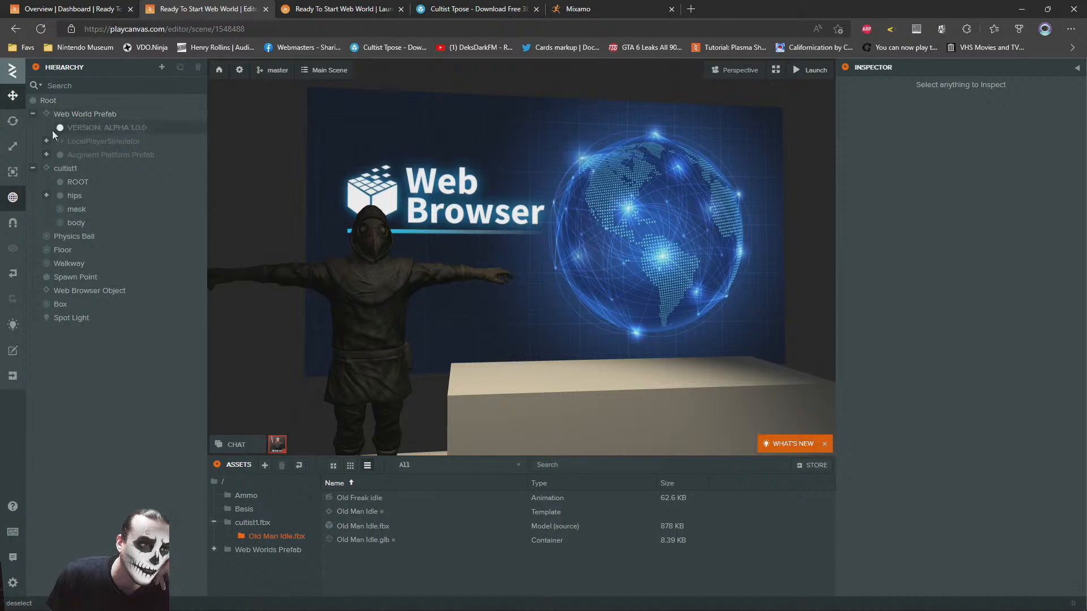
pyautogui.click(46, 155)
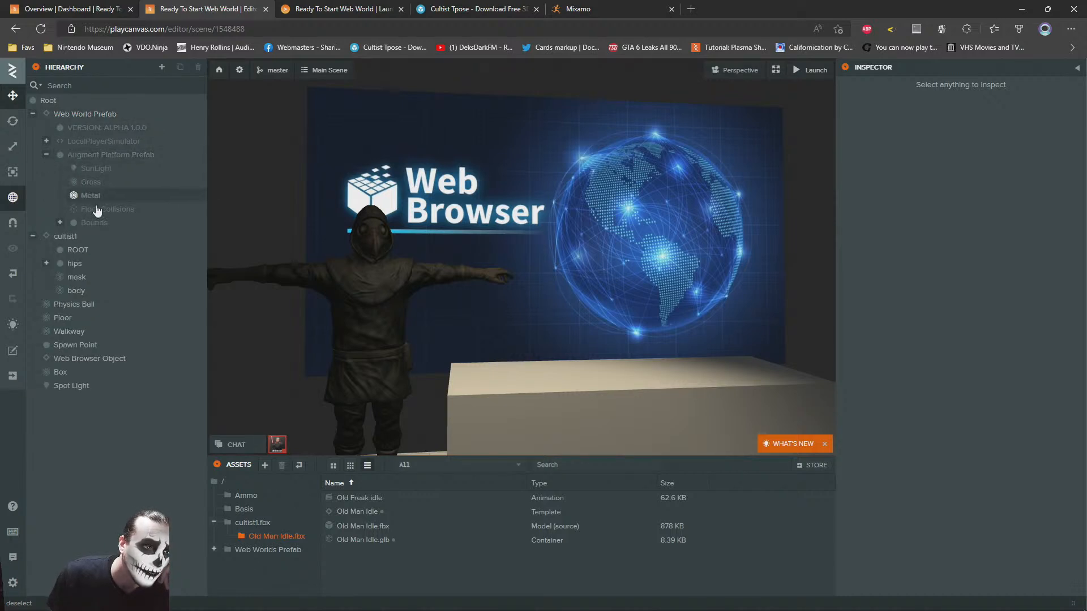
pyautogui.click(47, 155)
pyautogui.click(48, 144)
pyautogui.click(47, 141)
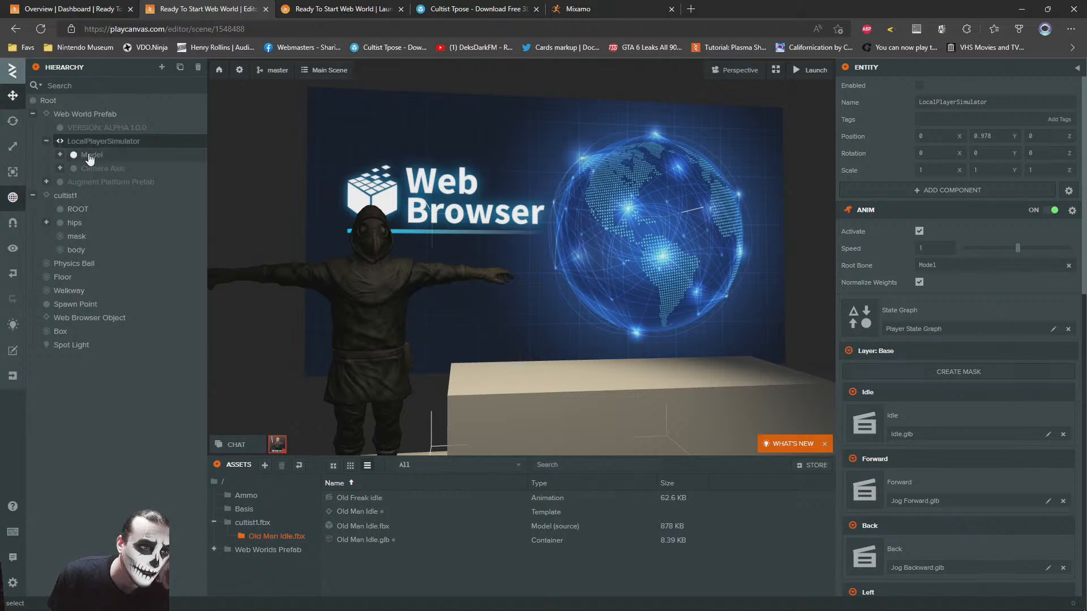
pyautogui.click(89, 156)
pyautogui.click(60, 155)
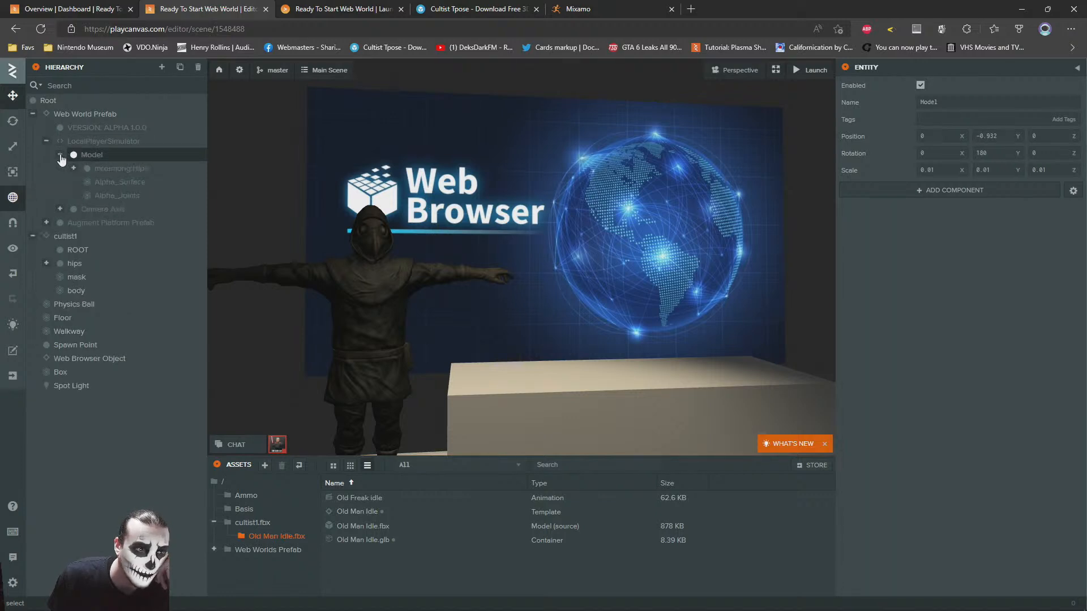
pyautogui.click(60, 155)
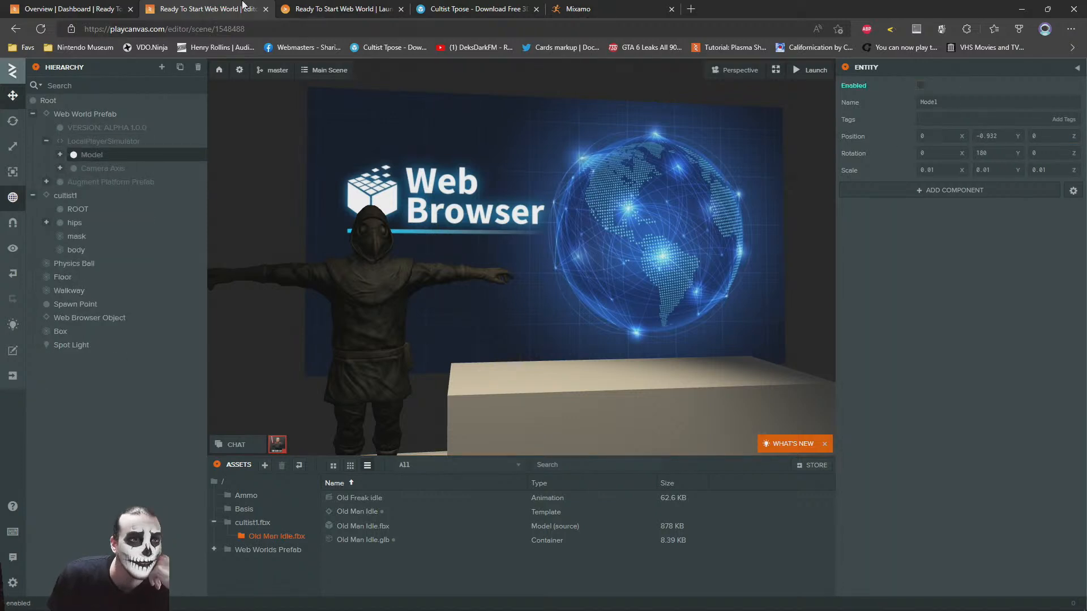
# Inspect the animated cultist, box counter and spotlit floor from several angles in the launched scene
pyautogui.click(339, 9)
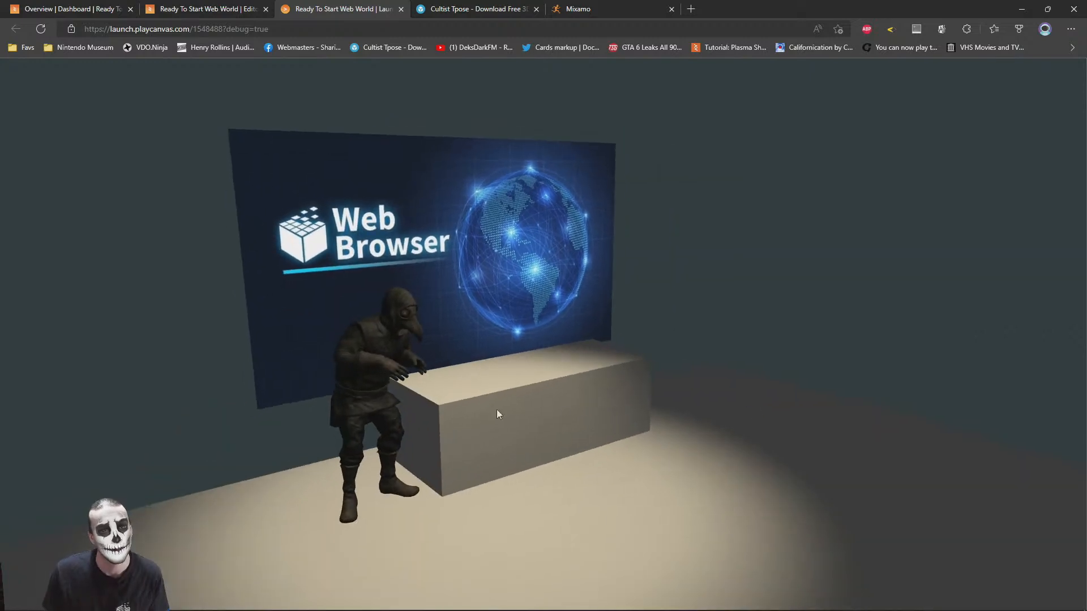
pyautogui.moveTo(497, 410); pyautogui.dragTo(311, 355)
pyautogui.scroll(3, 371, 394)
pyautogui.scroll(-2, 372, 395)
pyautogui.scroll(2, 446, 375)
pyautogui.moveTo(723, 368); pyautogui.dragTo(488, 369)
pyautogui.scroll(-2, 789, 452)
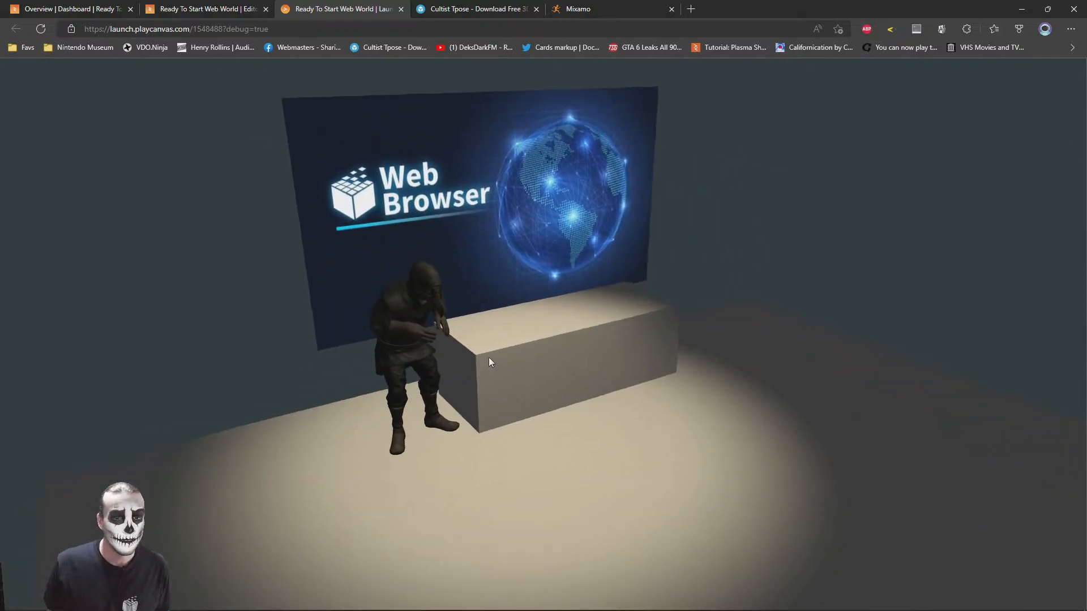
pyautogui.moveTo(647, 432); pyautogui.dragTo(463, 341)
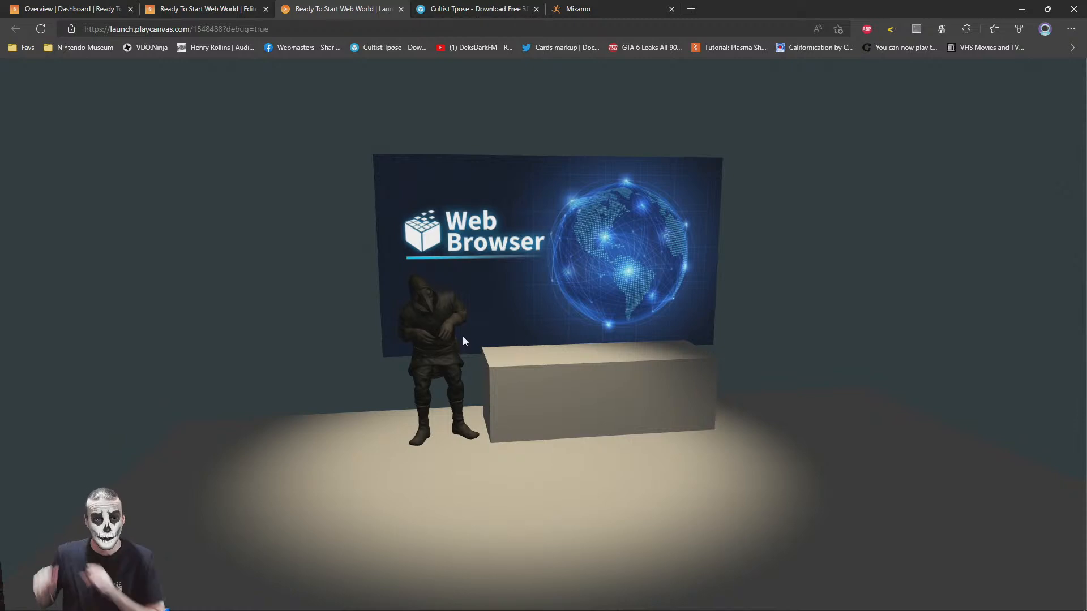
pyautogui.moveTo(516, 338); pyautogui.dragTo(744, 329)
pyautogui.moveTo(745, 328); pyautogui.dragTo(760, 341, button='right')
pyautogui.moveTo(346, 340); pyautogui.dragTo(526, 357, button='right')
pyautogui.moveTo(255, 379); pyautogui.dragTo(365, 357, button='right')
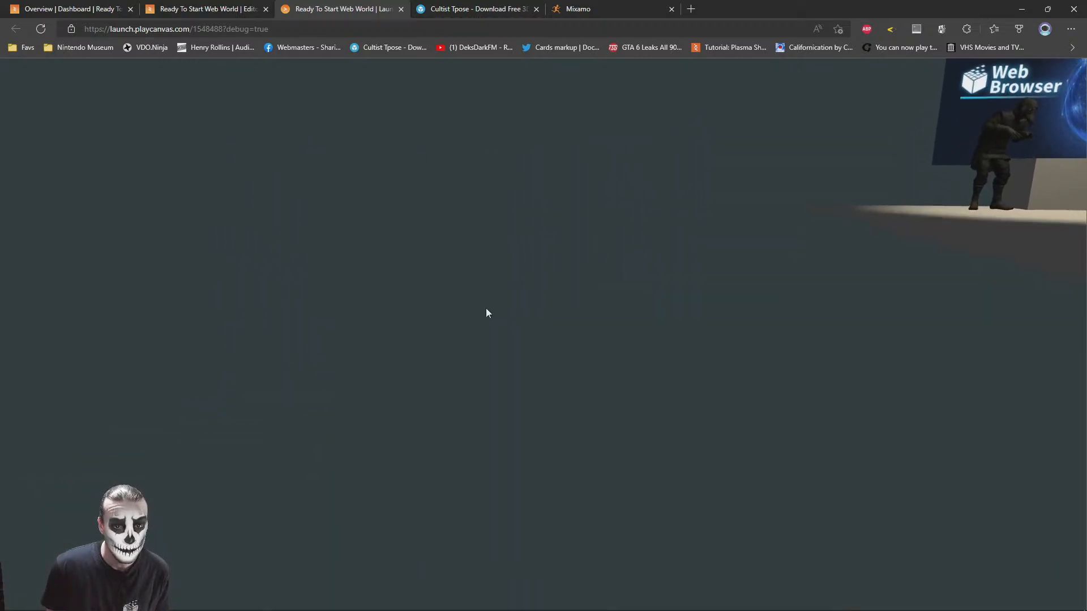
# Reload the launched scene and move along the walkway up to the cultist and counter to check them
pyautogui.click(40, 28)
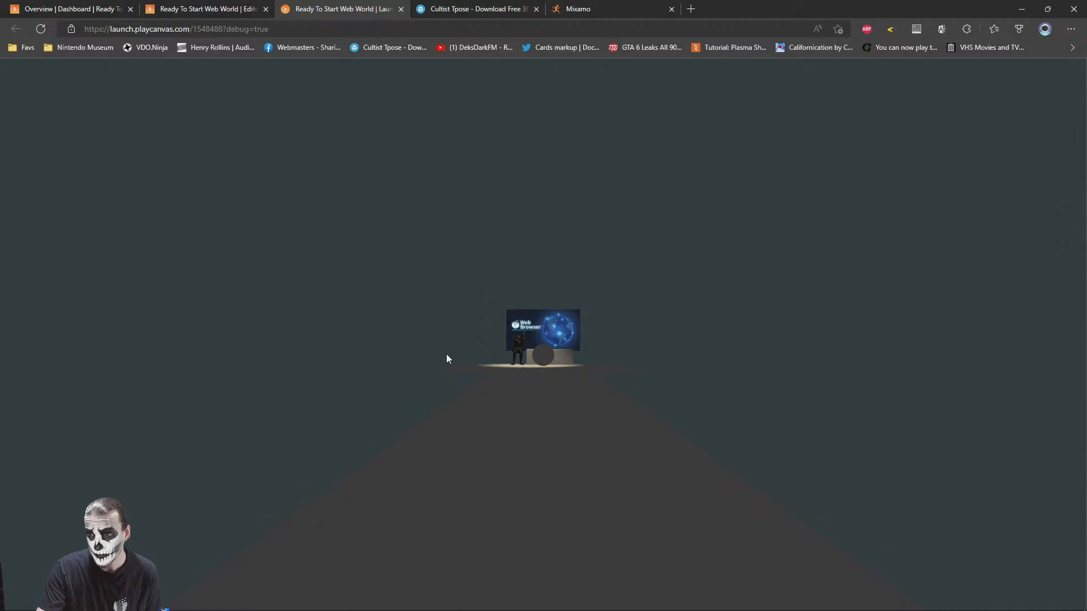
pyautogui.moveTo(548, 338); pyautogui.dragTo(523, 402)
pyautogui.press('w')
pyautogui.press('w')
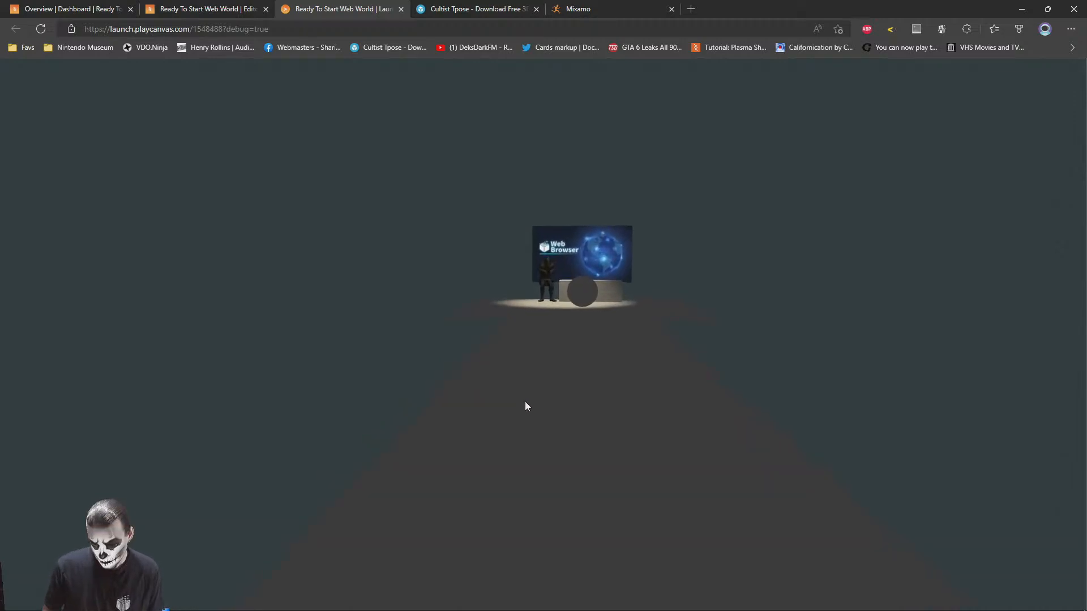
pyautogui.press('w')
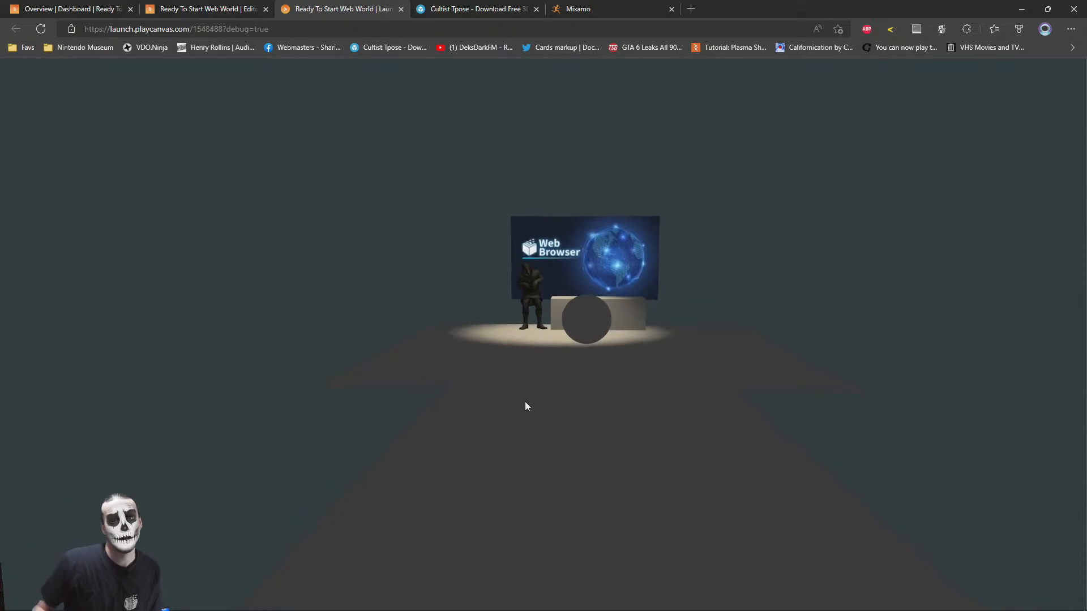
pyautogui.press('w')
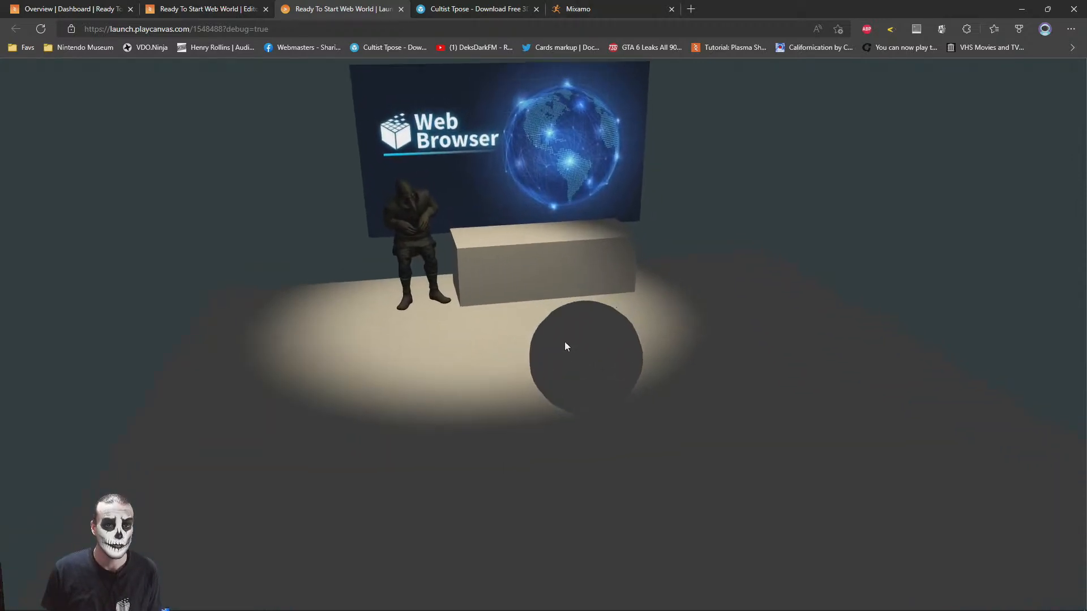
pyautogui.press('w')
pyautogui.press('a')
pyautogui.press('s')
pyautogui.press('w')
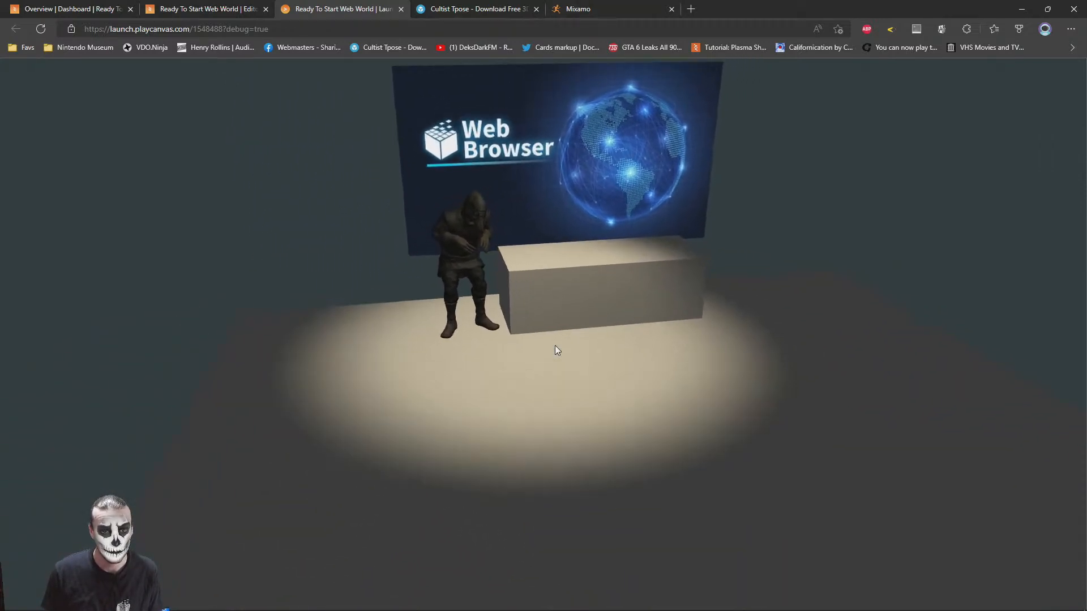
pyautogui.press('w')
pyautogui.press('d')
pyautogui.press('s')
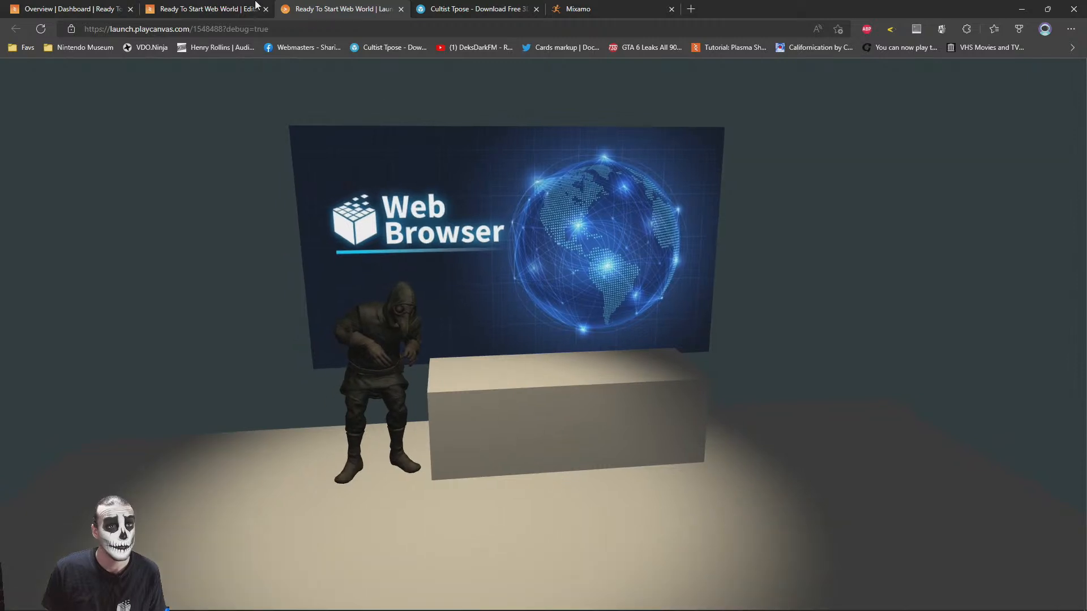
# Return to the editor, select the Spot Light above the box and enable its shadow casting
pyautogui.click(254, 6)
pyautogui.scroll(-6, 561, 242)
pyautogui.moveTo(562, 242); pyautogui.dragTo(681, 242)
pyautogui.moveTo(347, 181); pyautogui.dragTo(428, 160, button='middle')
pyautogui.click(771, 241)
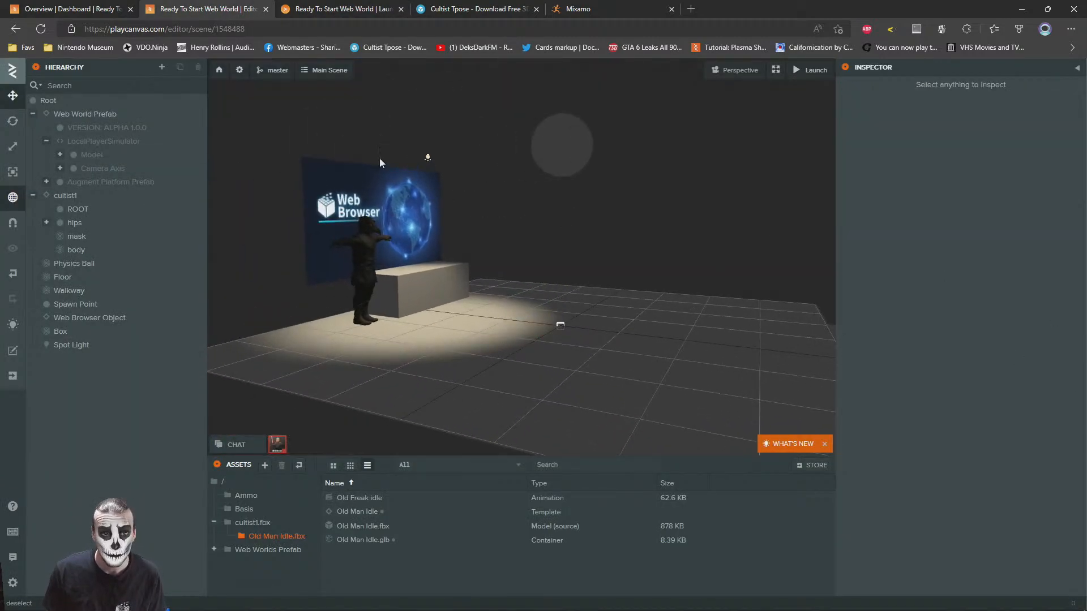
pyautogui.moveTo(578, 249); pyautogui.dragTo(560, 218, button='right')
pyautogui.scroll(5, 560, 217)
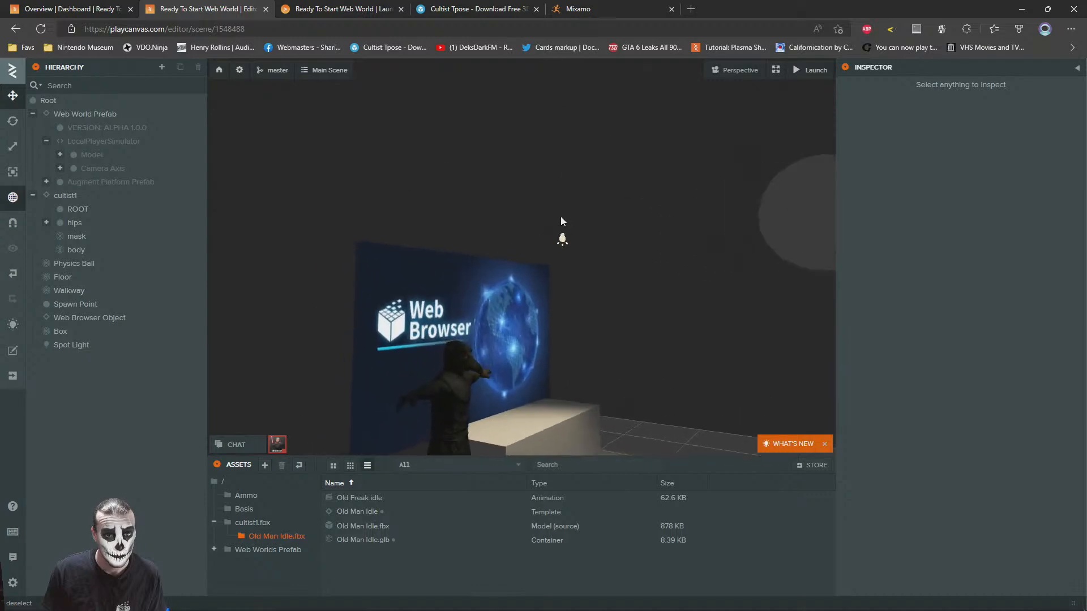
pyautogui.click(595, 236)
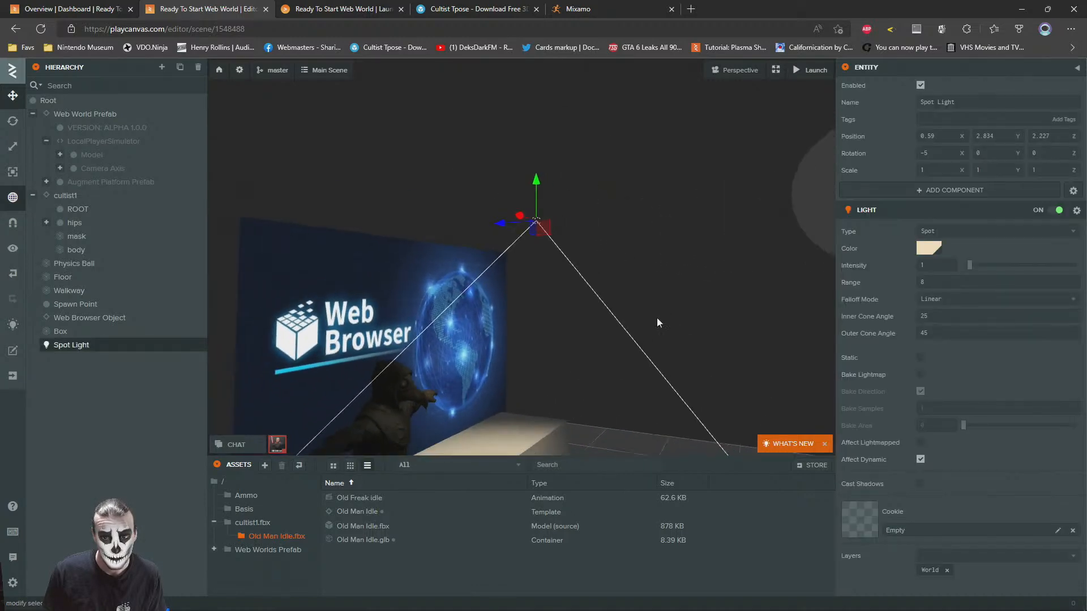
pyautogui.click(920, 483)
# Raise the Spot Light above the counter to about Y 3.634
pyautogui.scroll(5, 547, 291)
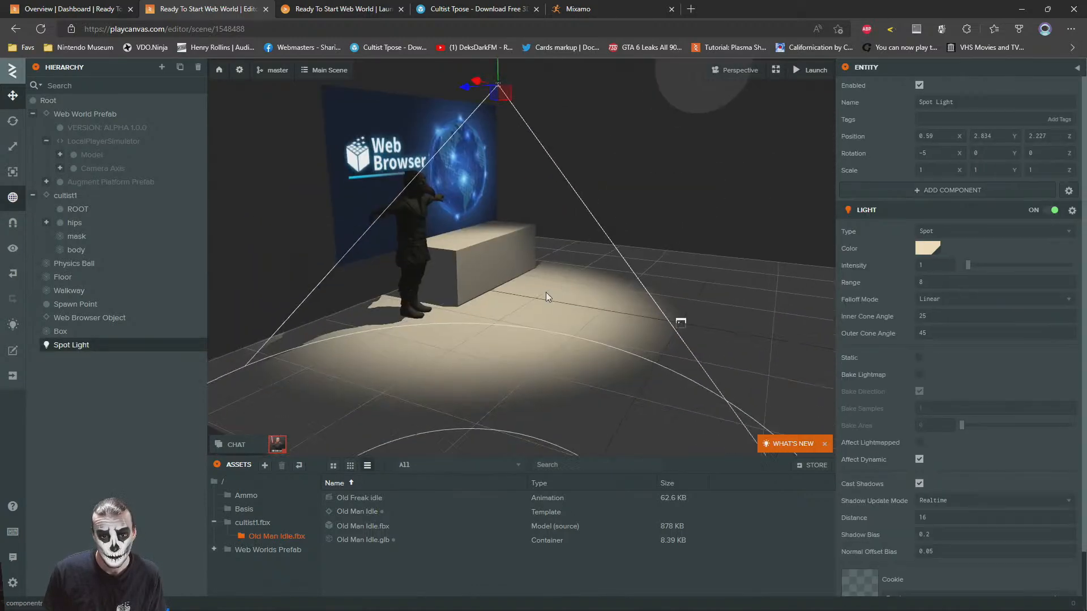
pyautogui.scroll(-5, 409, 200)
pyautogui.moveTo(531, 213); pyautogui.dragTo(538, 147)
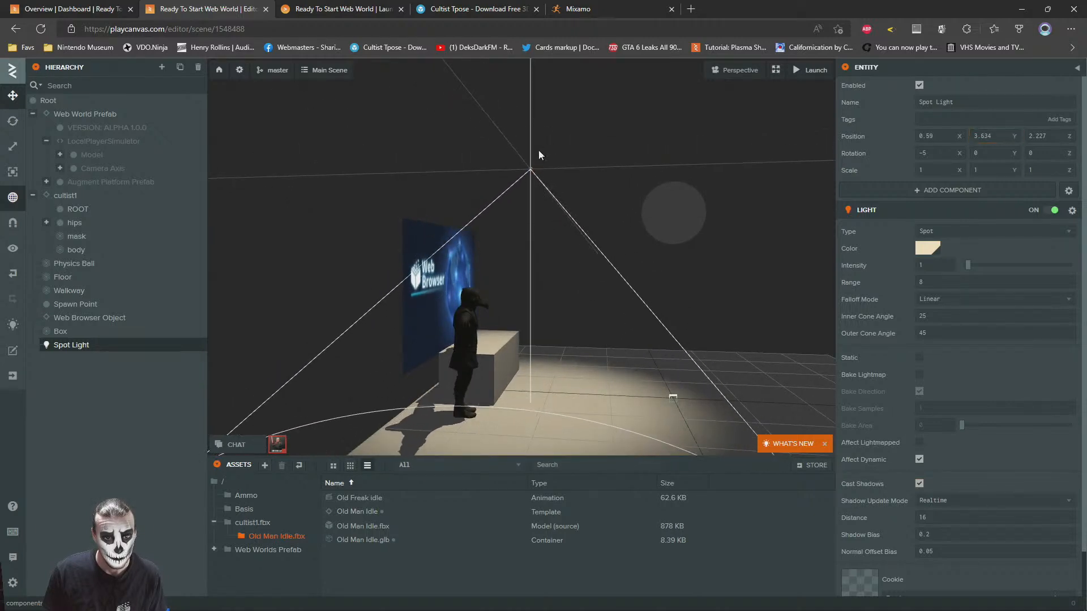
pyautogui.click(588, 151)
pyautogui.scroll(5, 390, 181)
pyautogui.press('w')
pyautogui.moveTo(379, 171); pyautogui.dragTo(436, 155, button='right')
pyautogui.press('s')
# Check the shadows of the cultist and counter up close in the launched scene
pyautogui.click(340, 7)
pyautogui.moveTo(441, 415); pyautogui.dragTo(553, 356)
pyautogui.press('w')
pyautogui.press('a')
pyautogui.press('a')
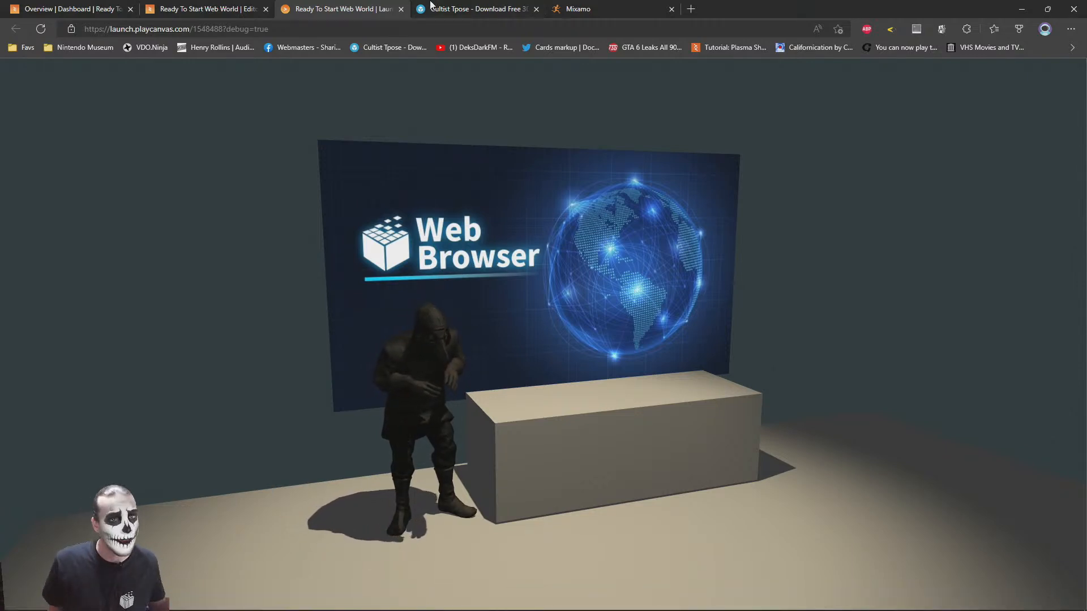
# Review the Cultist Tpose model page on Sketchfab, including its details and suggested models, and open its creator's profile
pyautogui.hotkey('ctrl', 'Tab')
pyautogui.scroll(-3, 655, 529)
pyautogui.scroll(3, 359, 66)
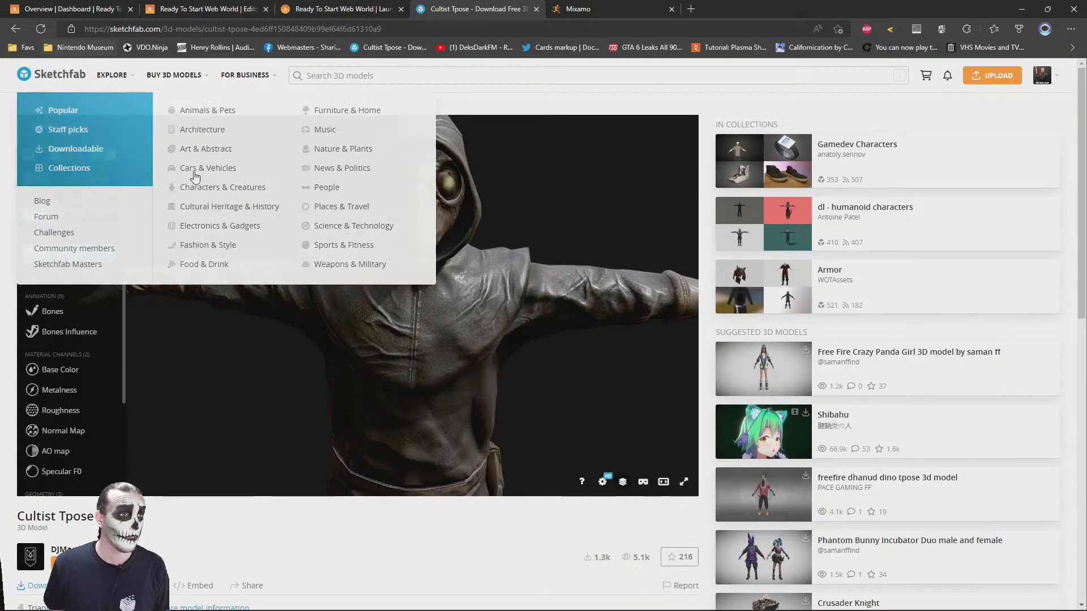
pyautogui.scroll(-3, 808, 461)
pyautogui.scroll(3, 652, 514)
pyautogui.scroll(-3, 581, 530)
pyautogui.scroll(-6, 580, 531)
pyautogui.scroll(1, 308, 381)
pyautogui.scroll(-2, 715, 464)
pyautogui.scroll(10, 704, 476)
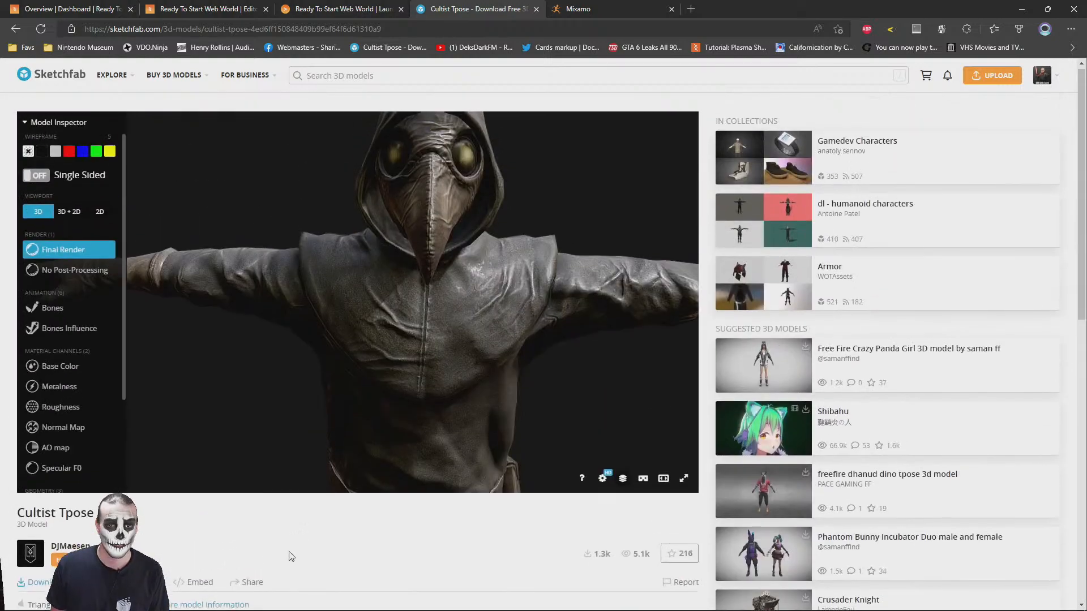
pyautogui.scroll(-3, 449, 557)
pyautogui.scroll(3, 833, 432)
pyautogui.scroll(-2, 884, 528)
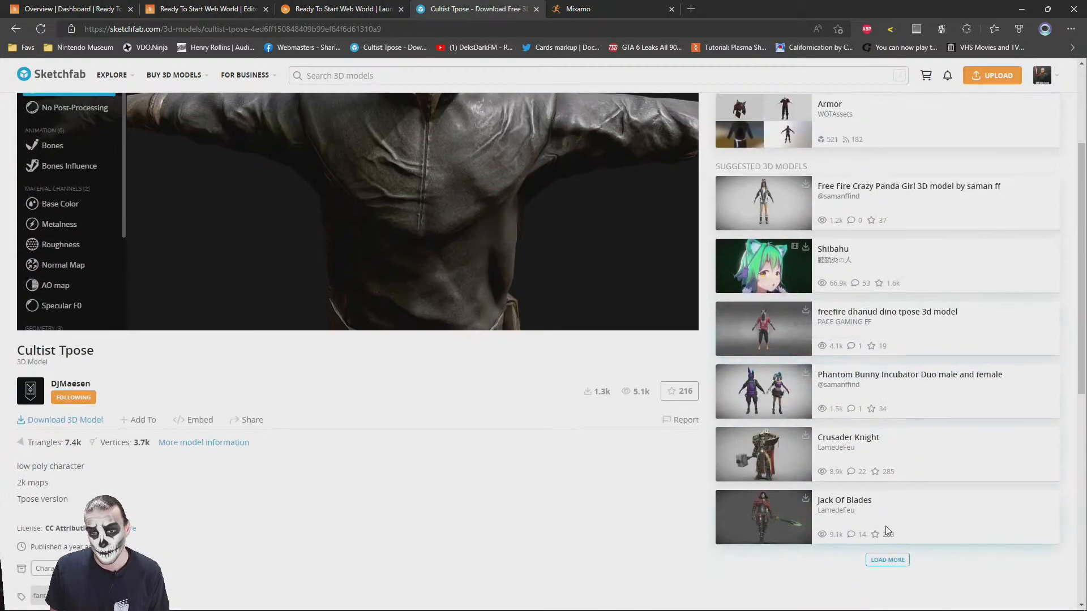
pyautogui.scroll(-2, 884, 563)
pyautogui.scroll(-4, 840, 436)
pyautogui.scroll(4, 585, 389)
pyautogui.scroll(5, 456, 357)
pyautogui.scroll(3, 274, 318)
pyautogui.scroll(-5, 275, 317)
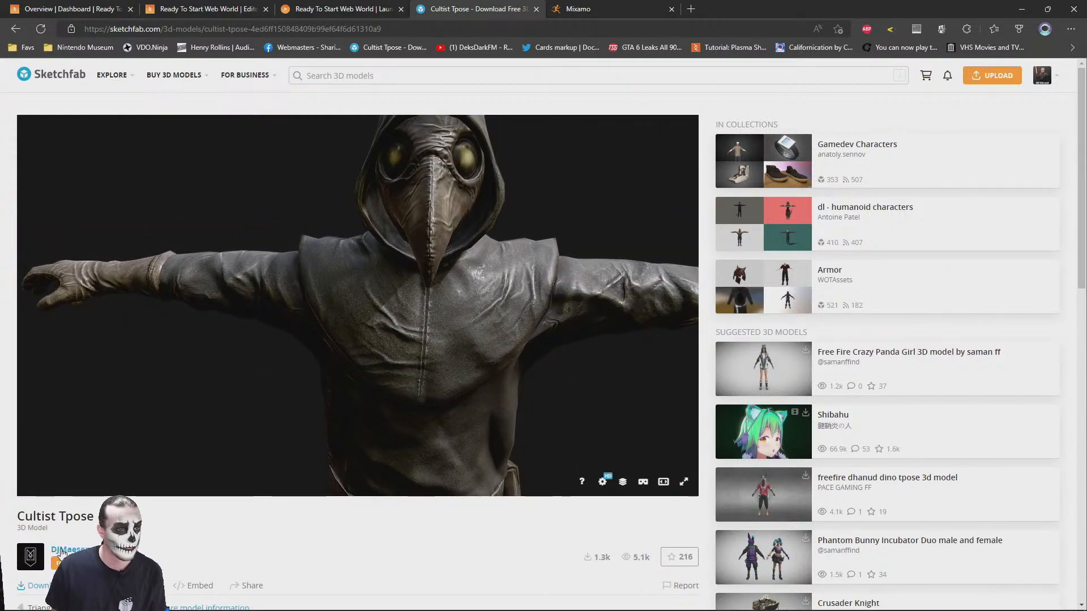
pyautogui.click(85, 547)
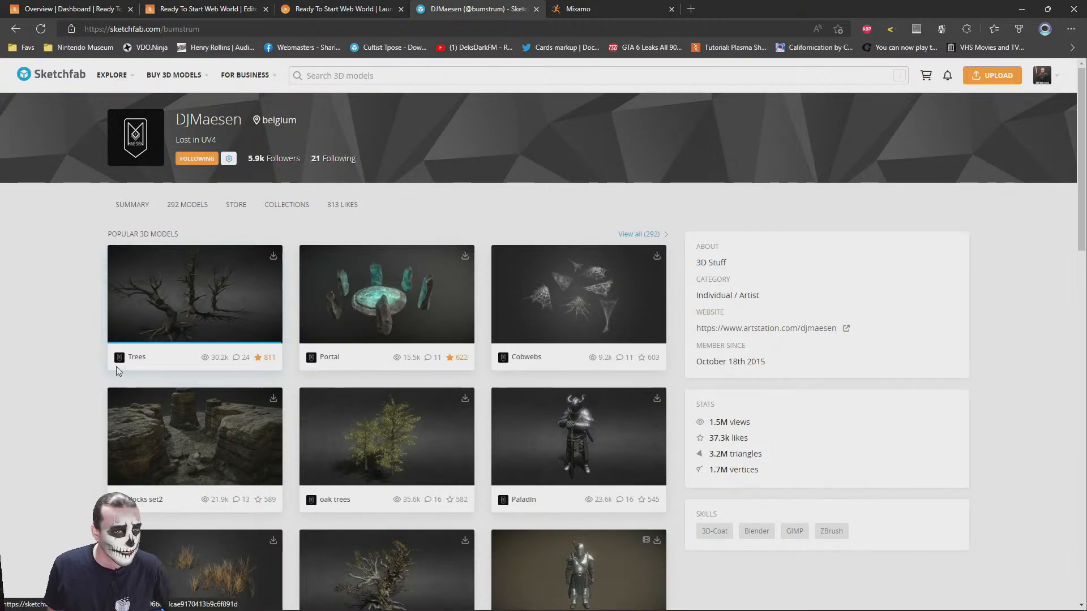
# Look through the creator's popular 3D models on the Sketchfab profile page
pyautogui.scroll(-5, 74, 460)
pyautogui.scroll(-15, 74, 459)
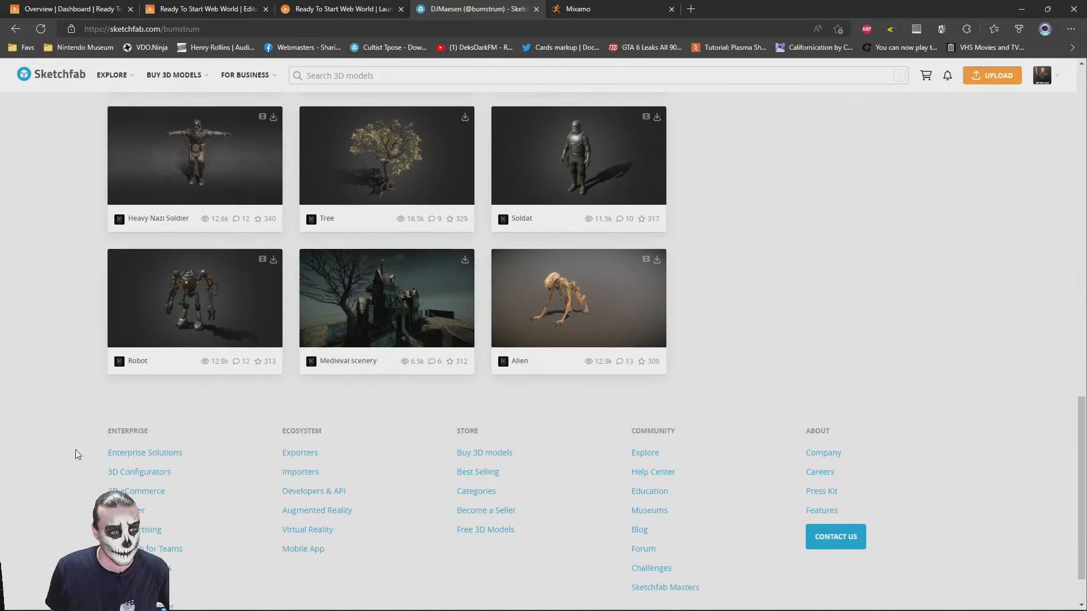
pyautogui.scroll(3, 75, 450)
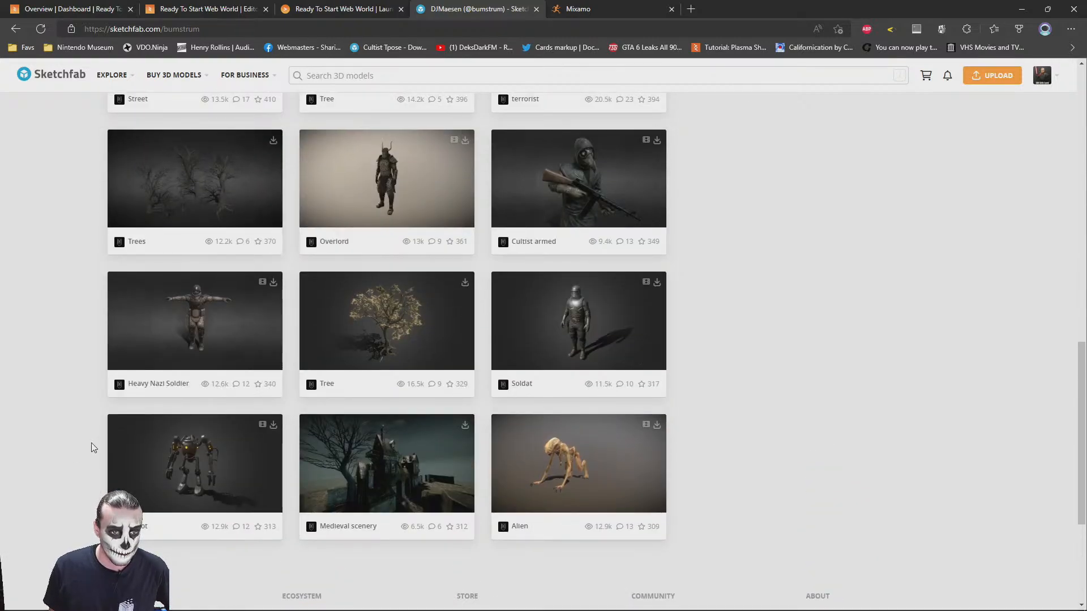
pyautogui.scroll(10, 779, 459)
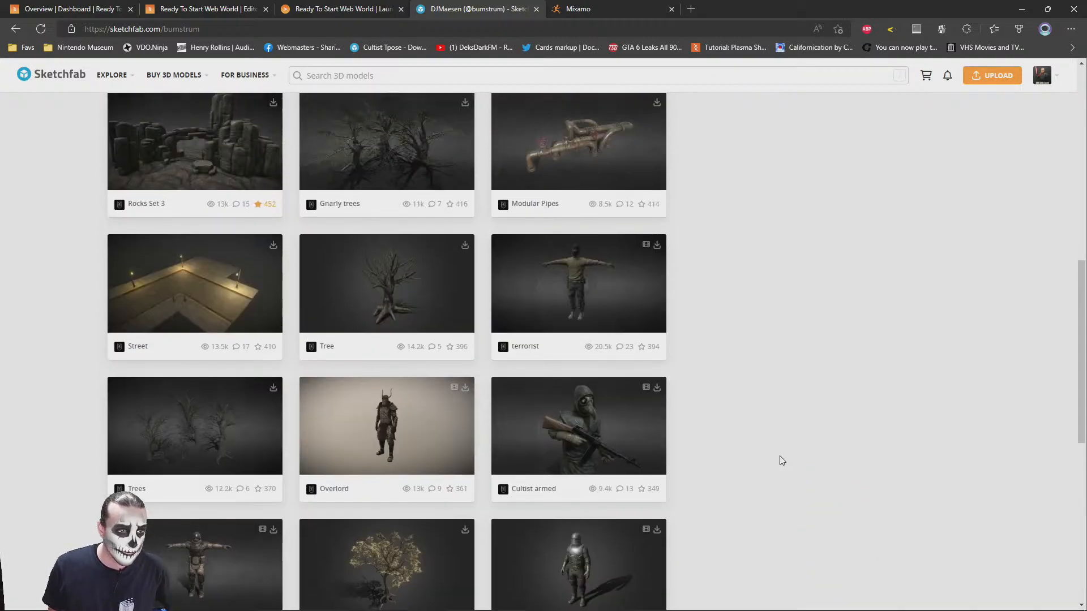
pyautogui.scroll(3, 779, 460)
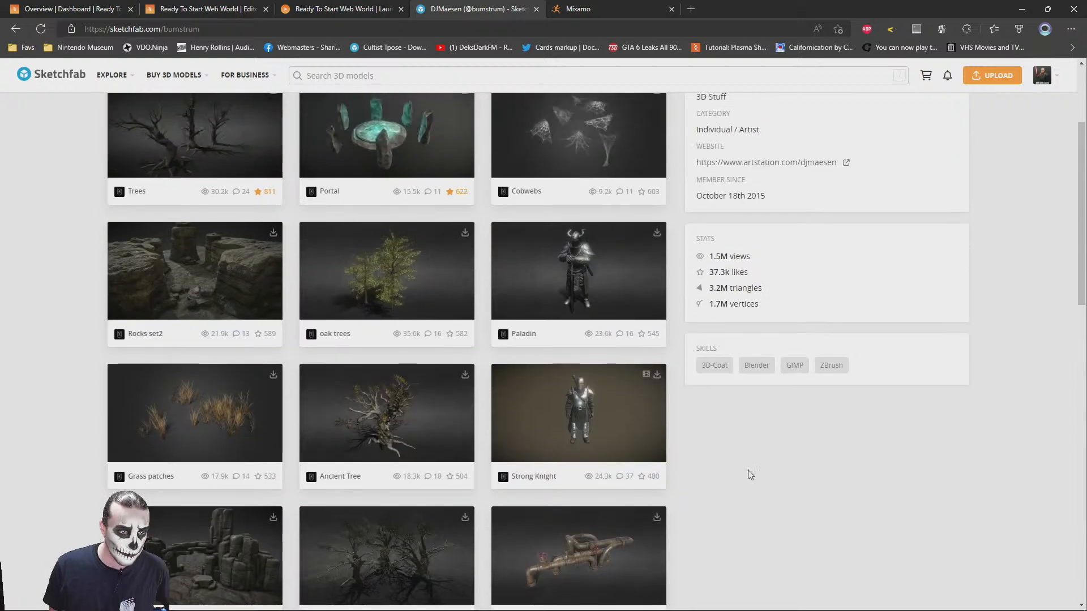
pyautogui.scroll(2, 765, 524)
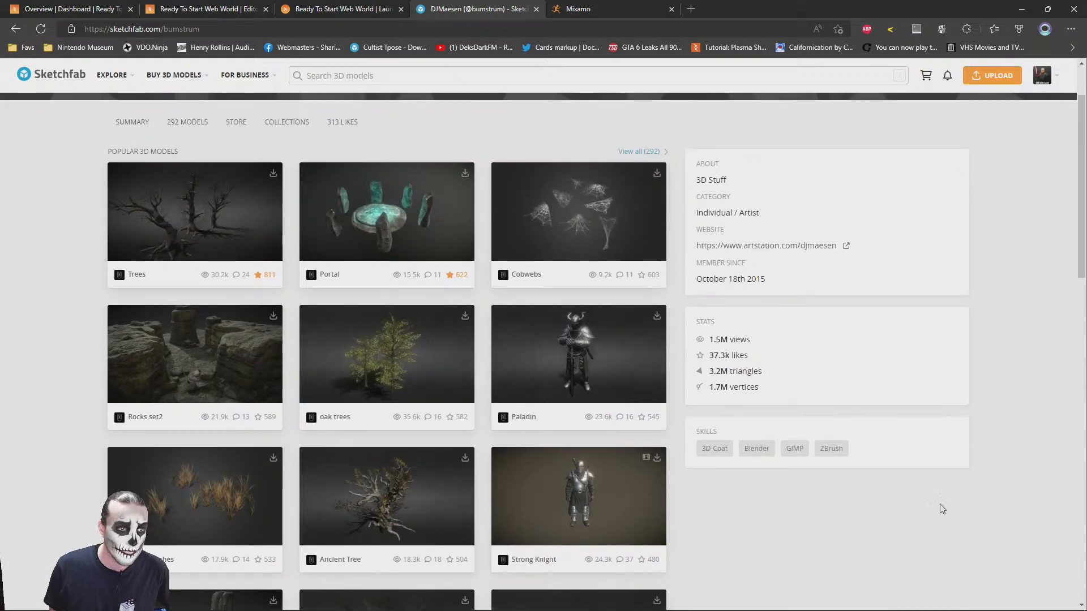
pyautogui.scroll(-12, 785, 496)
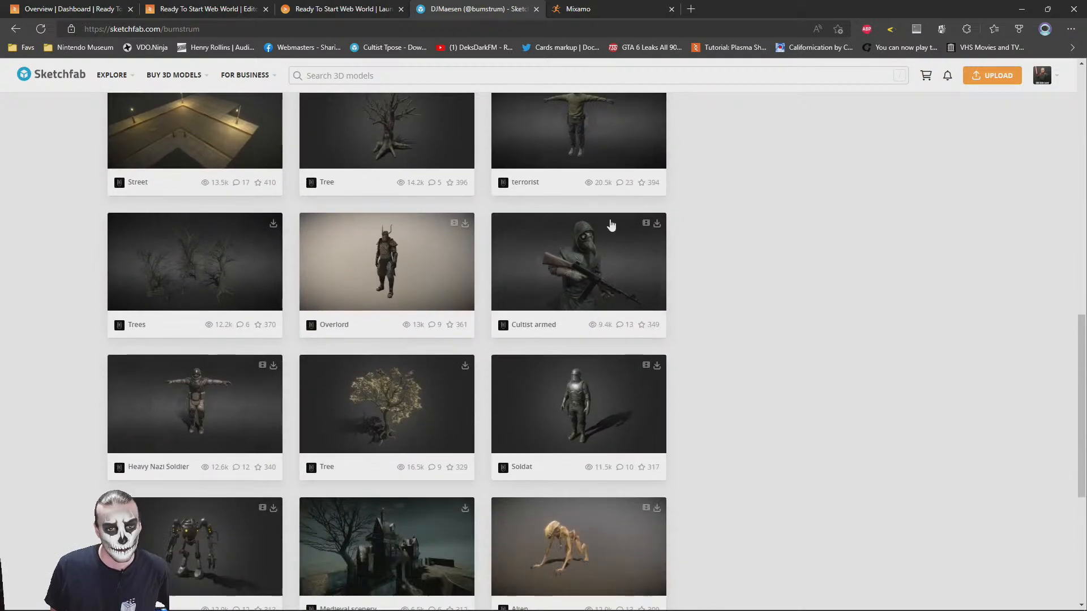
# Search Sketchfab for downloadable "merchant" models and open the Merchant's Table result in a separate browser tab
pyautogui.click(365, 70)
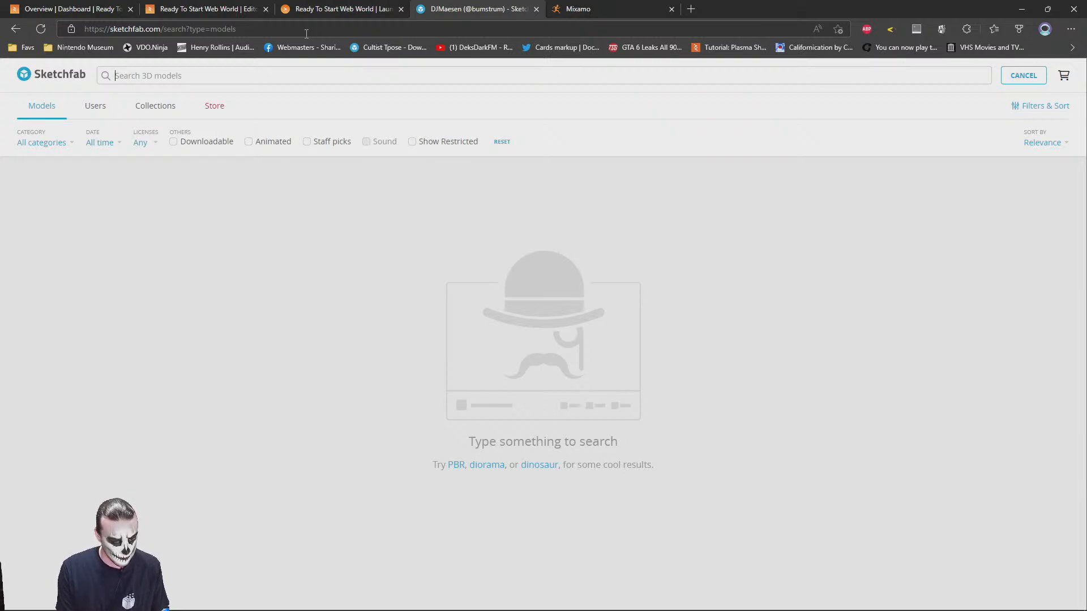
pyautogui.write('merchant')
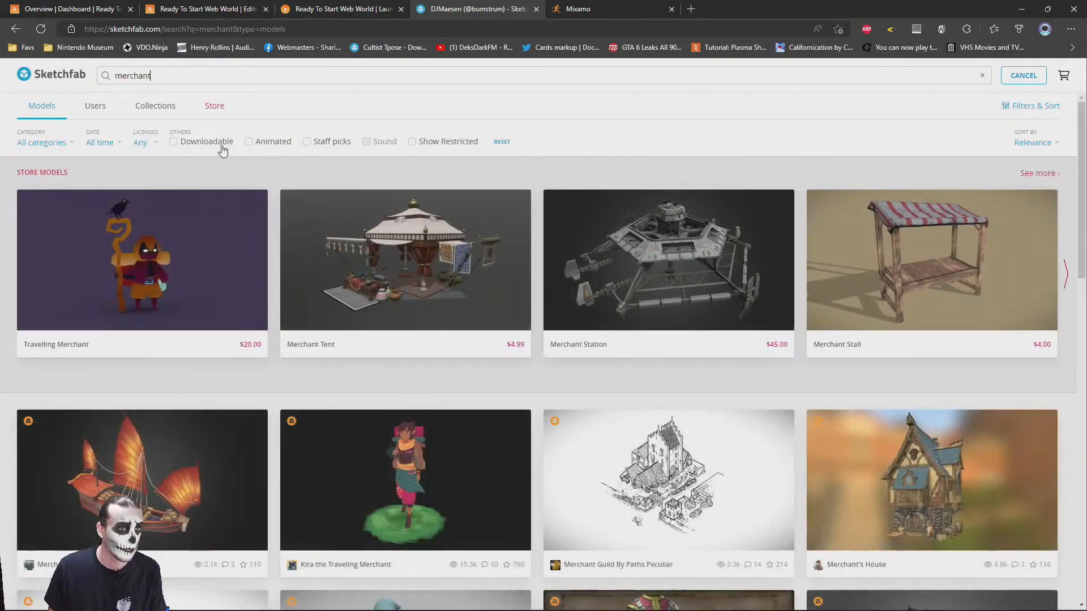
pyautogui.click(218, 142)
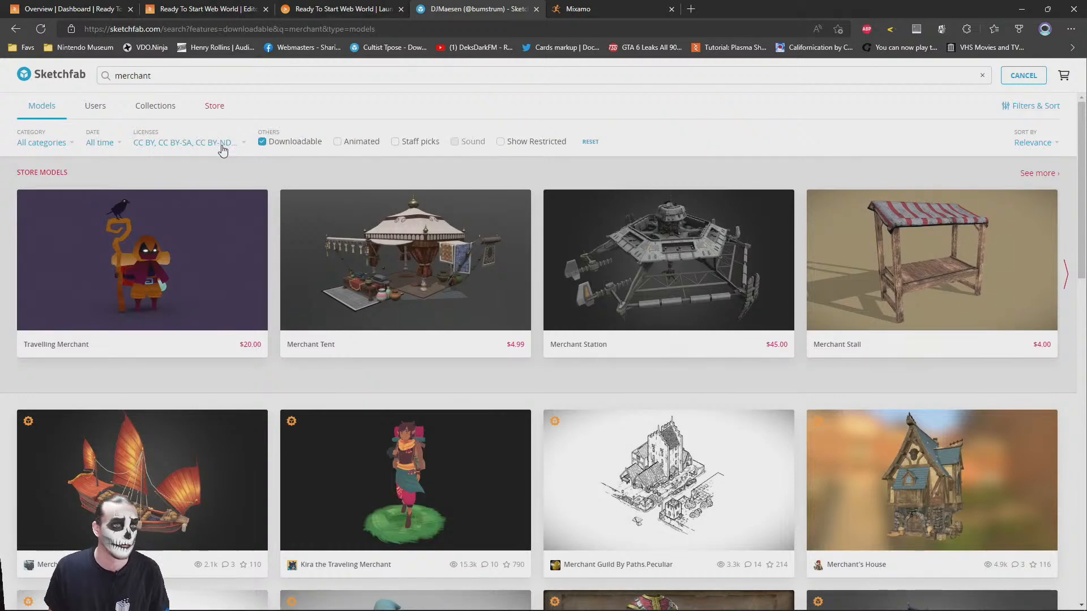
pyautogui.scroll(-4, 515, 340)
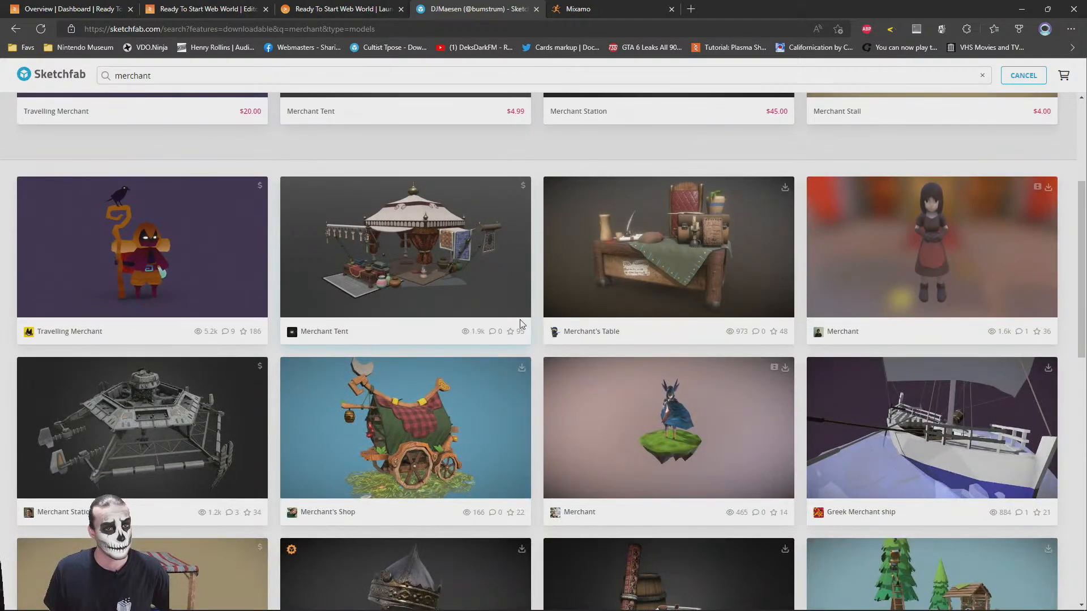
pyautogui.scroll(2, 521, 323)
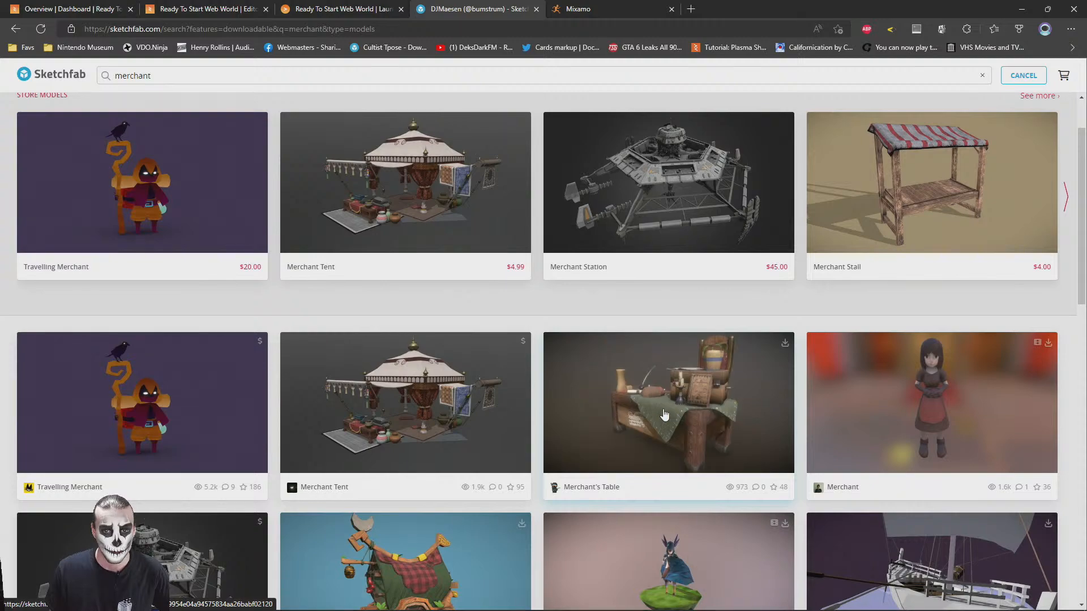
pyautogui.scroll(2, 663, 415)
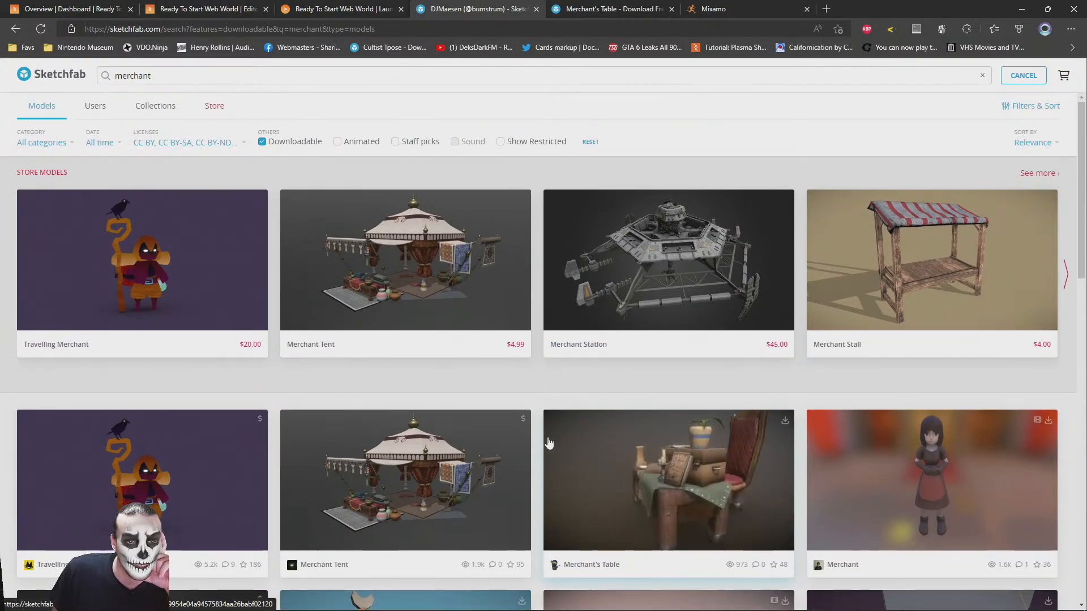
# Browse far down the downloadable merchant search results for other models suited to the scene
pyautogui.scroll(-10, 553, 439)
pyautogui.scroll(-3, 541, 467)
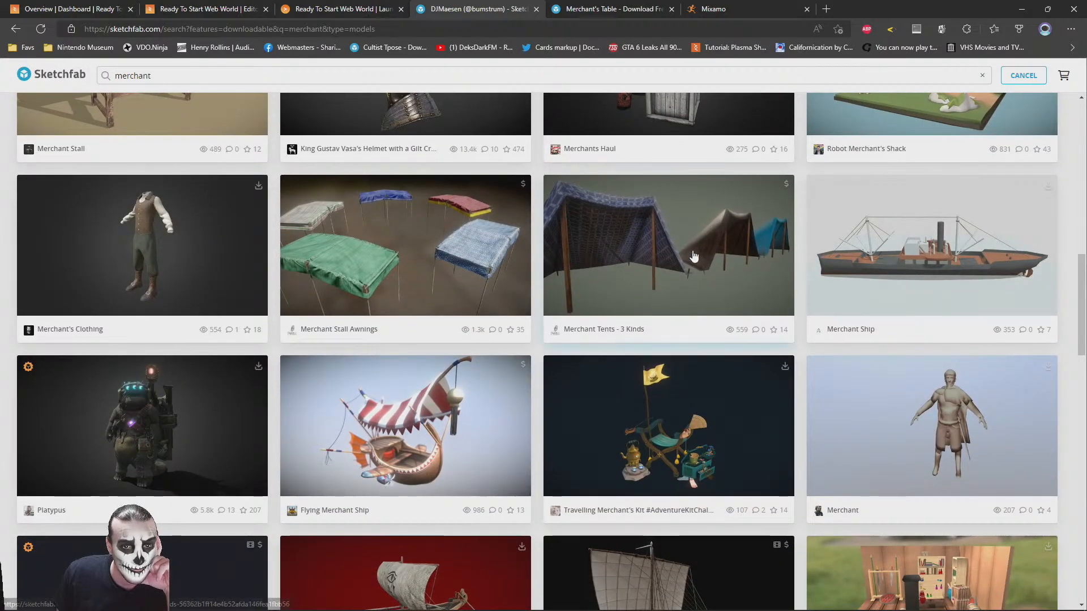
pyautogui.scroll(-1, 552, 485)
pyautogui.scroll(-1, 553, 484)
pyautogui.scroll(-2, 553, 485)
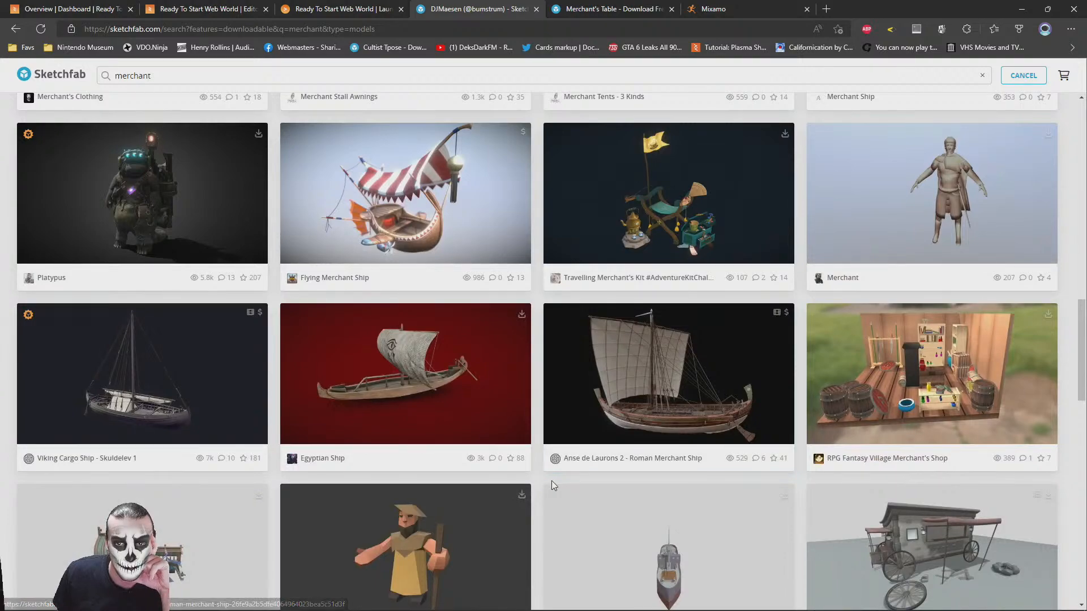
pyautogui.scroll(-1, 553, 485)
pyautogui.scroll(1, 553, 486)
pyautogui.scroll(-10, 1082, 315)
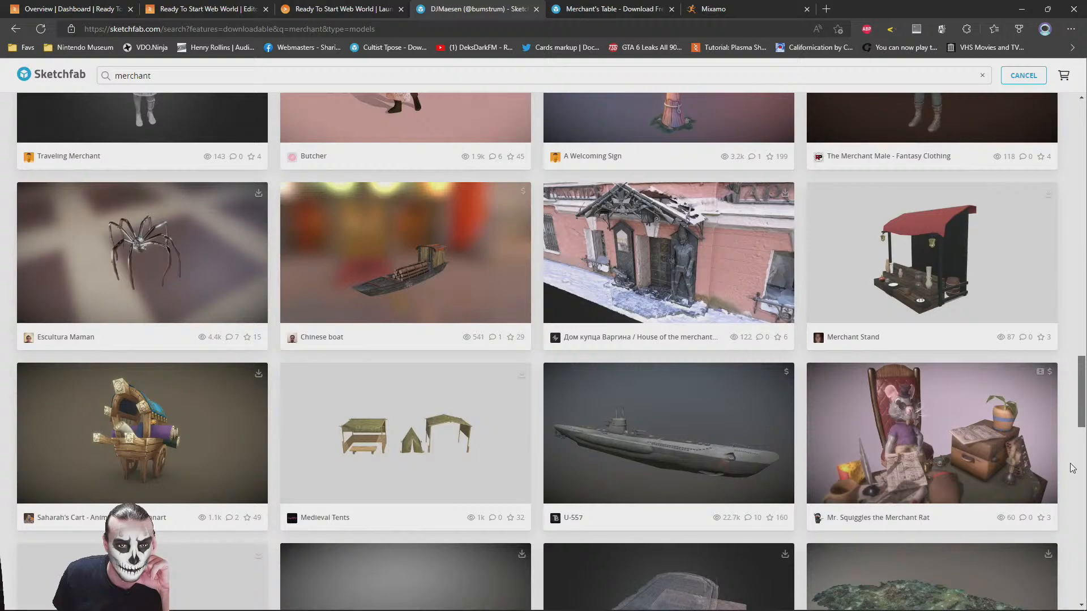
pyautogui.scroll(-6, 1071, 468)
pyautogui.scroll(-5, 1079, 538)
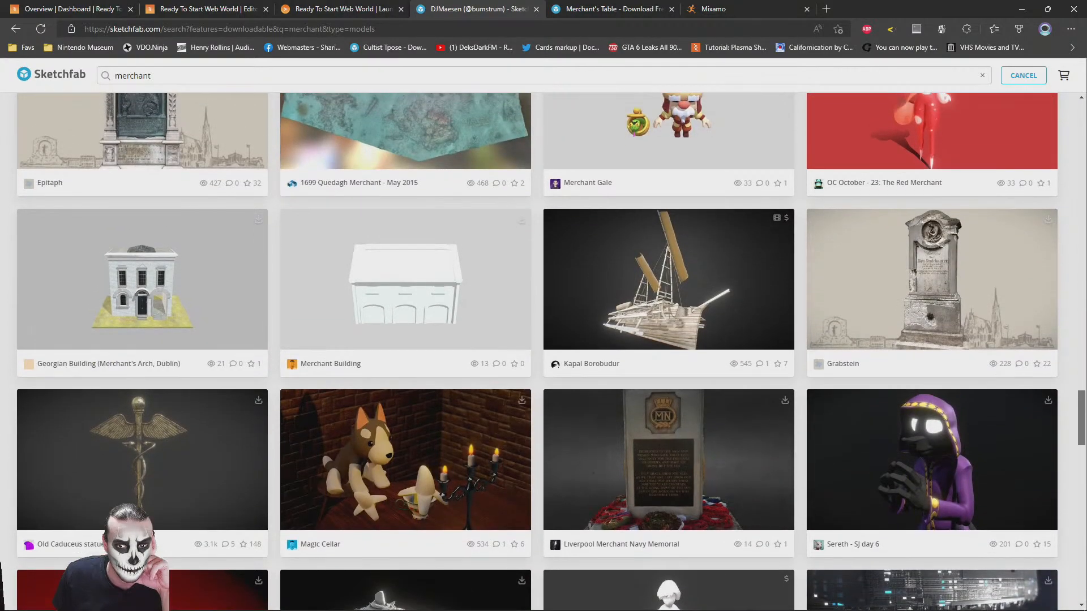
pyautogui.scroll(-3, 1082, 583)
pyautogui.scroll(-3, 536, 351)
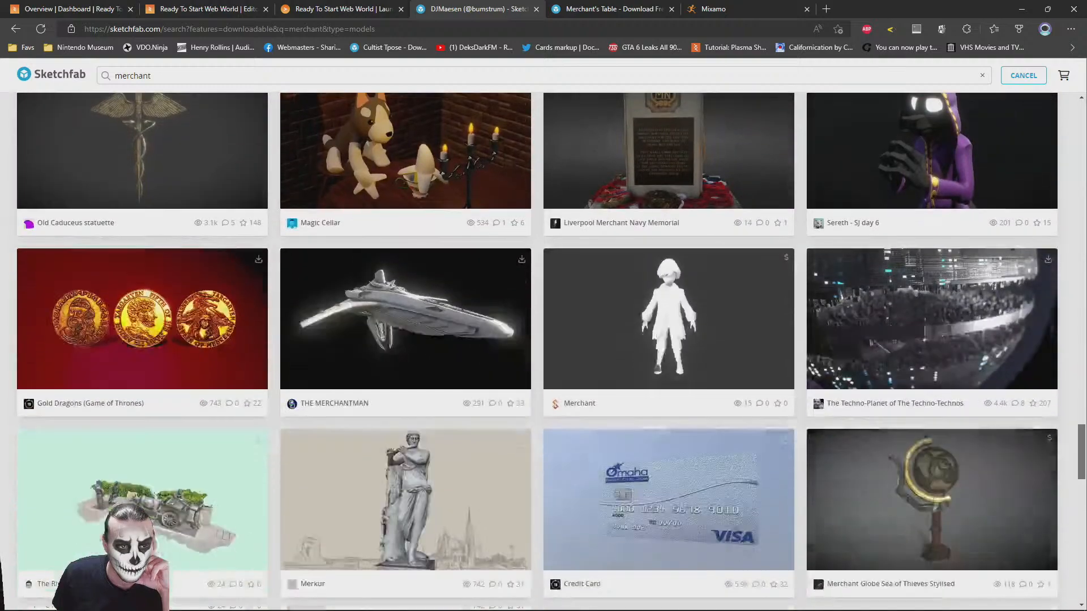
pyautogui.scroll(-14, 475, 480)
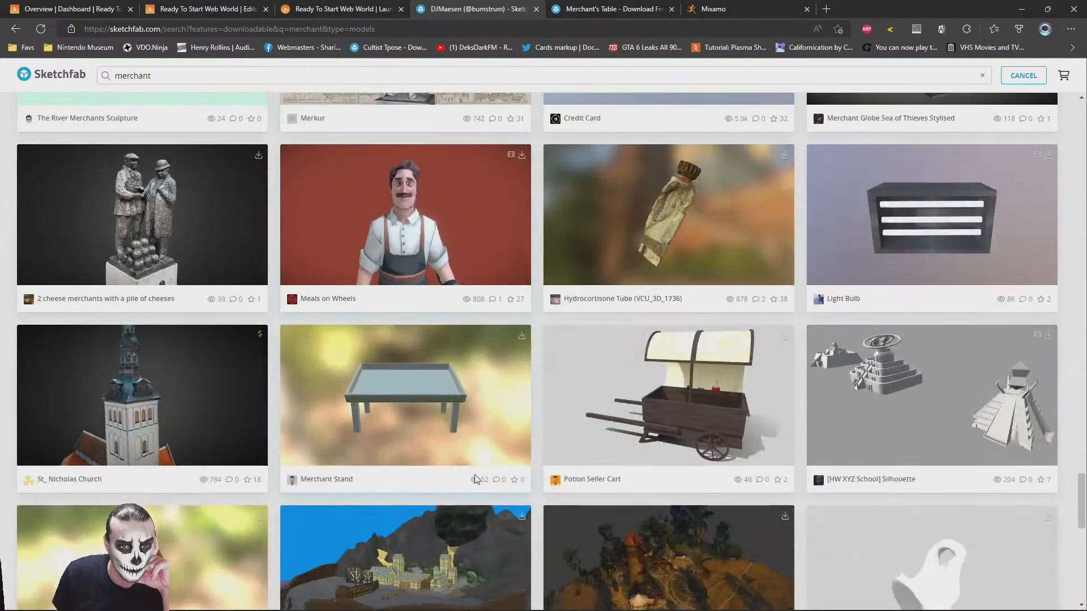
pyautogui.scroll(-6, 475, 480)
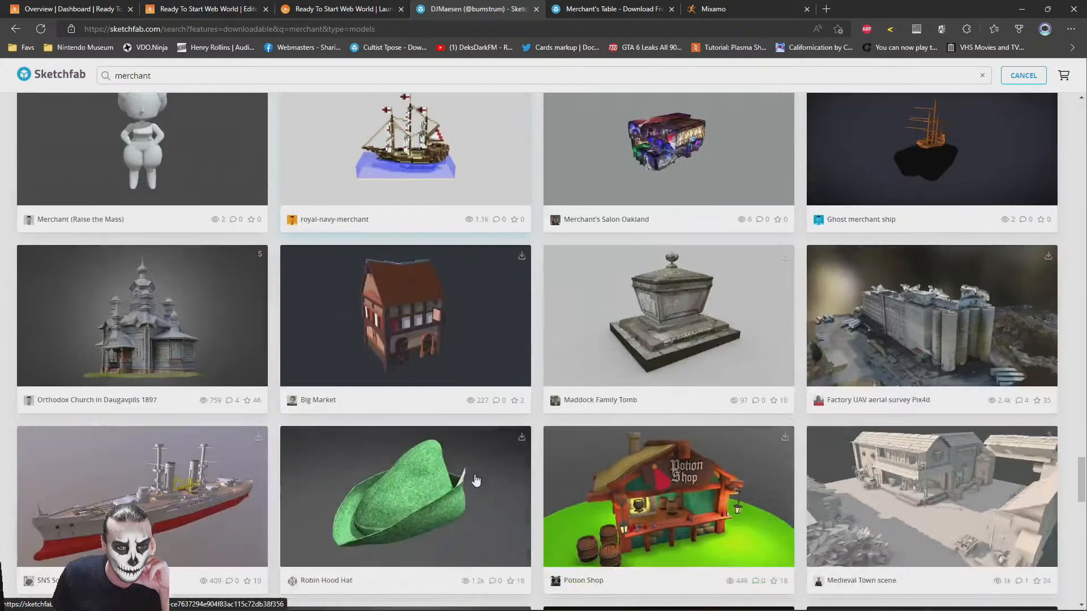
pyautogui.scroll(-6, 475, 480)
pyautogui.scroll(-6, 475, 480)
pyautogui.scroll(8, 476, 480)
pyautogui.scroll(-12, 475, 480)
pyautogui.scroll(20, 476, 480)
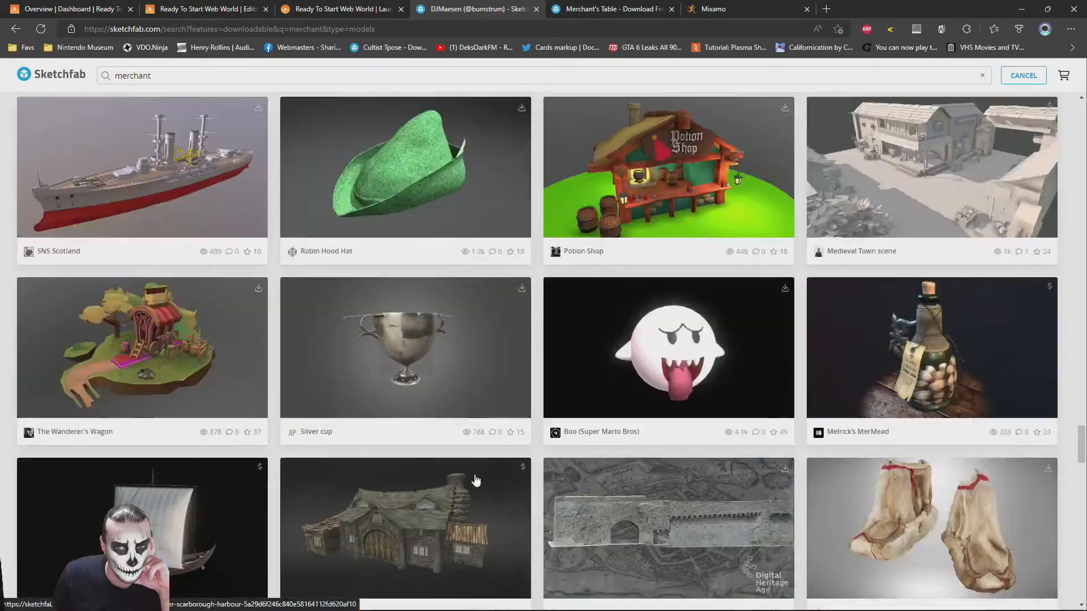
pyautogui.scroll(-6, 475, 480)
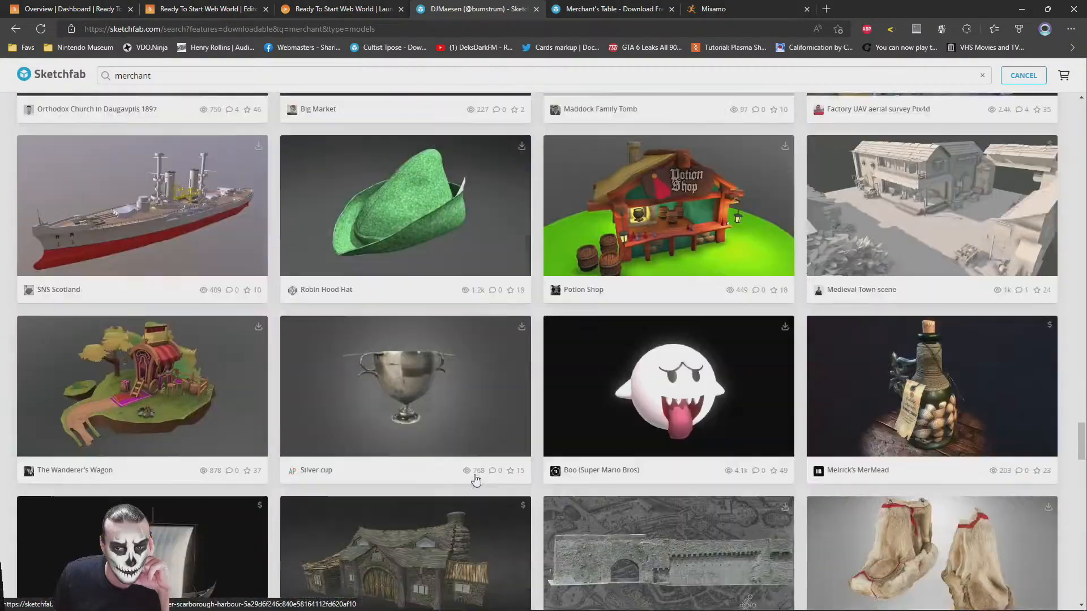
pyautogui.scroll(-15, 557, 346)
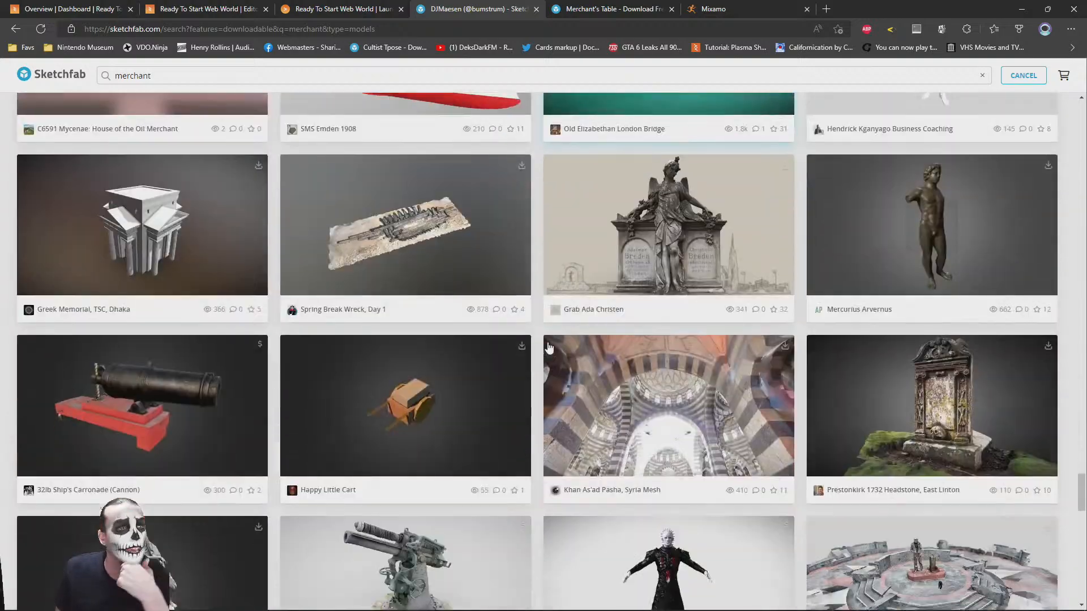
pyautogui.scroll(-10, 402, 347)
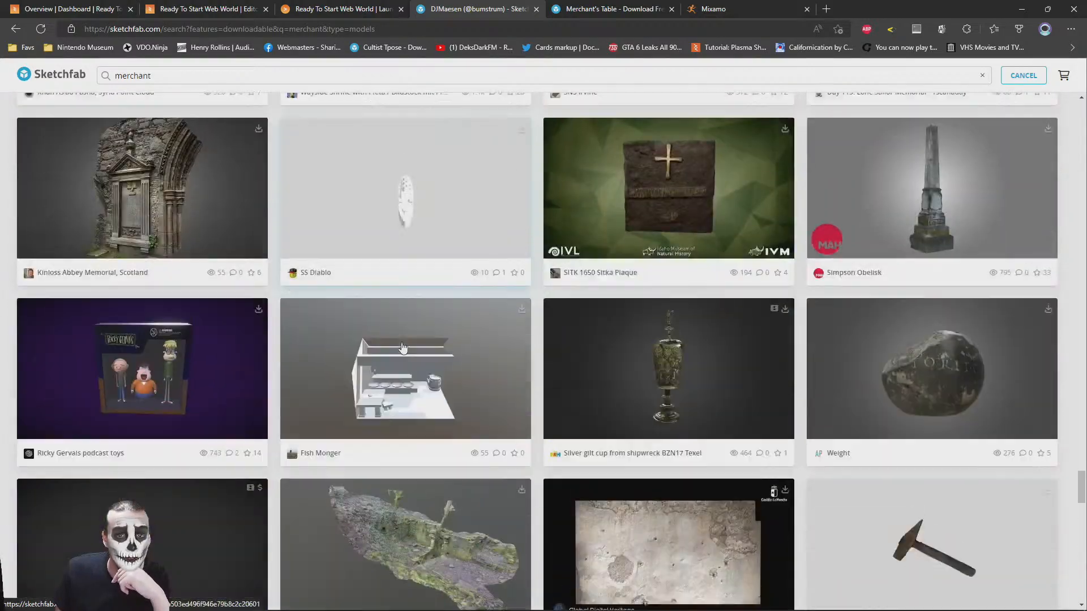
pyautogui.scroll(-10, 402, 346)
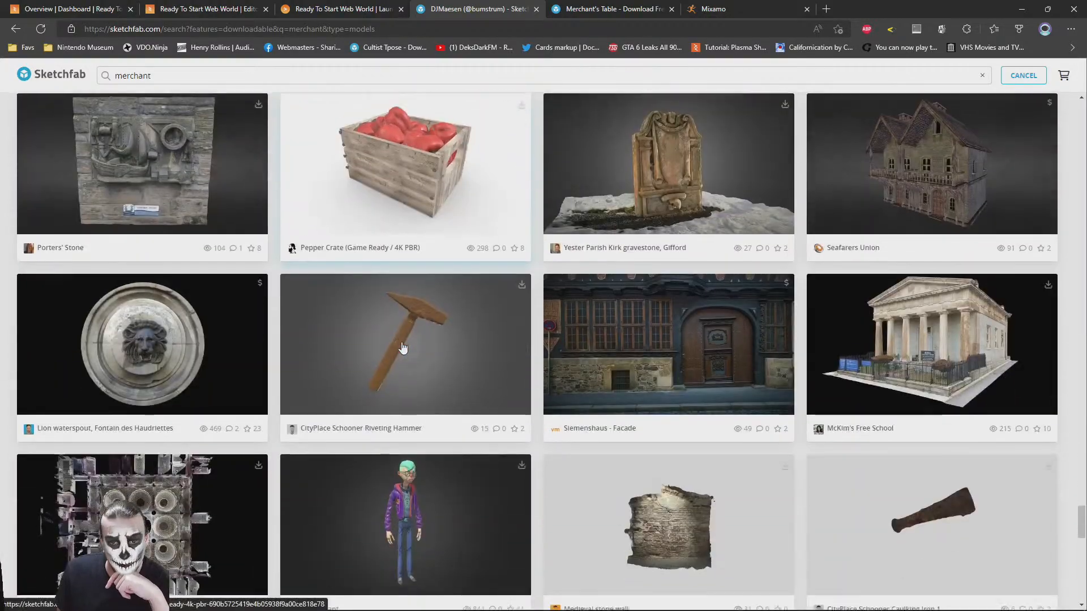
pyautogui.scroll(-15, 403, 348)
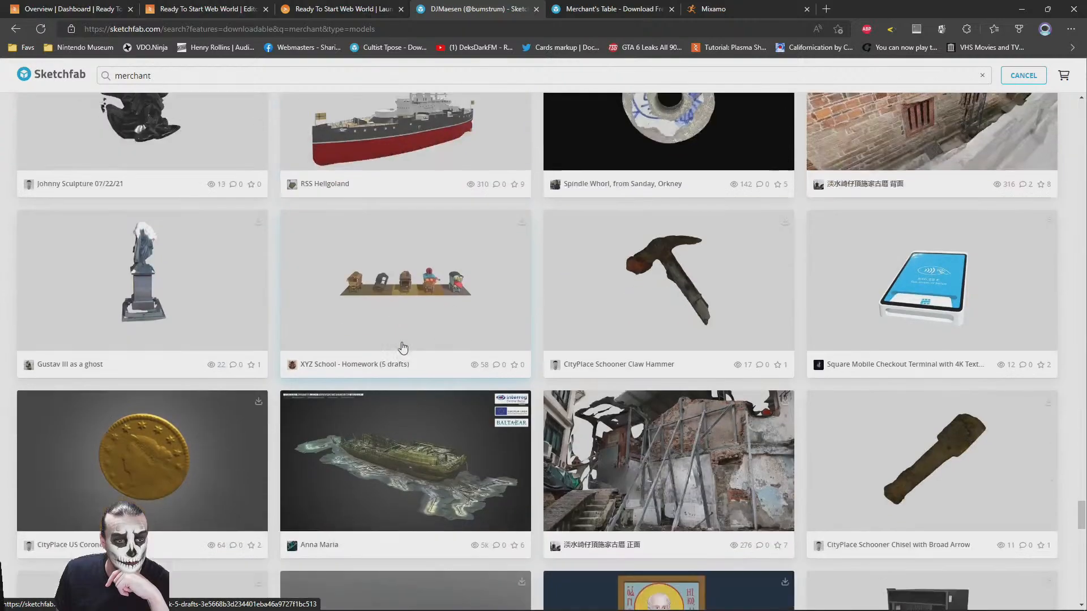
pyautogui.scroll(-10, 403, 347)
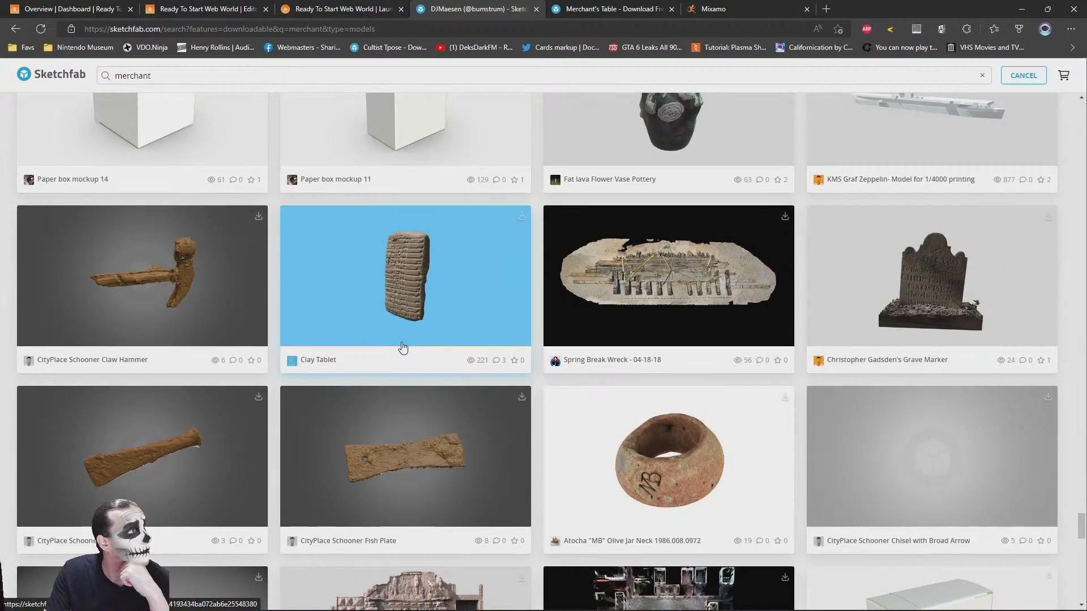
pyautogui.scroll(-8, 402, 348)
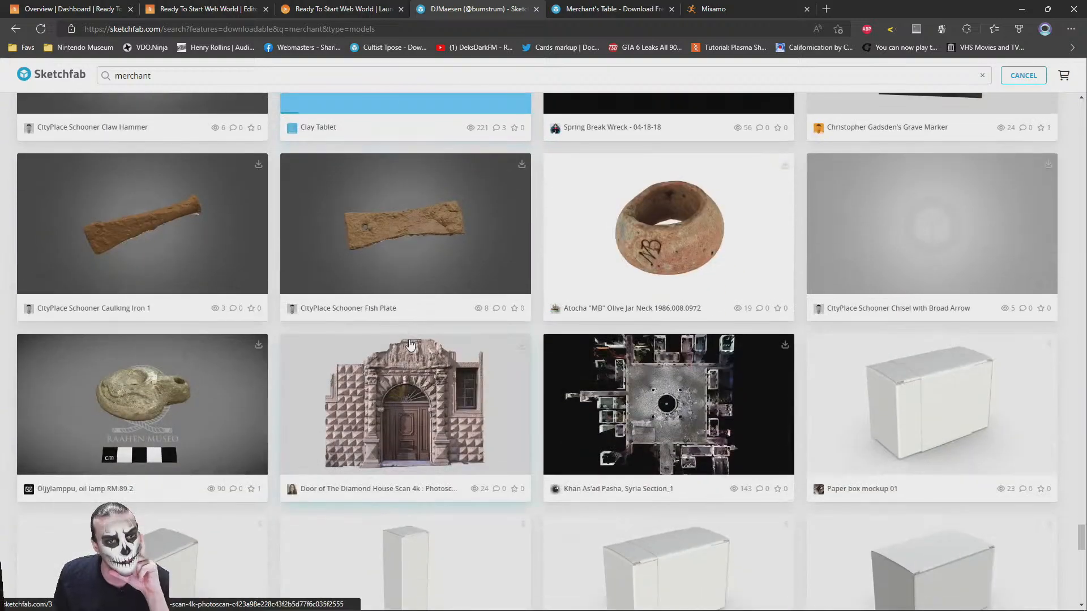
pyautogui.scroll(-12, 410, 345)
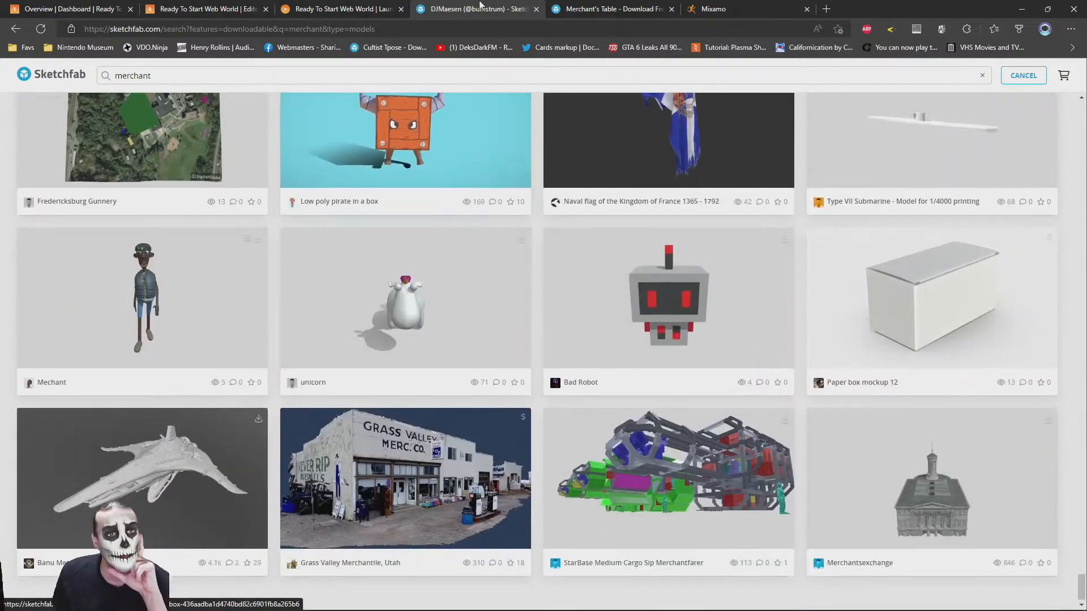
# Switch to the Merchant's Table model page and read its description, polygon and license details
pyautogui.click(611, 9)
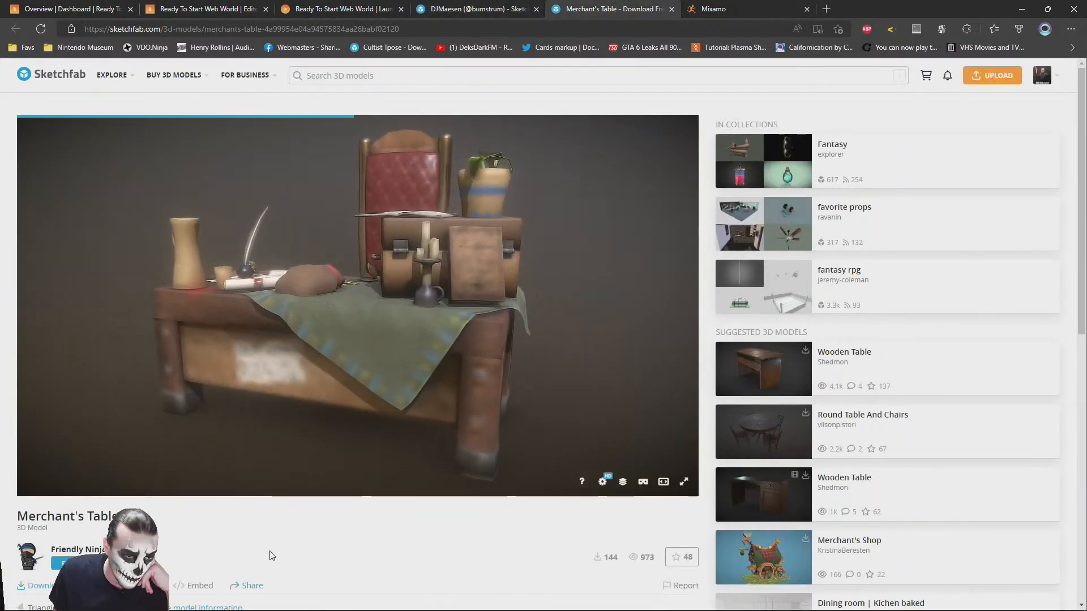
pyautogui.scroll(-3, 270, 556)
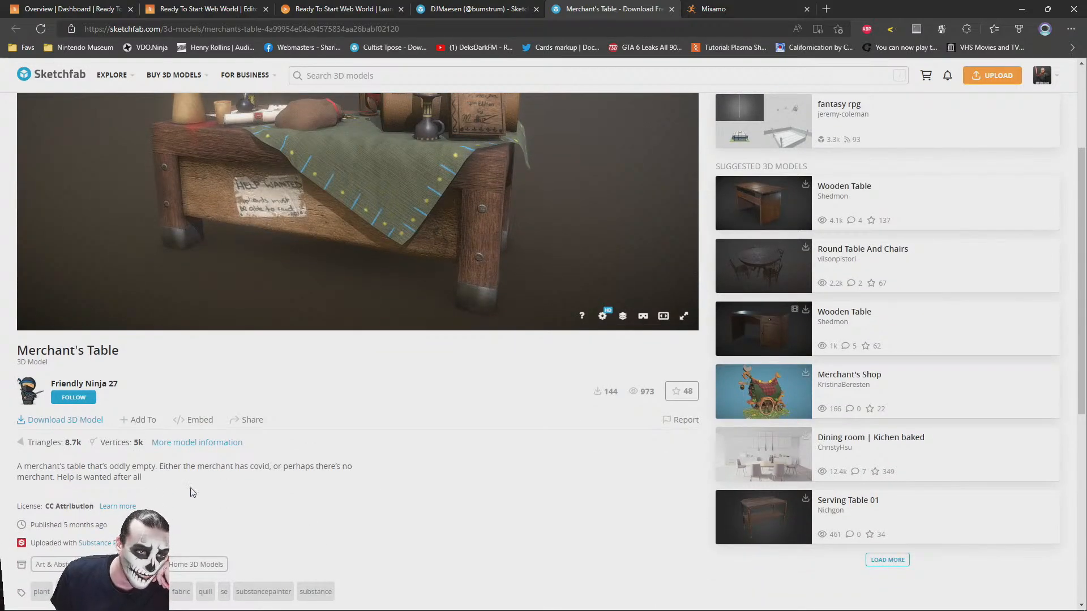
pyautogui.scroll(2, 388, 464)
# Show the Merchant's Table as Wireframe in the Model Inspector and examine the mesh of the tabletop objects up close
pyautogui.click(624, 400)
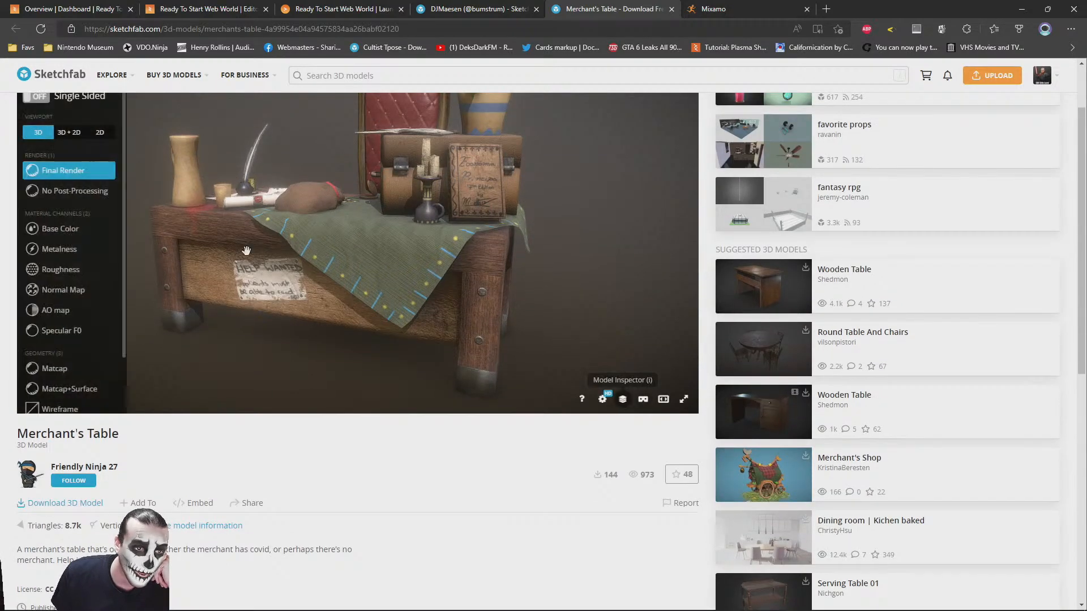
pyautogui.click(67, 343)
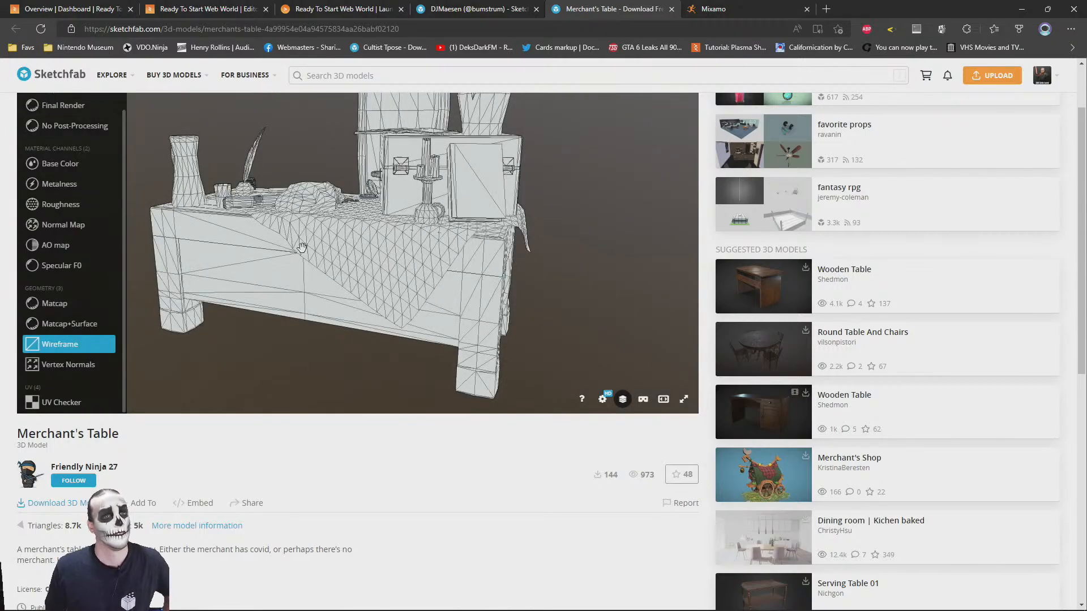
pyautogui.moveTo(403, 142); pyautogui.dragTo(450, 262, button='right')
pyautogui.scroll(2, 450, 262)
pyautogui.moveTo(450, 262); pyautogui.dragTo(408, 243)
pyautogui.moveTo(368, 317); pyautogui.dragTo(358, 212, button='right')
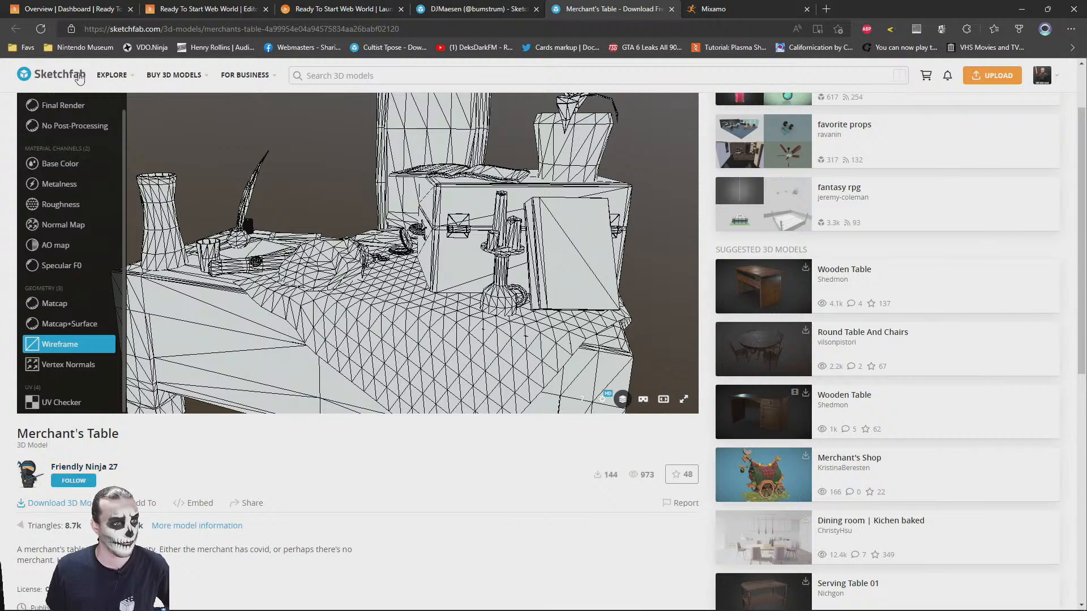
pyautogui.moveTo(453, 226); pyautogui.dragTo(143, 285)
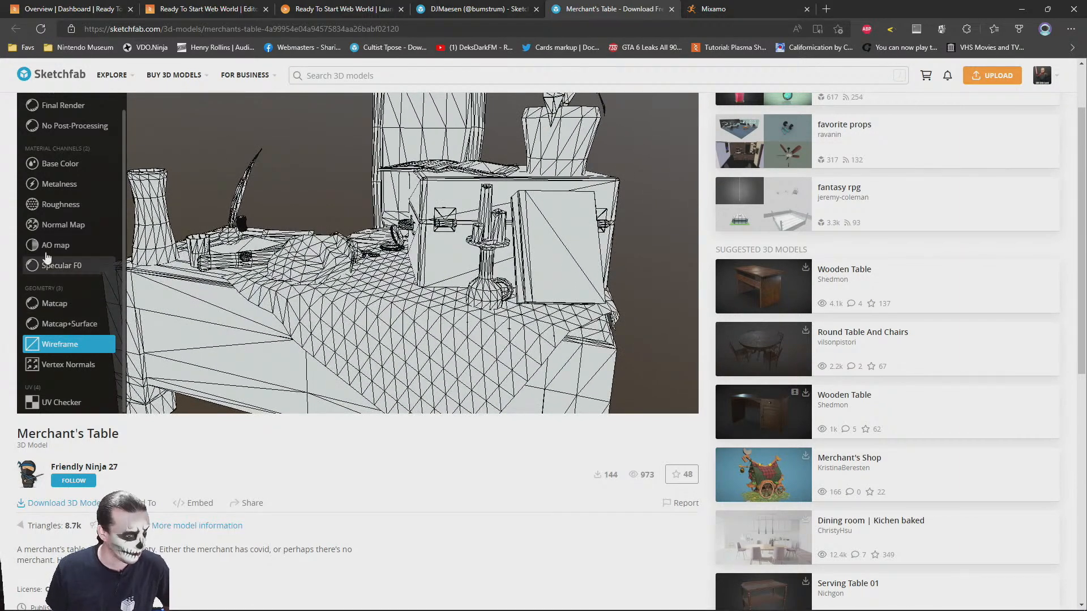
# Return the Merchant's Table to Final Render and examine its textured tabletop and props from near and far
pyautogui.scroll(2, 45, 263)
pyautogui.click(57, 170)
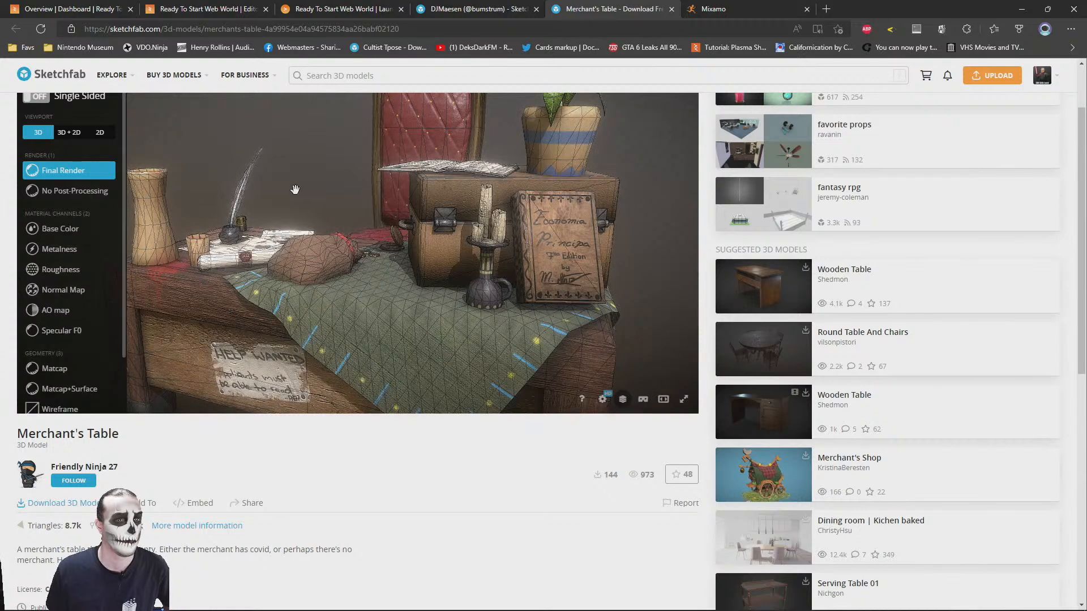
pyautogui.scroll(-2, 422, 227)
pyautogui.moveTo(450, 229); pyautogui.dragTo(418, 258)
pyautogui.scroll(-2, 418, 257)
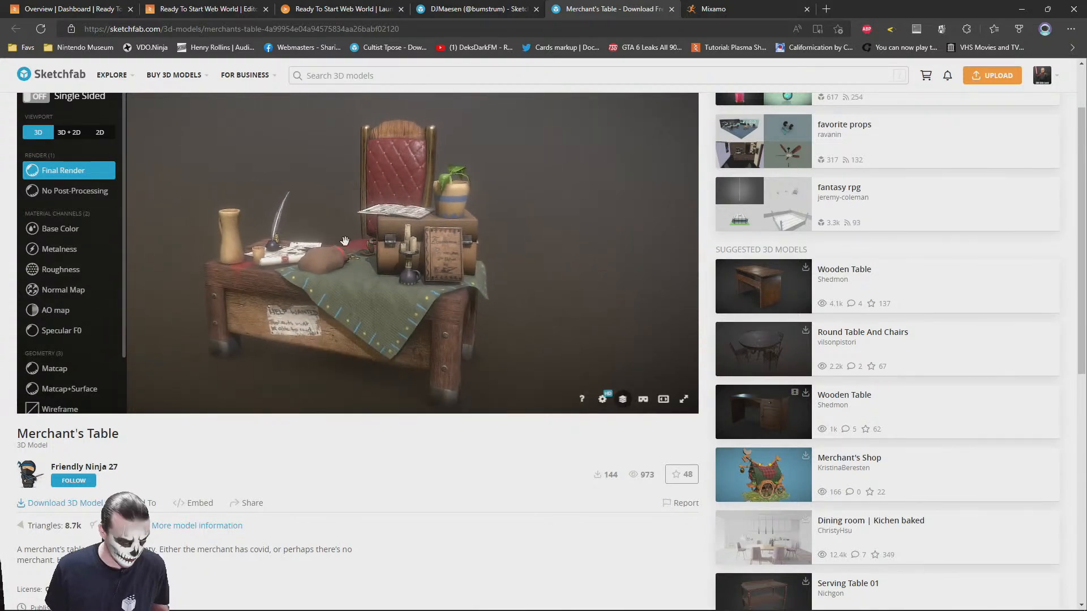
pyautogui.scroll(5, 344, 267)
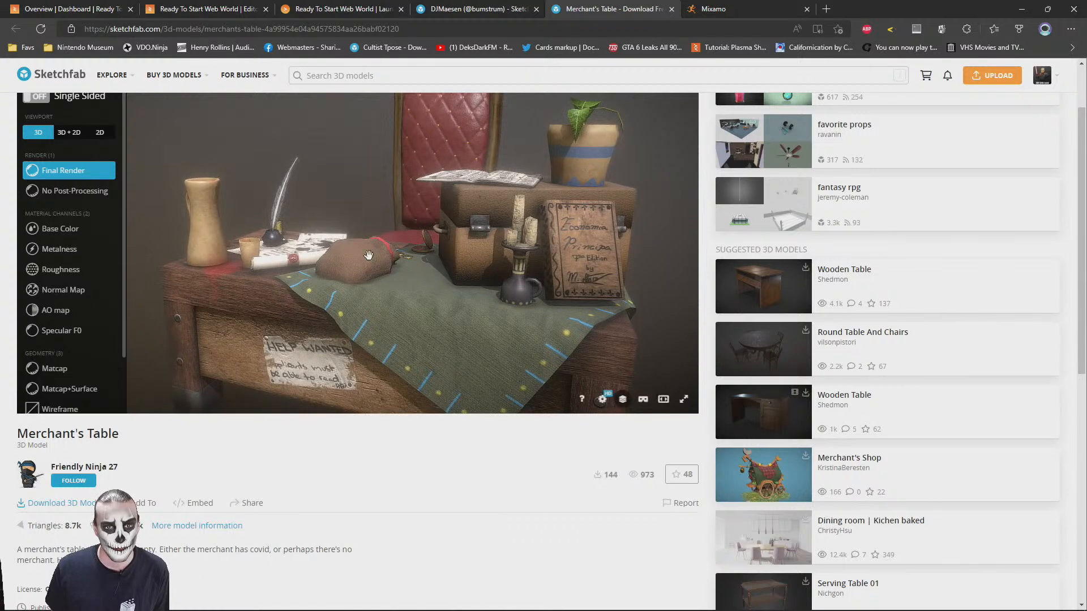
pyautogui.moveTo(397, 342); pyautogui.dragTo(423, 240)
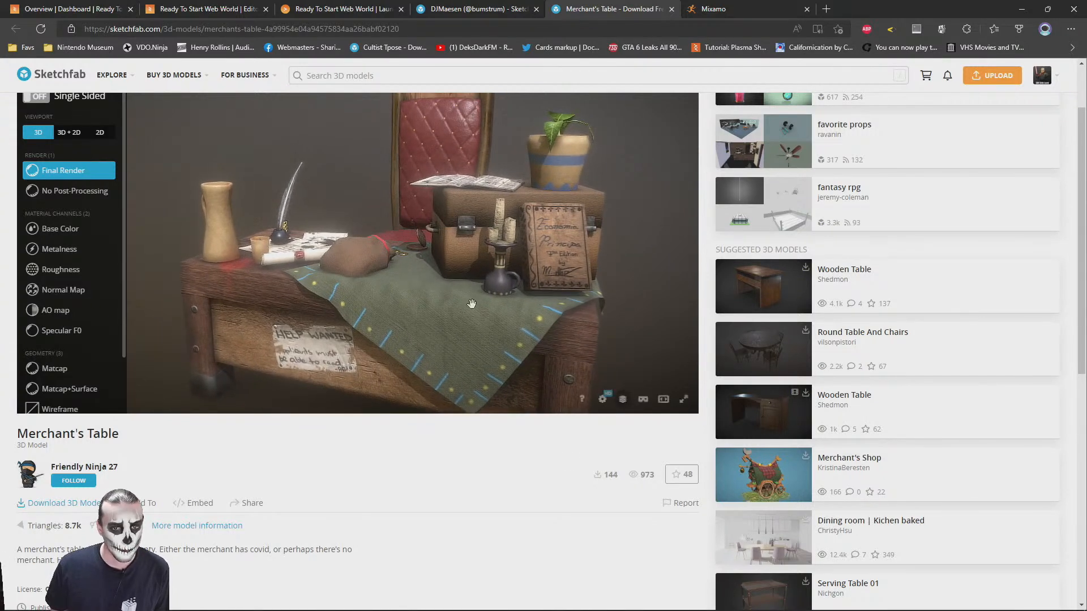
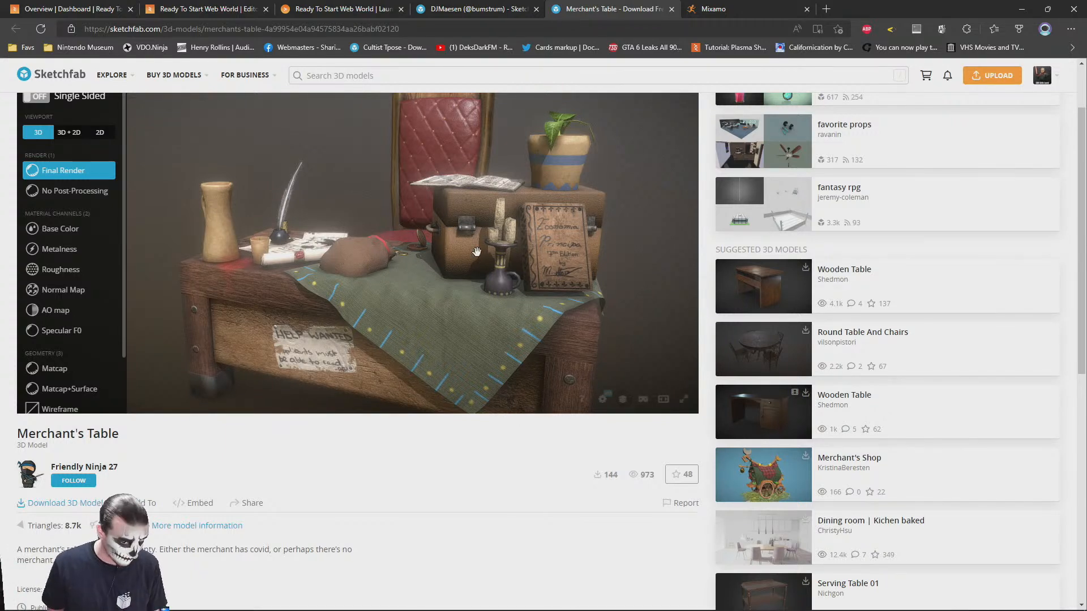
# Download the Merchant's Table model as the 33MB GLB with 2k textures
pyautogui.moveTo(478, 319)
pyautogui.mouseDown()
pyautogui.moveTo(391, 234)
pyautogui.moveTo(441, 198)
pyautogui.moveTo(513, 173)
pyautogui.mouseUp()
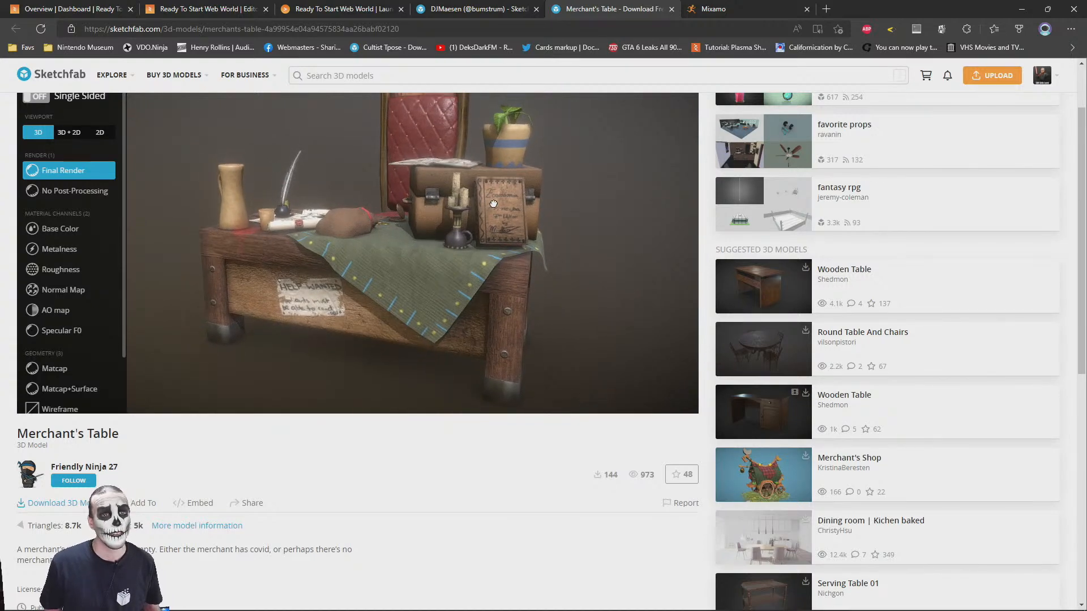
pyautogui.scroll(2, 901, 466)
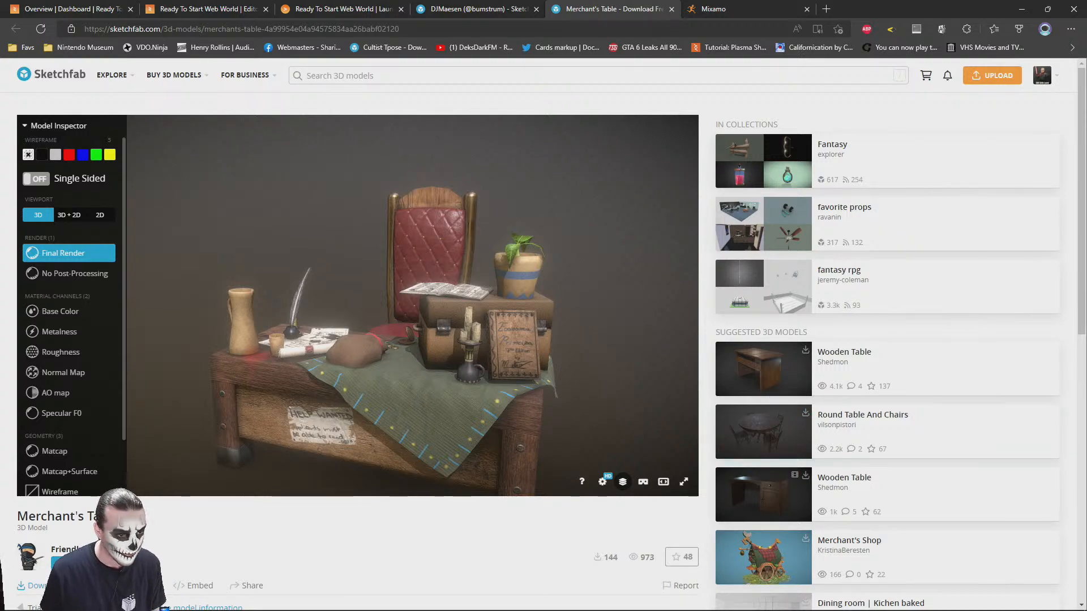
pyautogui.click(61, 586)
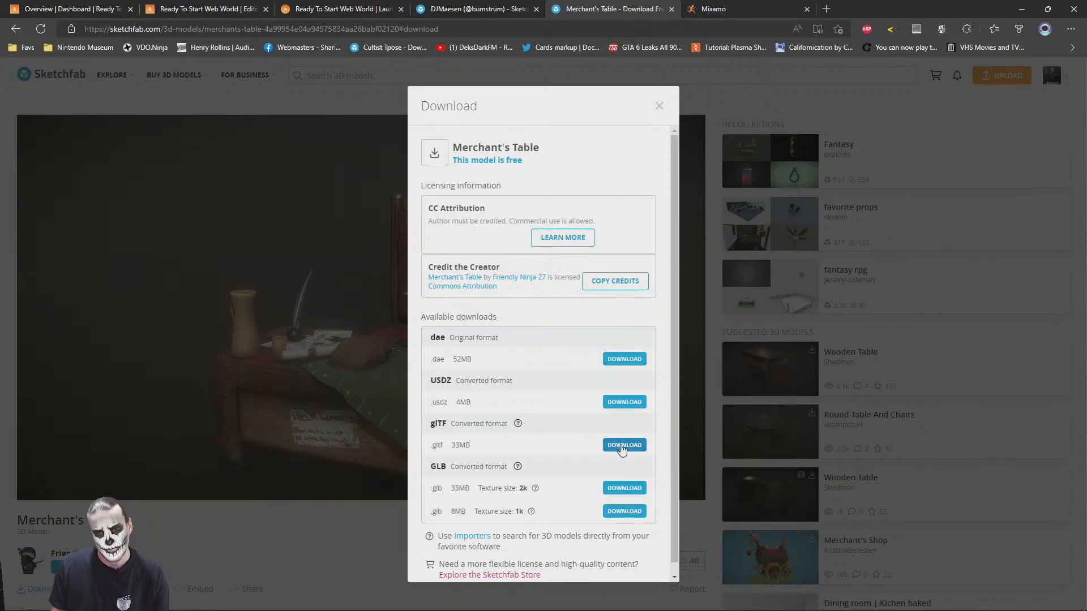
pyautogui.scroll(-1, 505, 455)
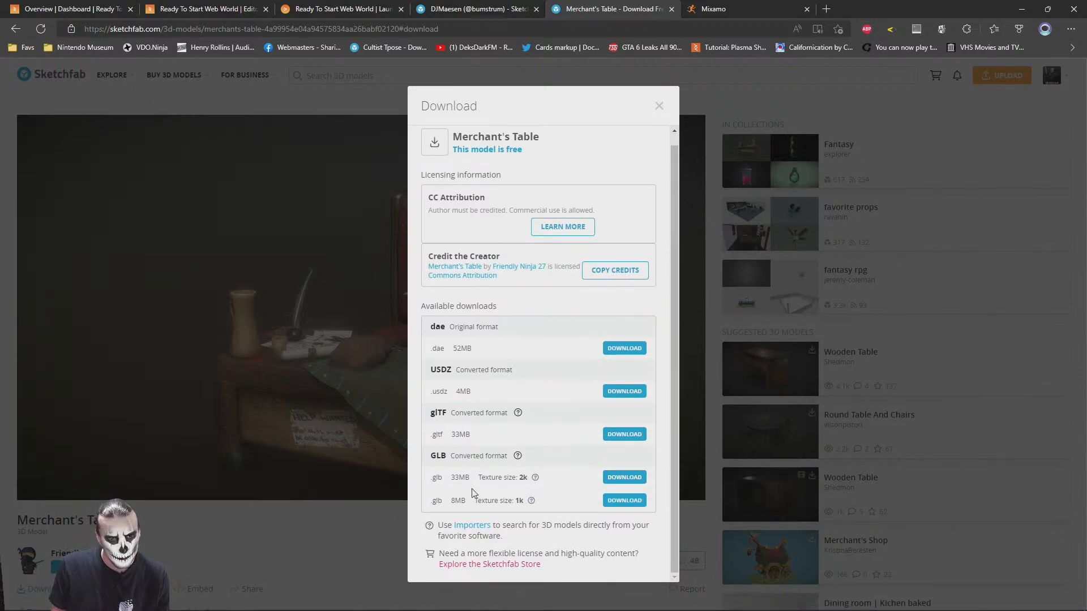
pyautogui.moveTo(534, 478)
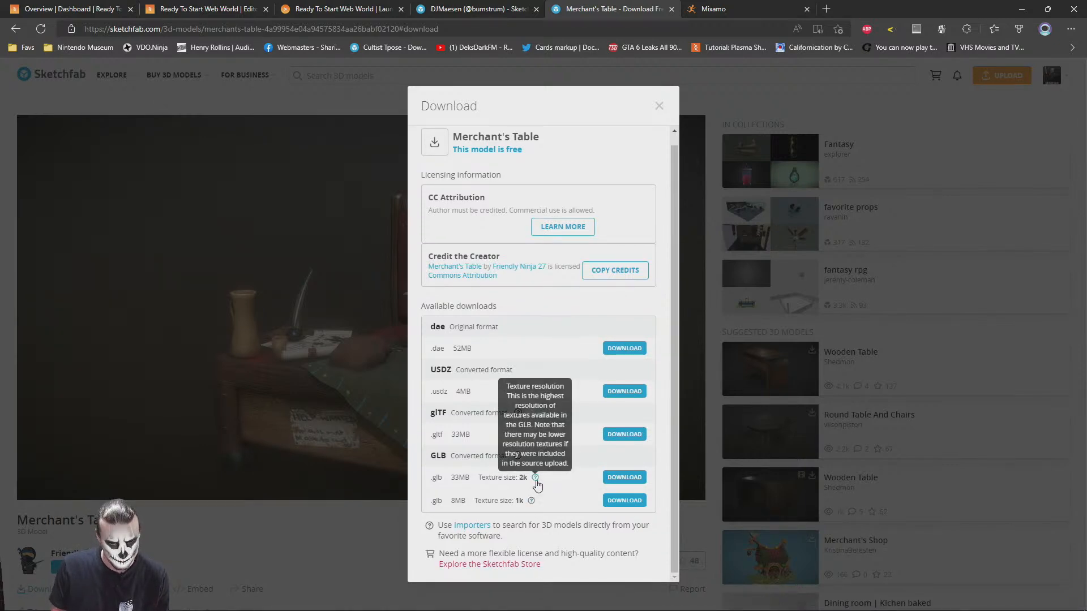
pyautogui.click(622, 477)
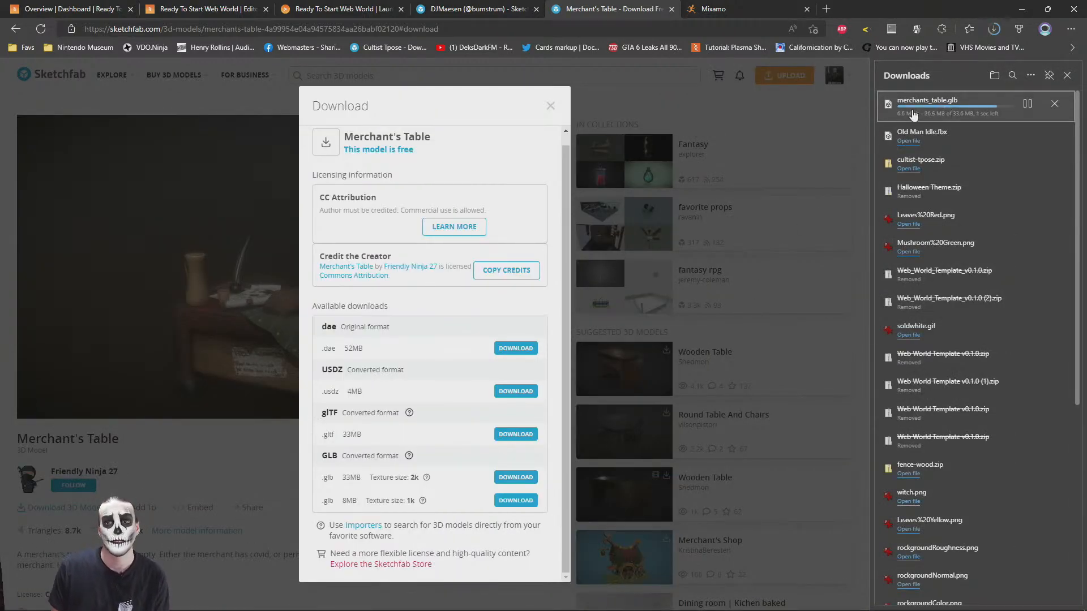
# Preview the downloaded merchants_table.glb in 3D Viewer, close it and return to the launched web world
pyautogui.click(915, 109)
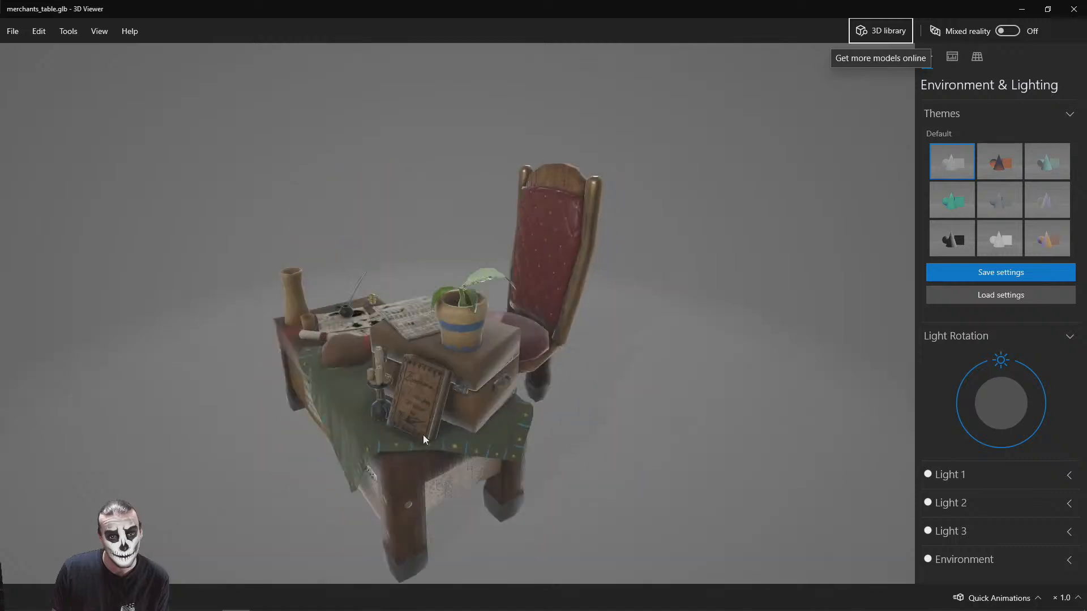
pyautogui.click(1074, 9)
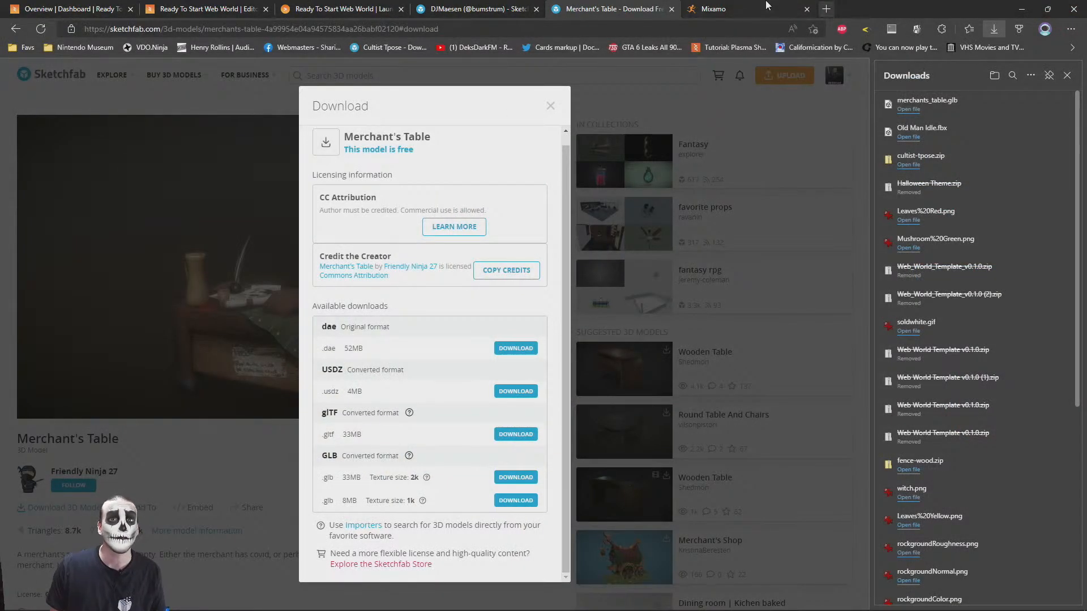
pyautogui.click(316, 9)
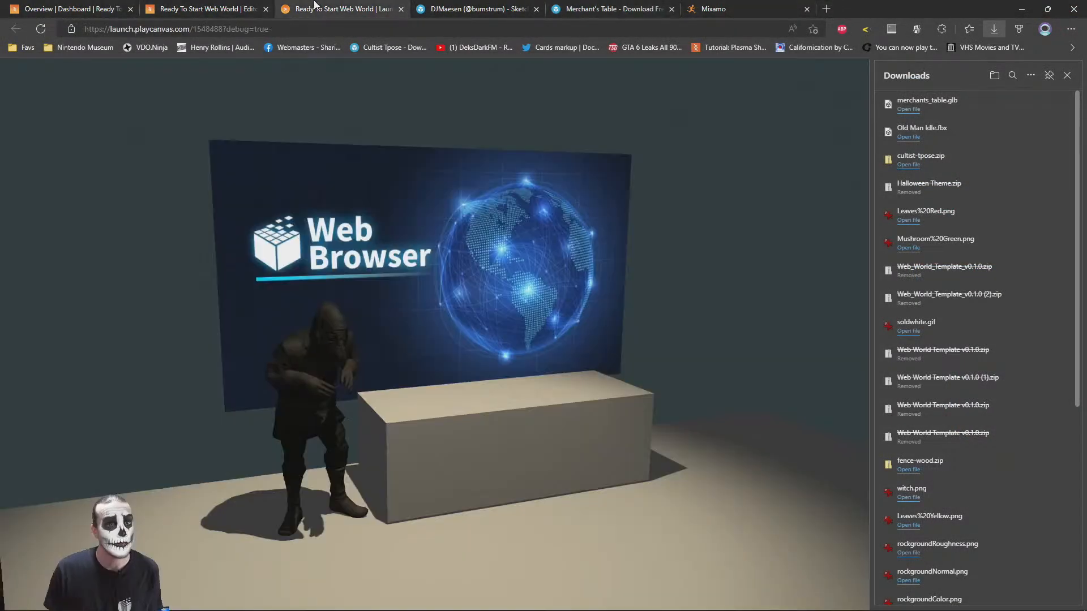
# Open Steam, find Blender in the library by searching for "blender", launch it and close the Steam window
pyautogui.click(180, 600)
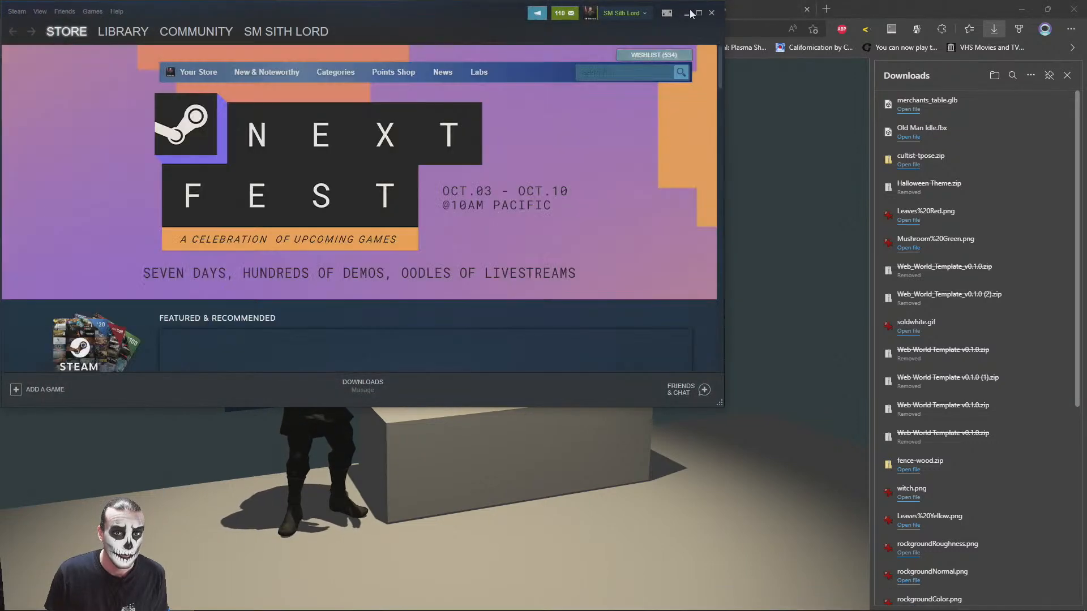
pyautogui.click(701, 9)
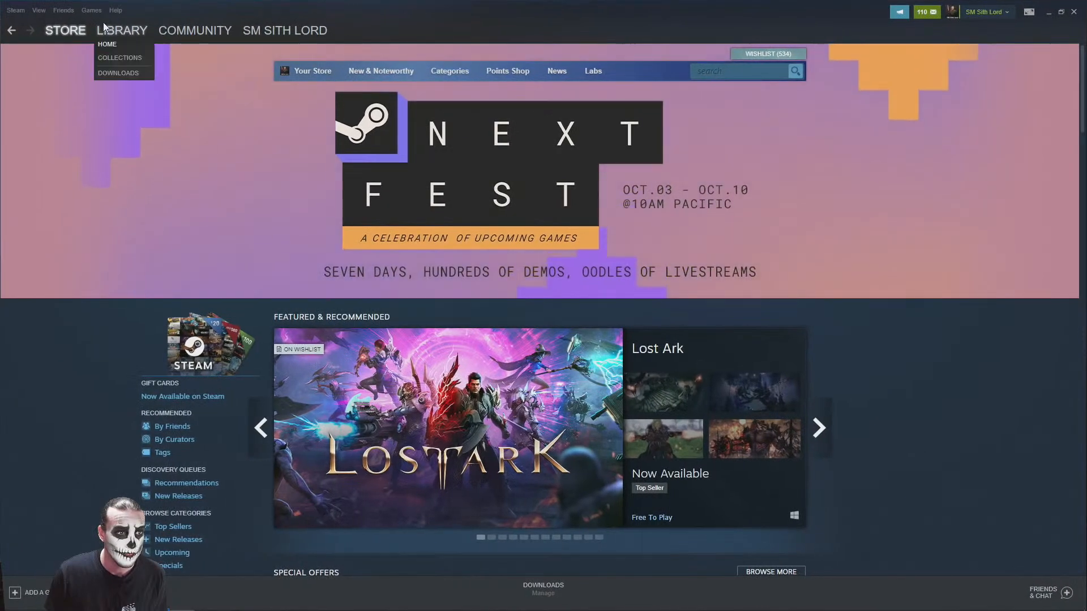
pyautogui.click(113, 30)
pyautogui.click(75, 101)
pyautogui.write('blender')
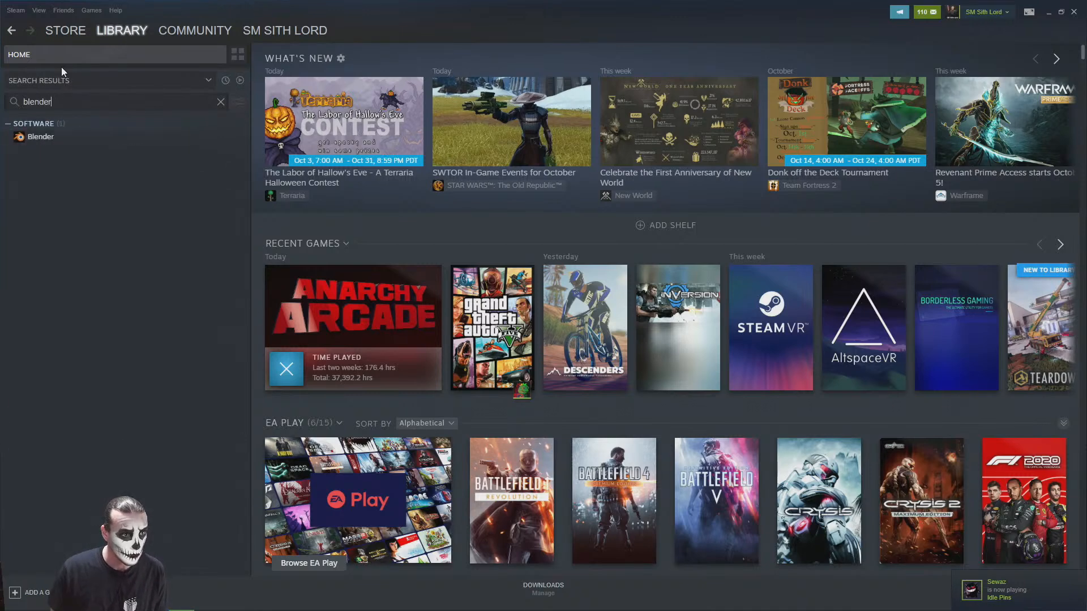
pyautogui.click(44, 136)
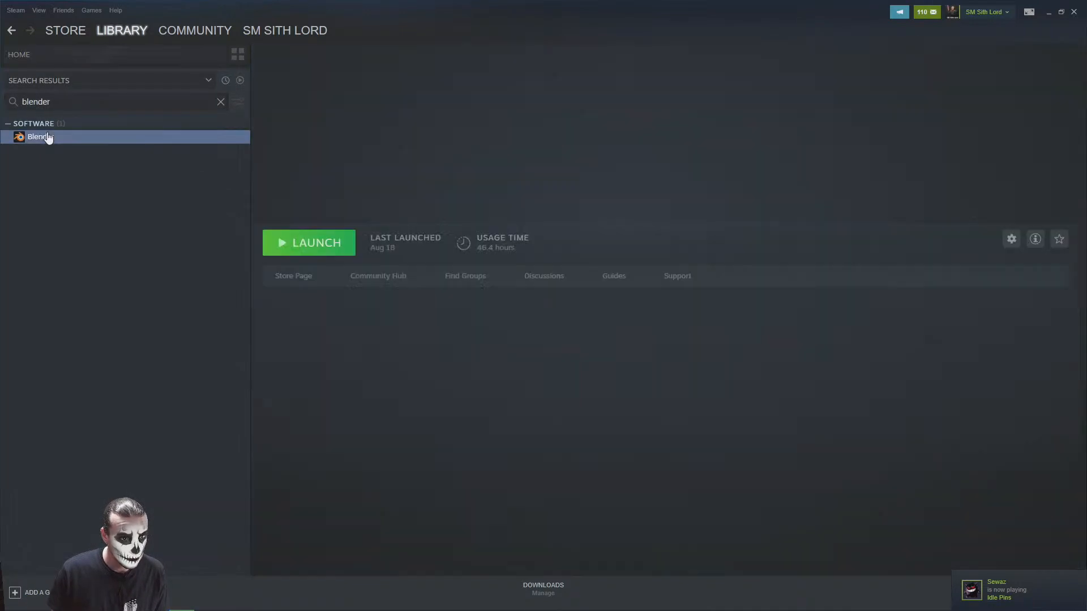
pyautogui.click(306, 243)
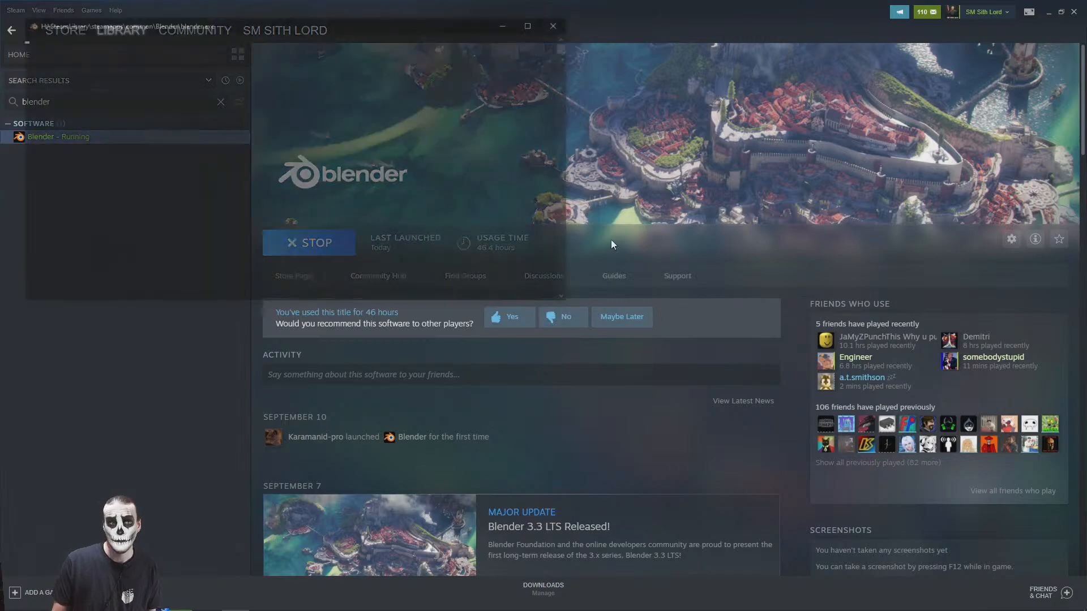
pyautogui.click(1074, 12)
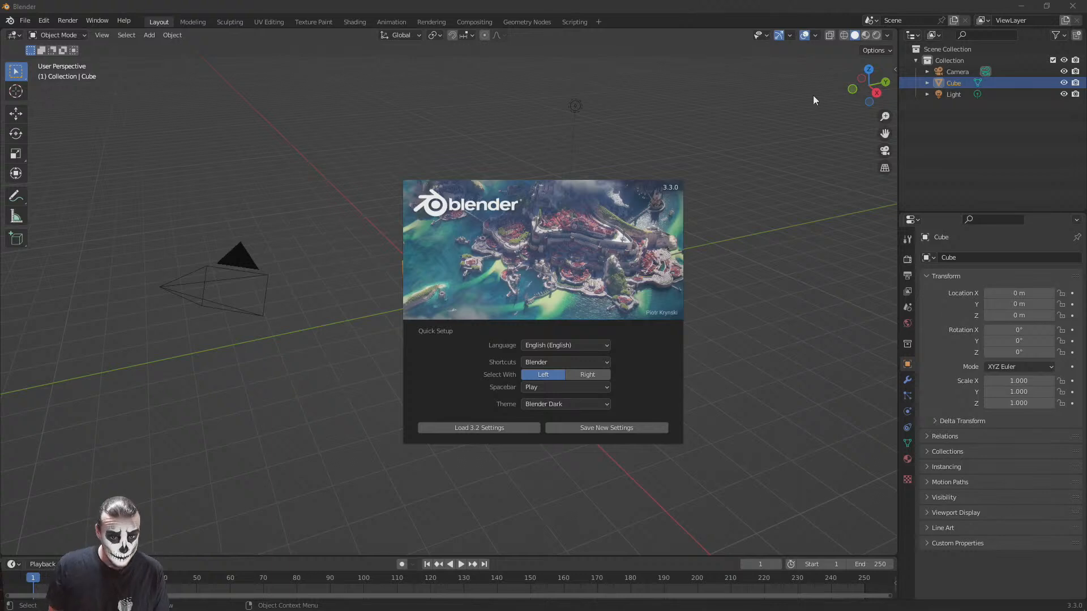
# Dismiss the Blender splash screen and delete the default collection with its camera, cube and light
pyautogui.click(735, 394)
pyautogui.click(942, 60)
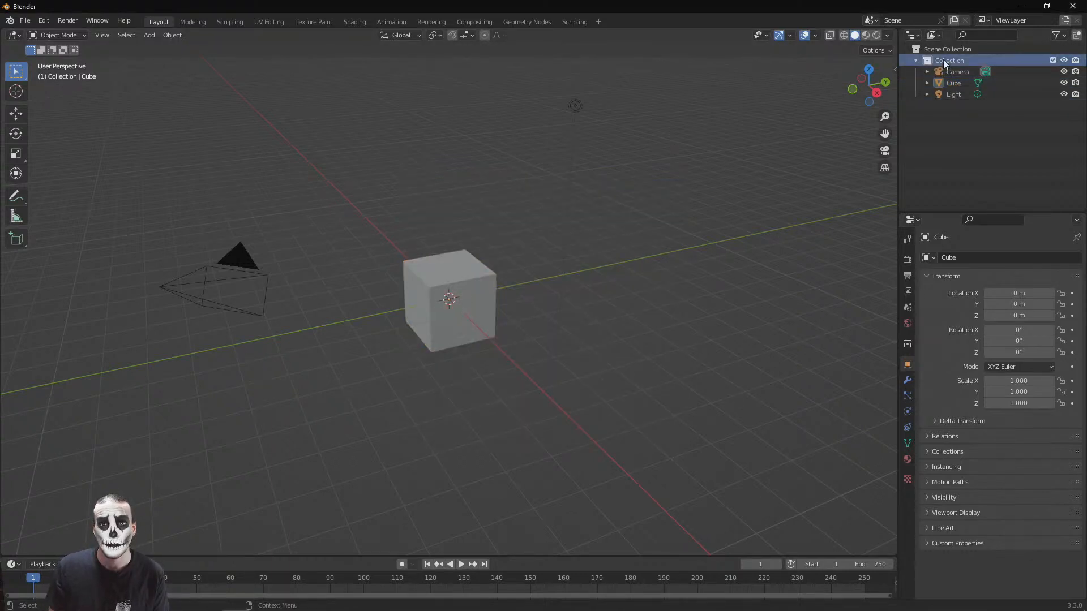
pyautogui.keyDown('shift'); pyautogui.click(955, 94); pyautogui.keyUp('shift')
pyautogui.press('Delete')
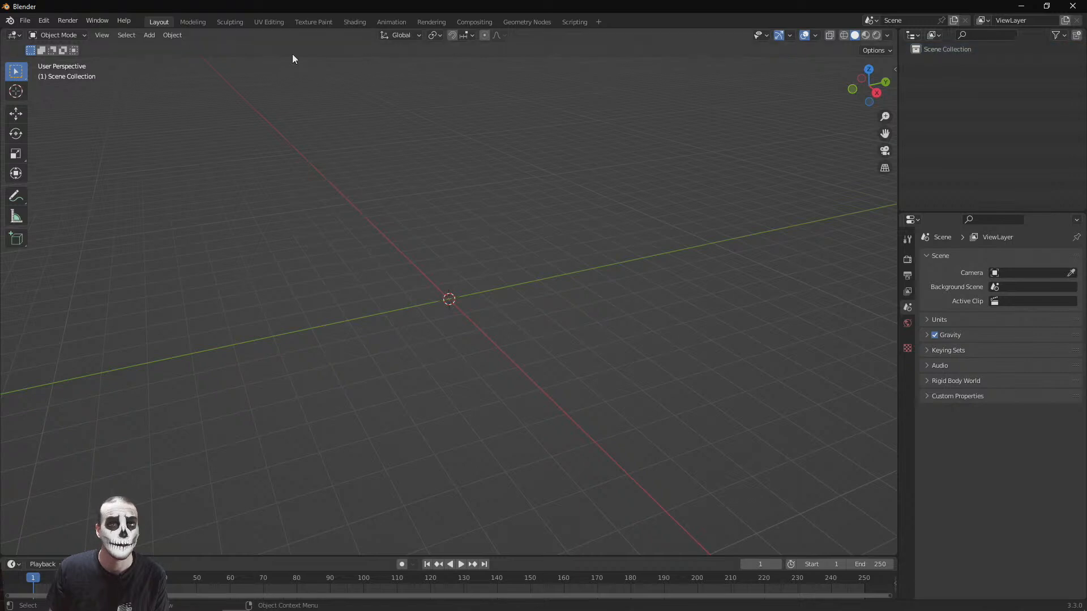
# Import merchants_table.glb from the Downloads folder as glTF 2.0 with Merge Vertices enabled
pyautogui.click(25, 21)
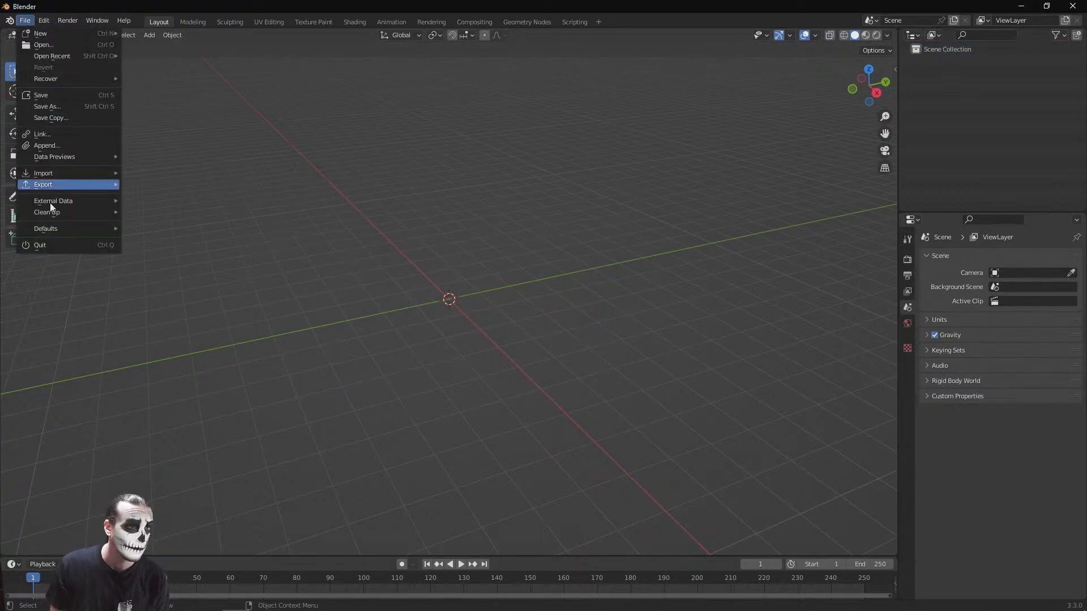
pyautogui.moveTo(59, 174)
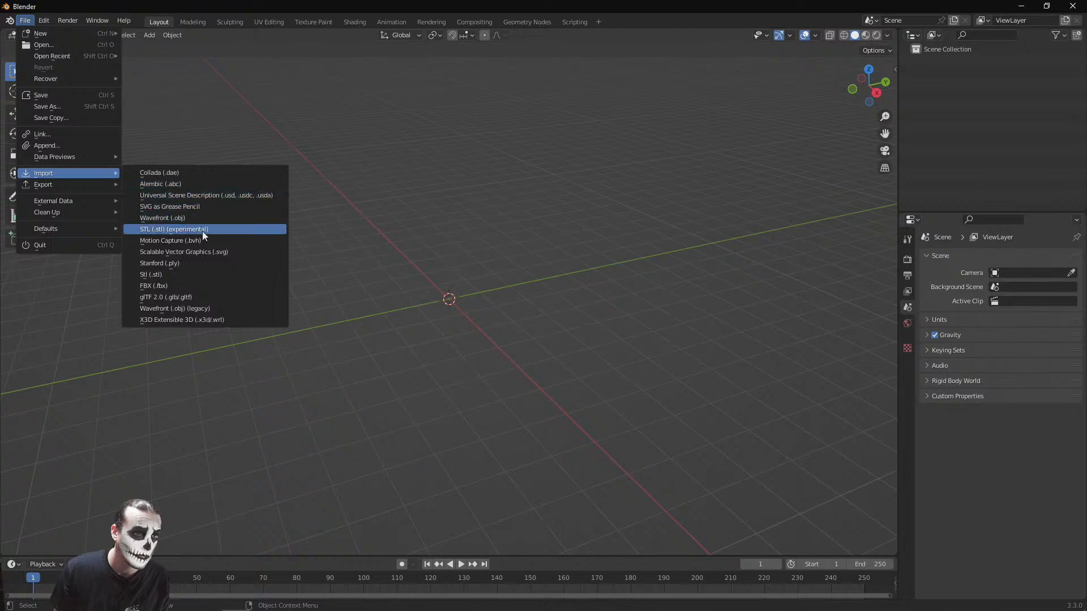
pyautogui.click(225, 300)
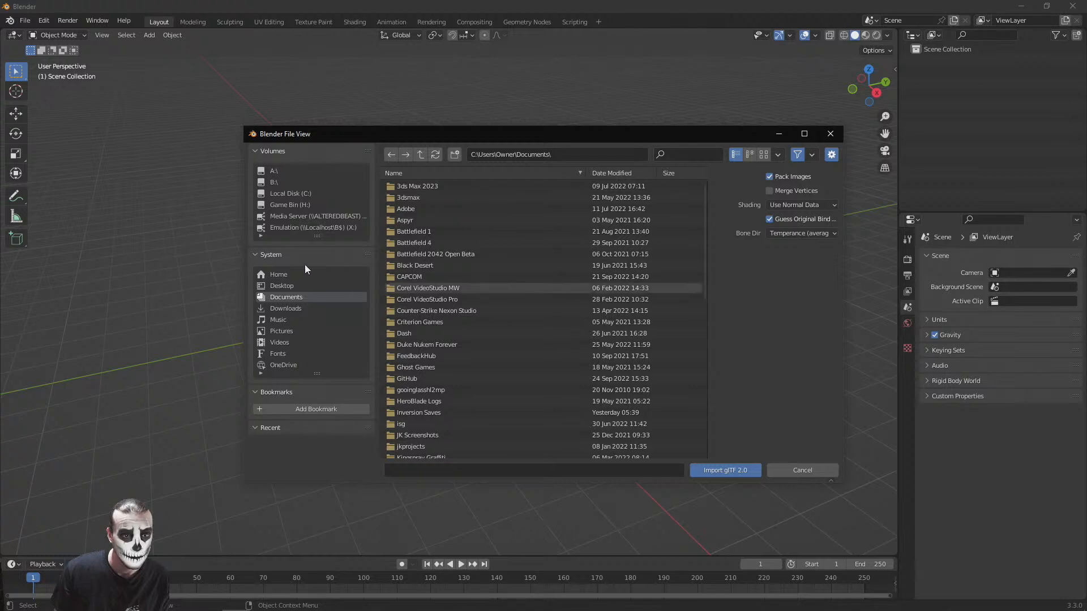
pyautogui.click(280, 309)
pyautogui.scroll(-5, 566, 266)
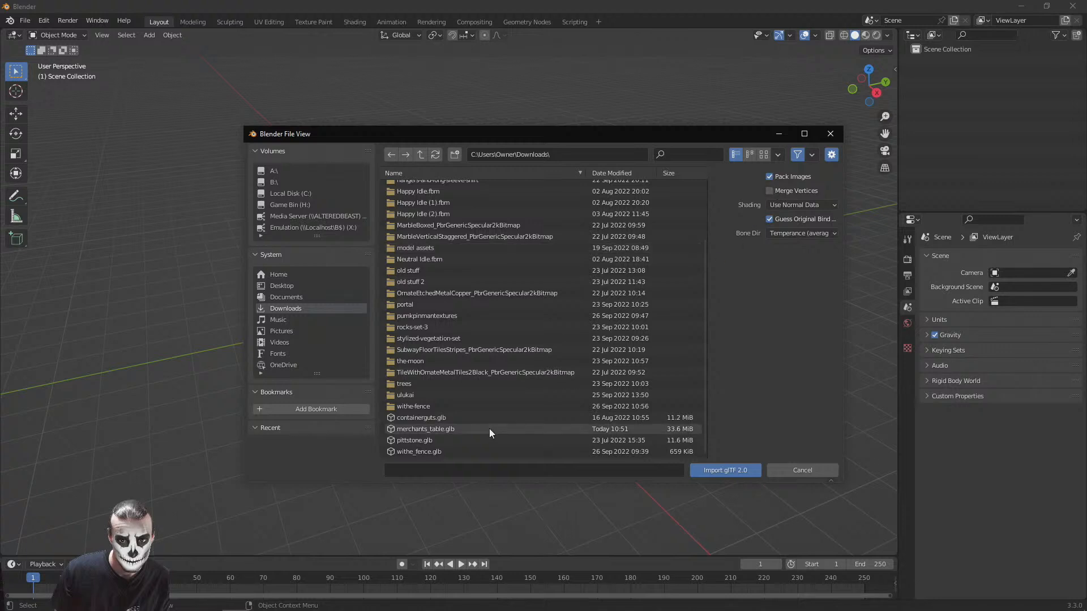
pyautogui.click(770, 191)
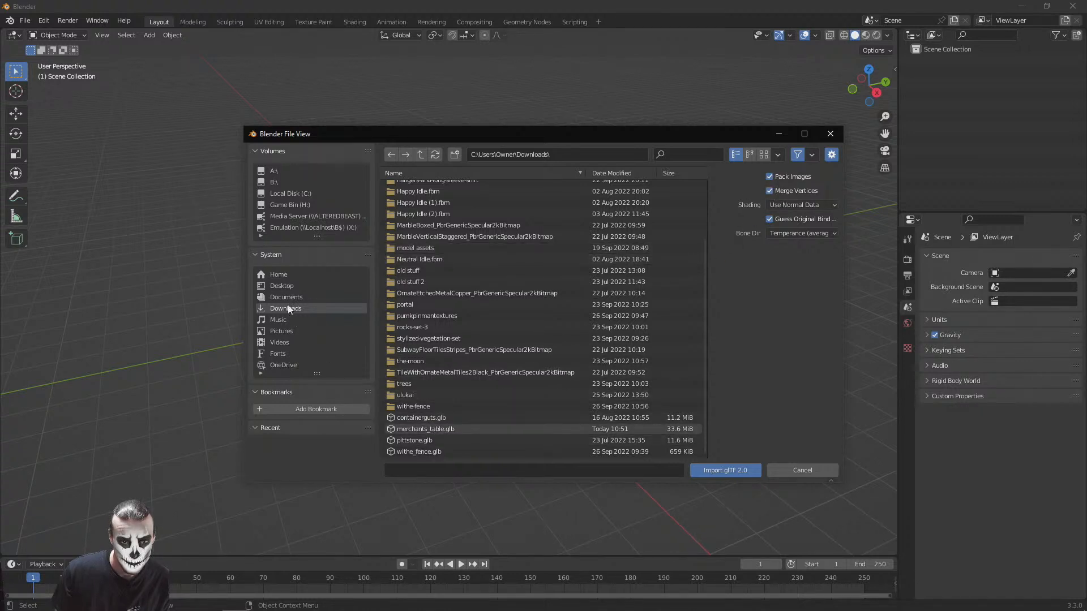
pyautogui.doubleClick(409, 430)
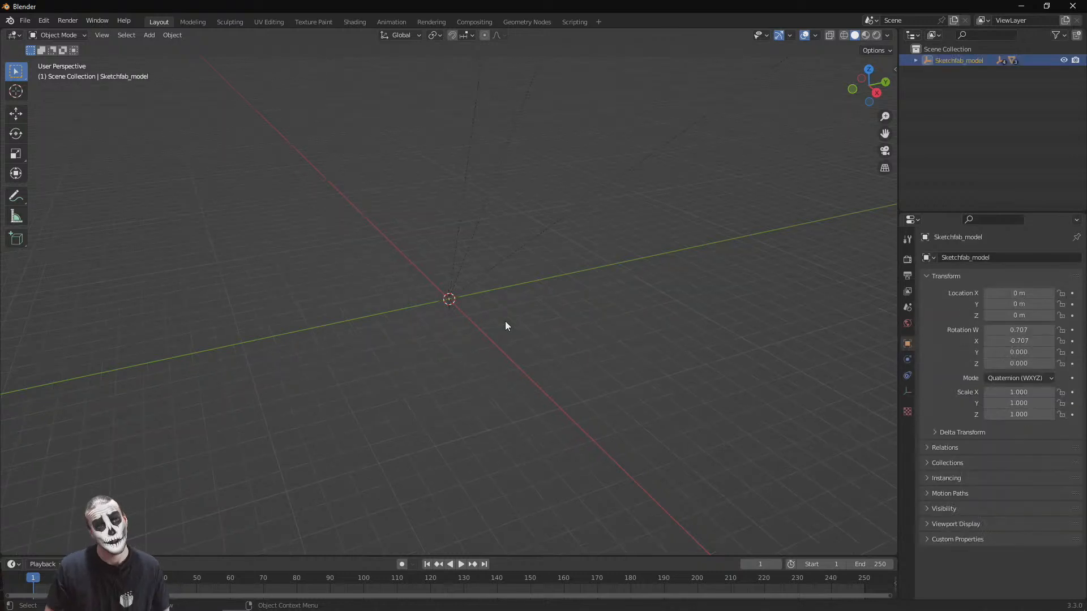
# Examine the imported merchant's table in the Layout and Shading workspaces, checking its textures and the table's material nodes
pyautogui.scroll(10, 506, 326)
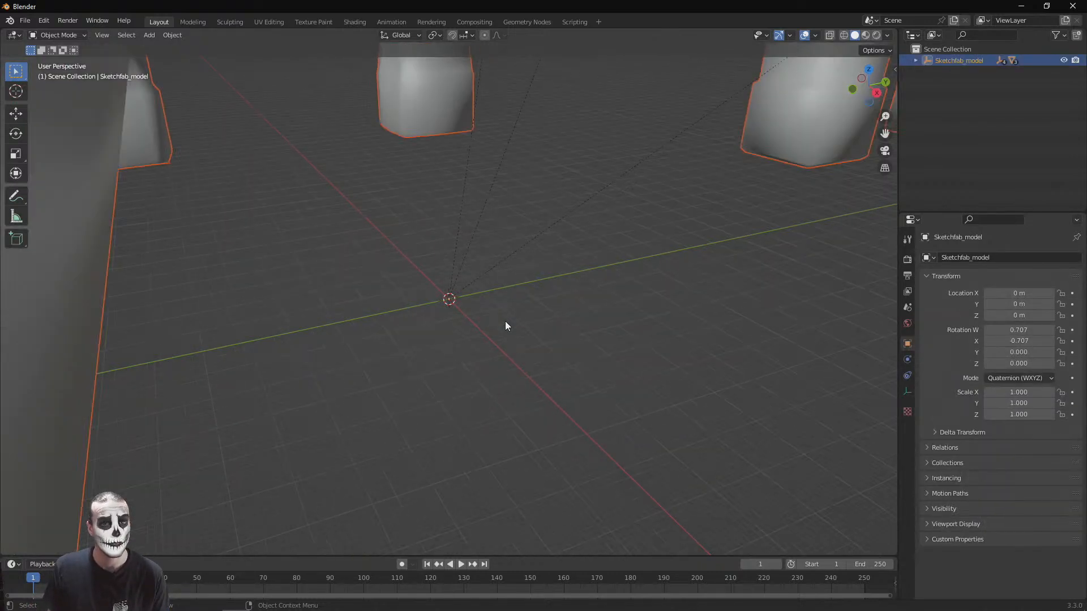
pyautogui.scroll(-5, 506, 326)
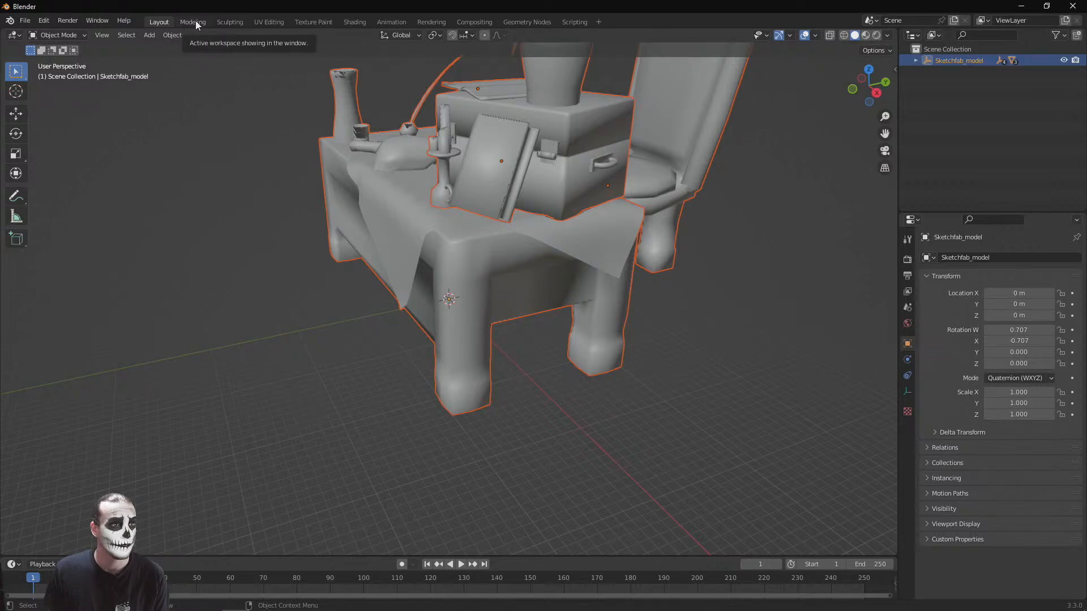
pyautogui.click(69, 21)
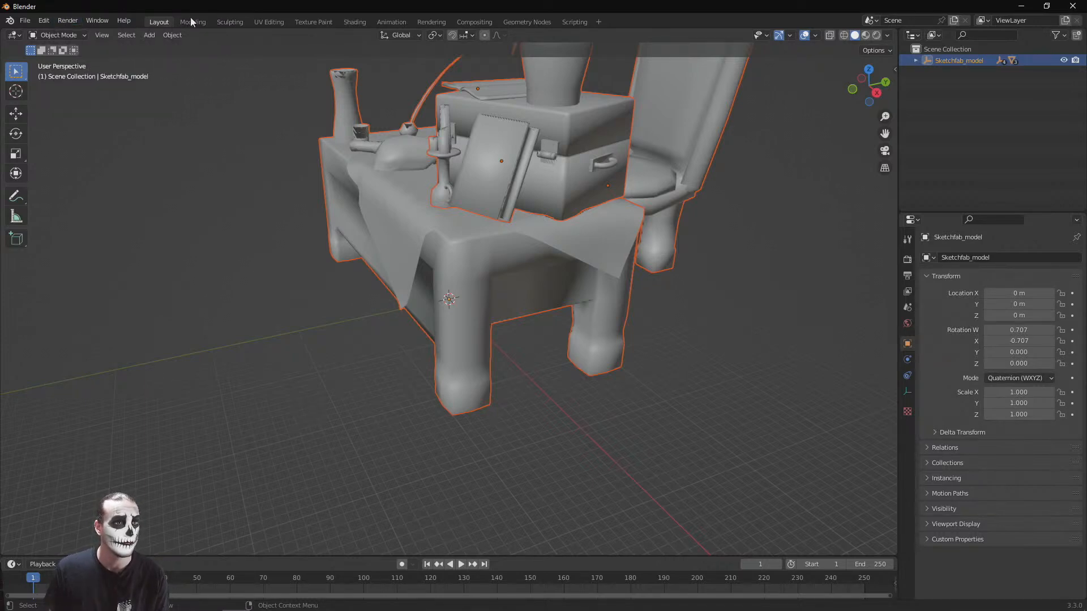
pyautogui.click(186, 21)
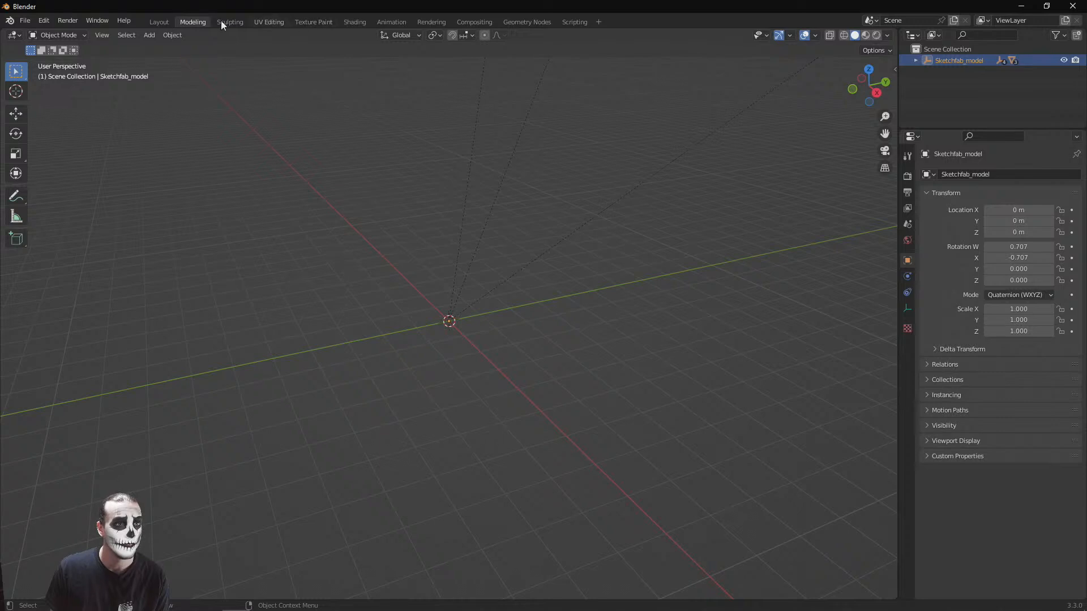
pyautogui.click(155, 21)
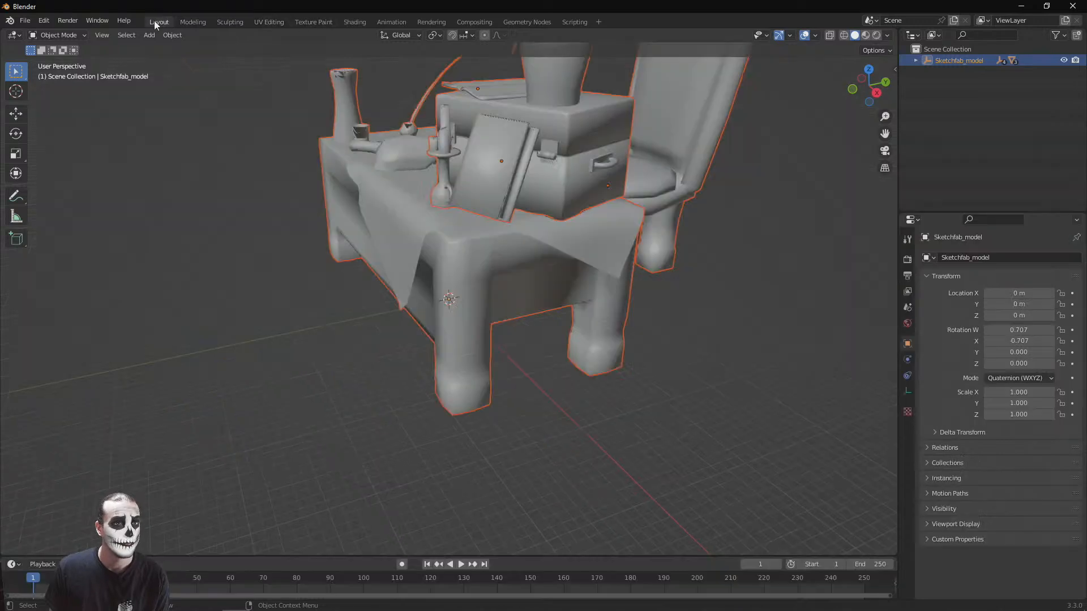
pyautogui.click(355, 22)
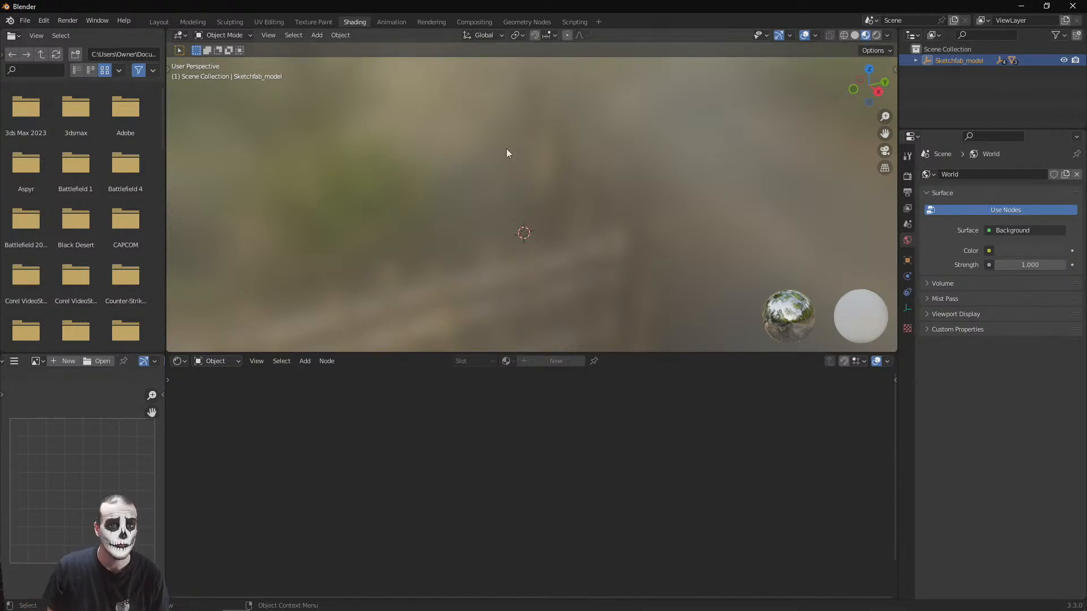
pyautogui.scroll(-8, 541, 253)
pyautogui.moveTo(539, 167); pyautogui.dragTo(514, 123, button='middle')
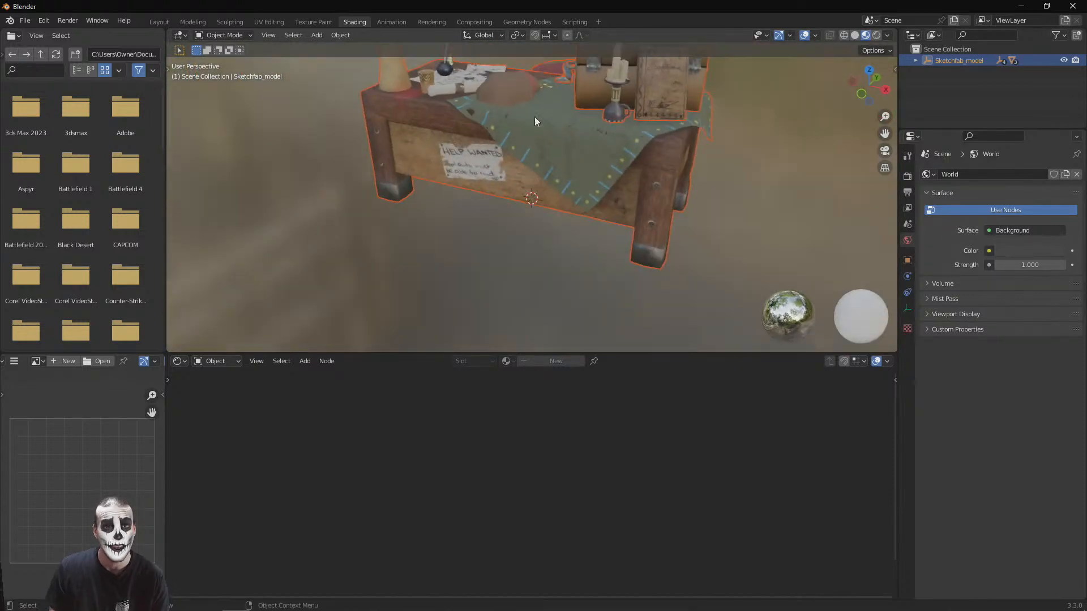
pyautogui.moveTo(412, 239); pyautogui.dragTo(495, 178, button='middle')
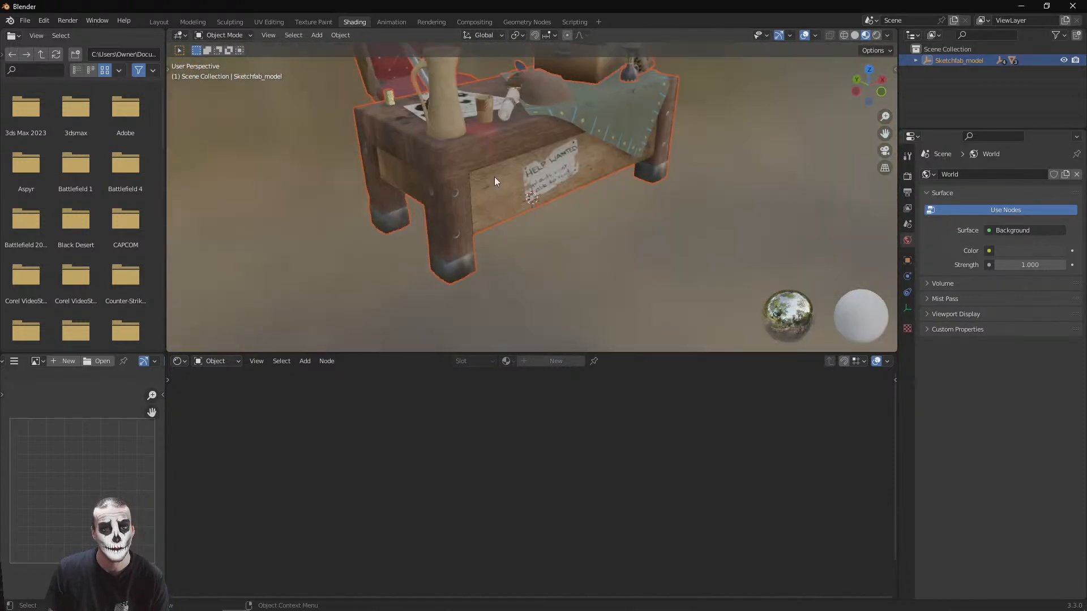
pyautogui.click(494, 180)
pyautogui.click(634, 241)
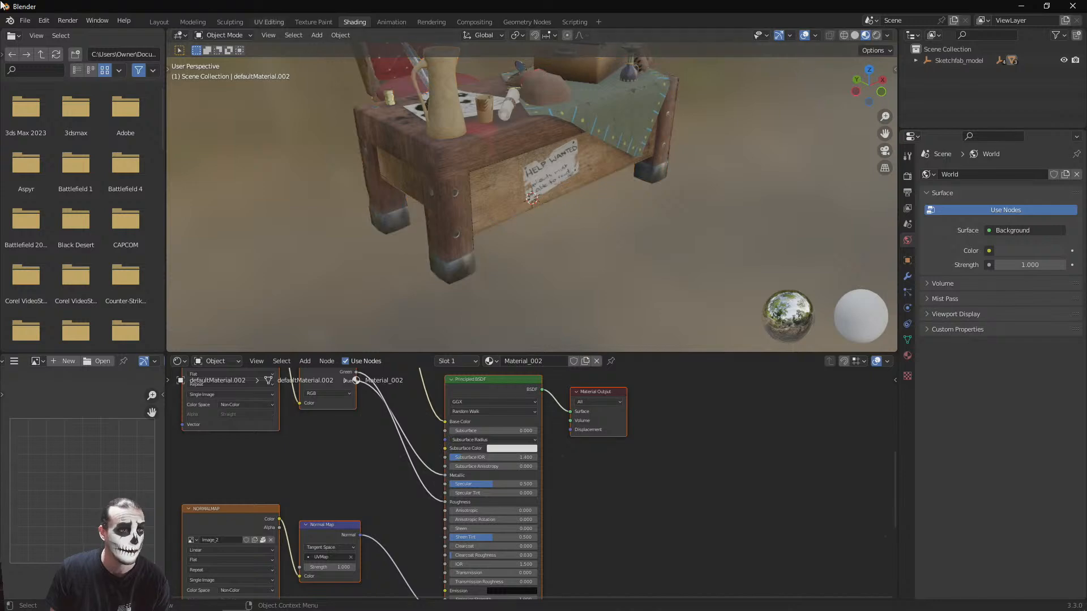
# Export the table as merchanttable.fbx to the Documents folder, with Path Mode set to Copy and textures embedded
pyautogui.click(25, 20)
pyautogui.moveTo(59, 185)
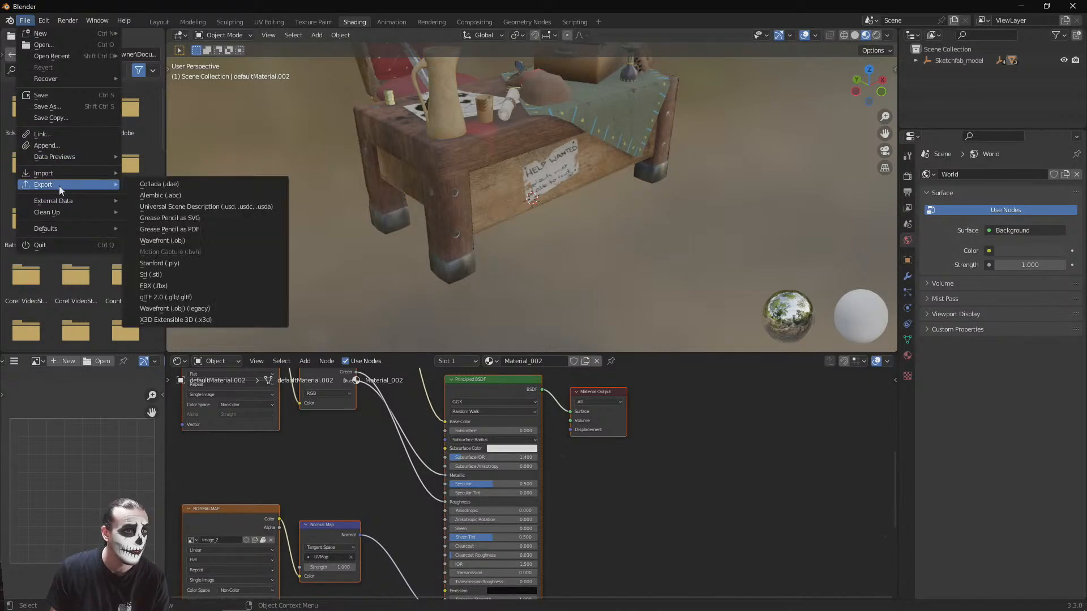
pyautogui.click(184, 286)
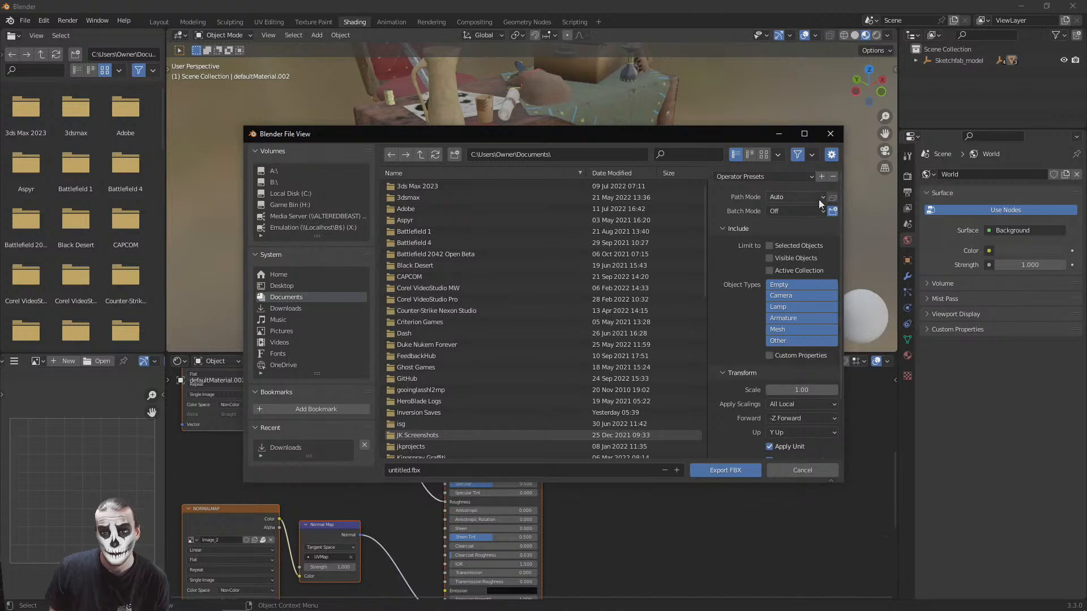
pyautogui.click(795, 197)
pyautogui.click(777, 273)
pyautogui.click(831, 197)
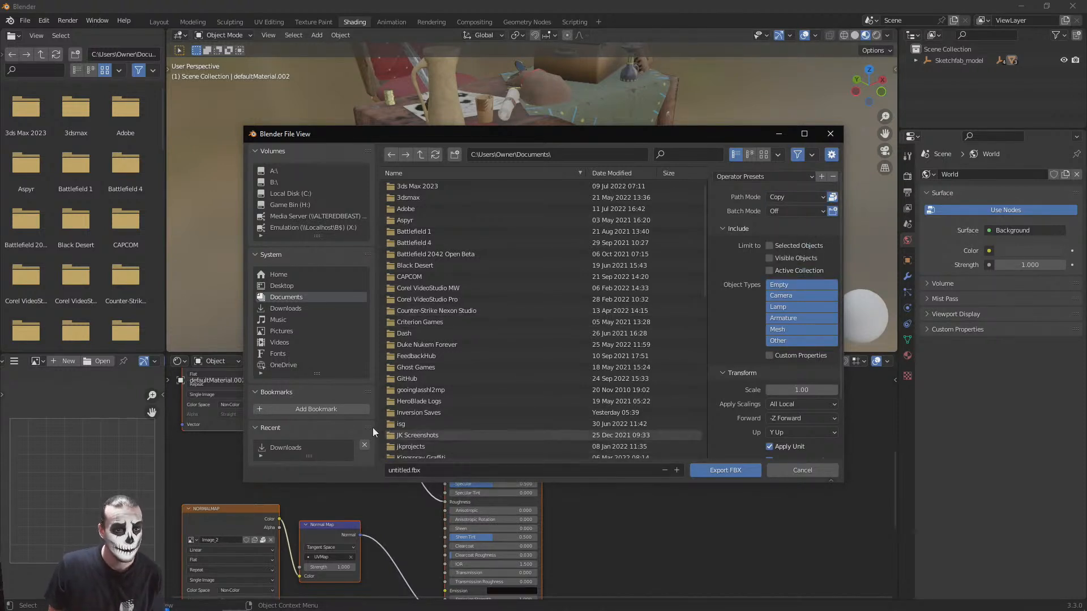
pyautogui.click(400, 471)
pyautogui.write('mercha')
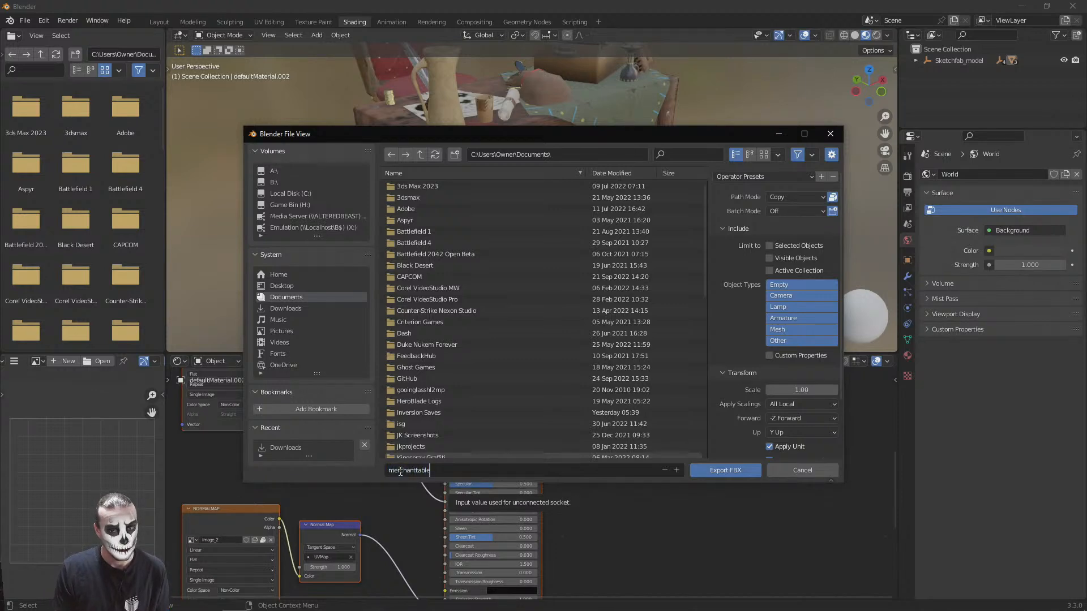
pyautogui.click(718, 471)
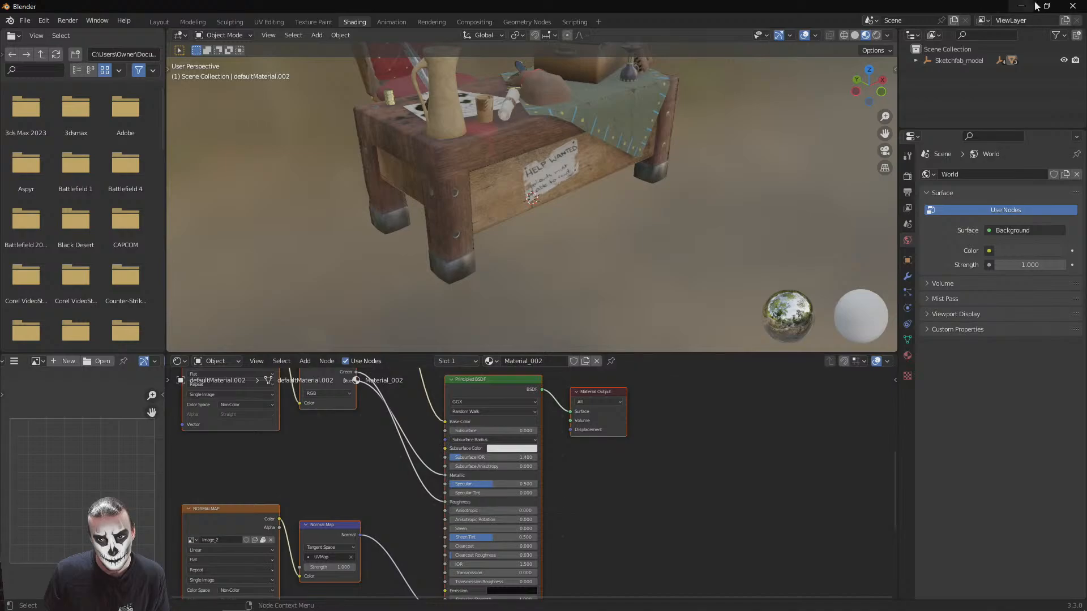
# Open merchanttable.fbx from the Documents folder in 3D Viewer and inspect its textures from several sides
pyautogui.click(1022, 6)
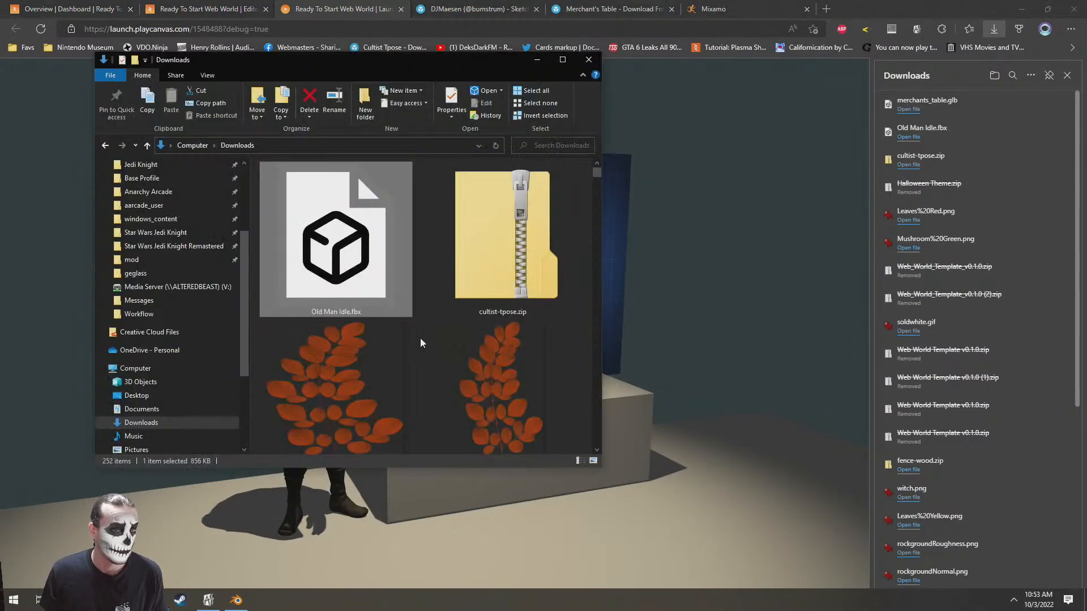
pyautogui.click(142, 408)
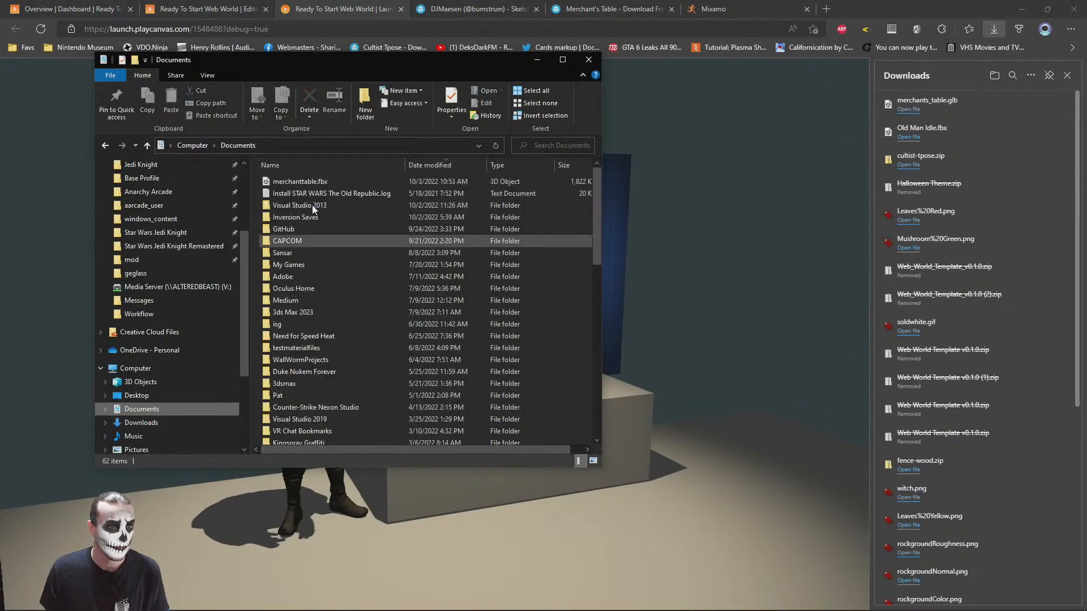
pyautogui.doubleClick(290, 181)
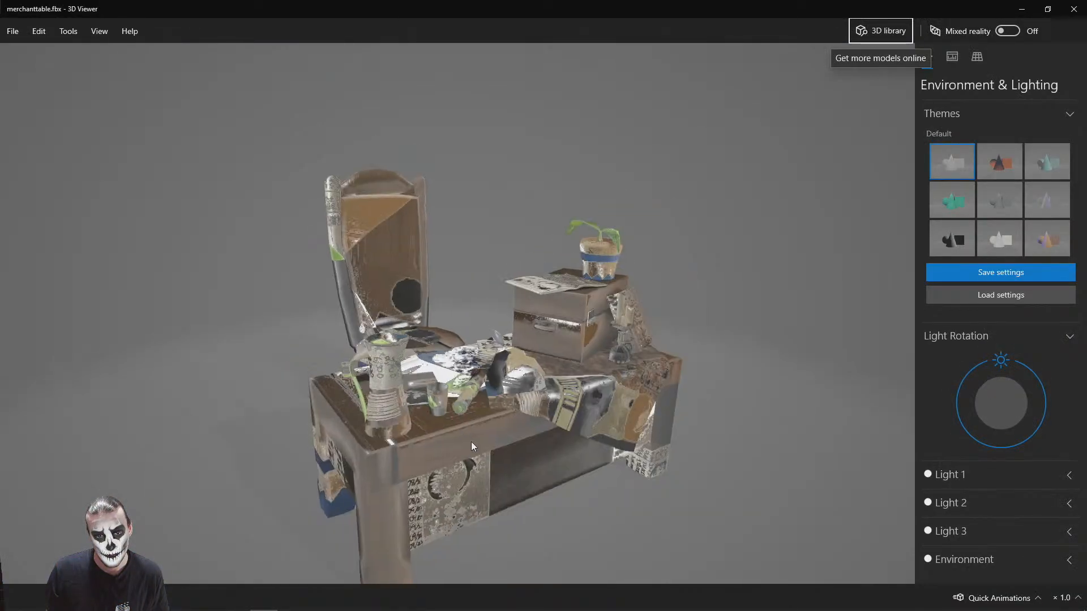
pyautogui.moveTo(525, 391); pyautogui.dragTo(346, 297)
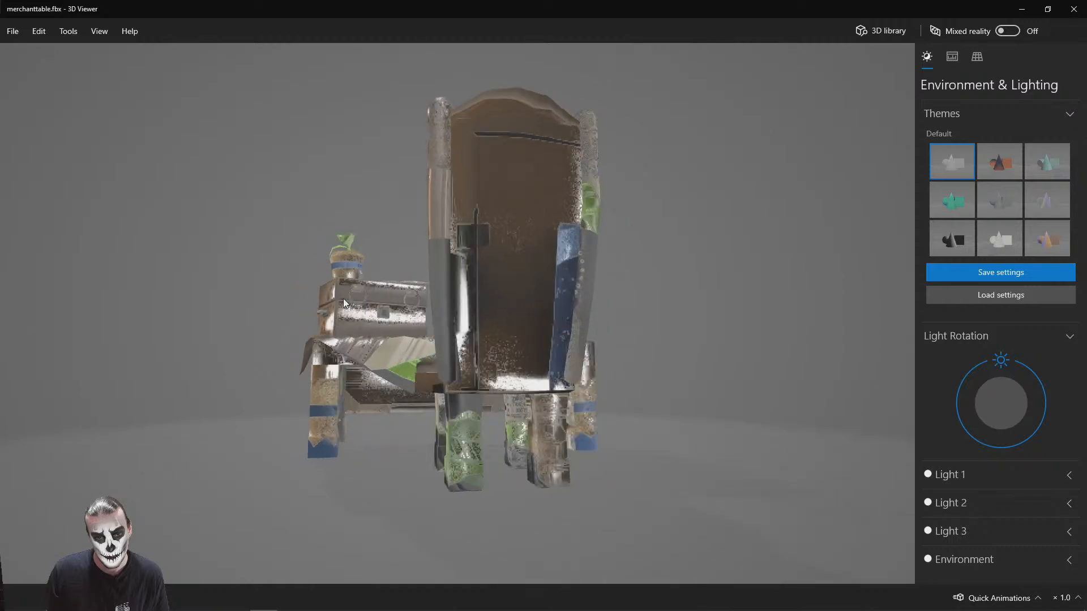
pyautogui.moveTo(711, 315); pyautogui.dragTo(429, 305)
pyautogui.click(1022, 10)
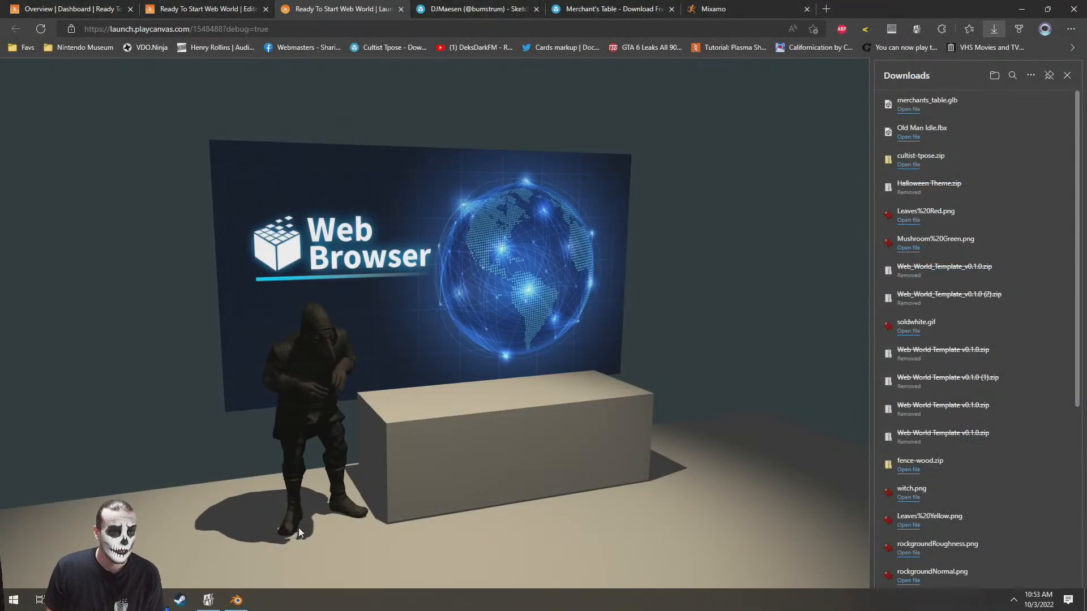
# Rename merchants_table.glb in the Downloads folder to merchants_table.vrm, accepting the extension change
pyautogui.click(69, 600)
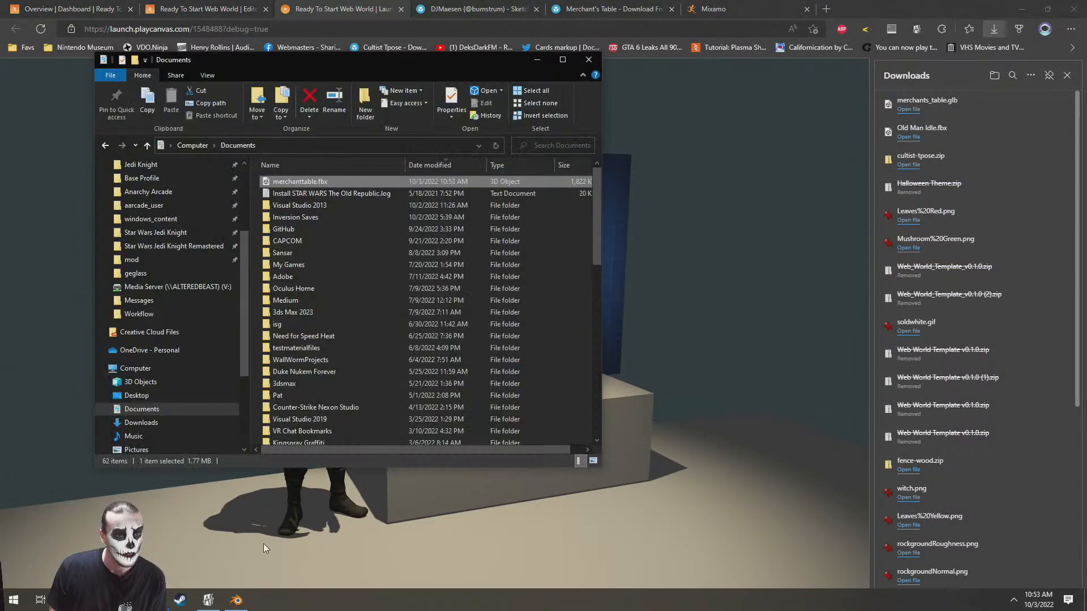
pyautogui.click(143, 423)
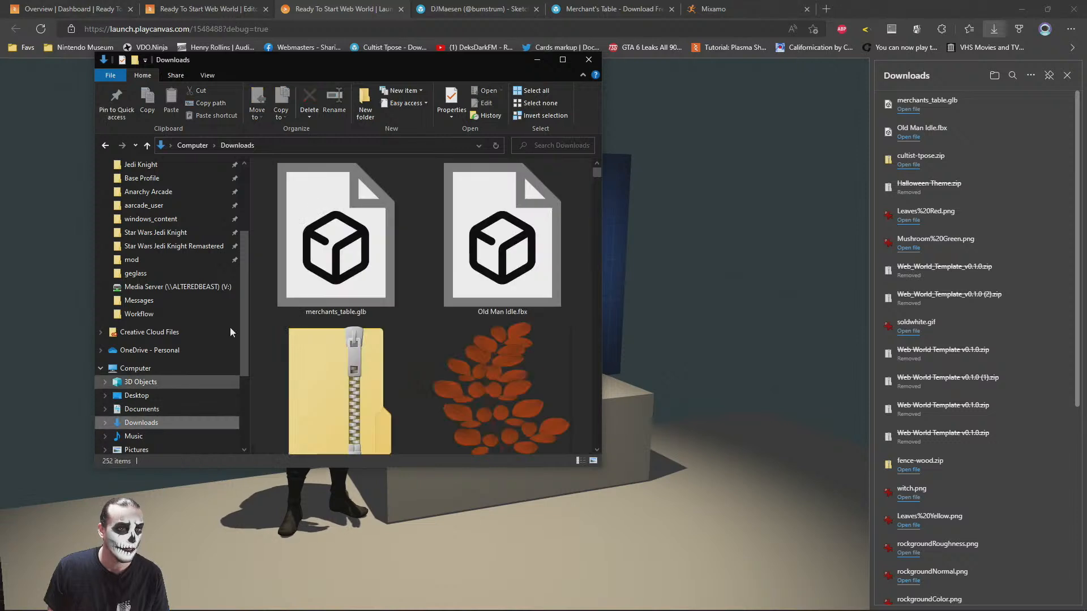
pyautogui.press('F2')
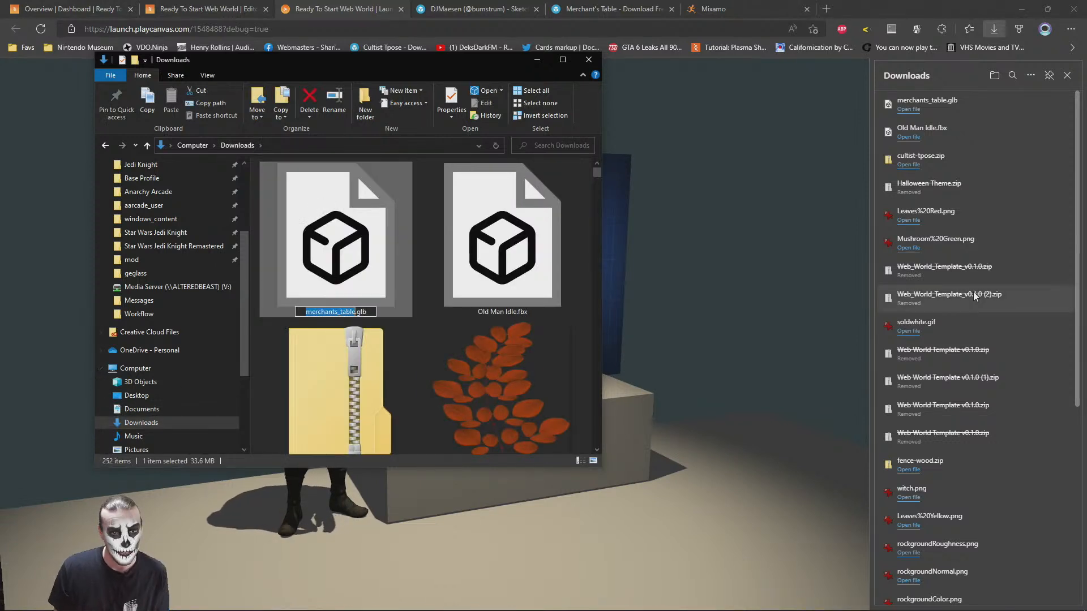
pyautogui.press('End')
pyautogui.press('BackSpace')
pyautogui.press('BackSpace')
pyautogui.press('BackSpace')
pyautogui.write('vrm')
pyautogui.press('Return')
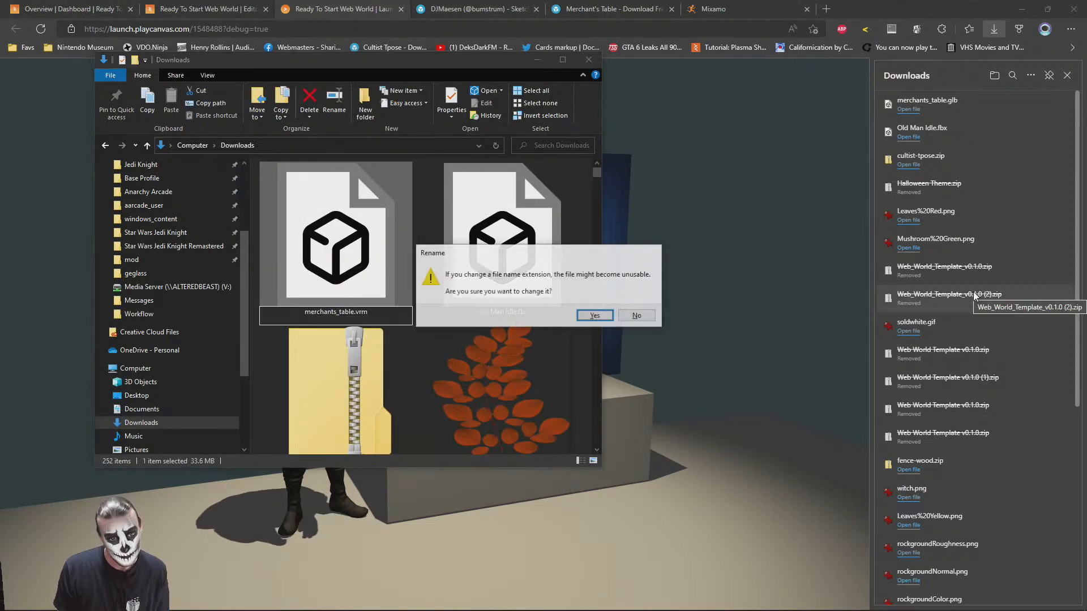
pyautogui.click(588, 314)
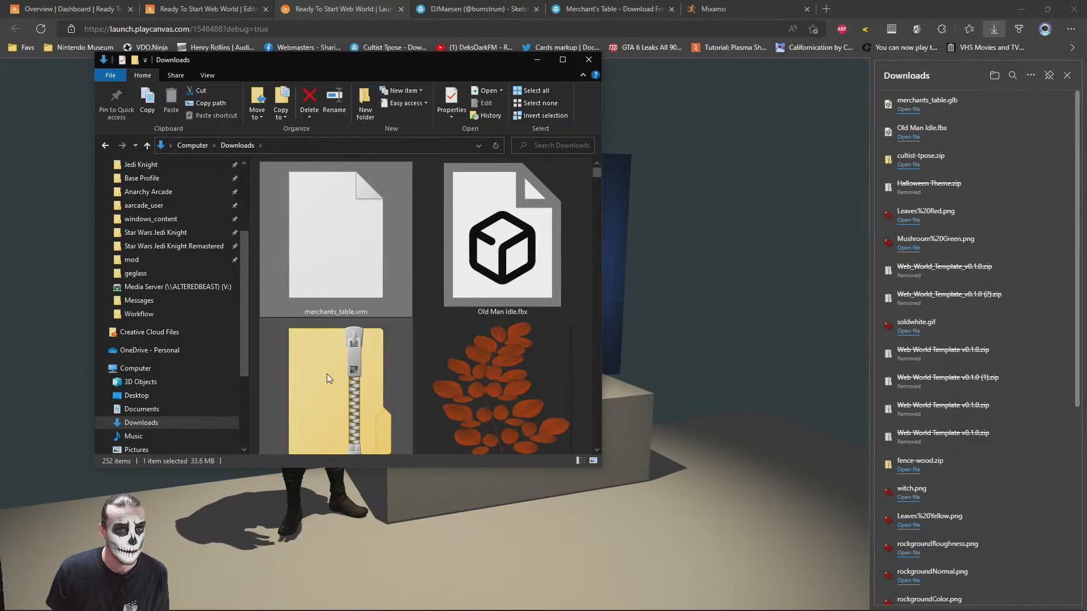
# Switch to Blender and start a new General file, discarding the current table scene
pyautogui.hotkey('alt', 'Tab')
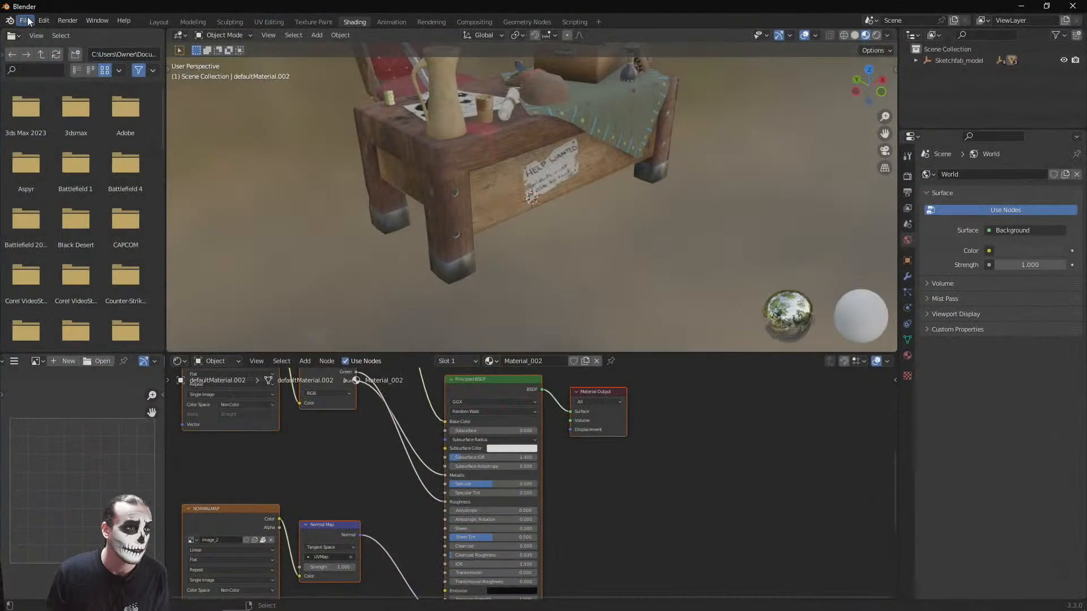
pyautogui.click(26, 21)
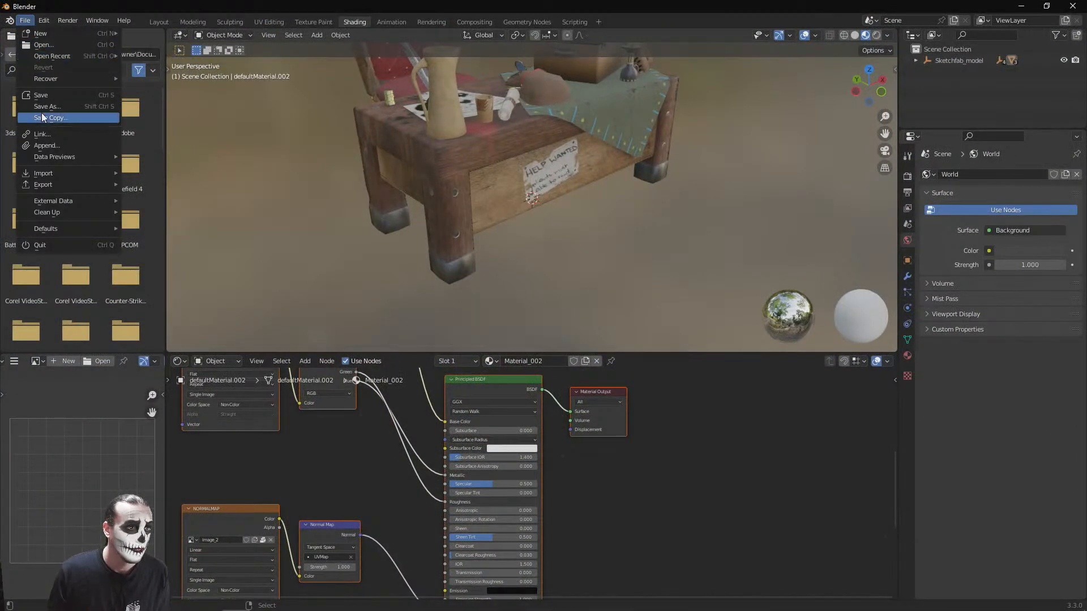
pyautogui.click(24, 21)
pyautogui.moveTo(40, 33)
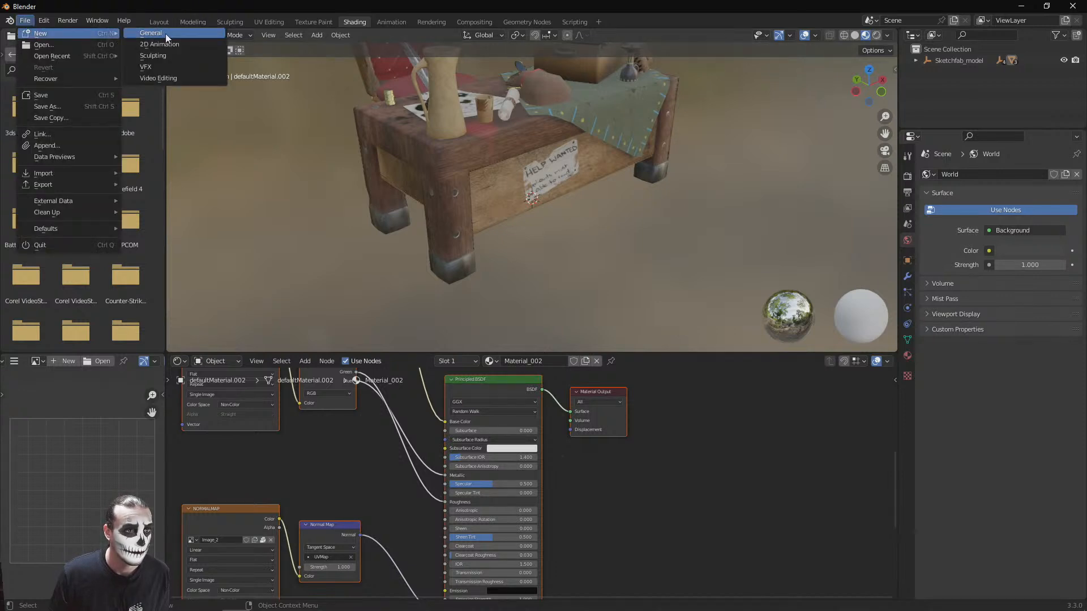
pyautogui.click(167, 33)
pyautogui.click(585, 329)
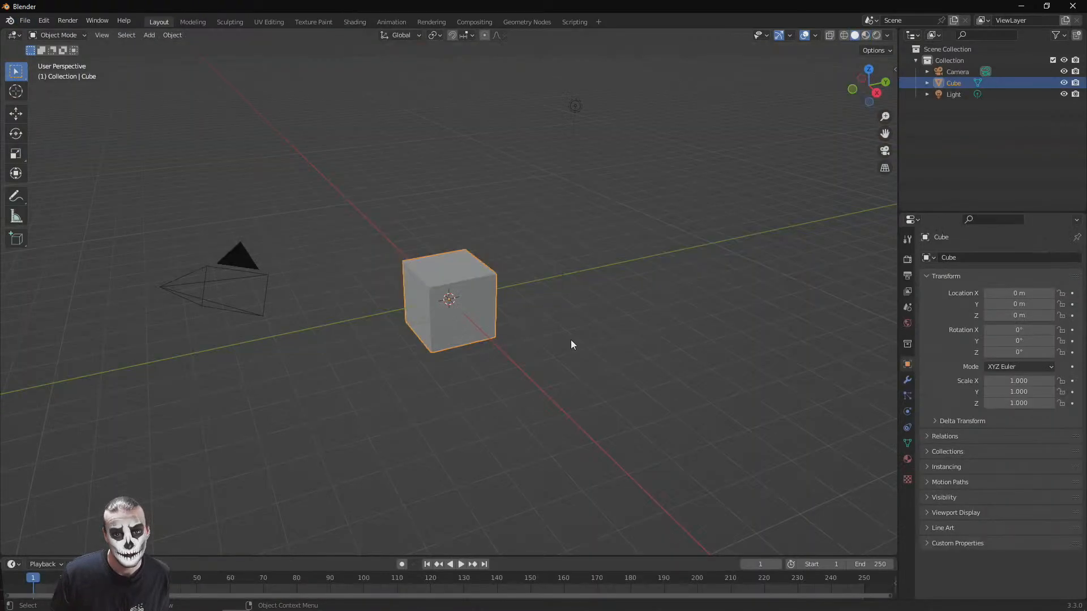
# Delete the default collection with its camera, cube and light from the new scene
pyautogui.click(949, 97)
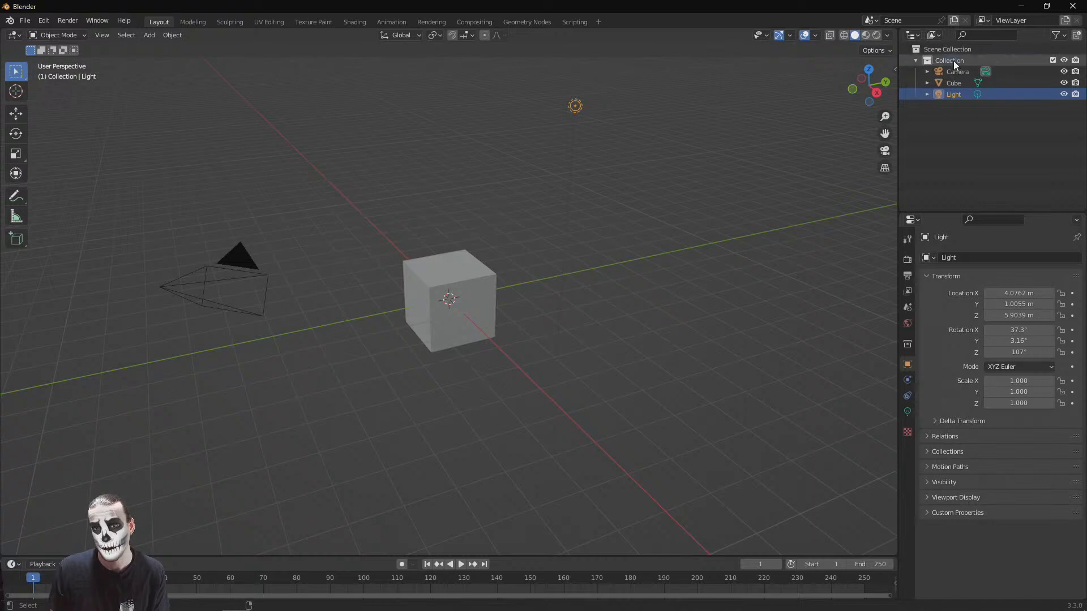
pyautogui.keyDown('shift'); pyautogui.click(953, 60); pyautogui.keyUp('shift')
pyautogui.press('Delete')
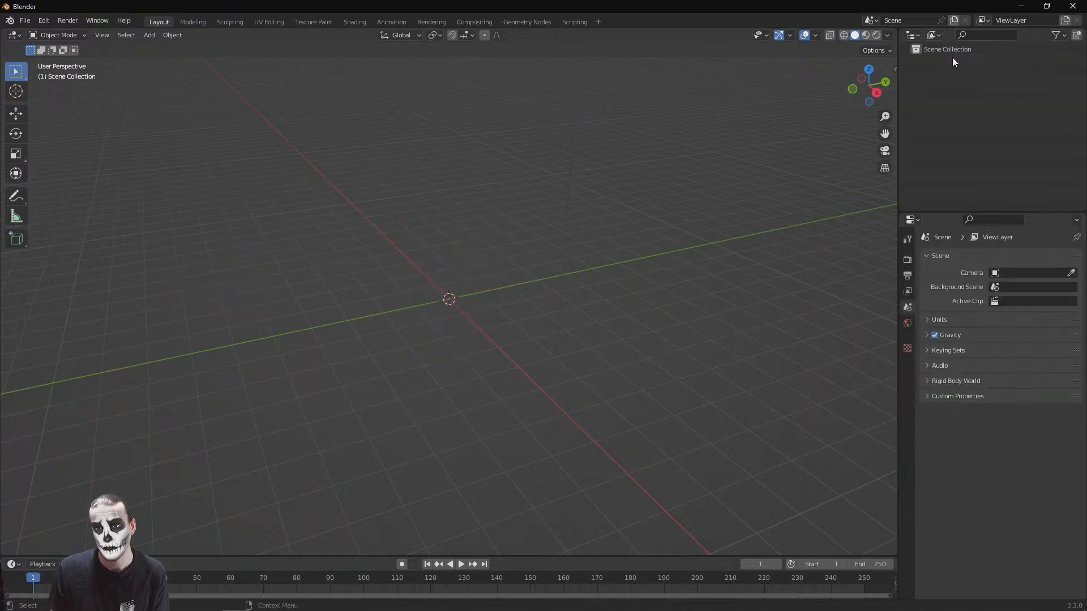
pyautogui.click(27, 22)
pyautogui.moveTo(48, 185)
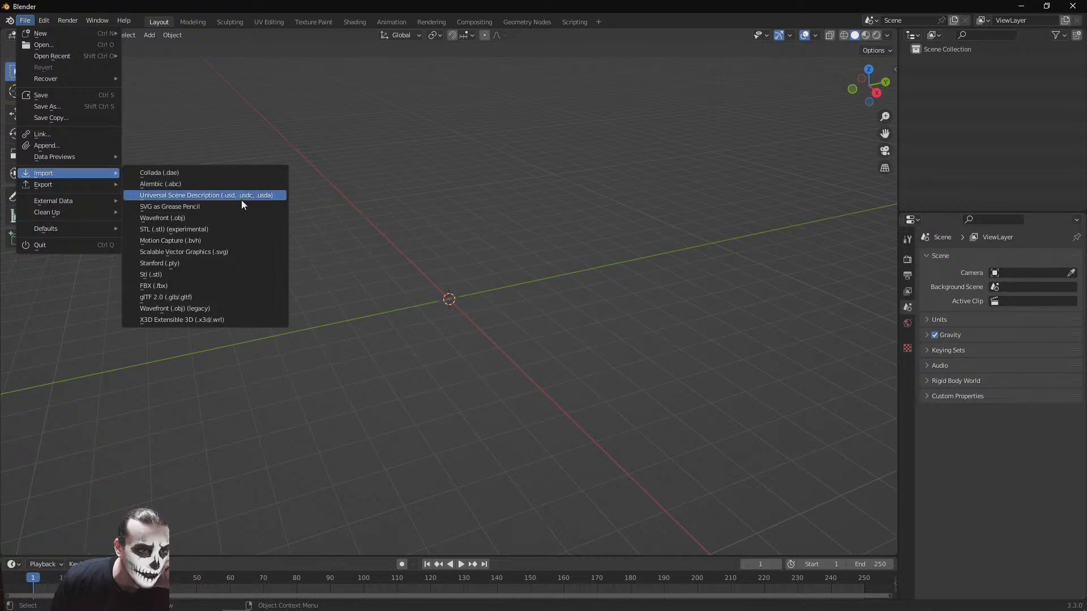
pyautogui.moveTo(76, 176)
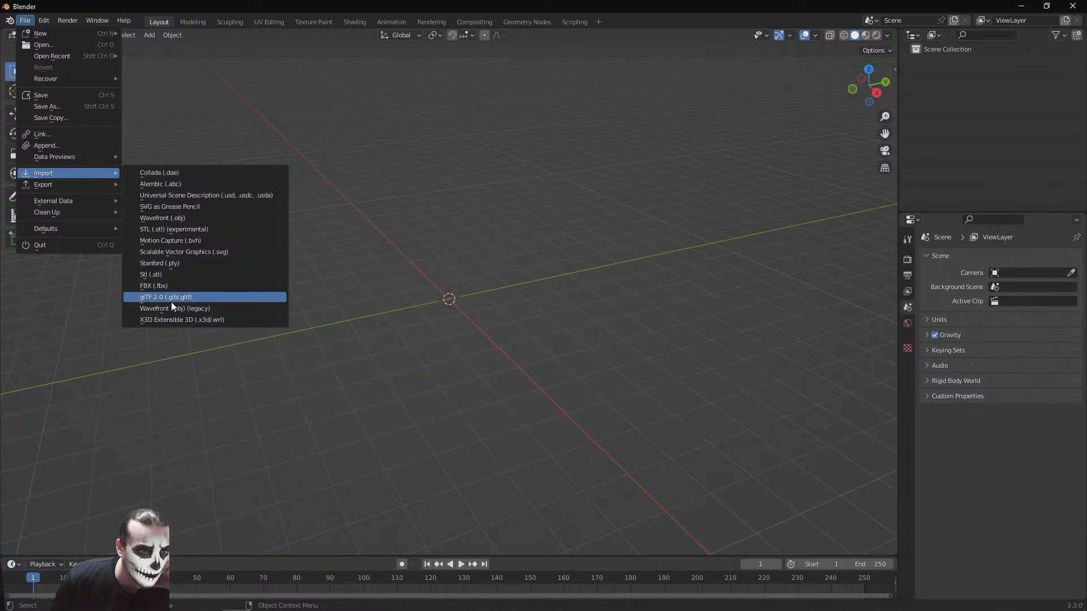
pyautogui.click(172, 300)
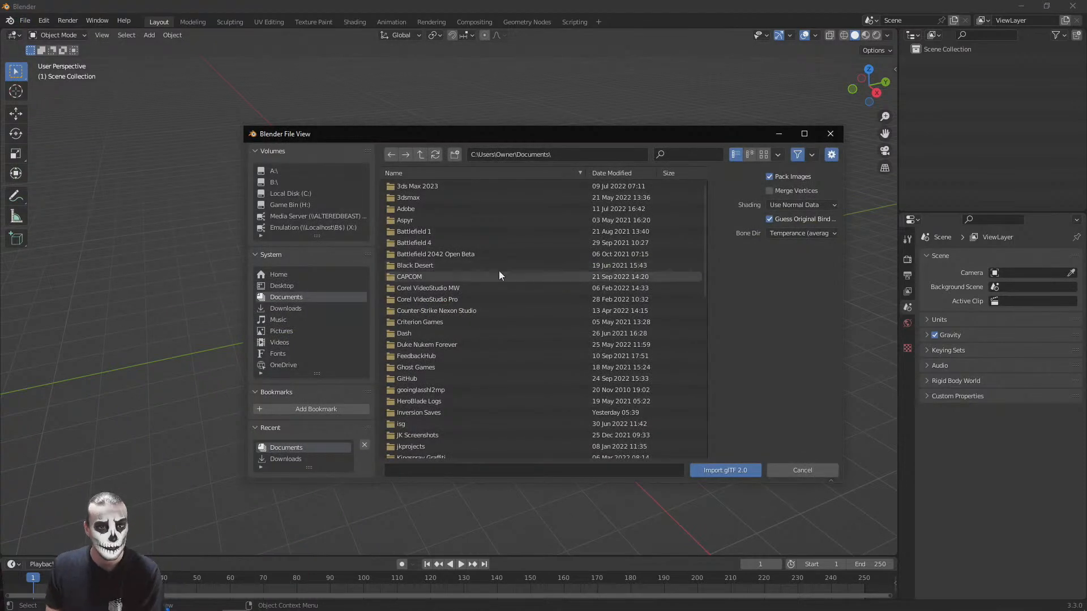
pyautogui.click(801, 470)
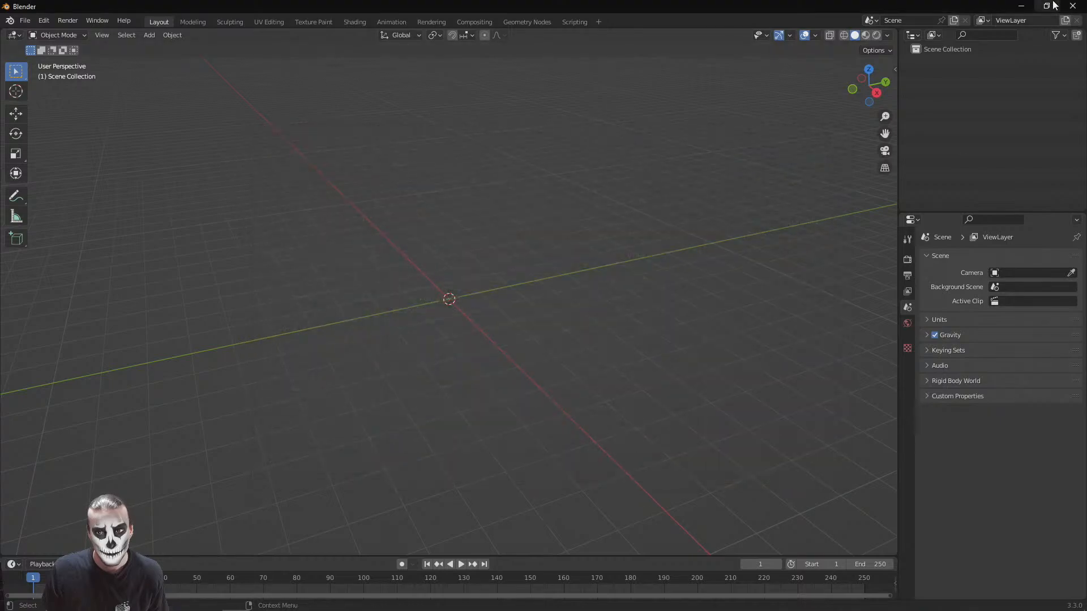
# Switch to the browser and download the Merchant's Table from Sketchfab in its original .dae format
pyautogui.click(1020, 6)
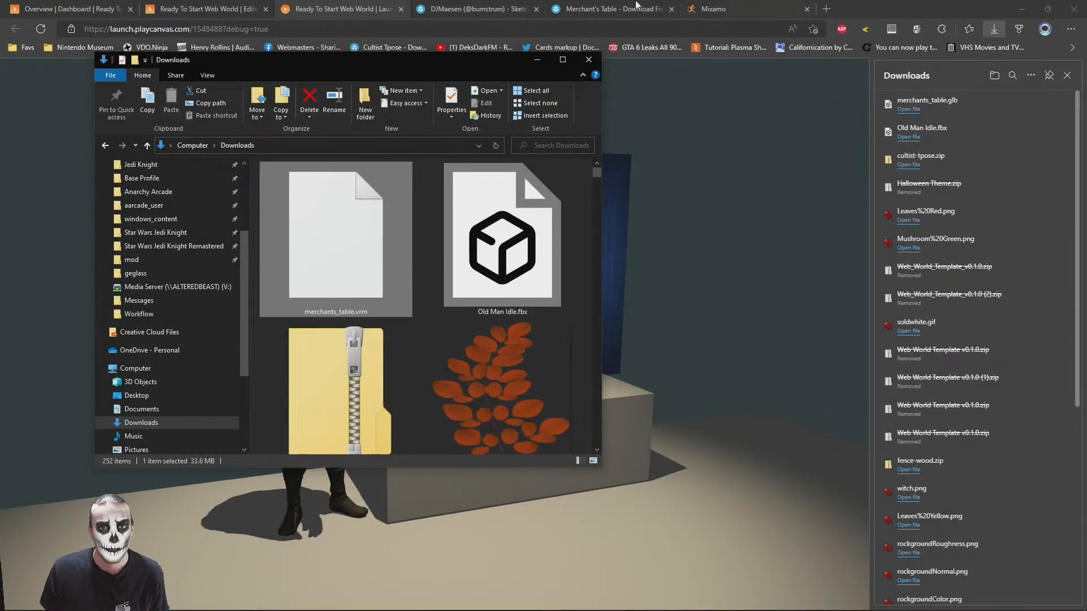
pyautogui.click(611, 9)
pyautogui.scroll(1, 487, 374)
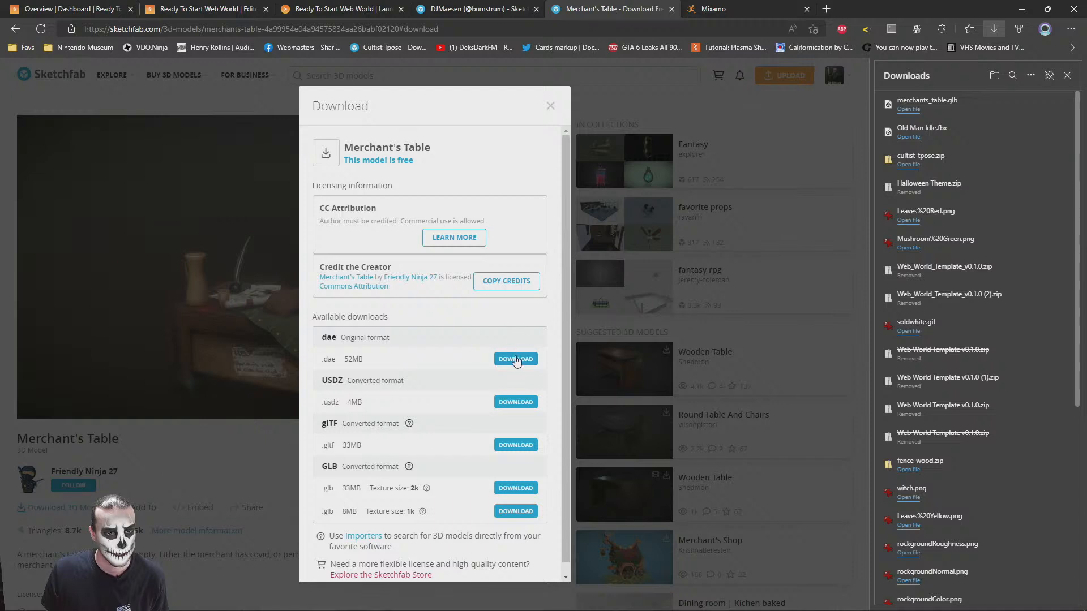
pyautogui.click(514, 359)
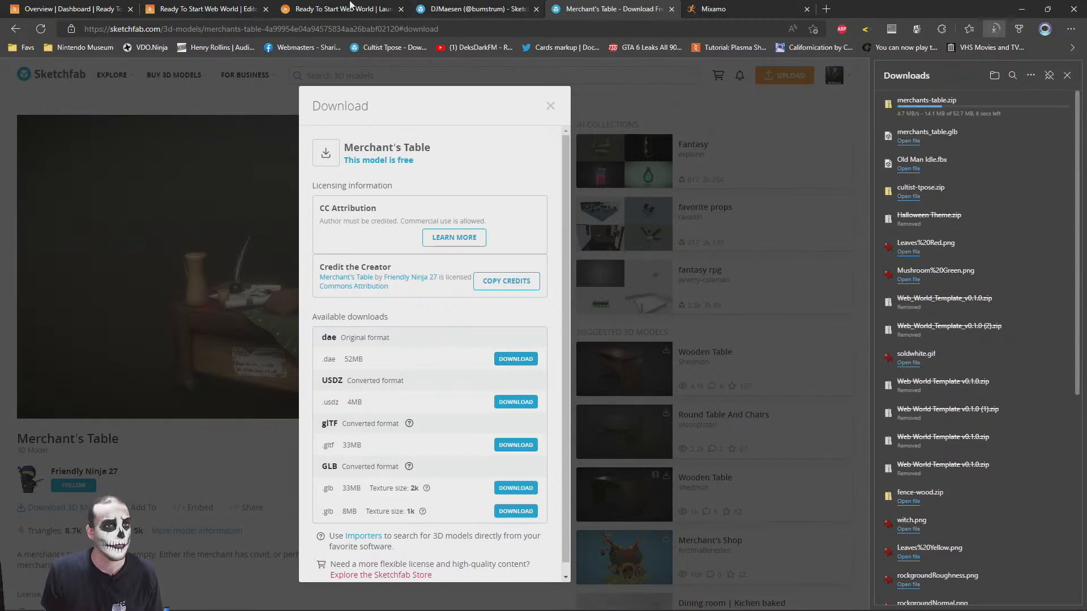
# Upload merchanttable.fbx from the Documents folder to the root assets folder of the PlayCanvas editor project
pyautogui.click(362, 7)
pyautogui.click(237, 7)
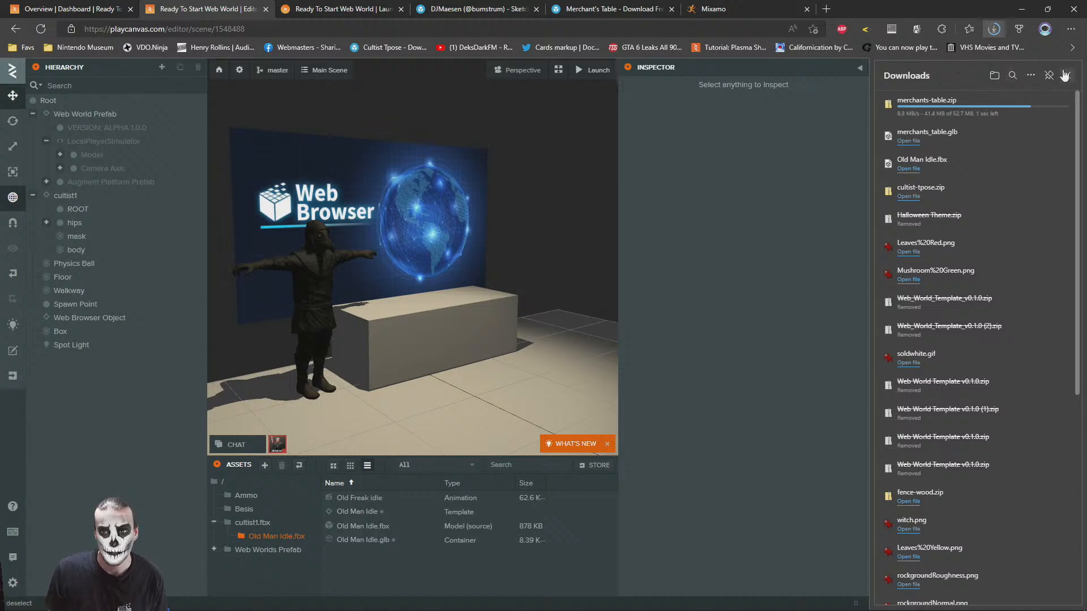
pyautogui.click(1067, 75)
pyautogui.click(224, 484)
pyautogui.hotkey('alt', 'Tab')
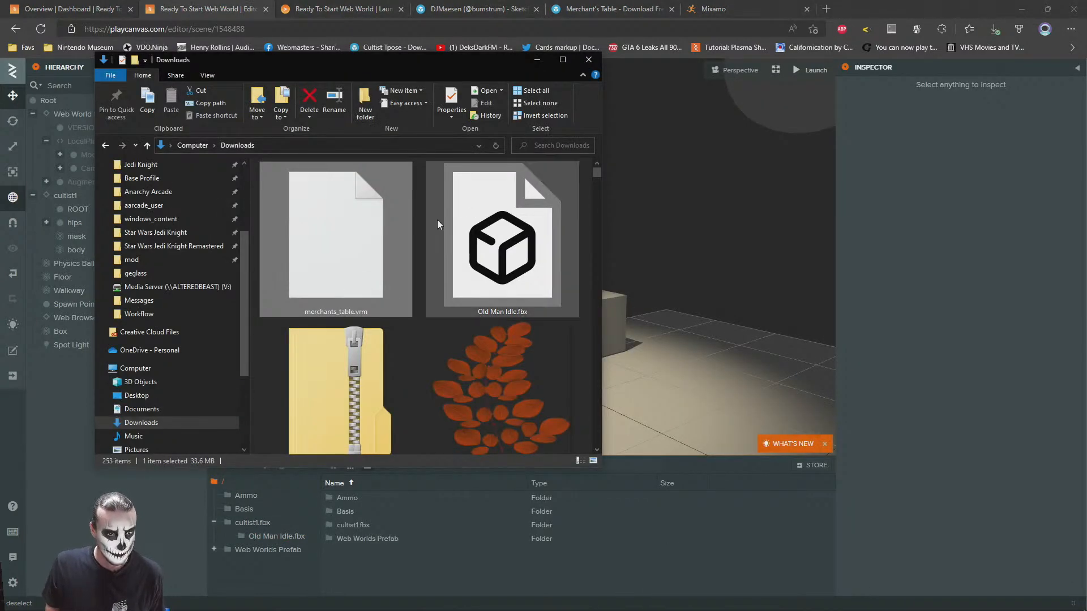
pyautogui.click(142, 408)
pyautogui.moveTo(300, 181); pyautogui.dragTo(634, 571)
# Extract merchants-table.zip in the Downloads folder into its own merchants-table folder with 7-Zip
pyautogui.hotkey('alt', 'Tab')
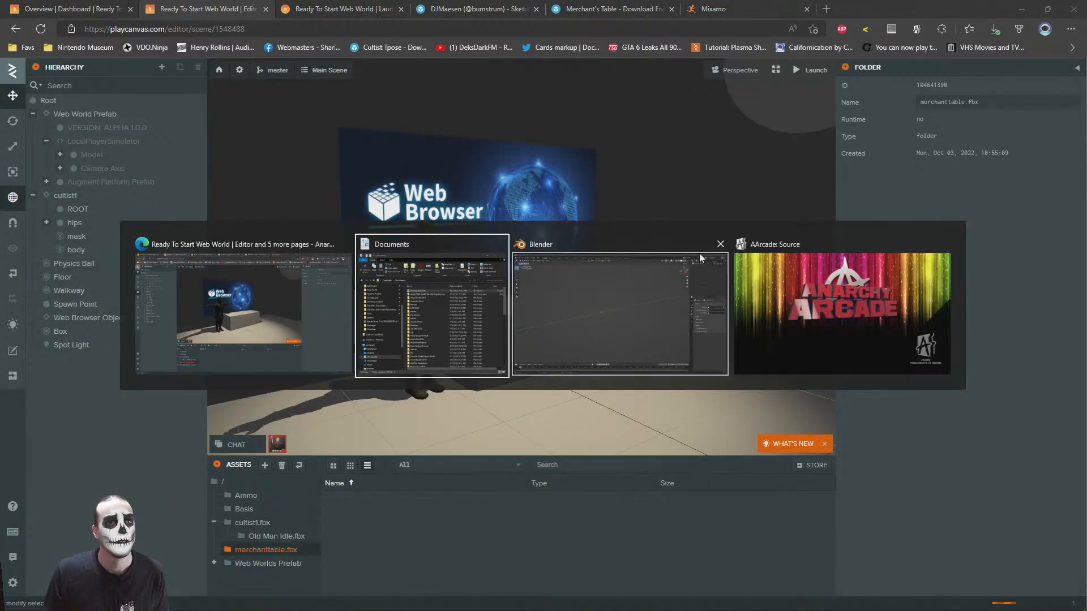
pyautogui.click(141, 422)
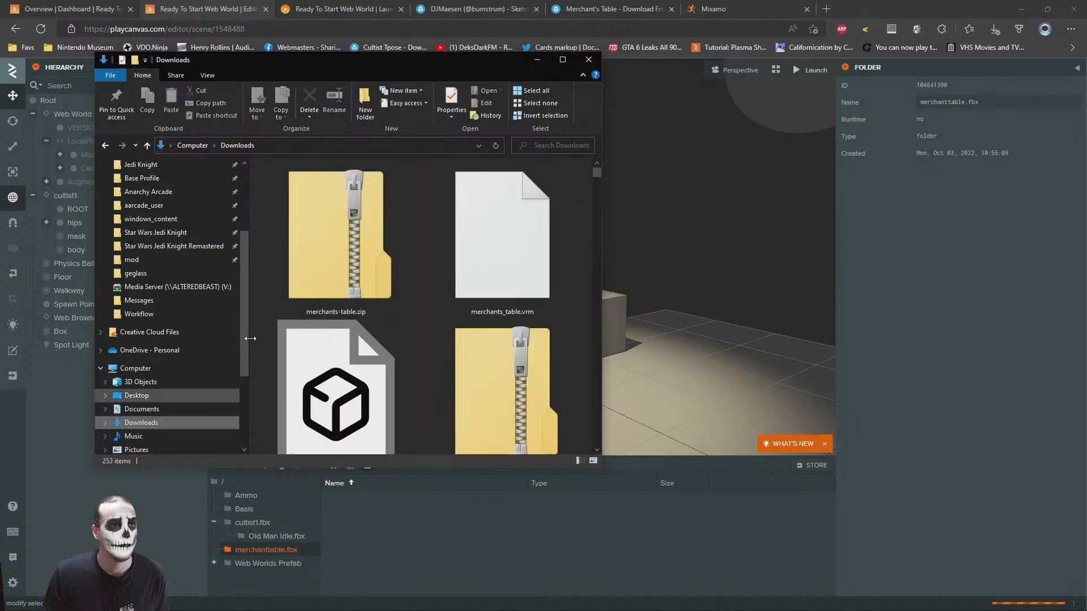
pyautogui.rightClick(367, 202)
pyautogui.moveTo(246, 274)
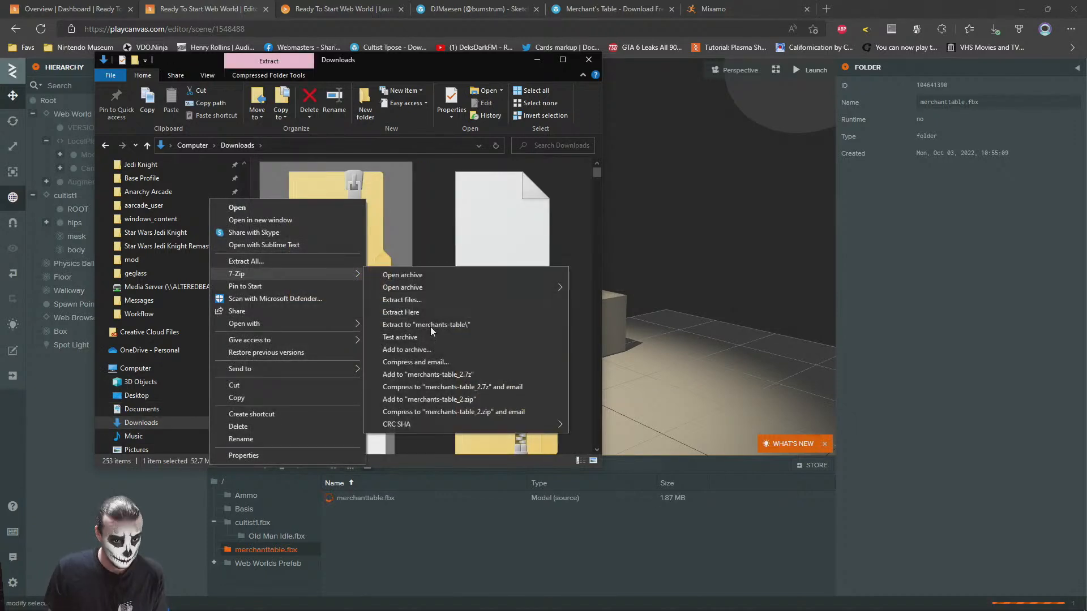
pyautogui.click(412, 324)
# Open the textures subfolder of the extracted merchants-table folder in Downloads
pyautogui.click(477, 255)
pyautogui.press('End')
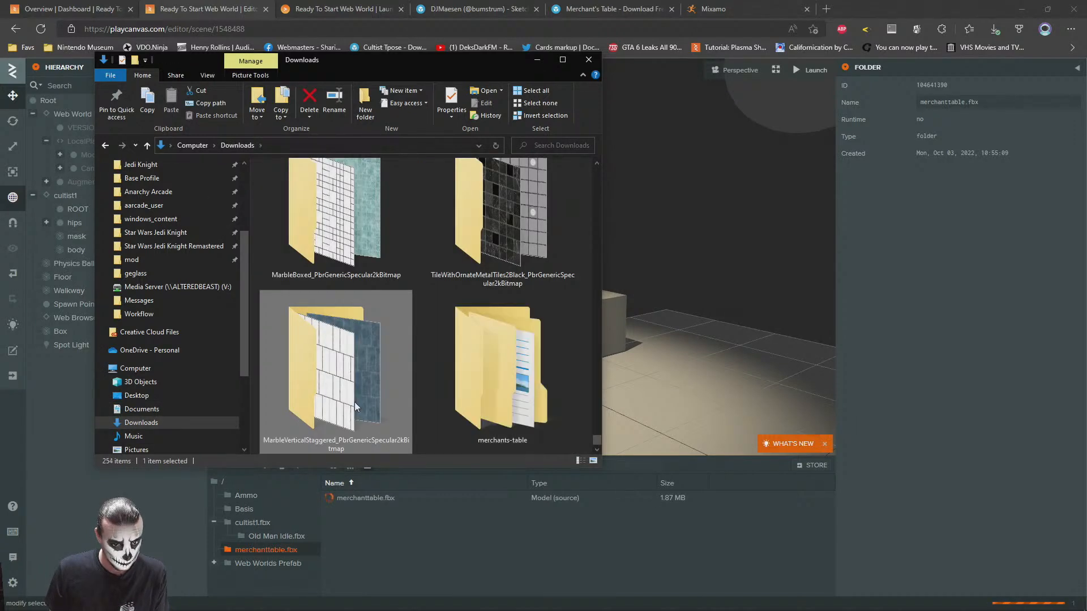
pyautogui.click(546, 367)
pyautogui.doubleClick(545, 366)
pyautogui.doubleClick(282, 192)
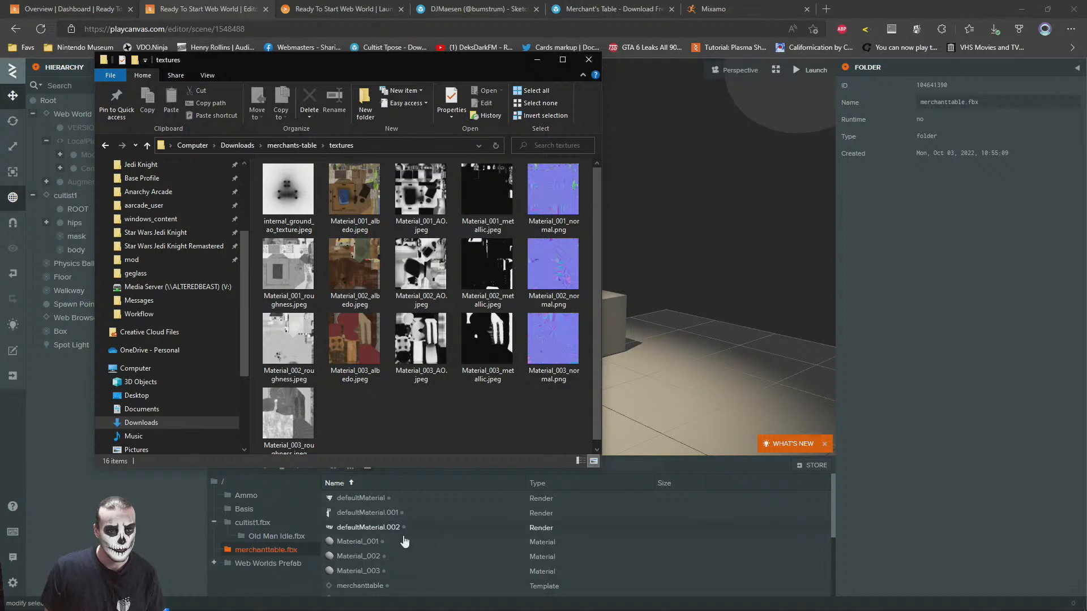
# Delete the six 0 B merchanttable.jpeg textures from the merchanttable.fbx asset folder
pyautogui.click(683, 235)
pyautogui.scroll(-5, 355, 568)
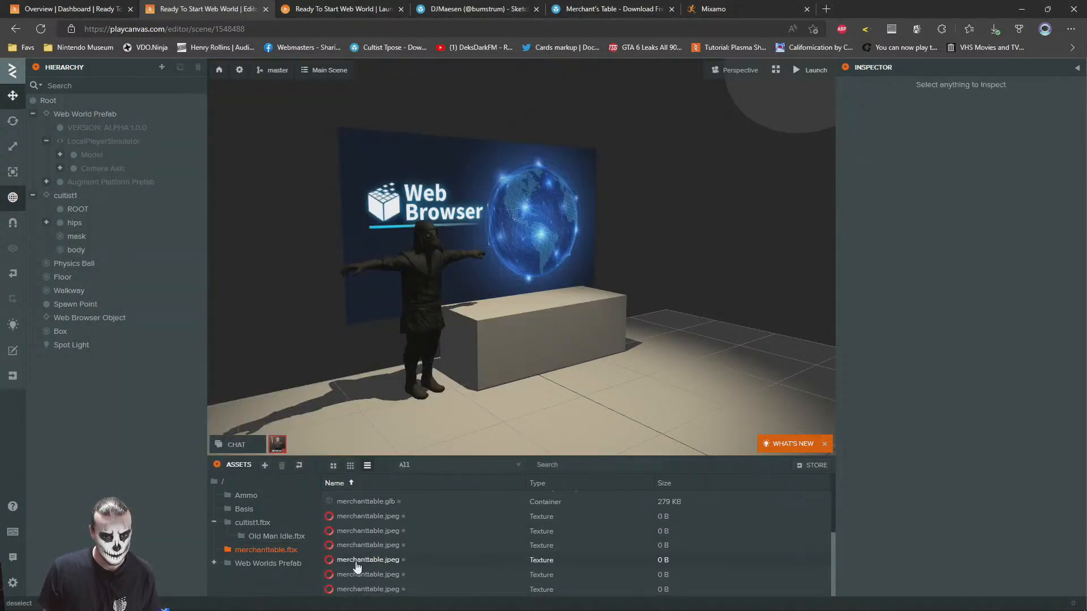
pyautogui.click(350, 517)
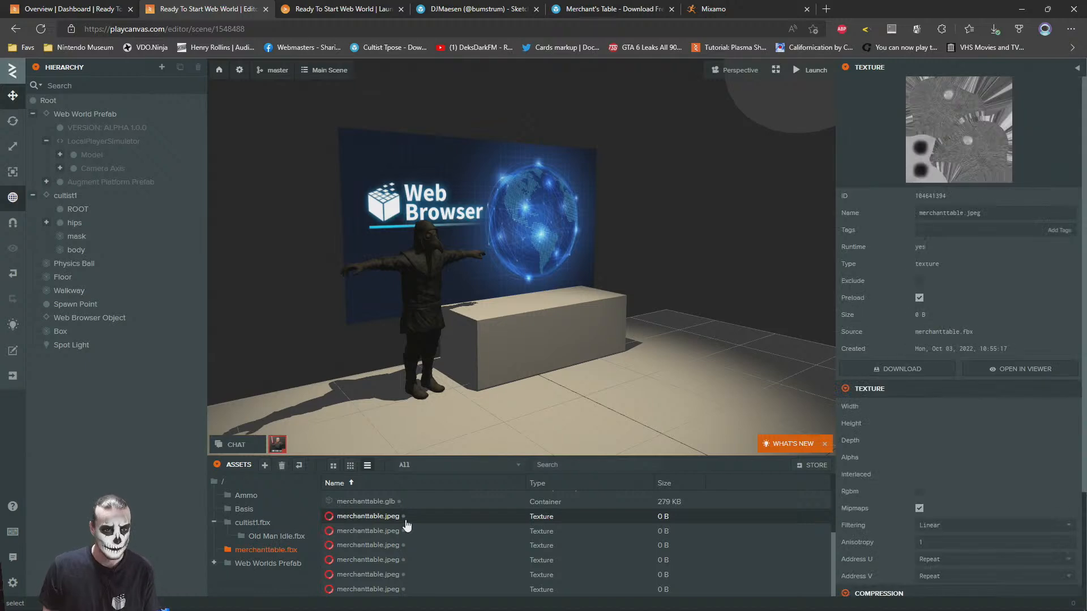
pyautogui.keyDown('shift'); pyautogui.click(368, 588); pyautogui.keyUp('shift')
pyautogui.rightClick(359, 536)
pyautogui.click(388, 563)
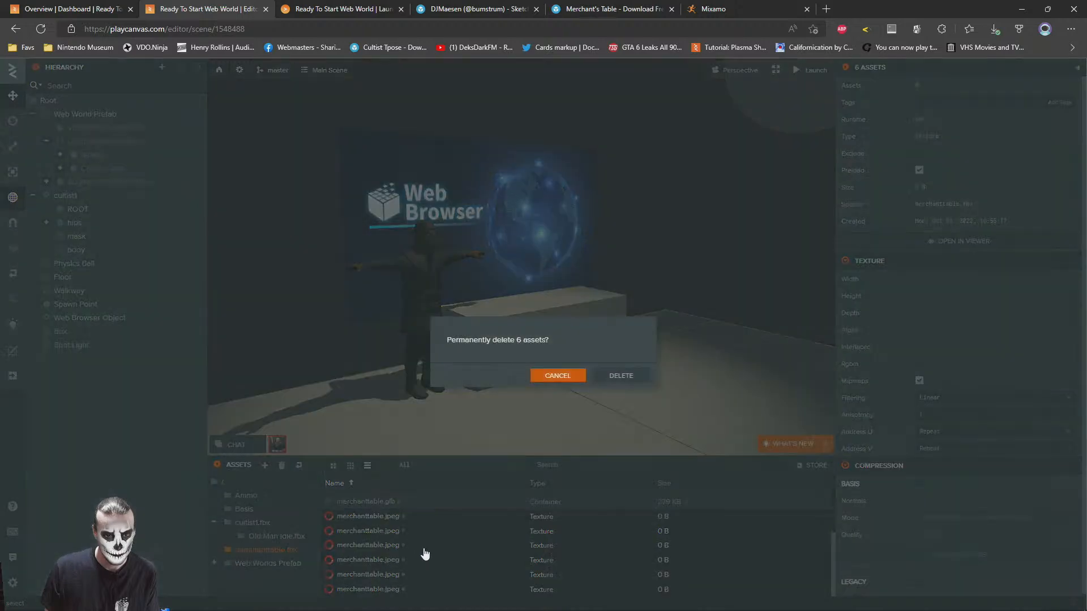
pyautogui.click(622, 378)
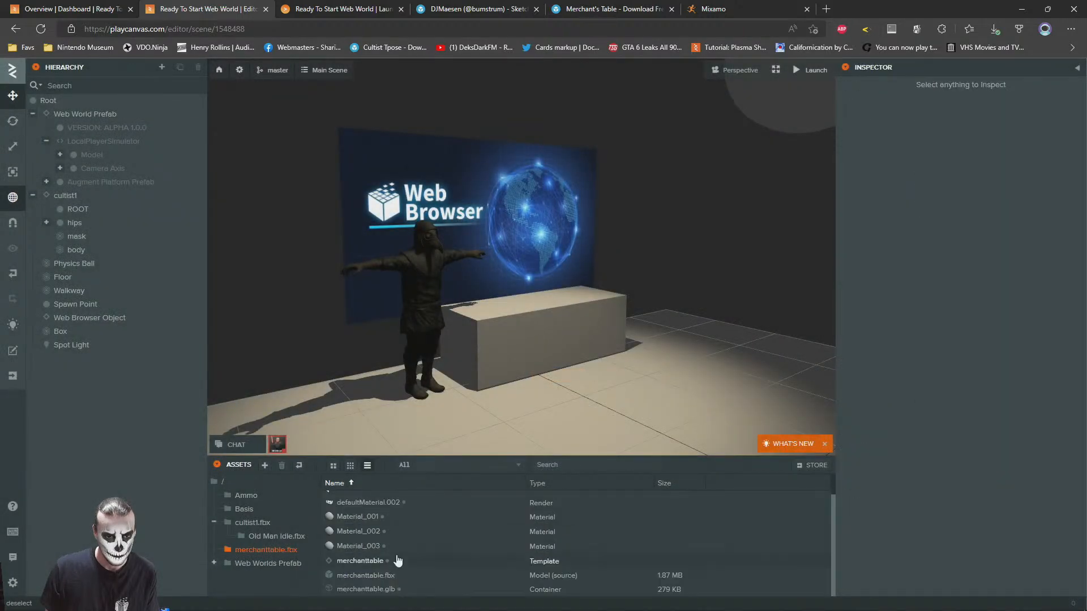
# Add the merchanttable template to the scene hierarchy under Root, just above Floor
pyautogui.click(345, 563)
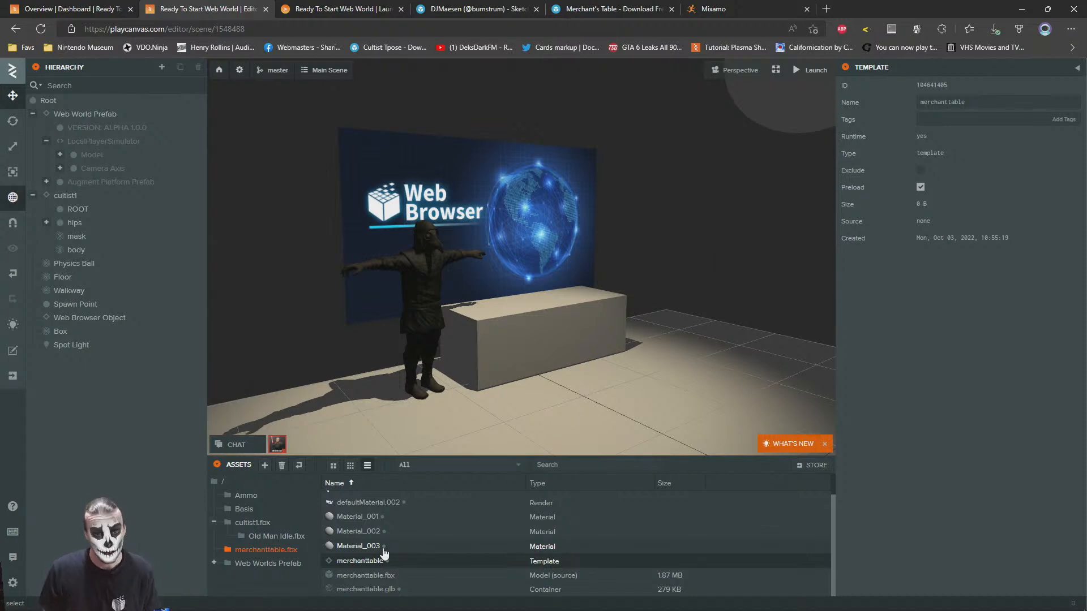
pyautogui.moveTo(363, 566); pyautogui.dragTo(67, 273)
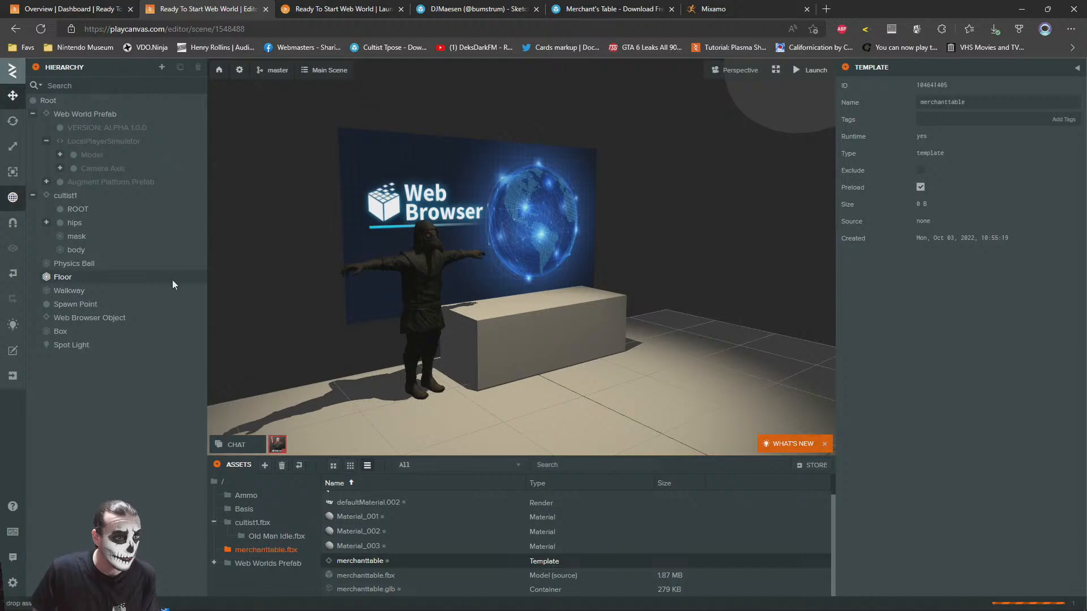
pyautogui.scroll(-10, 554, 256)
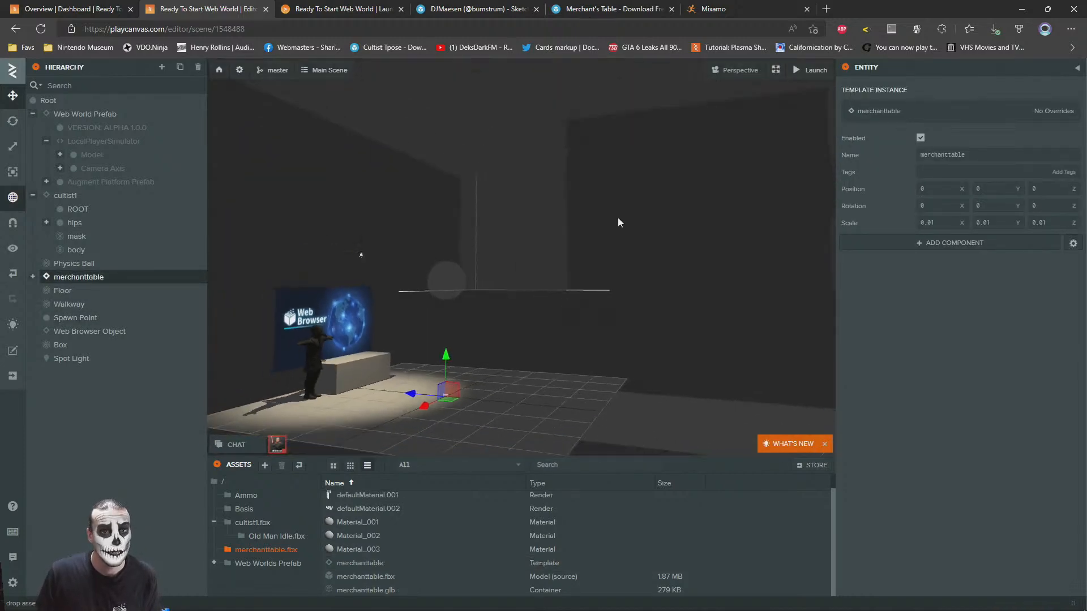
# Scale up the merchanttable entity and move it next to the cultist
pyautogui.moveTo(446, 348); pyautogui.dragTo(219, 224)
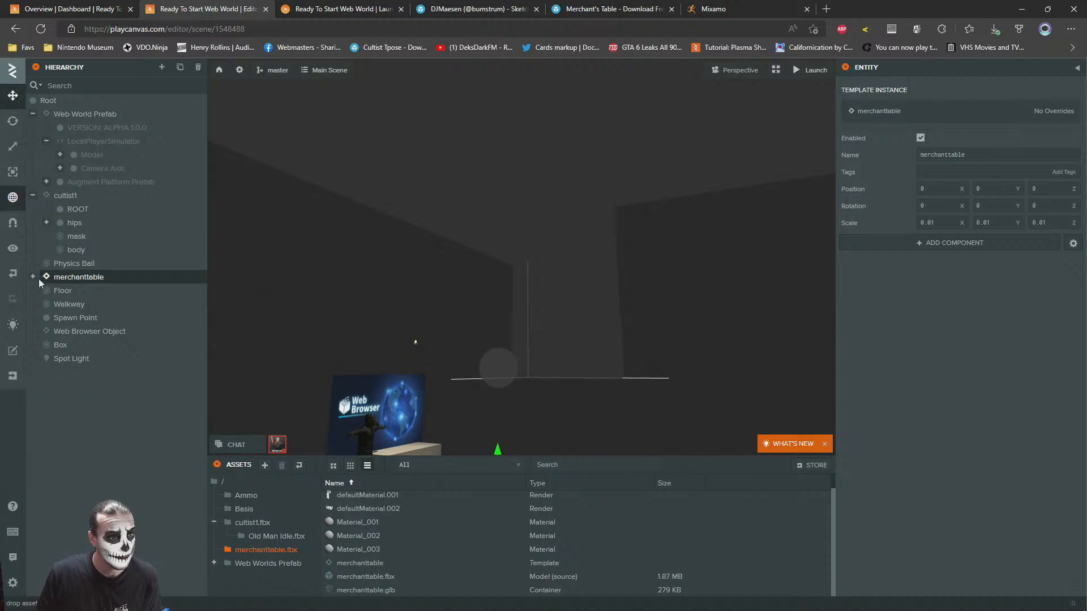
pyautogui.click(12, 146)
pyautogui.moveTo(571, 433); pyautogui.dragTo(532, 341)
pyautogui.moveTo(399, 283); pyautogui.dragTo(583, 290)
pyautogui.click(13, 95)
pyautogui.moveTo(378, 362); pyautogui.dragTo(454, 267)
# Select the table mesh and open its assigned material, Material_002, to examine the diffuse and normals texture slots
pyautogui.click(454, 267)
pyautogui.click(937, 471)
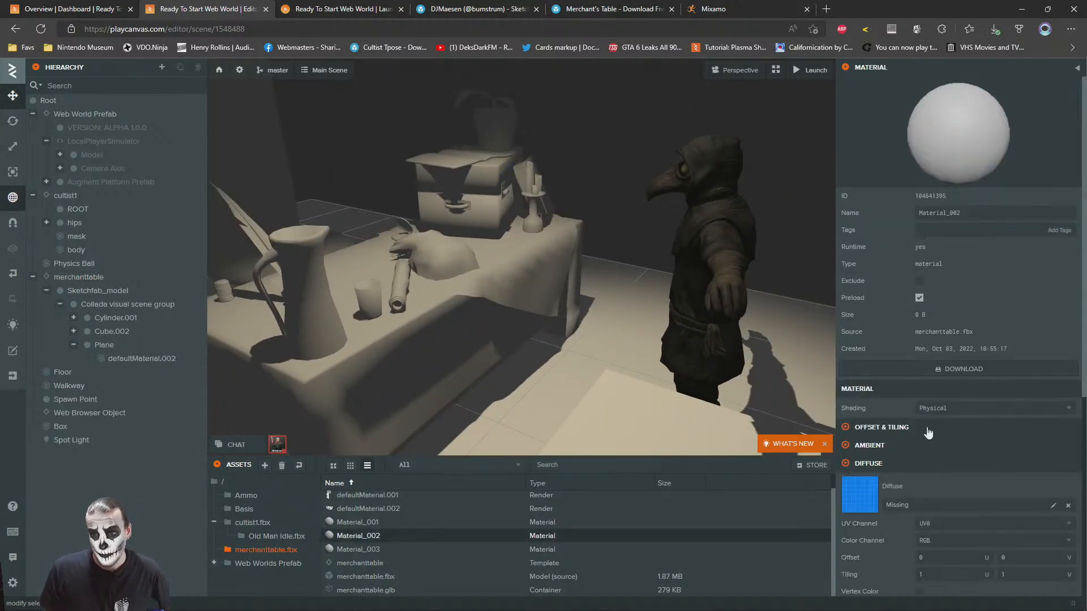
pyautogui.scroll(-5, 922, 416)
# Switch to the textures folder window and view Material_001_albedo.jpeg full size in IrfanView
pyautogui.hotkey('alt', 'Tab')
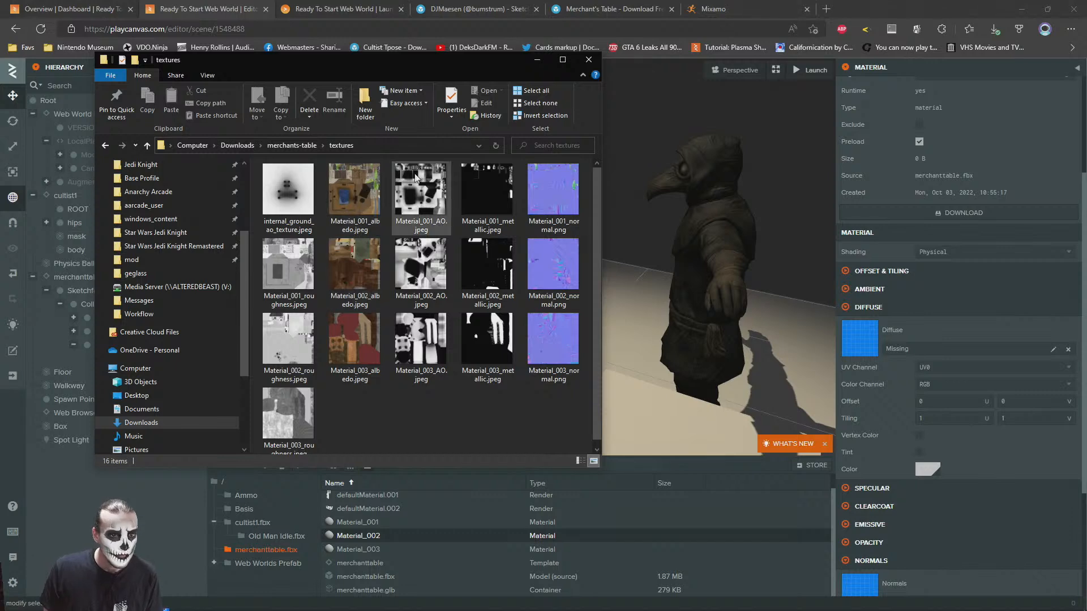
pyautogui.moveTo(419, 68); pyautogui.dragTo(411, 190)
pyautogui.doubleClick(344, 325)
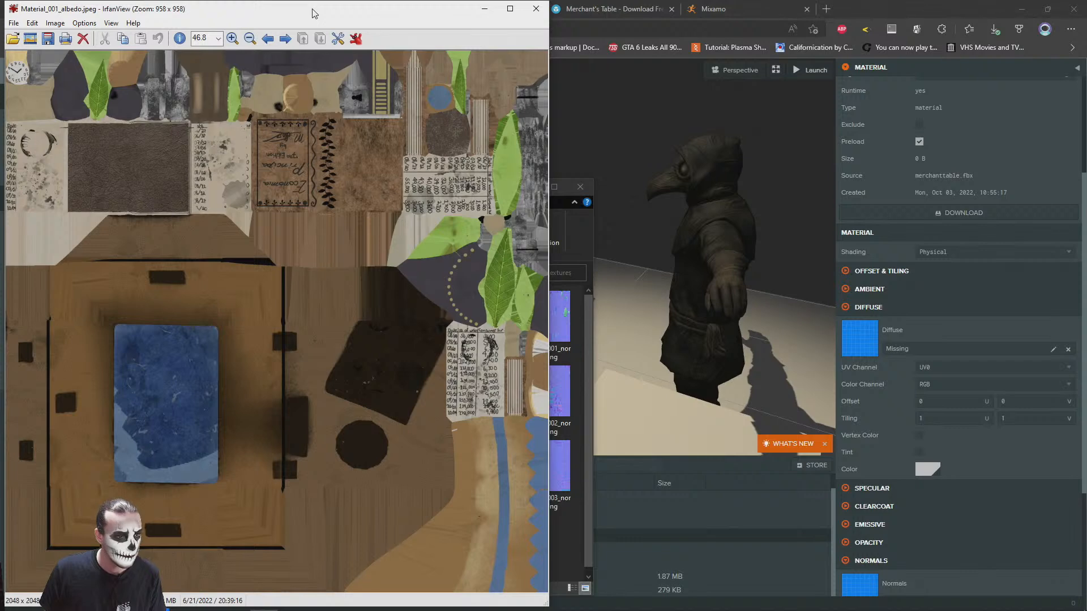
pyautogui.moveTo(314, 13); pyautogui.dragTo(313, 32)
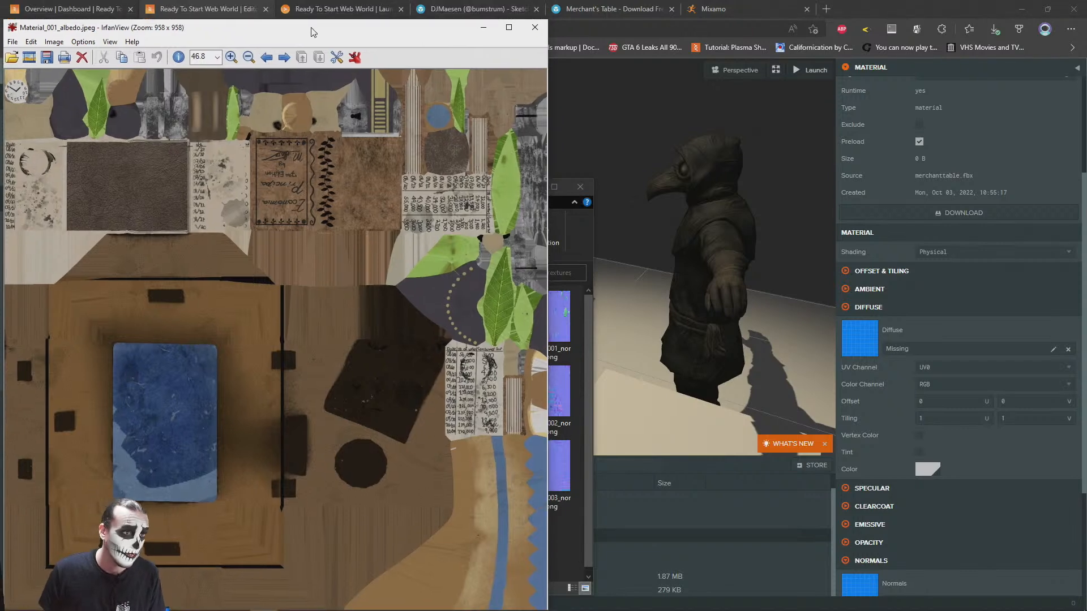
pyautogui.click(535, 27)
# Upload the five Material_001 textures (albedo, AO, metallic, normal and roughness) into the merchanttable.fbx asset folder
pyautogui.moveTo(348, 316); pyautogui.dragTo(721, 522)
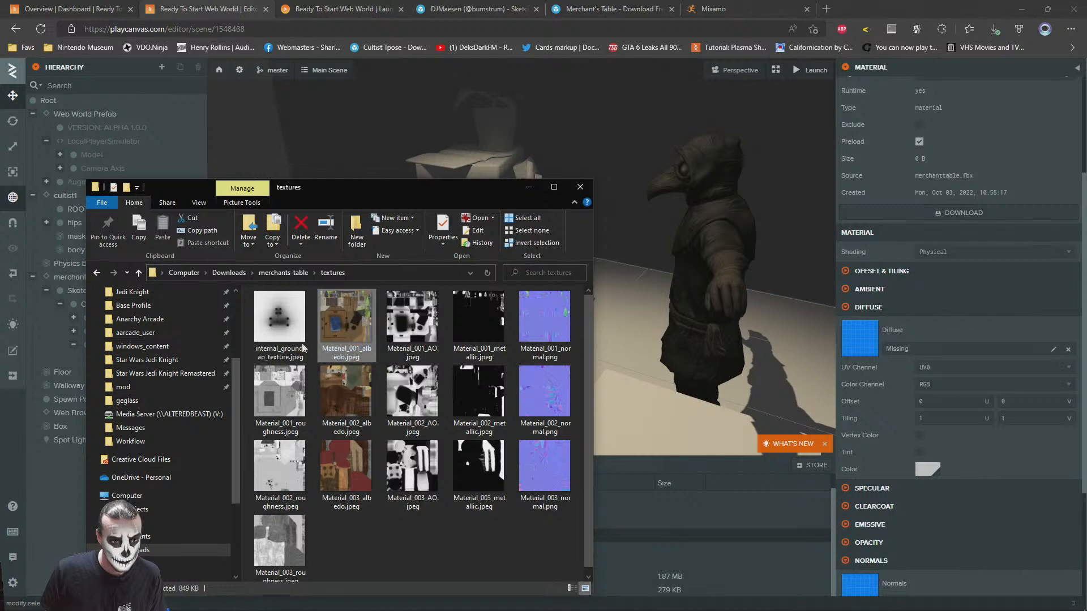
pyautogui.keyDown('ctrl'); pyautogui.click(284, 326); pyautogui.keyUp('ctrl')
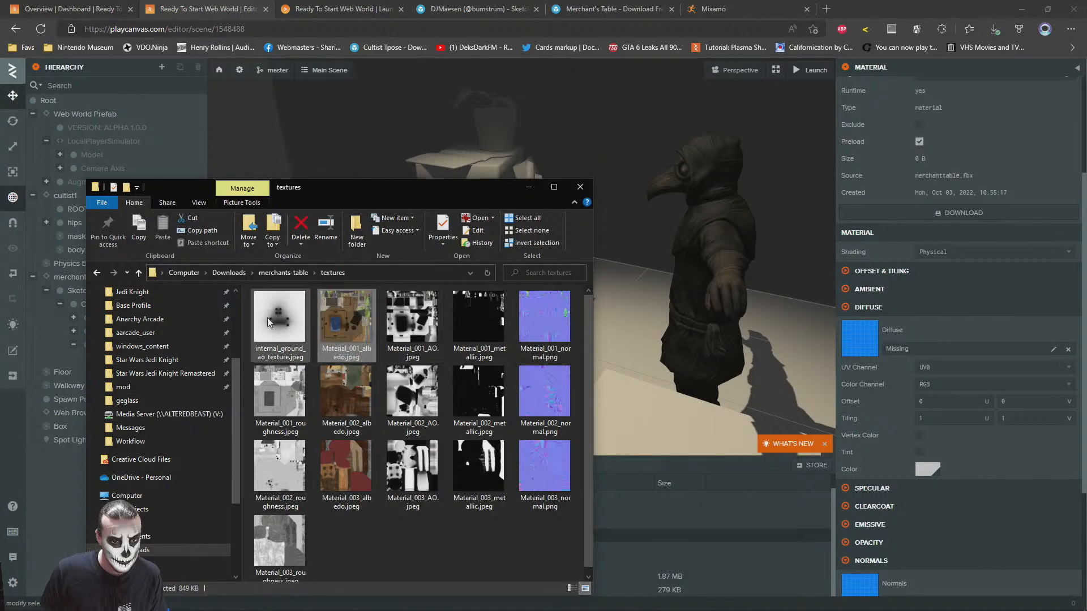
pyautogui.click(411, 307)
pyautogui.click(359, 328)
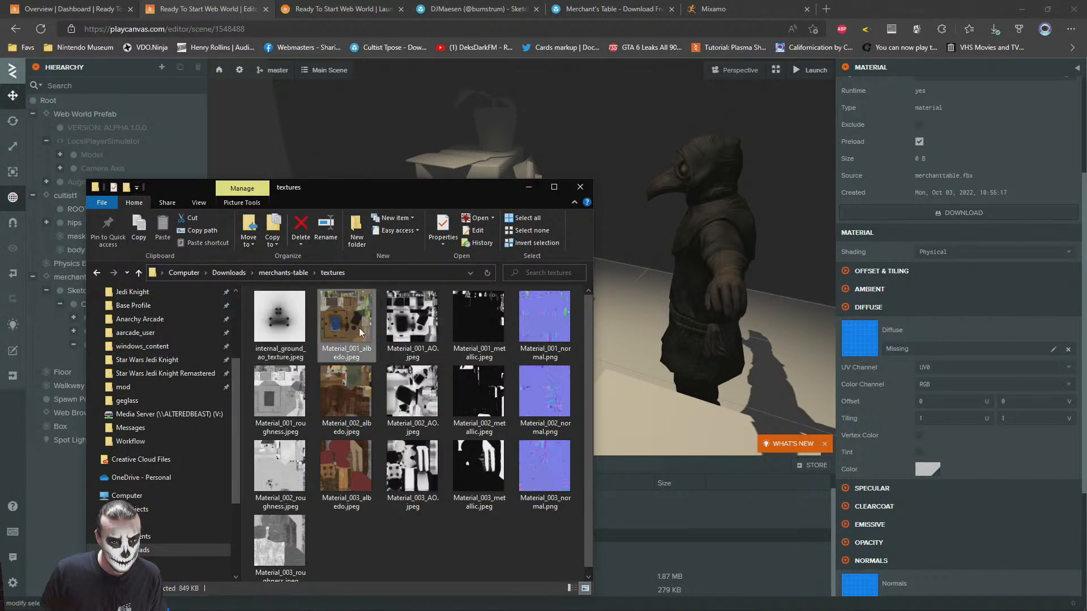
pyautogui.keyDown('ctrl'); pyautogui.click(414, 307); pyautogui.keyUp('ctrl')
pyautogui.keyDown('ctrl'); pyautogui.click(537, 310); pyautogui.keyUp('ctrl')
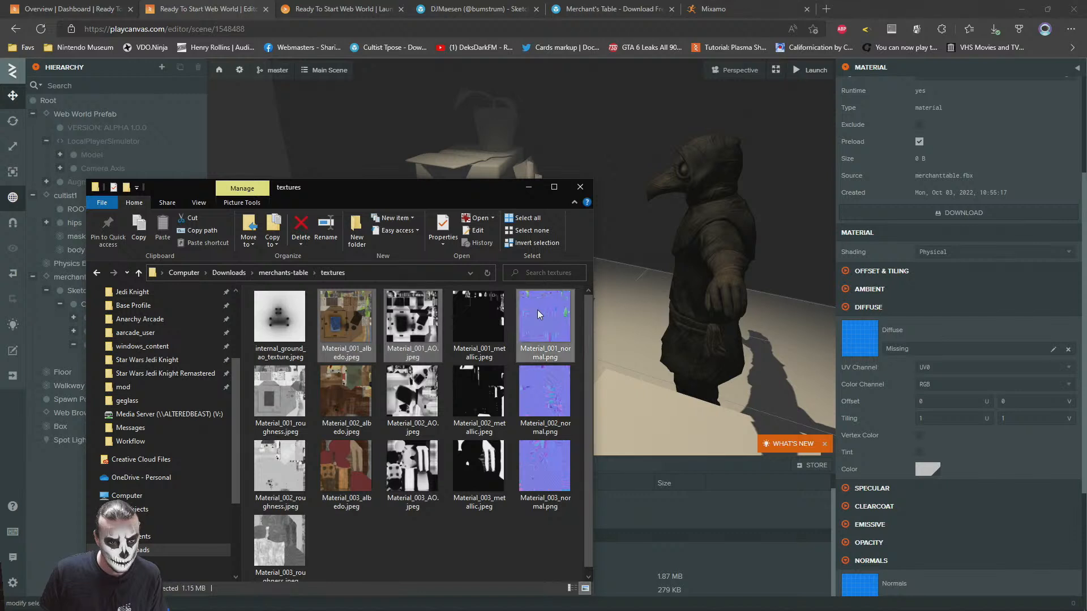
pyautogui.keyDown('ctrl'); pyautogui.click(486, 308); pyautogui.keyUp('ctrl')
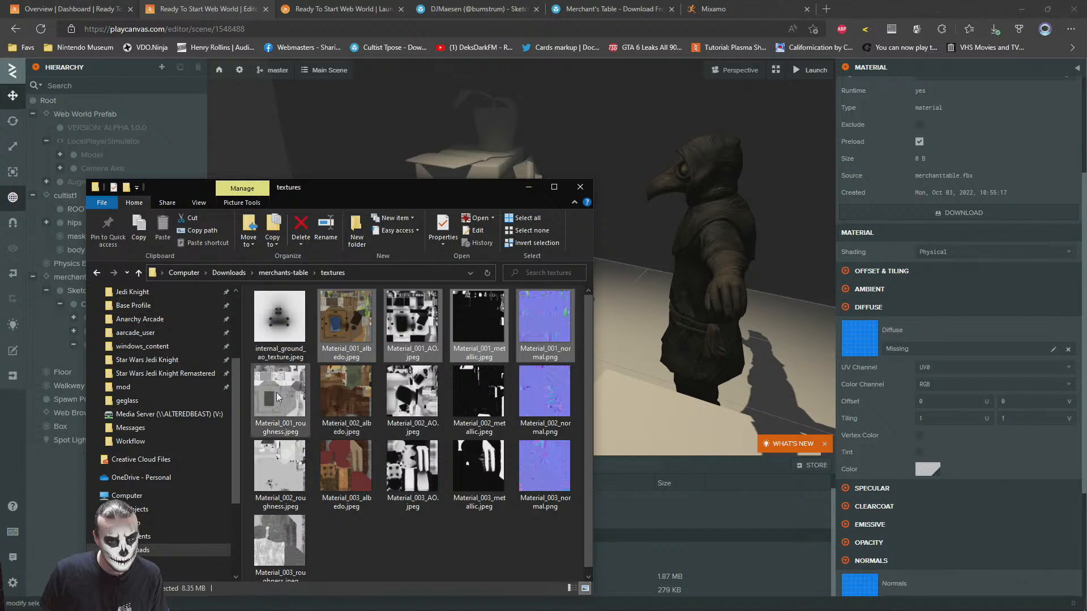
pyautogui.keyDown('ctrl'); pyautogui.click(294, 410); pyautogui.keyUp('ctrl')
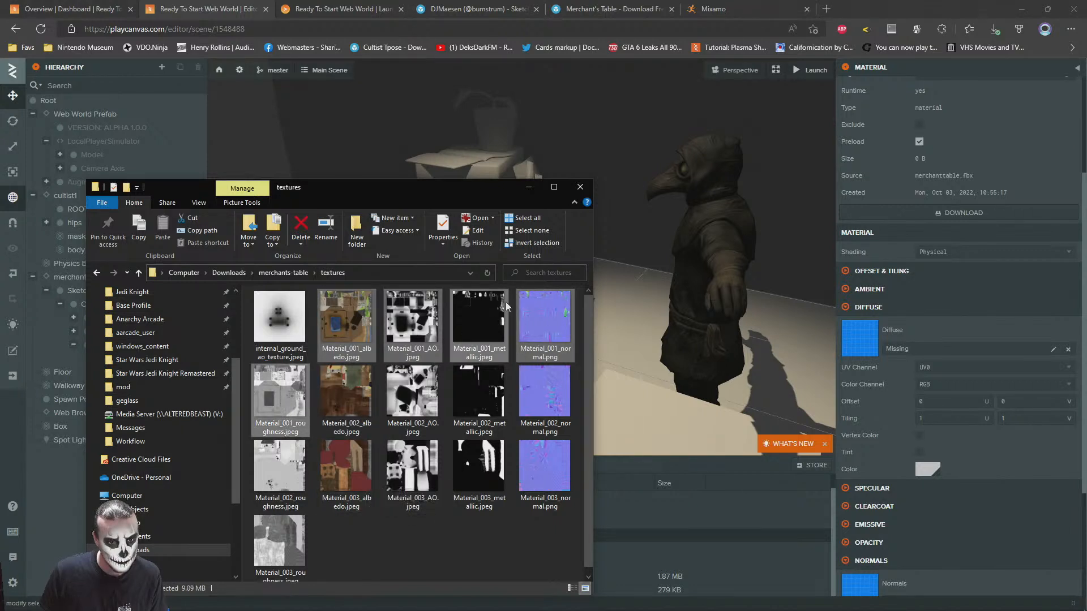
pyautogui.moveTo(551, 311); pyautogui.dragTo(714, 532)
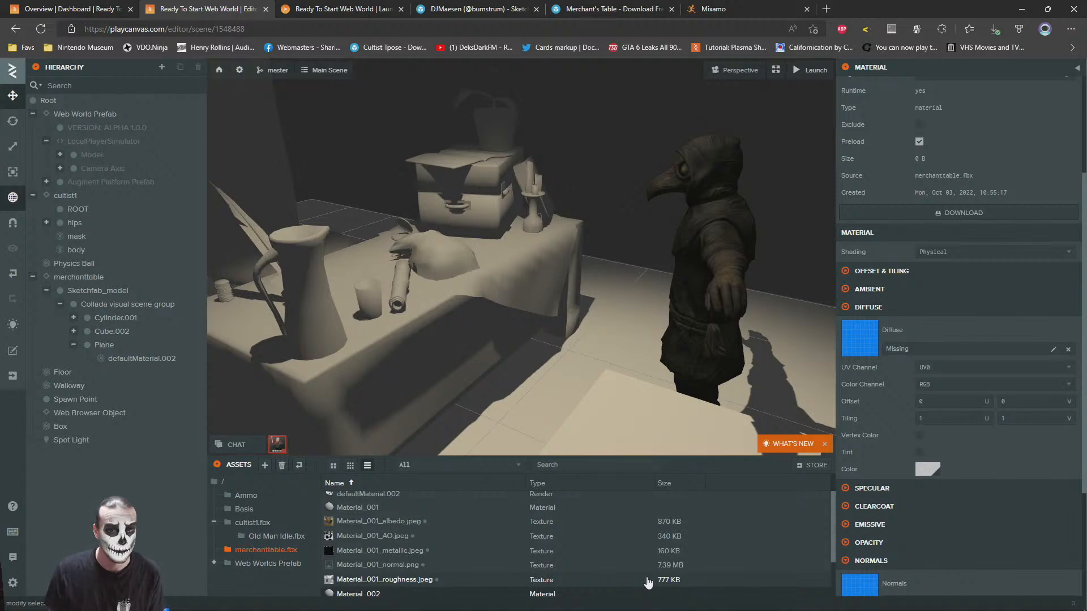
# Try Material_001_albedo.jpeg as the diffuse texture of the table's Material_002, and clear that texture slot again
pyautogui.scroll(-2, 648, 566)
pyautogui.scroll(-1, 394, 562)
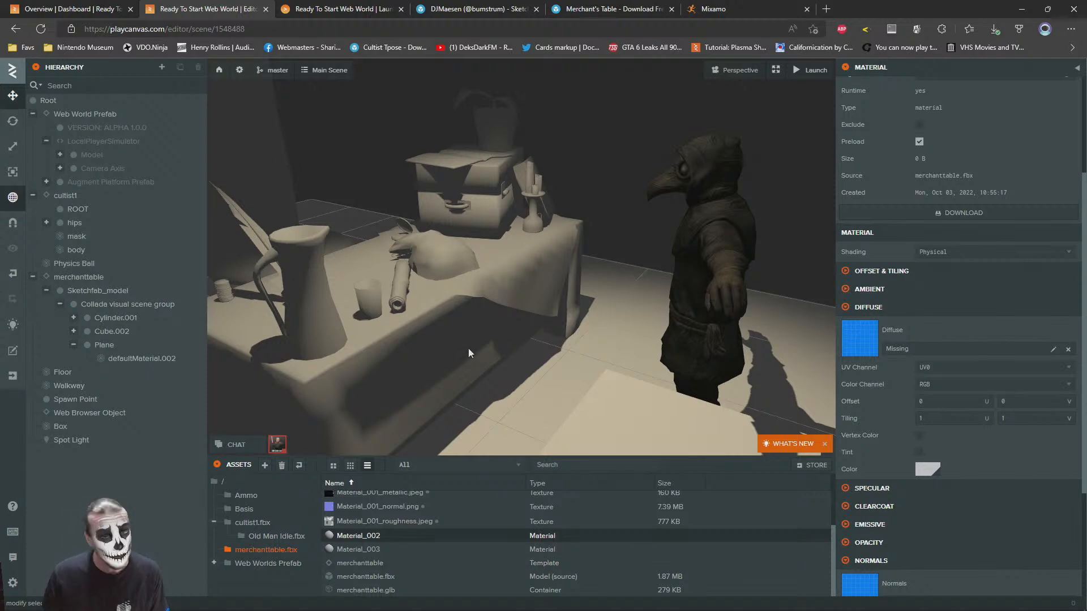
pyautogui.click(430, 354)
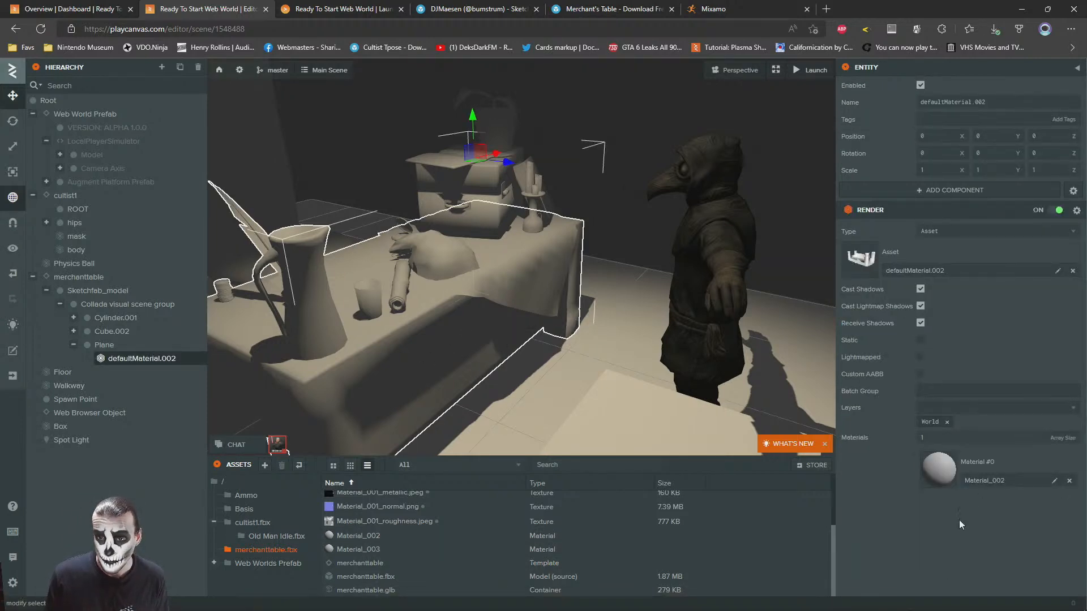
pyautogui.click(936, 471)
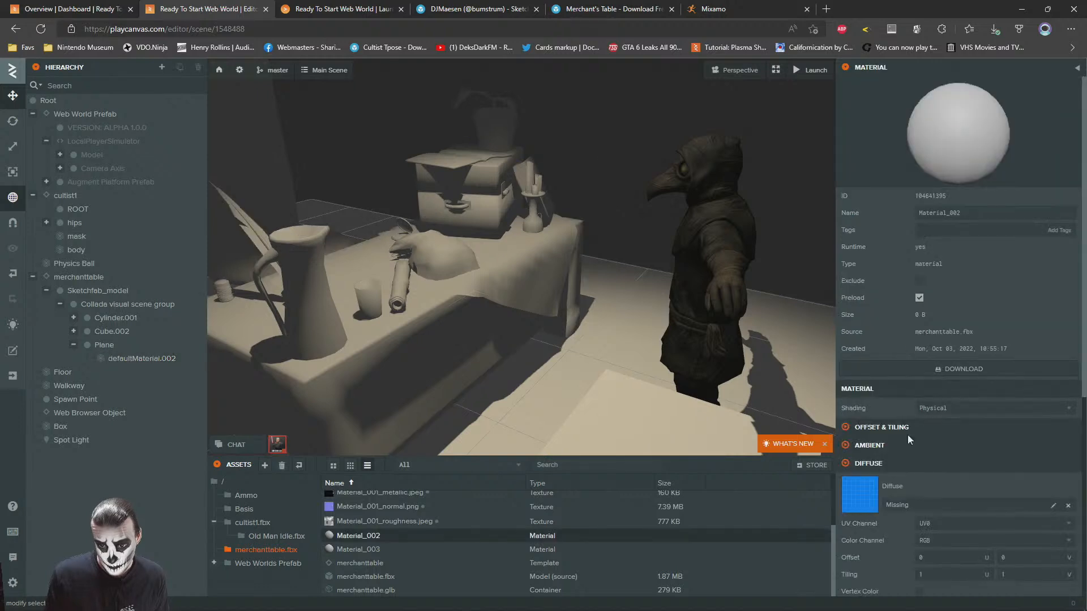
pyautogui.scroll(-6, 894, 408)
pyautogui.scroll(3, 373, 532)
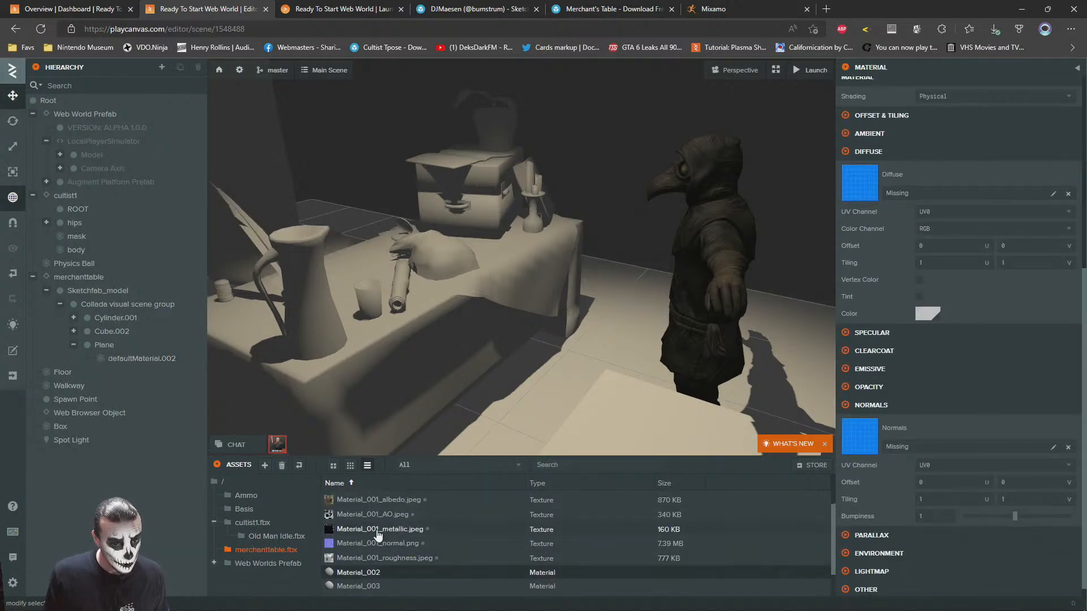
pyautogui.moveTo(882, 197); pyautogui.dragTo(875, 181)
pyautogui.moveTo(563, 261); pyautogui.dragTo(491, 237, button='right')
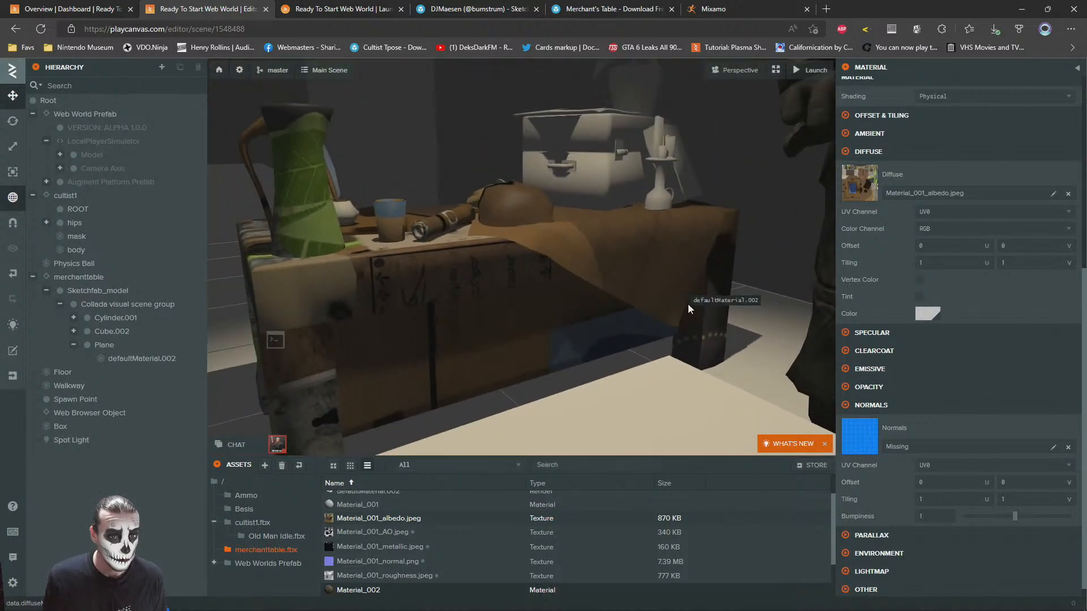
pyautogui.click(1068, 193)
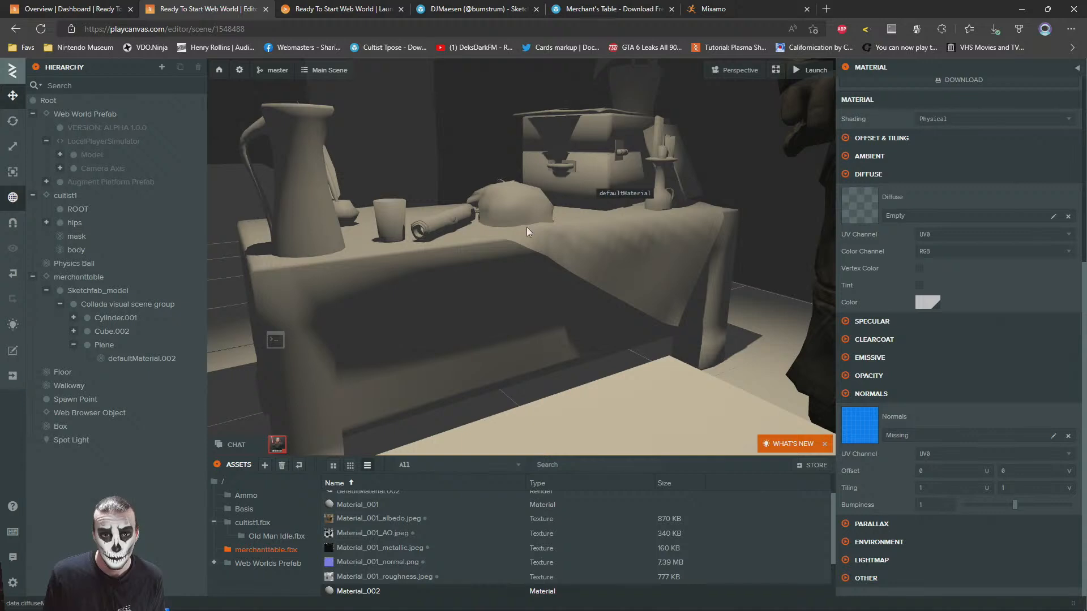
# Examine the table mesh's Material_002 and the Material_003 asset to find which material the Material_001 textures belong to
pyautogui.click(576, 303)
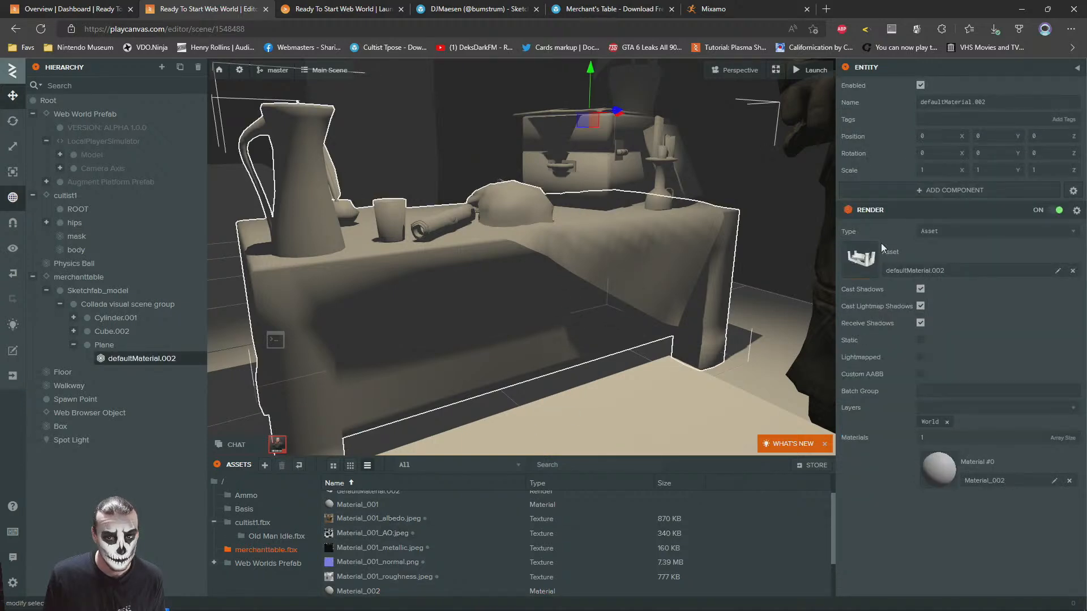
pyautogui.click(932, 459)
pyautogui.scroll(-1, 368, 566)
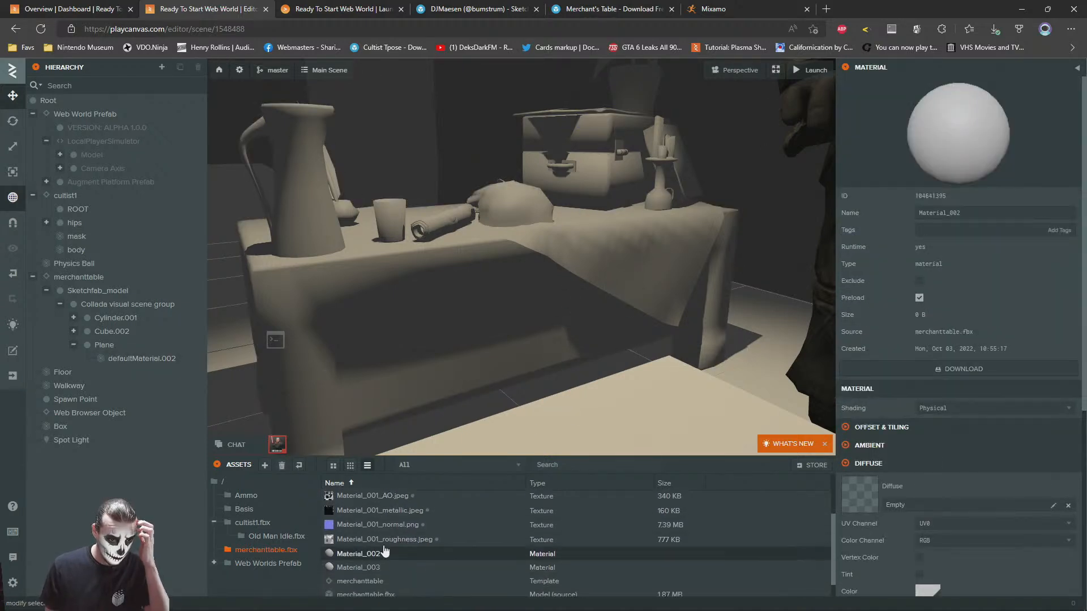
pyautogui.click(368, 568)
pyautogui.scroll(3, 369, 563)
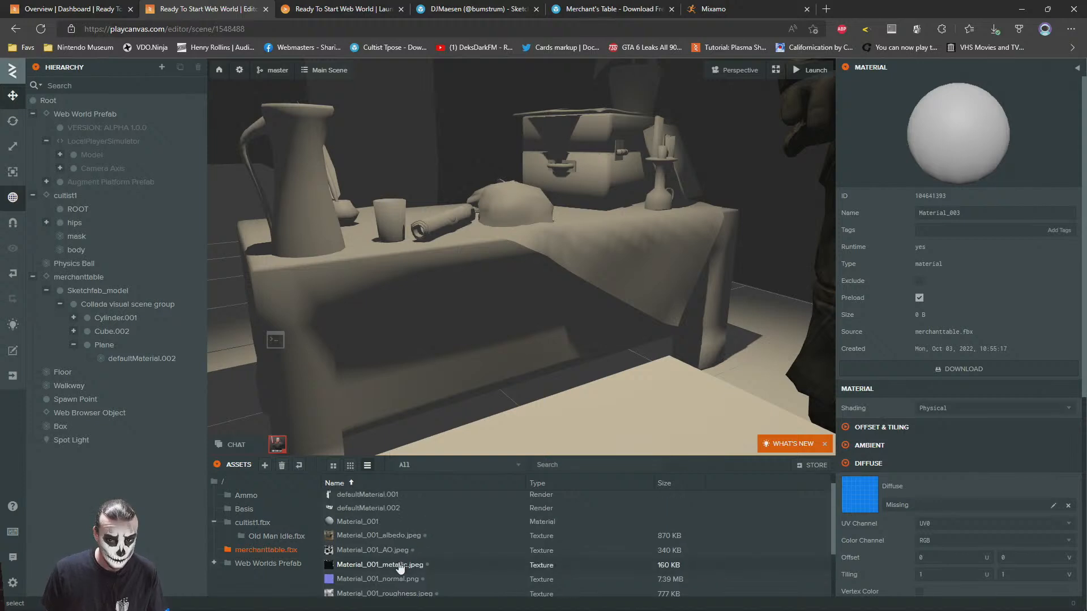
pyautogui.moveTo(371, 557); pyautogui.dragTo(871, 524)
pyautogui.scroll(-2, 368, 543)
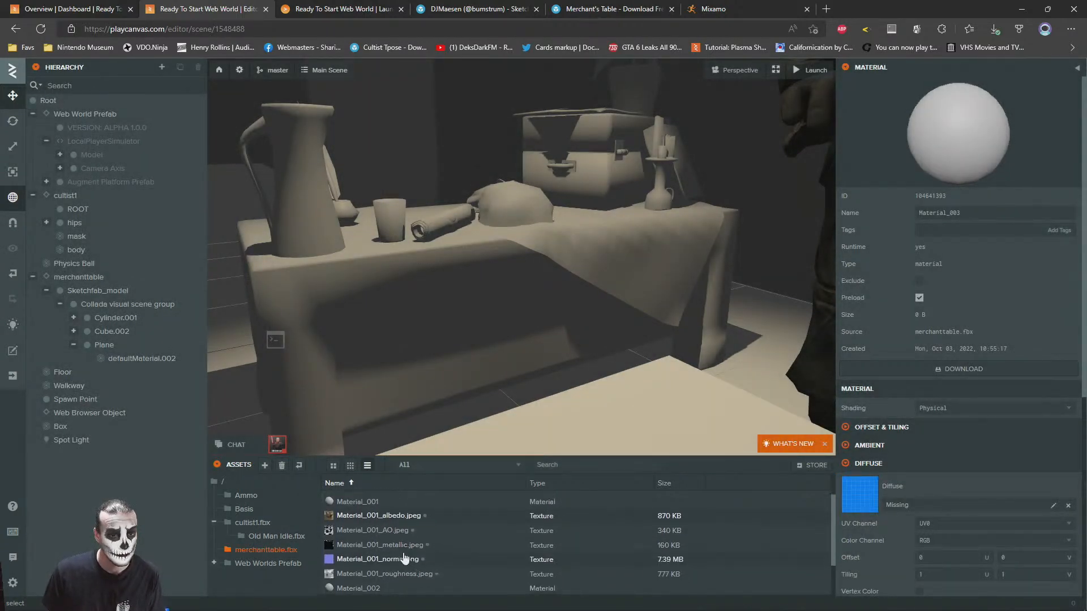
# Assign Material_001_albedo.jpeg as the diffuse texture of Material_001 and check the chest on the table
pyautogui.click(357, 501)
pyautogui.moveTo(360, 516); pyautogui.dragTo(893, 485)
pyautogui.moveTo(490, 211); pyautogui.dragTo(538, 304, button='right')
pyautogui.scroll(5, 493, 279)
pyautogui.scroll(-5, 546, 312)
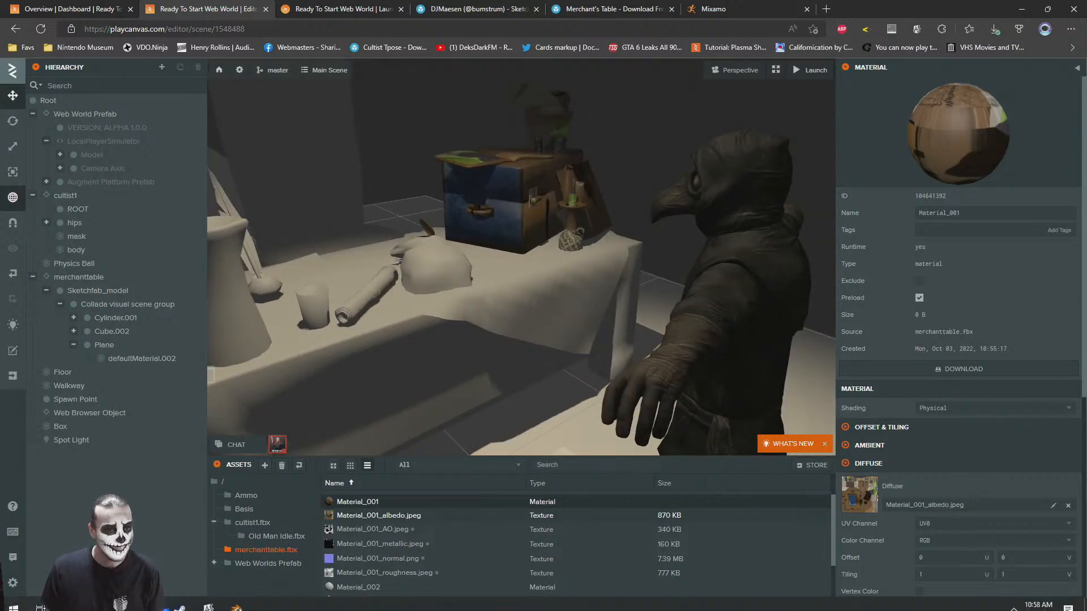
# Switch to Blender, start a Collada import and browse to the merchants-table source folder in Downloads
pyautogui.click(236, 601)
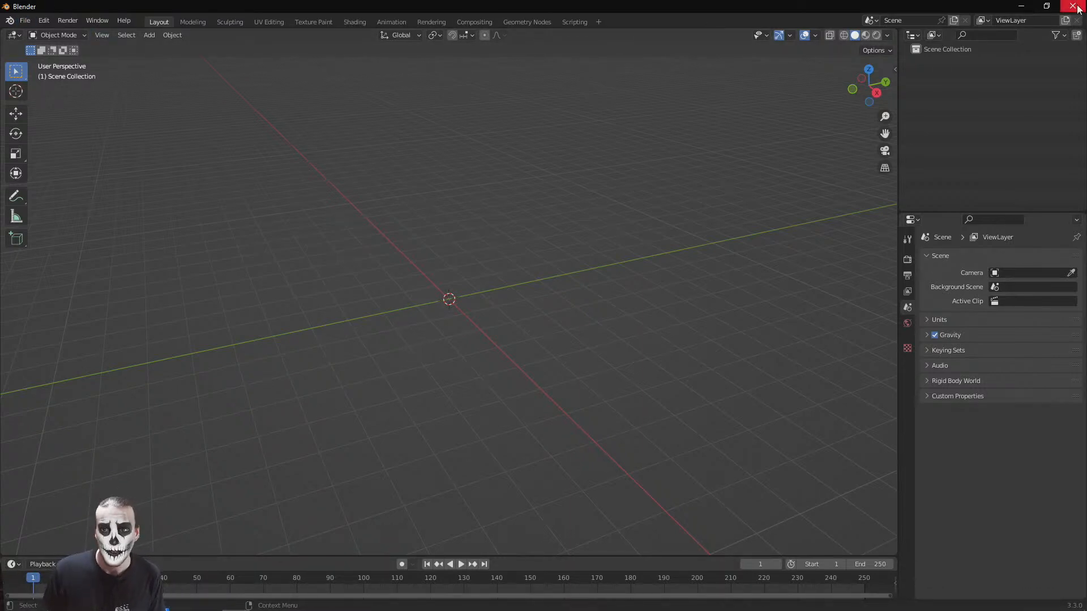
pyautogui.click(25, 22)
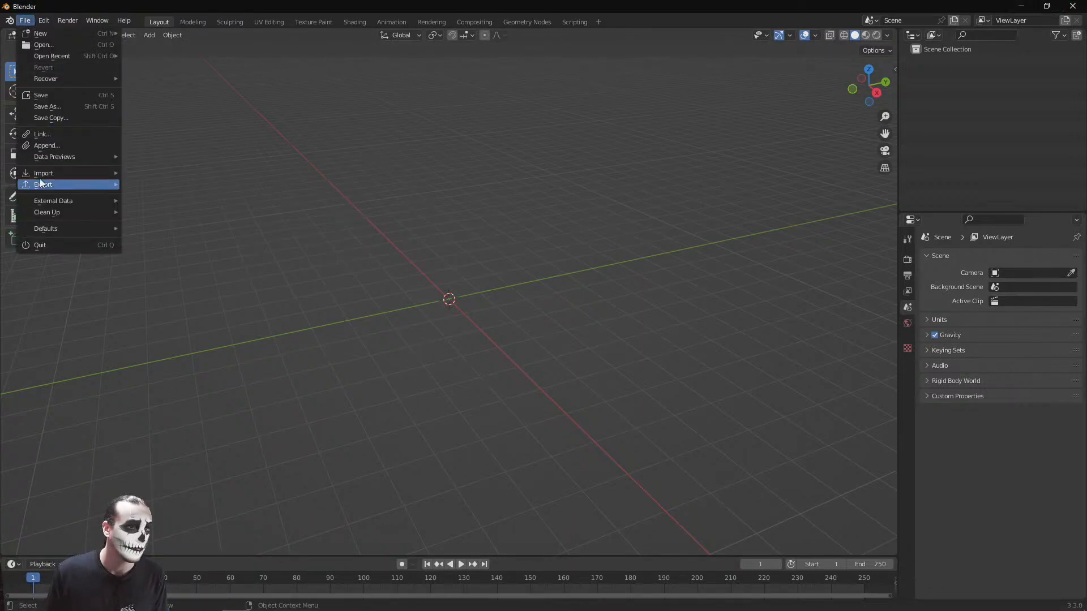
pyautogui.moveTo(49, 175)
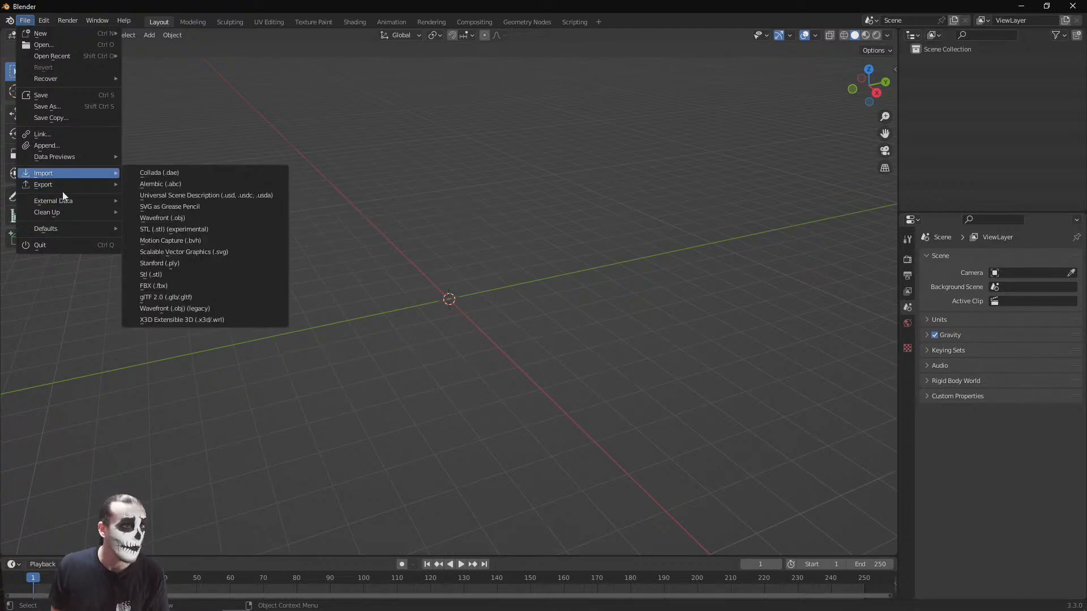
pyautogui.click(191, 171)
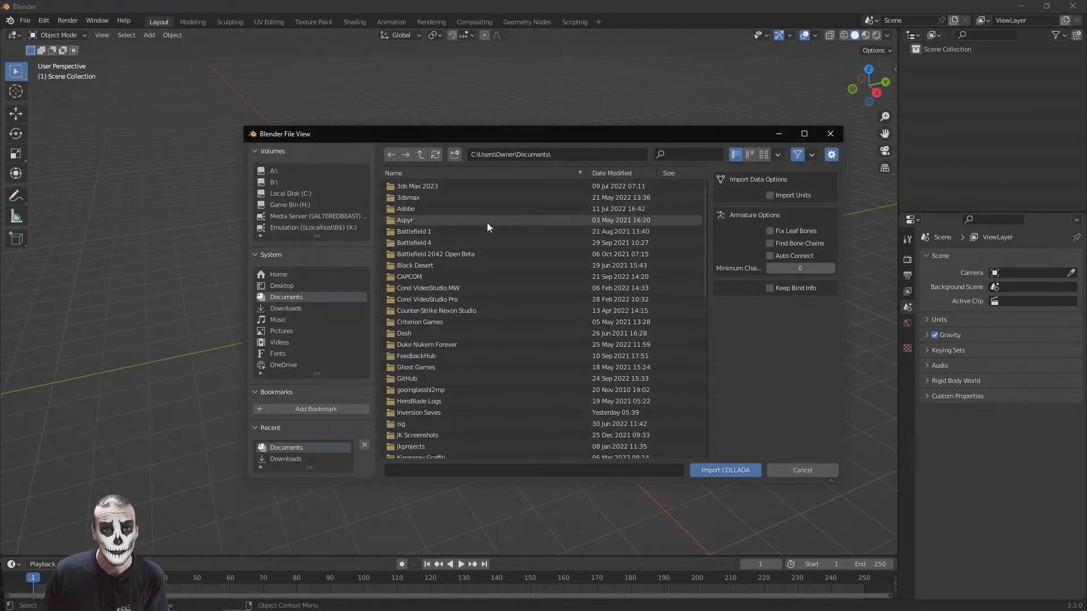
pyautogui.click(286, 308)
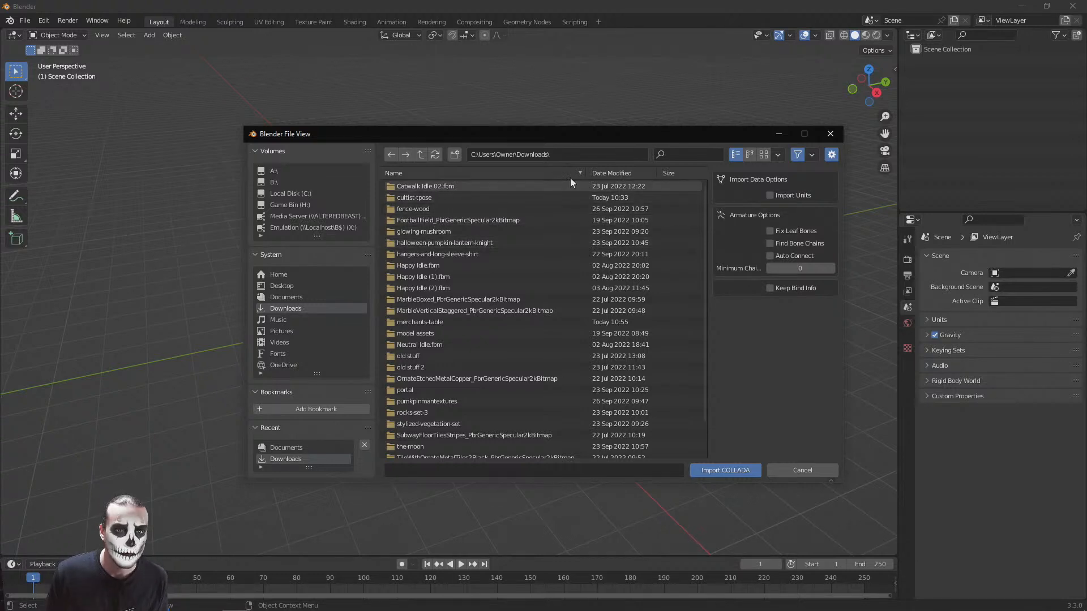
pyautogui.click(600, 173)
pyautogui.doubleClick(430, 185)
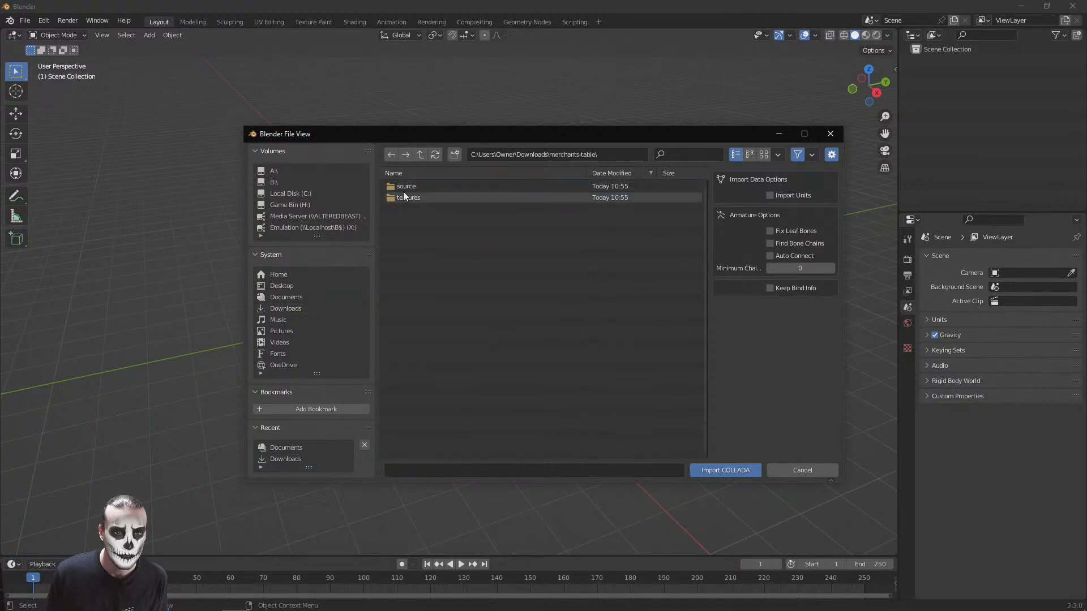
pyautogui.doubleClick(397, 186)
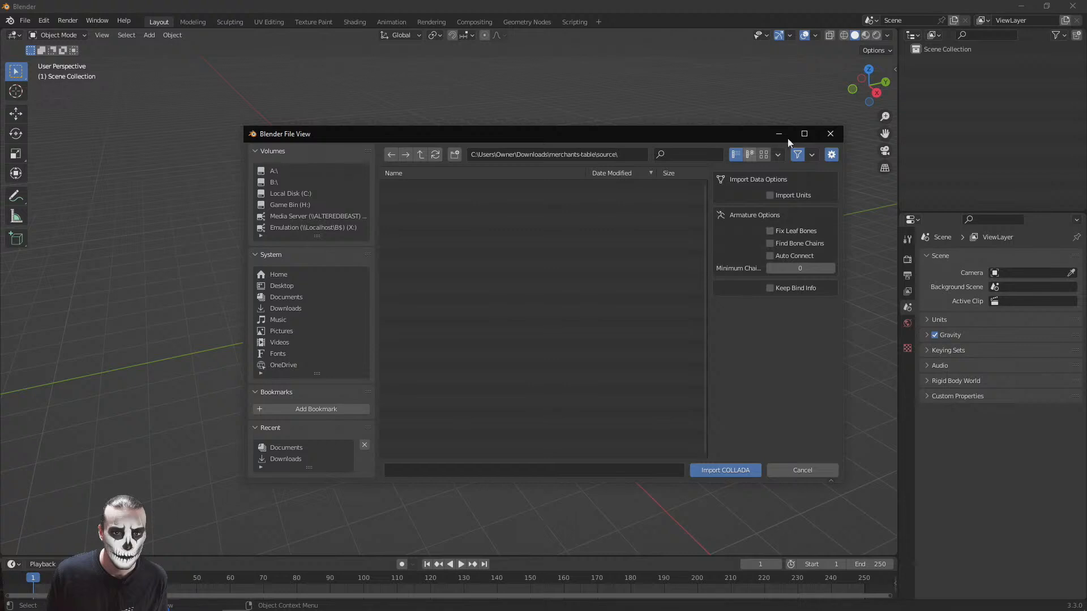
# Switch to File Explorer and extract model.zip into the merchants-table source folder with 7-Zip
pyautogui.hotkey('alt', 'Tab')
pyautogui.click(704, 305)
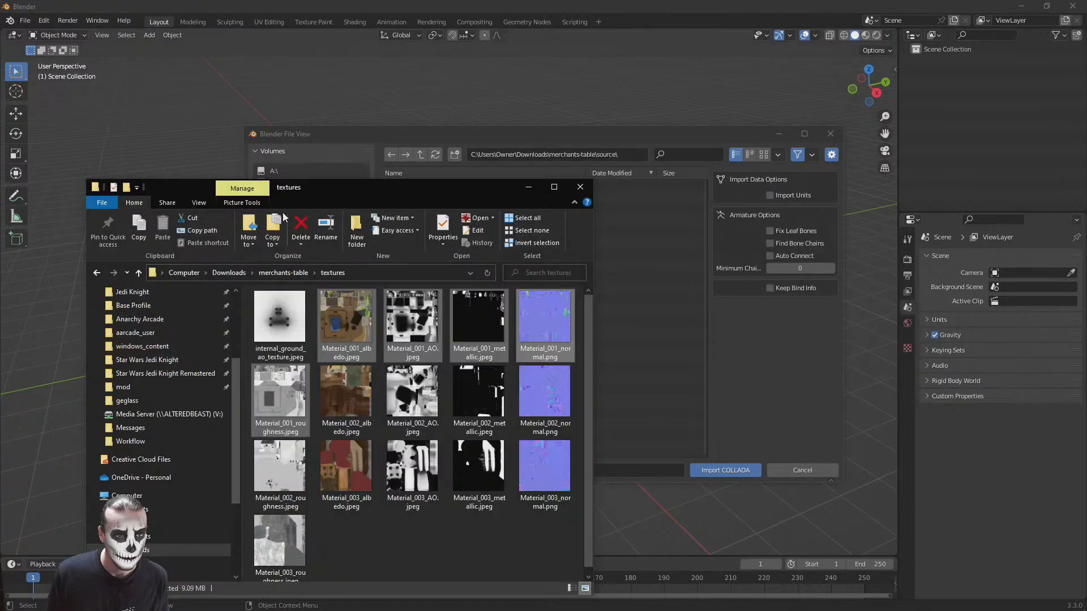
pyautogui.click(283, 273)
pyautogui.doubleClick(276, 308)
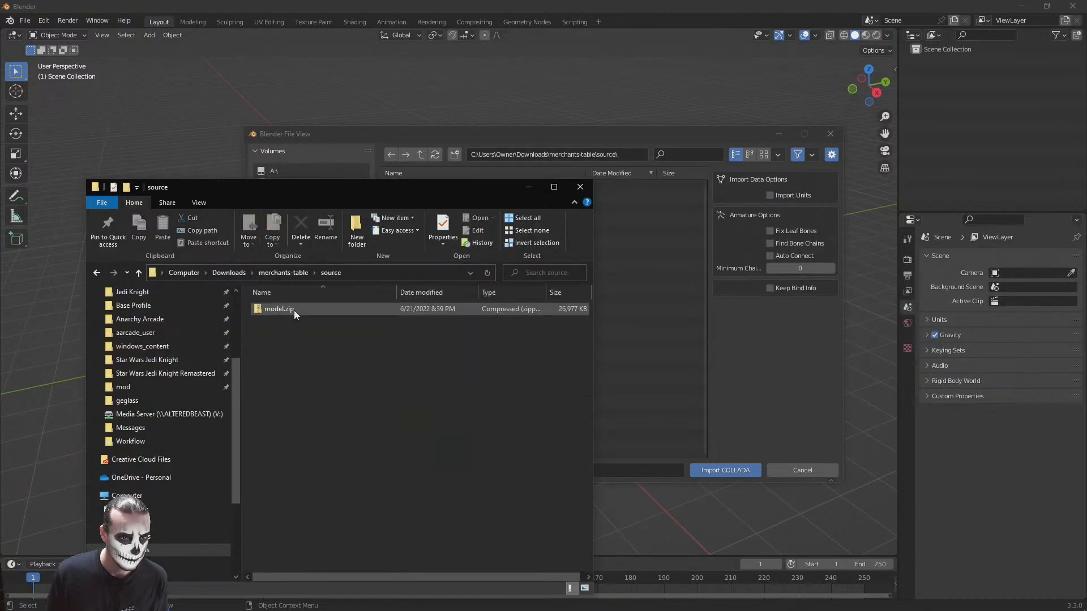
pyautogui.rightClick(275, 309)
pyautogui.moveTo(195, 385)
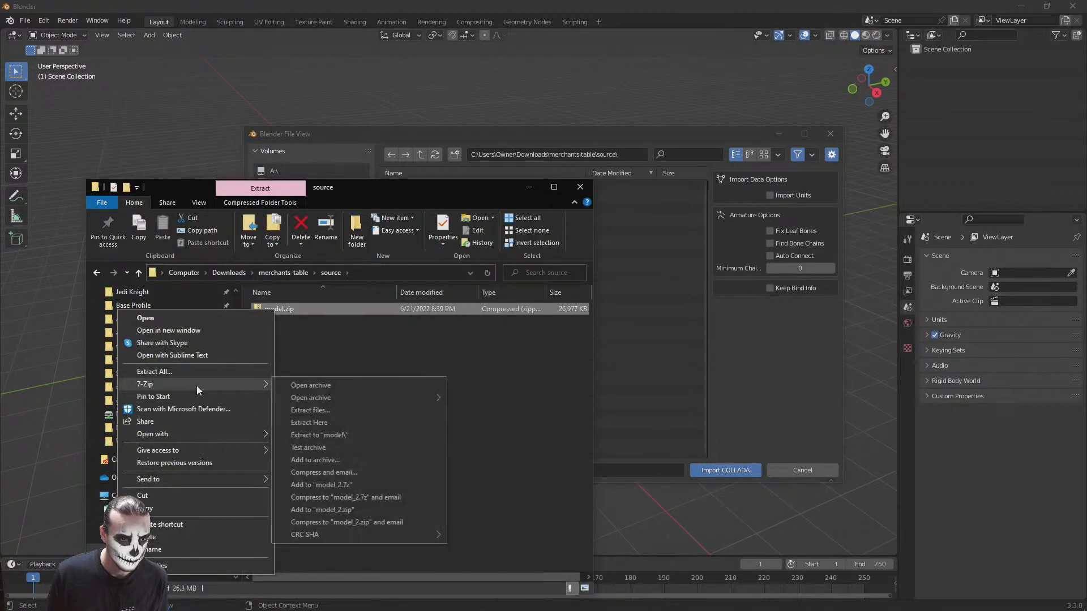
pyautogui.click(325, 423)
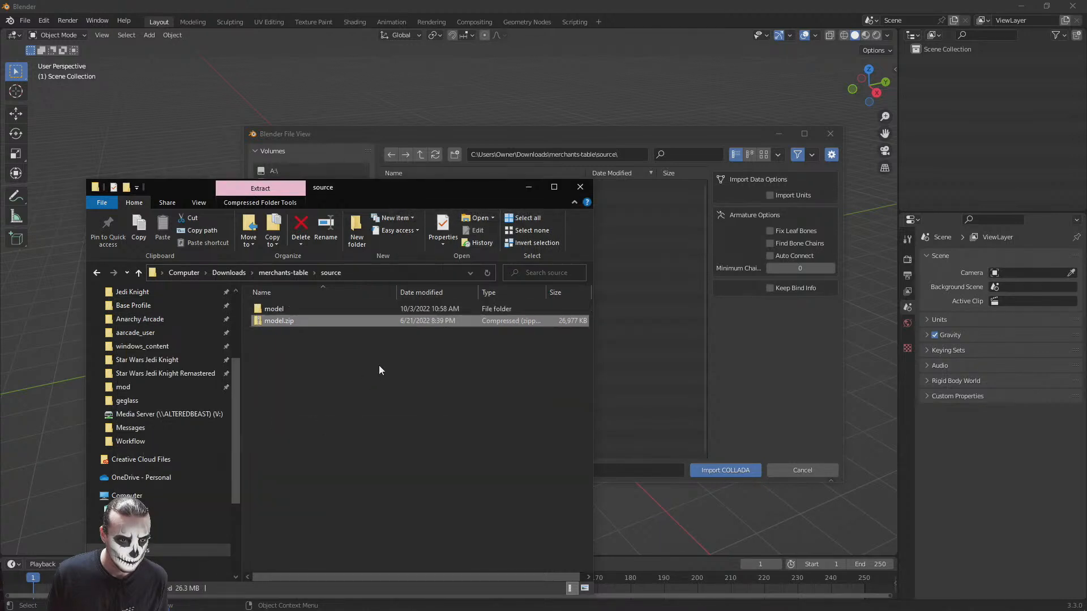
# Check the contents of the extracted model folder and its textures subfolder
pyautogui.doubleClick(273, 309)
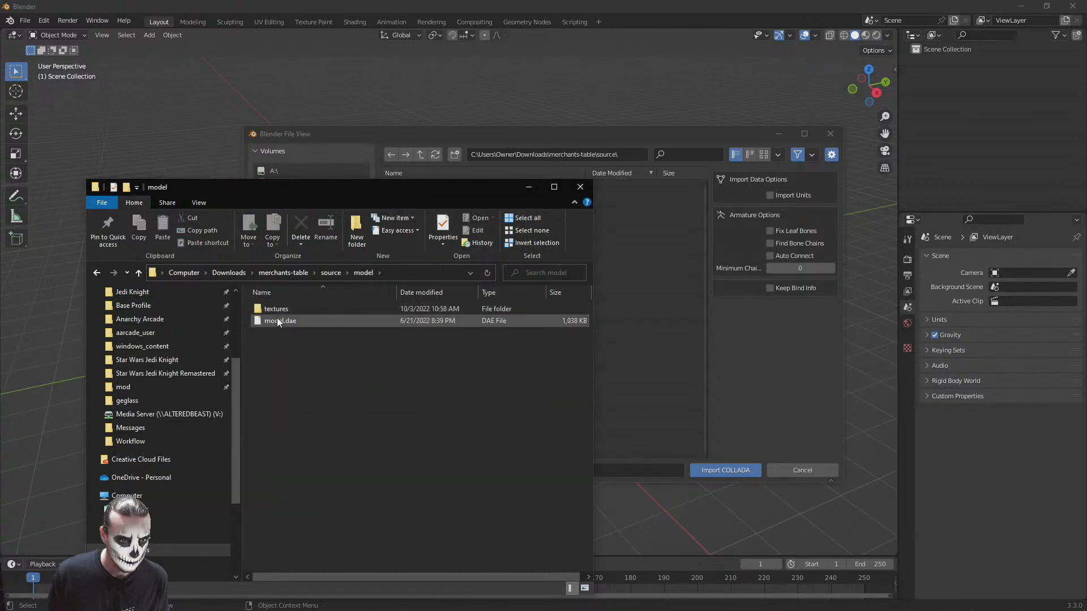
pyautogui.doubleClick(278, 316)
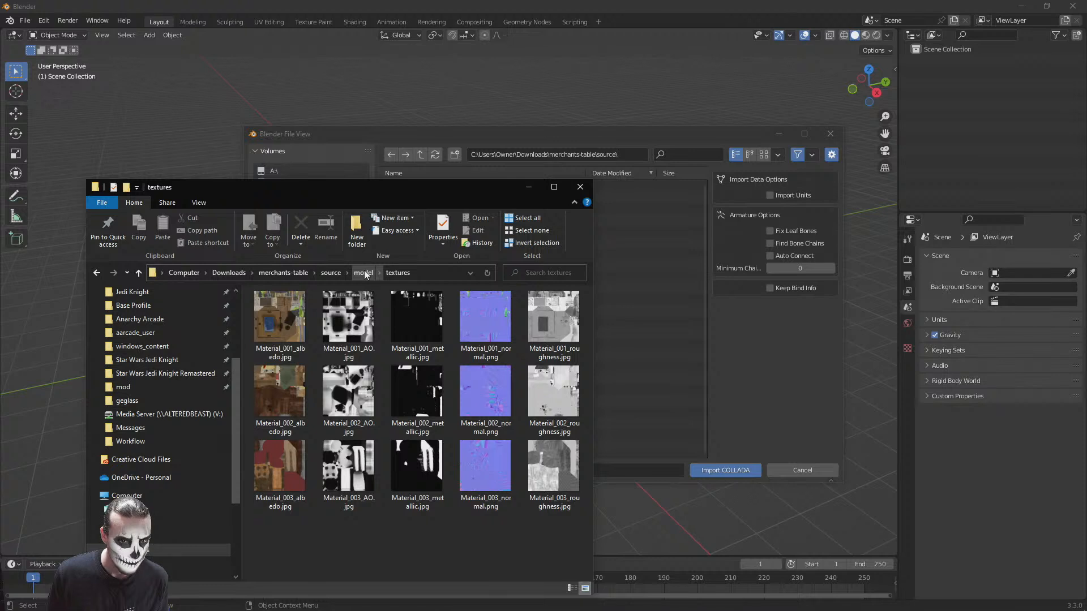
pyautogui.click(285, 312)
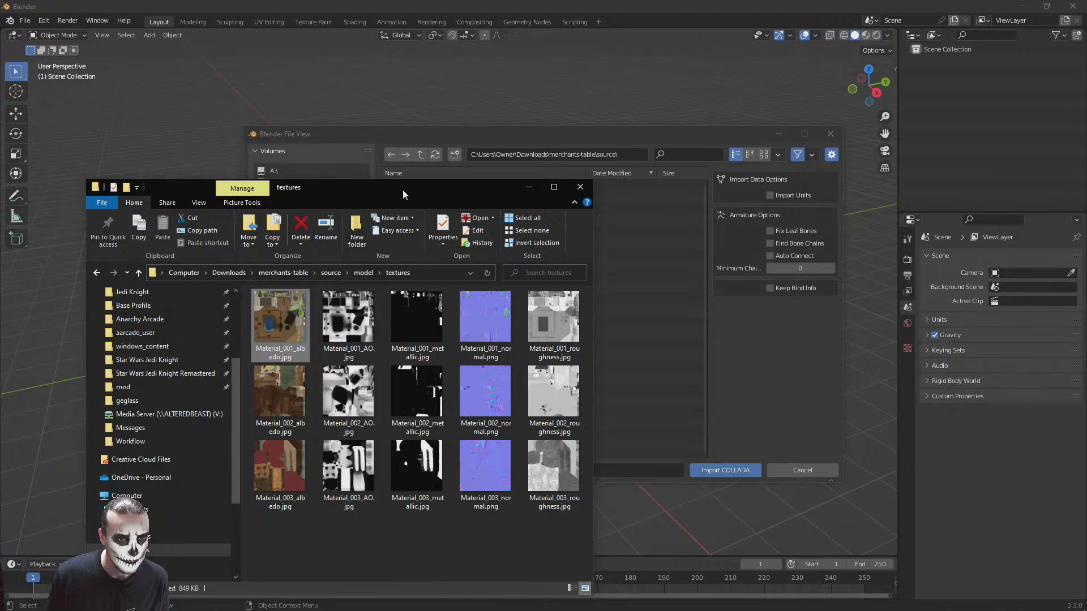
# Return to Blender's file browser, refresh the source folder and import model.dae from the extracted model folder
pyautogui.click(541, 133)
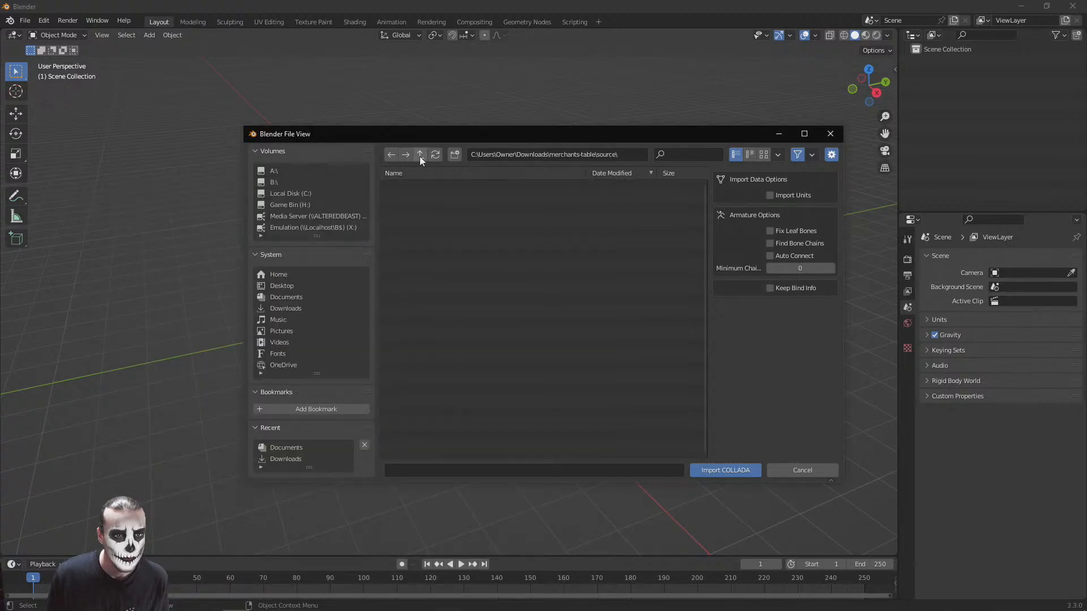
pyautogui.click(437, 155)
pyautogui.doubleClick(398, 187)
pyautogui.click(400, 196)
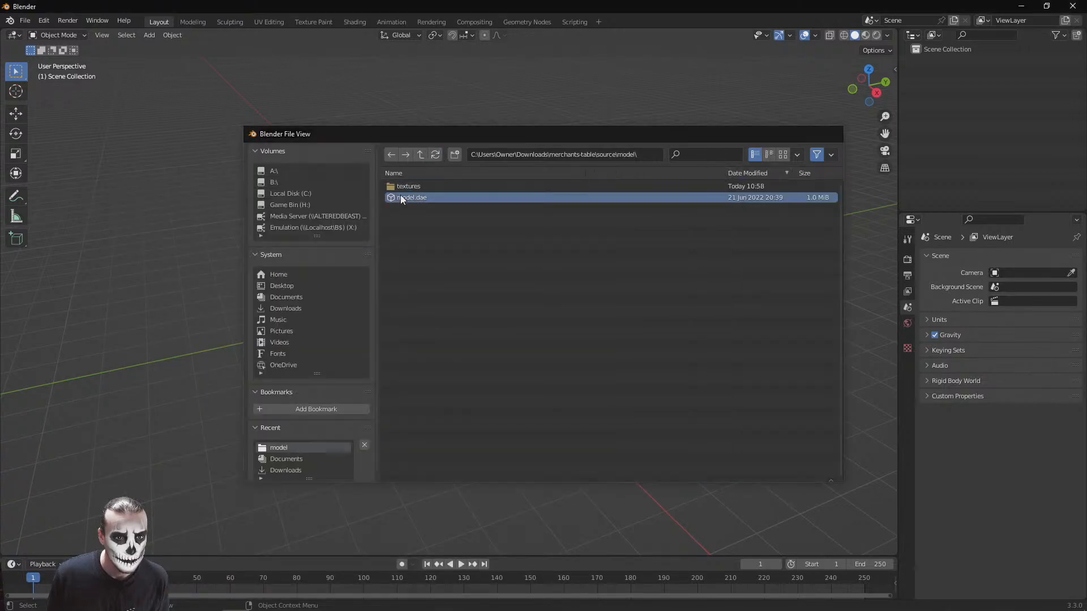
pyautogui.doubleClick(400, 197)
pyautogui.scroll(-15, 520, 307)
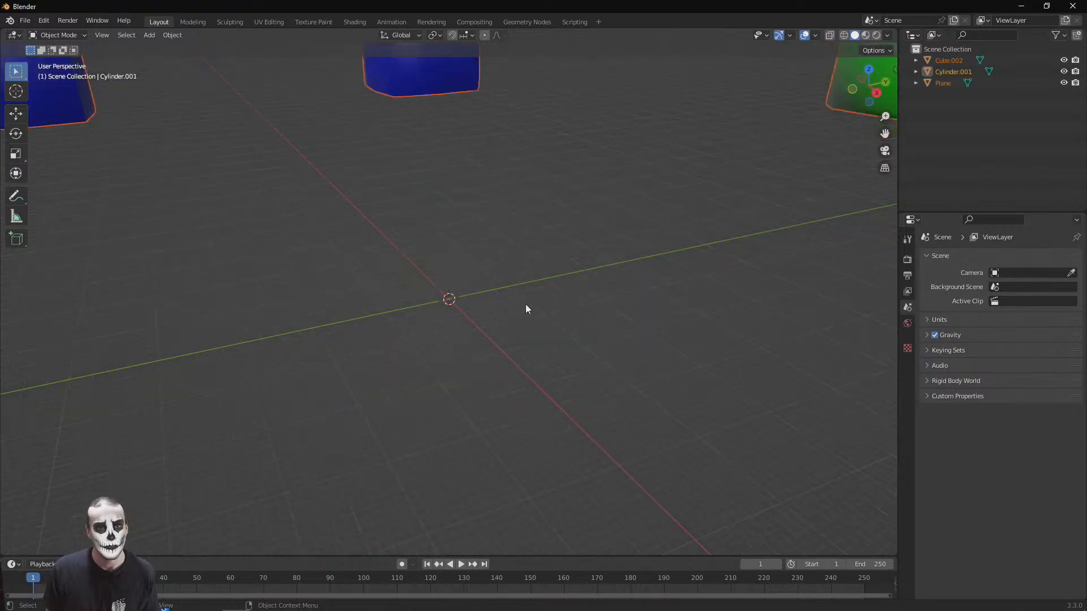
pyautogui.scroll(-6, 518, 305)
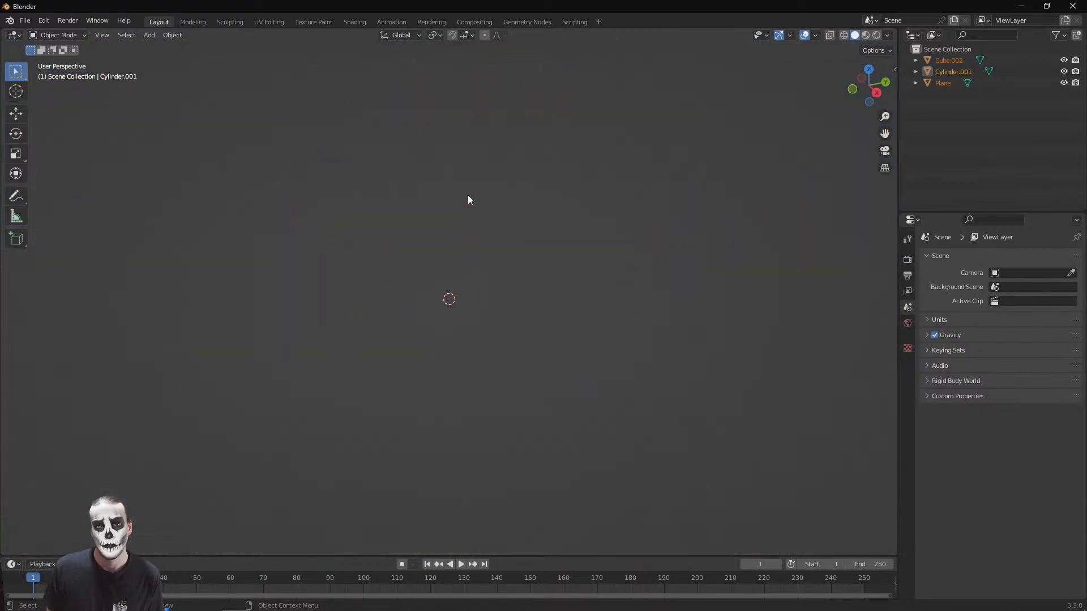
pyautogui.scroll(4, 444, 203)
pyautogui.scroll(-1, 443, 203)
pyautogui.scroll(-1, 443, 203)
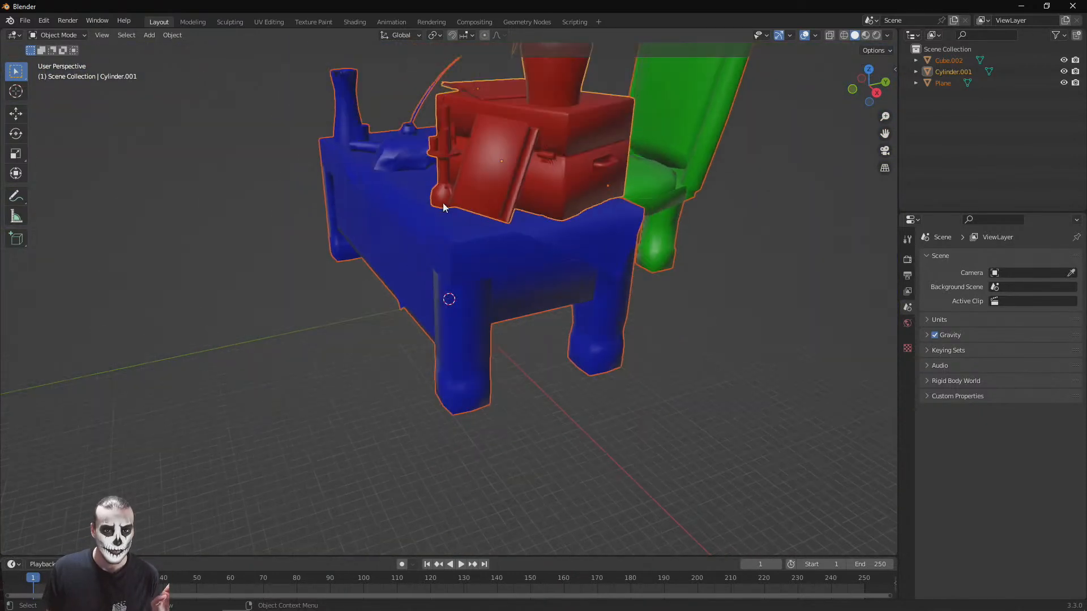
# Export the table scene as FBX to the Documents folder, overwriting merchanttable.fbx
pyautogui.click(25, 21)
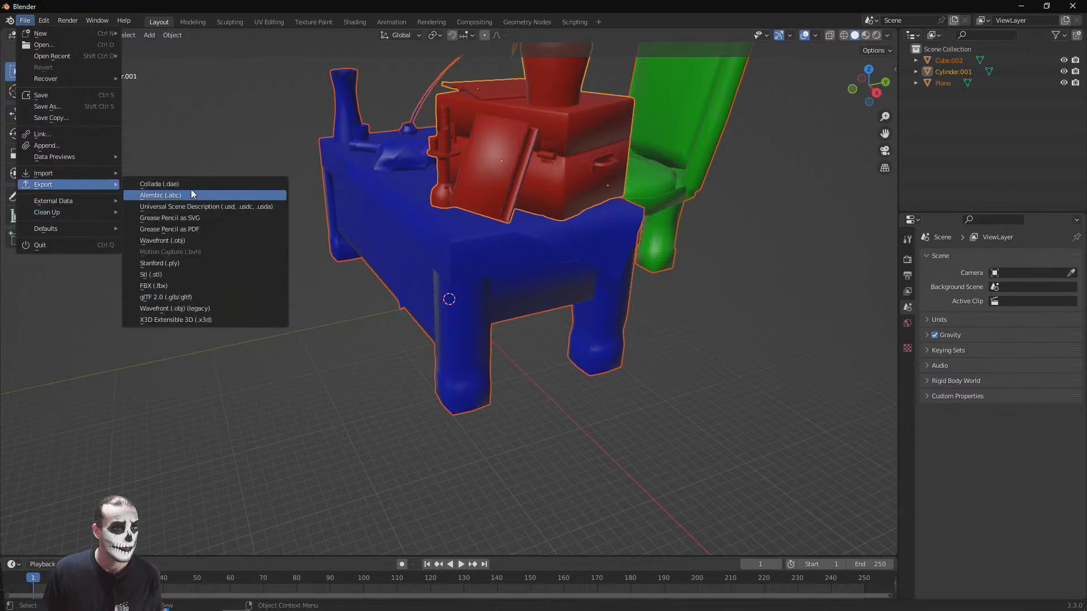
pyautogui.click(176, 285)
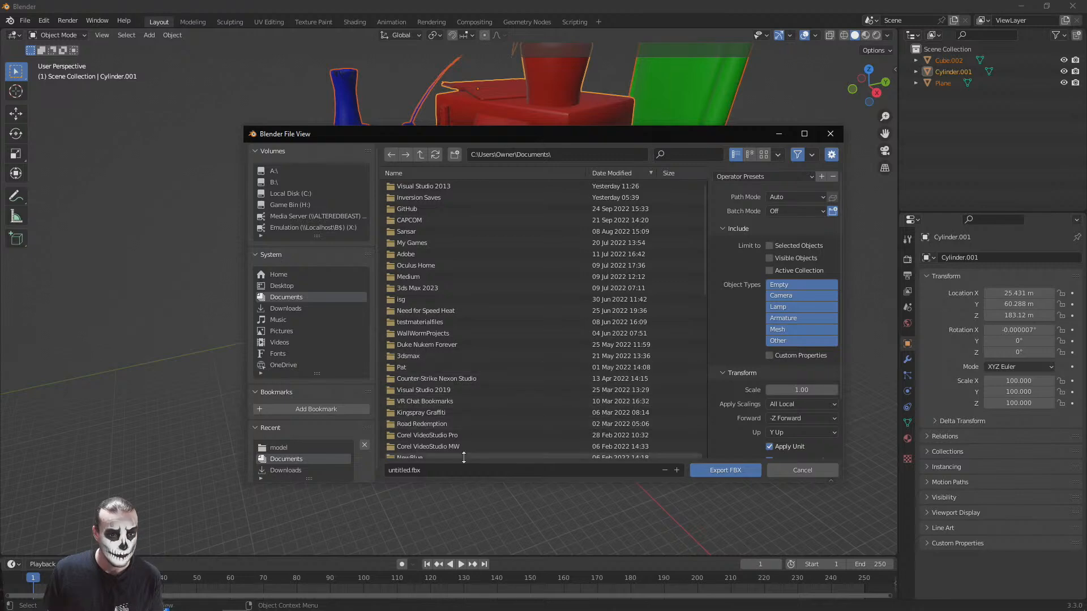
pyautogui.scroll(-5, 497, 315)
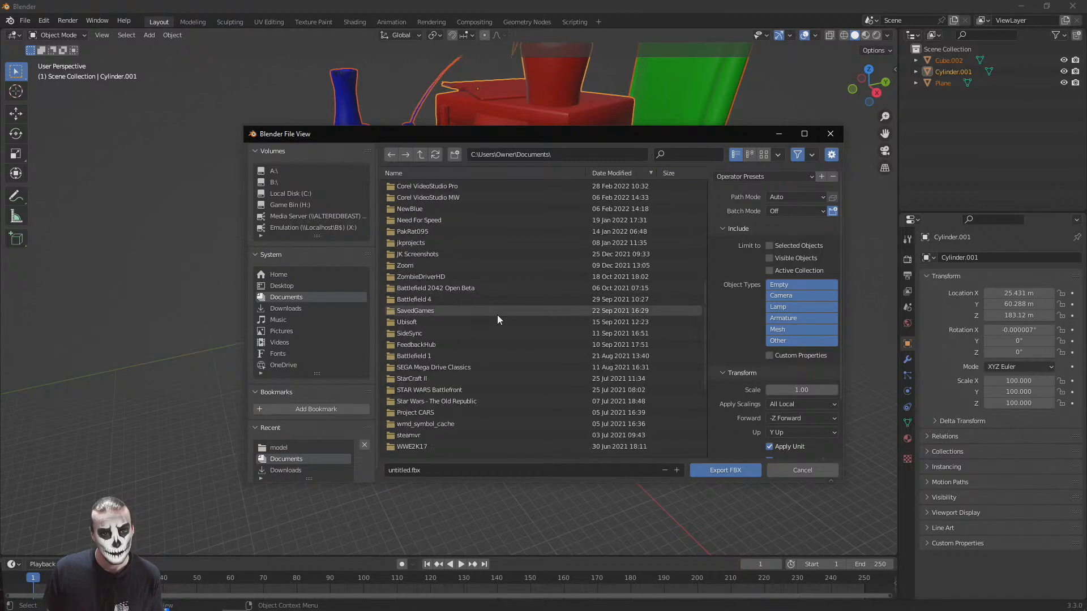
pyautogui.click(281, 296)
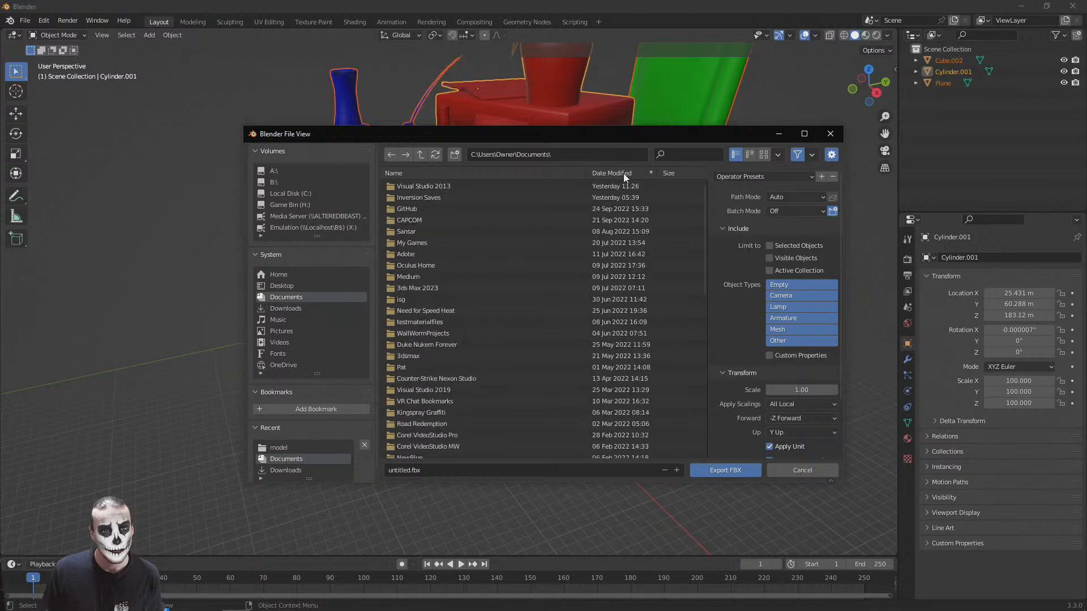
pyautogui.scroll(-7, 610, 341)
pyautogui.scroll(-5, 529, 408)
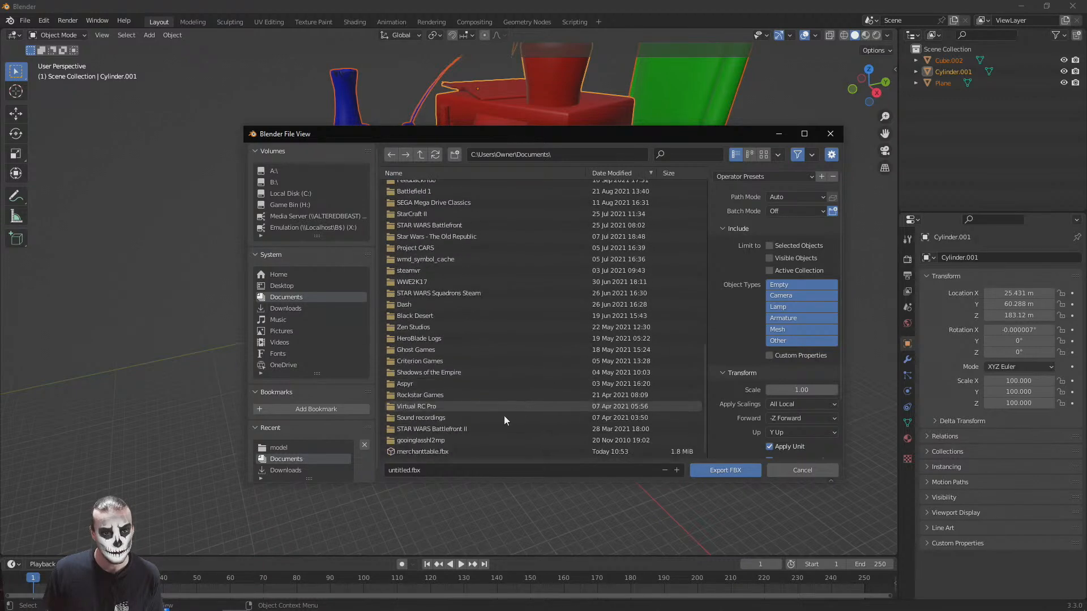
pyautogui.click(433, 451)
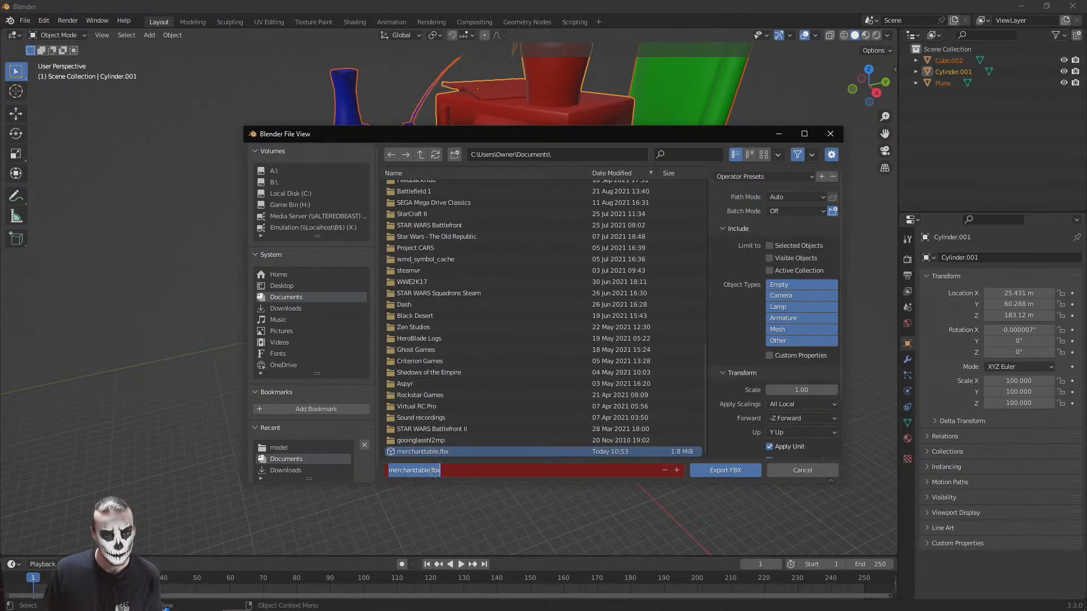
pyautogui.click(725, 471)
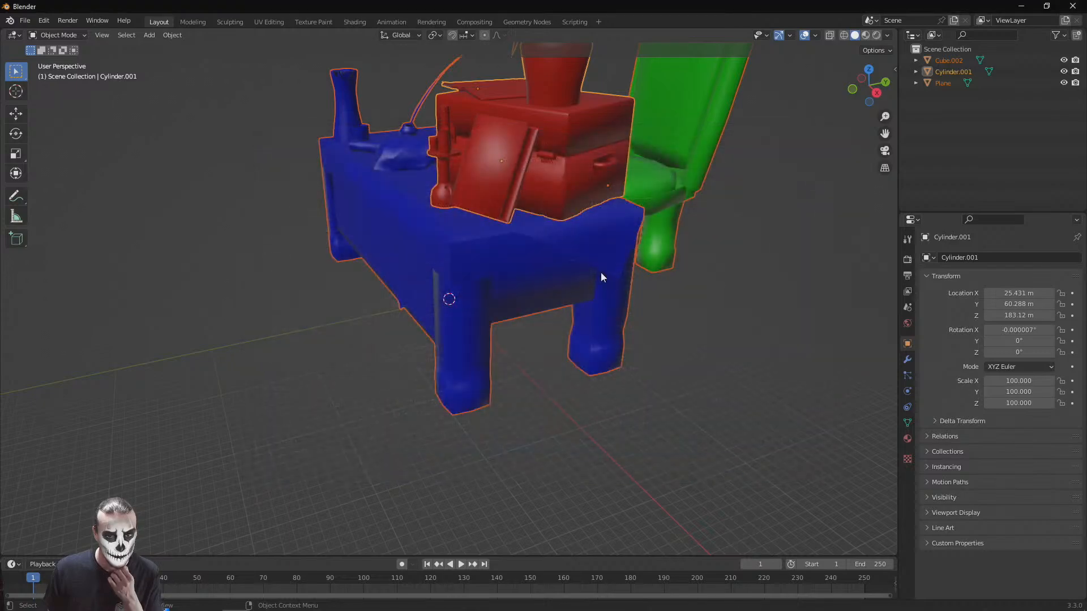
# Switch back to the PlayCanvas editor and permanently delete the five Material_001 textures from the merchanttable.fbx asset folder
pyautogui.click(1018, 4)
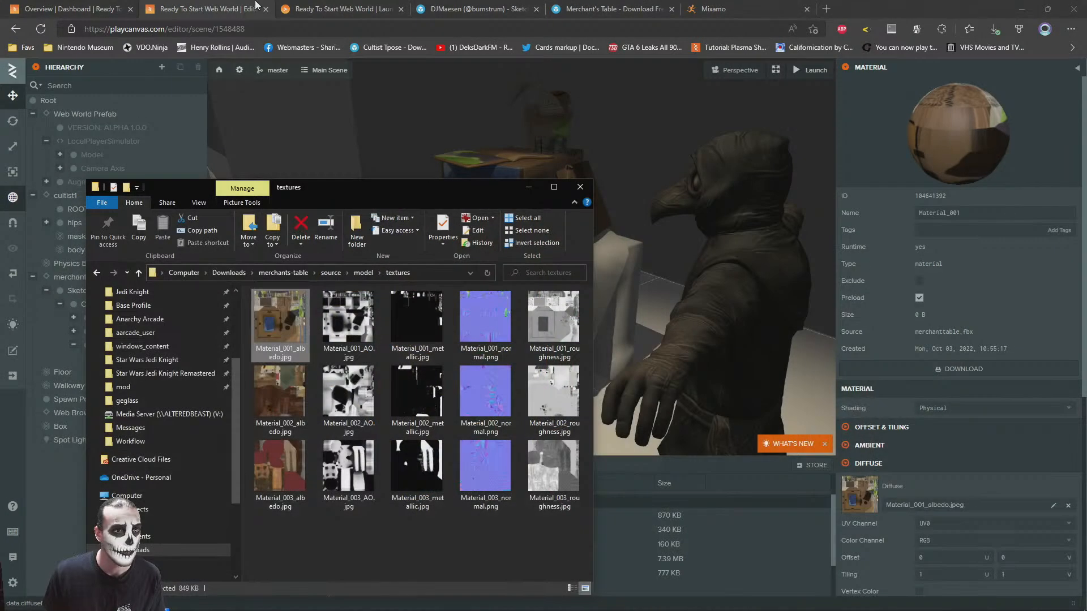
pyautogui.click(226, 6)
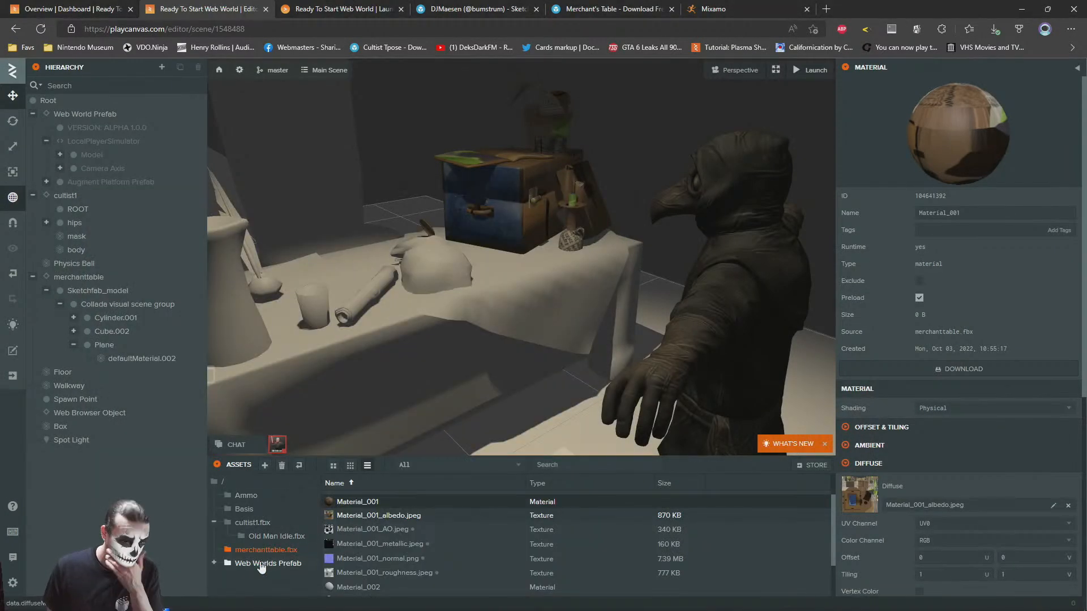
pyautogui.scroll(-2, 482, 565)
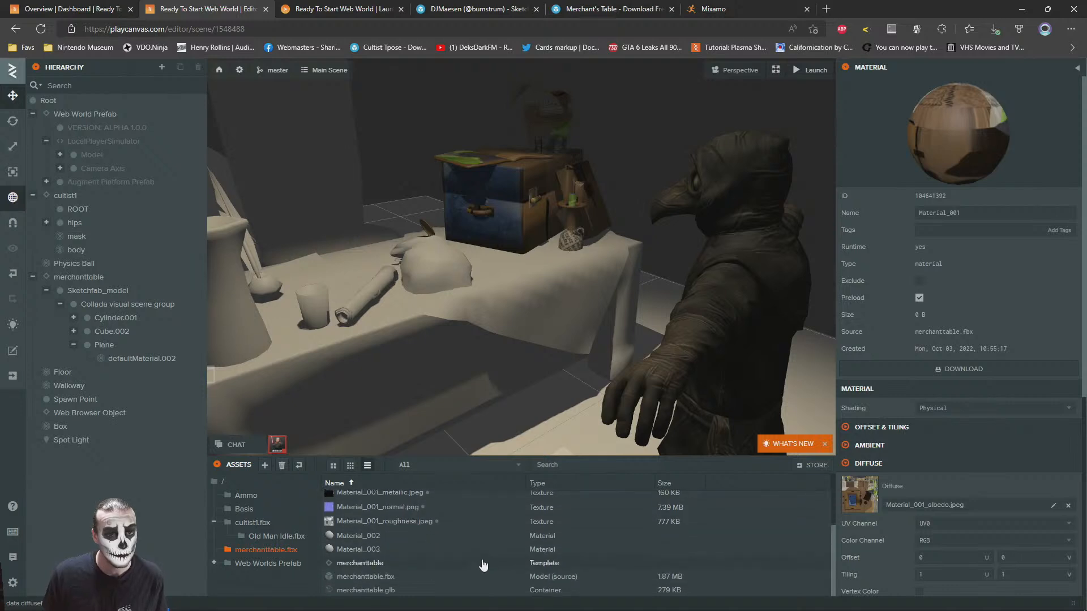
pyautogui.click(405, 521)
pyautogui.scroll(3, 396, 532)
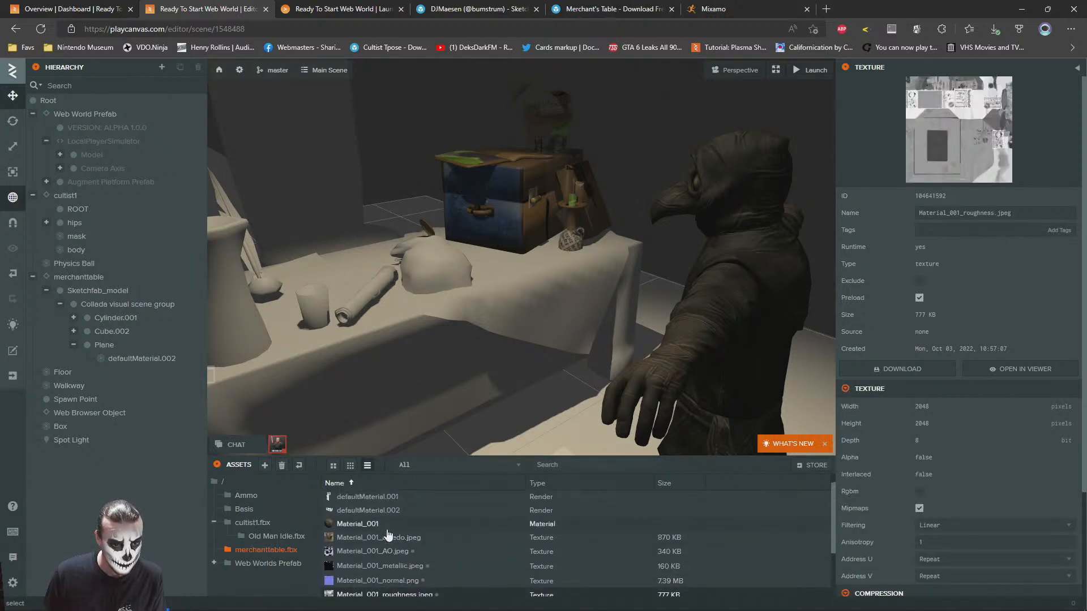
pyautogui.keyDown('shift'); pyautogui.click(364, 542); pyautogui.keyUp('shift')
pyautogui.scroll(-2, 565, 546)
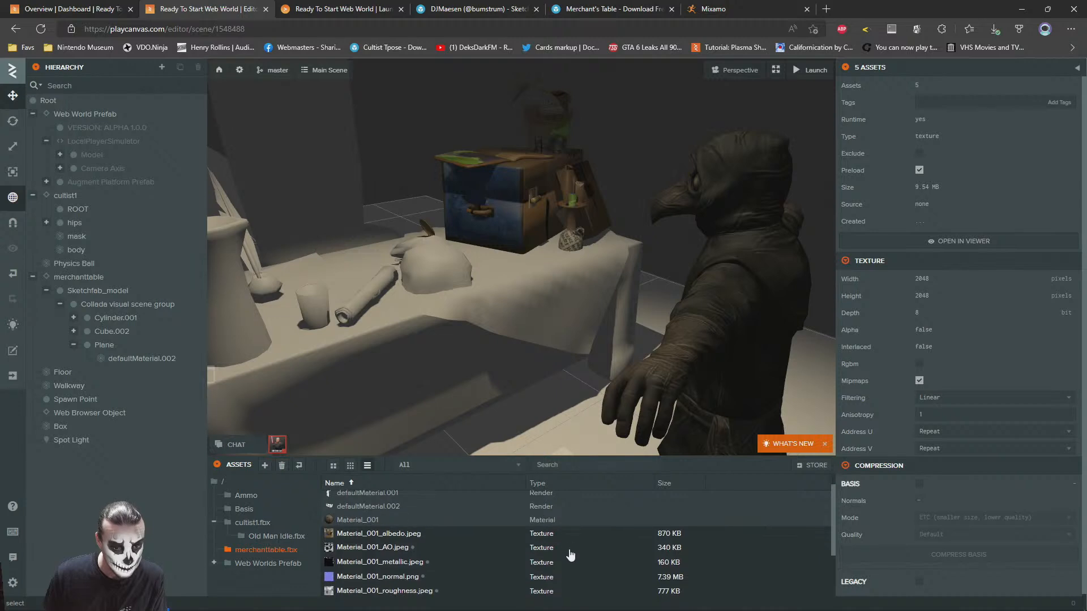
pyautogui.press('Delete')
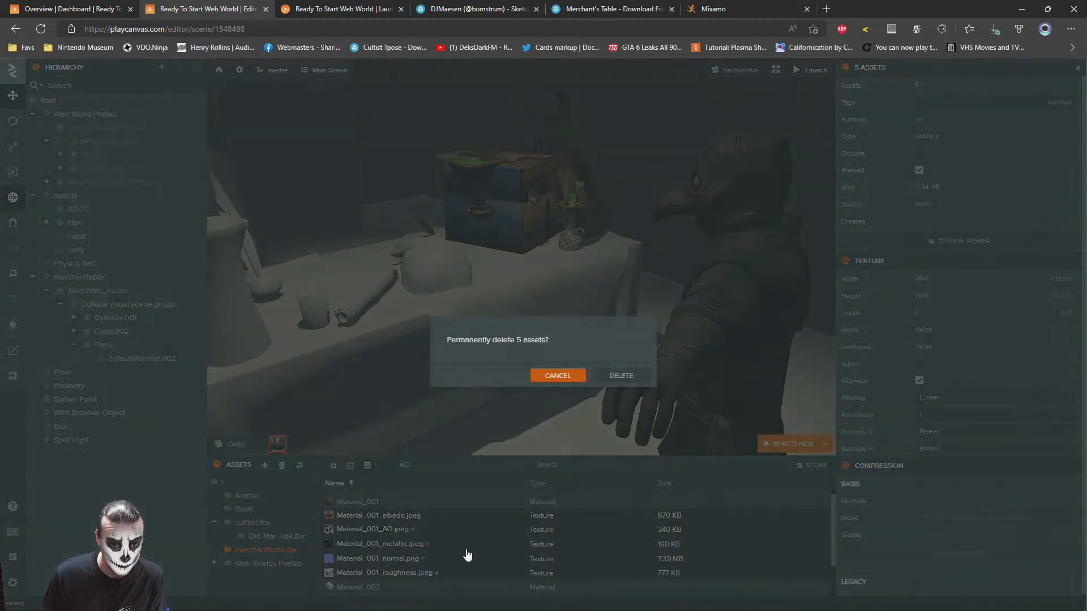
pyautogui.click(620, 373)
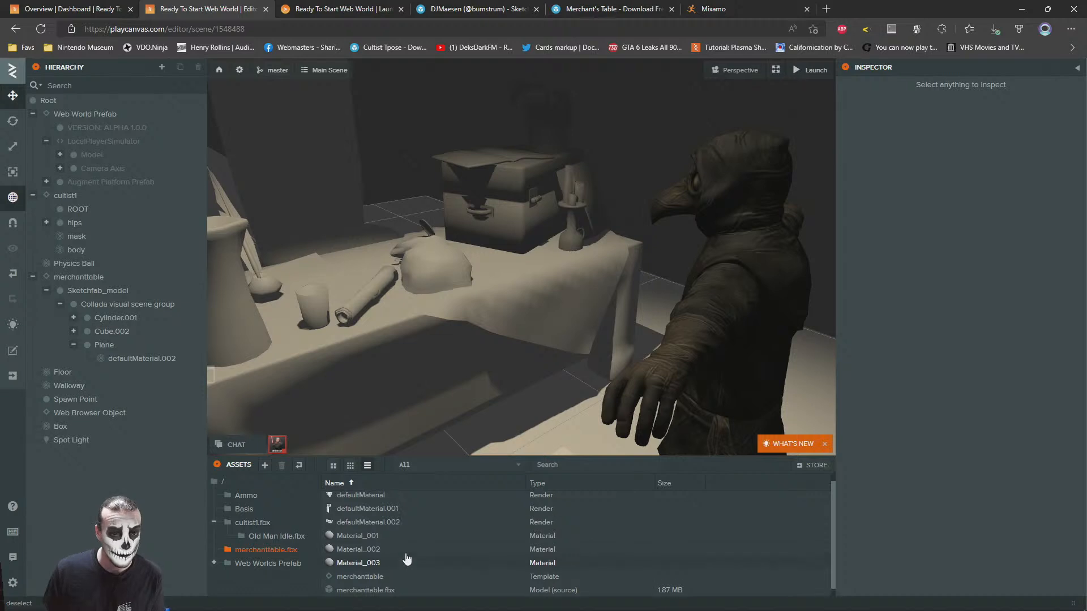
# Check the project's asset import task settings, including the model and texture import options, and return to the merchanttable.fbx asset folder
pyautogui.click(240, 70)
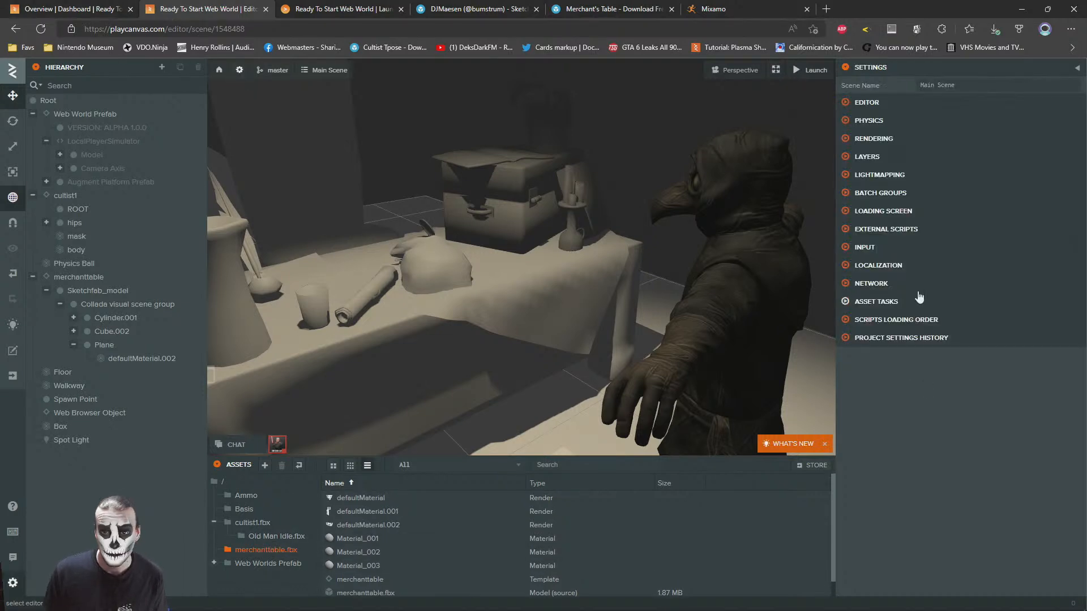
pyautogui.click(868, 302)
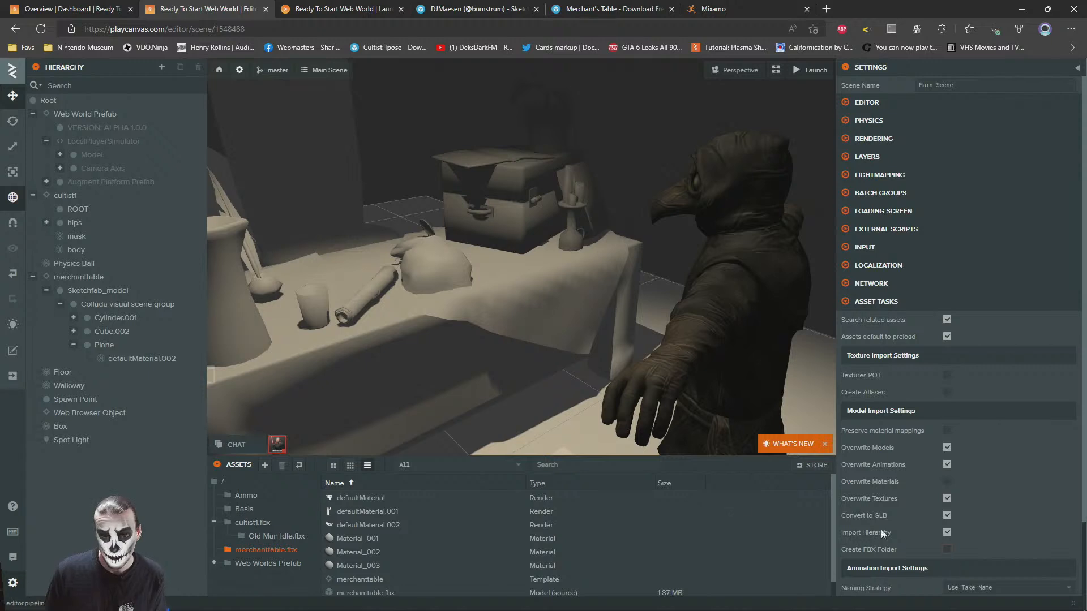
pyautogui.click(265, 549)
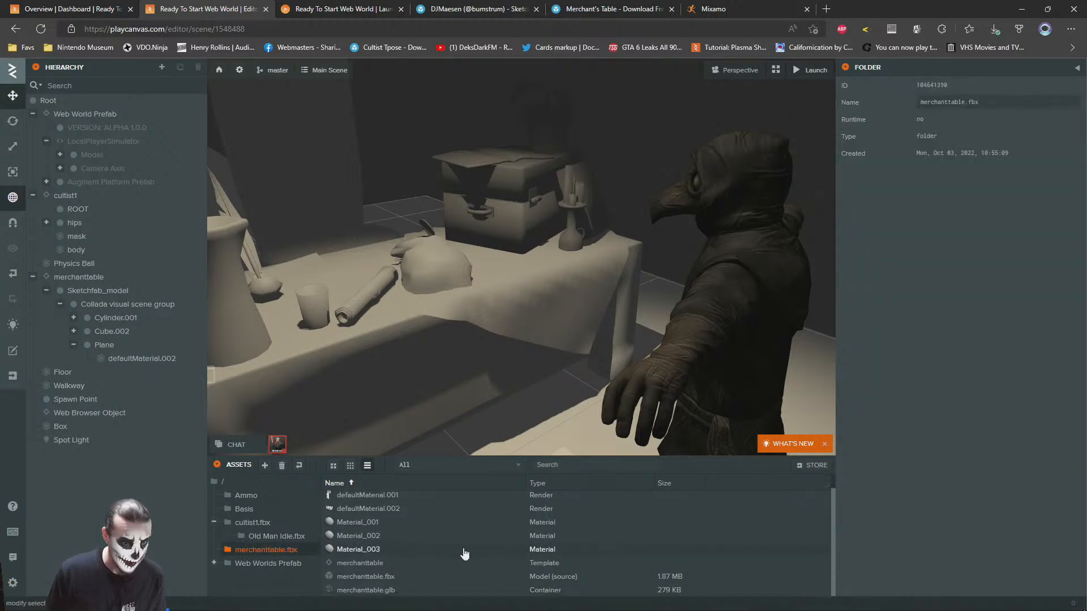
# Upload the re-exported merchanttable.fbx from the Documents folder into the merchanttable.fbx asset folder
pyautogui.hotkey('alt', 'Tab')
pyautogui.click(357, 273)
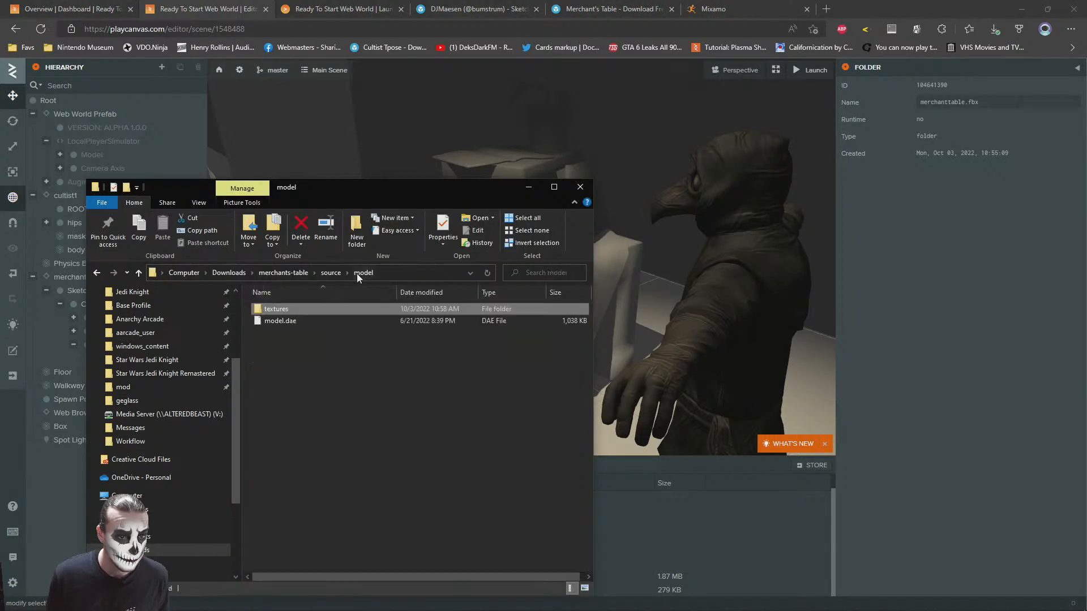
pyautogui.click(134, 536)
pyautogui.moveTo(295, 309); pyautogui.dragTo(743, 547)
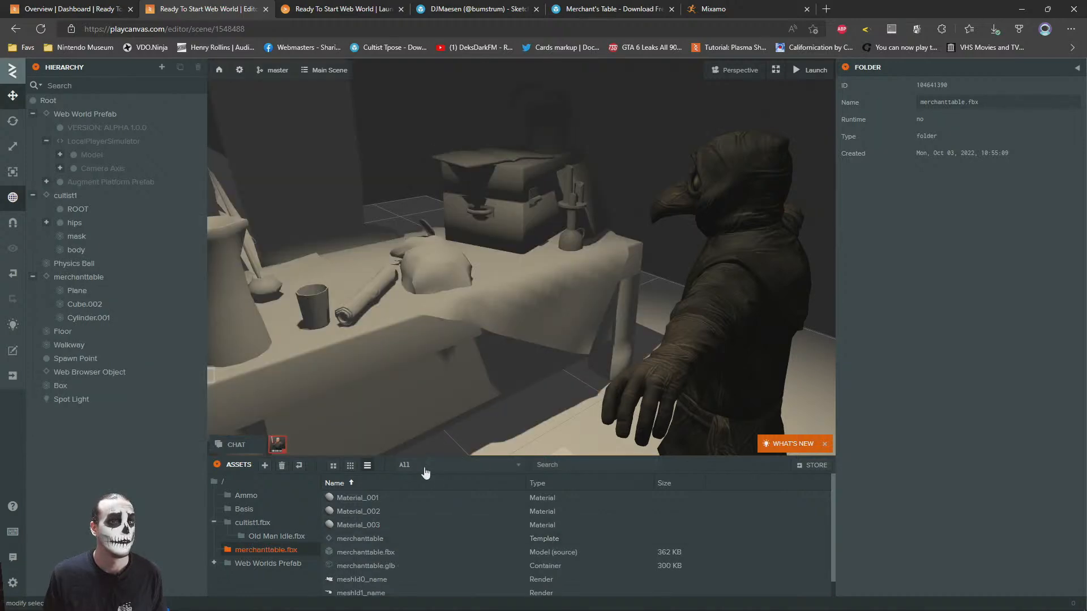
# Examine the re-imported merchant's table in the scene and the contents of its asset folder
pyautogui.moveTo(551, 330); pyautogui.dragTo(520, 329, button='right')
pyautogui.scroll(-1, 481, 566)
pyautogui.scroll(1, 481, 558)
pyautogui.scroll(-1, 473, 529)
pyautogui.scroll(1, 487, 543)
pyautogui.hotkey('alt', 'Tab')
pyautogui.hotkey('alt', 'Tab')
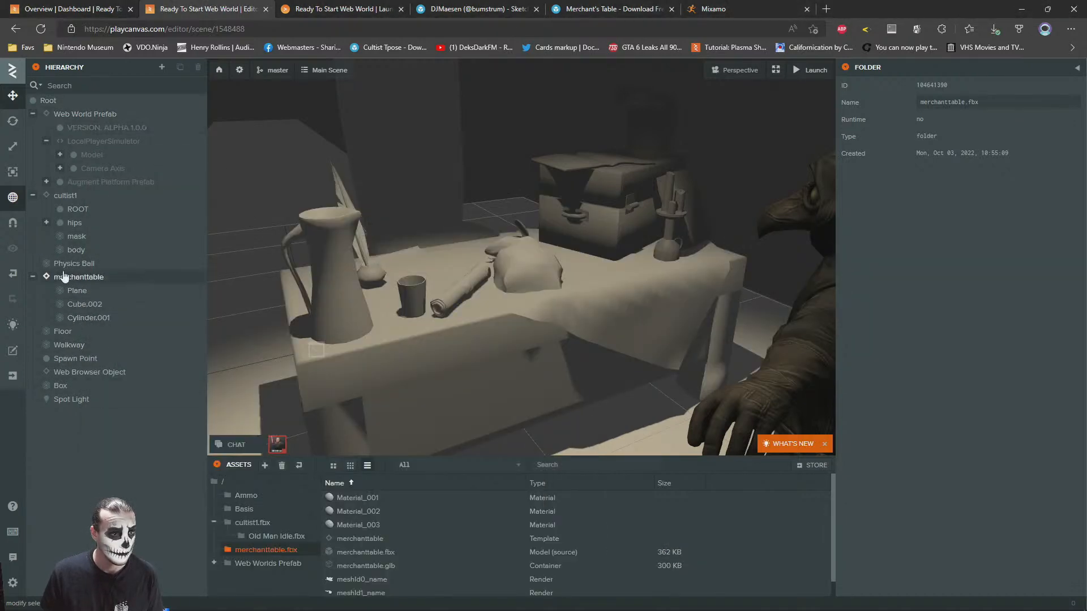
# Upload all Material_001, Material_002 and Material_003 texture images from the model's textures folder into the merchanttable.fbx asset folder
pyautogui.hotkey('alt', 'Tab')
pyautogui.click(97, 272)
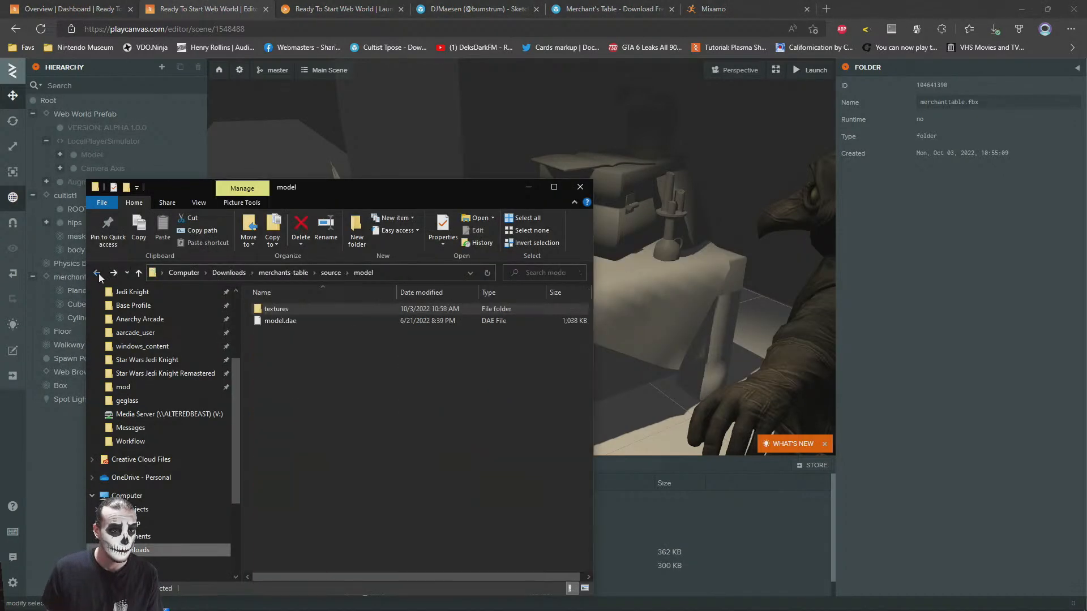
pyautogui.doubleClick(285, 311)
pyautogui.click(271, 334)
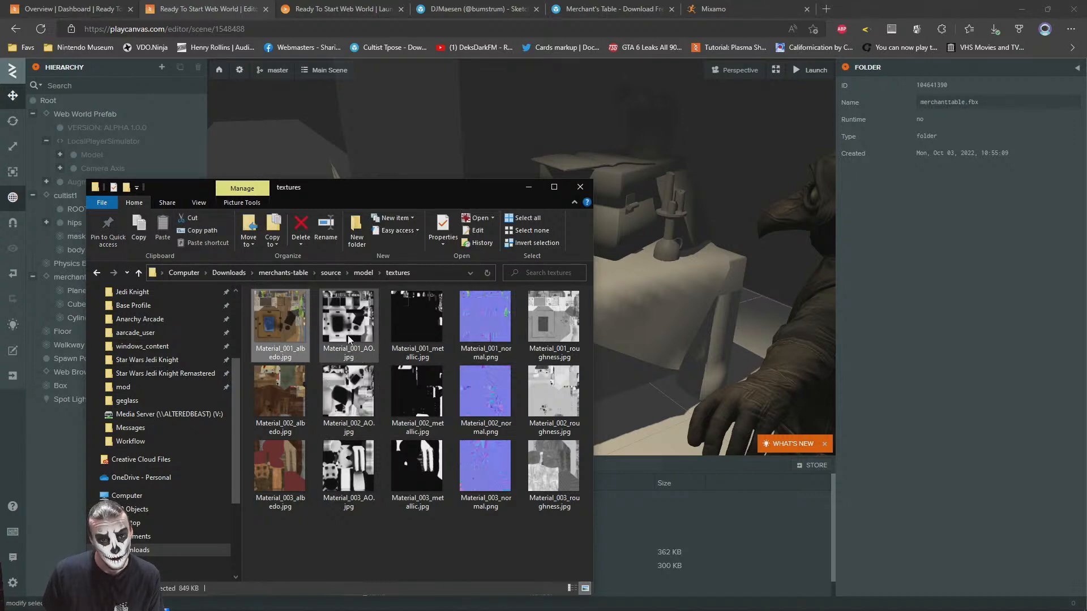
pyautogui.keyDown('shift'); pyautogui.click(558, 327); pyautogui.keyUp('shift')
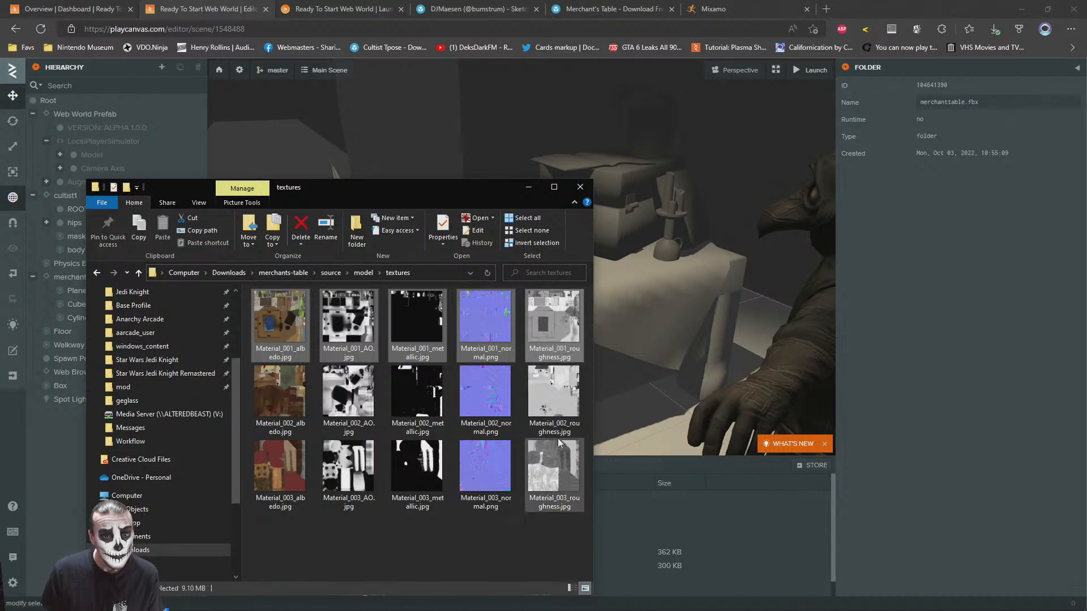
pyautogui.moveTo(563, 460); pyautogui.dragTo(756, 541)
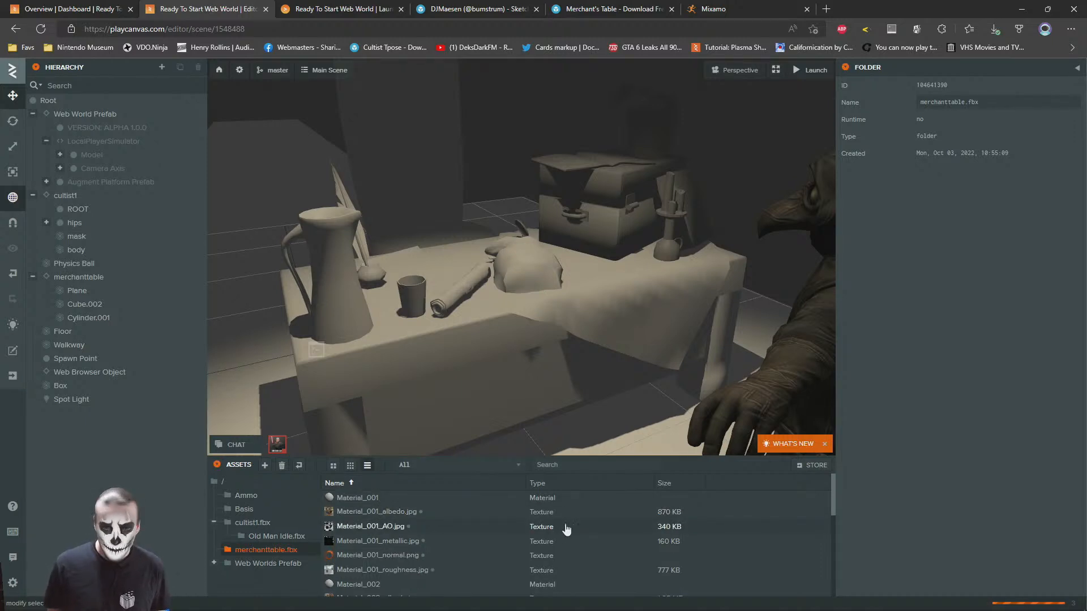
# Assign Material_001_albedo.jpg as the diffuse map and Material_001_normal.png as the normal map of Material_001
pyautogui.click(396, 498)
pyautogui.scroll(-5, 943, 427)
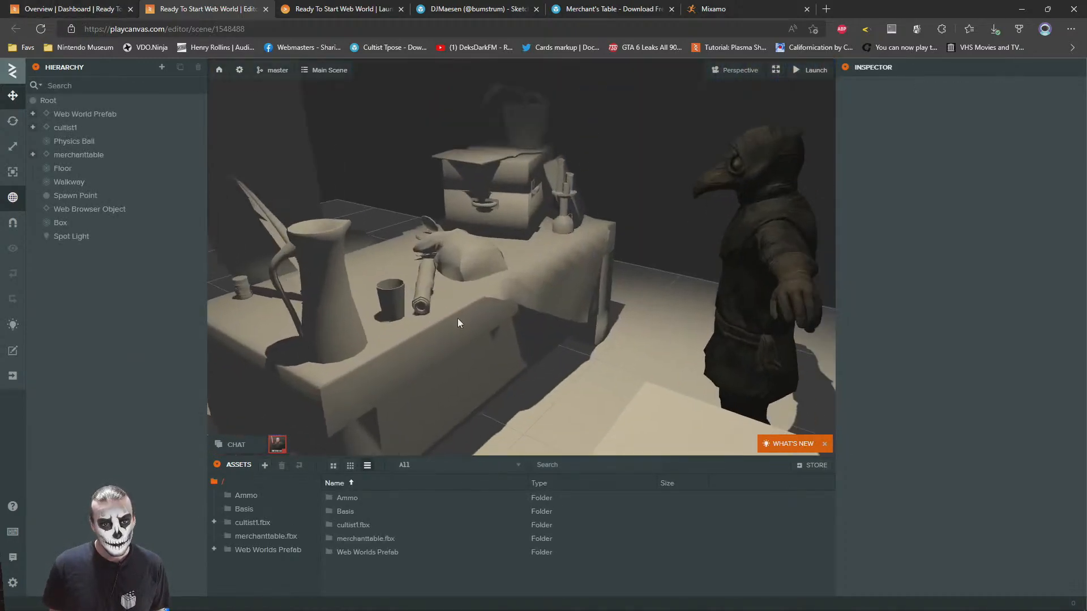
pyautogui.click(474, 329)
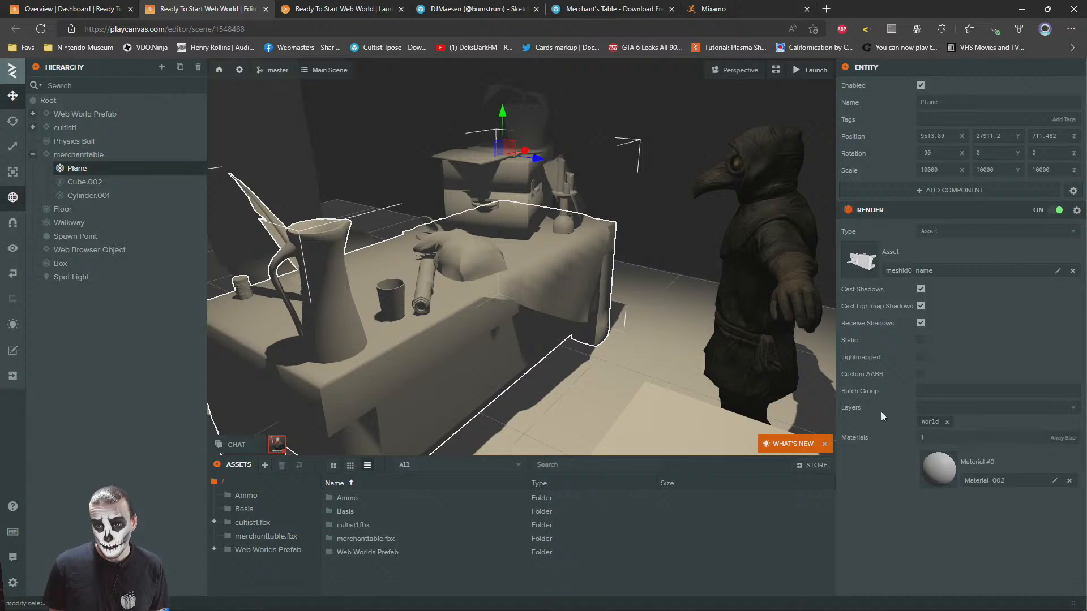
pyautogui.click(969, 458)
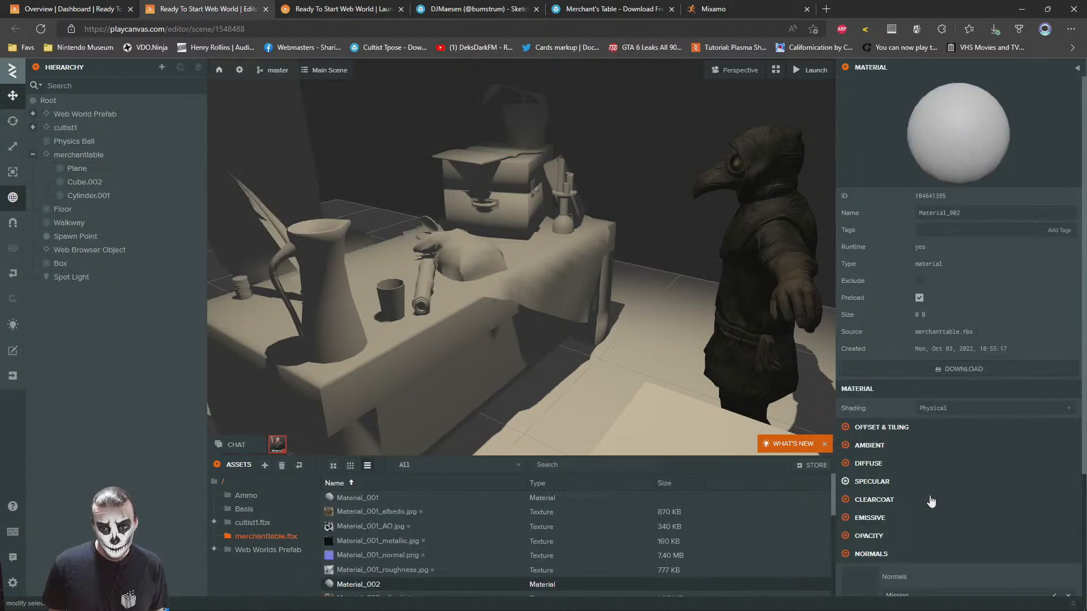
pyautogui.click(353, 503)
pyautogui.moveTo(380, 516); pyautogui.dragTo(860, 495)
pyautogui.scroll(-4, 974, 396)
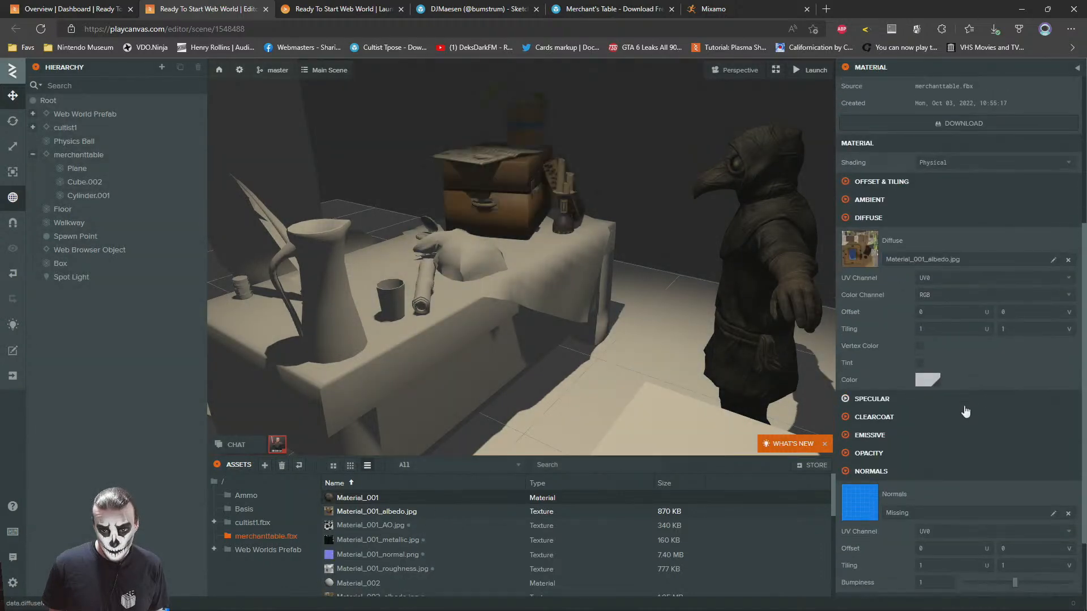
pyautogui.scroll(-2, 966, 411)
pyautogui.moveTo(360, 556); pyautogui.dragTo(897, 445)
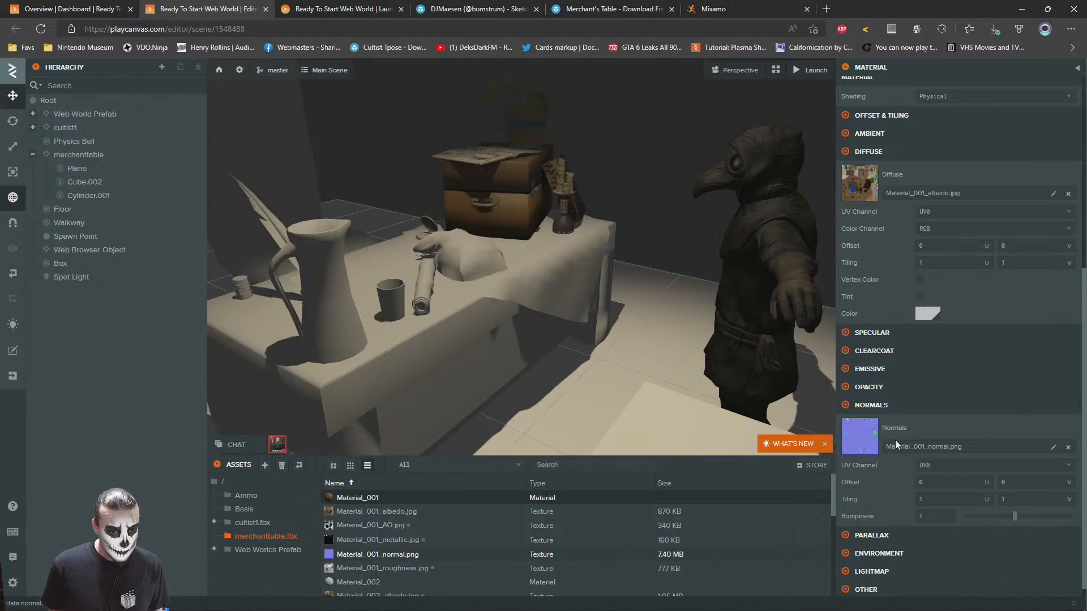
# Enable Use Metalness for Material_001 and assign Material_001_metallic.jpg as its metalness map
pyautogui.scroll(-1, 896, 444)
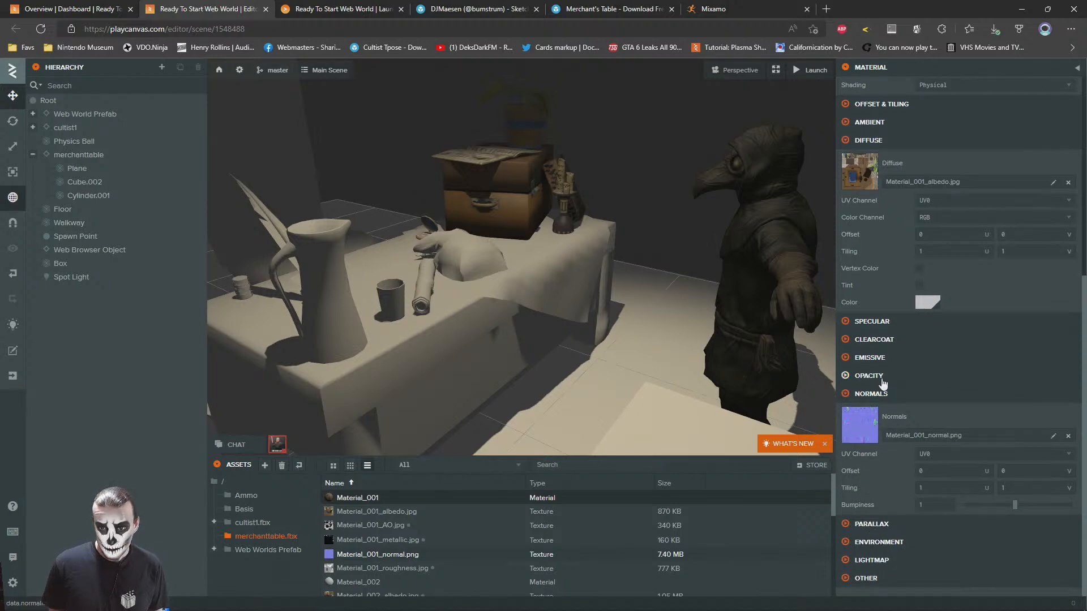
pyautogui.click(874, 322)
pyautogui.scroll(2, 922, 368)
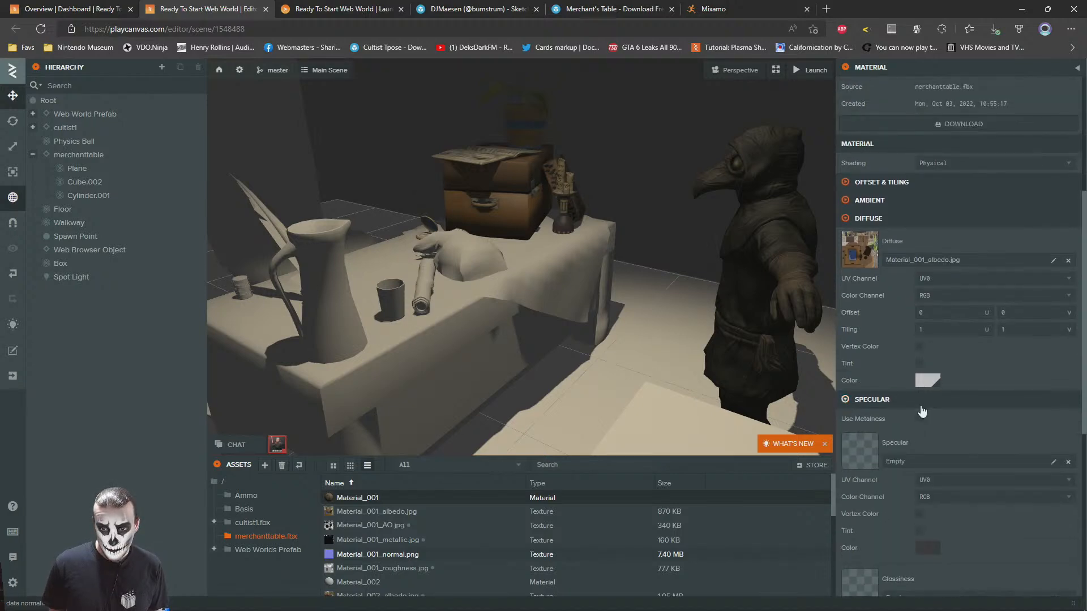
pyautogui.click(919, 419)
pyautogui.scroll(-5, 966, 392)
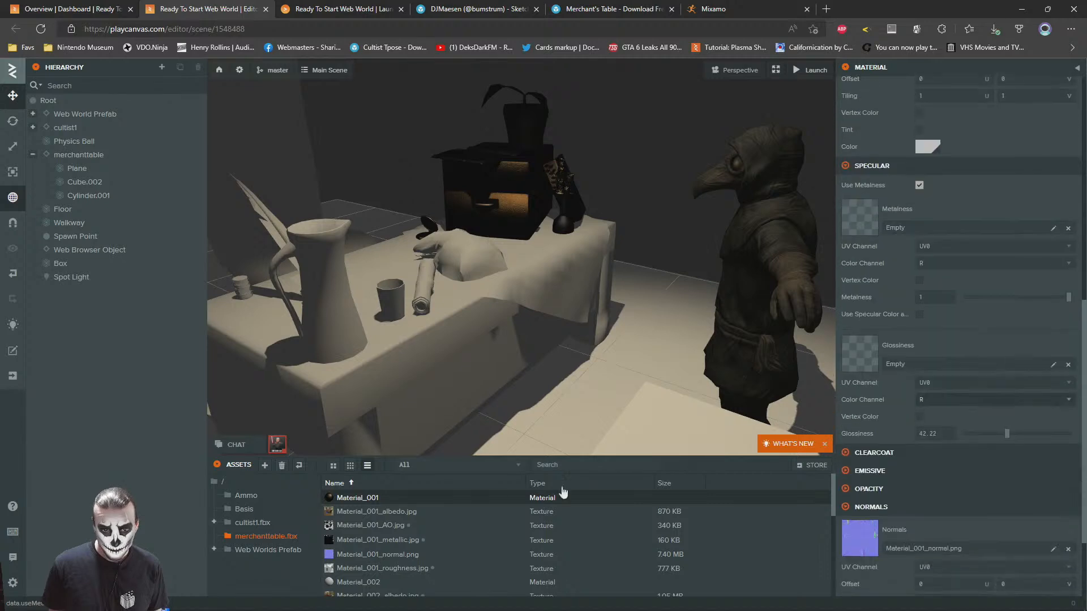
pyautogui.moveTo(417, 543); pyautogui.dragTo(921, 222)
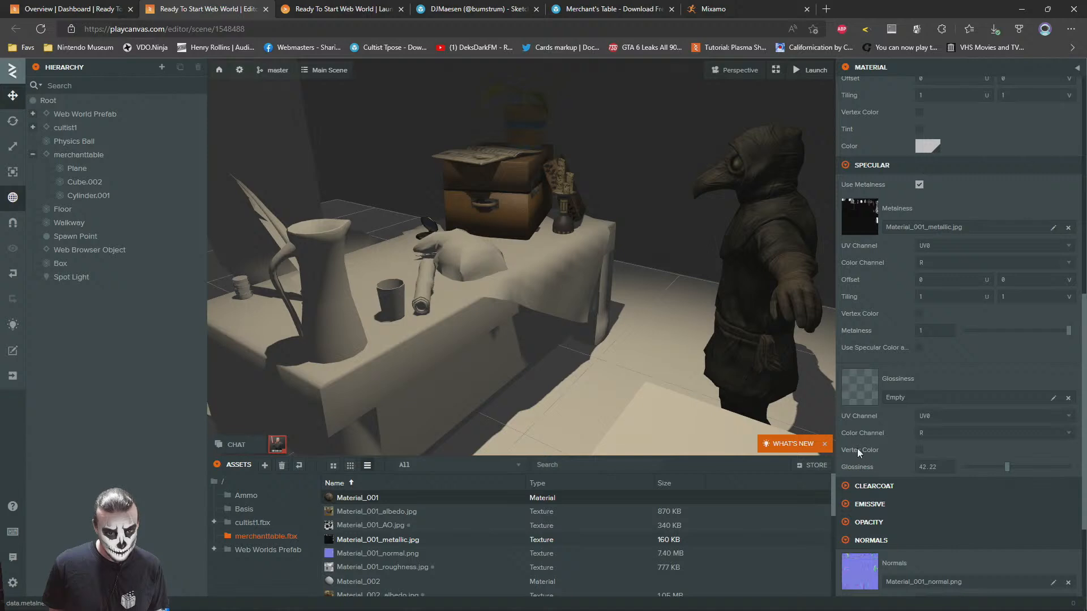
# Assign Material_001_AO.jpg as the ambient occlusion map of Material_001
pyautogui.scroll(8, 857, 448)
pyautogui.click(863, 356)
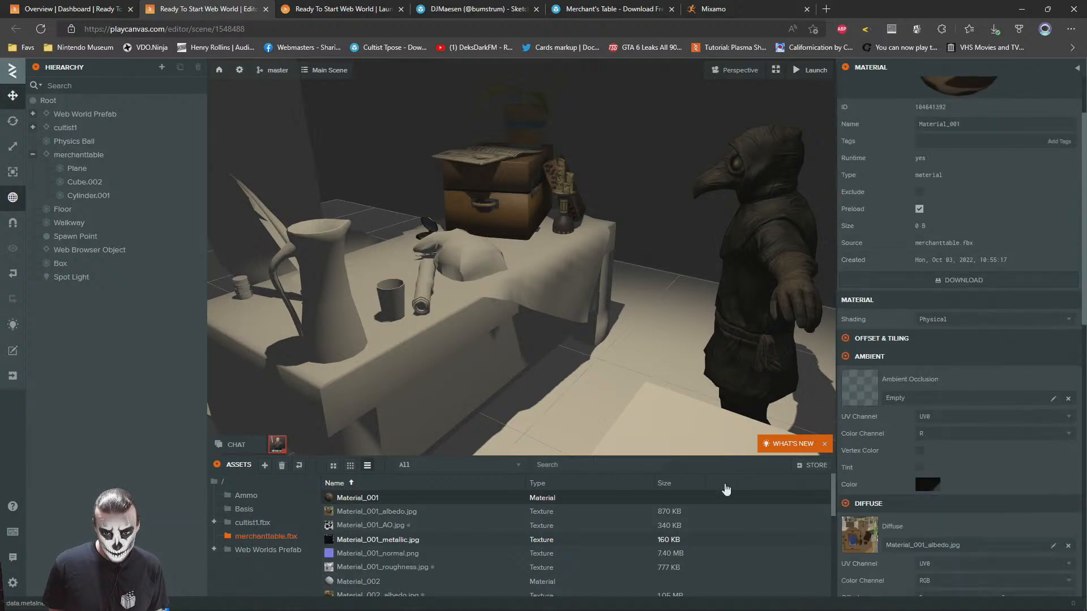
pyautogui.moveTo(365, 526); pyautogui.dragTo(935, 381)
# Inspect the chest up close and set the normal map bumpiness of its Material_001 to 0.5
pyautogui.scroll(12, 586, 233)
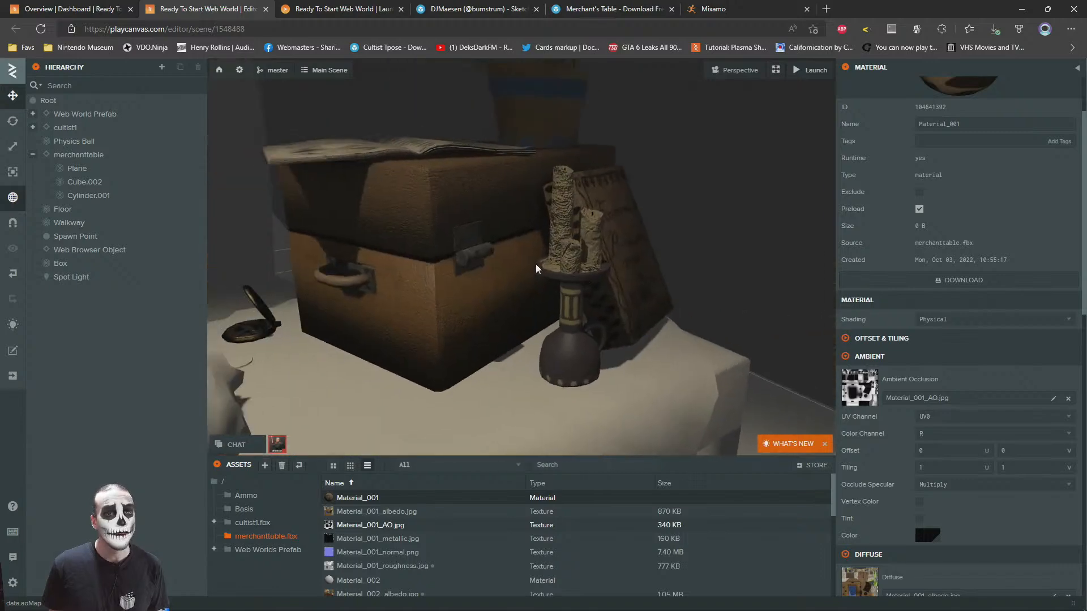
pyautogui.press('s')
pyautogui.moveTo(414, 247); pyautogui.dragTo(515, 236, button='right')
pyautogui.press('a')
pyautogui.press('w')
pyautogui.scroll(-5, 516, 239)
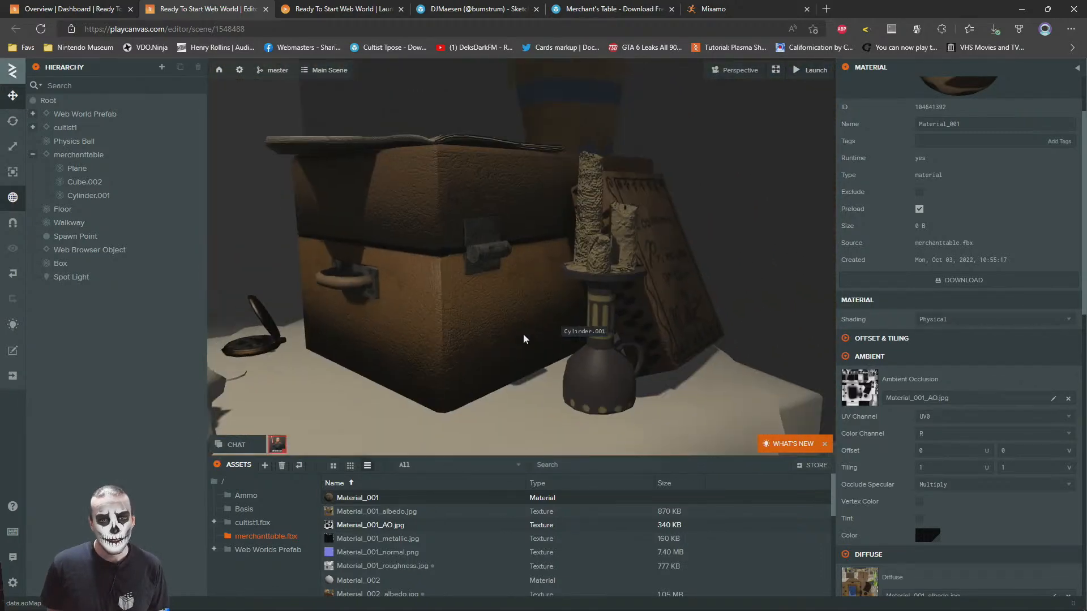
pyautogui.click(512, 312)
pyautogui.click(943, 479)
pyautogui.scroll(-15, 932, 364)
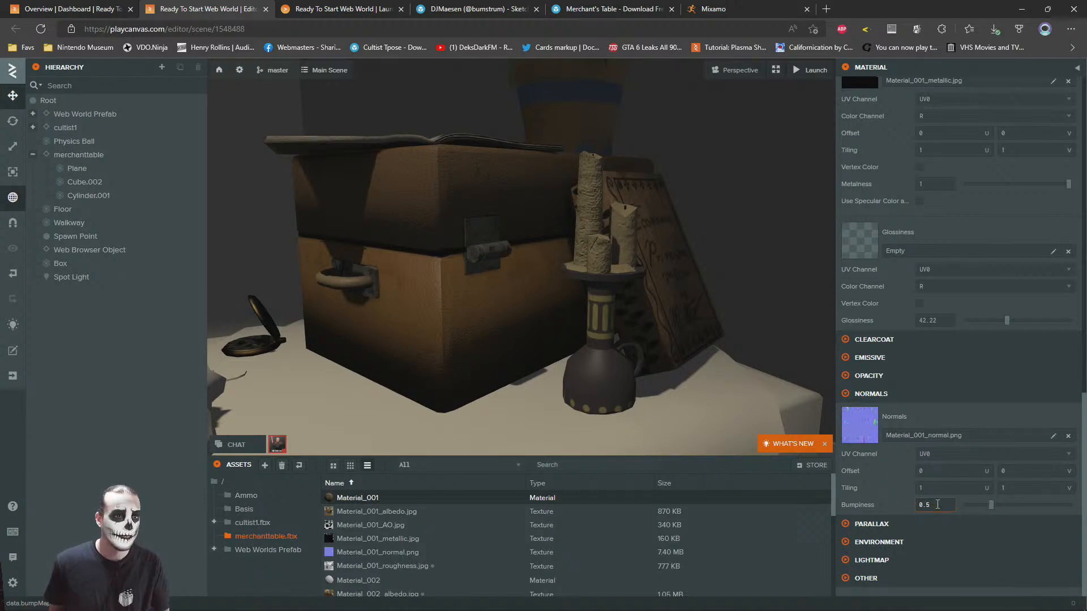
pyautogui.click(776, 274)
# Select the merchant table's Plane mesh and open its Material_002 for editing
pyautogui.scroll(-5, 582, 318)
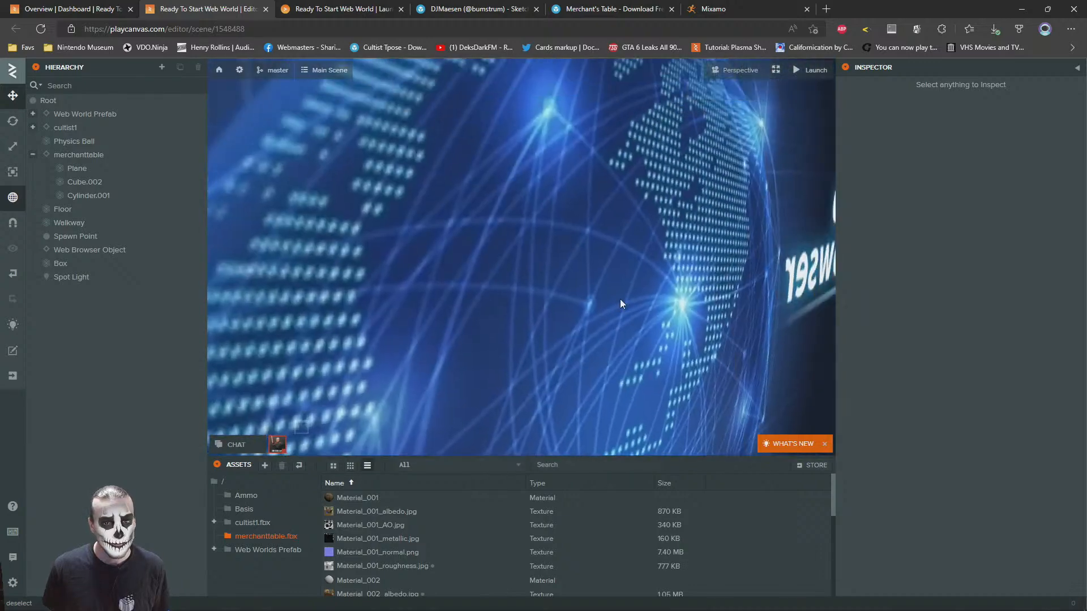
pyautogui.scroll(4, 618, 302)
pyautogui.scroll(-3, 598, 316)
pyautogui.scroll(-3, 597, 316)
pyautogui.moveTo(619, 331); pyautogui.dragTo(621, 345)
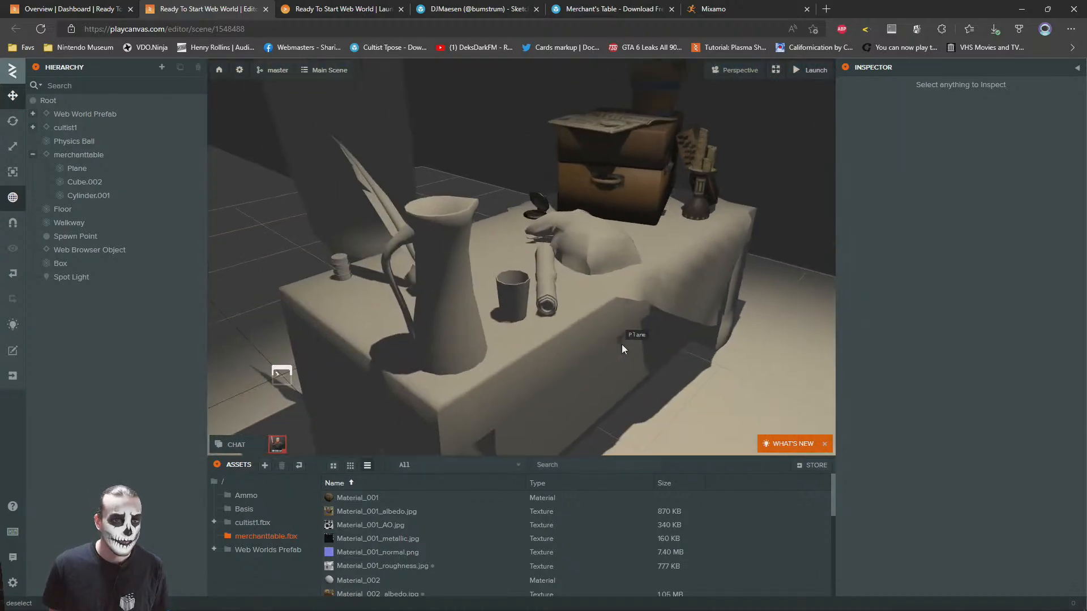
pyautogui.scroll(2, 599, 283)
pyautogui.click(624, 260)
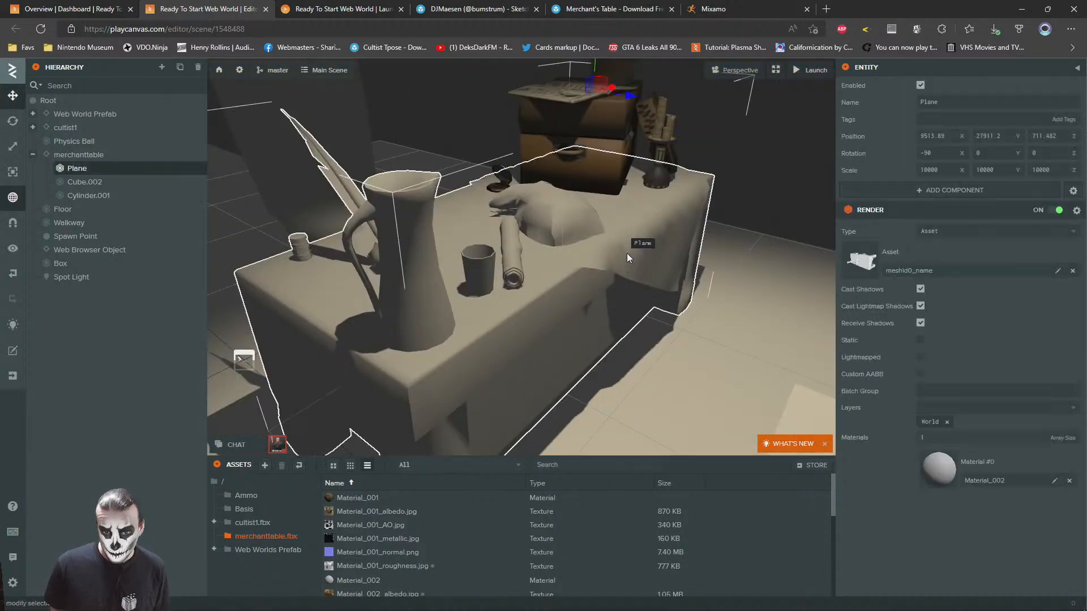
pyautogui.click(943, 473)
# Assign Material_002_albedo.jpg as the diffuse map and Material_002_AO.jpg as the ambient occlusion map of Material_002
pyautogui.scroll(-5, 869, 334)
pyautogui.click(867, 296)
pyautogui.click(868, 294)
pyautogui.click(868, 307)
pyautogui.scroll(-1, 446, 536)
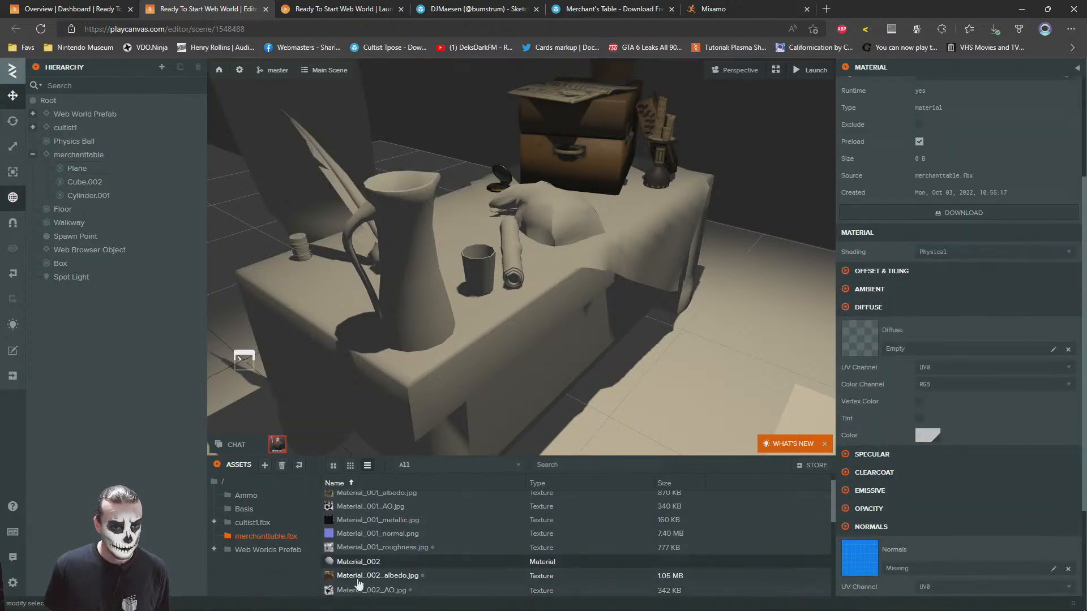
pyautogui.scroll(-2, 367, 588)
pyautogui.scroll(-3, 416, 581)
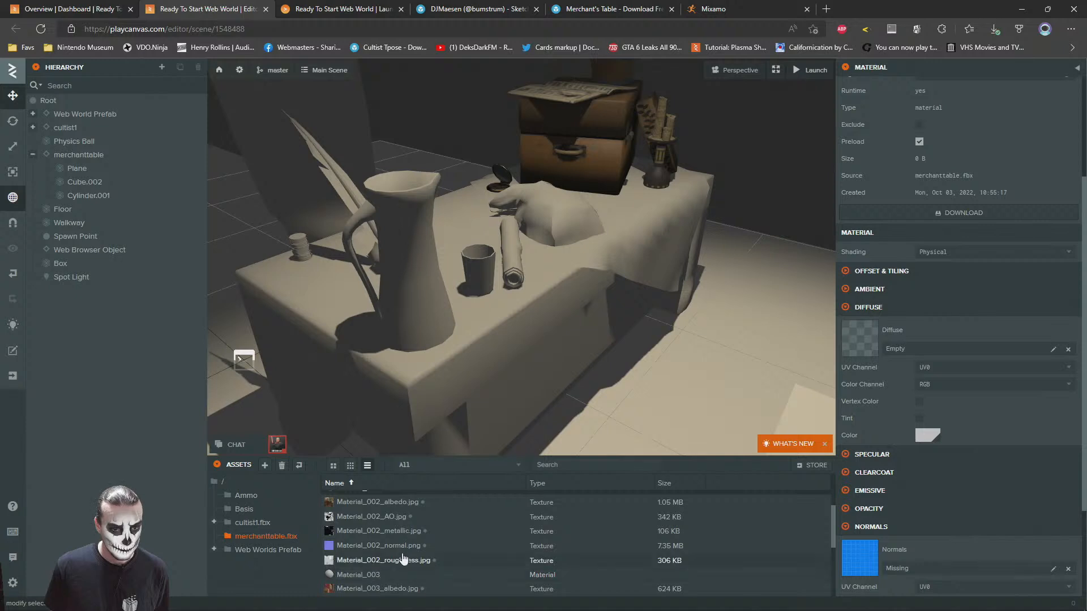
pyautogui.moveTo(378, 502); pyautogui.dragTo(962, 333)
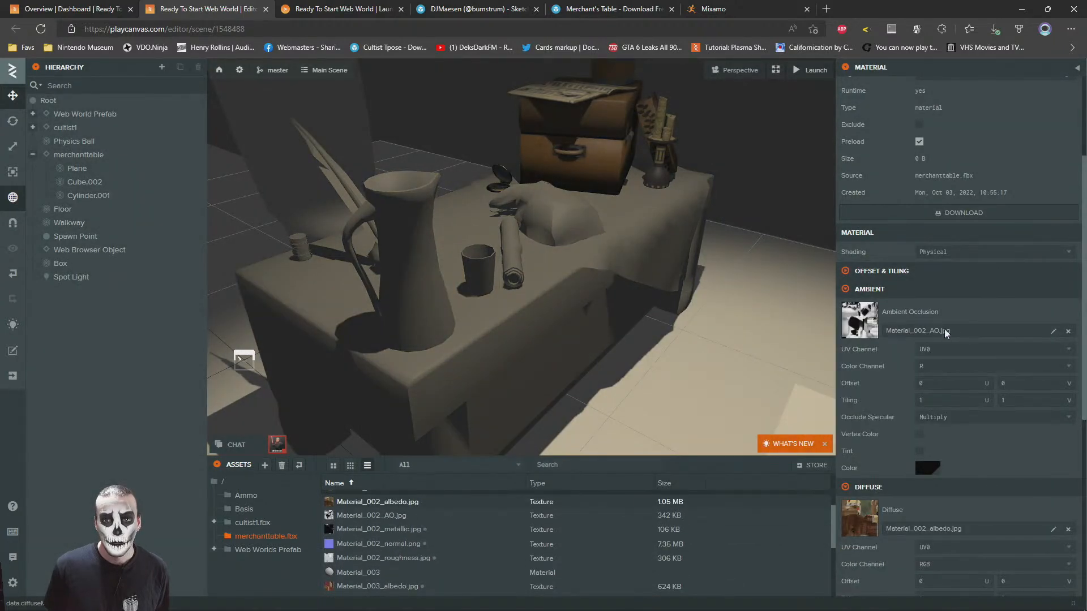
# Assign Material_002_normal.png as the normal map of Material_002
pyautogui.scroll(-3, 944, 328)
pyautogui.scroll(-4, 944, 329)
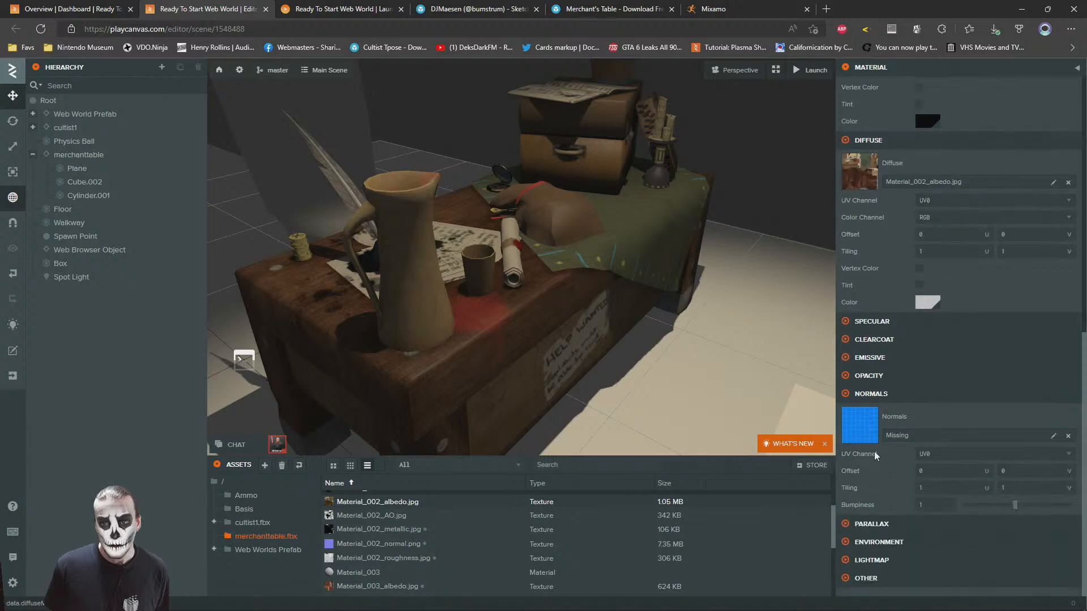
pyautogui.moveTo(384, 545); pyautogui.dragTo(768, 501)
pyautogui.moveTo(901, 495); pyautogui.dragTo(918, 433)
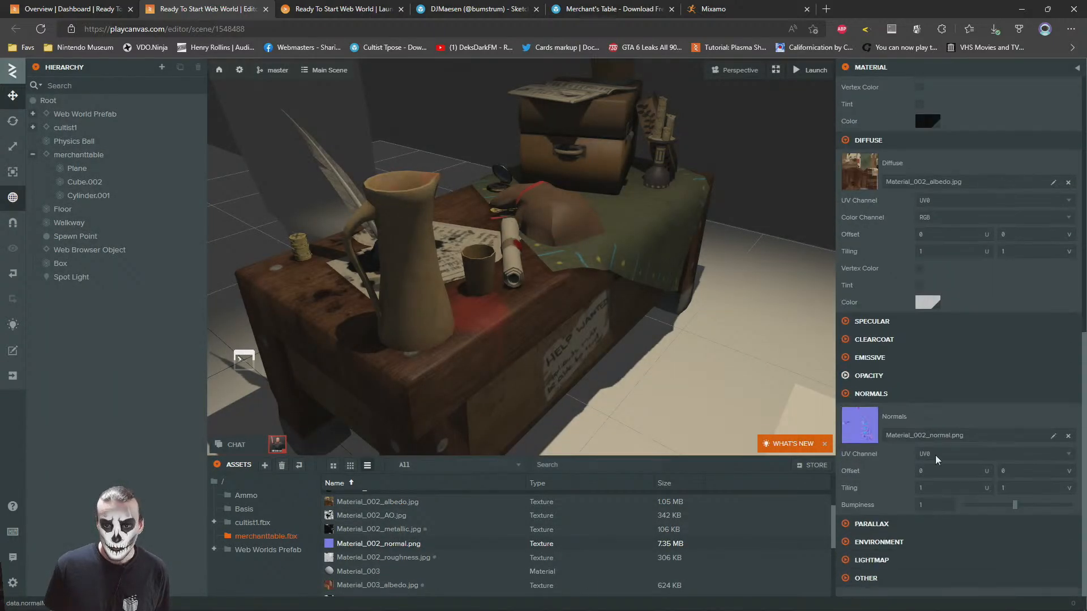
# Enable Use Metalness for Material_002 and assign Material_002_metallic.jpg as its metalness map
pyautogui.click(868, 327)
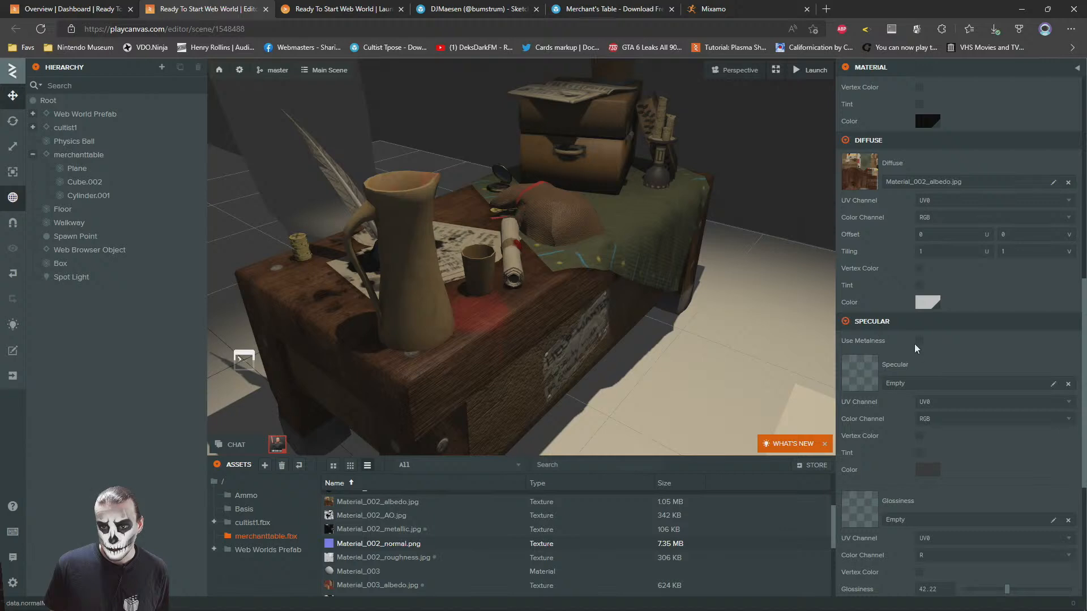
pyautogui.moveTo(373, 530)
pyautogui.mouseDown()
pyautogui.moveTo(945, 397)
pyautogui.moveTo(949, 376)
pyautogui.mouseUp()
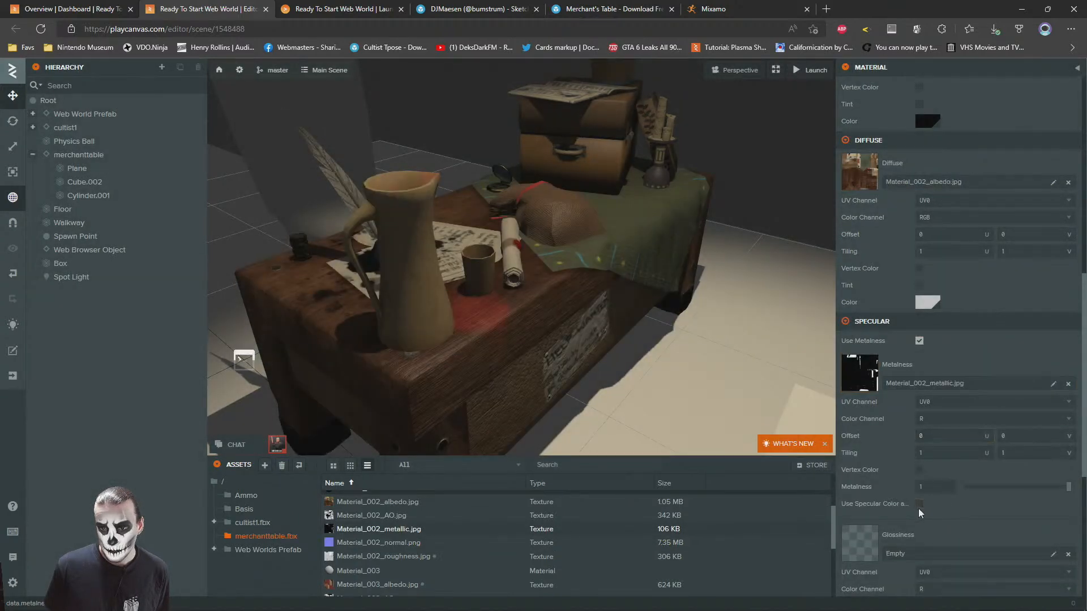
pyautogui.scroll(-3, 922, 509)
pyautogui.scroll(5, 956, 362)
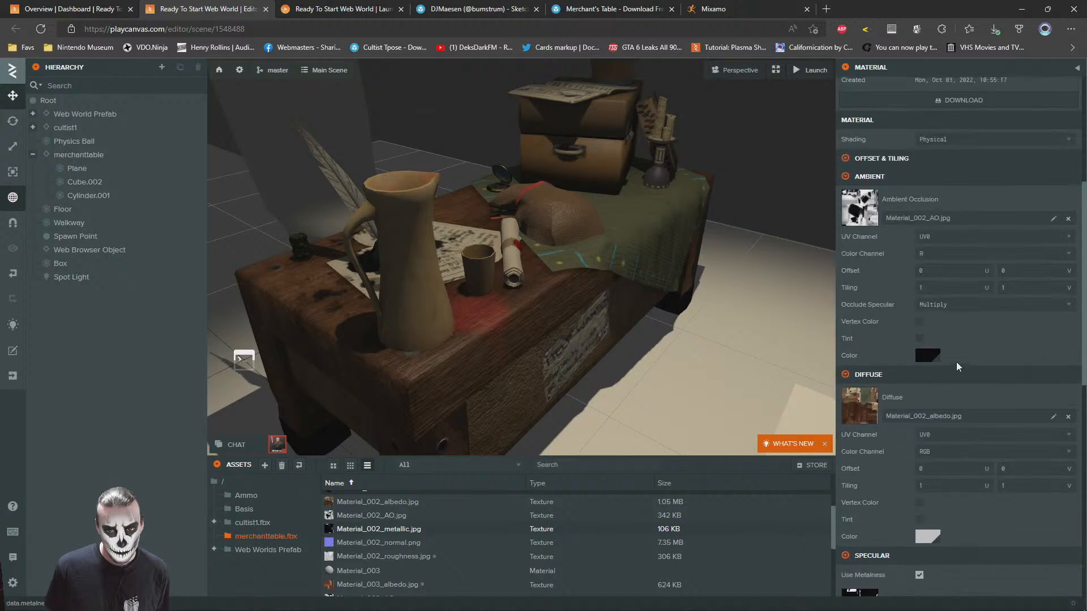
pyautogui.scroll(-6, 955, 362)
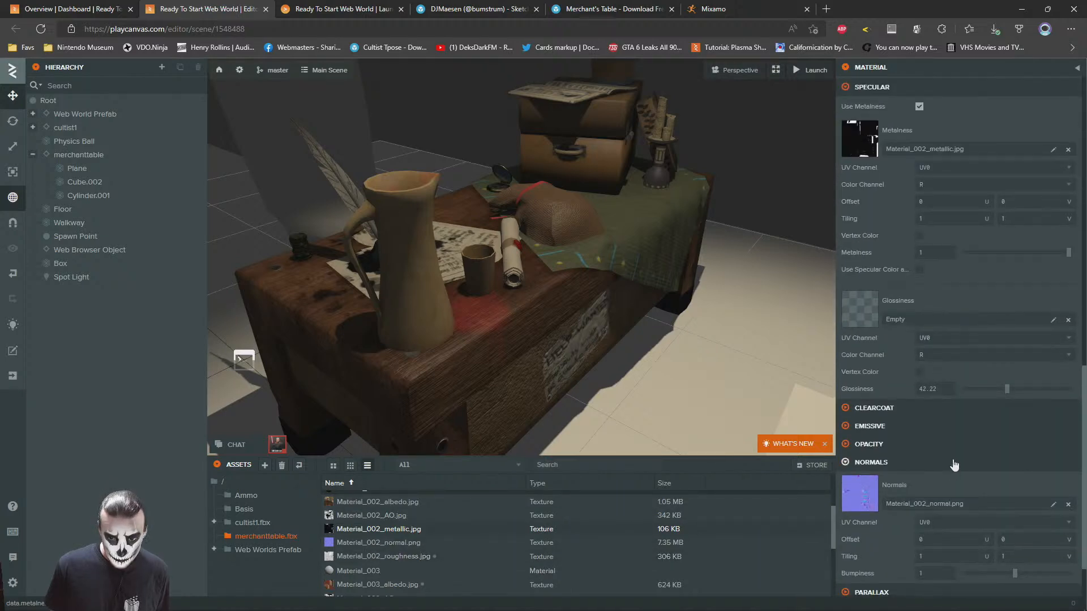
# Assign Material_002_roughness.jpg as the glossiness map of Material_002
pyautogui.scroll(-1, 954, 470)
pyautogui.scroll(3, 854, 377)
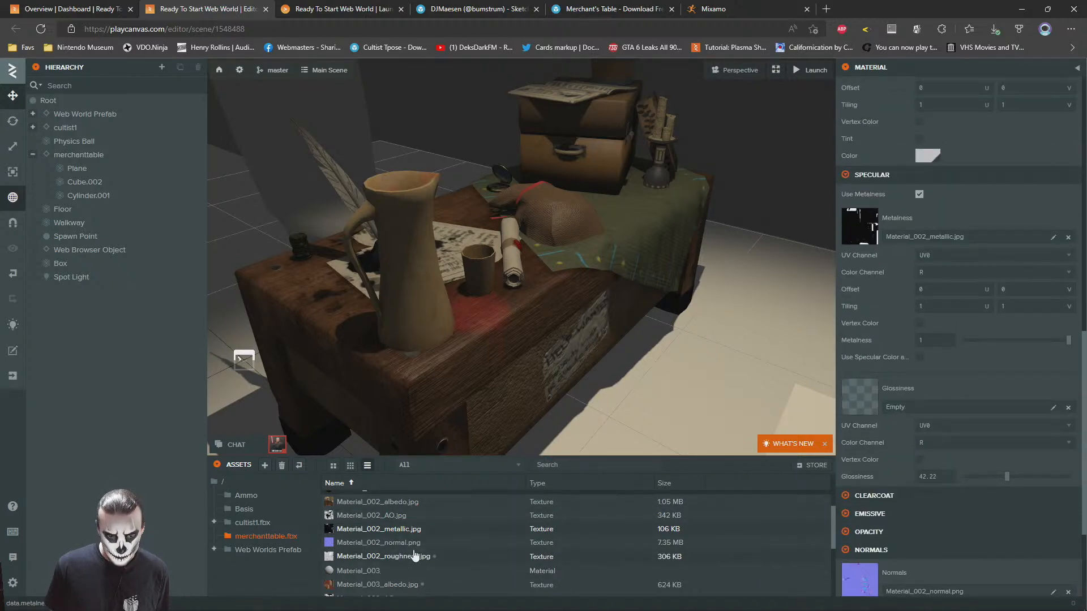
pyautogui.moveTo(395, 561); pyautogui.dragTo(929, 405)
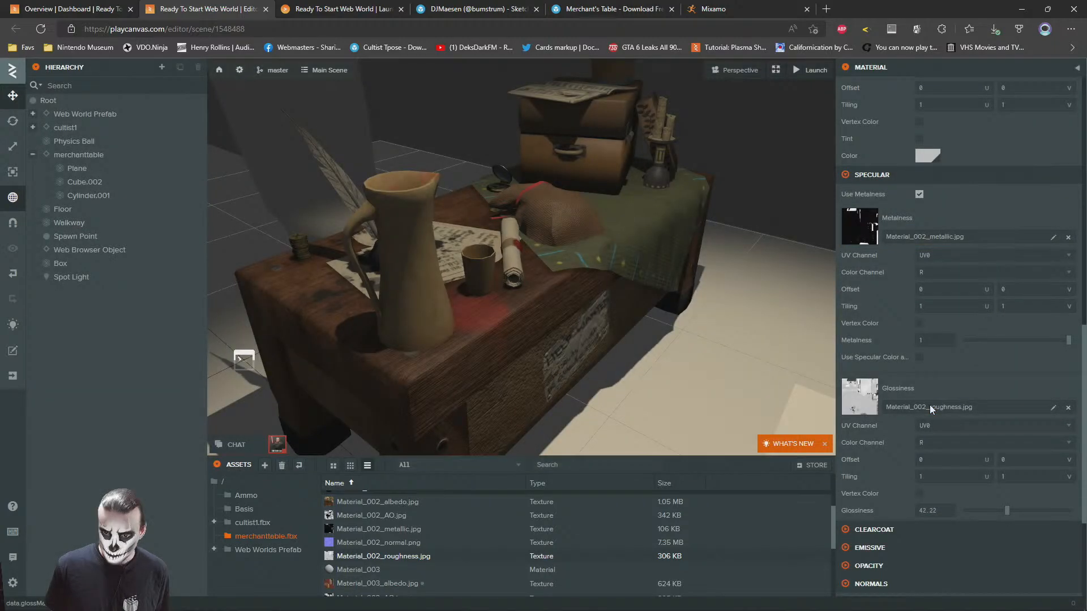
# Open Material_003 and assign Material_003_albedo.jpg as its diffuse map and Material_003_normal.png as its normal map
pyautogui.scroll(-2, 516, 539)
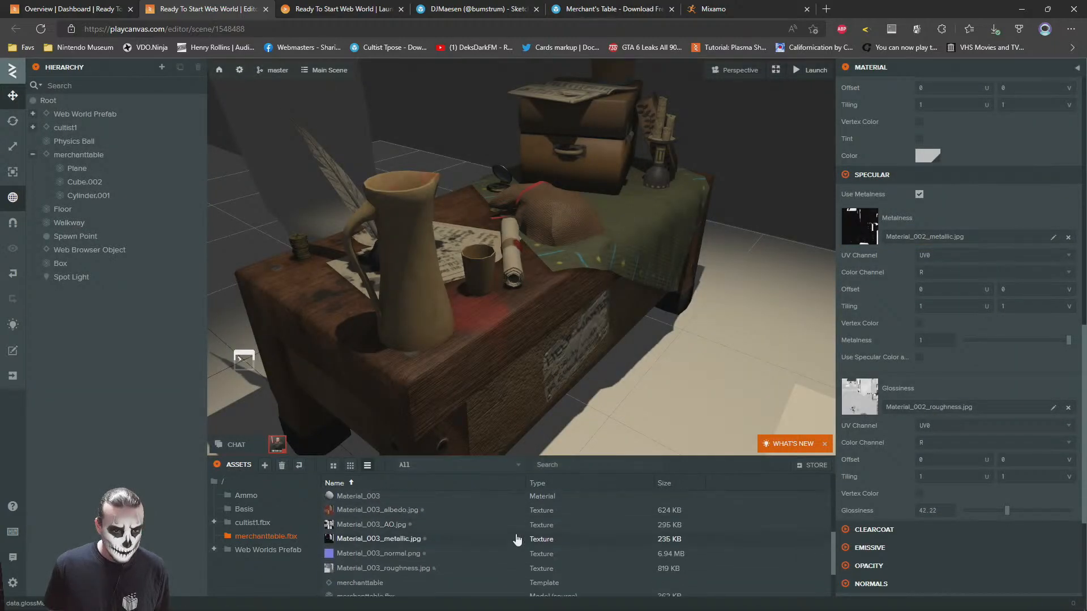
pyautogui.click(345, 496)
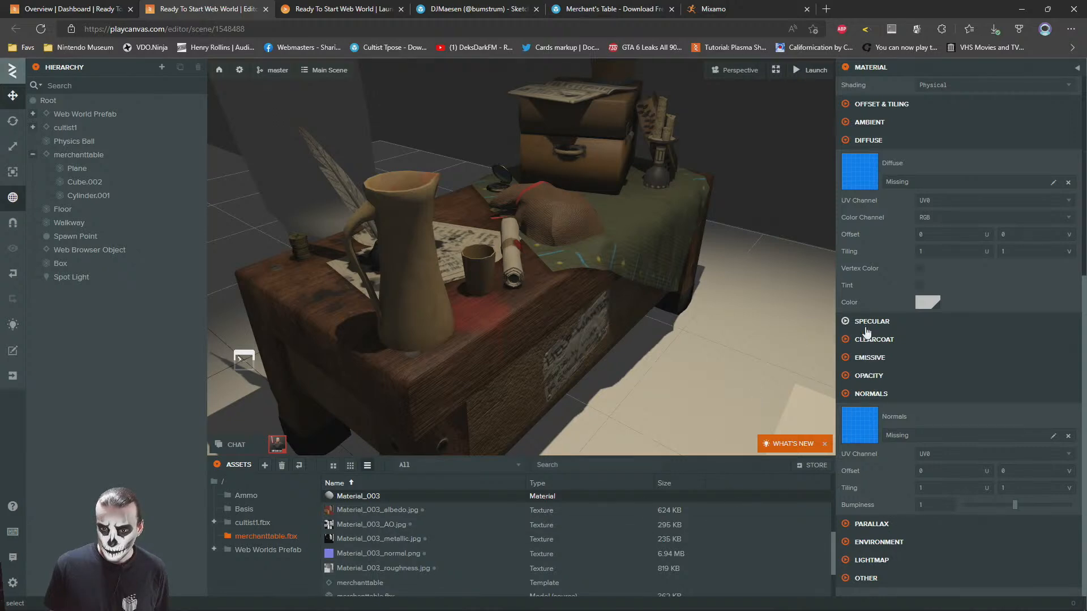
pyautogui.moveTo(348, 510); pyautogui.dragTo(885, 170)
pyautogui.moveTo(378, 552); pyautogui.dragTo(906, 416)
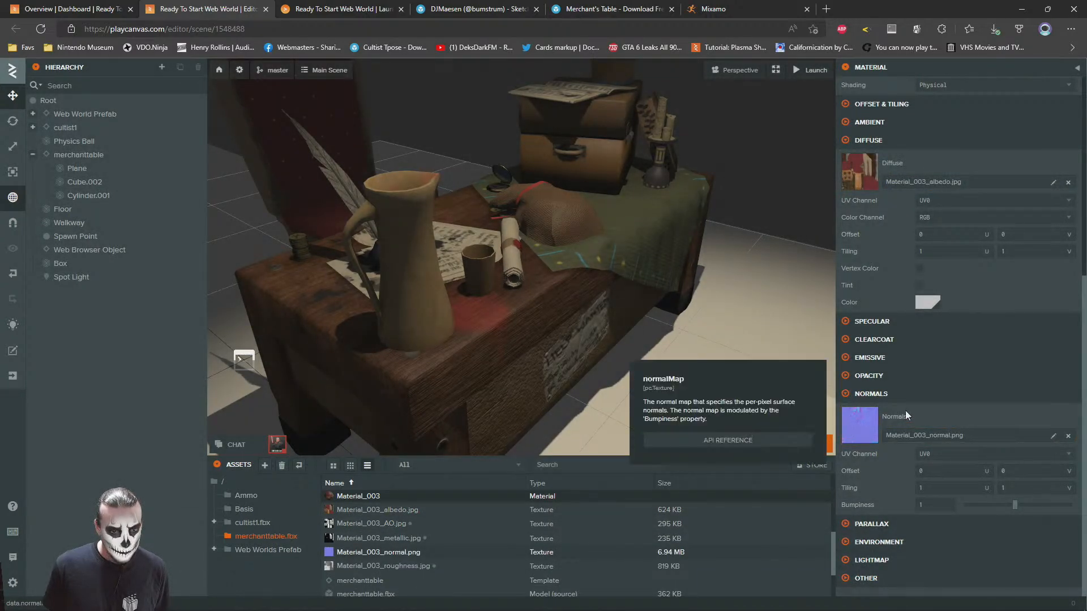
# Assign Material_003_AO.jpg as the ambient occlusion map of Material_003
pyautogui.scroll(6, 903, 396)
pyautogui.click(862, 446)
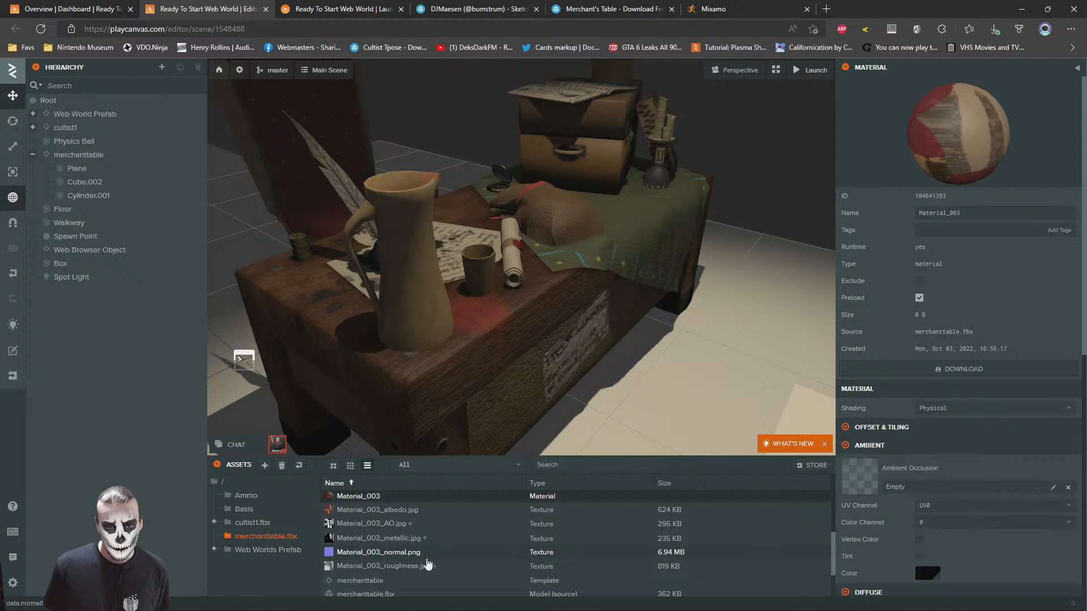
pyautogui.moveTo(359, 528); pyautogui.dragTo(979, 478)
# Enable Use Metalness for Material_003 and assign Material_003_metallic.jpg as its metalness map
pyautogui.scroll(-8, 906, 412)
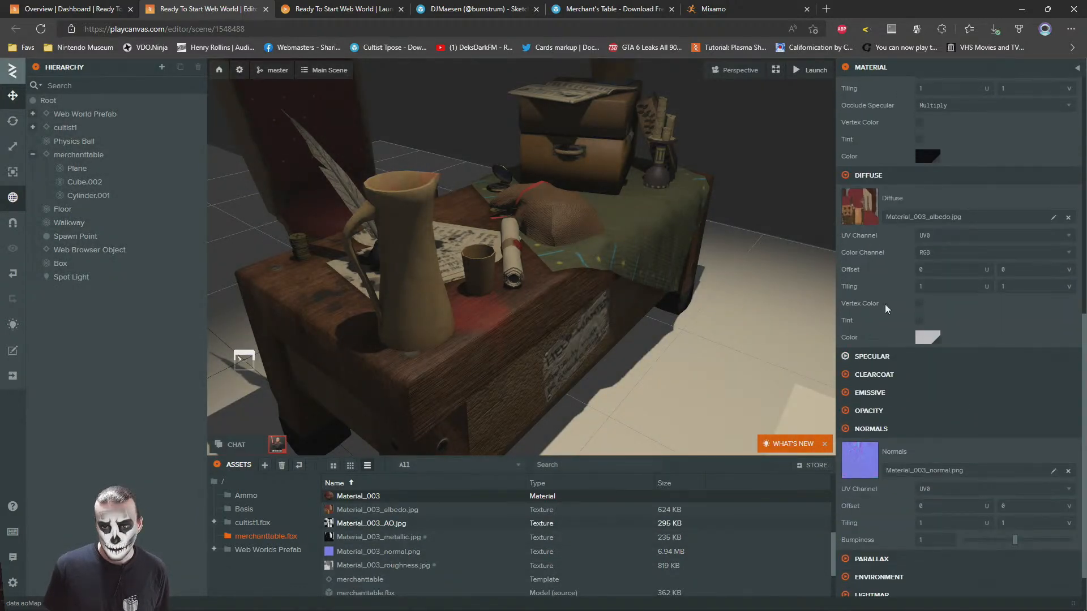
pyautogui.click(868, 357)
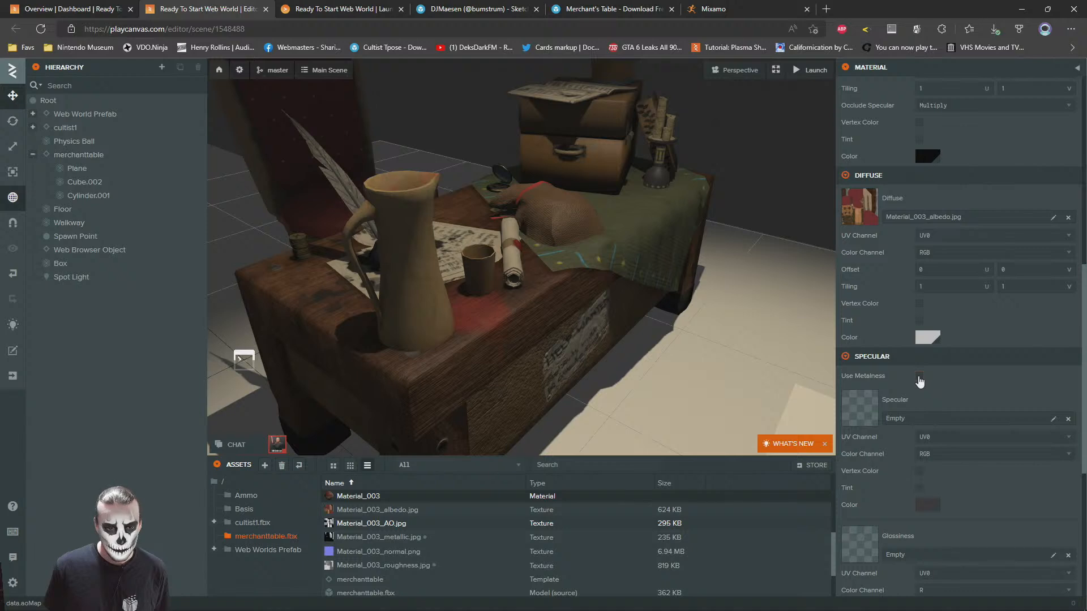
pyautogui.scroll(-2, 534, 552)
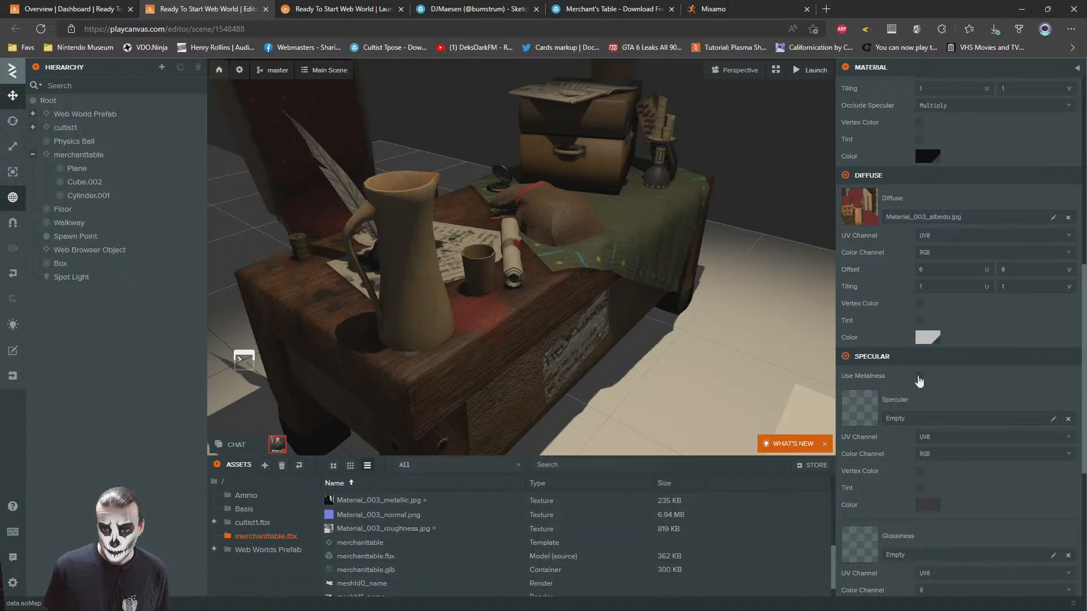
pyautogui.click(919, 376)
pyautogui.moveTo(379, 500); pyautogui.dragTo(962, 418)
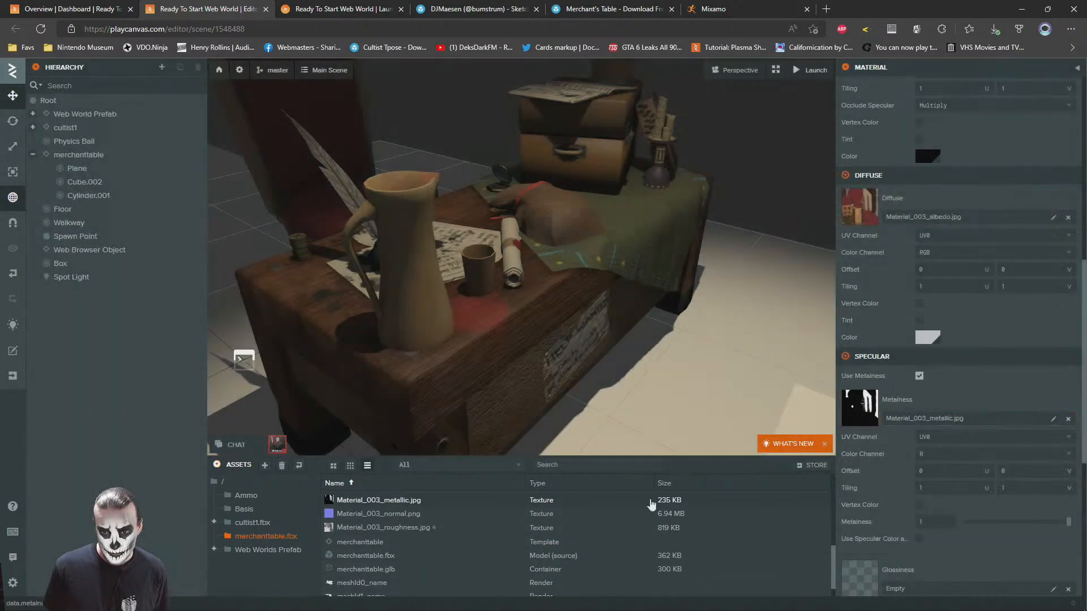
# Assign Material_003_roughness.jpg as the glossiness map of Material_003
pyautogui.scroll(-2, 956, 283)
pyautogui.moveTo(379, 527); pyautogui.dragTo(929, 509)
pyautogui.scroll(-1, 476, 573)
pyautogui.scroll(2, 494, 532)
# Select the whole merchanttable entity and scale it down uniformly to better match the cultist's size
pyautogui.moveTo(471, 241); pyautogui.dragTo(580, 267, button='right')
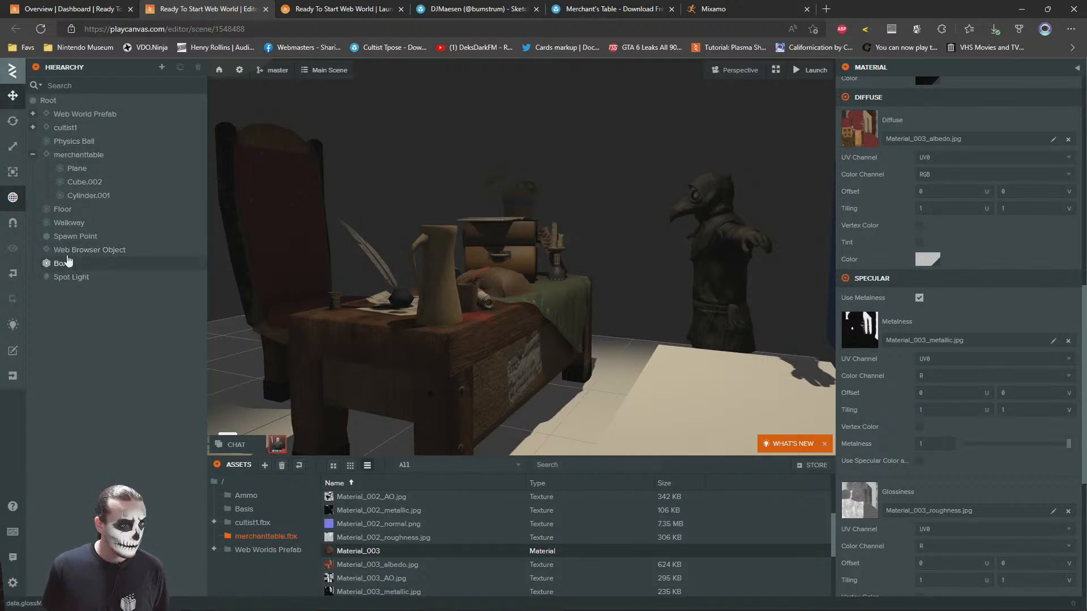
pyautogui.click(77, 154)
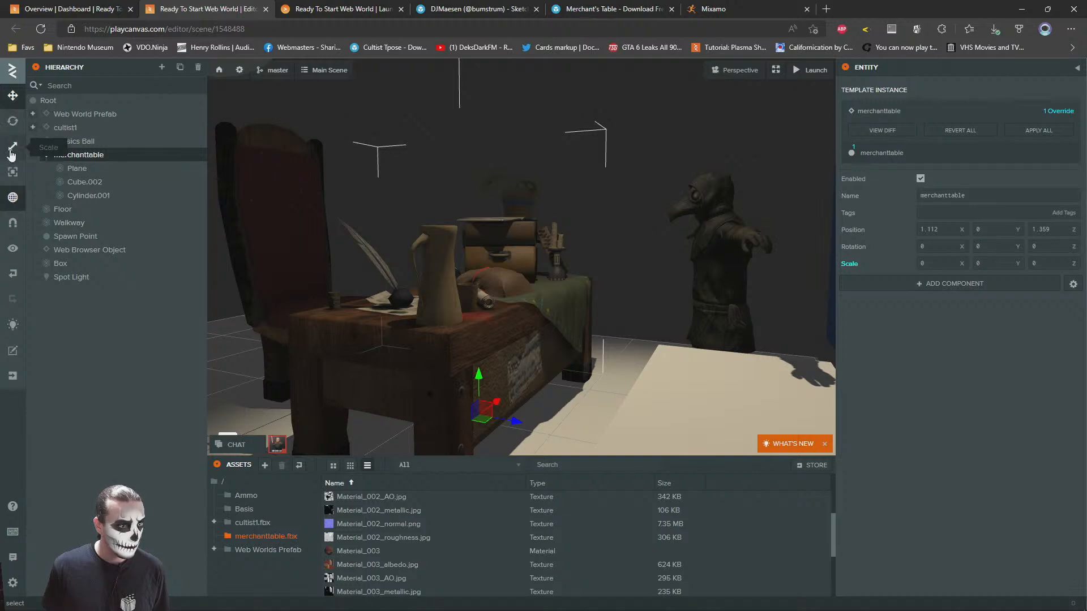
pyautogui.click(12, 150)
pyautogui.moveTo(478, 418); pyautogui.dragTo(481, 437)
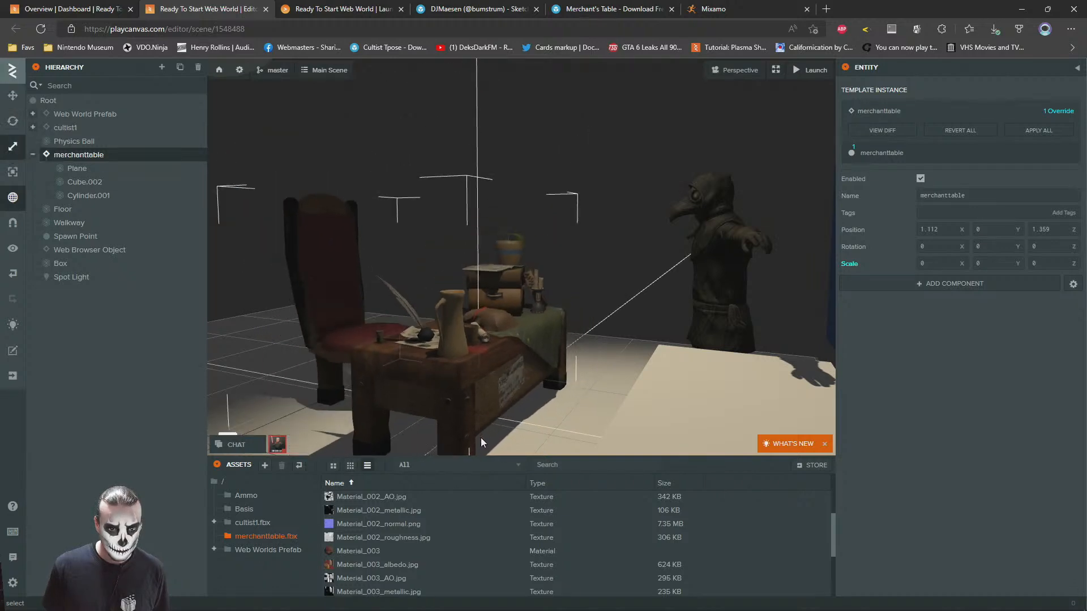
# Move merchanttable to about X 1.35, Z 2.17 and turn it around to a rotation of 180, 0, 180
pyautogui.click(12, 99)
pyautogui.moveTo(393, 229); pyautogui.dragTo(424, 268)
pyautogui.moveTo(475, 361); pyautogui.dragTo(580, 355)
pyautogui.moveTo(577, 272); pyautogui.dragTo(490, 283)
pyautogui.click(12, 120)
pyautogui.moveTo(626, 334); pyautogui.dragTo(709, 280)
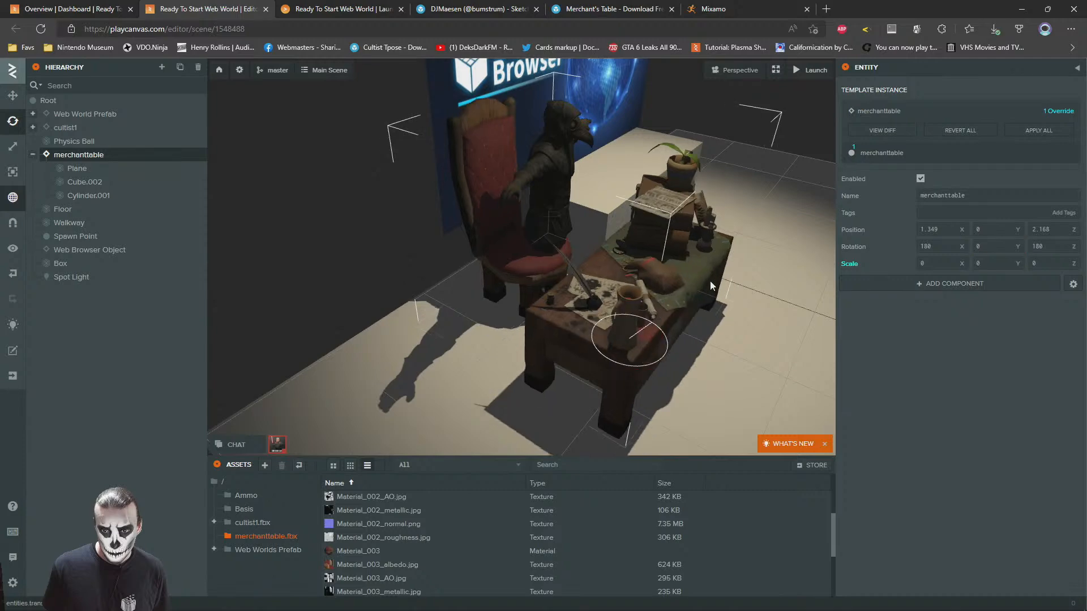
# Move merchanttable beside the cultist in front of the Web Browser screen, to about X -0.36, Z 2.10
pyautogui.click(12, 95)
pyautogui.moveTo(391, 184); pyautogui.dragTo(247, 180)
pyautogui.moveTo(398, 400); pyautogui.dragTo(561, 382)
pyautogui.moveTo(410, 341); pyautogui.dragTo(413, 282)
pyautogui.scroll(5, 485, 334)
pyautogui.scroll(-5, 484, 321)
pyautogui.scroll(3, 419, 279)
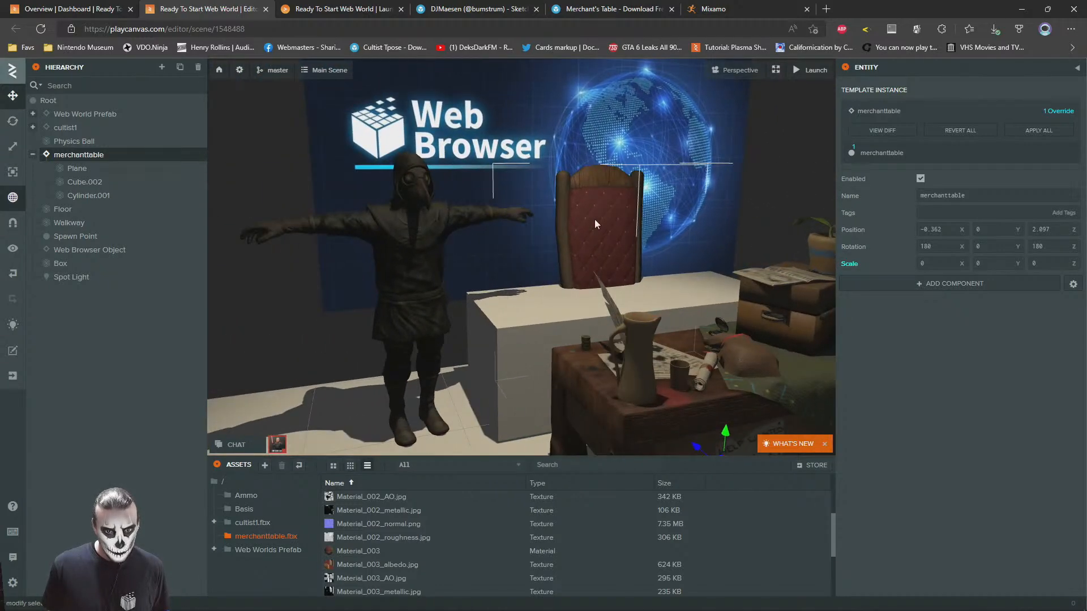
# Select the chair and table meshes individually, try to raise the table's Plane mesh, and undo the move
pyautogui.click(594, 219)
pyautogui.scroll(2, 643, 309)
pyautogui.scroll(-5, 643, 305)
pyautogui.moveTo(643, 305); pyautogui.dragTo(715, 280)
pyautogui.scroll(3, 714, 280)
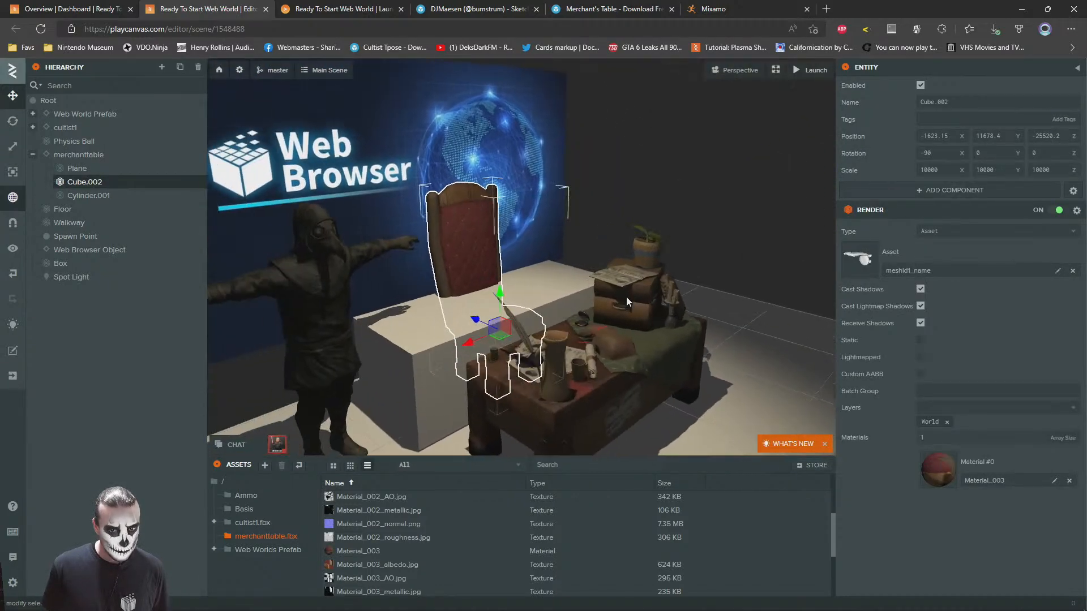
pyautogui.click(626, 297)
pyautogui.click(545, 379)
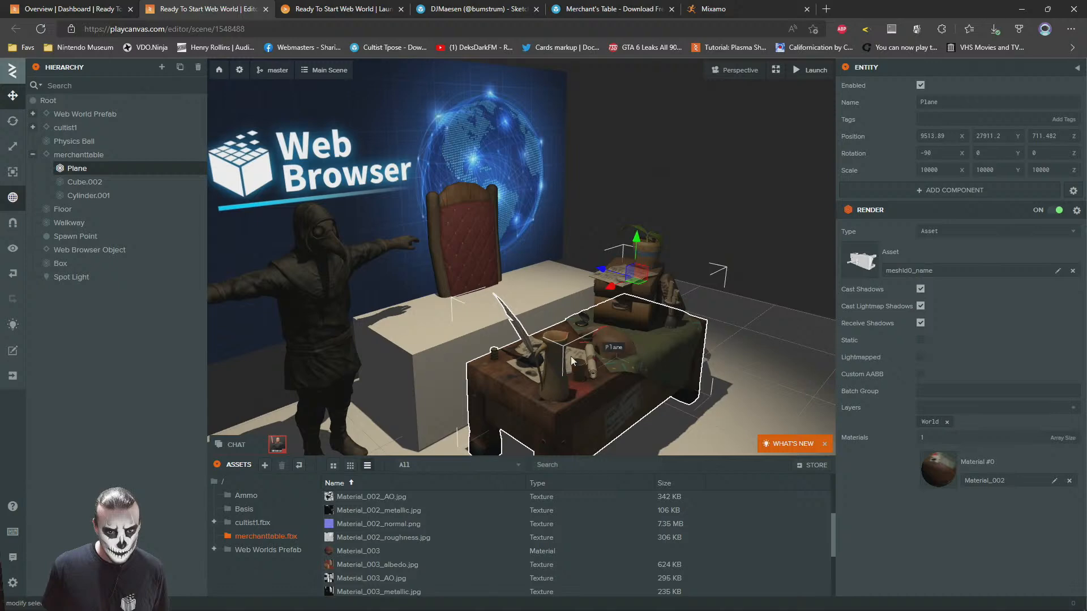
pyautogui.moveTo(638, 249); pyautogui.dragTo(637, 97)
pyautogui.hotkey('ctrl', 'z')
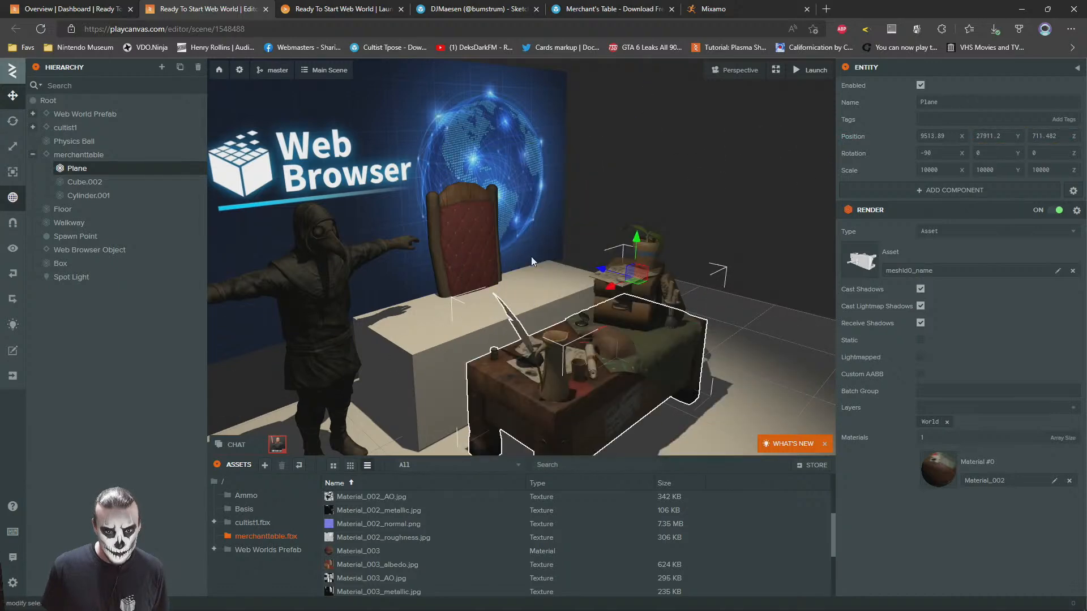
# Delete the white Box standing behind the merchant table
pyautogui.scroll(3, 531, 253)
pyautogui.click(397, 194)
pyautogui.scroll(-4, 593, 236)
pyautogui.moveTo(593, 237); pyautogui.dragTo(369, 188)
pyautogui.scroll(2, 542, 282)
pyautogui.press('d')
pyautogui.press('w')
pyautogui.press('a')
pyautogui.click(524, 258)
pyautogui.press('Delete')
# Select cultist1 together with the Spot Light and reposition both beside the merchant table
pyautogui.scroll(-2, 592, 318)
pyautogui.click(367, 185)
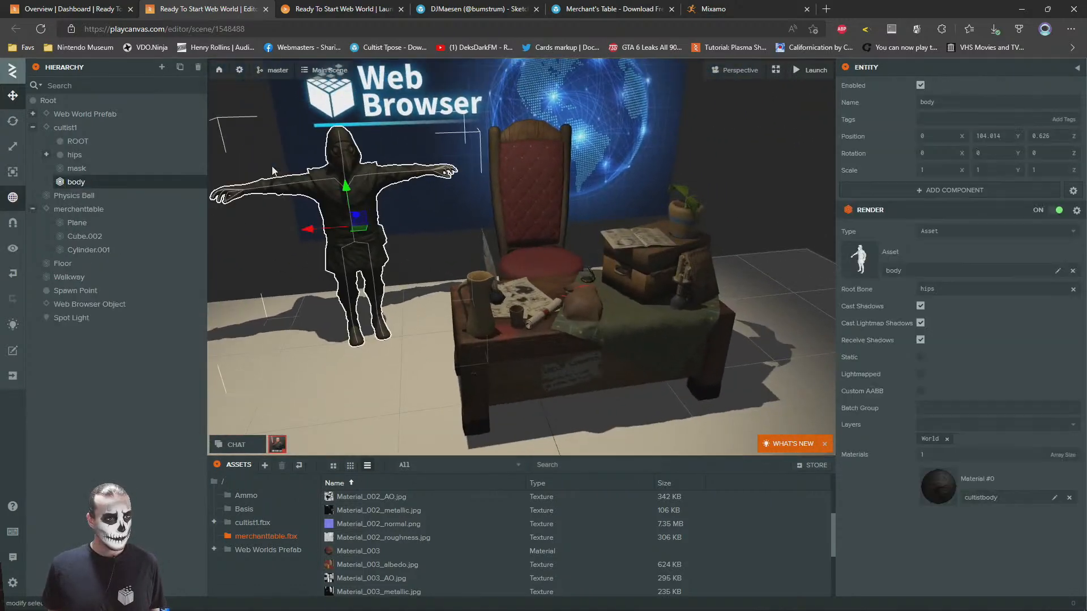
pyautogui.click(60, 129)
pyautogui.keyDown('ctrl'); pyautogui.click(70, 318); pyautogui.keyUp('ctrl')
pyautogui.scroll(-4, 458, 213)
pyautogui.moveTo(459, 212); pyautogui.dragTo(520, 242)
pyautogui.moveTo(575, 267); pyautogui.dragTo(440, 169, button='right')
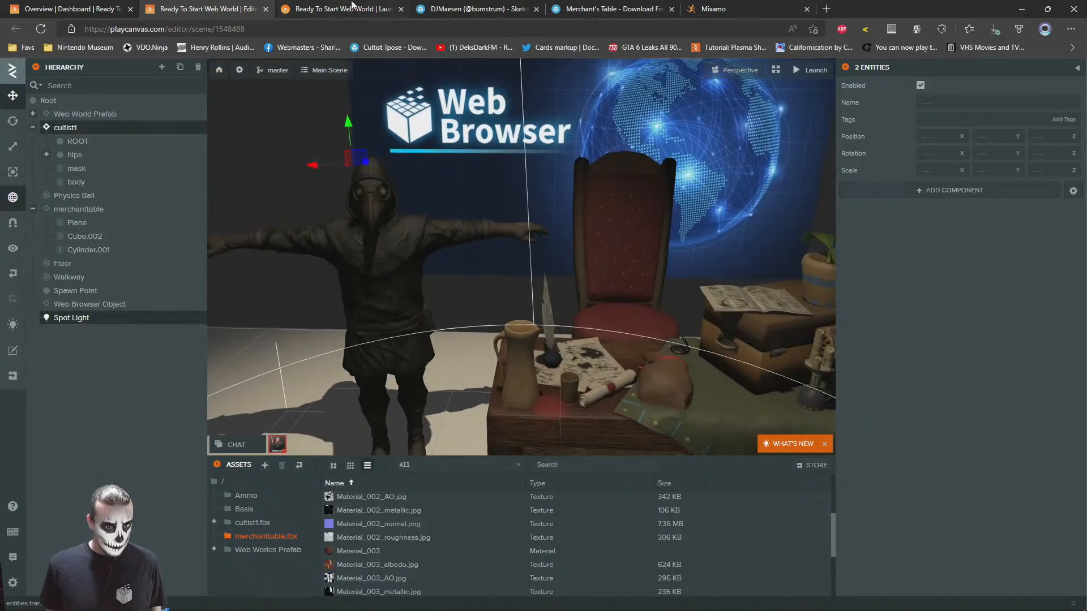
# Reload the launched world and walk along the walkway up to the lit stage
pyautogui.hotkey('ctrl', 'Tab')
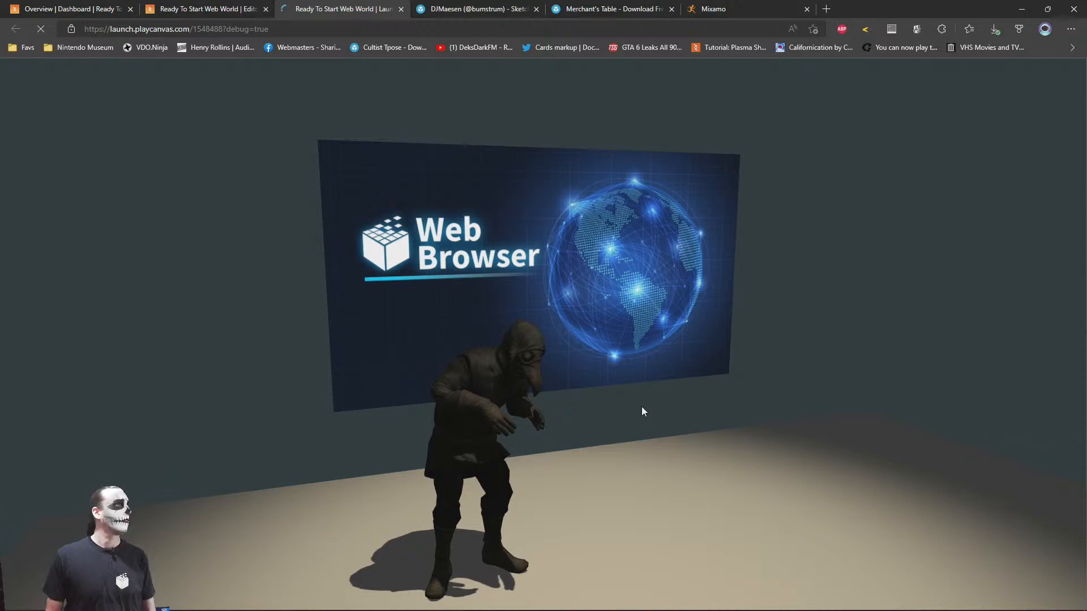
pyautogui.press('F5')
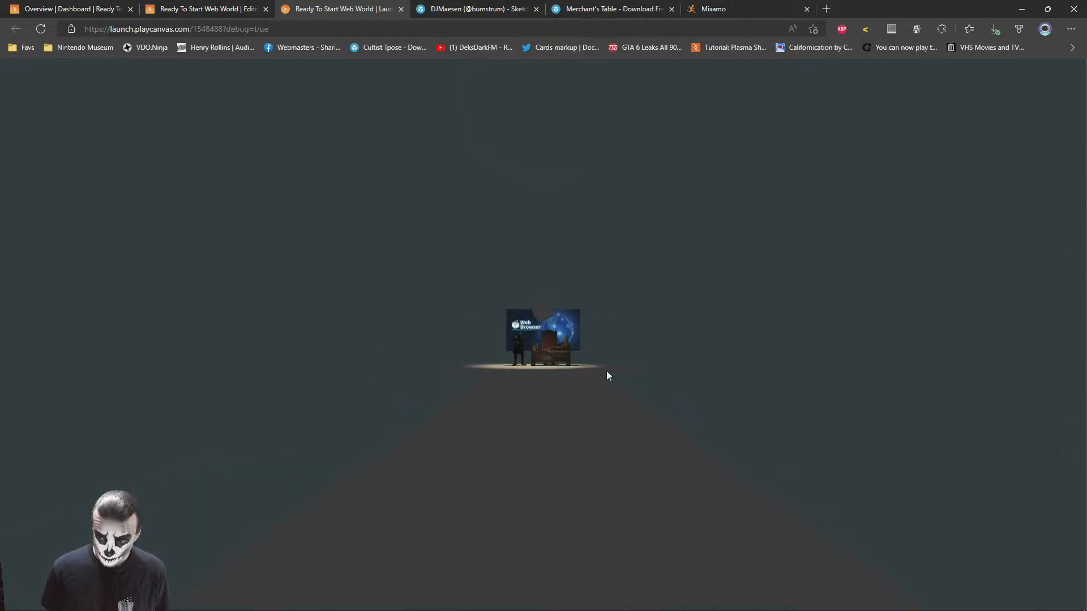
pyautogui.press('w')
pyautogui.moveTo(560, 383); pyautogui.dragTo(567, 431)
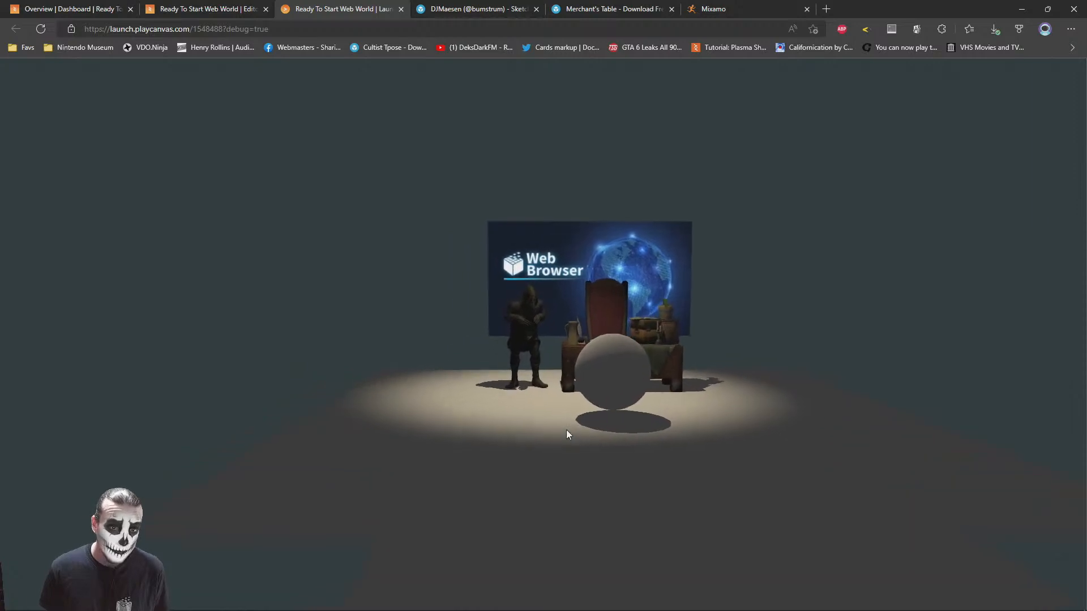
pyautogui.press('d')
pyautogui.press('a')
pyautogui.press('w')
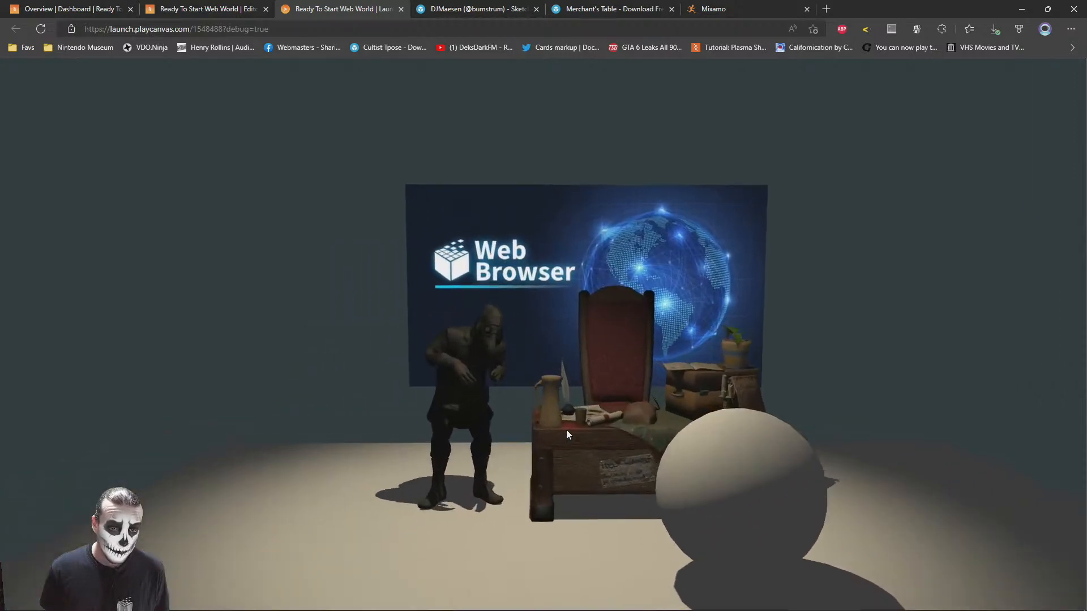
# Walk around the stage to examine the animated cultist, the merchant table and the physics ball
pyautogui.press('d')
pyautogui.press('s')
pyautogui.press('s')
pyautogui.press('a')
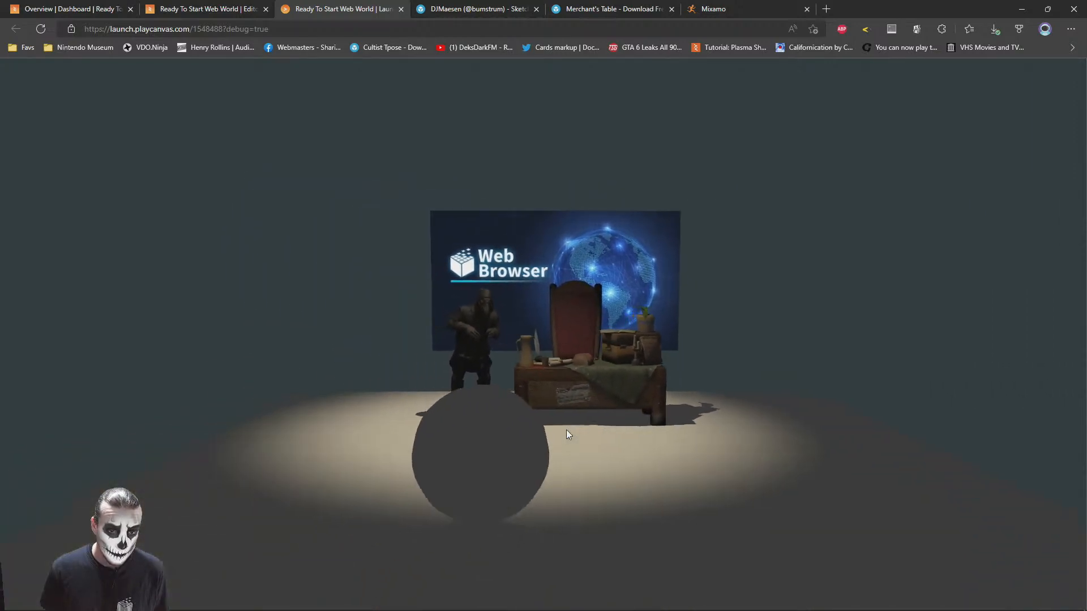
pyautogui.press('w')
pyautogui.press('a')
pyautogui.press('d')
pyautogui.press('w')
pyautogui.moveTo(566, 430); pyautogui.dragTo(663, 453)
pyautogui.press('w')
pyautogui.press('a')
pyautogui.press('d')
pyautogui.press('s')
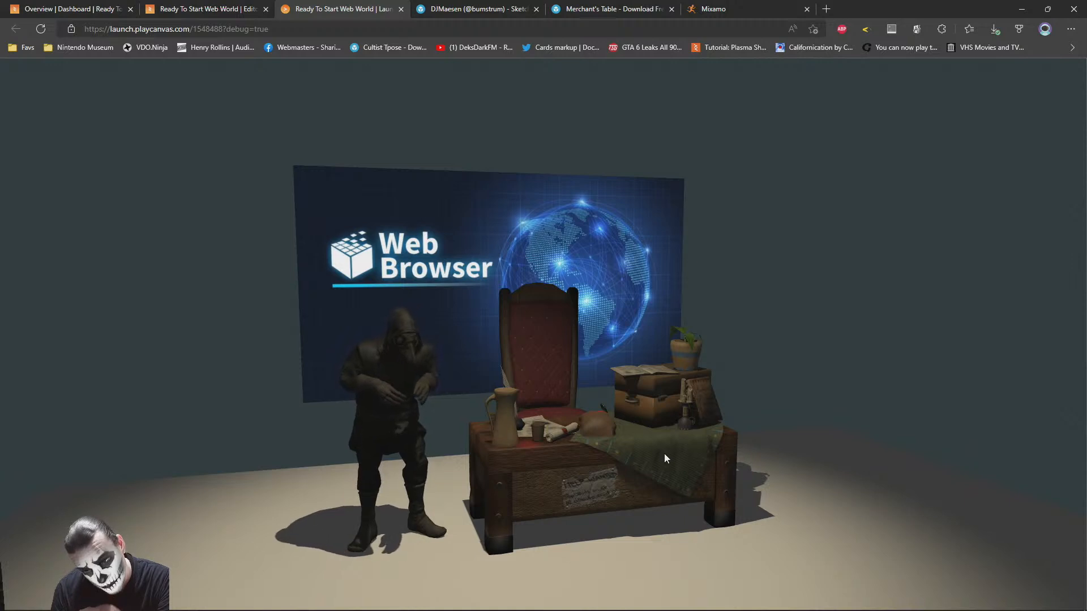
# View the cultist and merchant table from several angles and distances in the launched world
pyautogui.scroll(-3, 459, 378)
pyautogui.moveTo(460, 378); pyautogui.dragTo(648, 302)
pyautogui.scroll(4, 446, 399)
pyautogui.rightClick(647, 301)
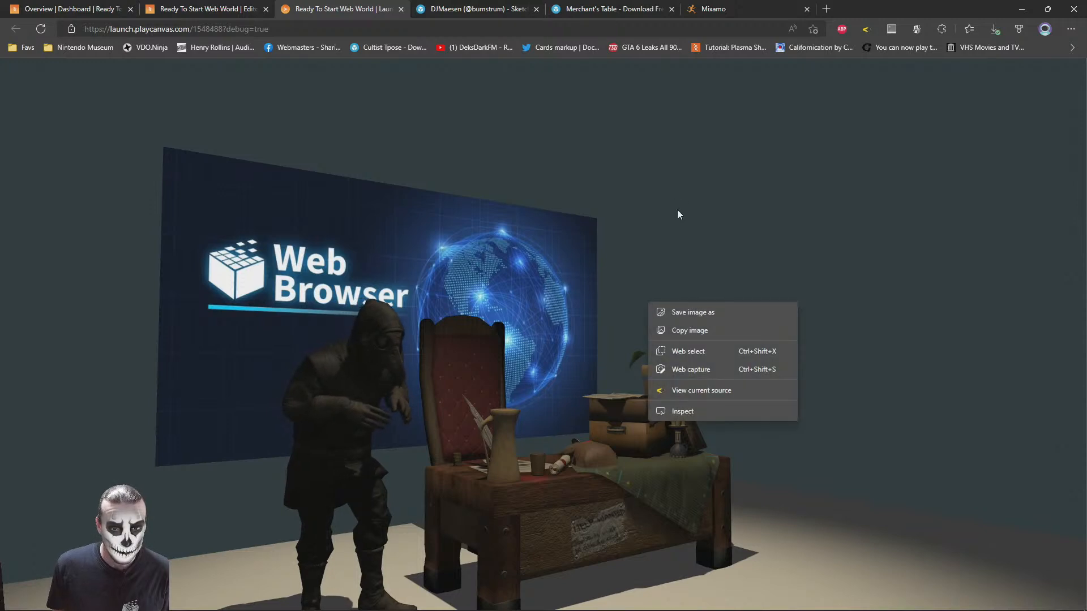
pyautogui.rightClick(676, 210)
pyautogui.moveTo(511, 222); pyautogui.dragTo(500, 378)
pyautogui.scroll(-3, 471, 390)
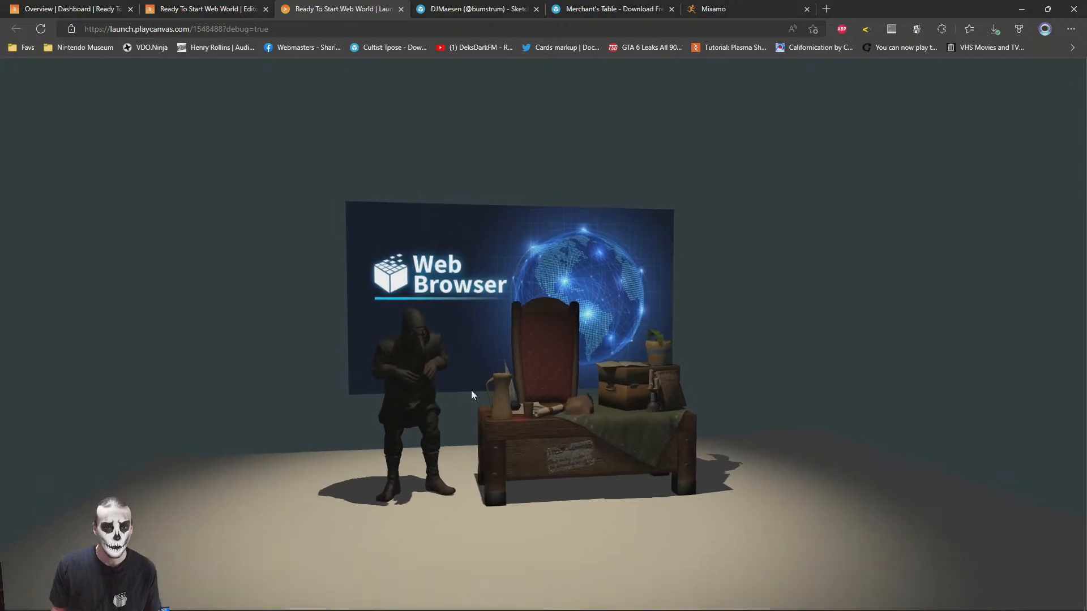
pyautogui.scroll(3, 471, 389)
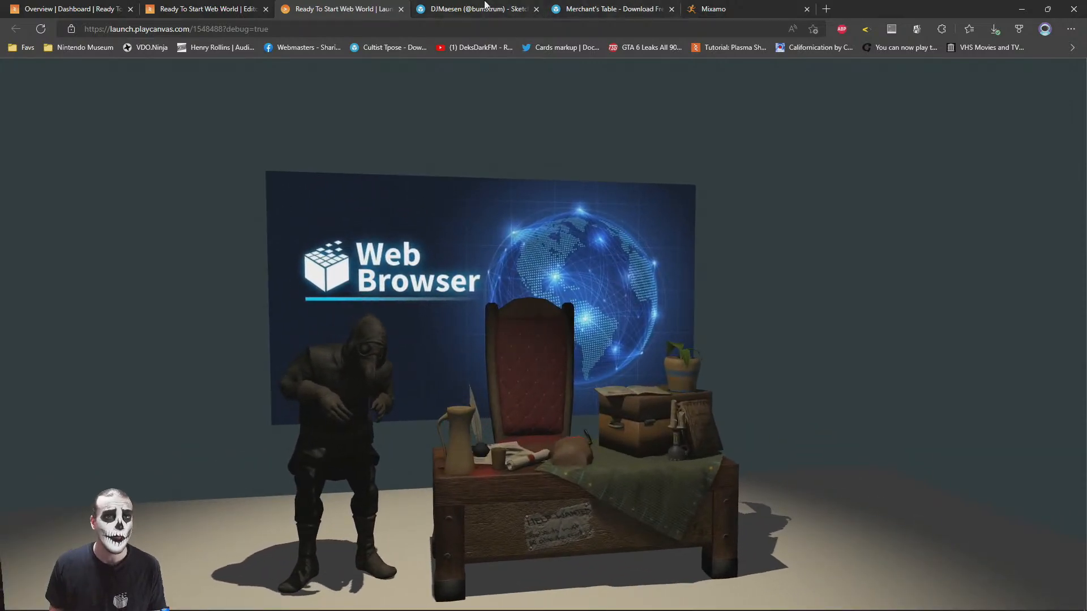
# Switch to Sketchfab, search downloadable models for "wow", and browse the results
pyautogui.click(485, 4)
pyautogui.scroll(3, 213, 272)
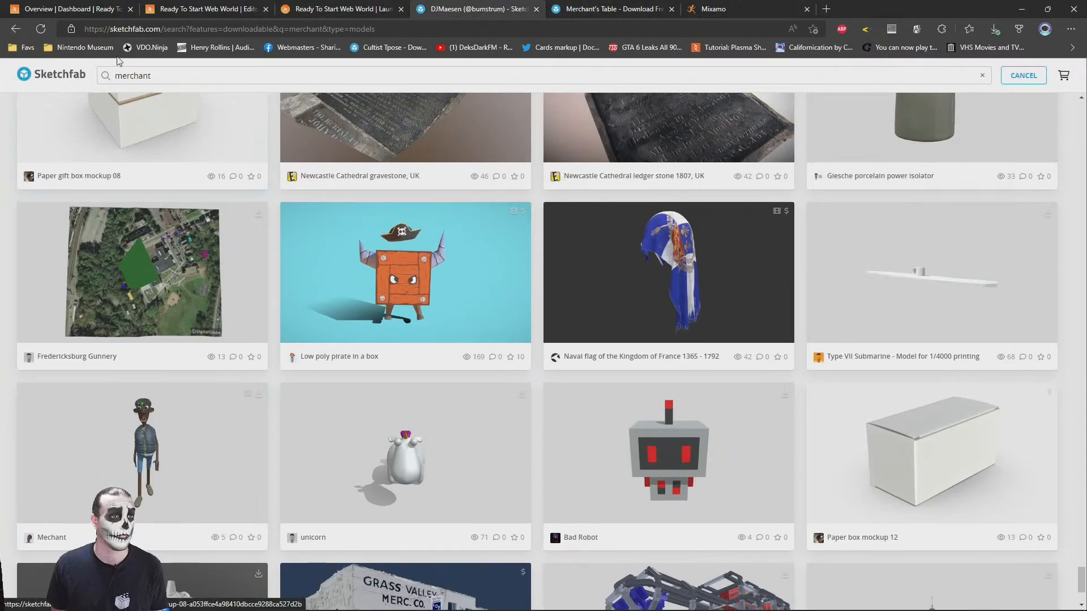
pyautogui.click(161, 70)
pyautogui.write('wow')
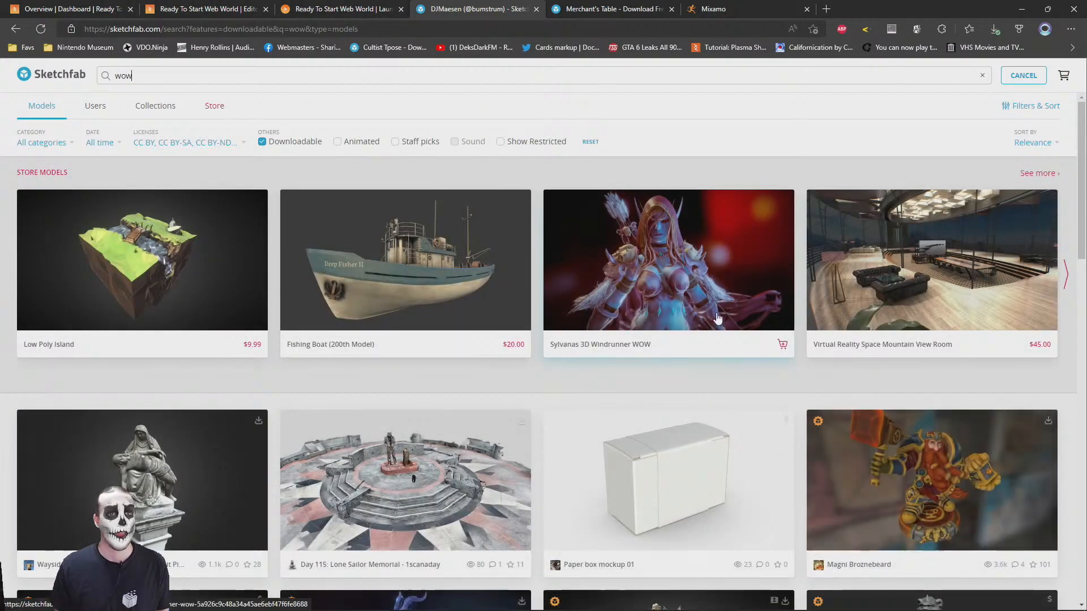
pyautogui.scroll(-10, 516, 308)
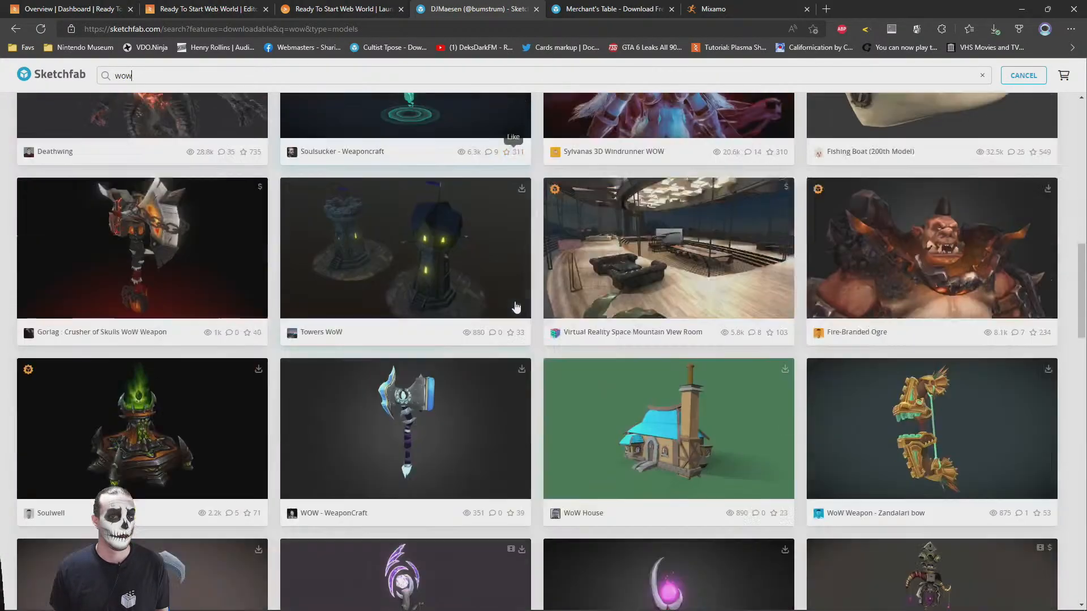
pyautogui.scroll(-5, 517, 308)
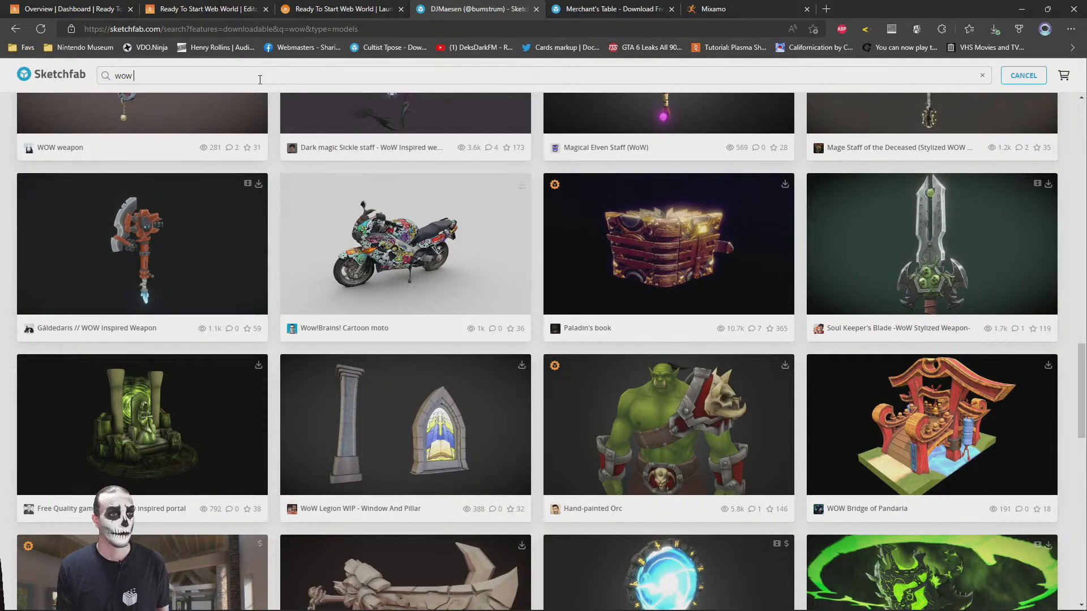
# Search the downloadable models for "wow room", browse the results, and open Crypt of Kings in a separate browser tab
pyautogui.press('Return')
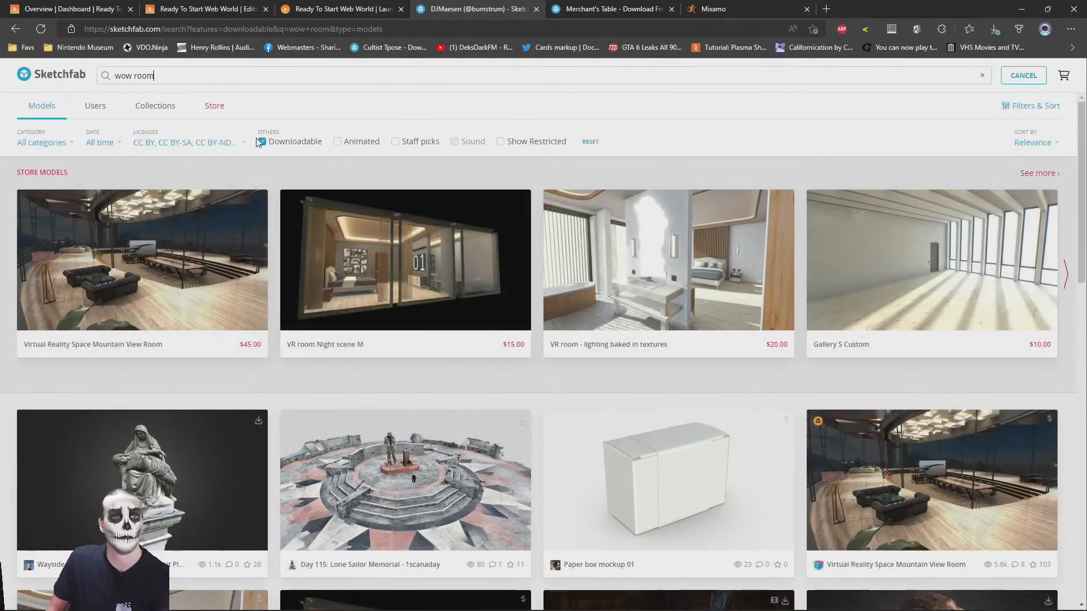
pyautogui.scroll(-3, 565, 376)
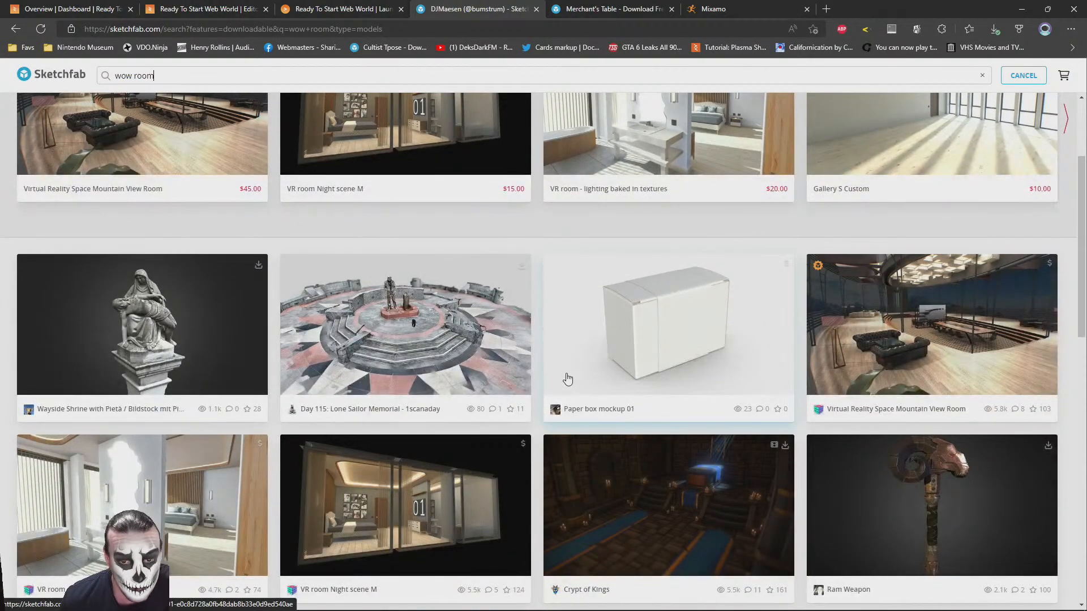
pyautogui.scroll(-3, 568, 378)
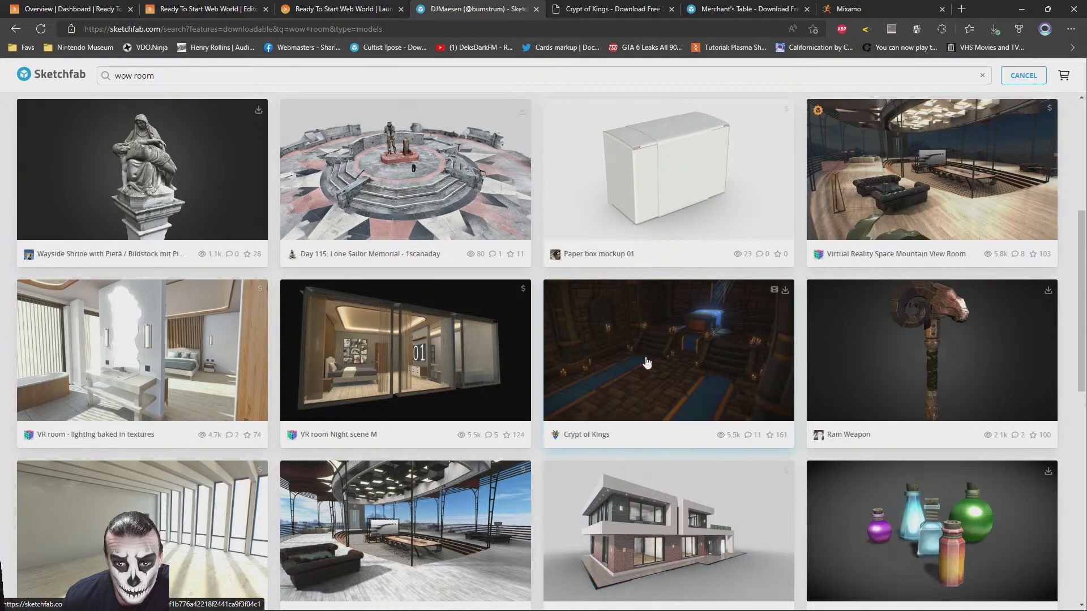
pyautogui.scroll(-3, 644, 355)
pyautogui.scroll(2, 649, 363)
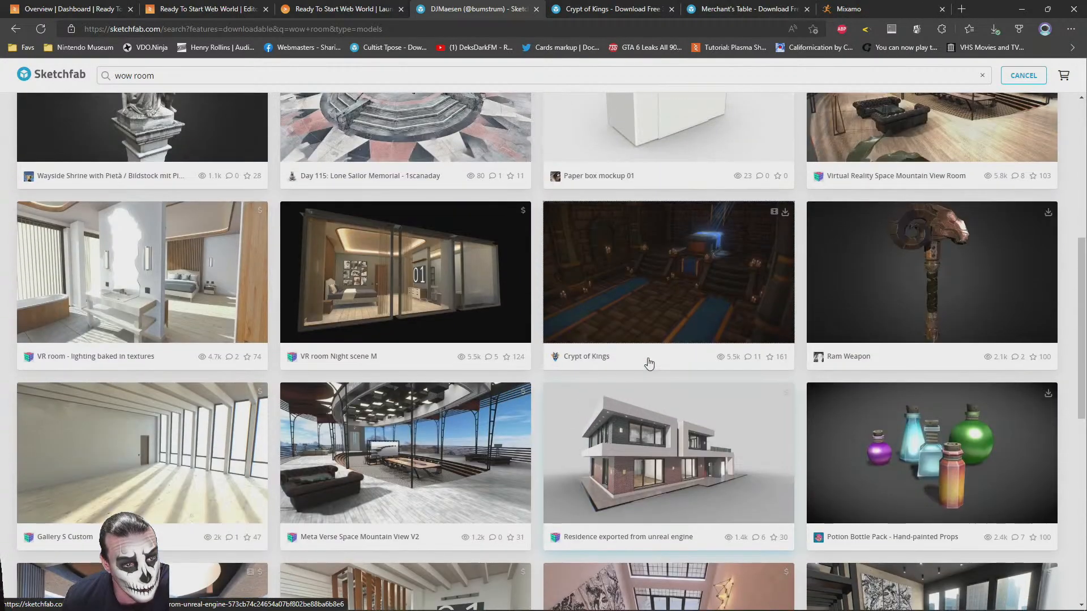
pyautogui.scroll(-7, 532, 313)
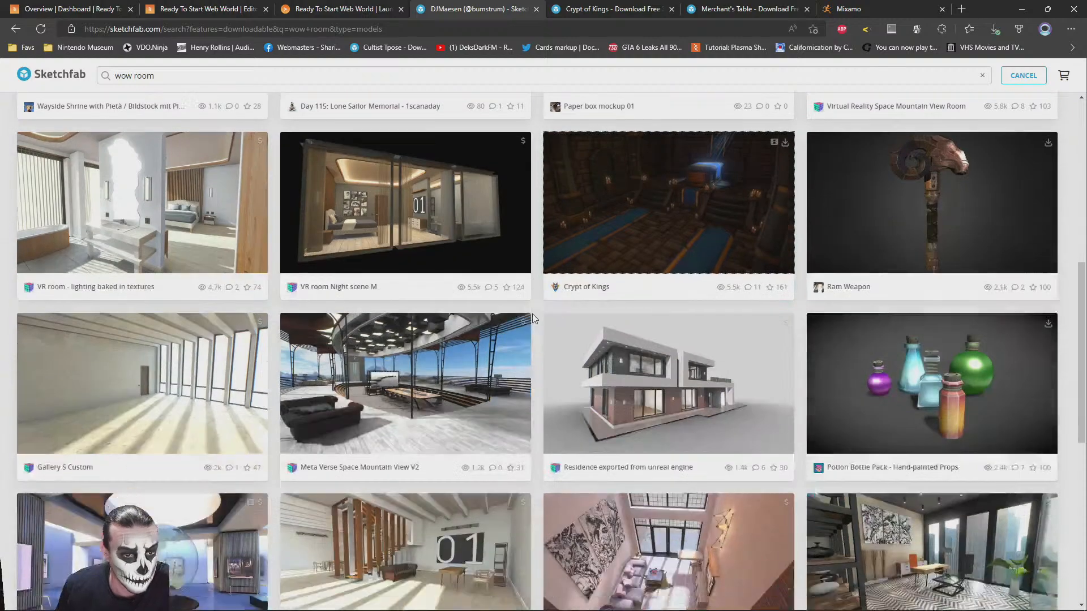
pyautogui.scroll(-3, 532, 313)
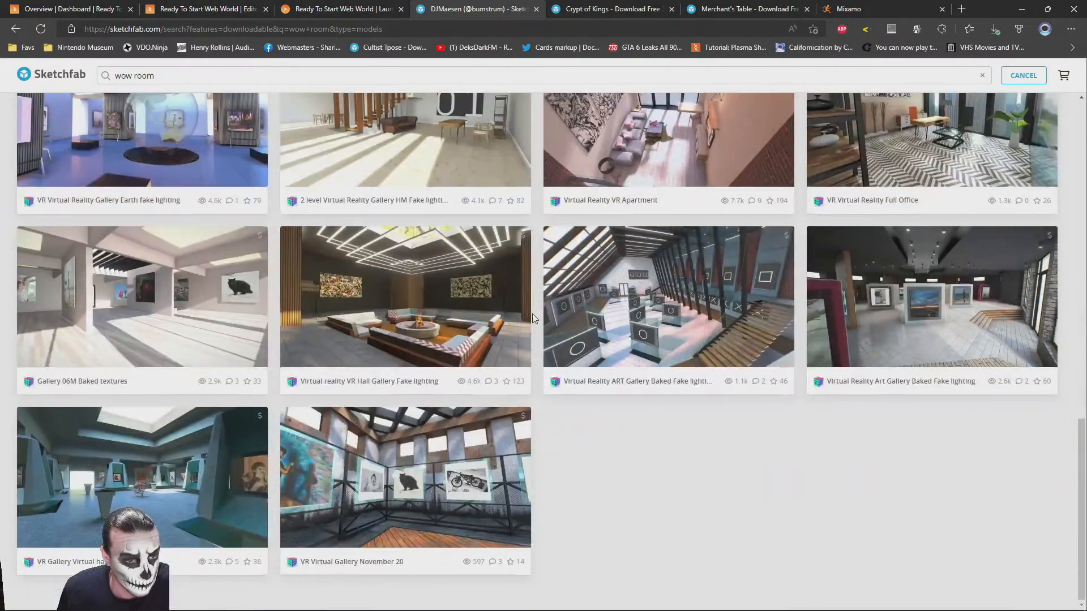
pyautogui.scroll(10, 532, 313)
pyautogui.scroll(7, 532, 314)
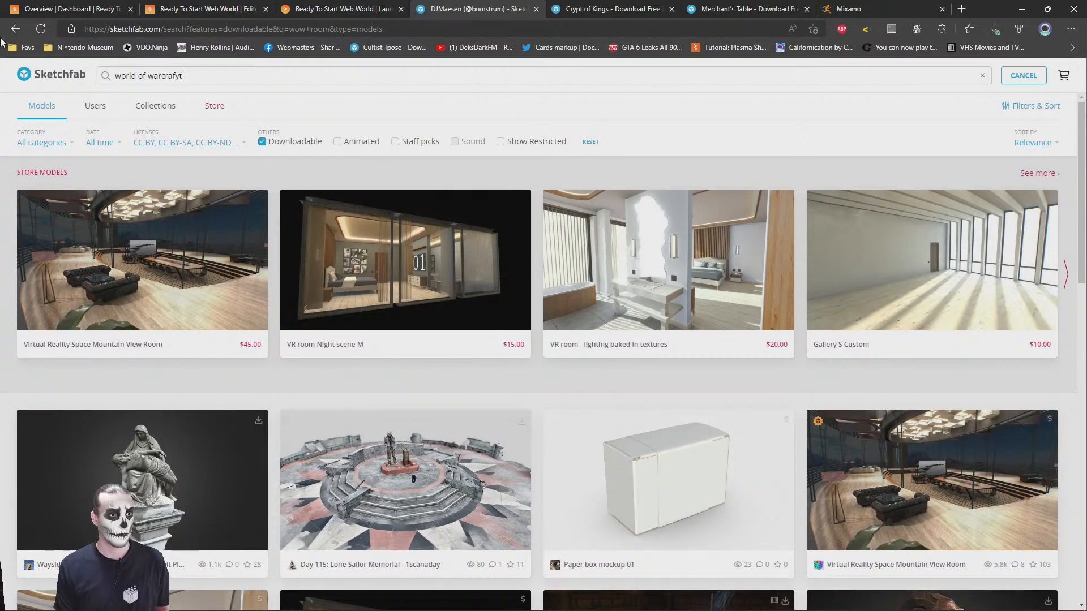
# Search the downloadable models for "world of warcraft"
pyautogui.press('Return')
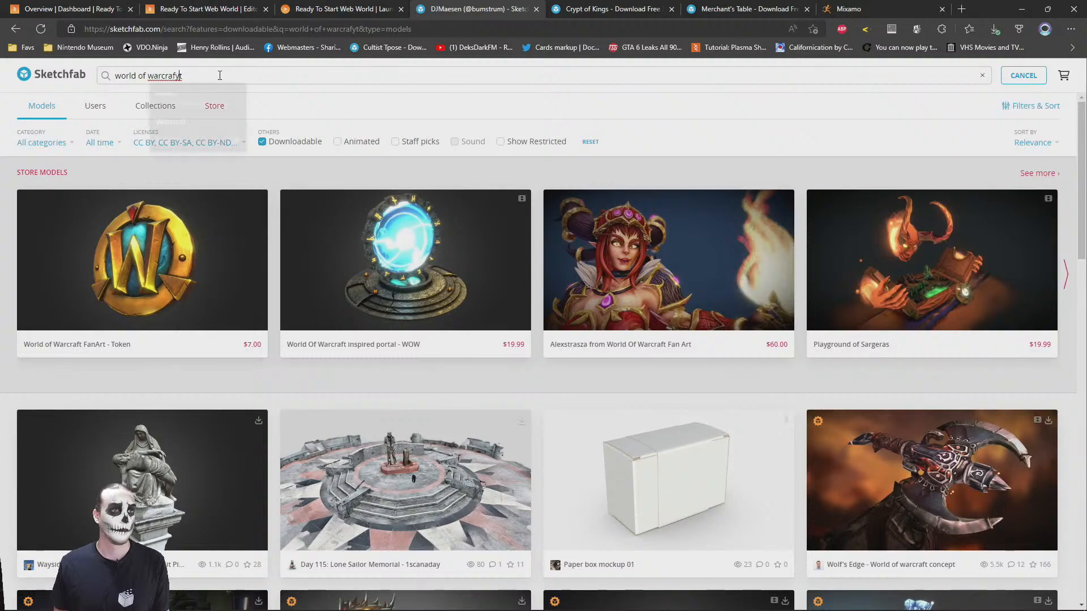
pyautogui.write('t')
pyautogui.press('Return')
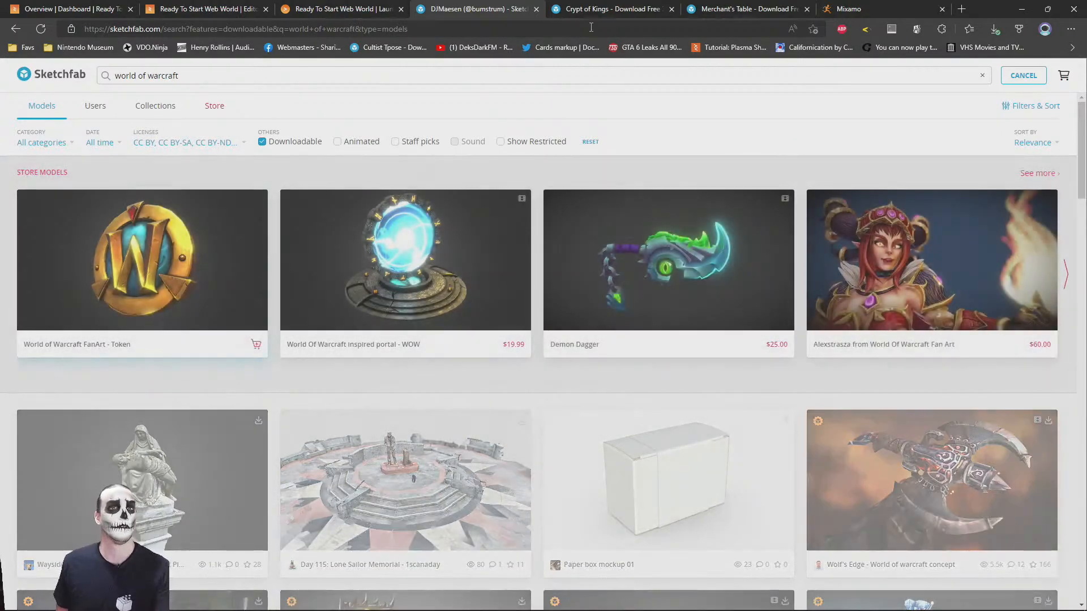
# Go to the Crypt of Kings model page and show the model as Wireframe in the Model Inspector
pyautogui.click(548, 5)
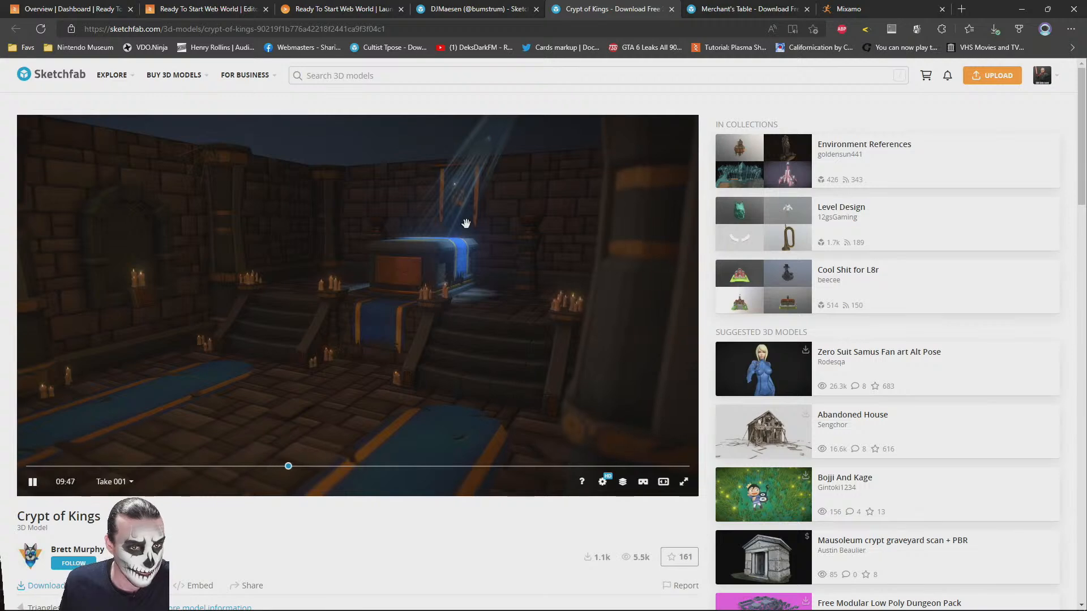
pyautogui.click(623, 481)
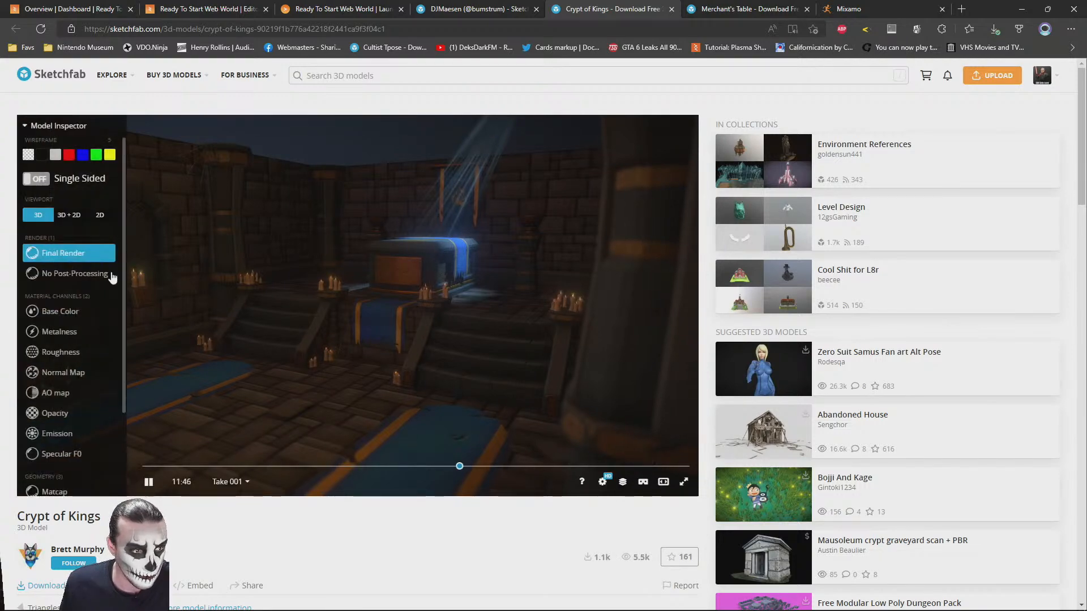
pyautogui.scroll(-2, 55, 441)
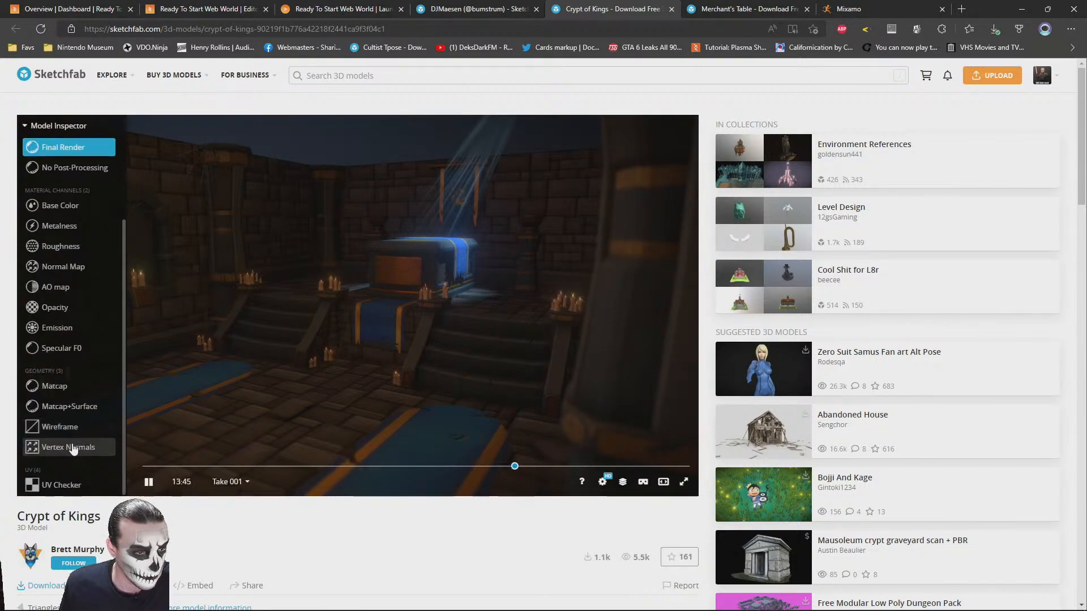
pyautogui.click(53, 429)
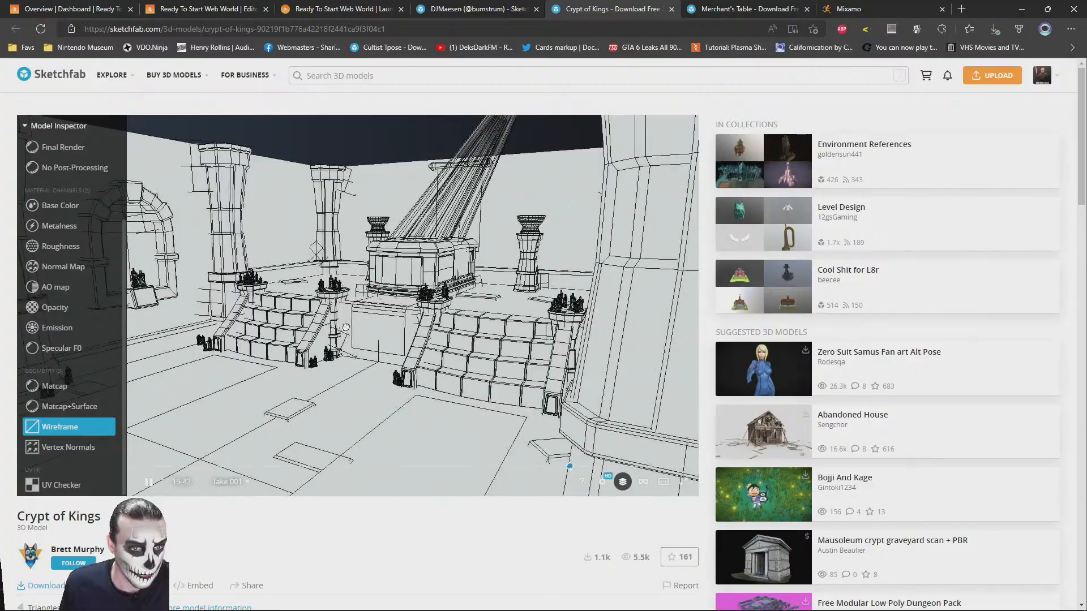
# Examine the crypt's wireframe geometry around the tomb, stairs and candles, both close up and from farther back
pyautogui.moveTo(343, 327); pyautogui.dragTo(404, 326)
pyautogui.scroll(5, 430, 322)
pyautogui.moveTo(544, 283); pyautogui.dragTo(503, 320)
pyautogui.scroll(6, 452, 337)
pyautogui.scroll(-6, 449, 337)
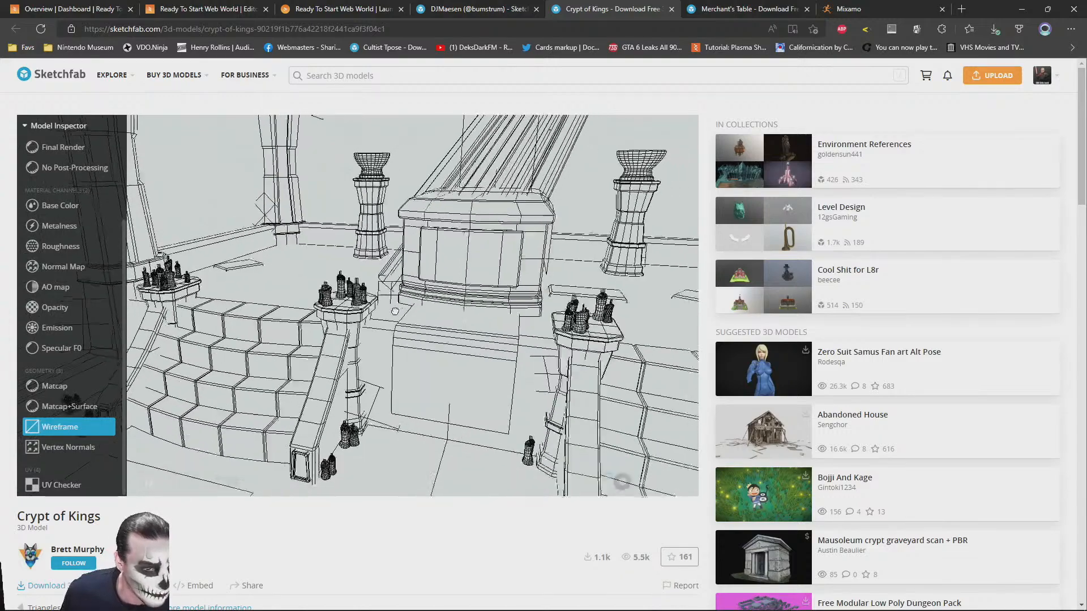
pyautogui.moveTo(395, 312); pyautogui.dragTo(407, 277)
pyautogui.scroll(-3, 406, 277)
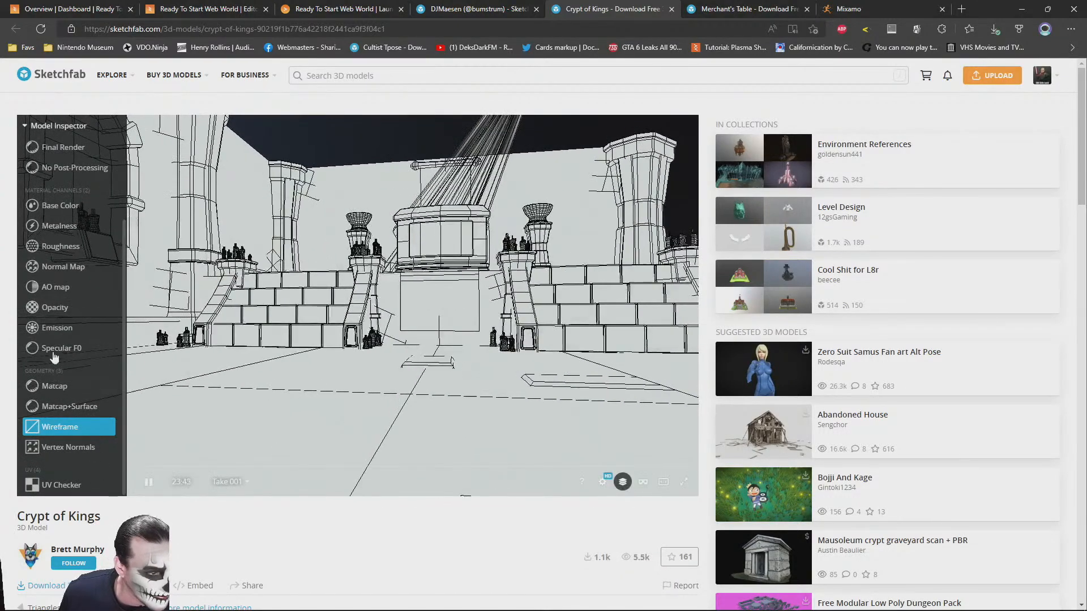
# Switch the crypt back to Final Render and view the tomb area from a higher angle
pyautogui.scroll(3, 54, 339)
pyautogui.click(62, 253)
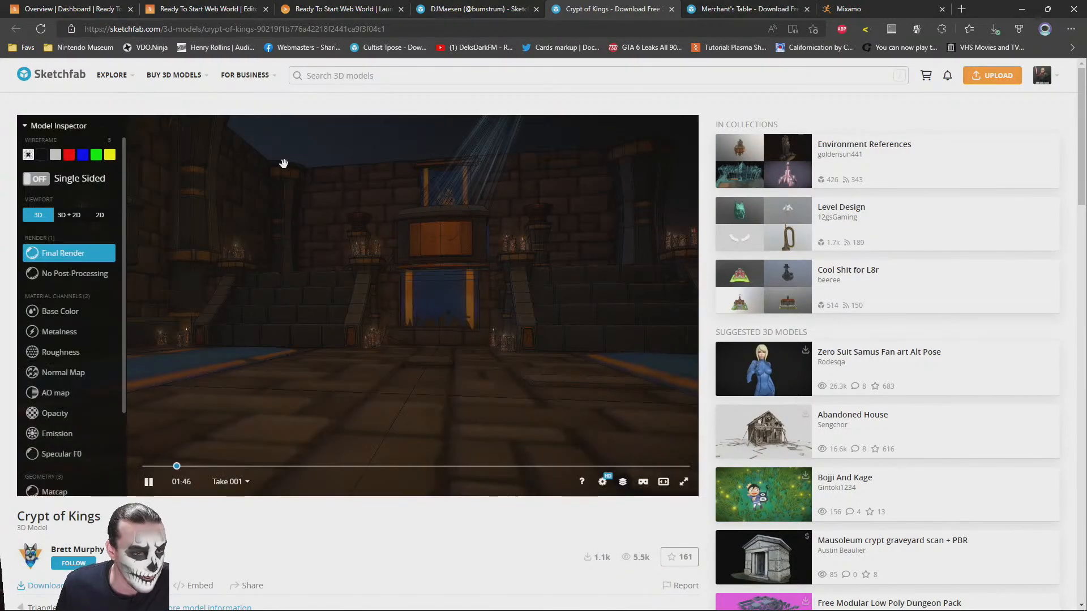
pyautogui.moveTo(444, 277); pyautogui.dragTo(440, 305)
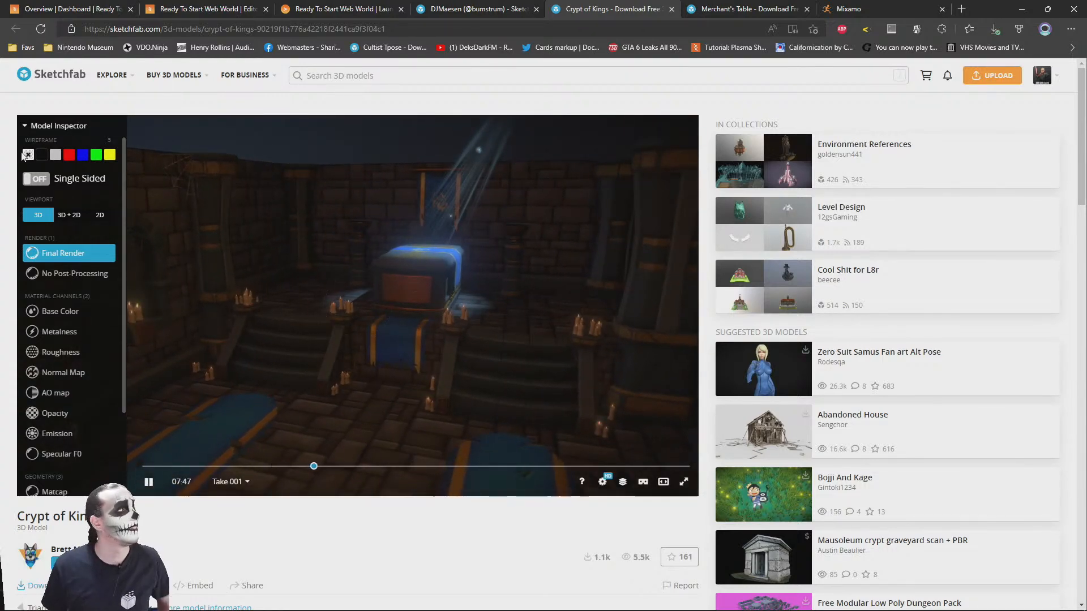
# Return to the "world of warcraft" results, browse them, and open Codex of Death in a separate browser tab
pyautogui.click(464, 7)
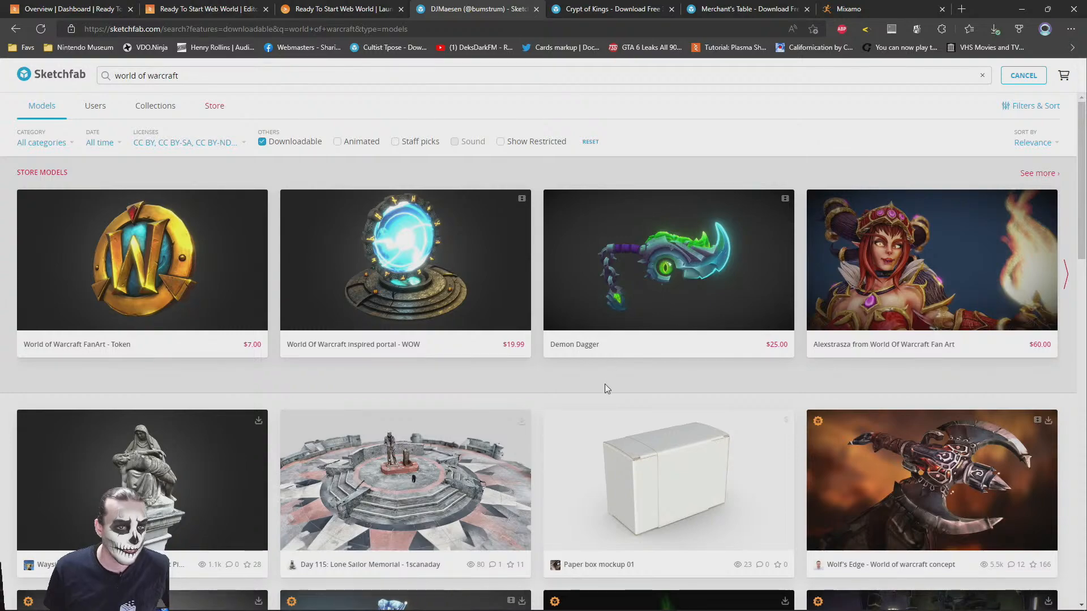
pyautogui.scroll(-7, 603, 376)
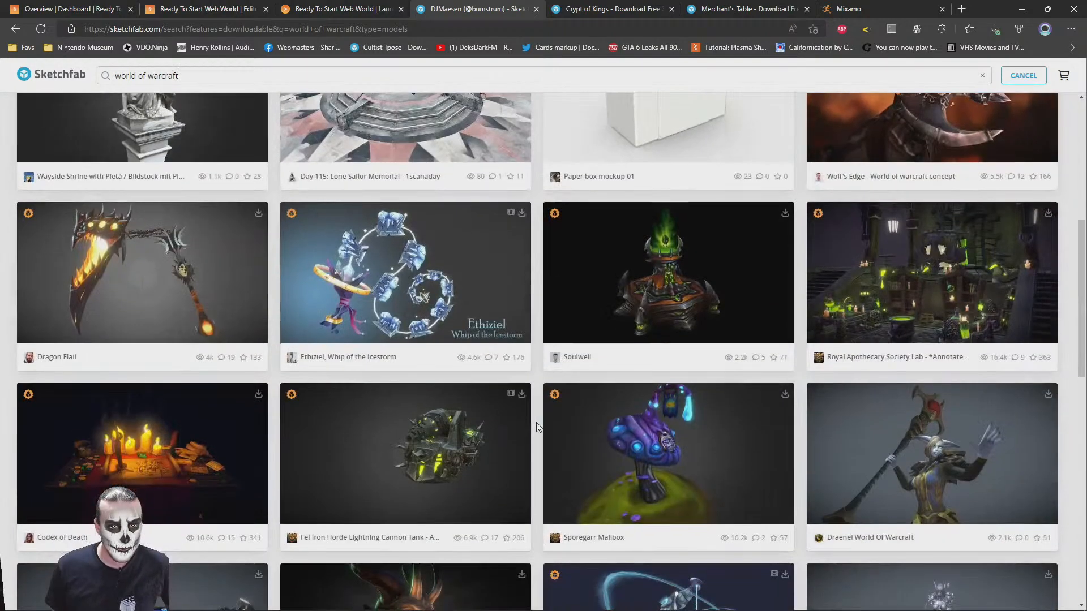
pyautogui.scroll(-5, 535, 425)
pyautogui.scroll(3, 535, 425)
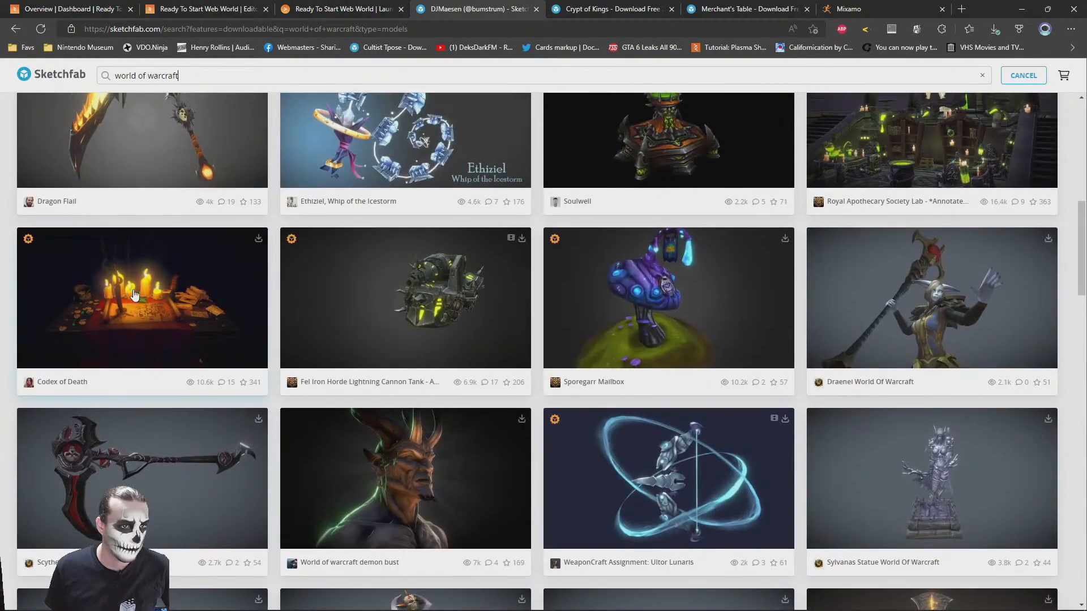
pyautogui.middleClick(144, 317)
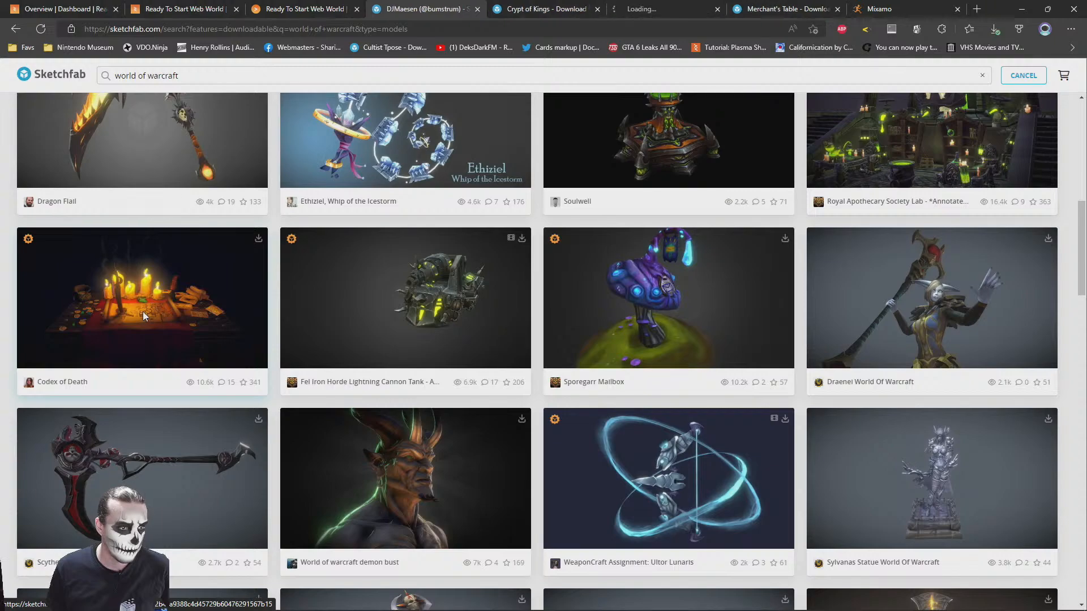
# Browse the rest of the "world of warcraft" results for a room or environment, and search for "world of warcraft wall"
pyautogui.scroll(3, 142, 312)
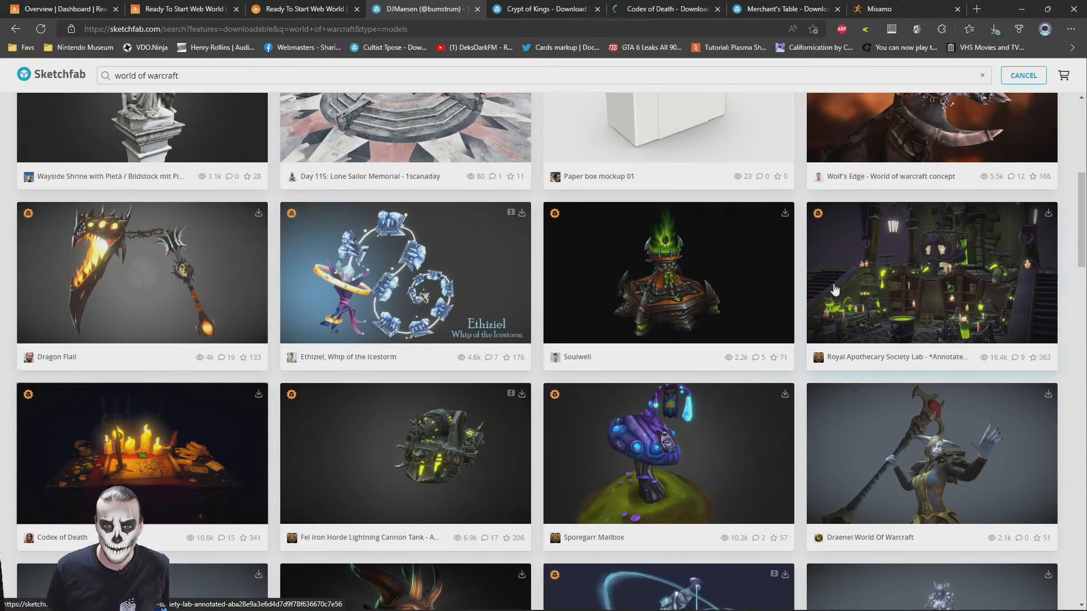
pyautogui.scroll(-14, 505, 361)
pyautogui.scroll(1, 506, 361)
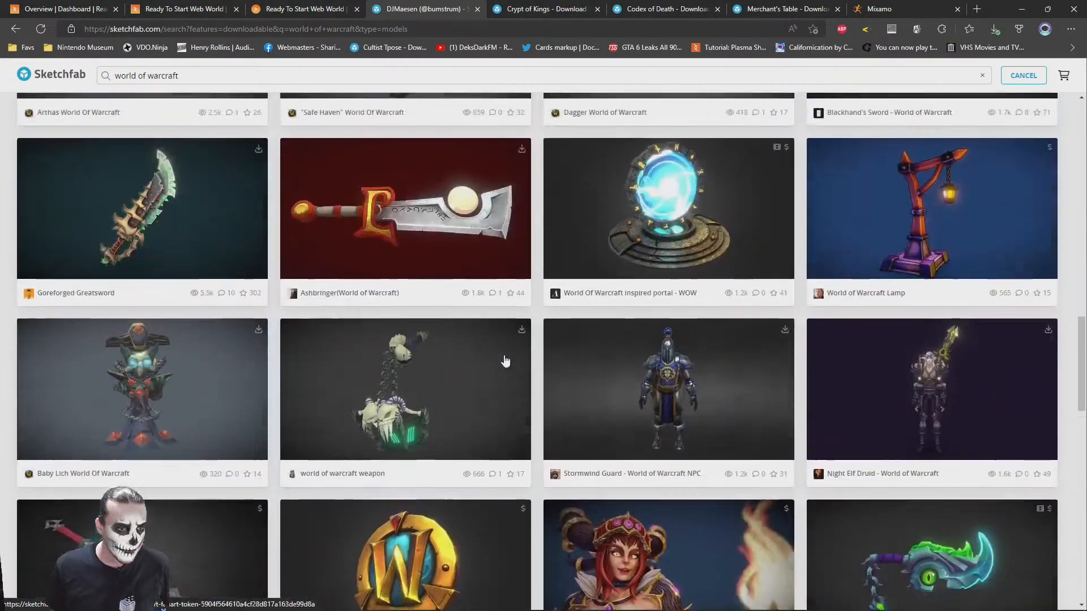
pyautogui.scroll(-15, 506, 361)
pyautogui.scroll(-15, 506, 361)
pyautogui.scroll(-13, 506, 360)
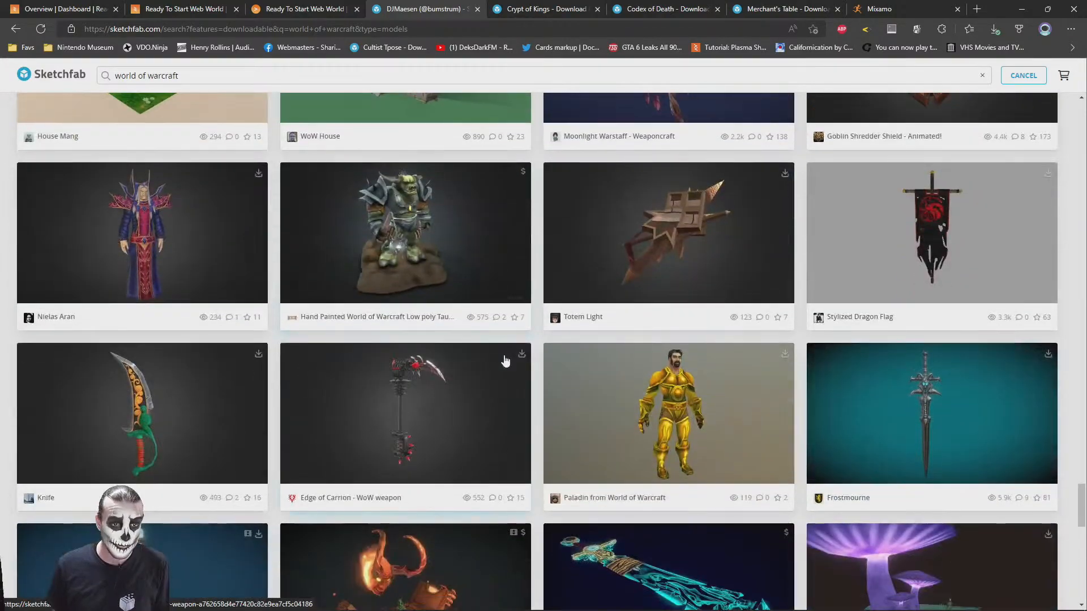
pyautogui.scroll(-14, 506, 361)
pyautogui.scroll(-10, 517, 369)
pyautogui.scroll(20, 534, 341)
pyautogui.scroll(3, 533, 340)
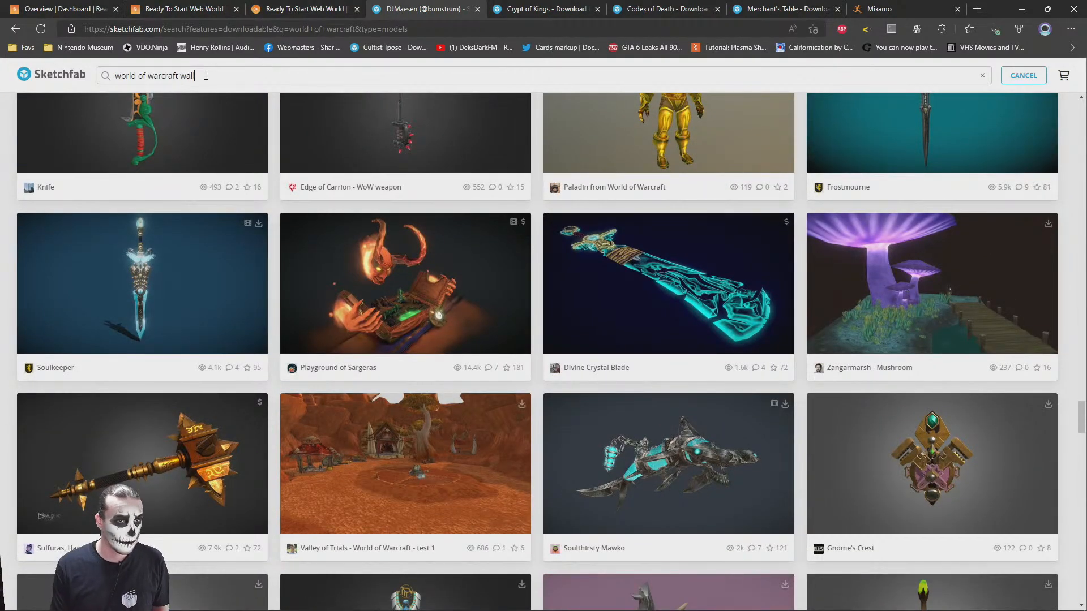
pyautogui.press('Return')
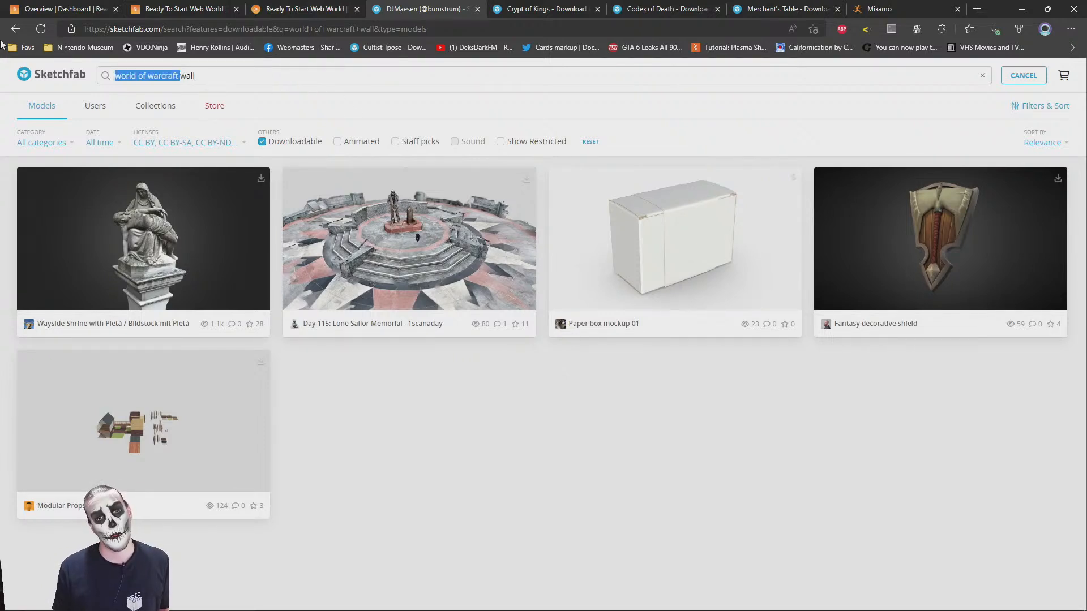
# Search the web for "medevail" in a new browser tab, follow the corrected spelling "medieval", and close the tab
pyautogui.hotkey('ctrl', 't')
pyautogui.write('me')
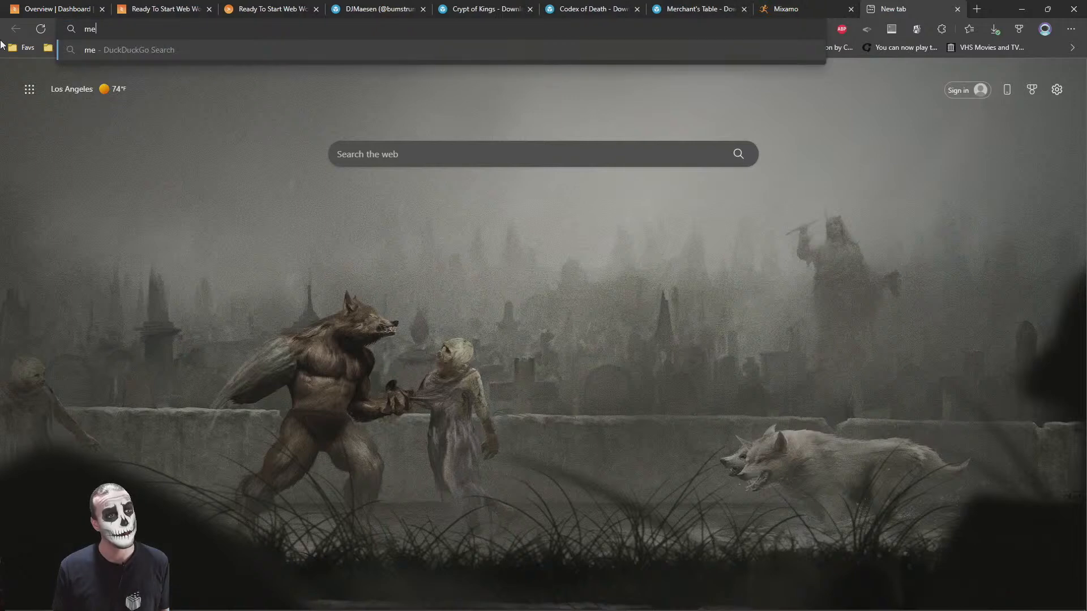
pyautogui.write('devai')
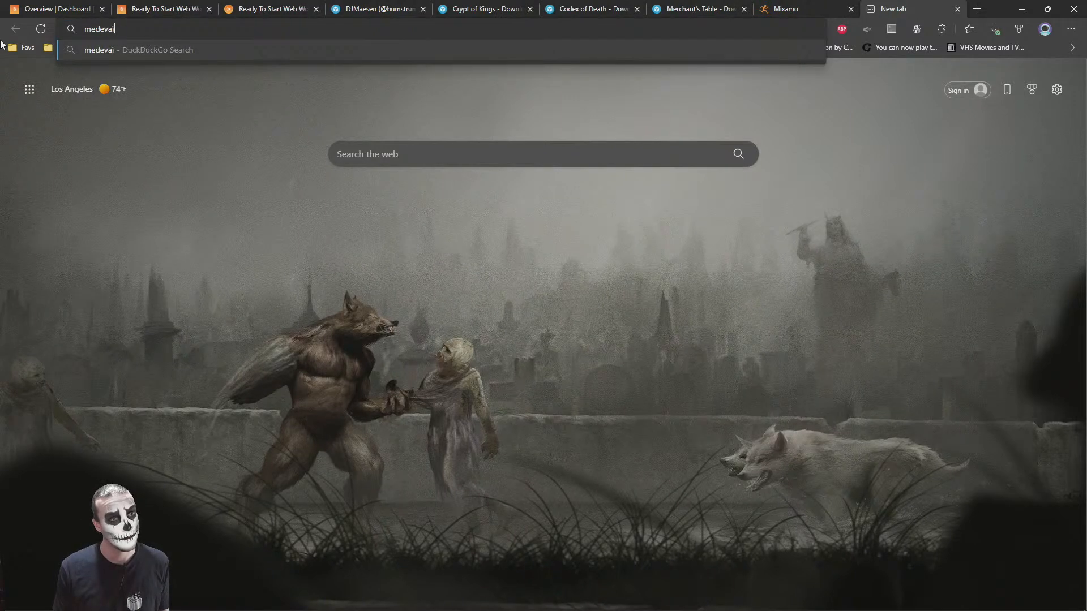
pyautogui.write('l')
pyautogui.press('Return')
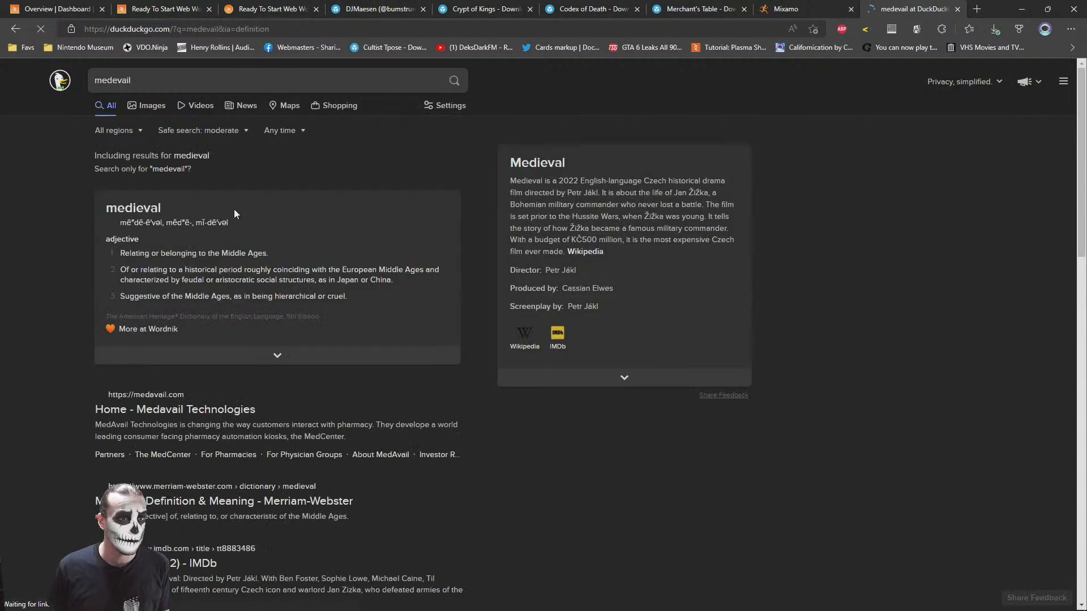
pyautogui.click(186, 160)
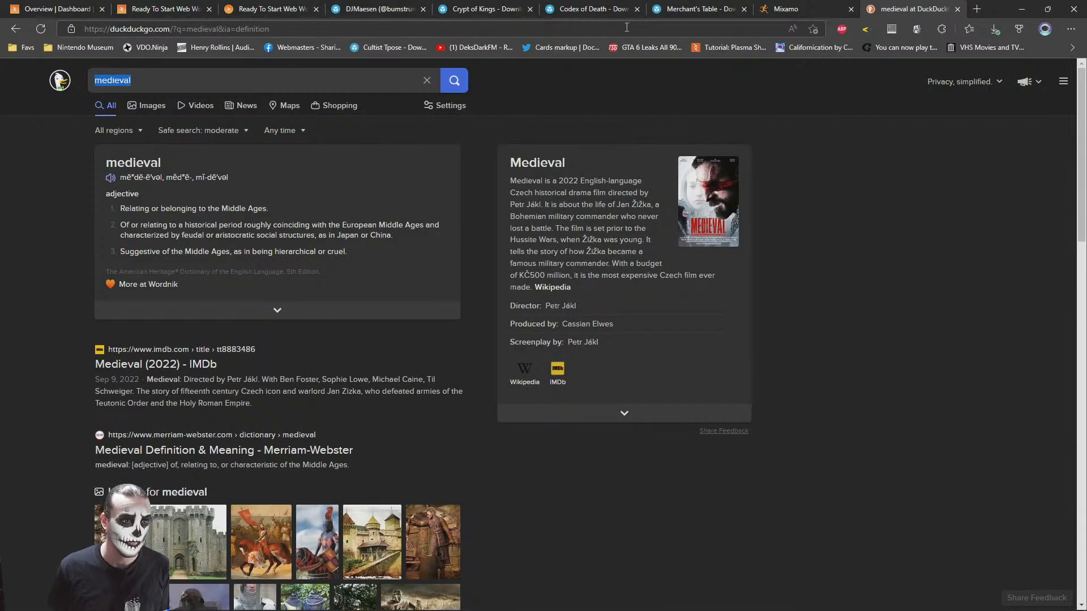
pyautogui.middleClick(889, 2)
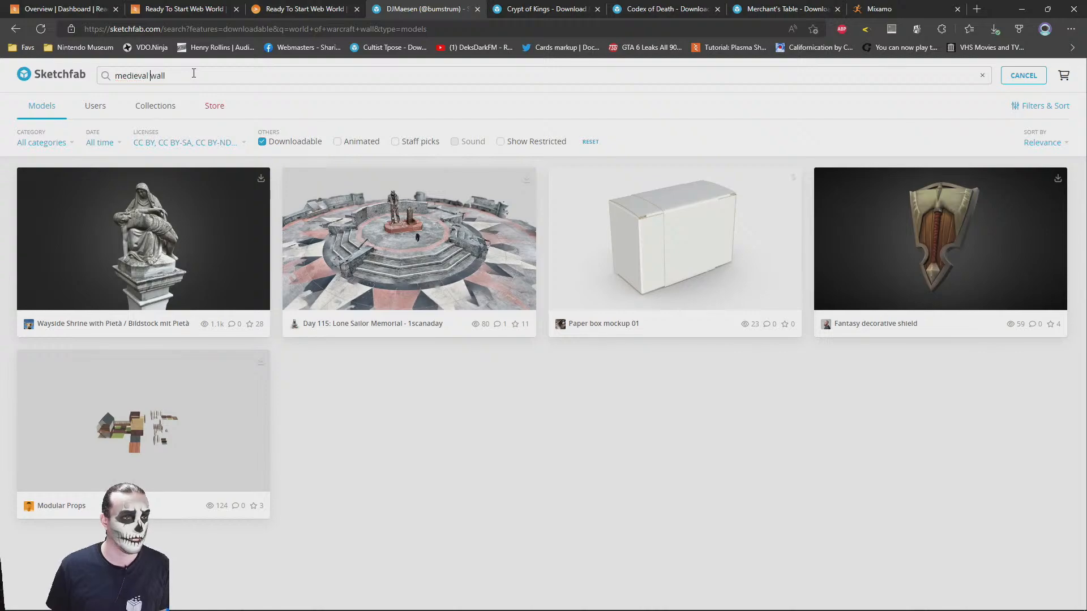
# Search the downloadable Sketchfab models for "medieval wall" and browse the results, including the PBR Medieval Tavern Assets preview
pyautogui.press('Return')
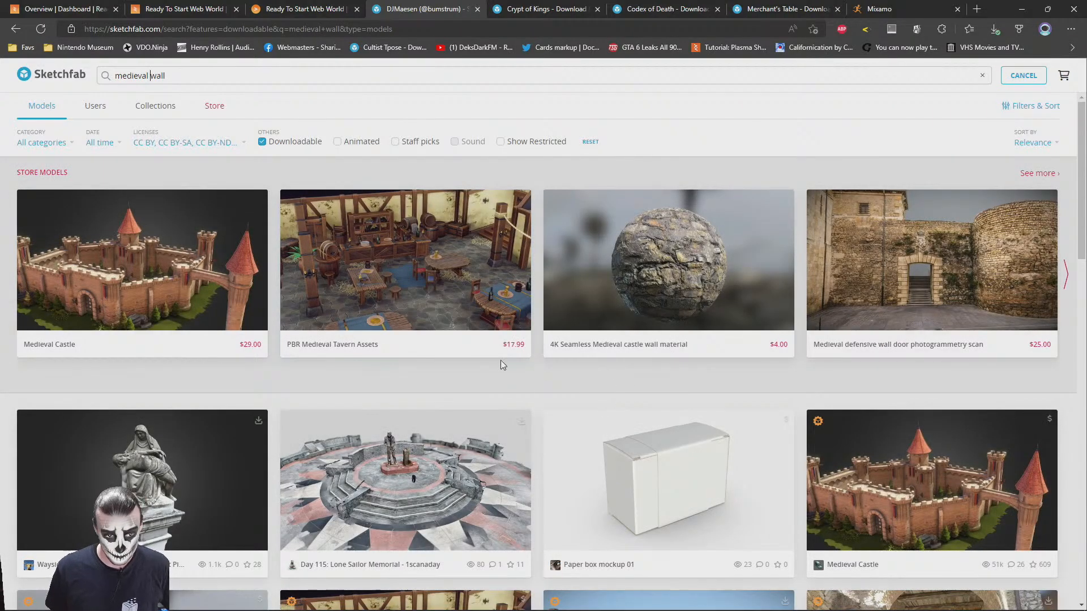
pyautogui.scroll(-3, 583, 346)
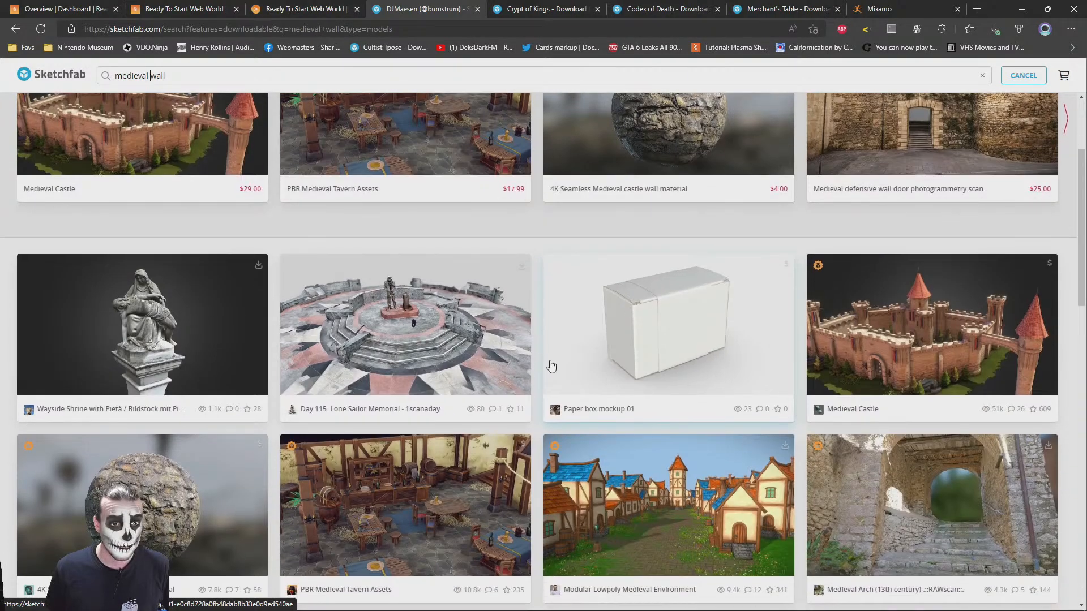
pyautogui.scroll(3, 544, 361)
pyautogui.scroll(-1, 544, 362)
pyautogui.scroll(-2, 545, 371)
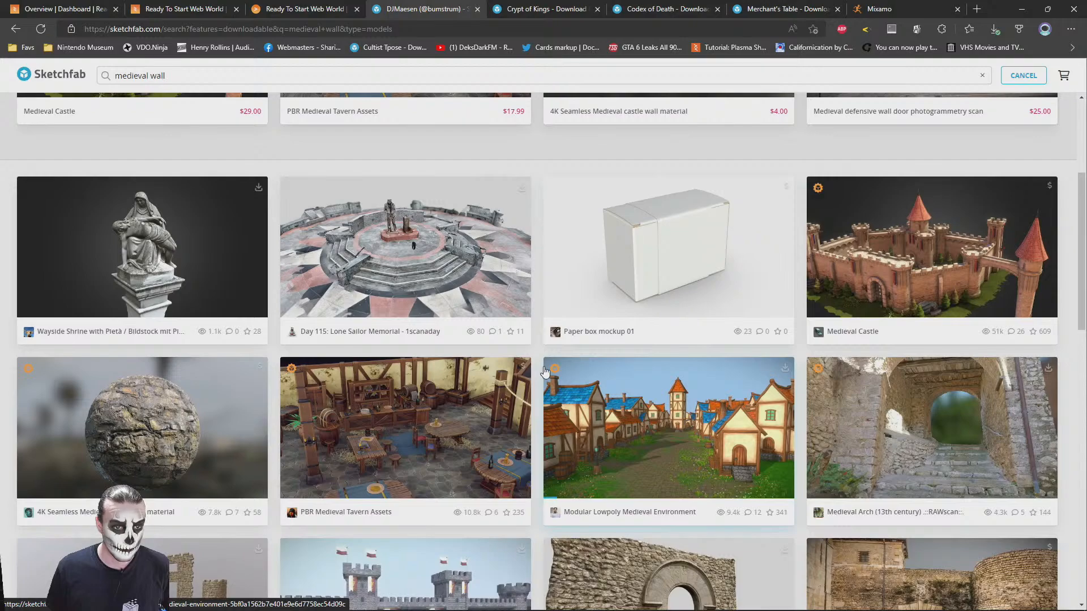
pyautogui.scroll(3, 543, 371)
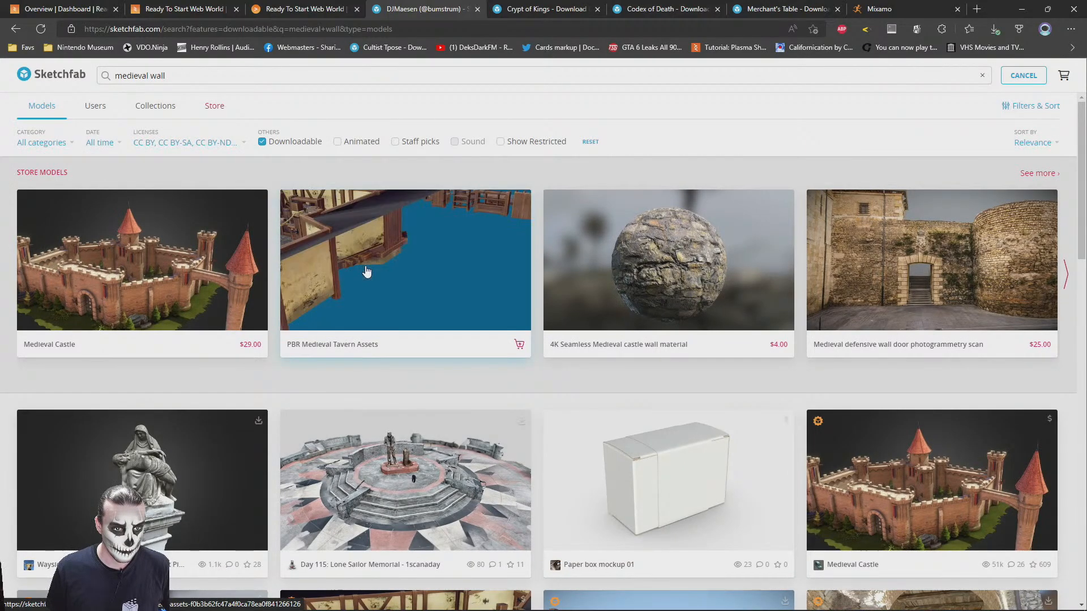
# Browse further through the downloadable "medieval wall" results for a suitable wall or room model
pyautogui.scroll(-5, 524, 431)
pyautogui.scroll(-10, 529, 449)
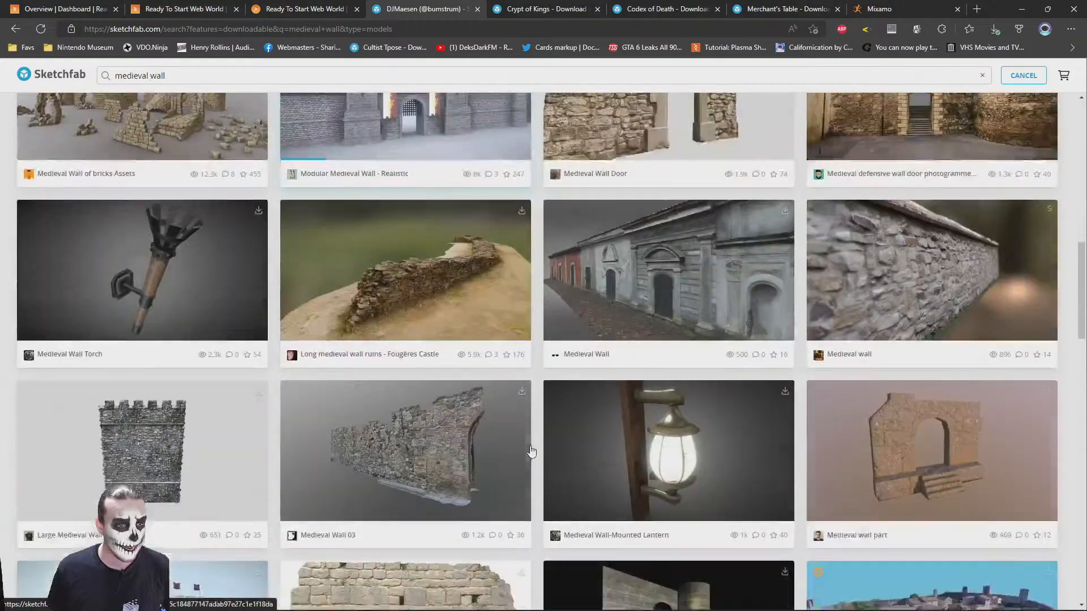
pyautogui.scroll(-20, 545, 491)
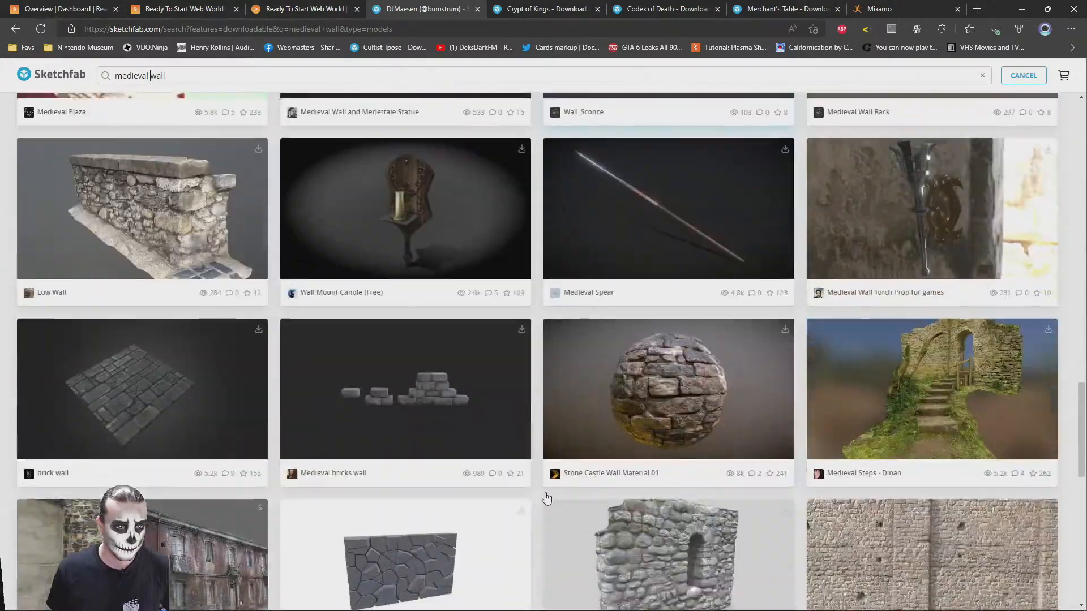
pyautogui.scroll(-3, 548, 498)
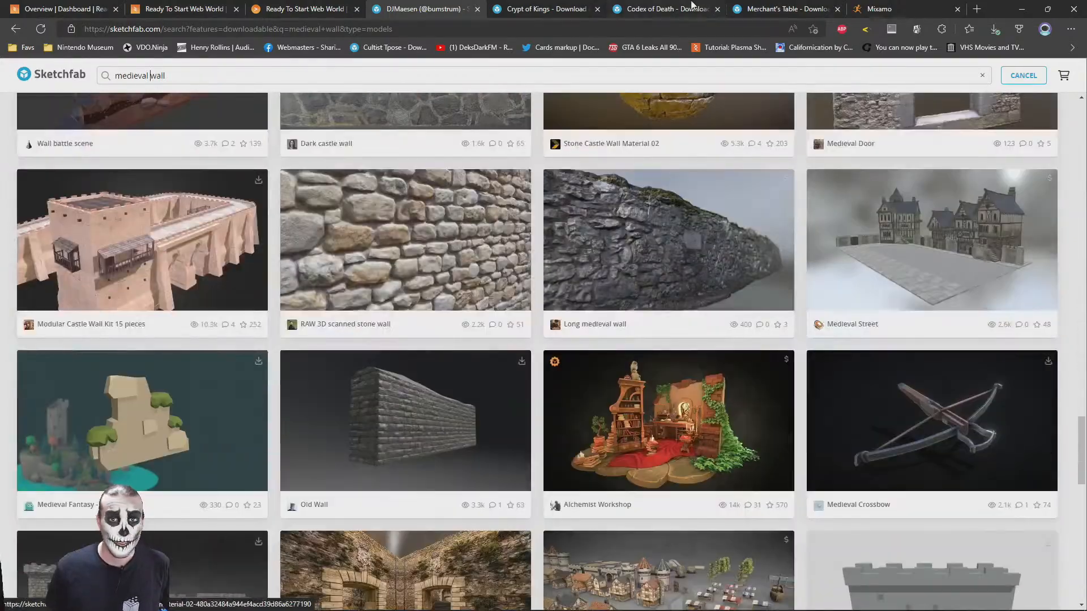
# Check the already opened model pages and inspect the interior of Crypt of Kings up close in its 3D preview
pyautogui.click(666, 8)
pyautogui.click(761, 6)
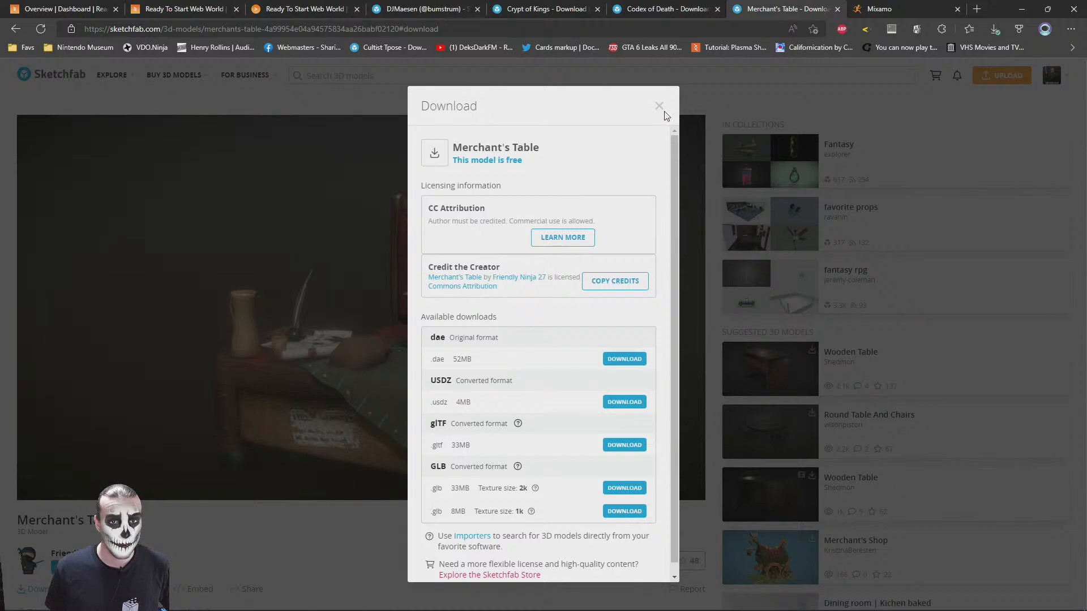
pyautogui.click(541, 7)
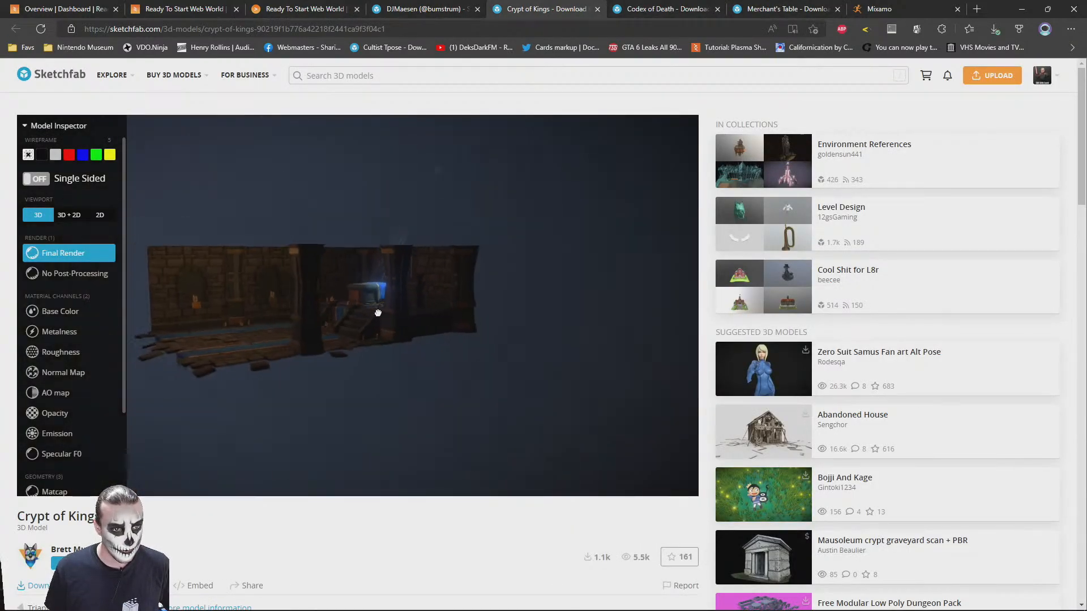
pyautogui.moveTo(307, 327); pyautogui.dragTo(431, 302)
pyautogui.scroll(3, 385, 305)
pyautogui.scroll(3, 431, 302)
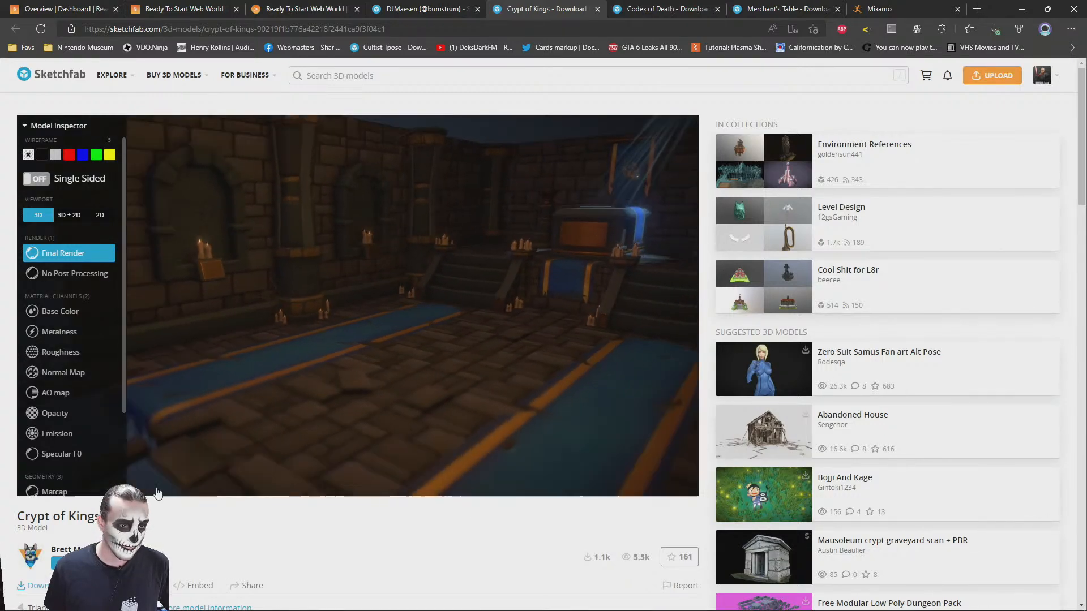
# Download Crypt of Kings in its original FBX format and save its page to the favorites bar
pyautogui.click(67, 586)
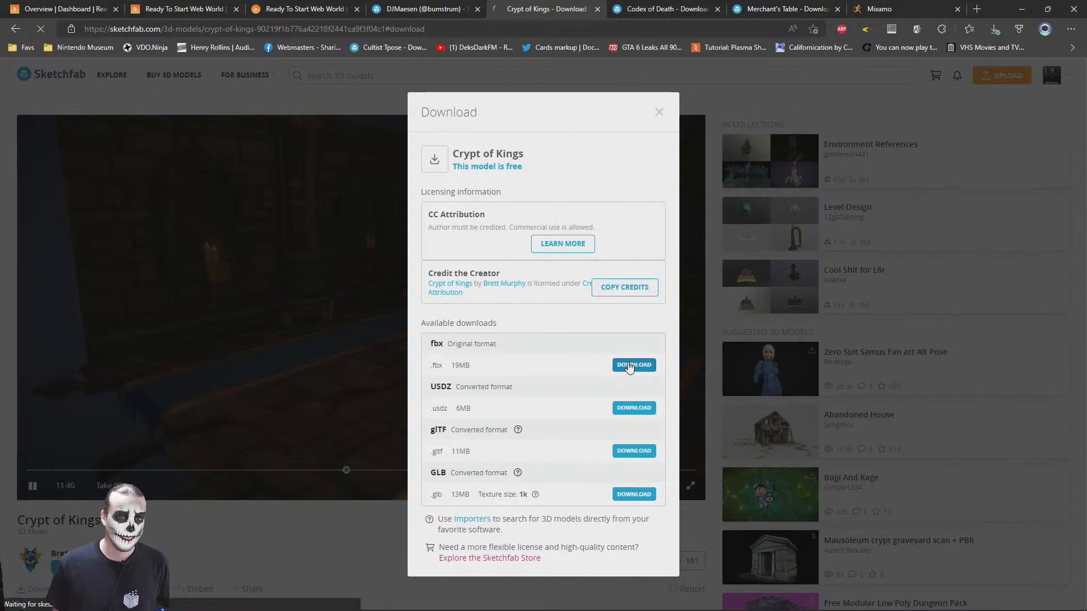
pyautogui.click(633, 365)
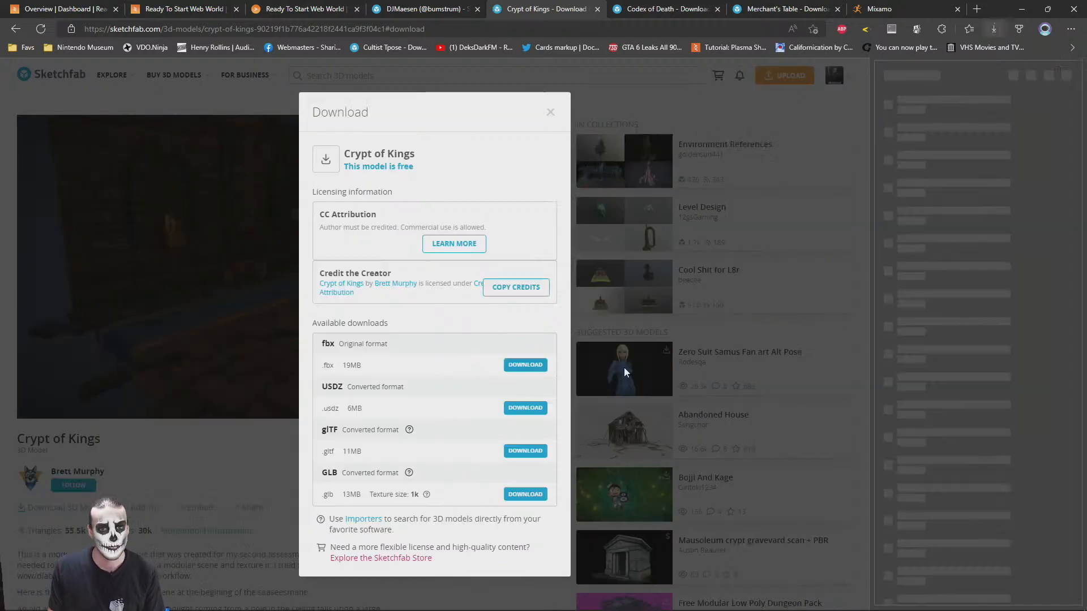
pyautogui.click(167, 597)
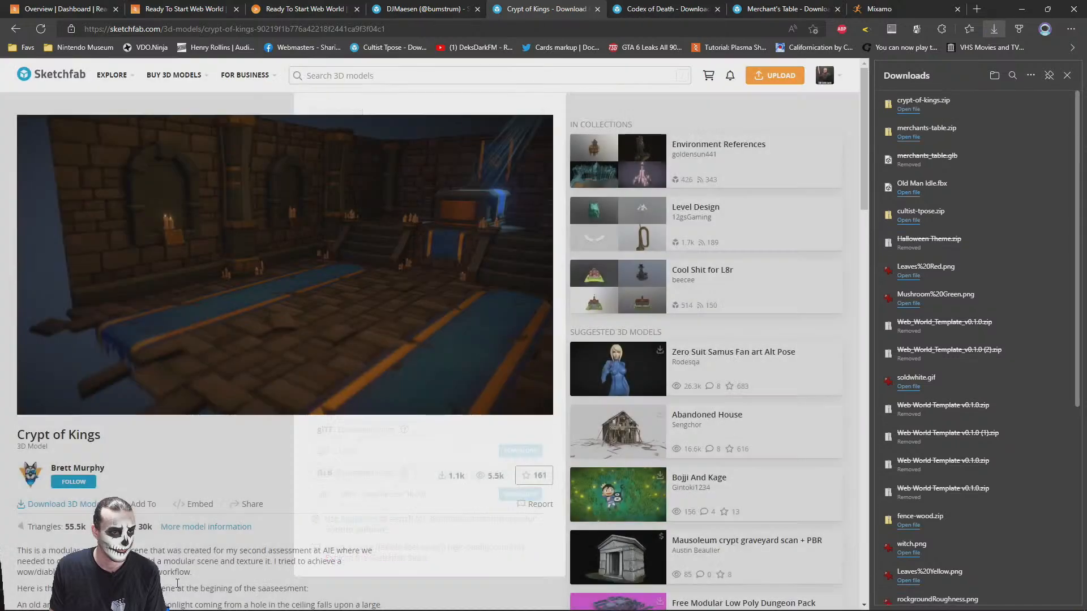
pyautogui.scroll(-3, 617, 284)
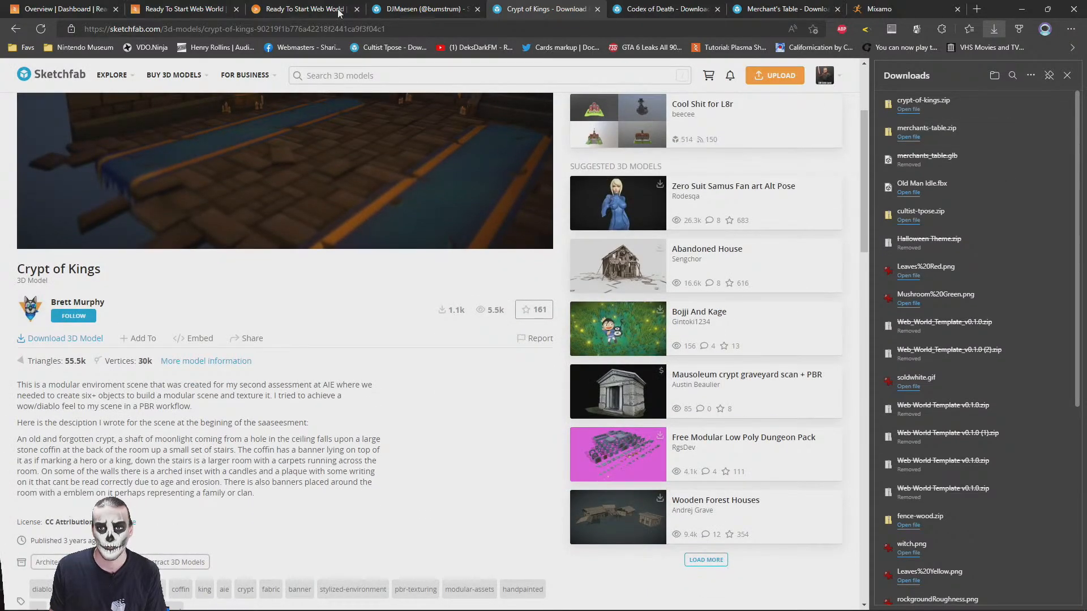
pyautogui.moveTo(71, 29); pyautogui.dragTo(325, 49)
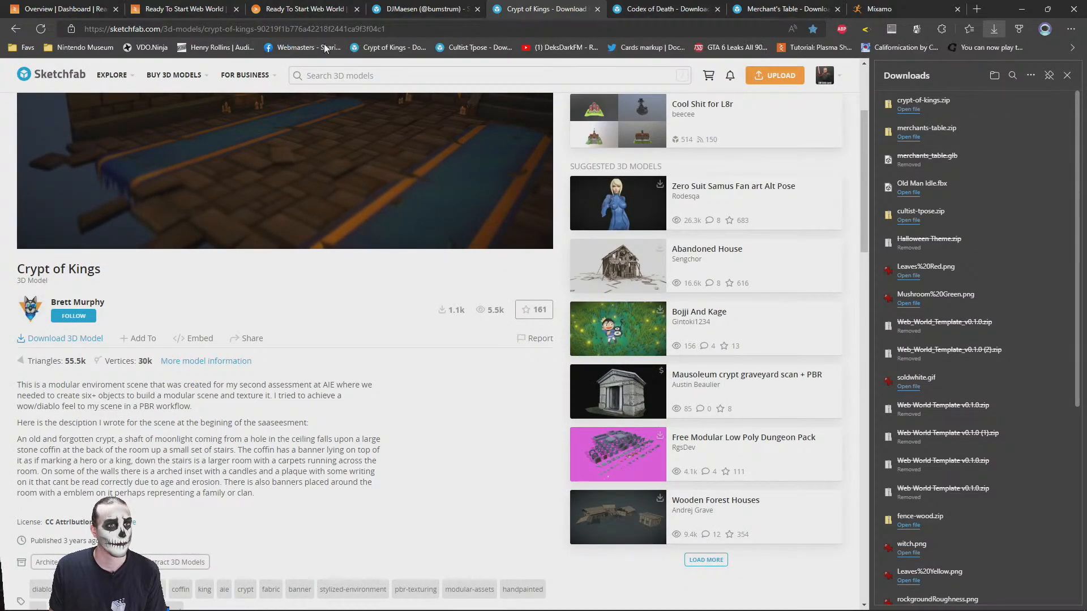
# Extract the downloaded crypt-of-kings.zip with 7-Zip in the Downloads folder and open the source folder inside cultist-tpose
pyautogui.moveTo(972, 109)
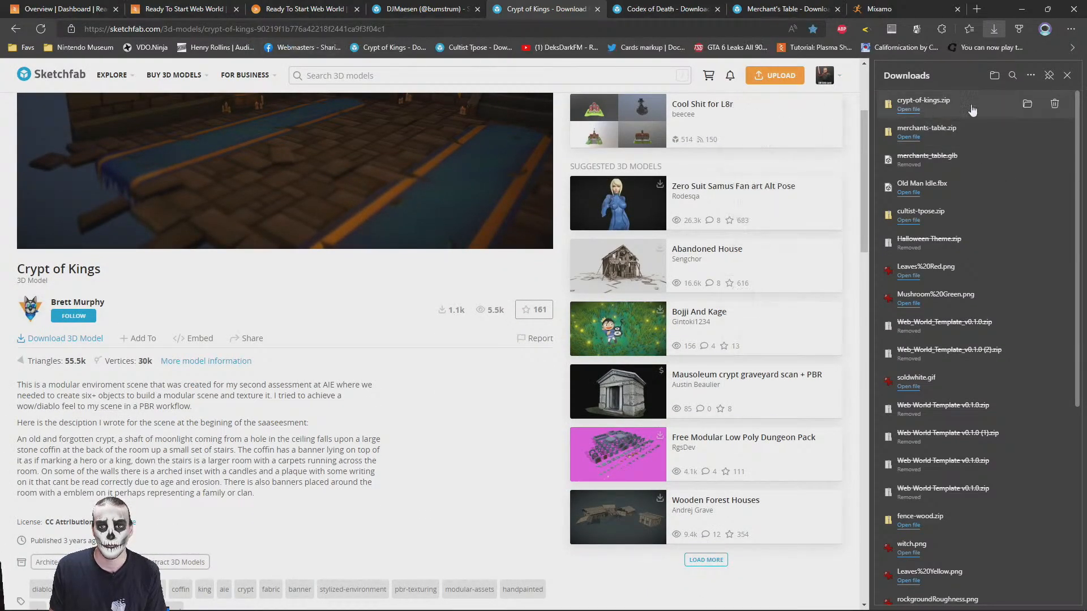
pyautogui.click(1027, 105)
pyautogui.rightClick(311, 148)
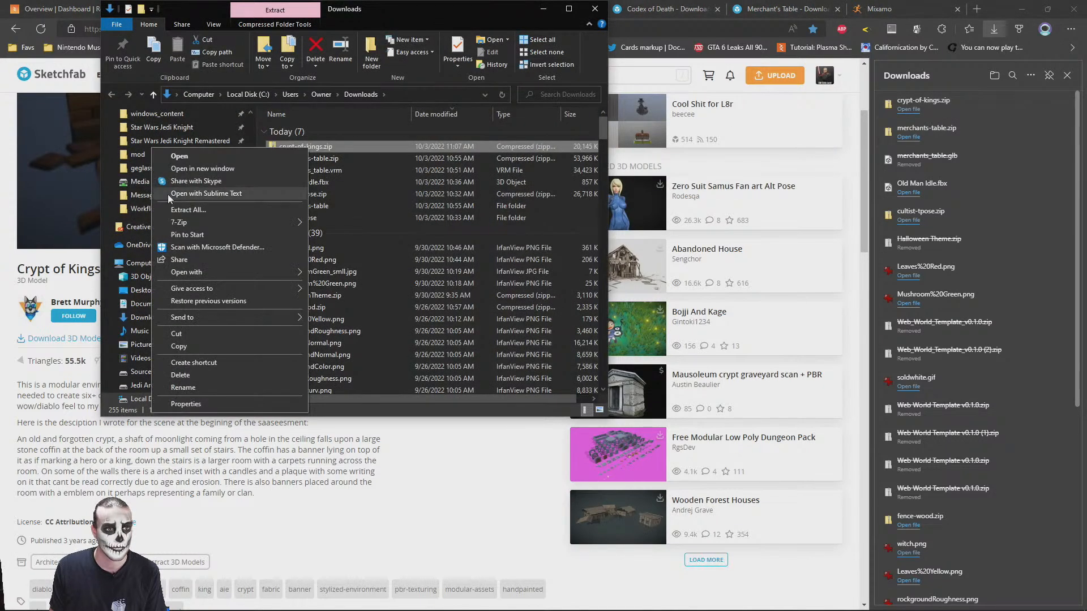
pyautogui.moveTo(186, 222)
pyautogui.click(385, 273)
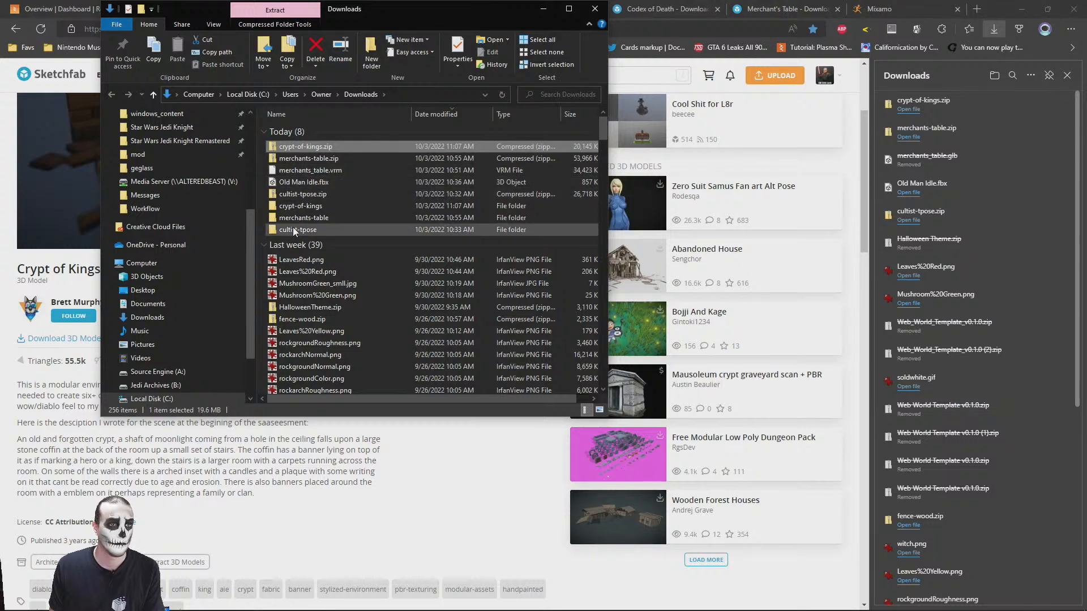
pyautogui.doubleClick(291, 229)
pyautogui.doubleClick(291, 133)
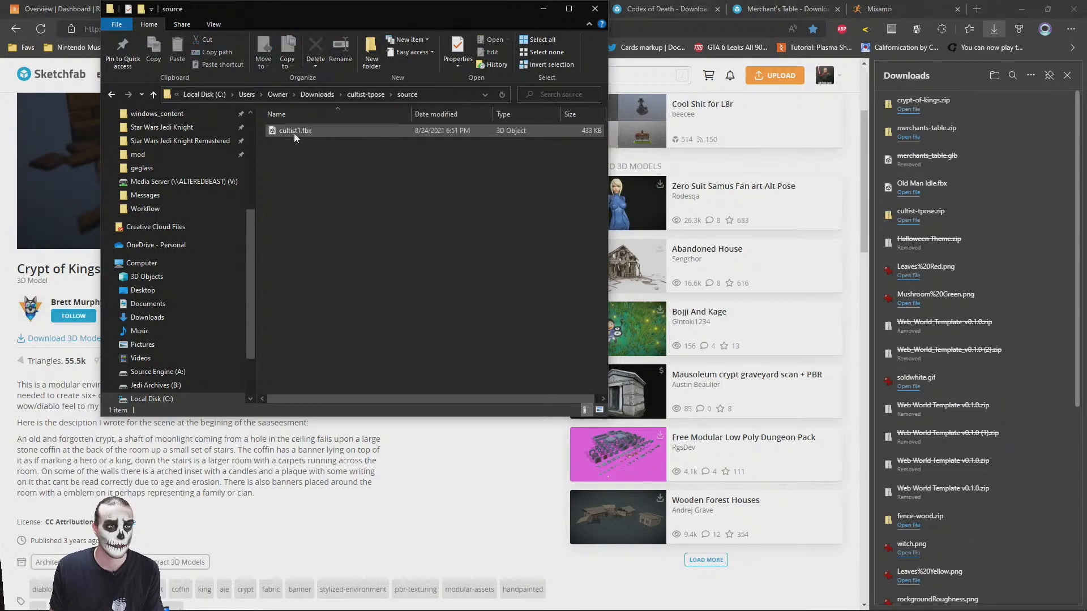
# Switch to the PlayCanvas scene editor, close the downloads list, and enable Create FBX Folder in the asset task settings
pyautogui.click(76, 5)
pyautogui.click(184, 4)
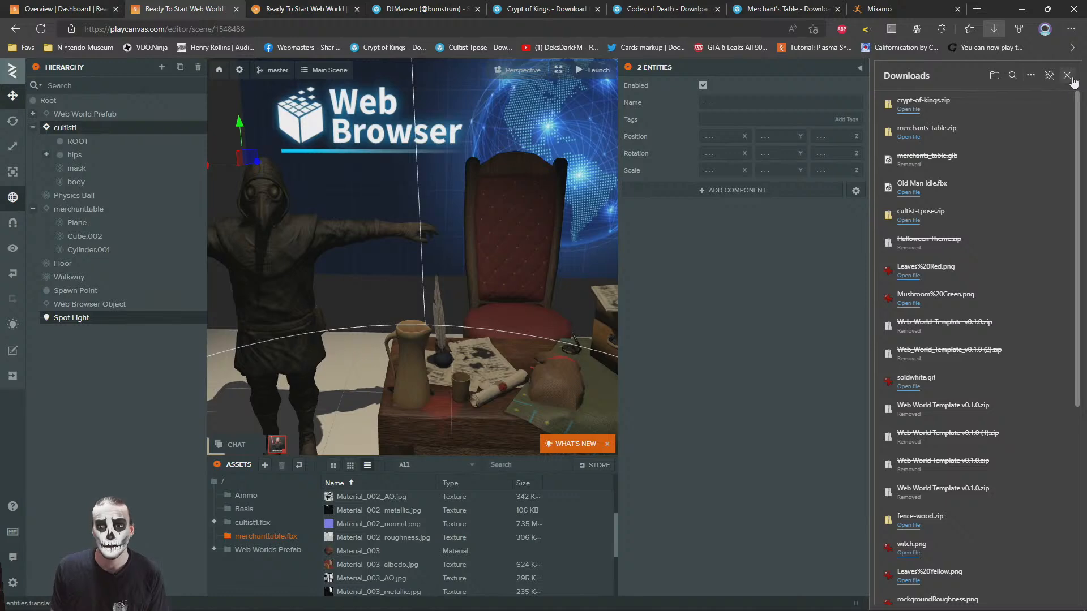
pyautogui.click(1067, 75)
pyautogui.click(237, 70)
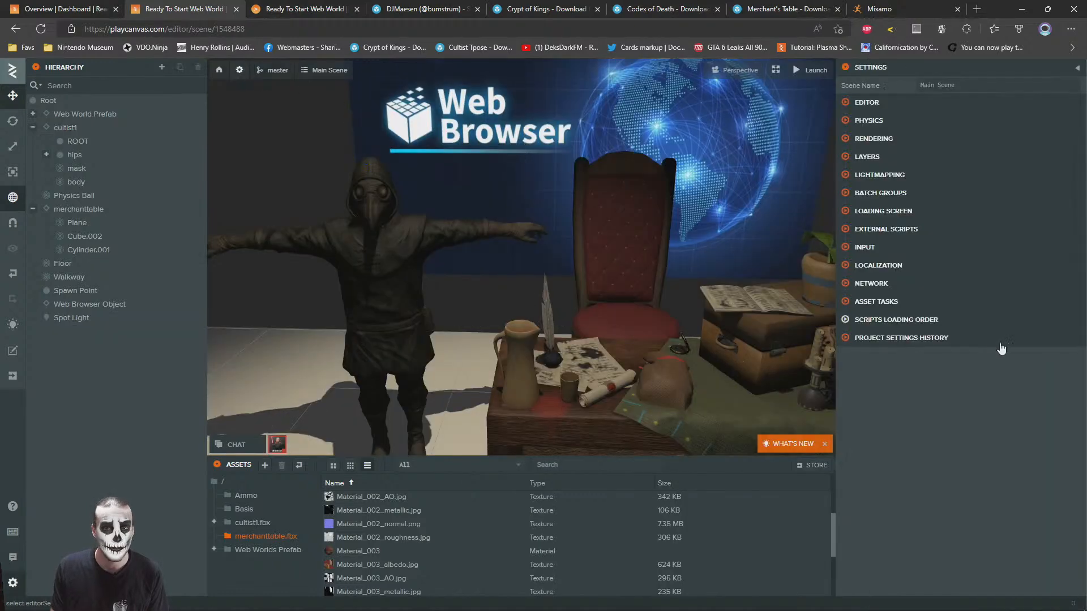
pyautogui.click(876, 301)
pyautogui.click(947, 550)
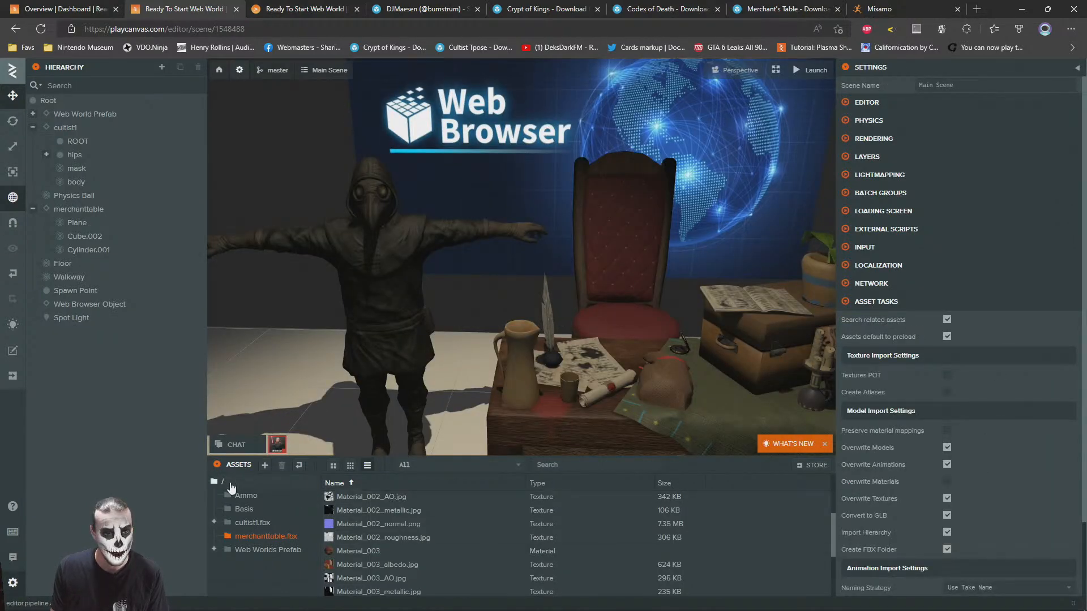
# Upload the FBX file from the open source folder into the root folder of the project's assets
pyautogui.click(214, 481)
pyautogui.hotkey('alt', 'Tab')
pyautogui.moveTo(323, 131); pyautogui.dragTo(620, 573)
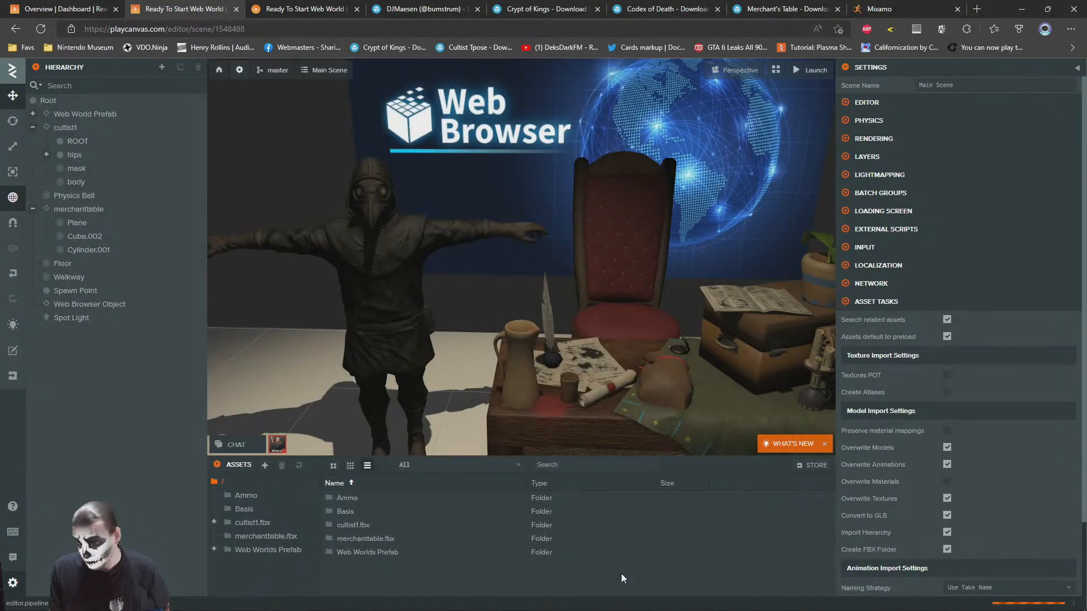
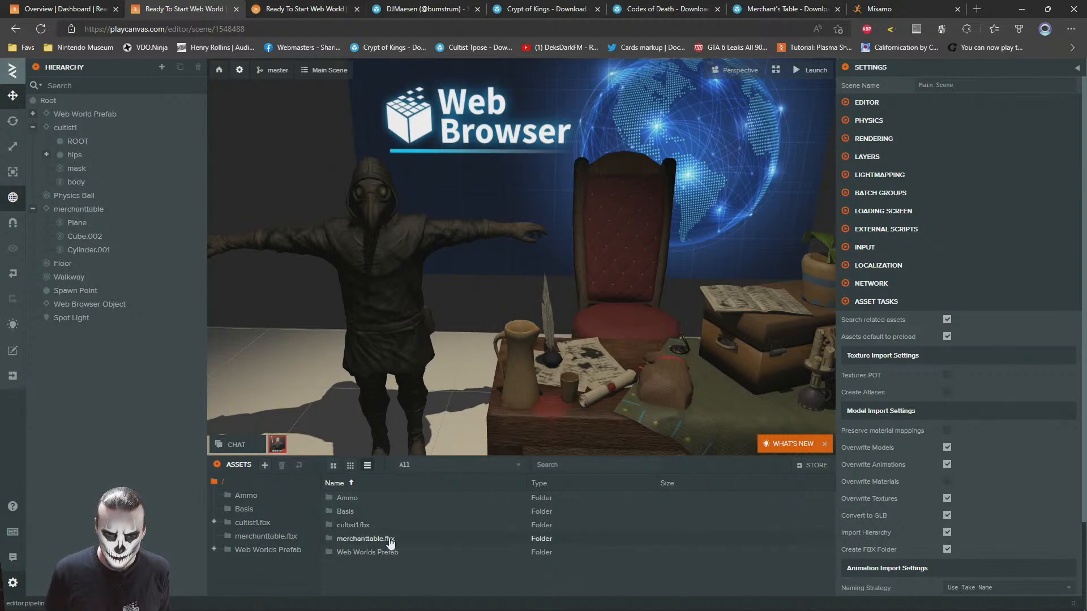
# Reload the PlayCanvas scene editor page and return to the cultist-tpose source folder in File Explorer
pyautogui.hotkey('alt', 'Tab')
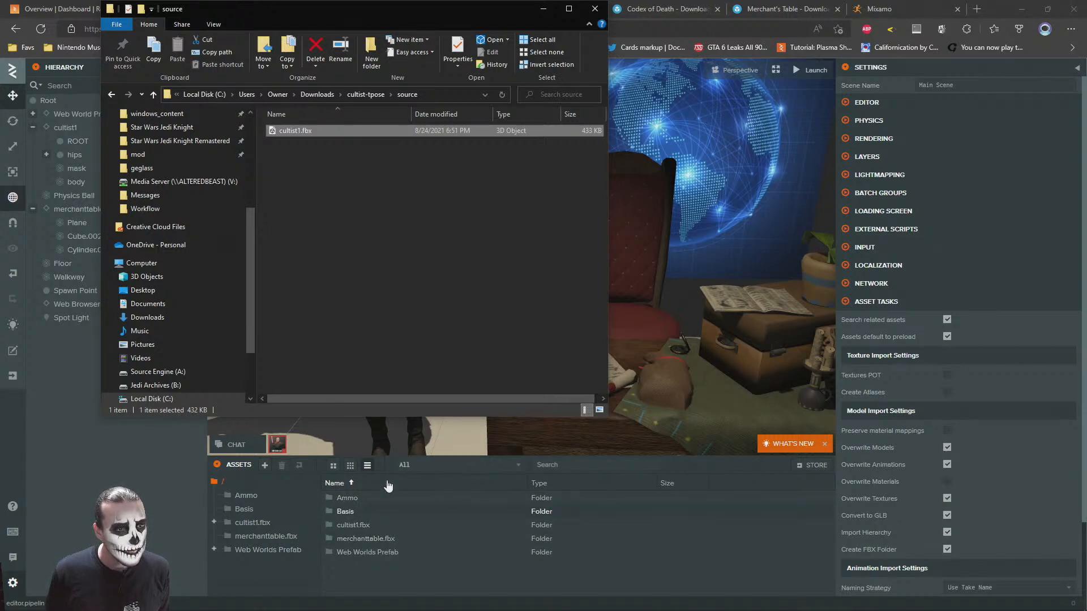
pyautogui.click(335, 166)
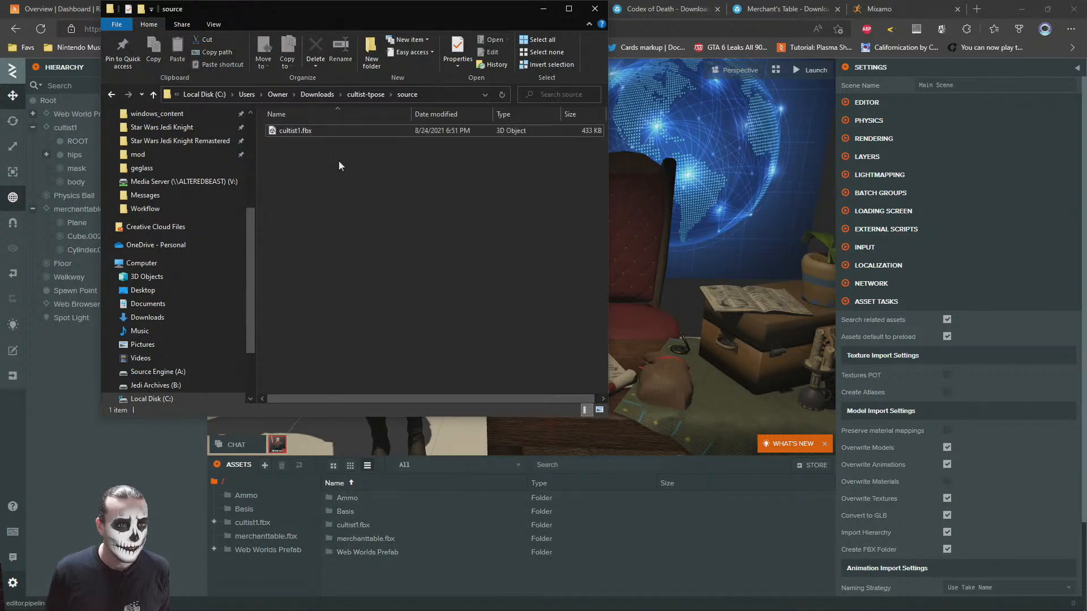
pyautogui.press('alt')
pyautogui.press('alt')
pyautogui.click(40, 28)
pyautogui.hotkey('alt', 'Tab')
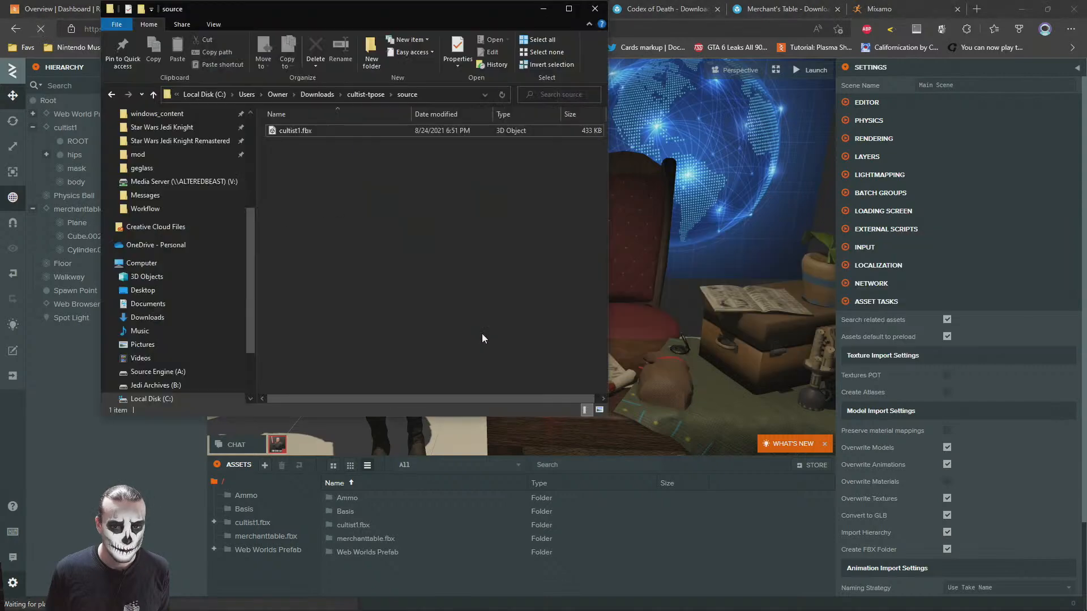
# Upload SceneBlockoutTest.fbx from the source folder of crypt-of-kings in Downloads into the root folder of the PlayCanvas project's assets
pyautogui.click(317, 94)
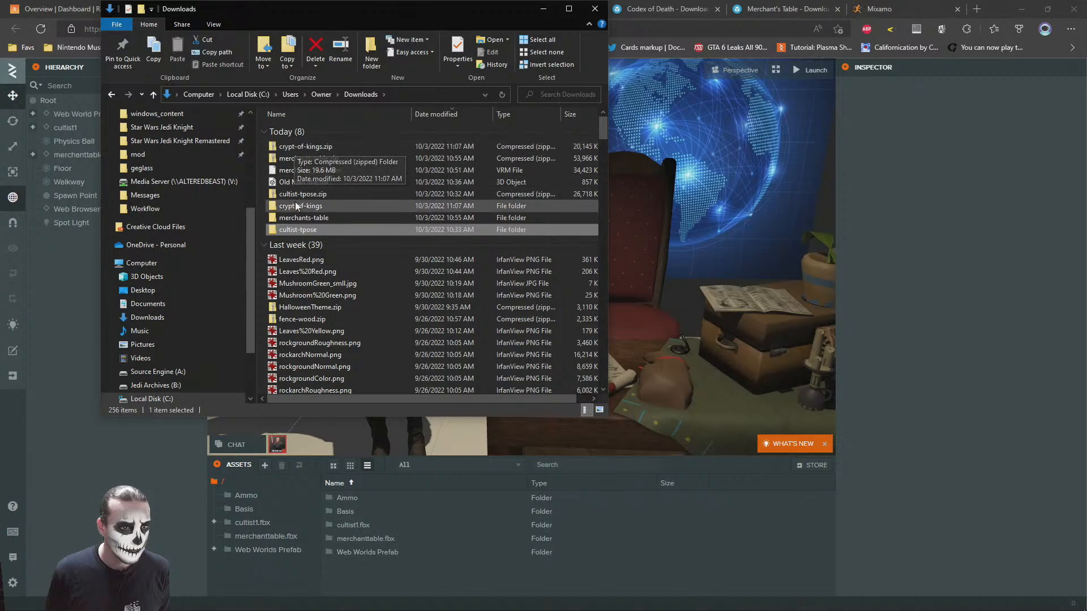
pyautogui.doubleClick(294, 205)
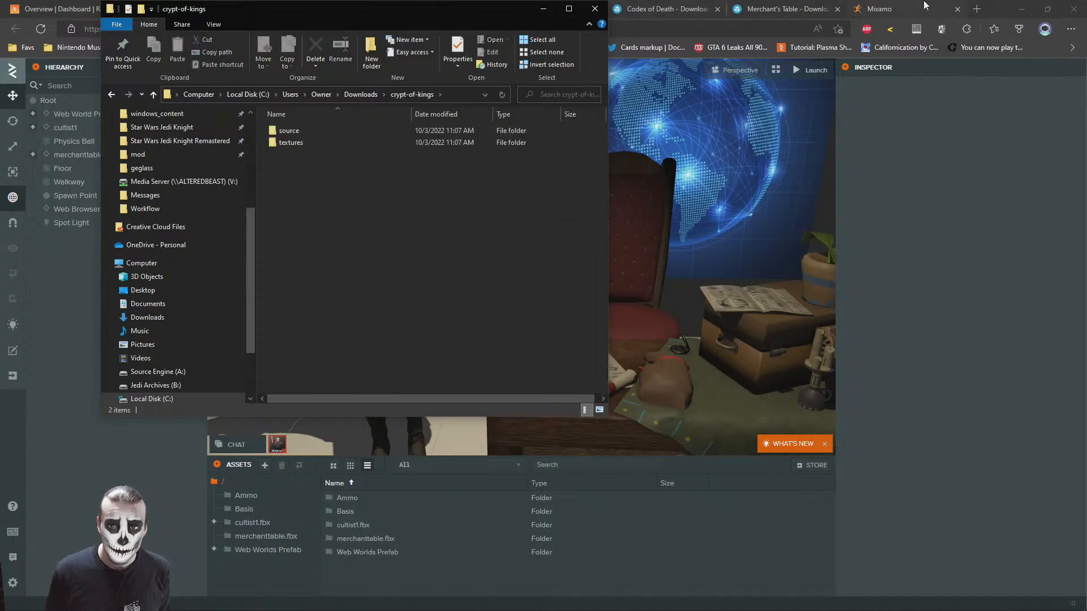
pyautogui.click(977, 9)
pyautogui.hotkey('alt', 'Tab')
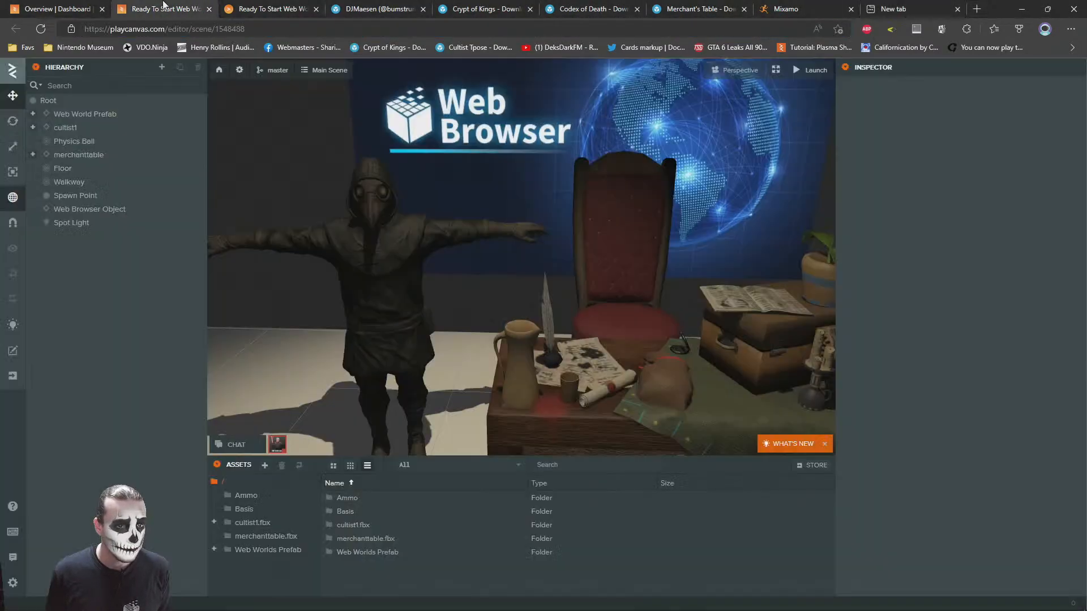
pyautogui.doubleClick(288, 131)
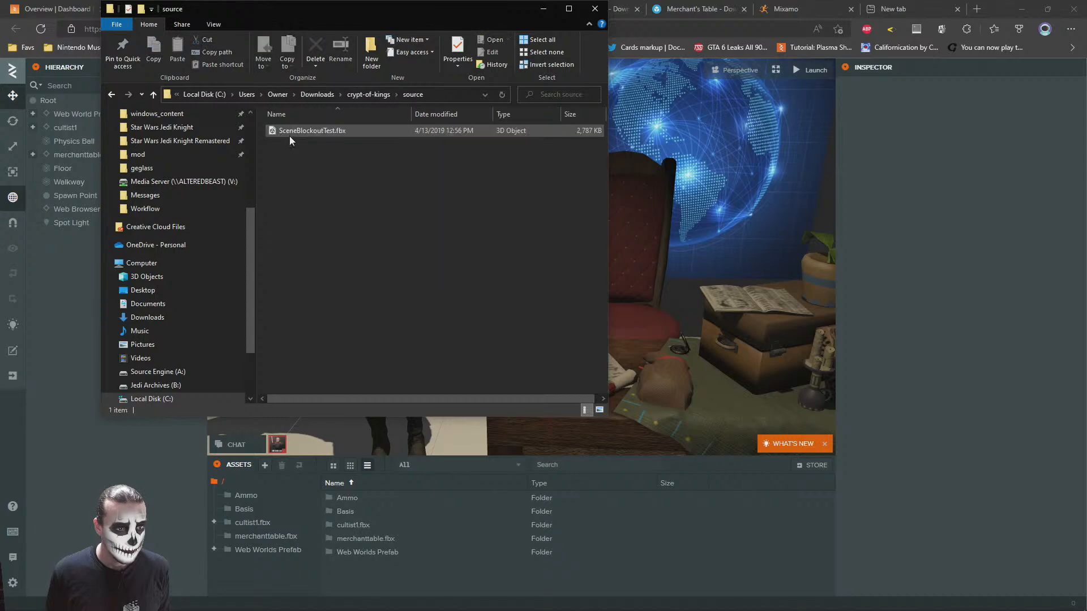
pyautogui.moveTo(287, 130); pyautogui.dragTo(460, 575)
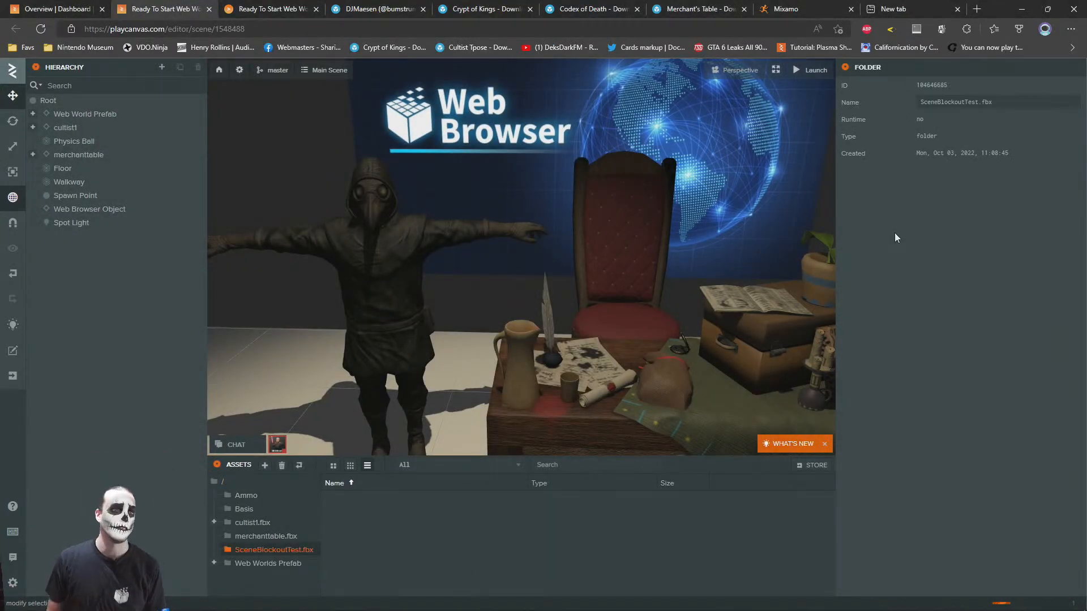
# Disable the Walkway entity in the scene
pyautogui.scroll(-10, 423, 233)
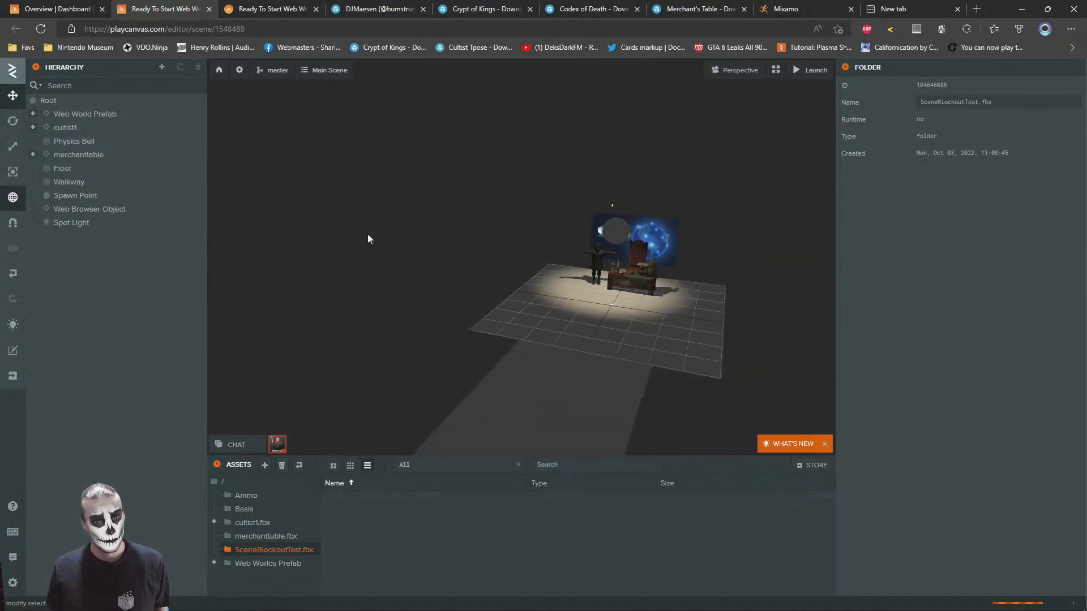
pyautogui.moveTo(592, 293); pyautogui.dragTo(555, 306, button='right')
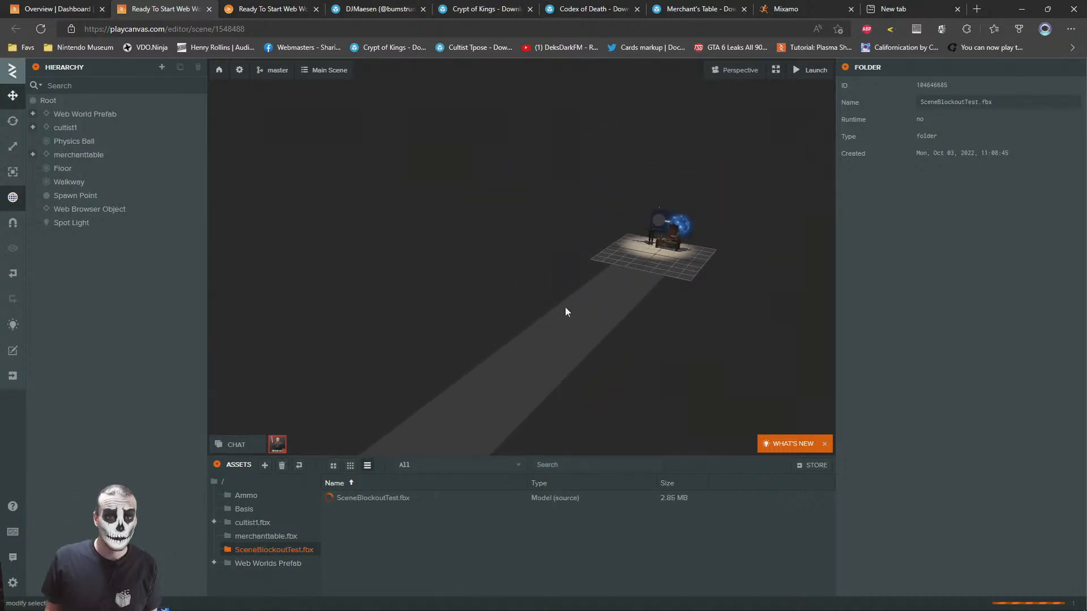
pyautogui.click(559, 321)
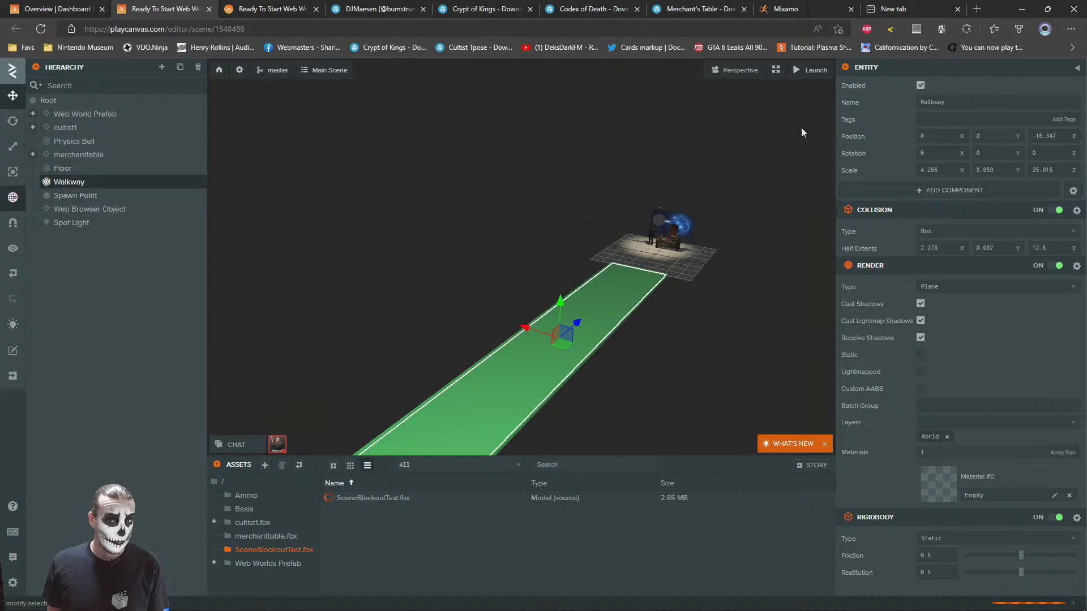
pyautogui.keyDown('ctrl'); pyautogui.click(68, 169); pyautogui.keyUp('ctrl')
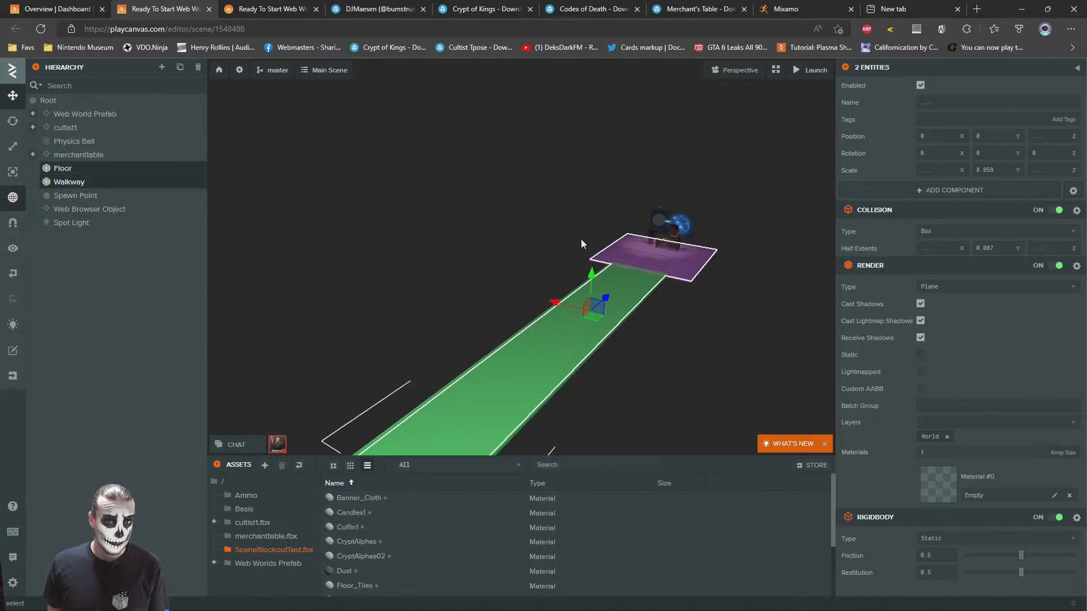
pyautogui.click(362, 186)
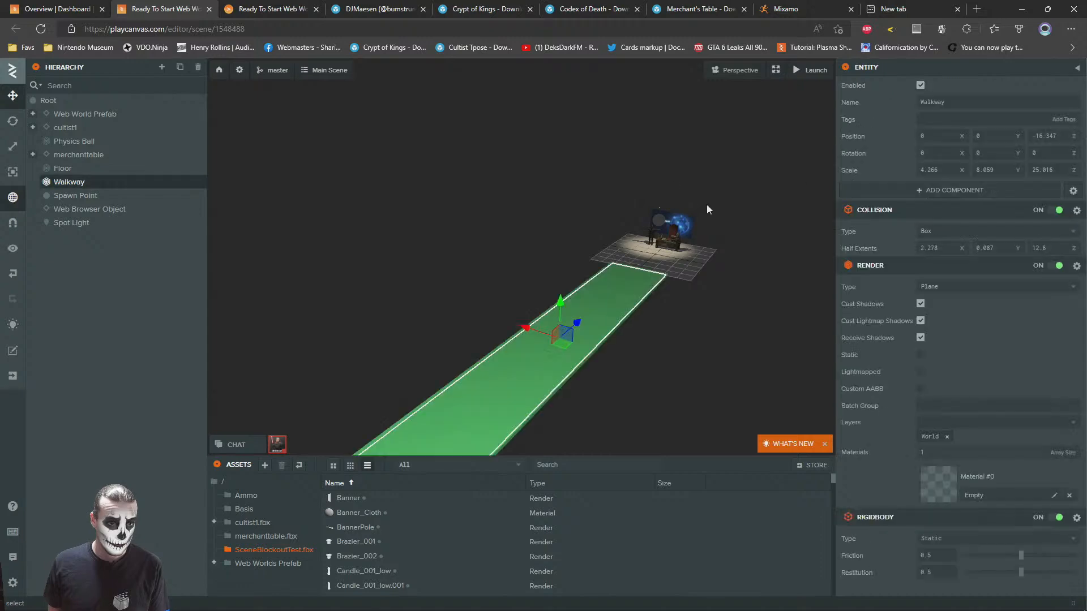
pyautogui.click(922, 86)
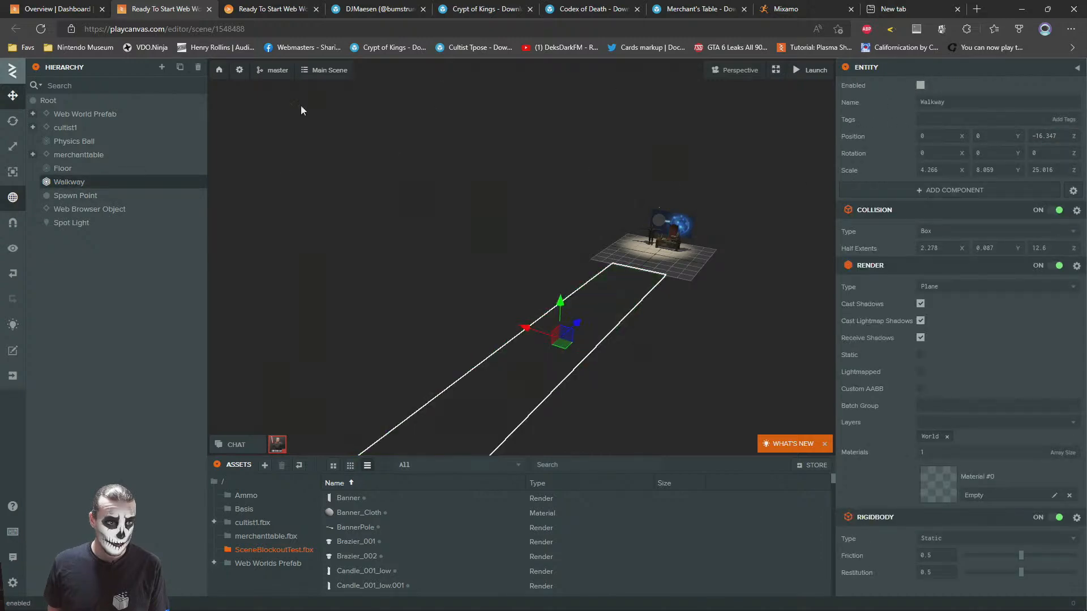
# Turn off the Floor's render component and enlarge its collision box half extents to about 9.3 in X and 18.48 in Z
pyautogui.click(63, 169)
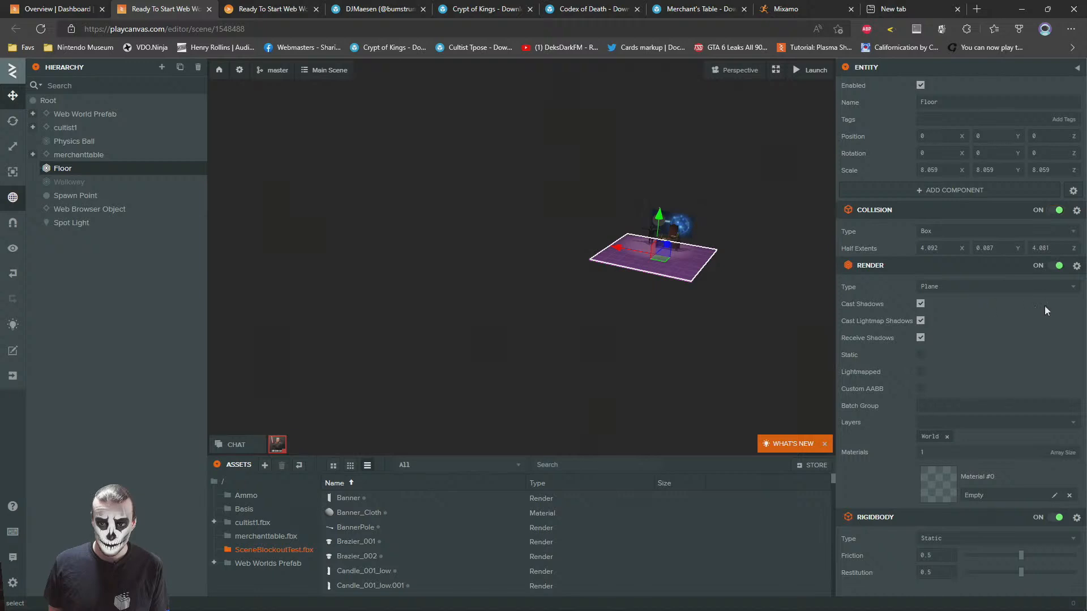
pyautogui.click(1053, 266)
pyautogui.moveTo(959, 242); pyautogui.dragTo(951, 244)
pyautogui.moveTo(1018, 249); pyautogui.dragTo(1073, 248)
pyautogui.hotkey('ctrl', 'z')
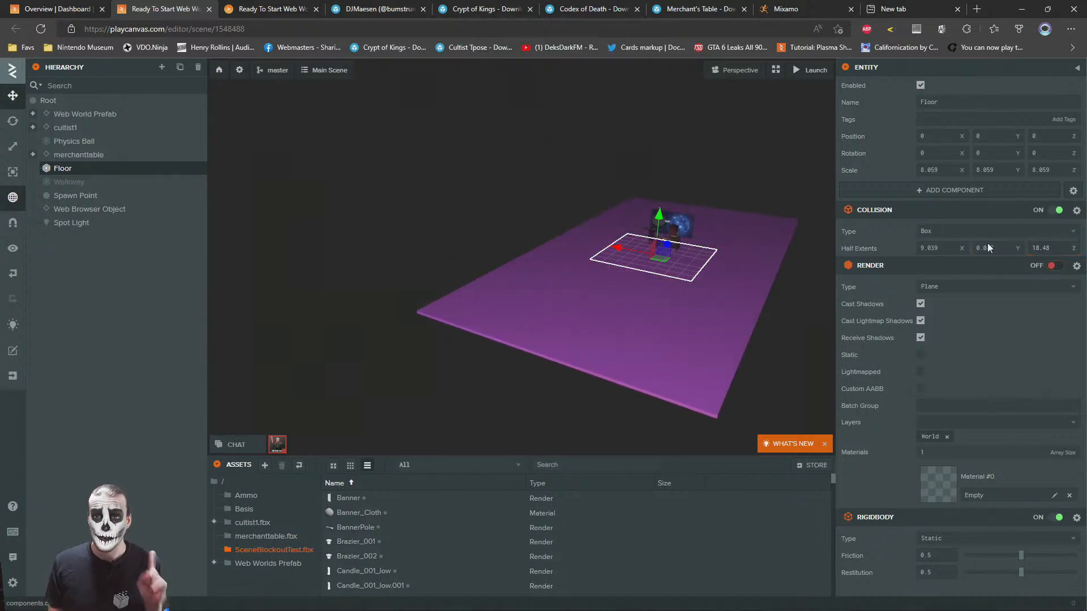
pyautogui.moveTo(961, 248); pyautogui.dragTo(962, 248)
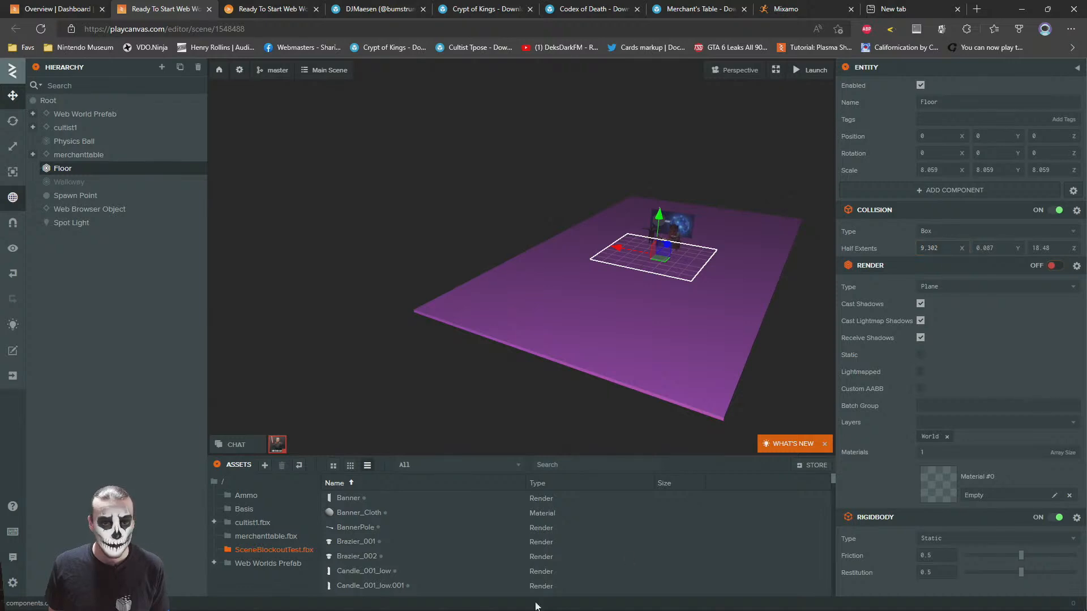
# Look through the imported assets in the SceneBlockoutTest.fbx folder and reload the scene editor page
pyautogui.scroll(-5, 422, 523)
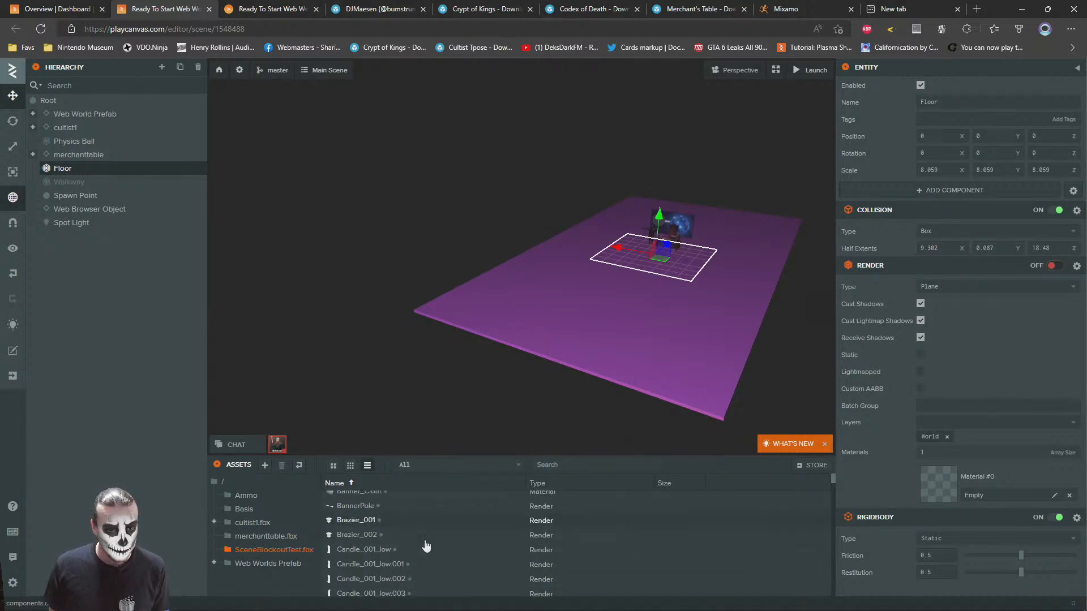
pyautogui.scroll(-2, 442, 529)
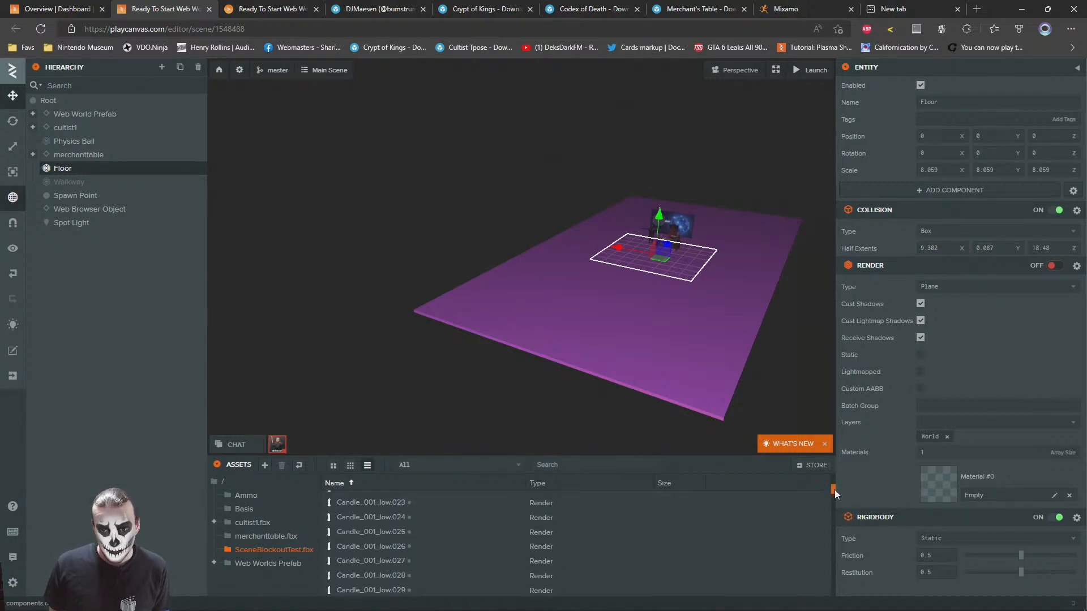
pyautogui.moveTo(833, 496)
pyautogui.mouseDown()
pyautogui.moveTo(836, 607)
pyautogui.moveTo(832, 479)
pyautogui.mouseUp()
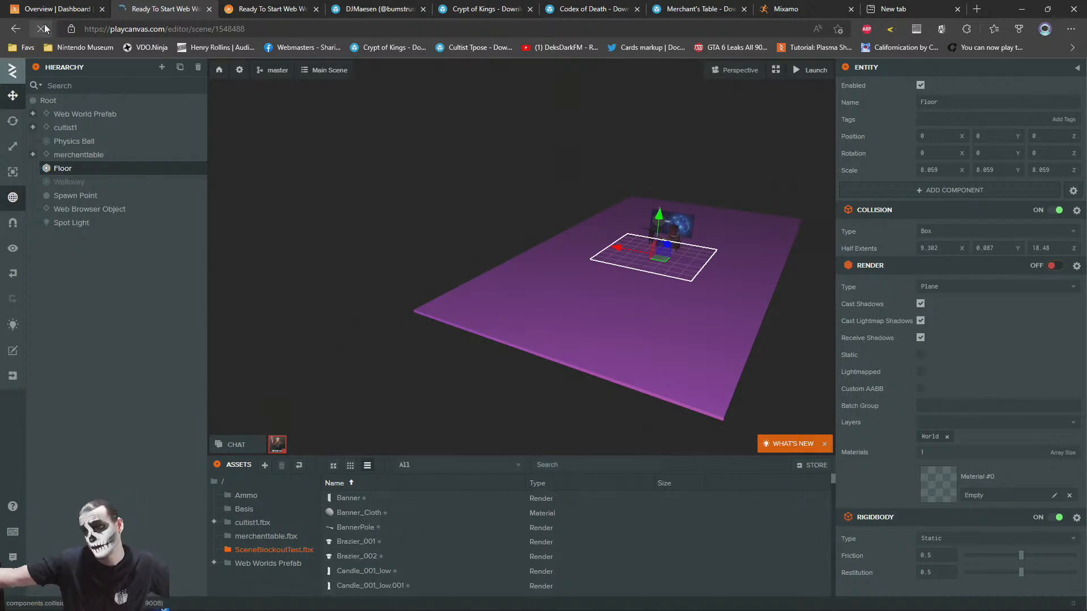
pyautogui.click(45, 29)
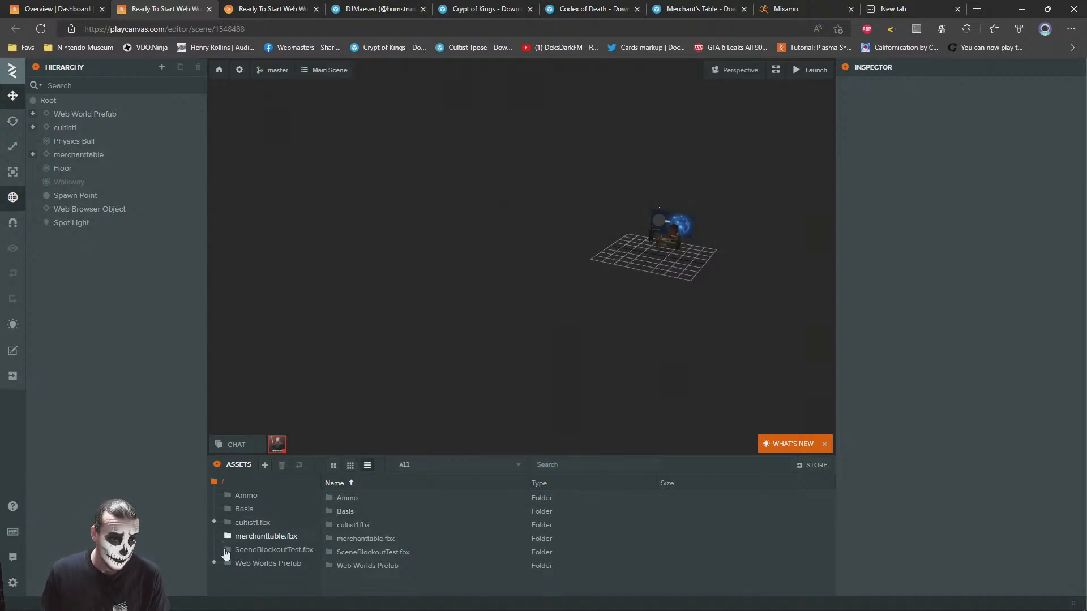
# Sort the SceneBlockoutTest.fbx folder's assets by type and add the SceneBlockoutTest template to the scene hierarchy below Web World Prefab
pyautogui.click(352, 555)
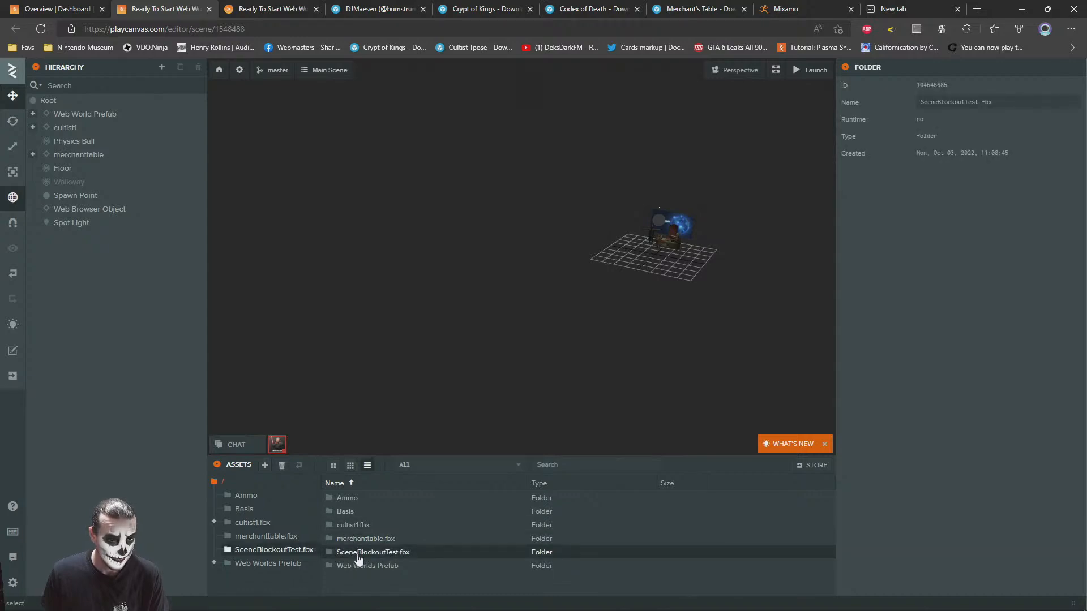
pyautogui.doubleClick(357, 555)
pyautogui.scroll(-5, 445, 516)
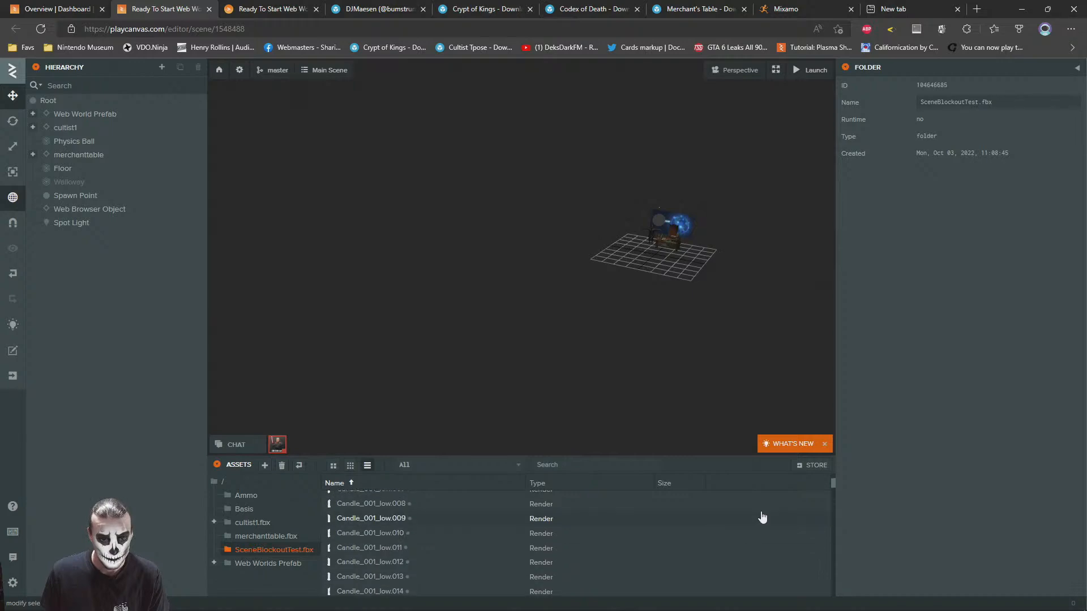
pyautogui.moveTo(834, 483); pyautogui.dragTo(833, 566)
pyautogui.click(539, 483)
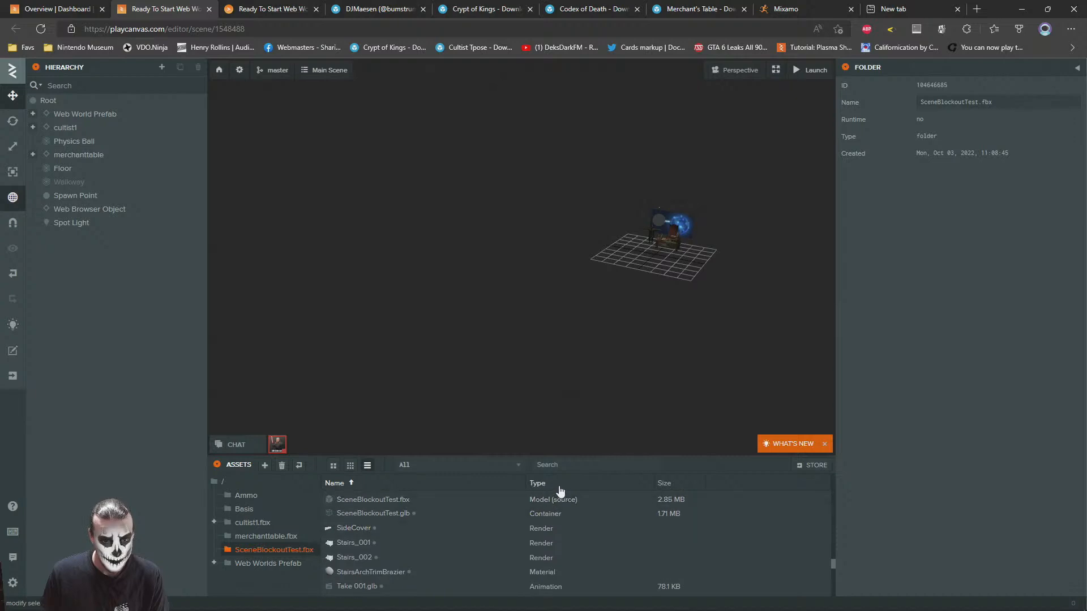
pyautogui.moveTo(834, 564); pyautogui.dragTo(833, 594)
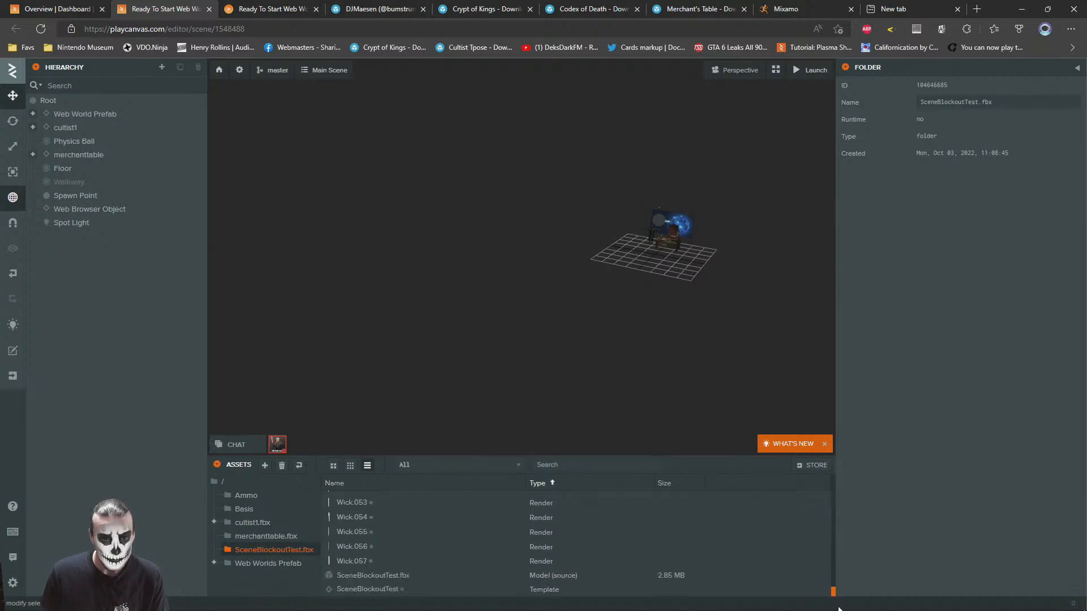
pyautogui.moveTo(369, 591); pyautogui.dragTo(72, 121)
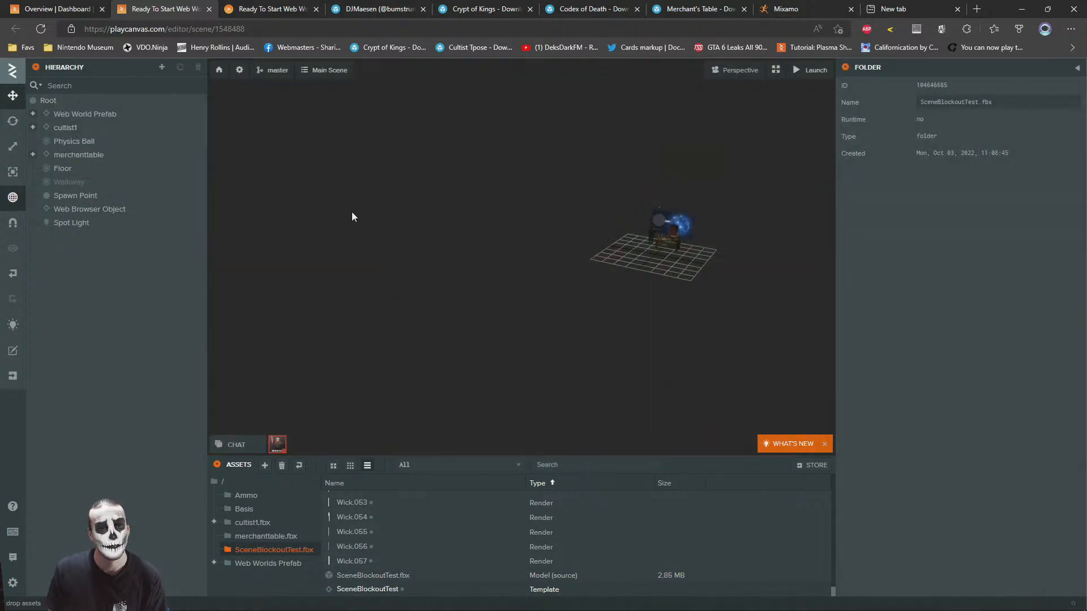
# Examine the placed crypt room around the merchant's table and select the Carpet_001 piece on its floor
pyautogui.moveTo(435, 281); pyautogui.dragTo(276, 250, button='right')
pyautogui.press('w')
pyautogui.press('w')
pyautogui.press('f')
pyautogui.scroll(4, 276, 250)
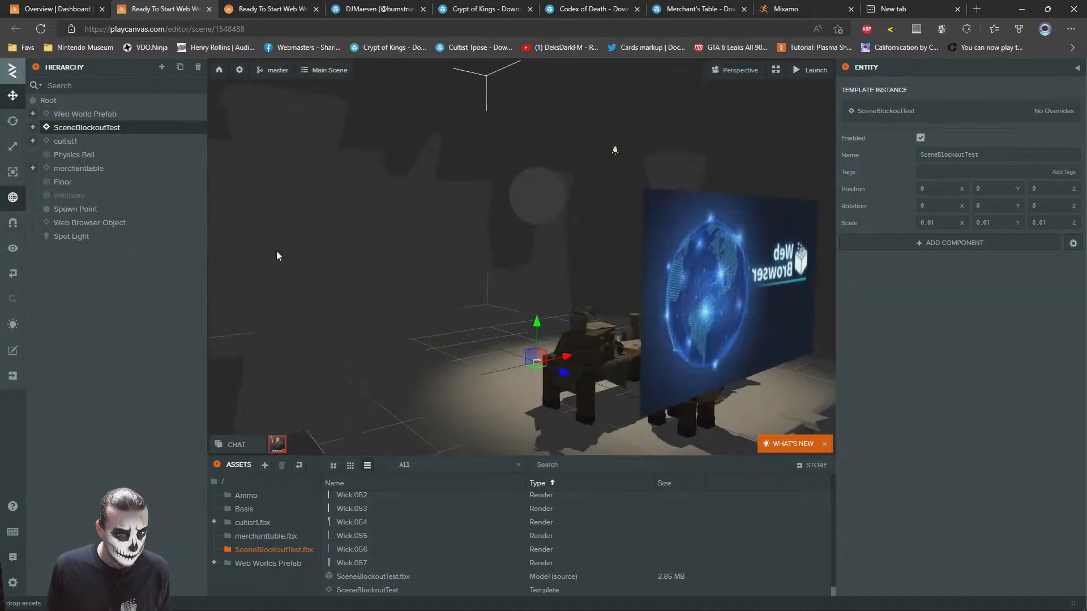
pyautogui.click(605, 207)
pyautogui.press('s')
pyautogui.moveTo(460, 238); pyautogui.dragTo(496, 261, button='right')
pyautogui.press('w')
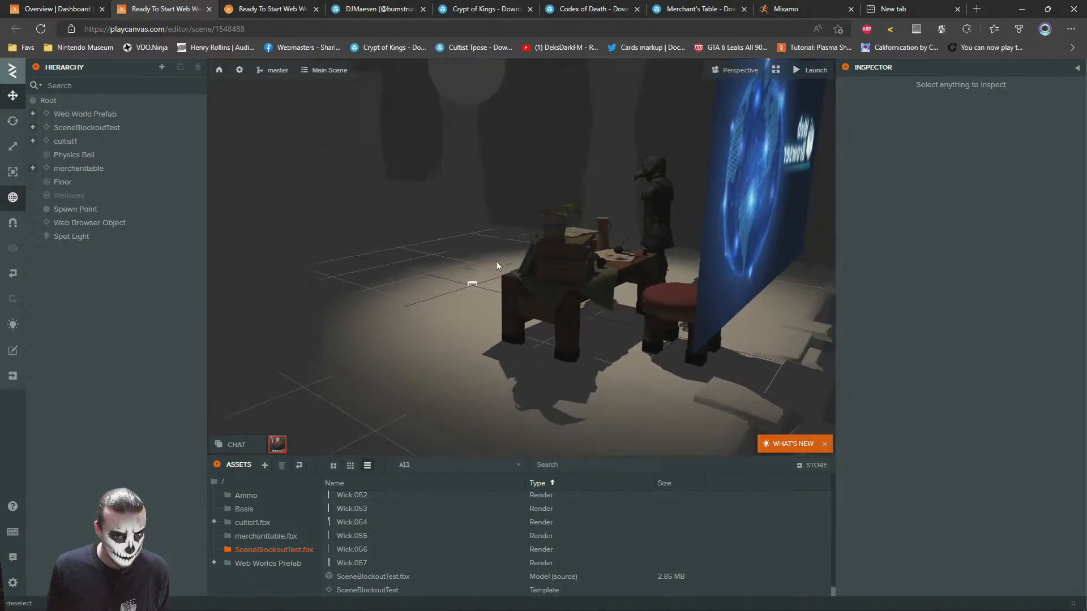
pyautogui.click(466, 326)
# Create a subfolder named materials inside the SceneBlockoutTest.fbx asset folder
pyautogui.scroll(6, 463, 559)
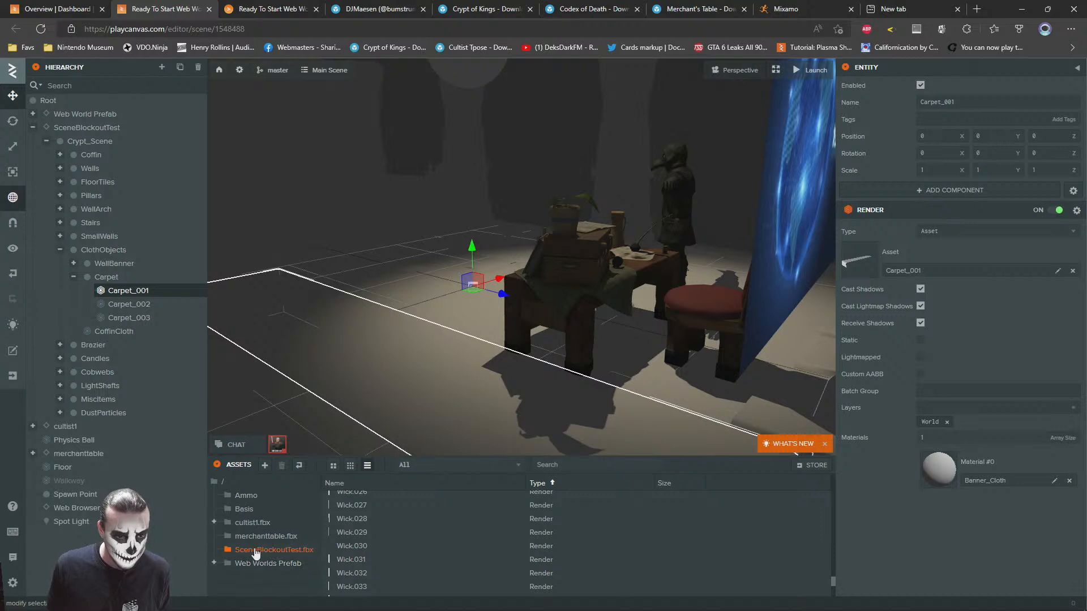
pyautogui.rightClick(251, 555)
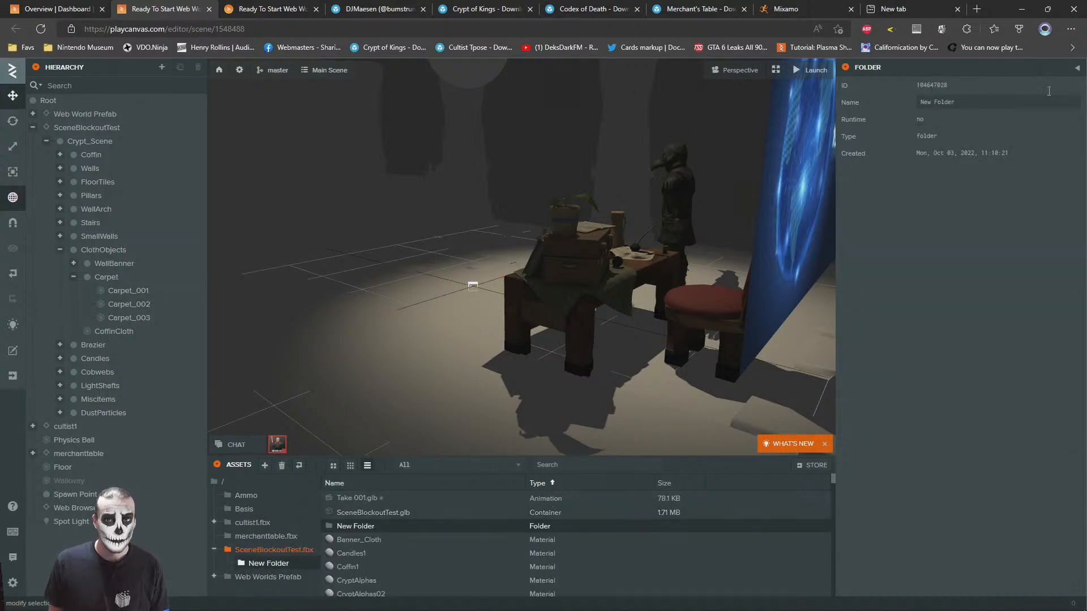
pyautogui.click(980, 105)
pyautogui.write('mat')
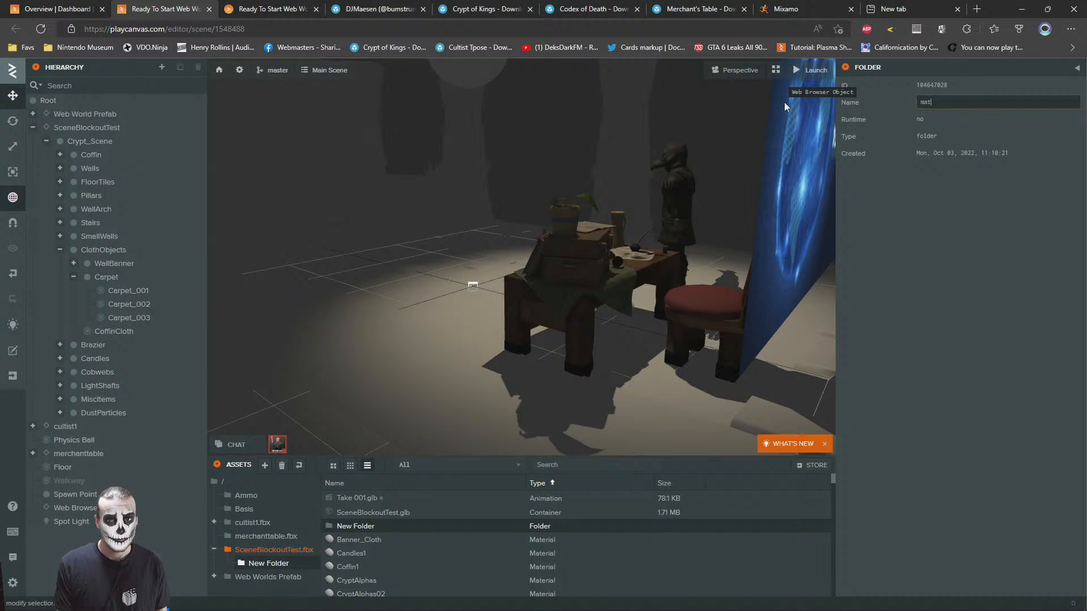
pyautogui.write('erials')
pyautogui.press('Return')
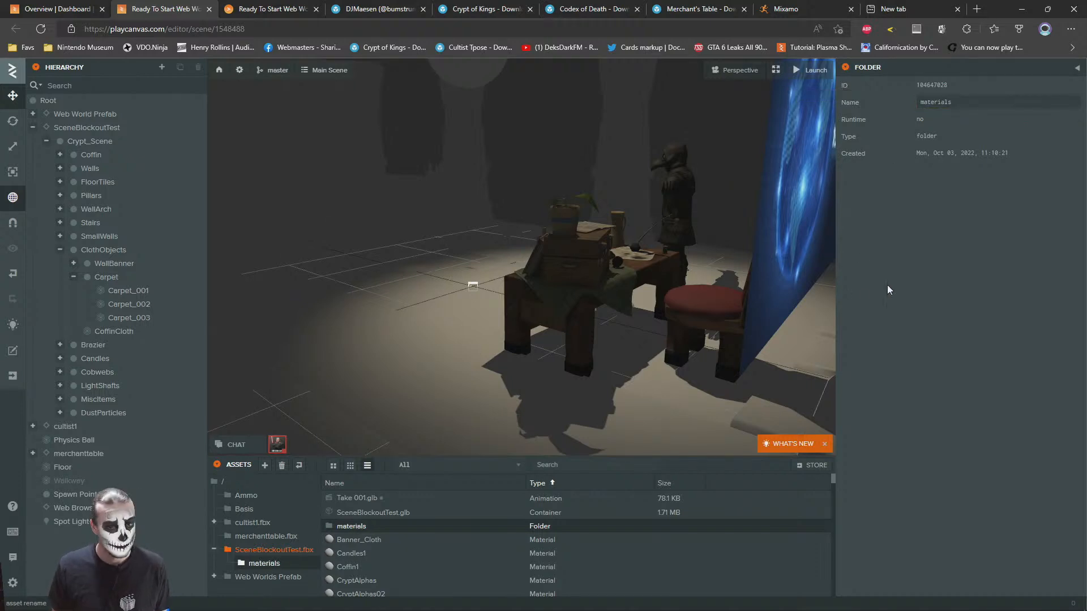
# Upload all texture images from Downloads/crypt-of-kings/textures into the materials subfolder of SceneBlockoutTest.fbx
pyautogui.doubleClick(351, 526)
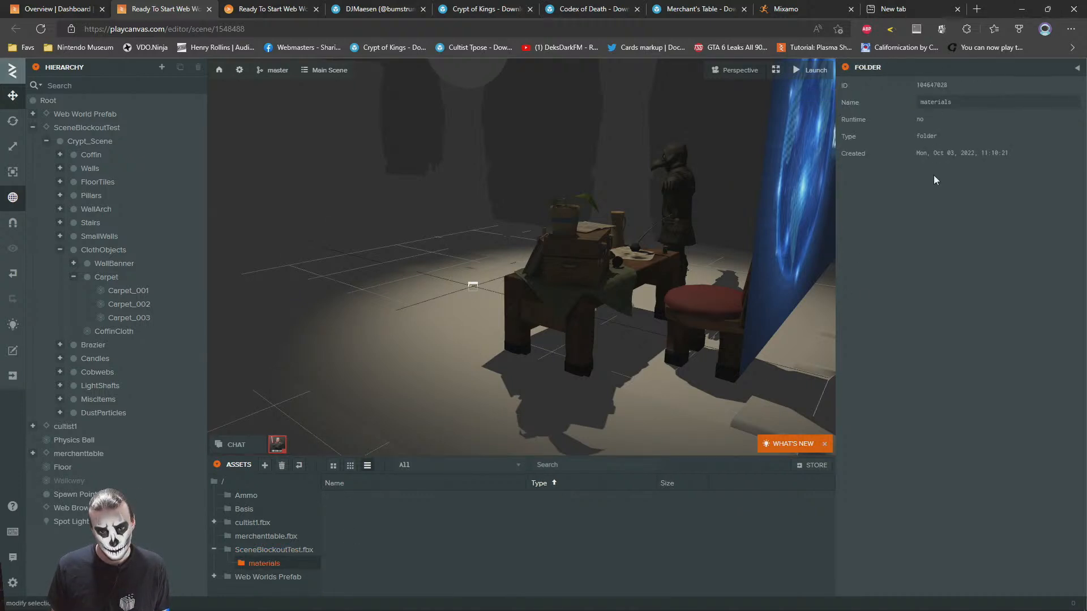
pyautogui.hotkey('alt', 'Tab')
pyautogui.click(521, 321)
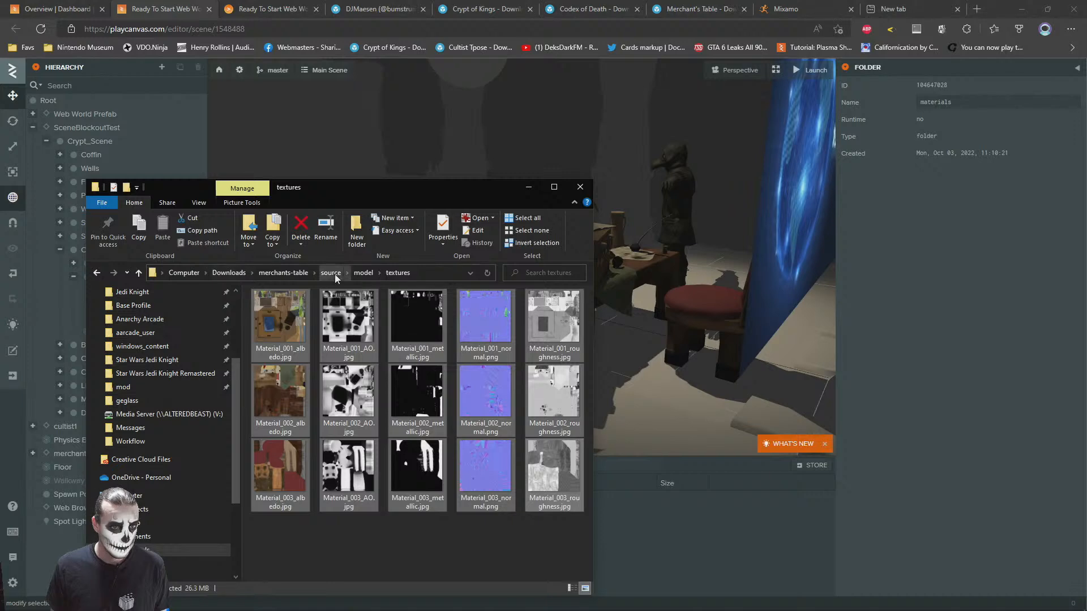
pyautogui.click(205, 273)
pyautogui.click(224, 274)
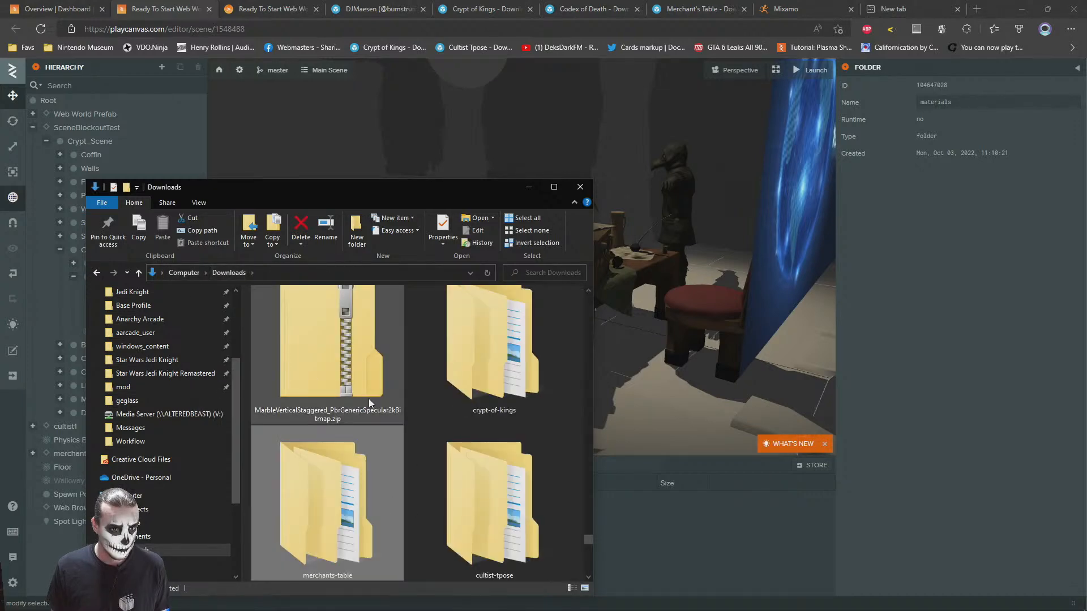
pyautogui.doubleClick(472, 359)
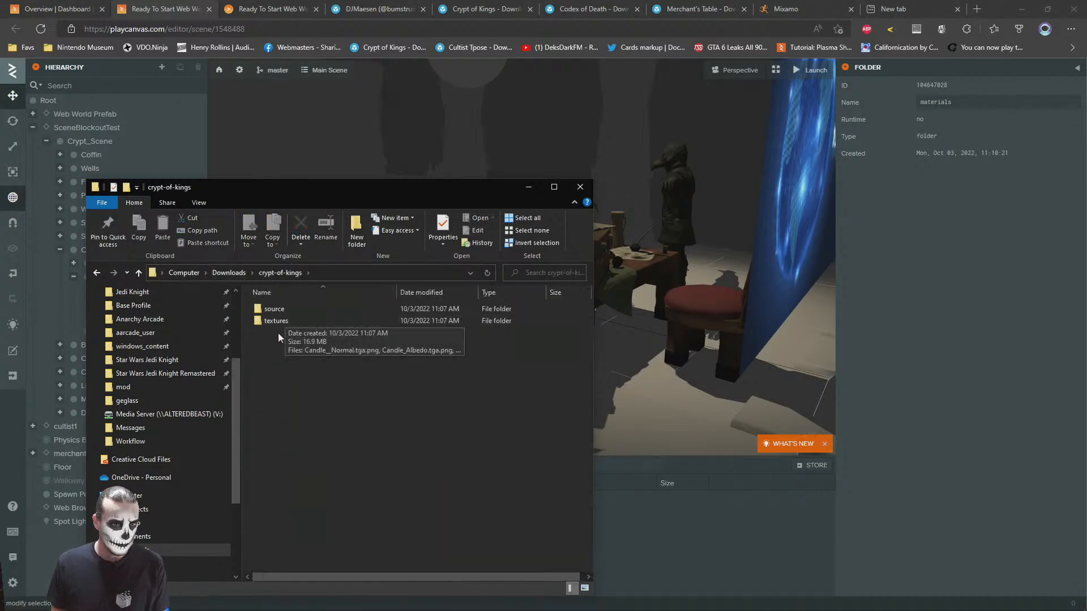
pyautogui.doubleClick(275, 321)
pyautogui.scroll(-5, 412, 373)
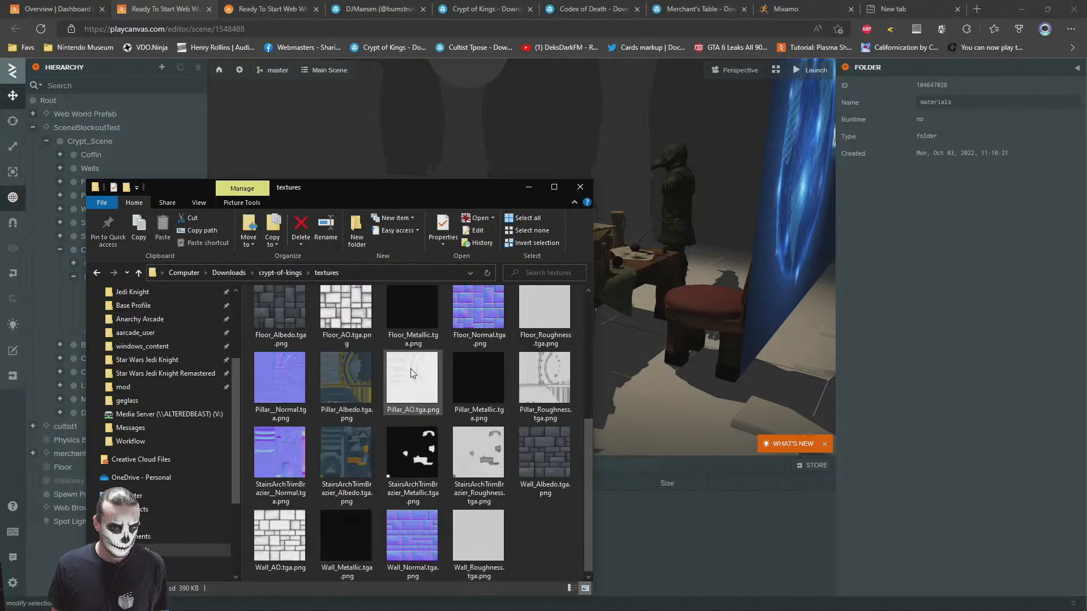
pyautogui.keyDown('shift'); pyautogui.click(478, 546); pyautogui.keyUp('shift')
pyautogui.scroll(5, 413, 395)
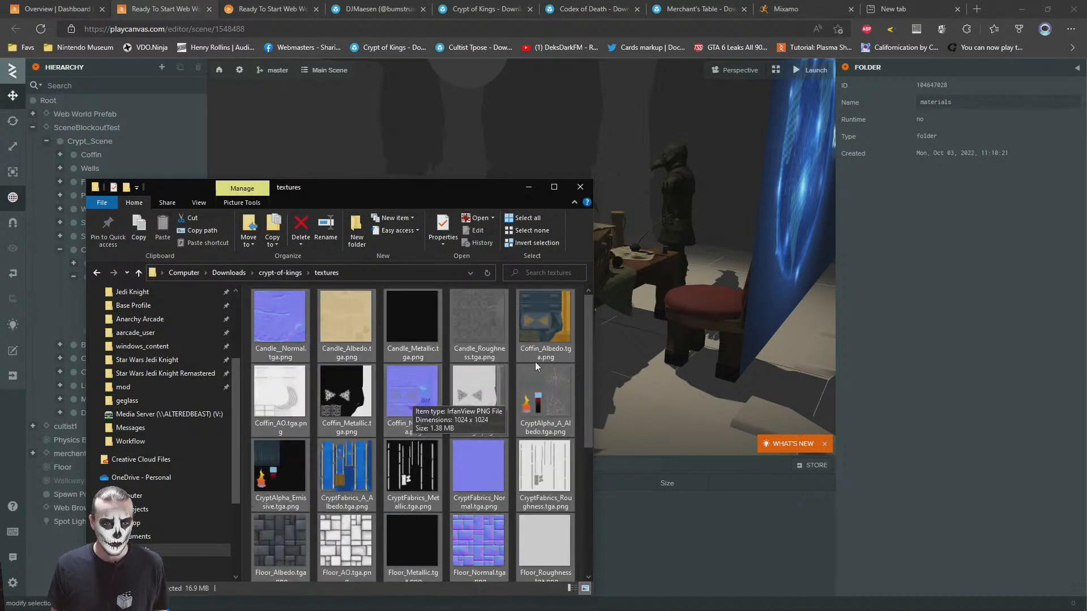
pyautogui.moveTo(548, 466); pyautogui.dragTo(710, 565)
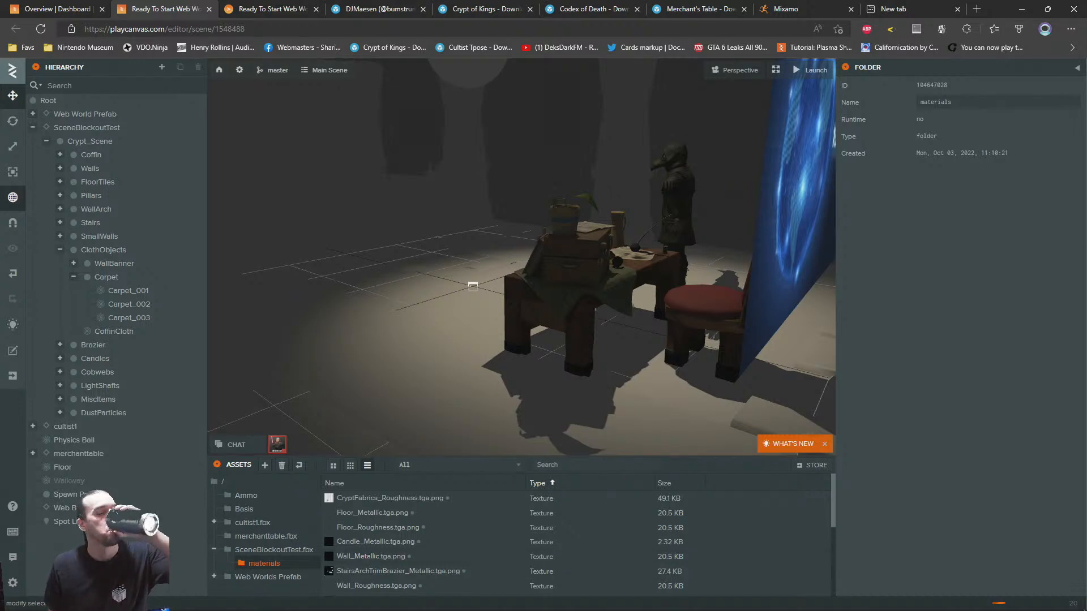
# Open the carpet's Banner_Cloth material with its diffuse settings and display the contents of the materials asset folder
pyautogui.click(454, 370)
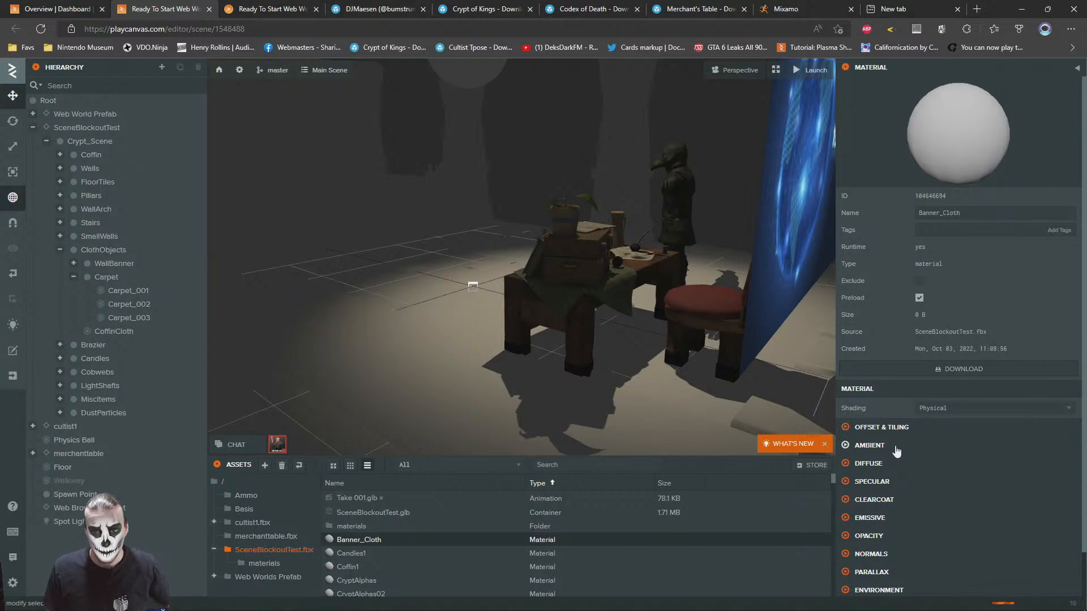
pyautogui.click(884, 465)
pyautogui.click(261, 562)
# Look through the uploaded textures in the materials folder and compare them with the source images to identify the carpet's fabric texture
pyautogui.scroll(-2, 445, 554)
pyautogui.scroll(-2, 444, 554)
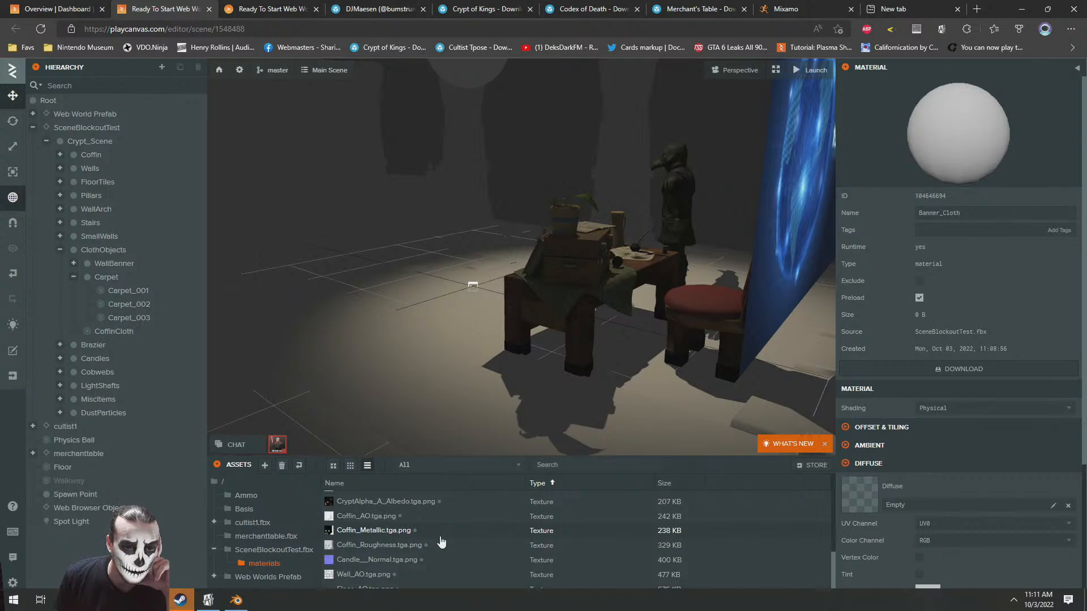
pyautogui.scroll(1, 441, 542)
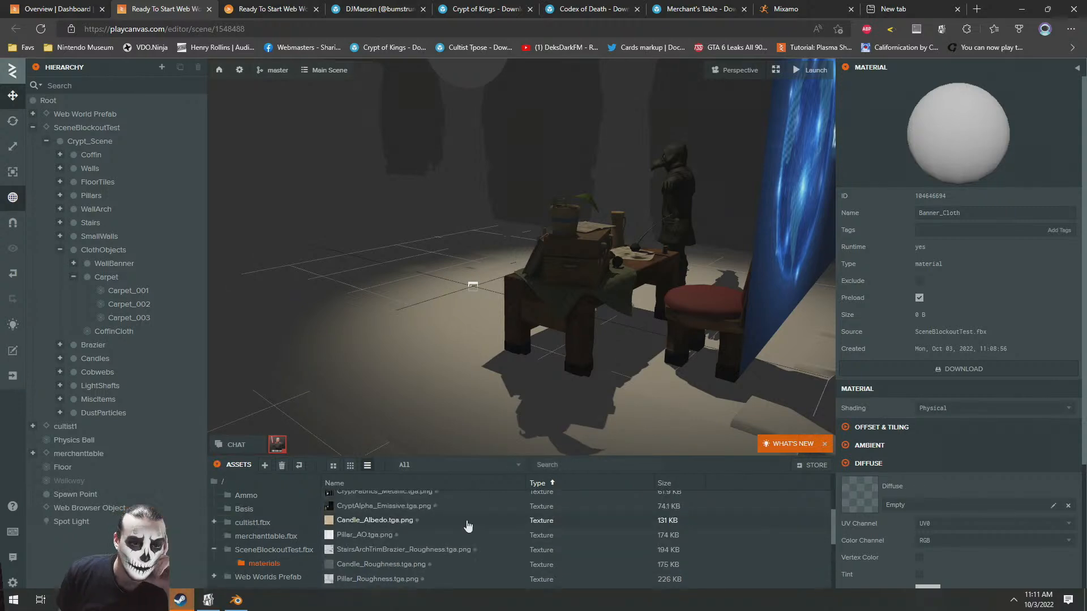
pyautogui.scroll(3, 478, 537)
pyautogui.scroll(2, 478, 537)
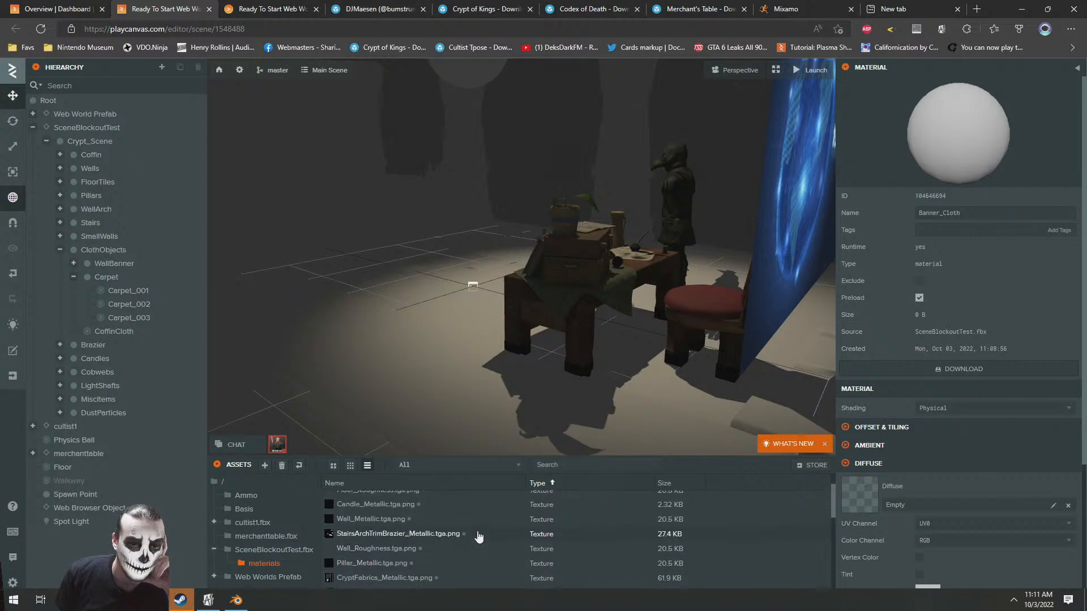
pyautogui.scroll(-10, 479, 536)
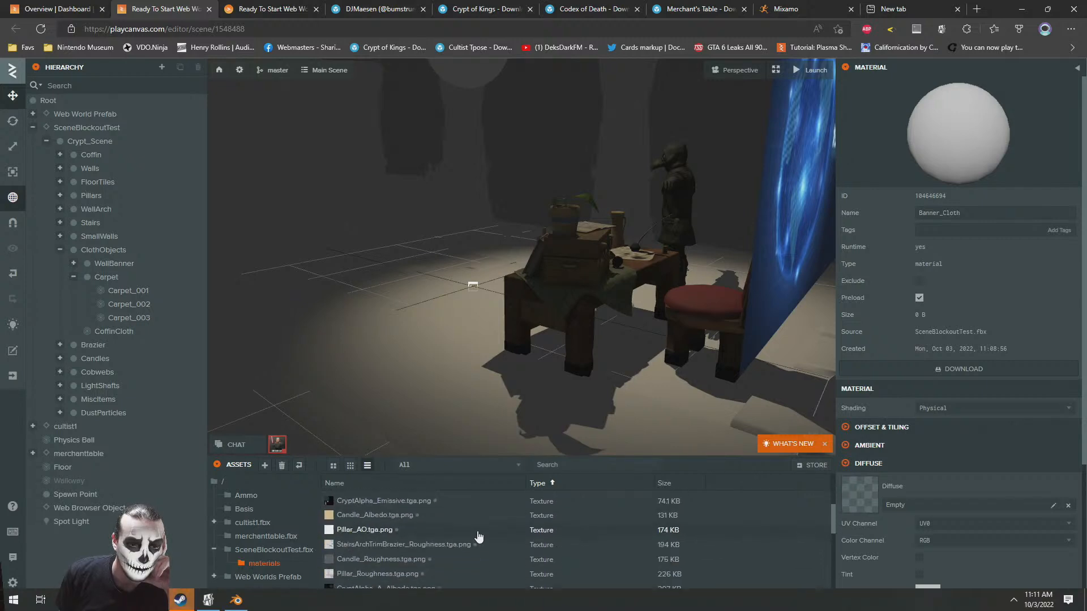
pyautogui.scroll(-5, 478, 537)
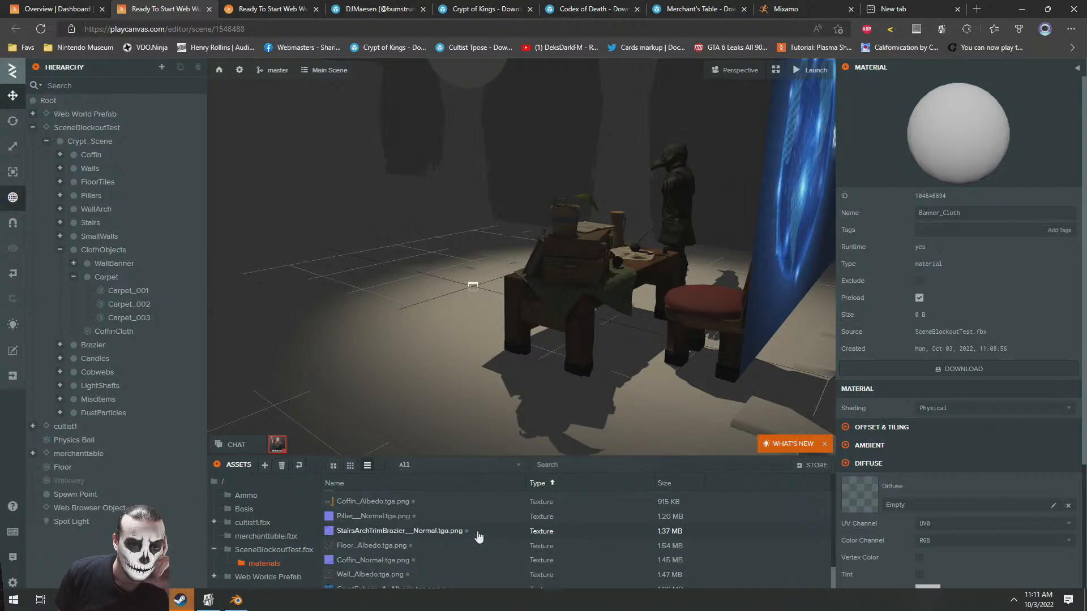
pyautogui.scroll(5, 478, 536)
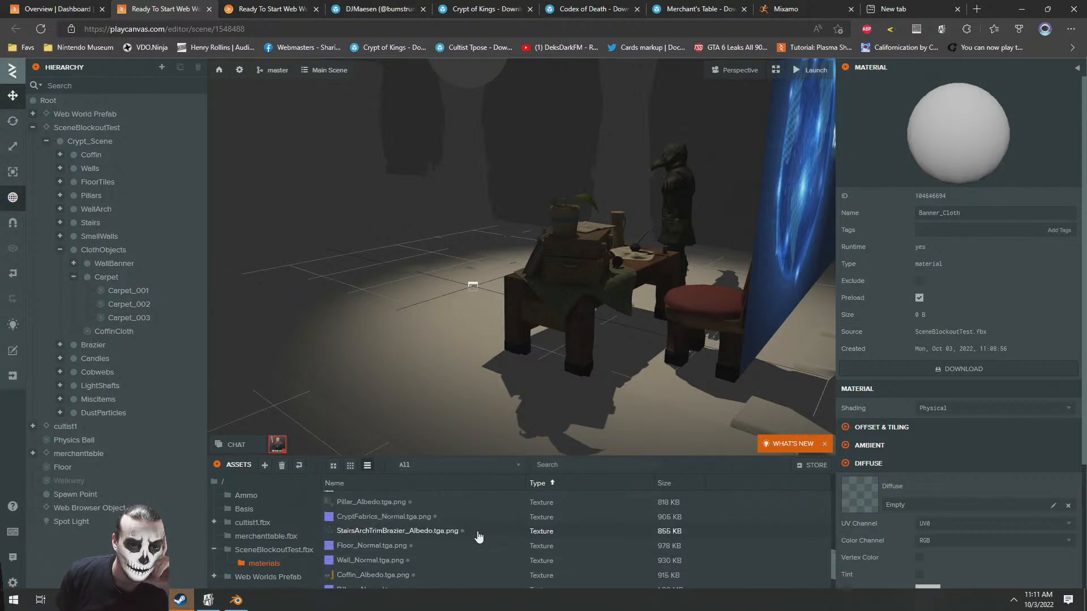
pyautogui.scroll(5, 478, 537)
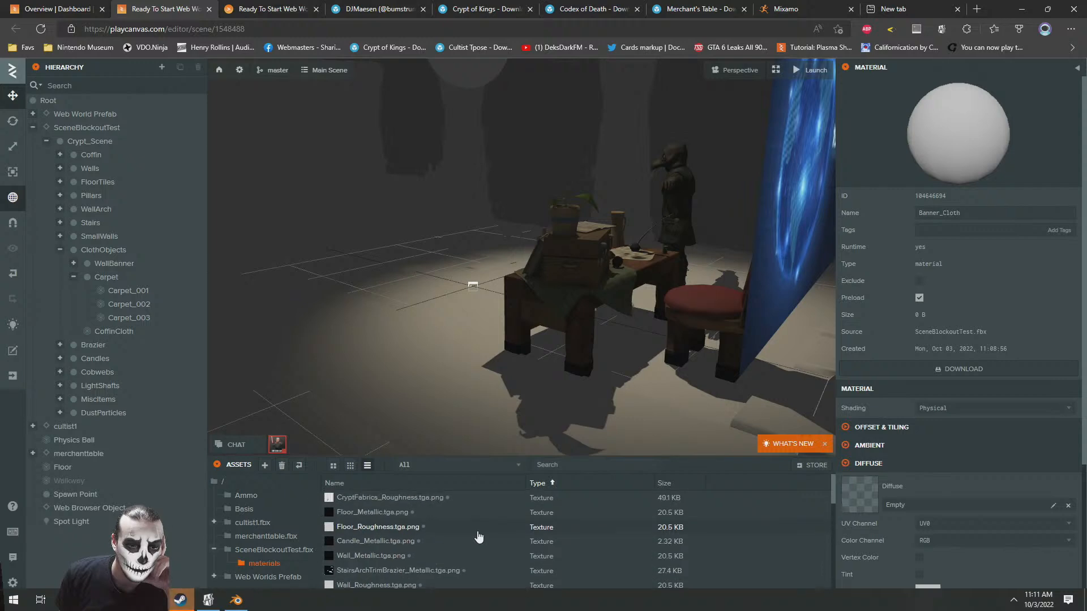
pyautogui.scroll(2, 478, 537)
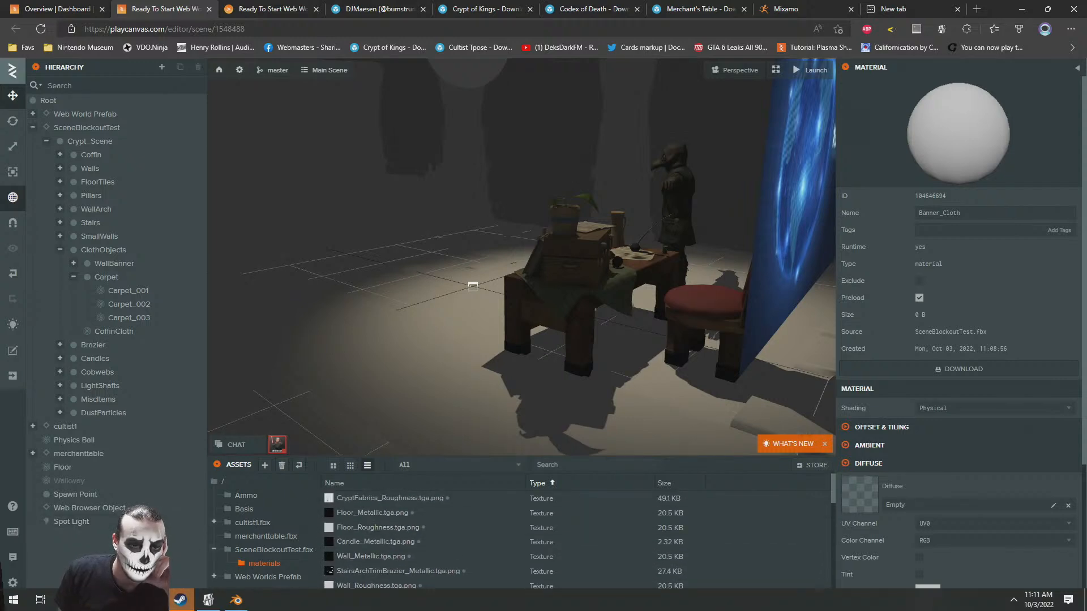
pyautogui.click(124, 599)
pyautogui.click(81, 552)
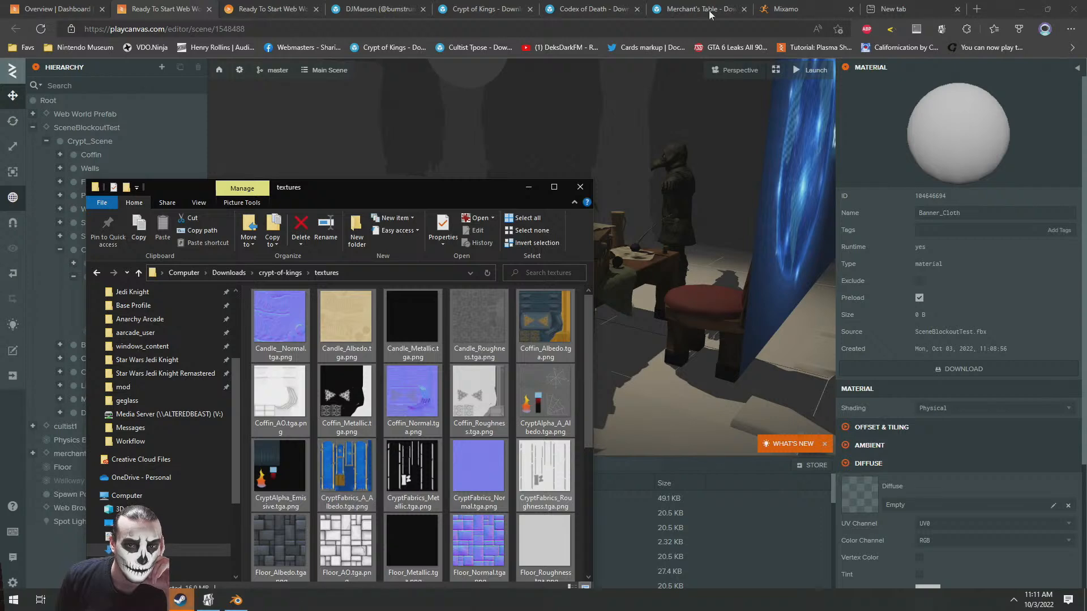
pyautogui.click(997, 6)
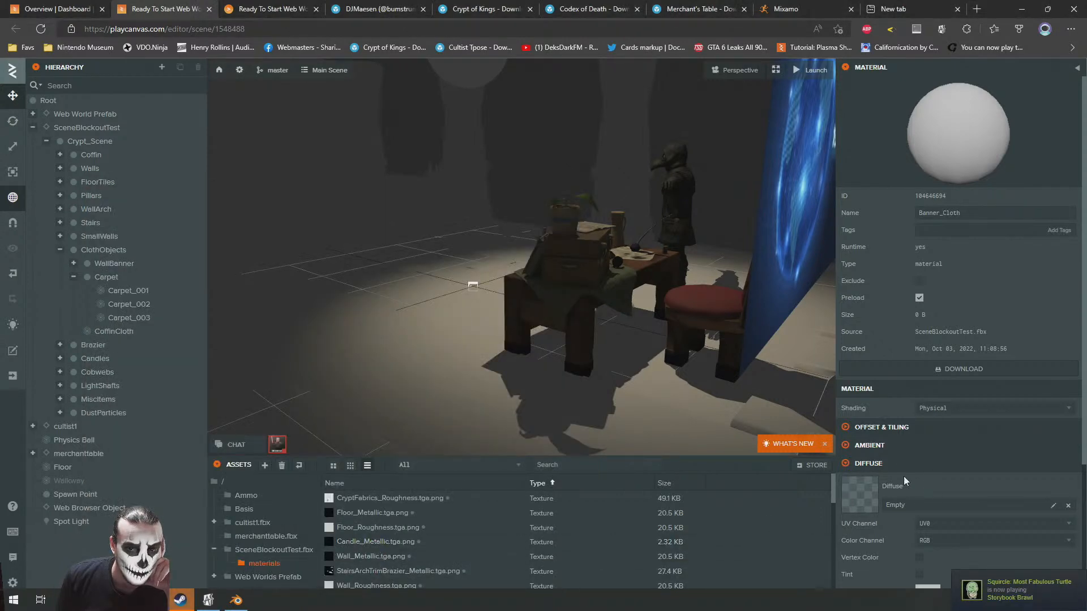
# Assign CryptFabrics_A_Albedo.tga.png as the diffuse texture of the Banner_Cloth material
pyautogui.scroll(-8, 398, 541)
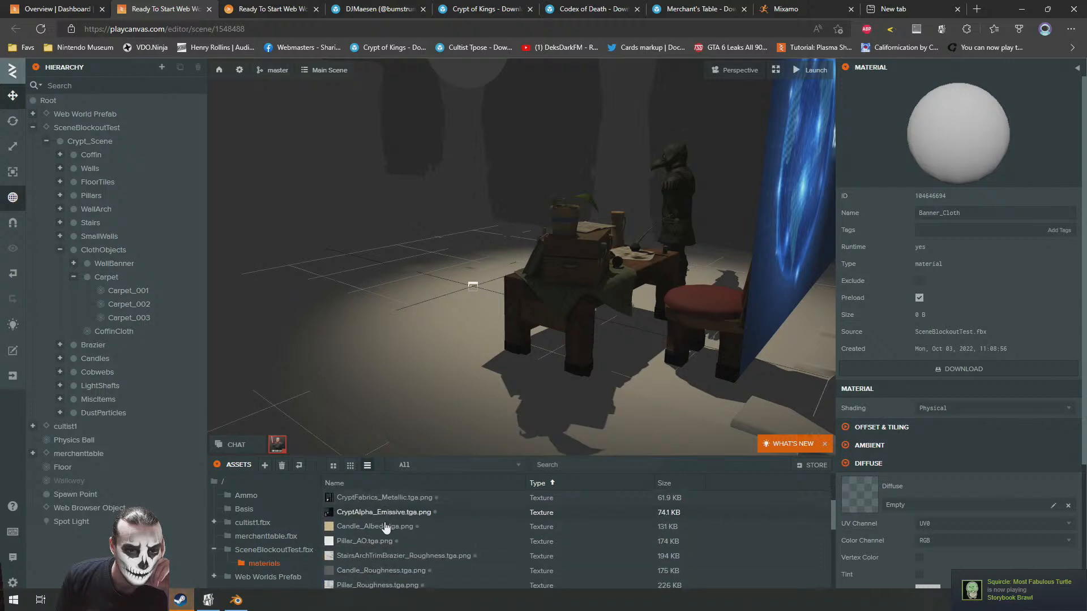
pyautogui.scroll(-10, 394, 526)
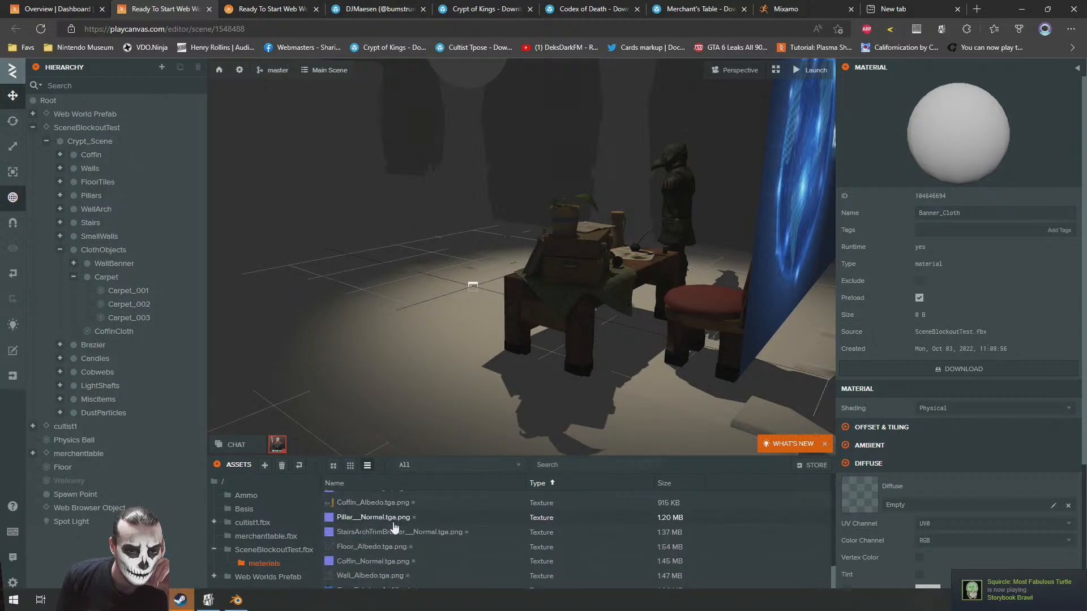
pyautogui.moveTo(357, 590); pyautogui.dragTo(886, 497)
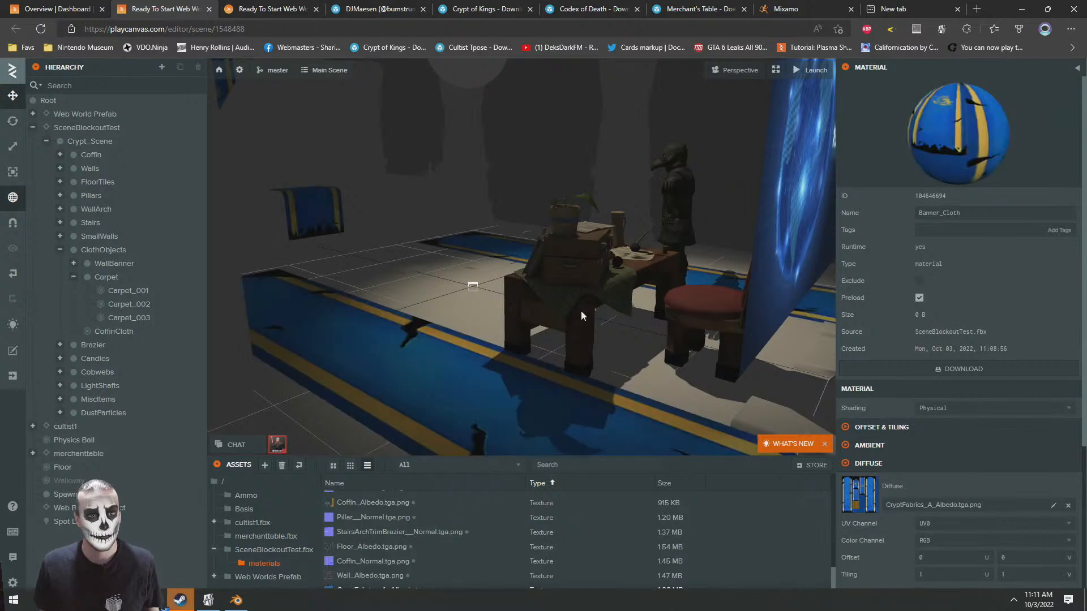
# Assign CryptFabrics_A_Albedo.tga.png as the Banner_Cloth material's opacity texture and set its opacity color channel to A
pyautogui.press('w')
pyautogui.moveTo(477, 287)
pyautogui.mouseDown(button='right')
pyautogui.moveTo(549, 274)
pyautogui.moveTo(528, 293)
pyautogui.moveTo(477, 279)
pyautogui.mouseUp(button='right')
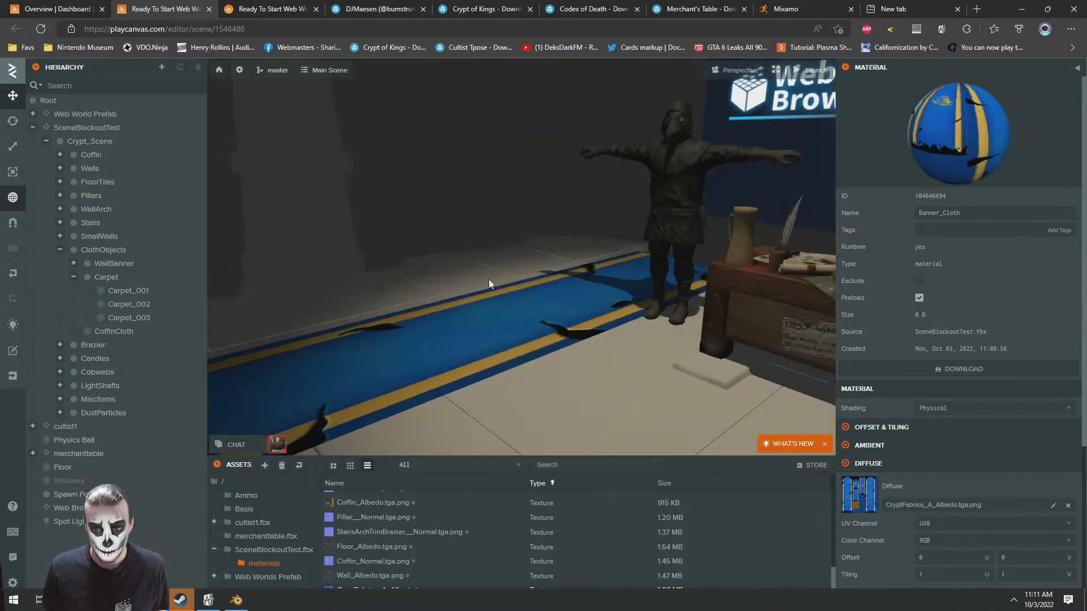
pyautogui.scroll(-4, 883, 408)
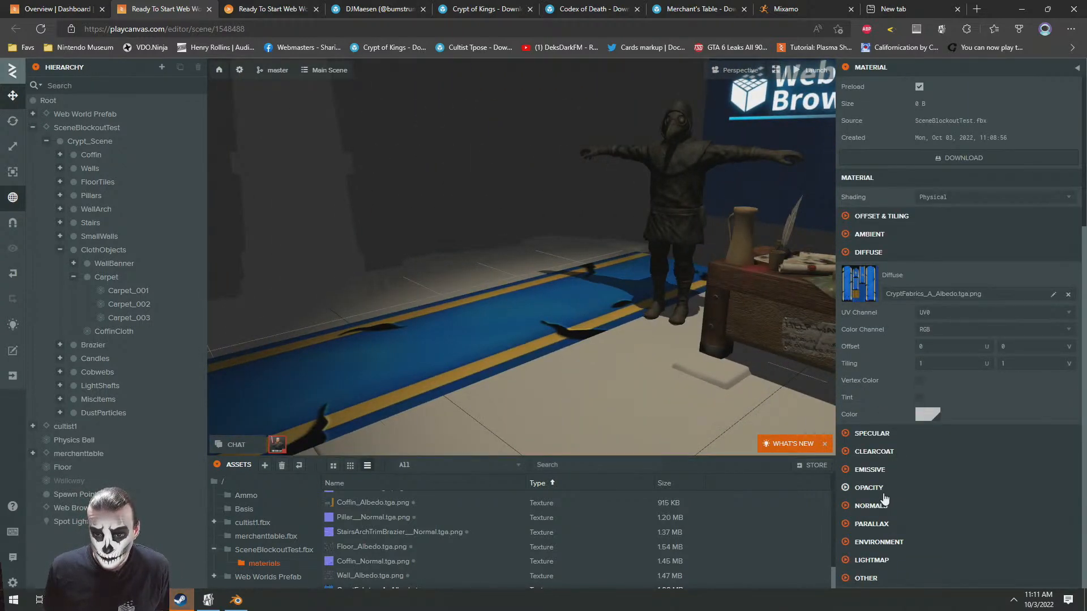
pyautogui.click(868, 488)
pyautogui.scroll(-2, 883, 493)
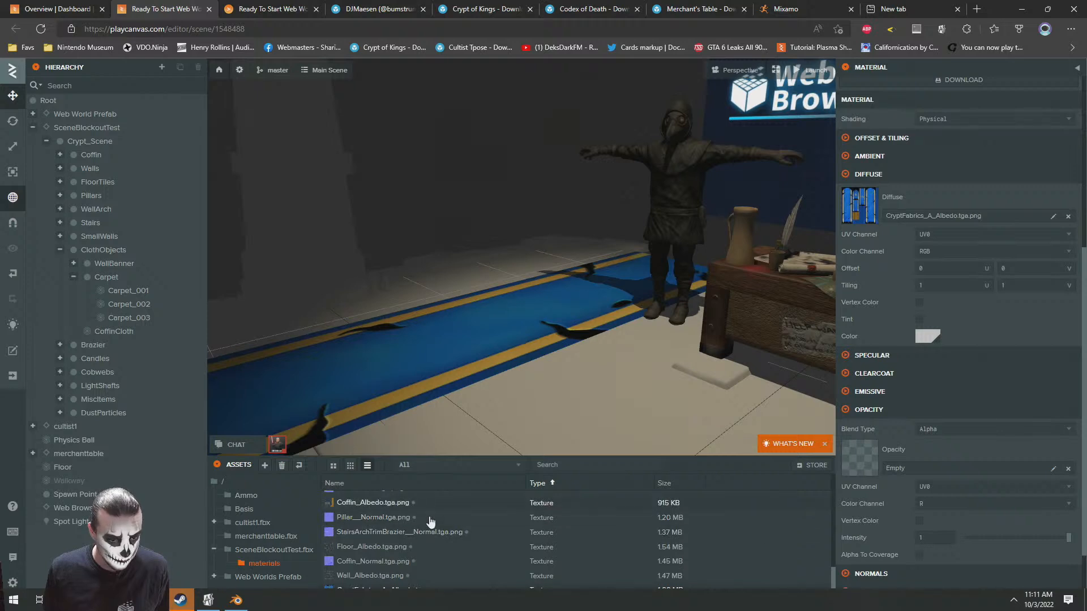
pyautogui.moveTo(371, 589); pyautogui.dragTo(905, 453)
pyautogui.click(931, 505)
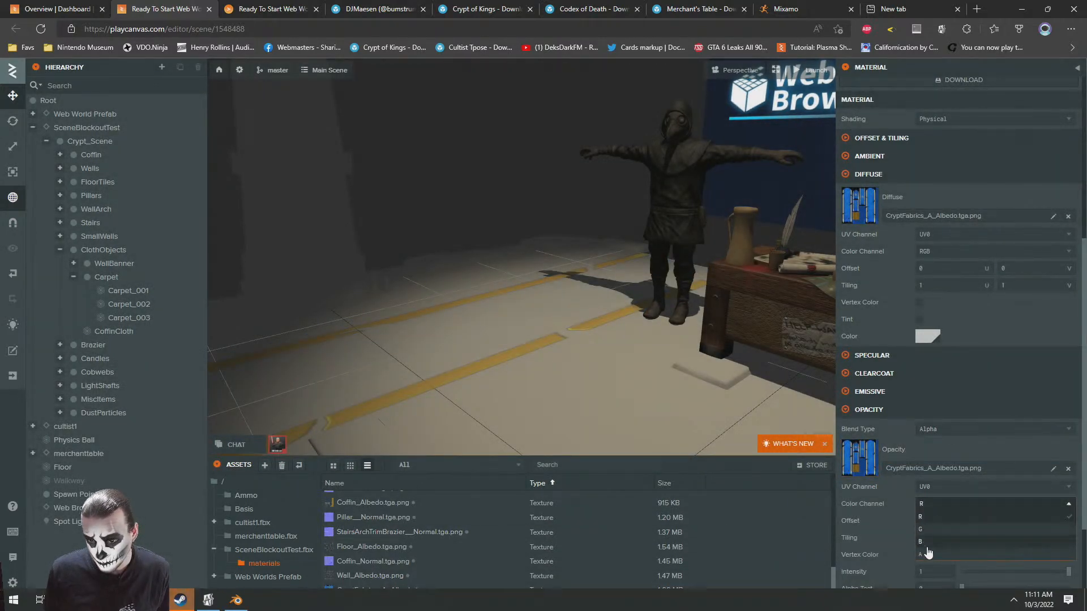
pyautogui.click(923, 557)
# Examine the carpet's torn edges up close and raise the Banner_Cloth opacity's alpha test to about 0.059
pyautogui.scroll(3, 447, 278)
pyautogui.moveTo(479, 269); pyautogui.dragTo(723, 242)
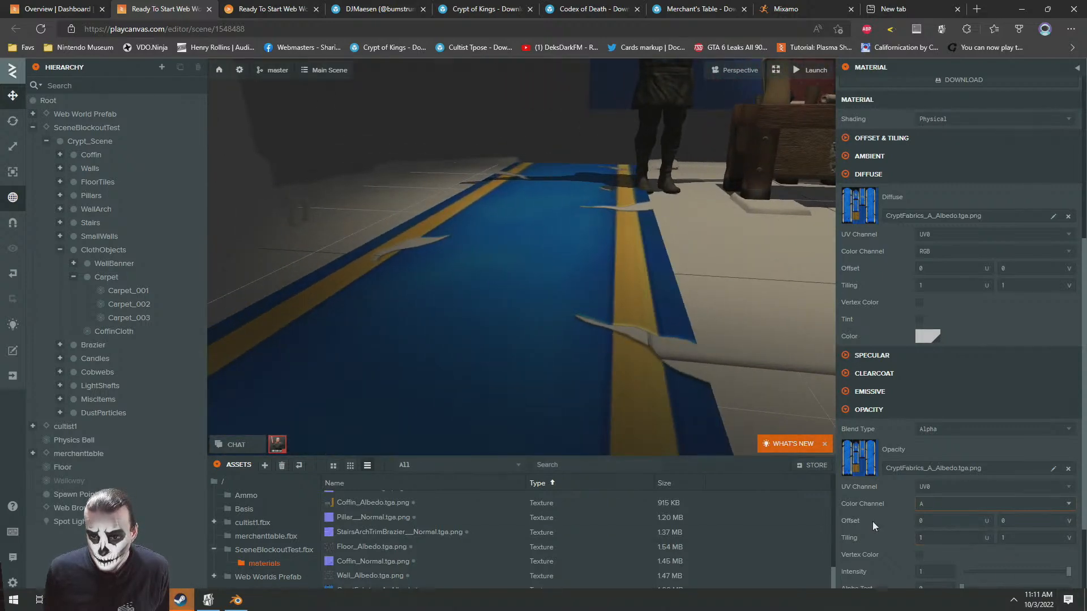
pyautogui.scroll(-2, 964, 552)
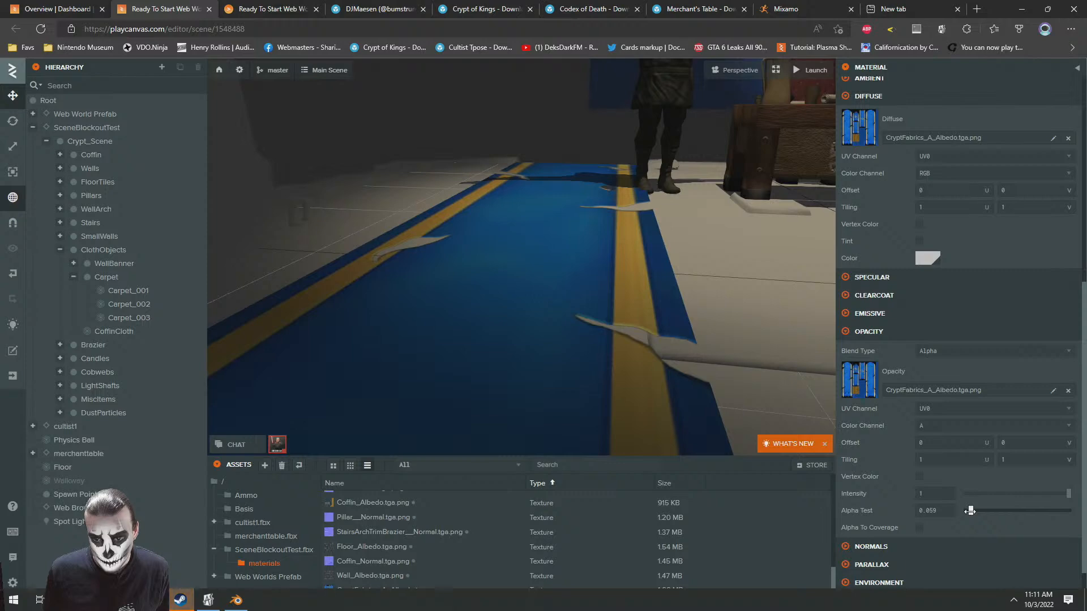
pyautogui.moveTo(572, 334); pyautogui.dragTo(565, 374)
# Open the Floor_Tiles material of the Floor_003 piece with its diffuse settings and display the materials asset folder
pyautogui.scroll(-3, 583, 323)
pyautogui.click(501, 381)
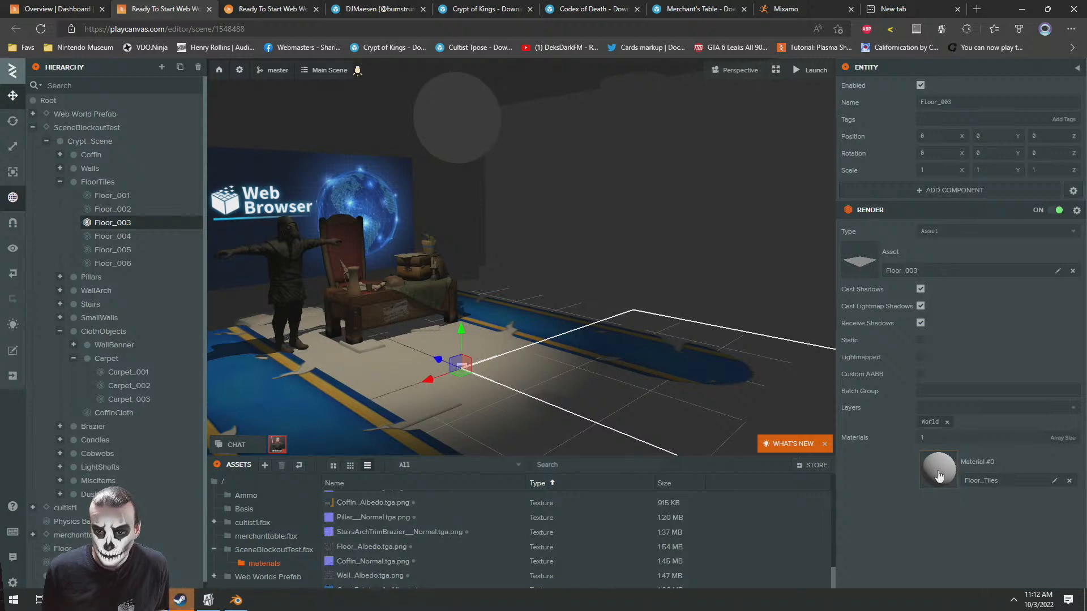
pyautogui.click(938, 473)
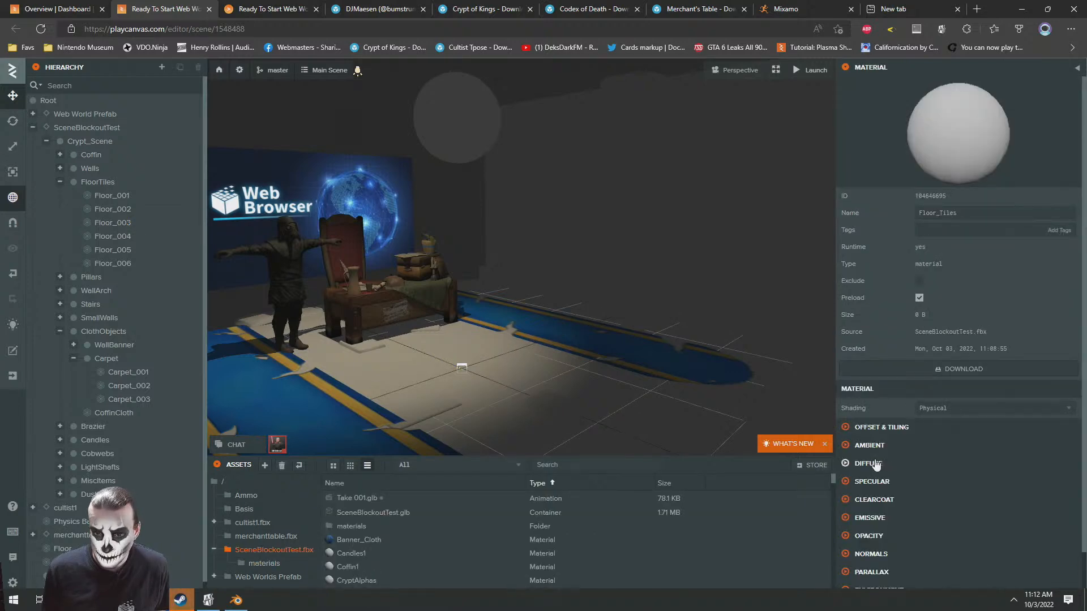
pyautogui.click(875, 465)
pyautogui.click(264, 564)
# Look up the floor's albedo image in the crypt-of-kings source textures folder and return to the scene editor
pyautogui.hotkey('alt', 'Tab')
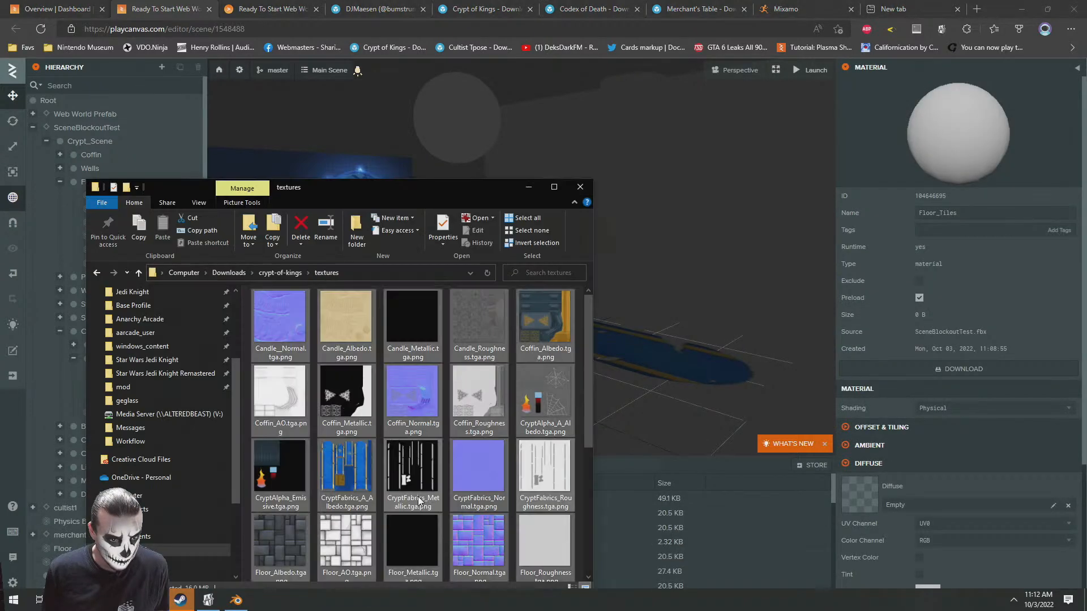
pyautogui.scroll(-1, 368, 430)
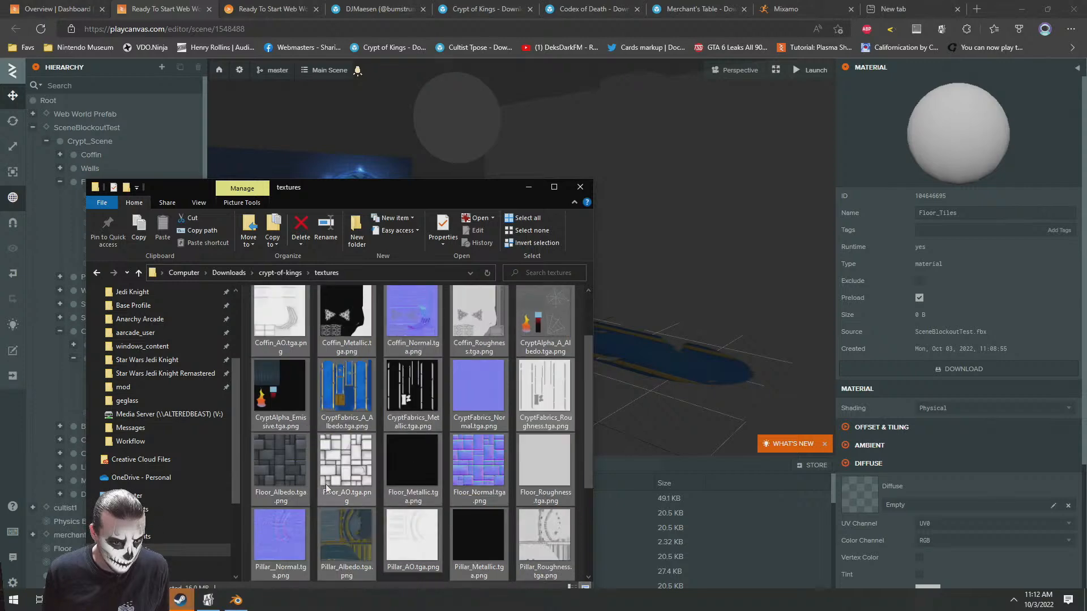
pyautogui.moveTo(283, 470)
pyautogui.mouseDown()
pyautogui.moveTo(543, 430)
pyautogui.moveTo(868, 487)
pyautogui.moveTo(367, 459)
pyautogui.moveTo(276, 470)
pyautogui.mouseUp()
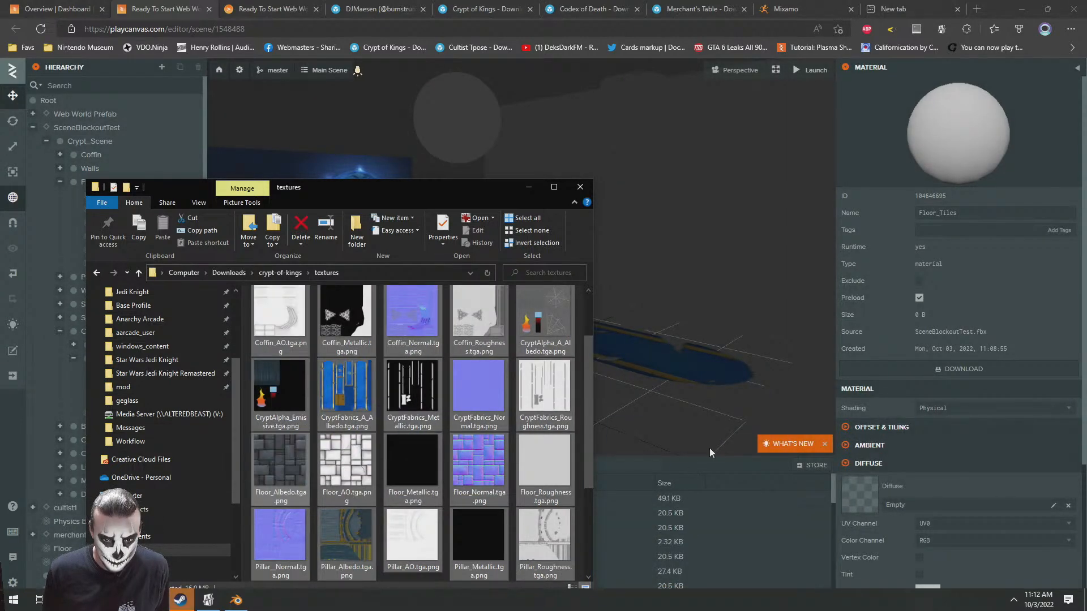
pyautogui.click(985, 5)
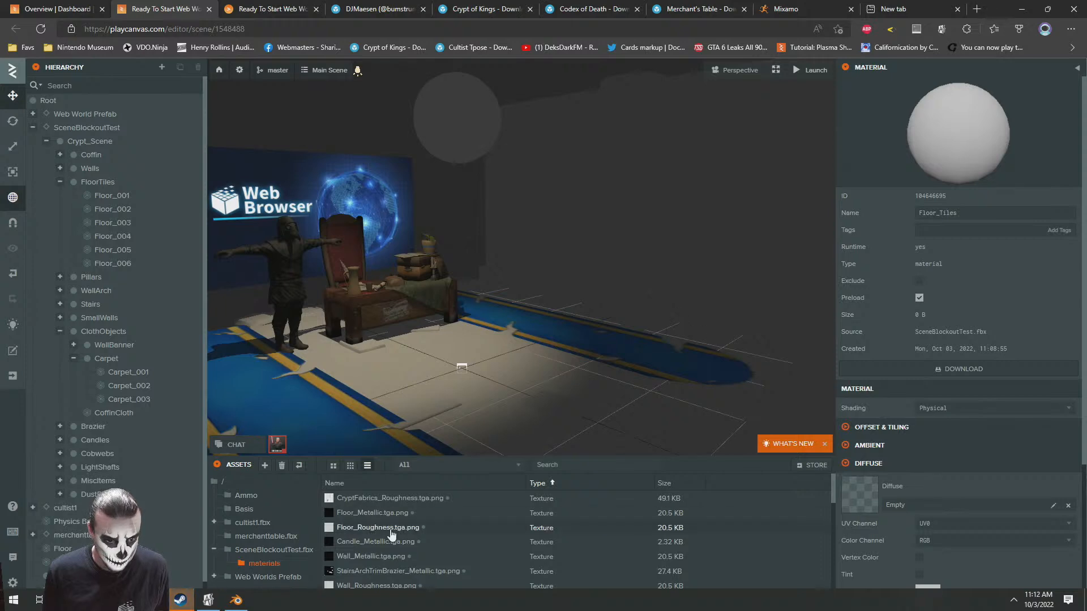
# Sort the materials folder's textures by name and locate the Floor textures in the list
pyautogui.scroll(-2, 411, 571)
pyautogui.click(444, 484)
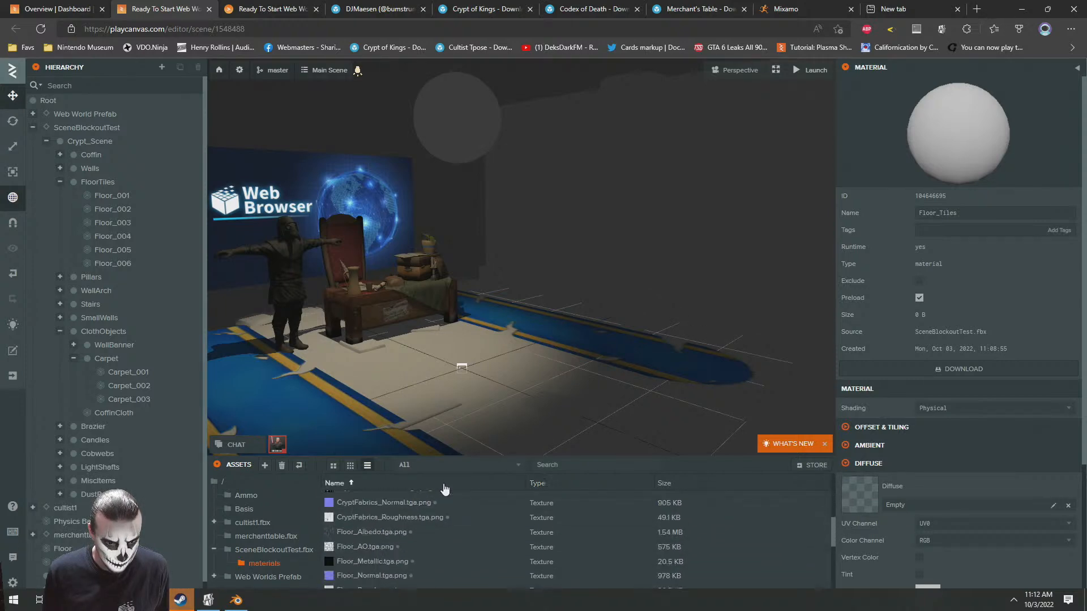
pyautogui.scroll(-3, 413, 526)
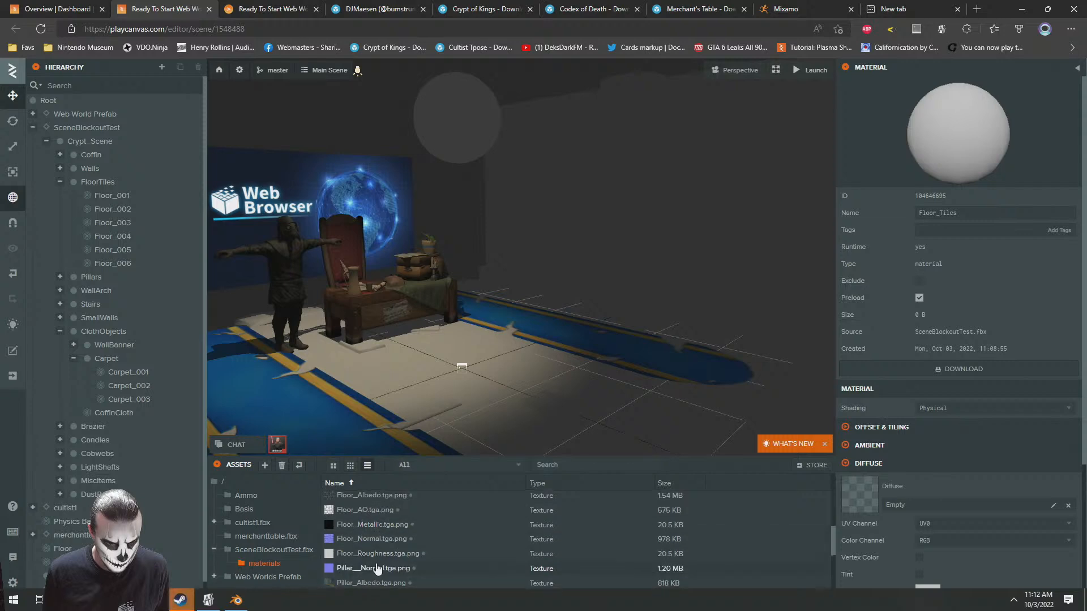
# Assign Floor_Albedo.tga.png as the diffuse map and Floor_Normal.tga.png as the normal map of the Floor_Tiles material
pyautogui.moveTo(369, 496); pyautogui.dragTo(877, 486)
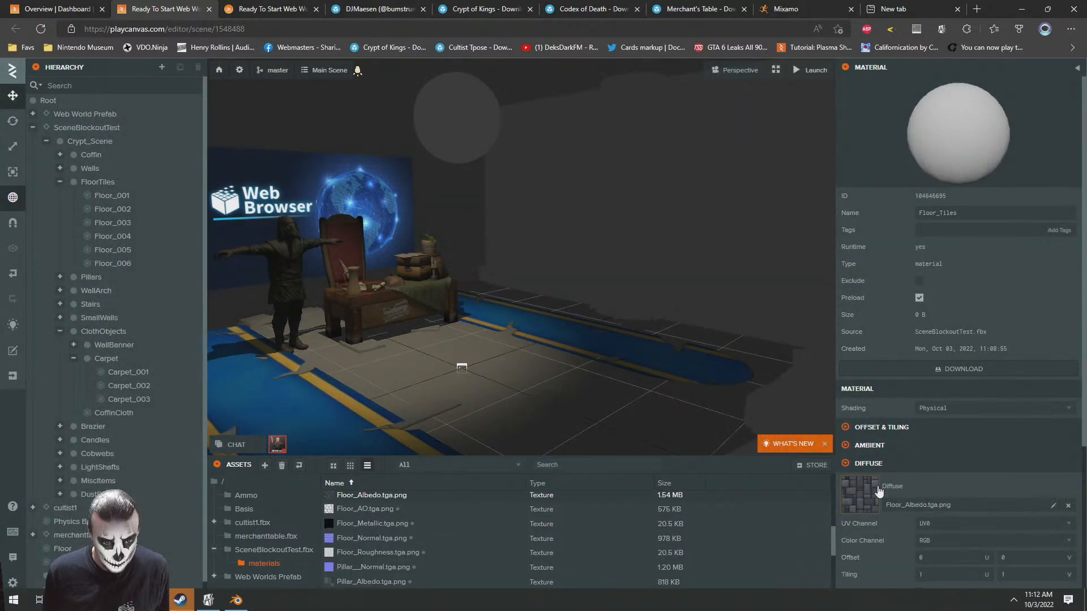
pyautogui.scroll(-1, 890, 369)
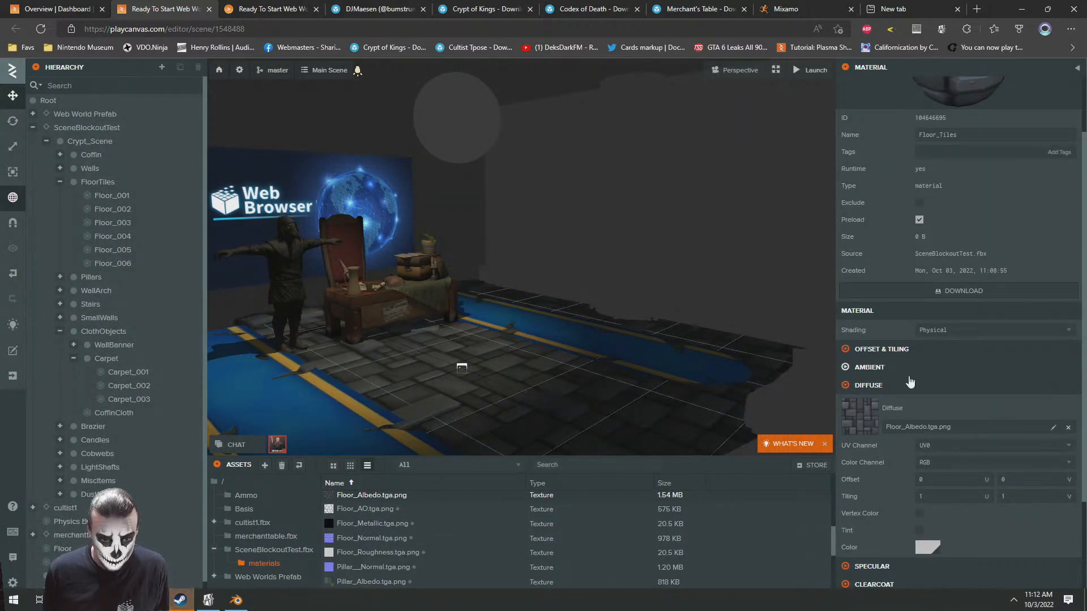
pyautogui.scroll(-2, 886, 368)
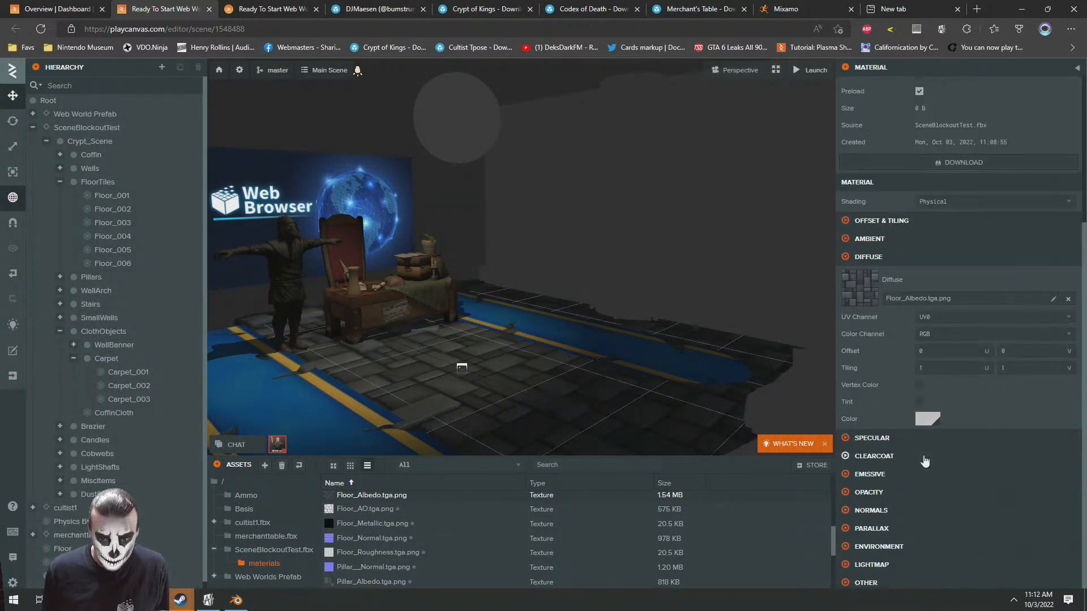
pyautogui.click(871, 506)
pyautogui.scroll(-1, 922, 491)
pyautogui.moveTo(371, 539); pyautogui.dragTo(908, 473)
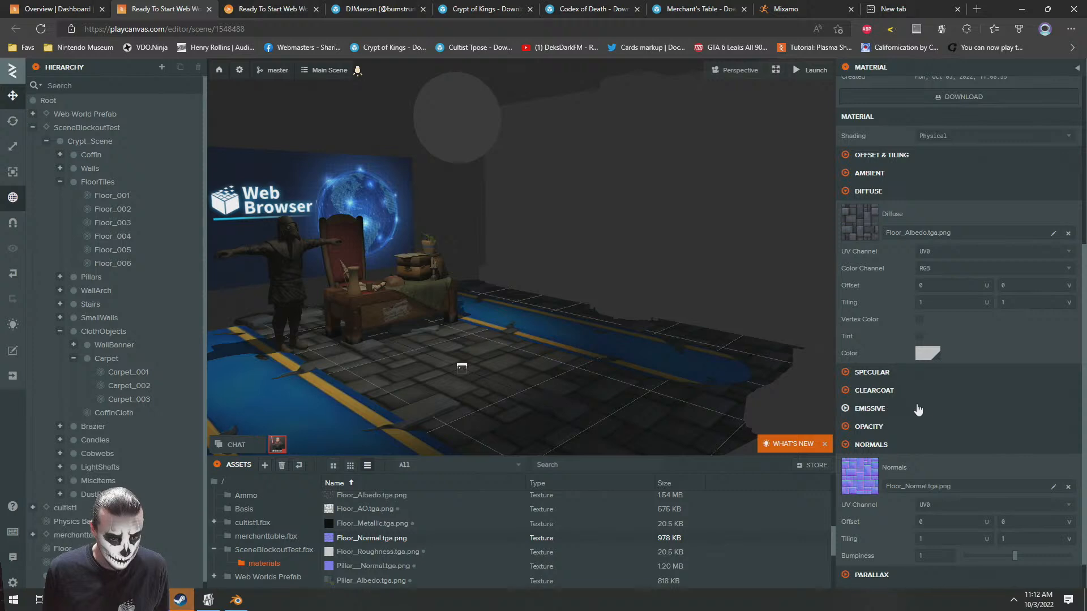
# Assign Floor_AO.tga.png as the Floor_Tiles ambient occlusion map and inspect the stone floor up close around the table
pyautogui.scroll(5, 922, 340)
pyautogui.click(870, 445)
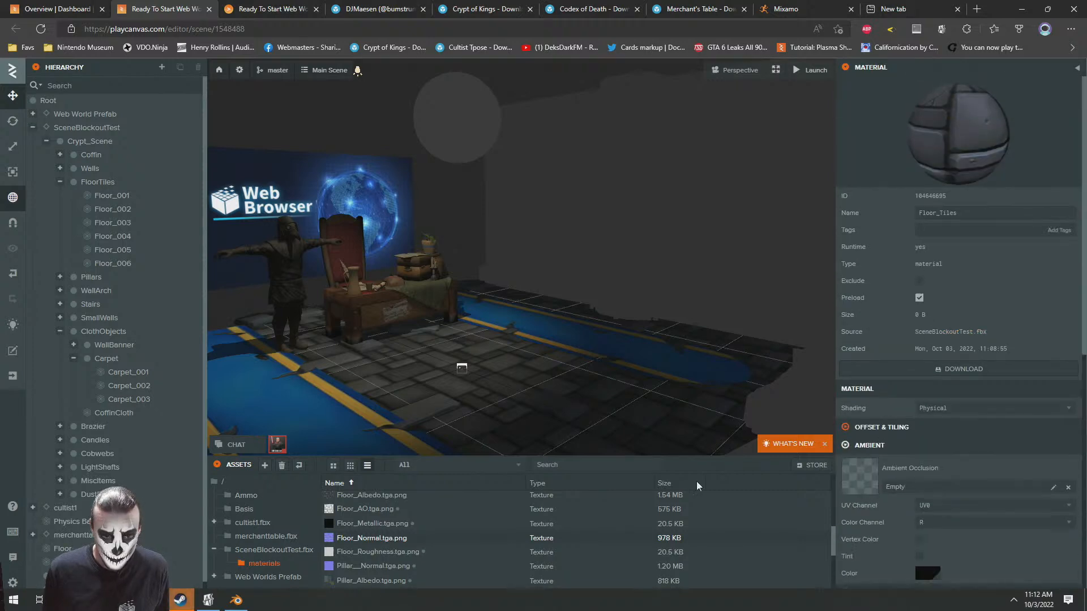
pyautogui.moveTo(360, 510); pyautogui.dragTo(925, 489)
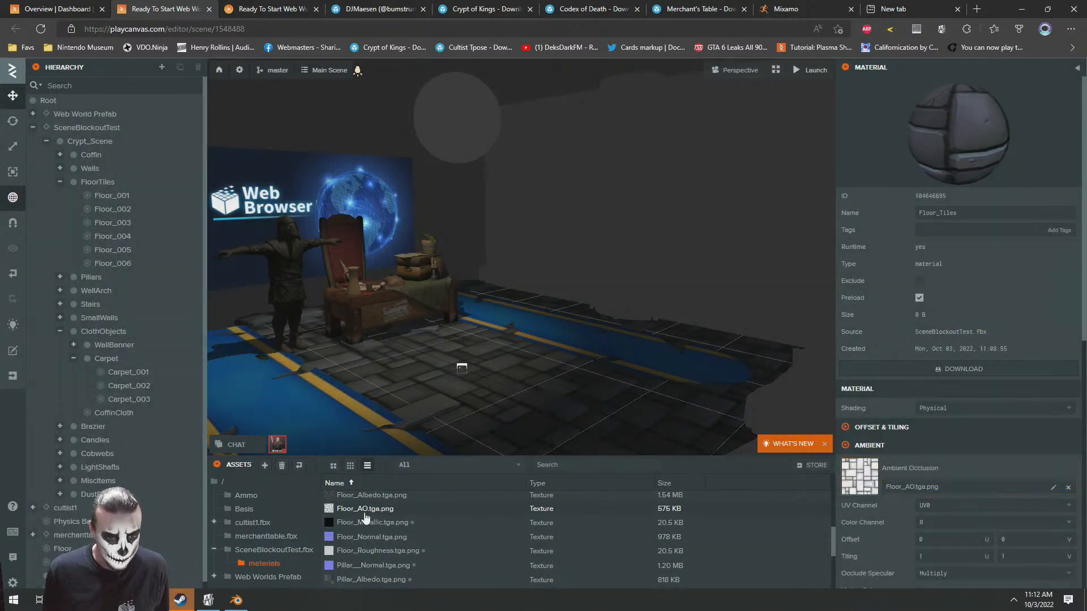
pyautogui.scroll(-4, 911, 468)
pyautogui.scroll(5, 422, 304)
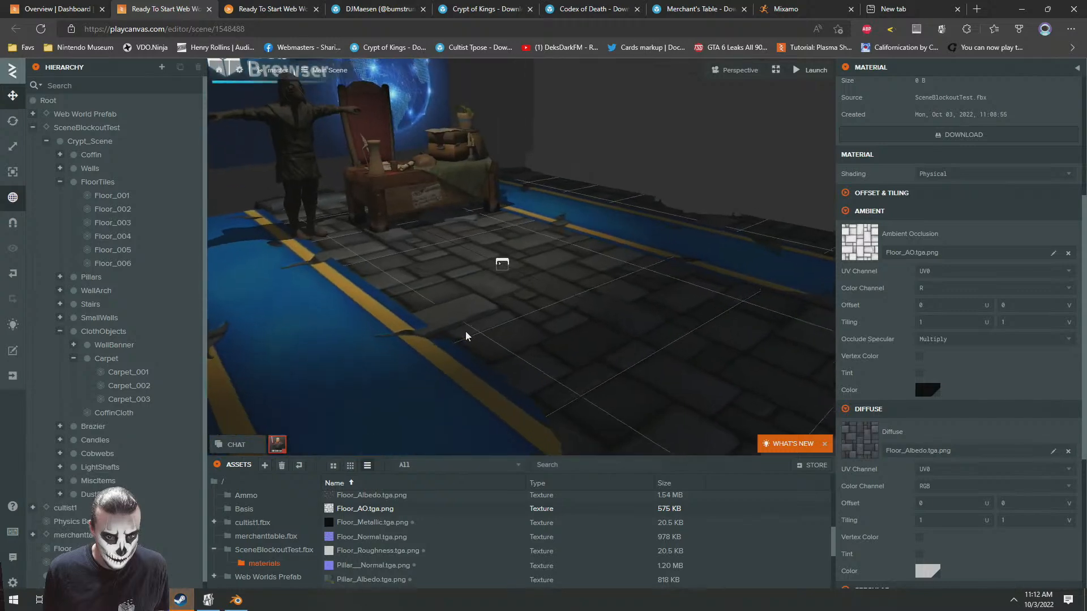
pyautogui.scroll(-6, 422, 300)
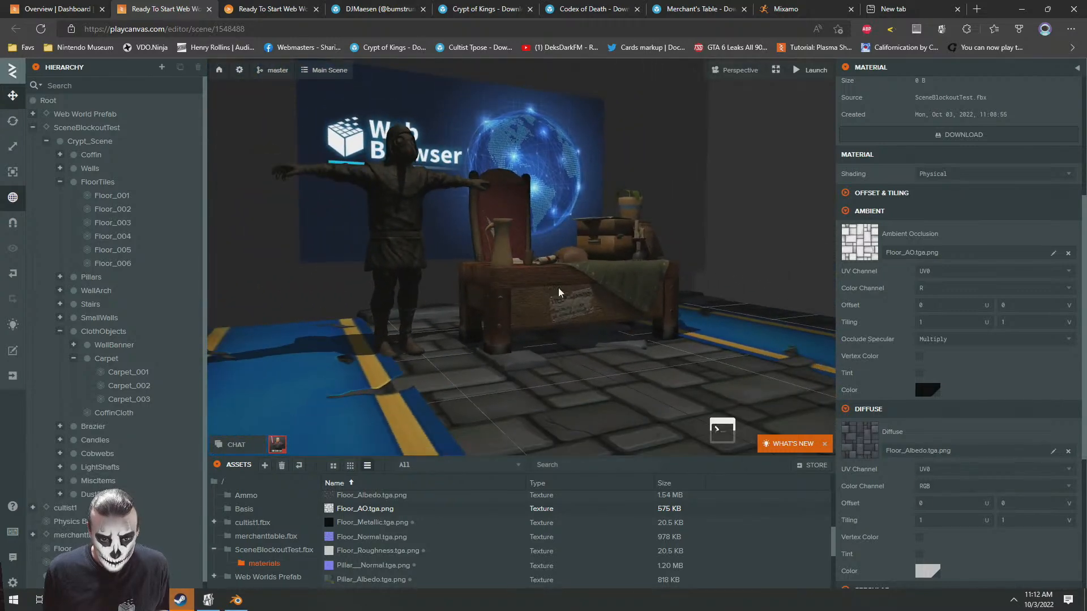
pyautogui.scroll(6, 560, 300)
pyautogui.scroll(2, 558, 308)
pyautogui.scroll(-5, 549, 311)
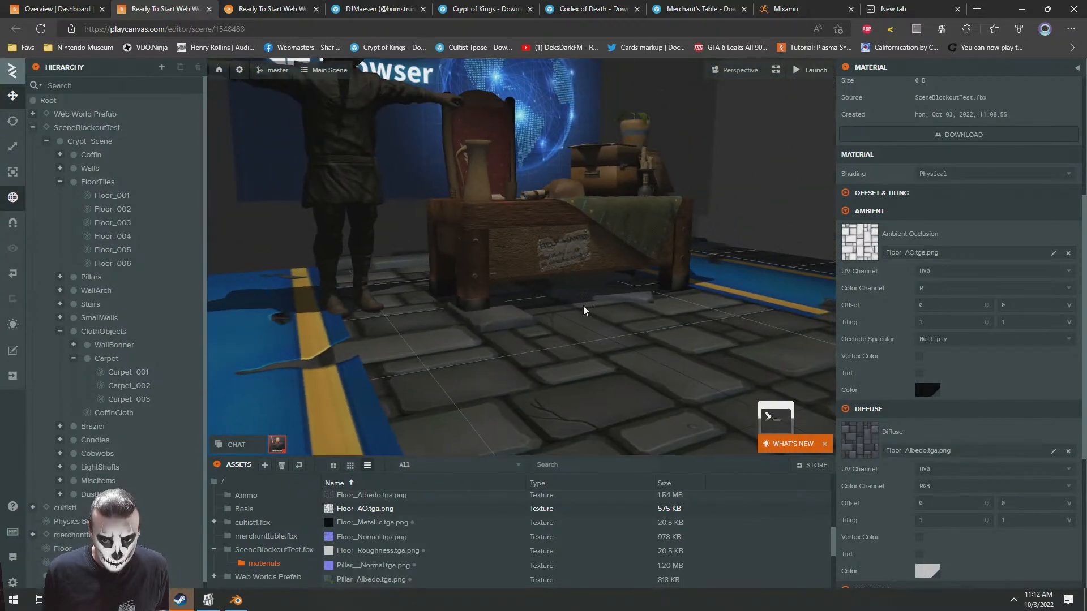
# Display the specular settings of the Floor_Tiles material, including its metalness option and glossiness map
pyautogui.scroll(-5, 929, 470)
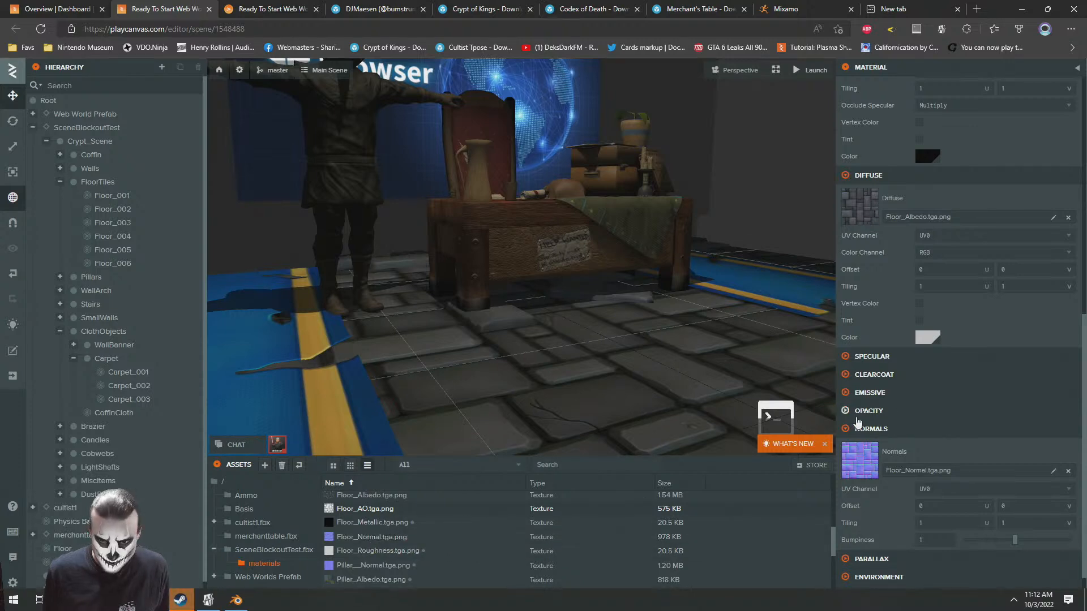
pyautogui.scroll(-1, 878, 417)
pyautogui.scroll(2, 891, 484)
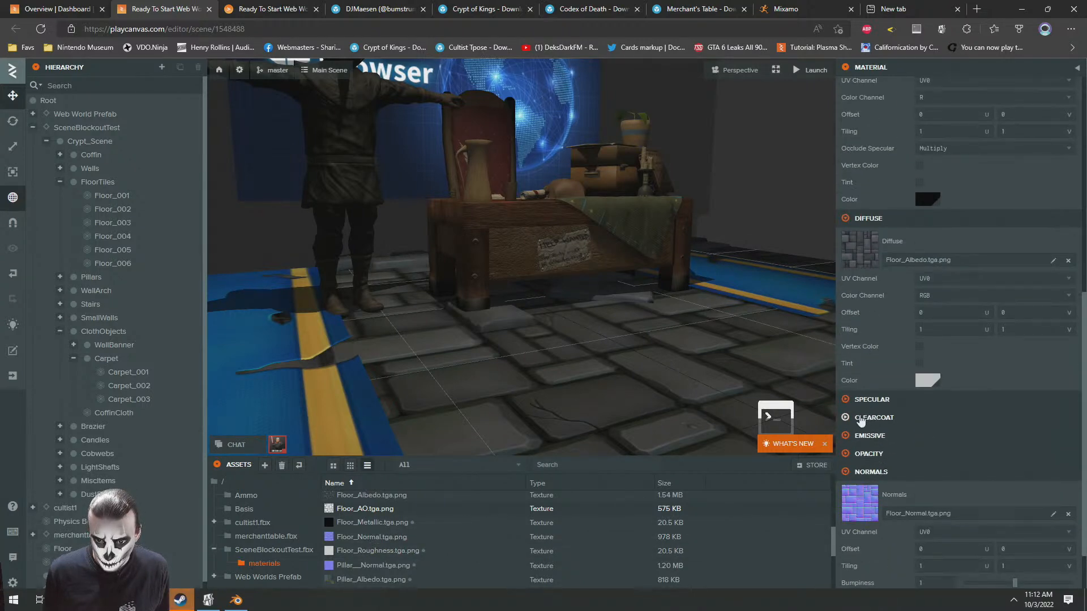
pyautogui.click(856, 401)
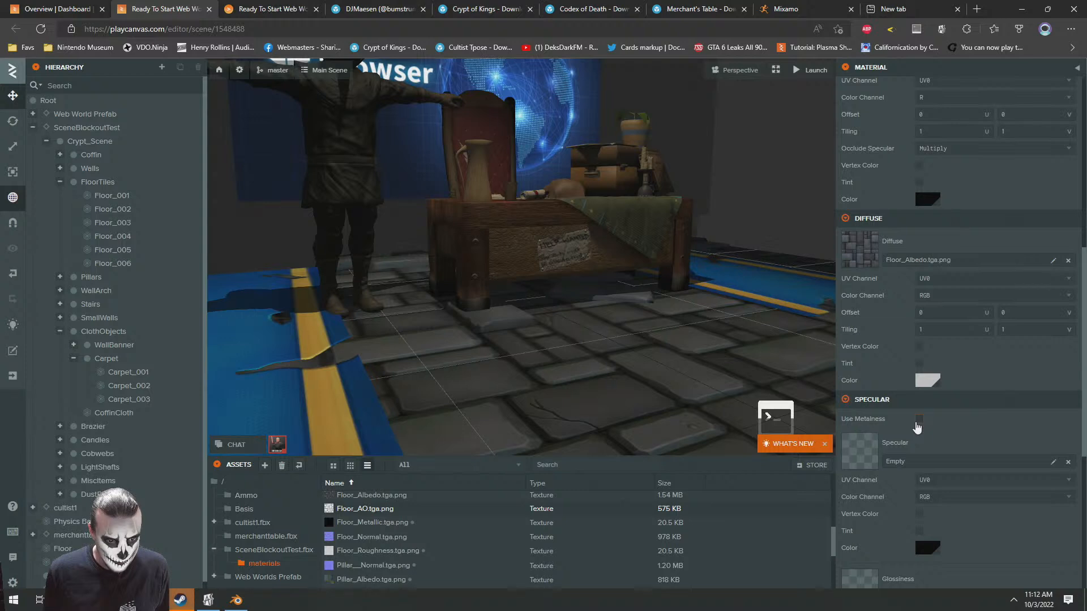
pyautogui.scroll(-3, 916, 427)
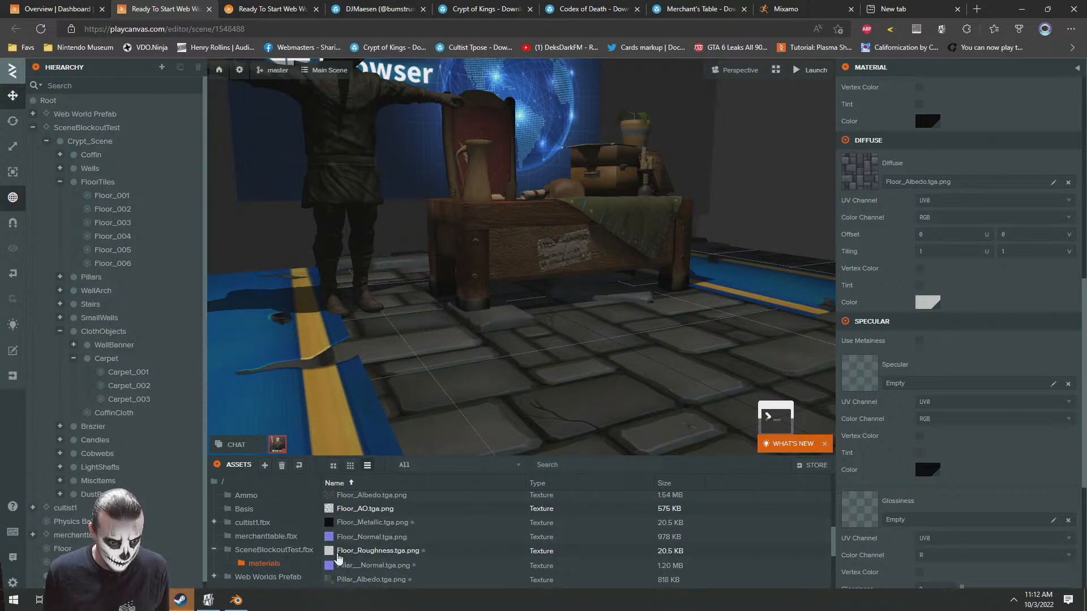
# View the Floor_Roughness and Floor_Metallic images in the source textures folder, and collapse the Floor_Tiles specular settings
pyautogui.hotkey('alt', 'Tab')
pyautogui.scroll(-3, 412, 403)
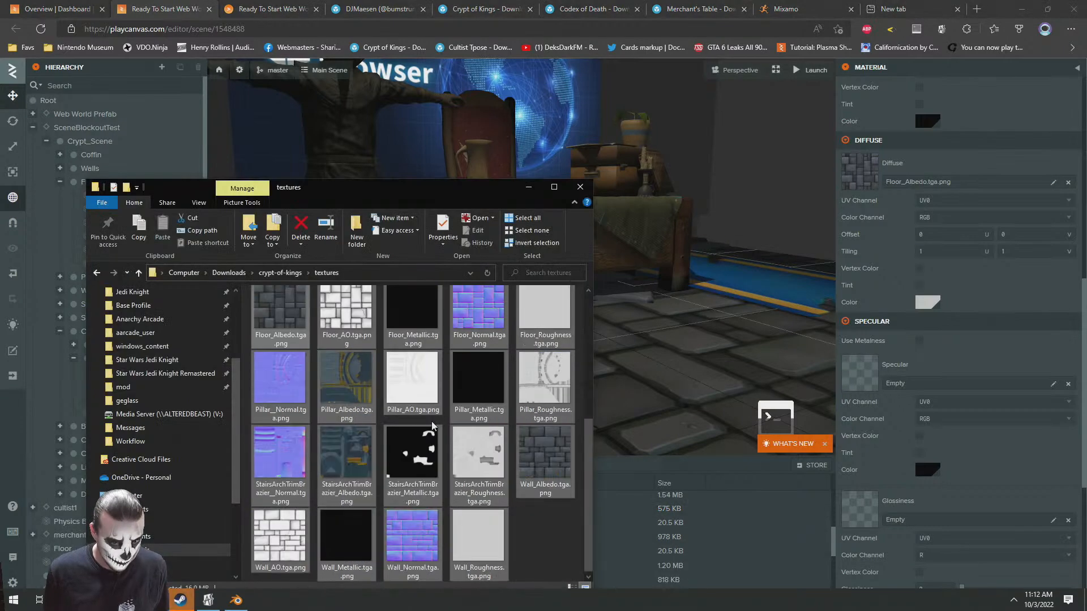
pyautogui.click(476, 494)
pyautogui.scroll(2, 478, 385)
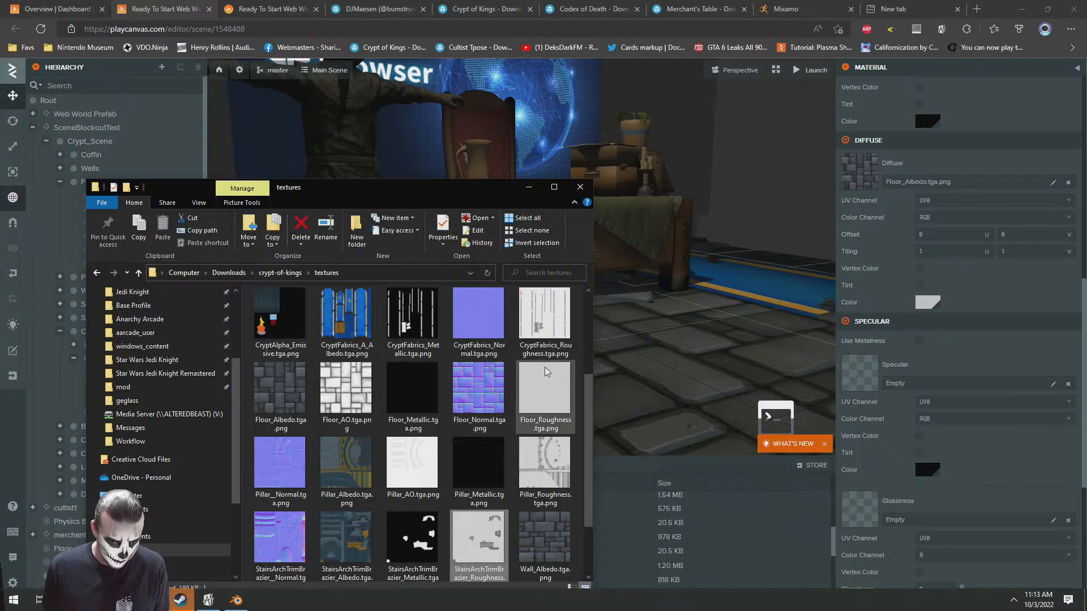
pyautogui.doubleClick(545, 388)
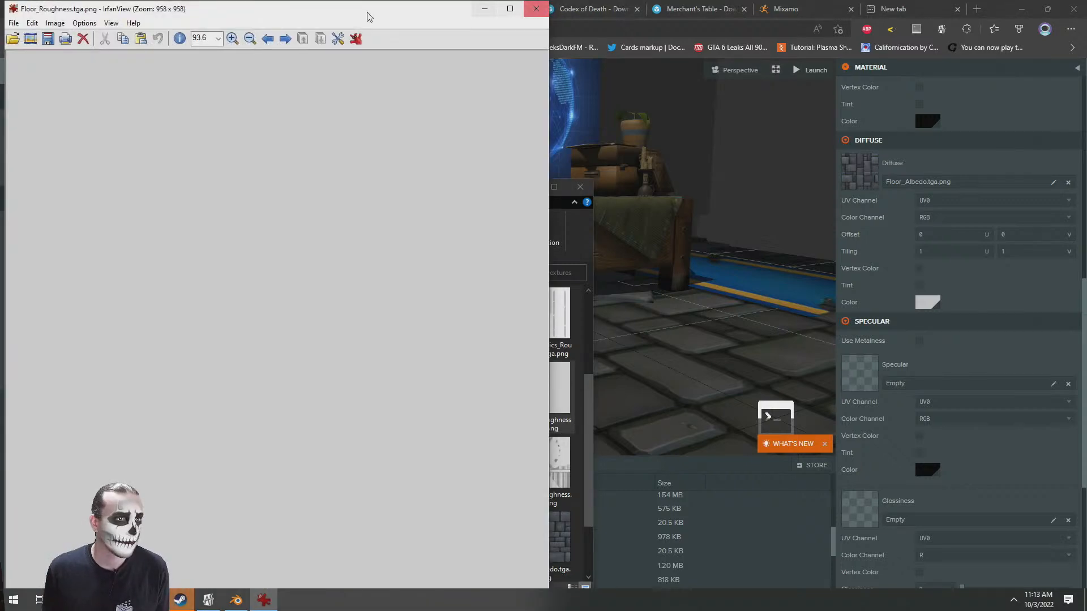
pyautogui.moveTo(344, 6); pyautogui.dragTo(459, 29)
pyautogui.click(650, 32)
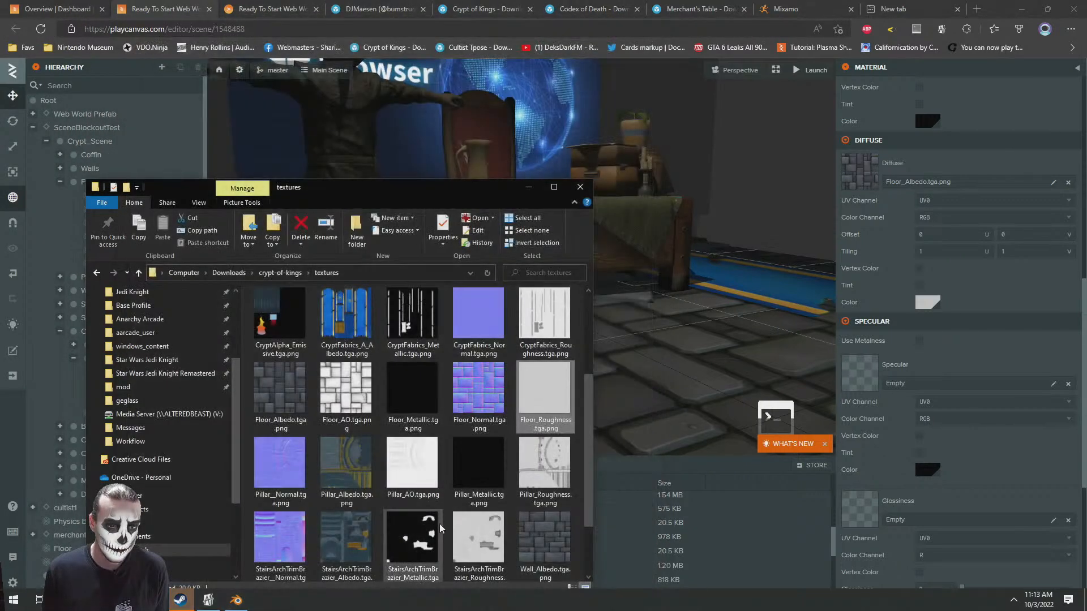
pyautogui.doubleClick(412, 391)
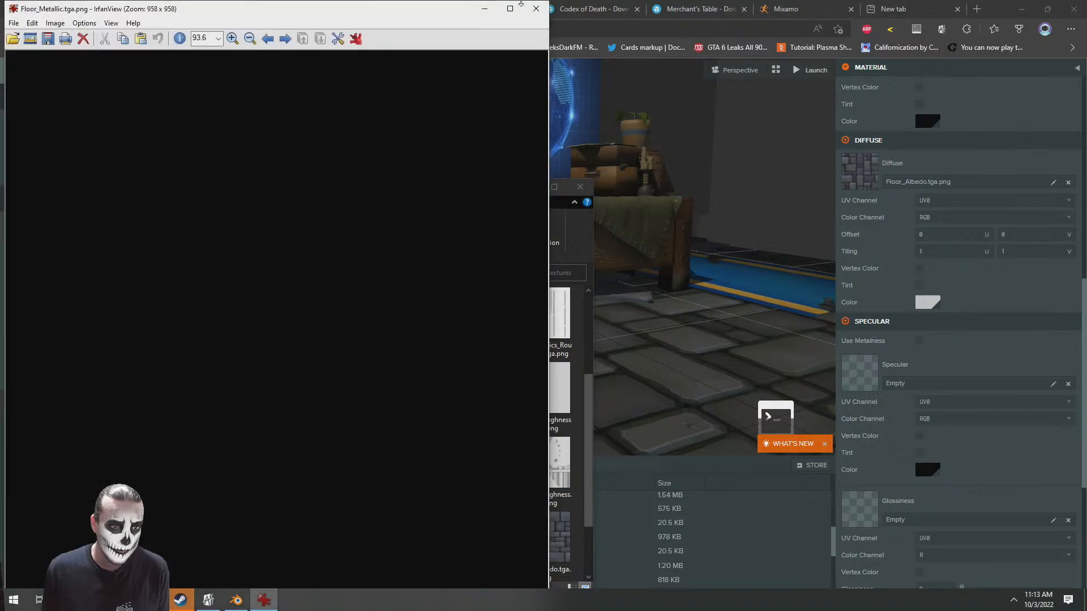
pyautogui.click(536, 9)
pyautogui.click(845, 322)
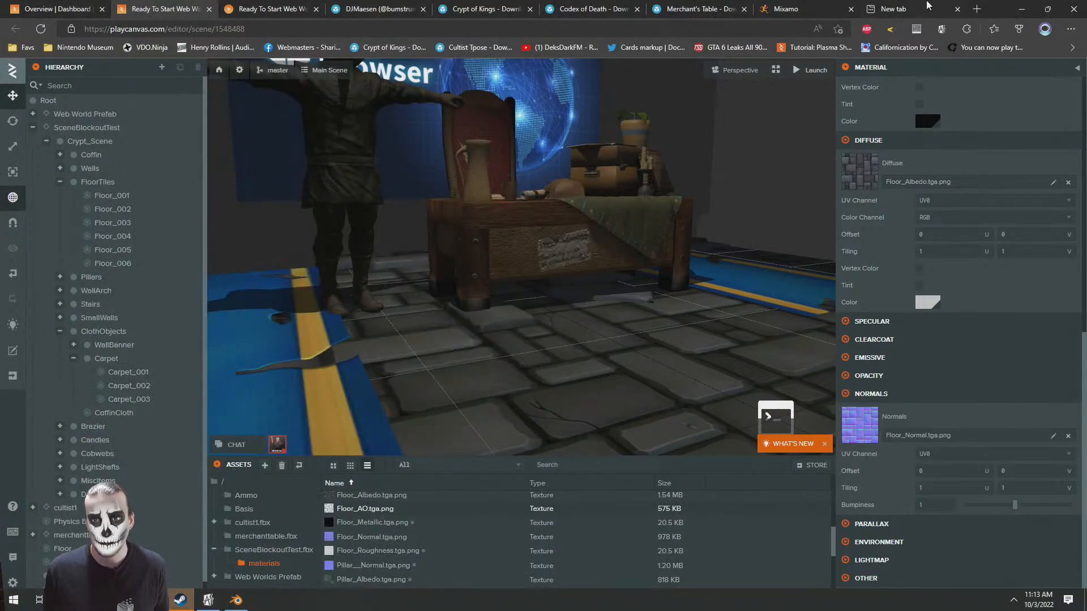
# Delete the Floor_Metallic.tga.png and Floor_Roughness.tga.png textures from the materials folder
pyautogui.click(385, 523)
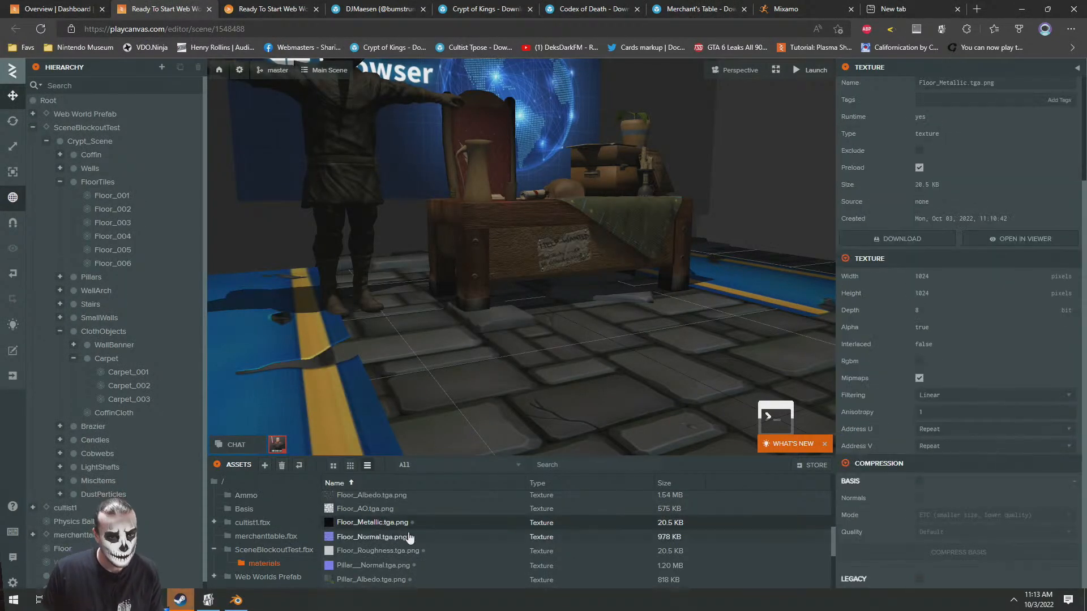
pyautogui.press('Delete')
pyautogui.click(555, 376)
pyautogui.keyDown('ctrl'); pyautogui.click(377, 550); pyautogui.keyUp('ctrl')
pyautogui.press('Delete')
pyautogui.click(625, 375)
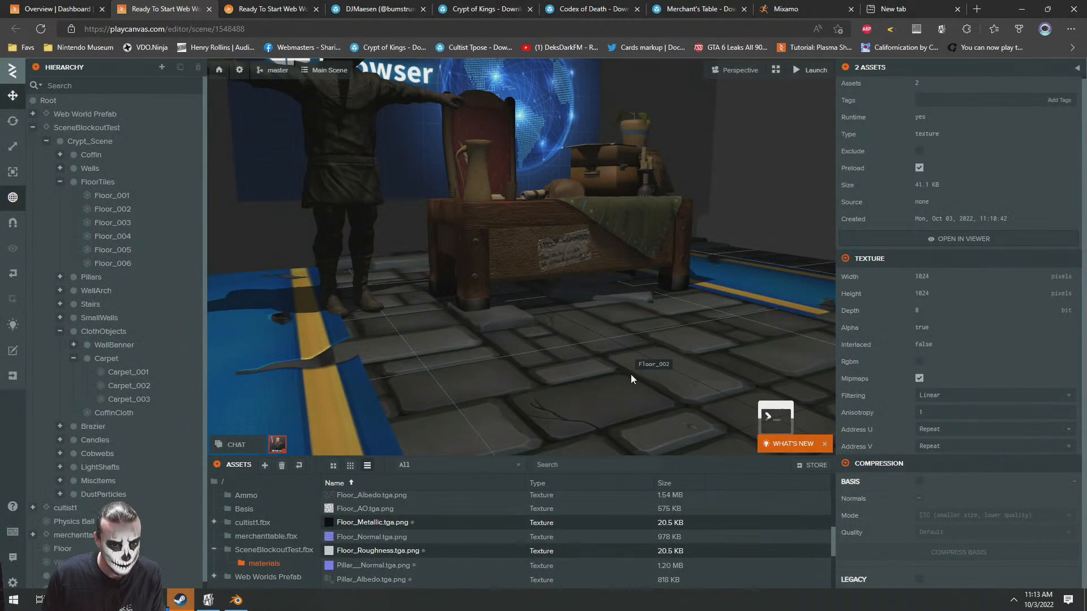
# Select the Wall_002 piece in the crypt and open its Wall_Tiles material
pyautogui.moveTo(464, 325); pyautogui.dragTo(510, 222)
pyautogui.scroll(-5, 457, 348)
pyautogui.moveTo(494, 364); pyautogui.dragTo(350, 331, button='right')
pyautogui.moveTo(555, 271); pyautogui.dragTo(460, 362)
pyautogui.moveTo(460, 362); pyautogui.dragTo(431, 363, button='right')
pyautogui.moveTo(492, 253); pyautogui.dragTo(467, 254, button='right')
pyautogui.click(483, 240)
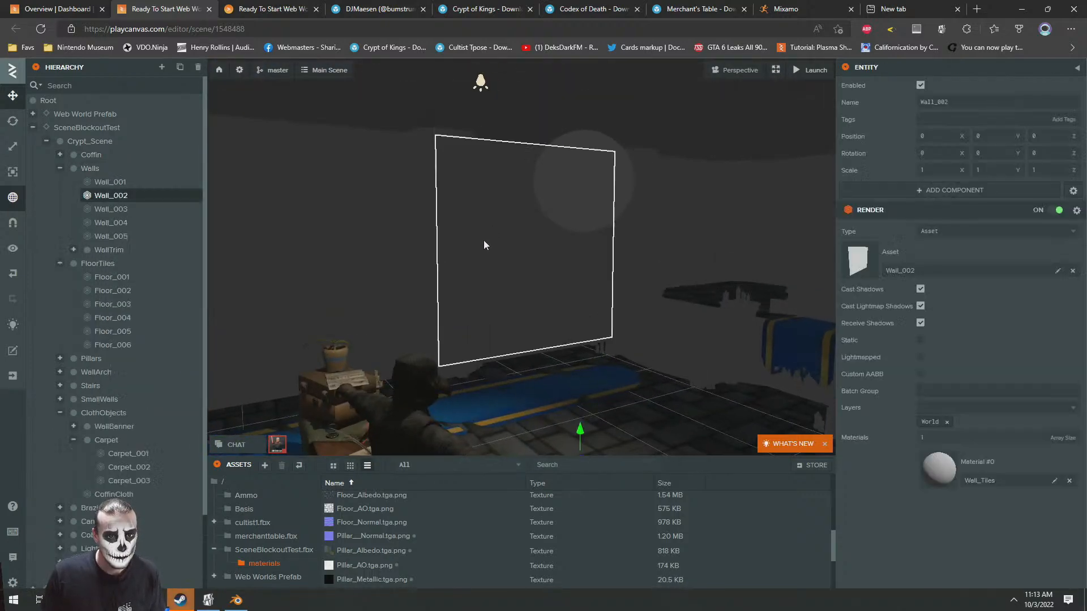
pyautogui.click(943, 478)
# Assign Wall_Albedo.tga.png from the materials folder as the diffuse map of the Wall_Tiles material
pyautogui.scroll(-2, 887, 450)
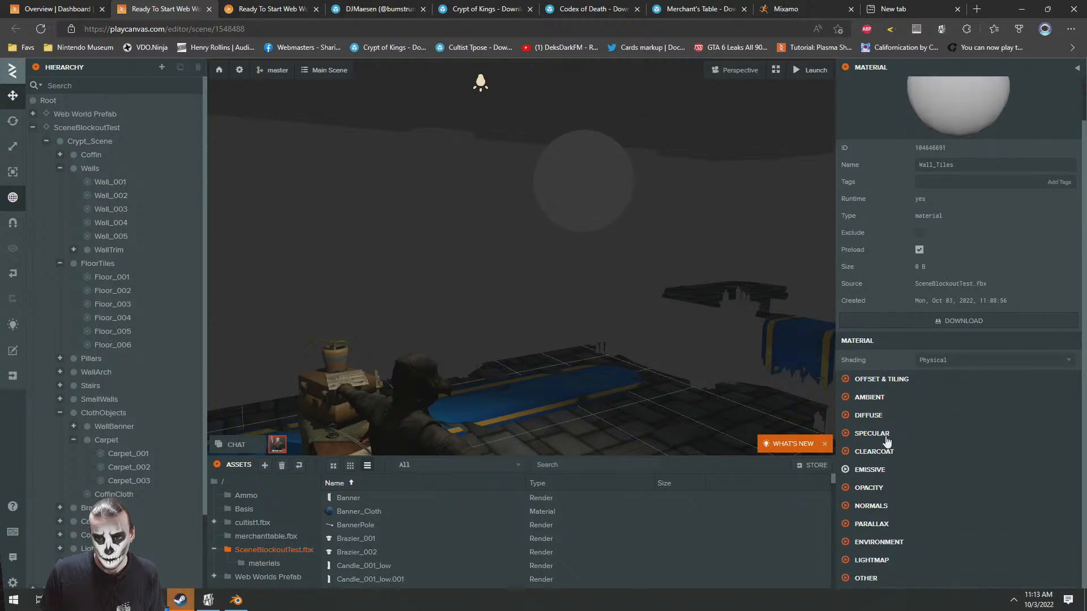
pyautogui.click(862, 417)
pyautogui.click(270, 567)
pyautogui.scroll(-8, 442, 552)
pyautogui.scroll(-3, 456, 542)
pyautogui.moveTo(370, 530); pyautogui.dragTo(987, 455)
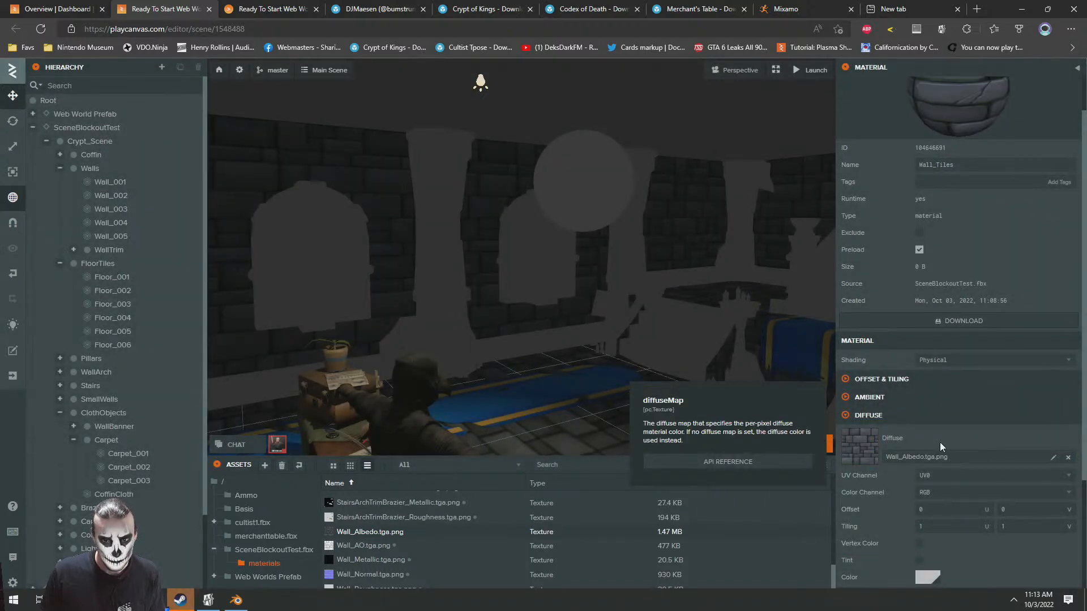
# Assign Wall_Normal.tga.png as the normal map and Wall_AO.tga.png as the ambient occlusion map of Wall_Tiles
pyautogui.scroll(-3, 939, 442)
pyautogui.click(870, 506)
pyautogui.moveTo(370, 574); pyautogui.dragTo(861, 553)
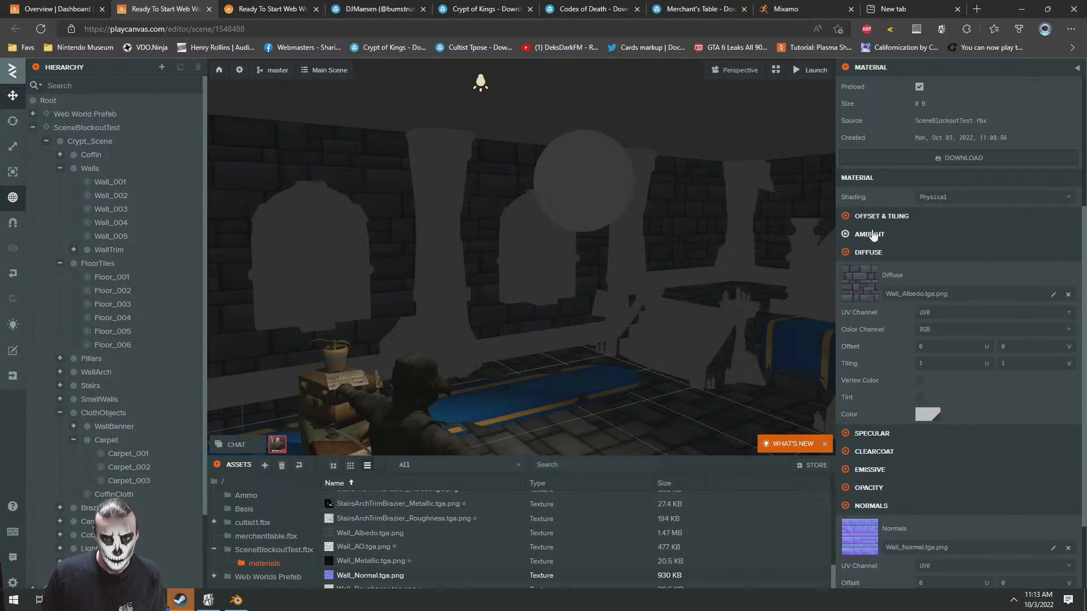
pyautogui.click(872, 234)
pyautogui.moveTo(356, 547); pyautogui.dragTo(917, 266)
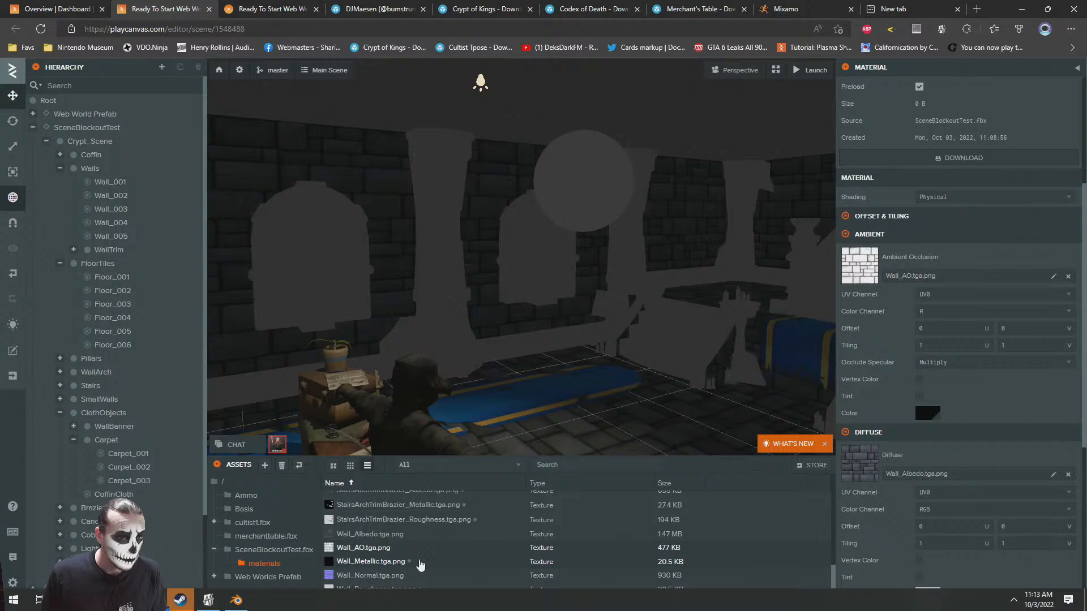
# Delete the Wall_Roughness.tga.png and Wall_Metallic.tga.png textures from the materials folder
pyautogui.click(400, 588)
pyautogui.keyDown('ctrl'); pyautogui.click(373, 561); pyautogui.keyUp('ctrl')
pyautogui.press('Delete')
pyautogui.click(622, 379)
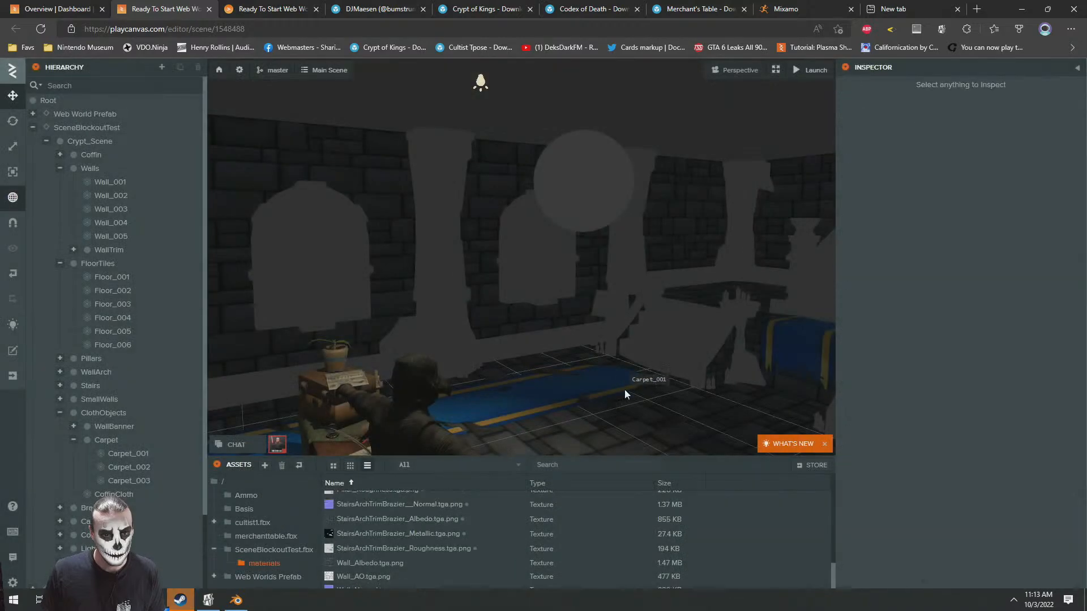
# Open the StairsArchTrimBrazier material of the WallArch_001 piece and show its diffuse settings
pyautogui.click(361, 260)
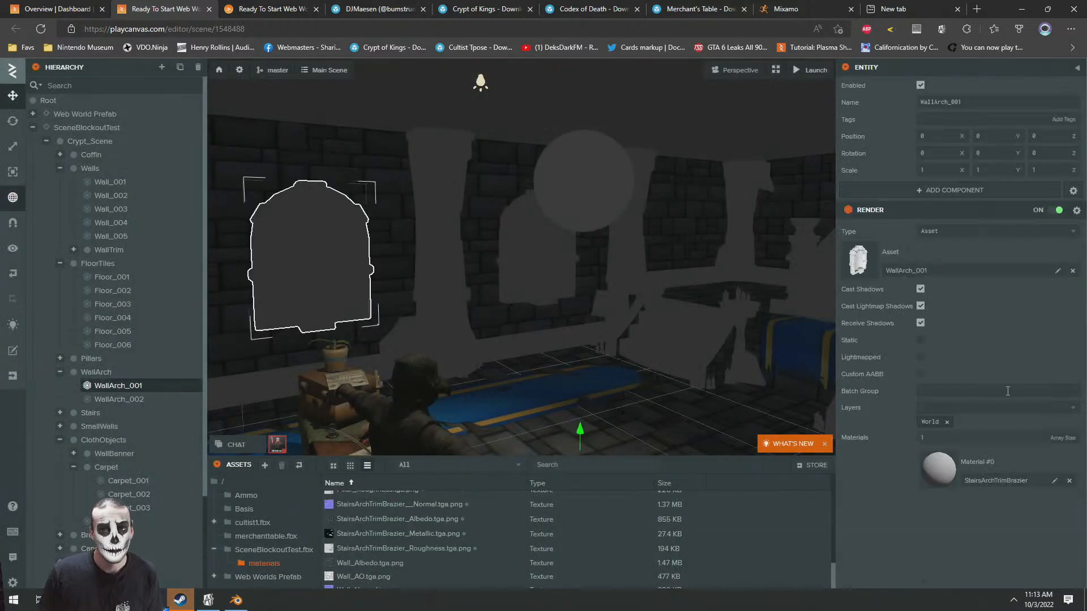
pyautogui.click(929, 472)
pyautogui.click(851, 465)
pyautogui.scroll(-1, 913, 528)
# Assign StairsArchTrimBrazier_Albedo.tga.png from the materials folder as the diffuse map of the StairsArchTrimBrazier material
pyautogui.click(277, 562)
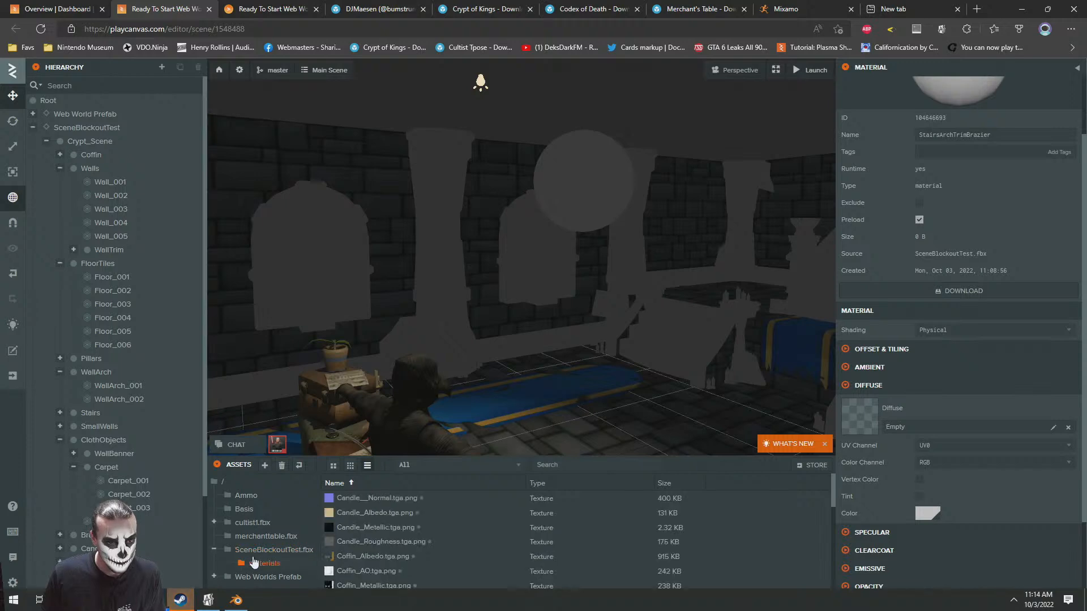
pyautogui.scroll(-1, 563, 539)
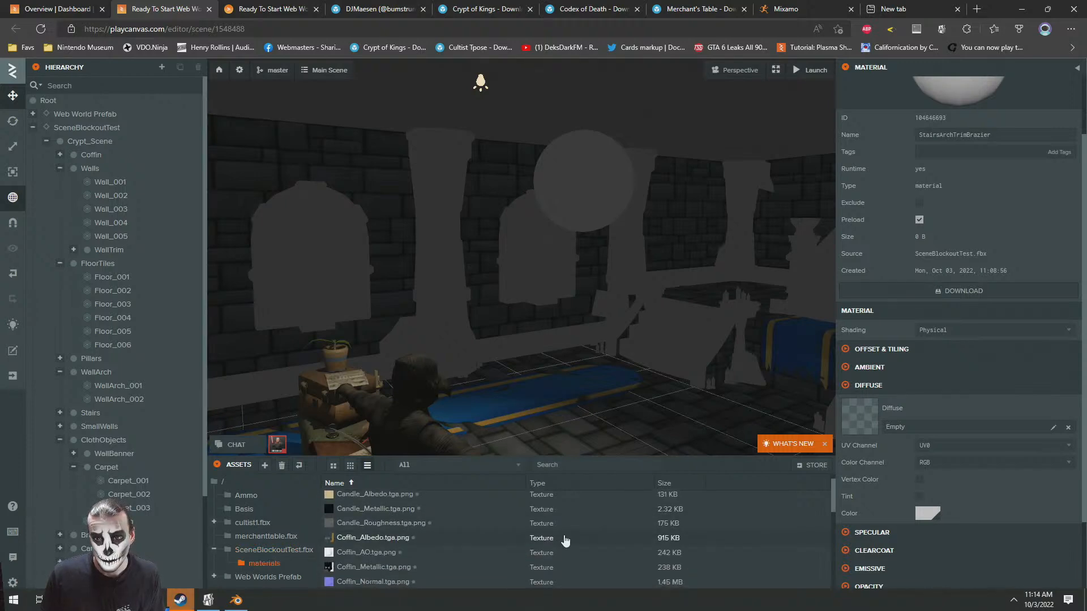
pyautogui.scroll(-6, 564, 540)
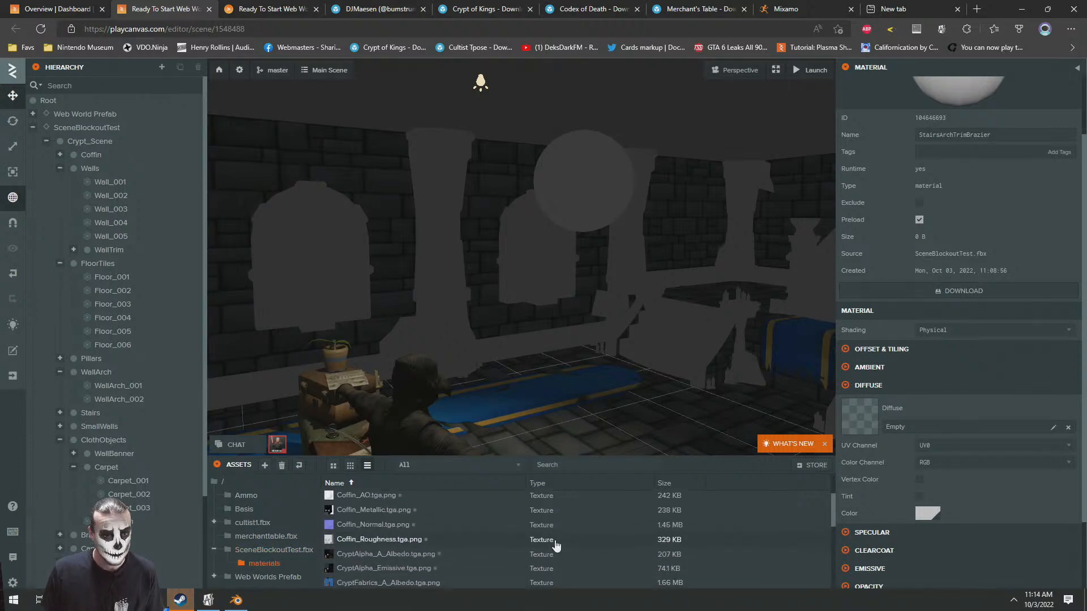
pyautogui.scroll(-3, 466, 546)
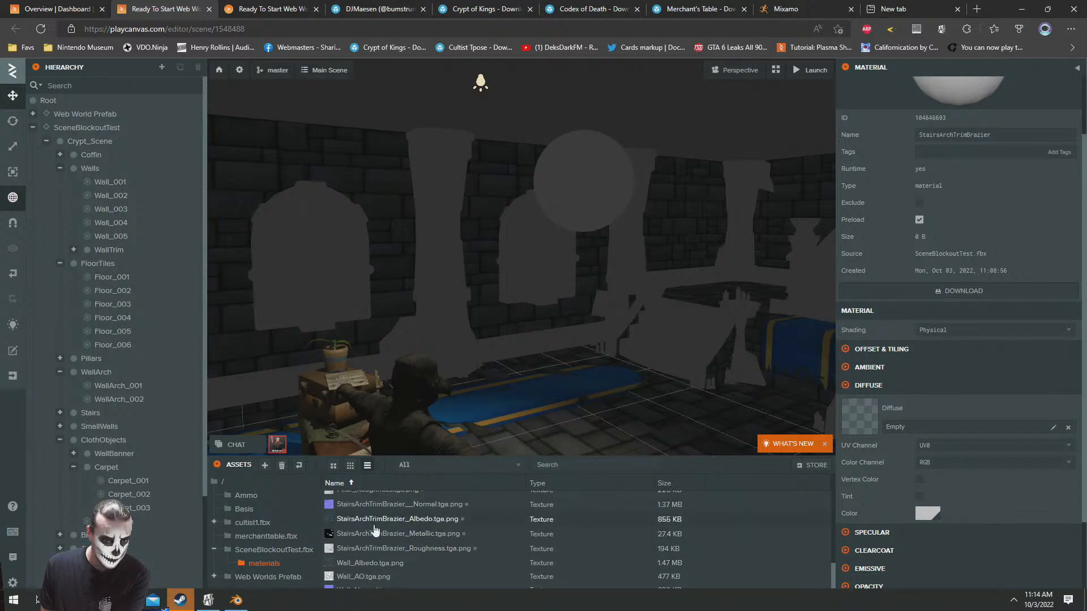
pyautogui.moveTo(374, 520); pyautogui.dragTo(933, 417)
# Show the StairsArchTrimBrazier material's ambient settings and look through the materials folder for a matching ambient occlusion texture
pyautogui.scroll(-3, 901, 455)
pyautogui.click(874, 217)
pyautogui.click(874, 216)
pyautogui.click(867, 234)
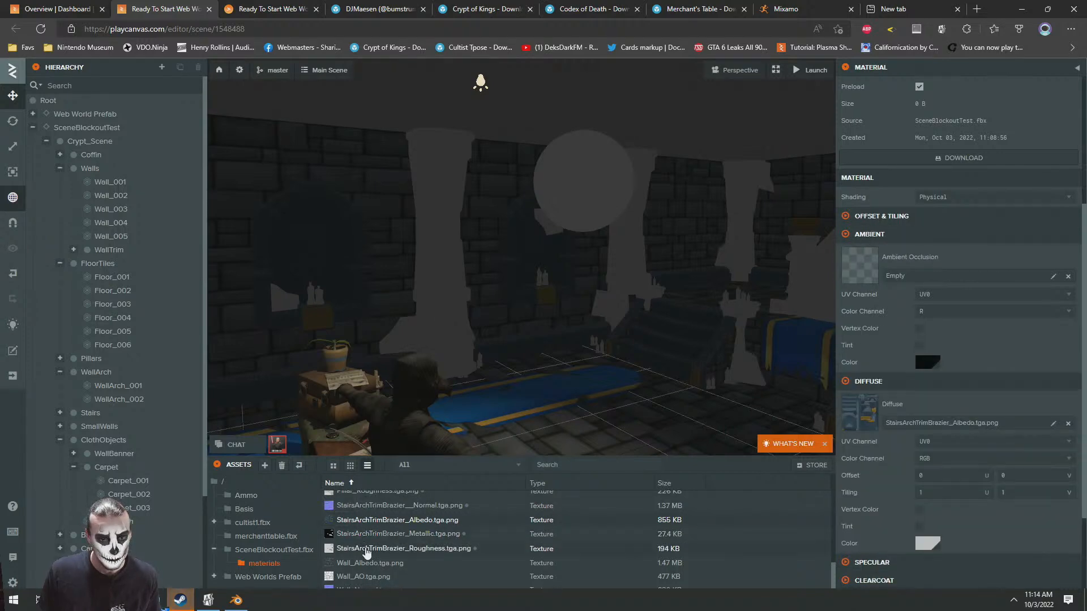
pyautogui.scroll(1, 453, 546)
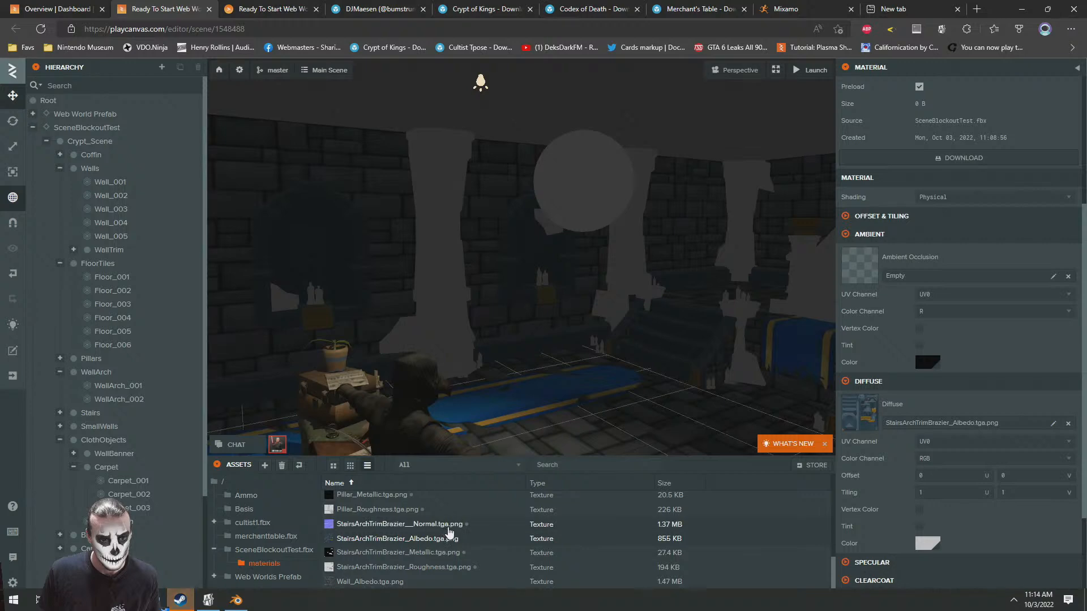
pyautogui.scroll(-1, 450, 532)
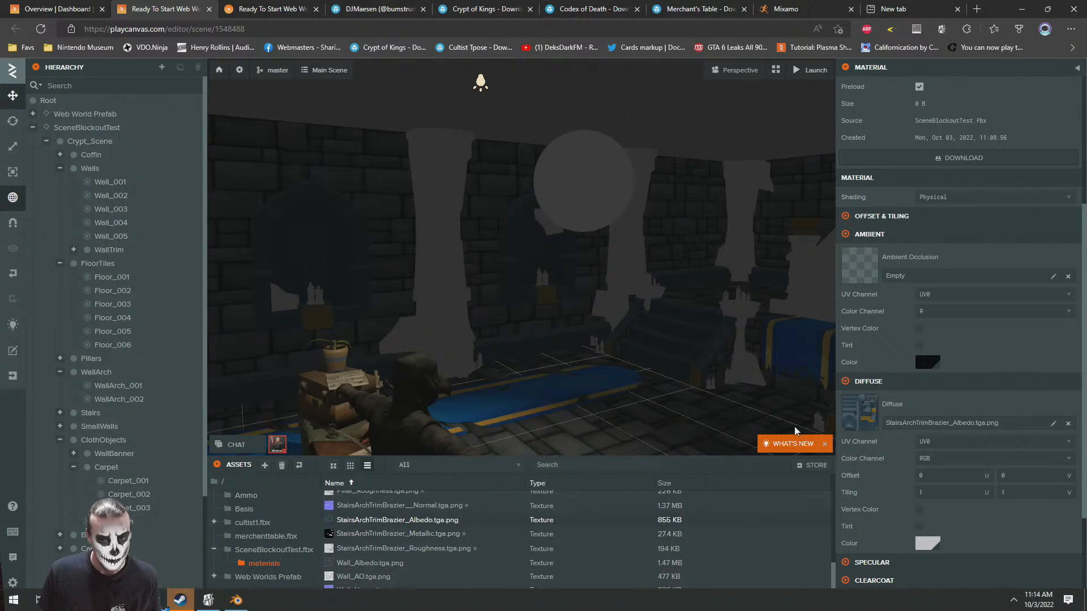
# Assign StairsArchTrimBrazier__Normal.tga.png from the materials folder as the normal map of the StairsArchTrimBrazier material
pyautogui.scroll(-2, 905, 498)
pyautogui.click(866, 507)
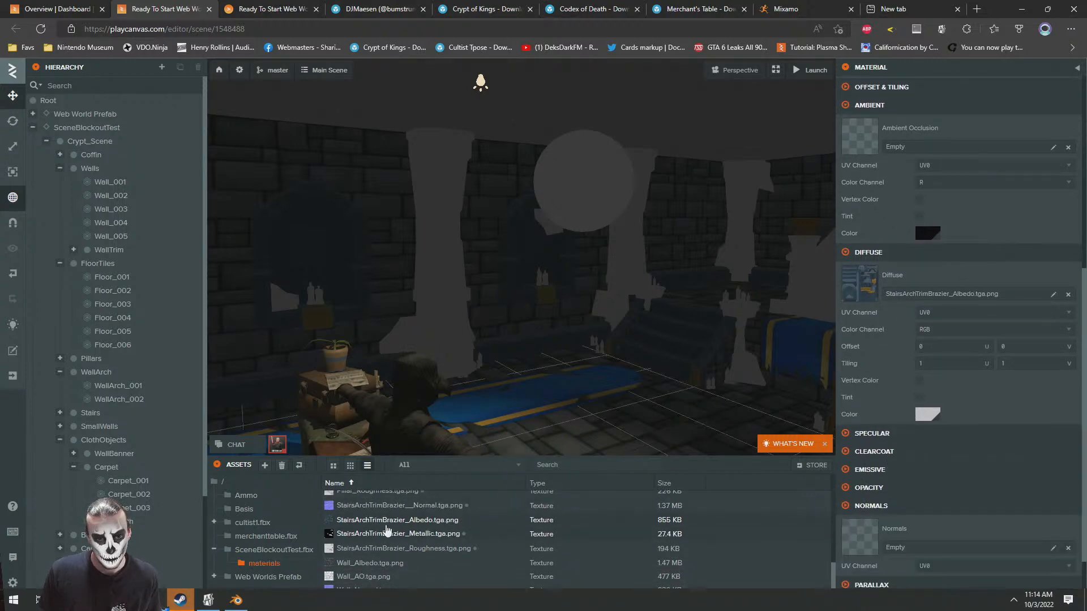
pyautogui.moveTo(377, 510); pyautogui.dragTo(961, 533)
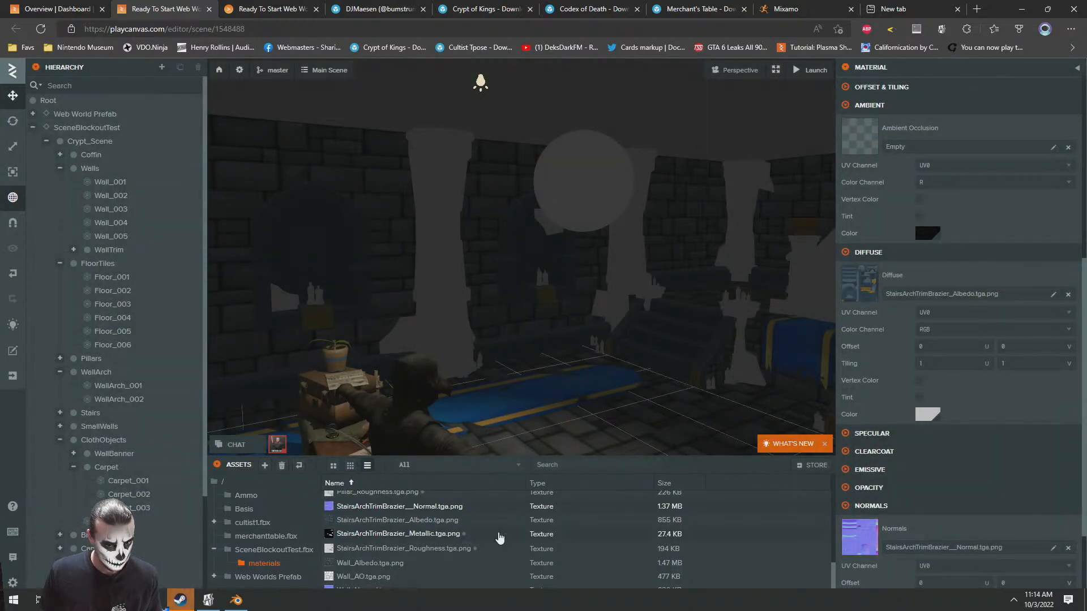
# Enable metalness on the StairsArchTrimBrazier material and assign StairsArchTrimBrazier_Metallic.tga.png as its metalness map and StairsArchTrimBrazier_Roughness.tga.png as its glossiness map
pyautogui.scroll(1, 500, 537)
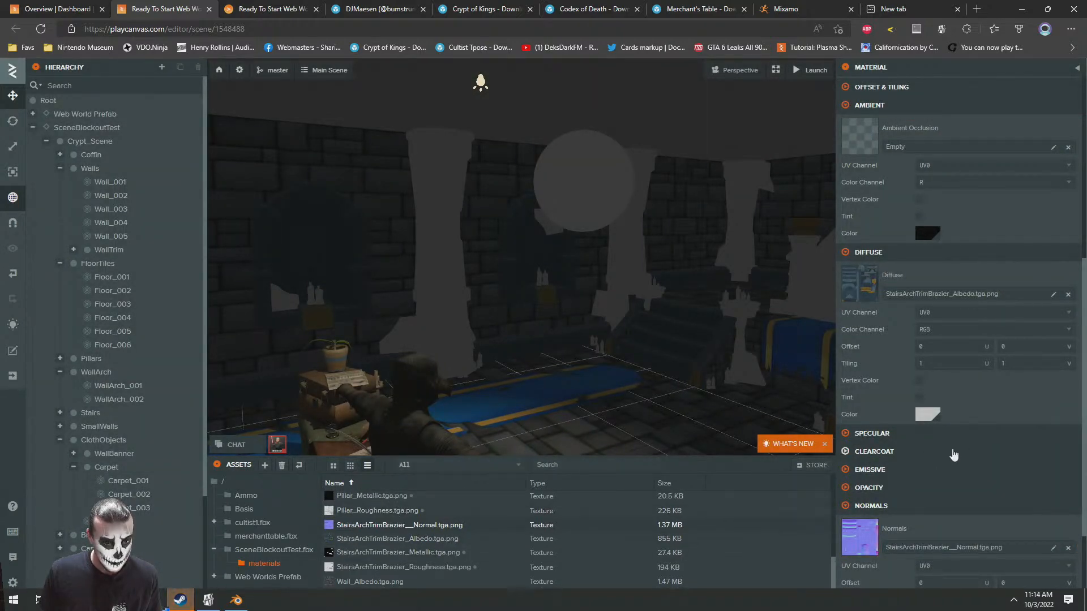
pyautogui.scroll(-2, 905, 476)
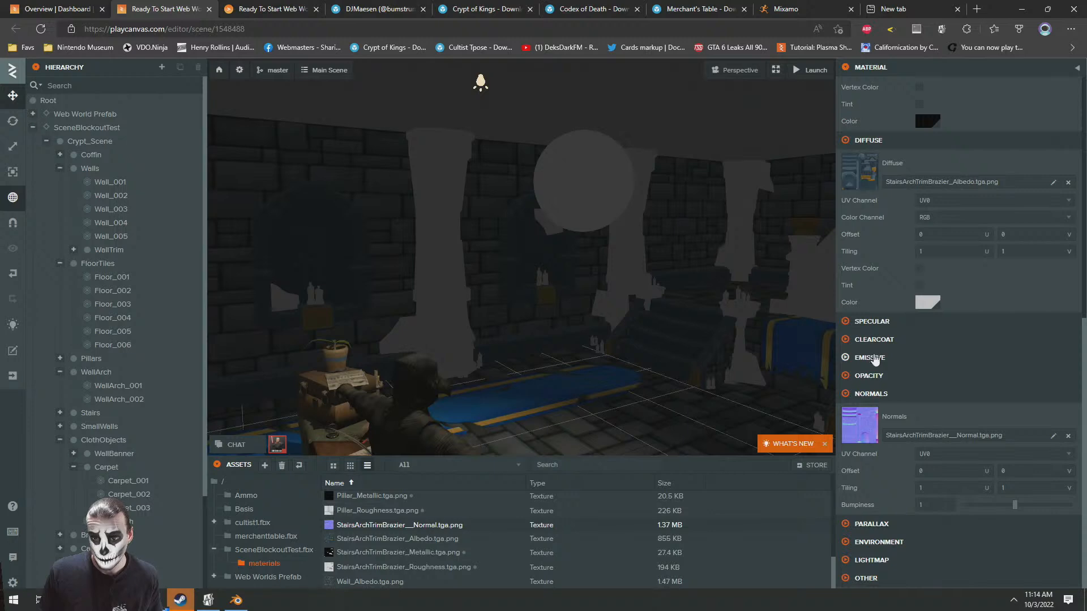
pyautogui.click(869, 322)
pyautogui.click(919, 342)
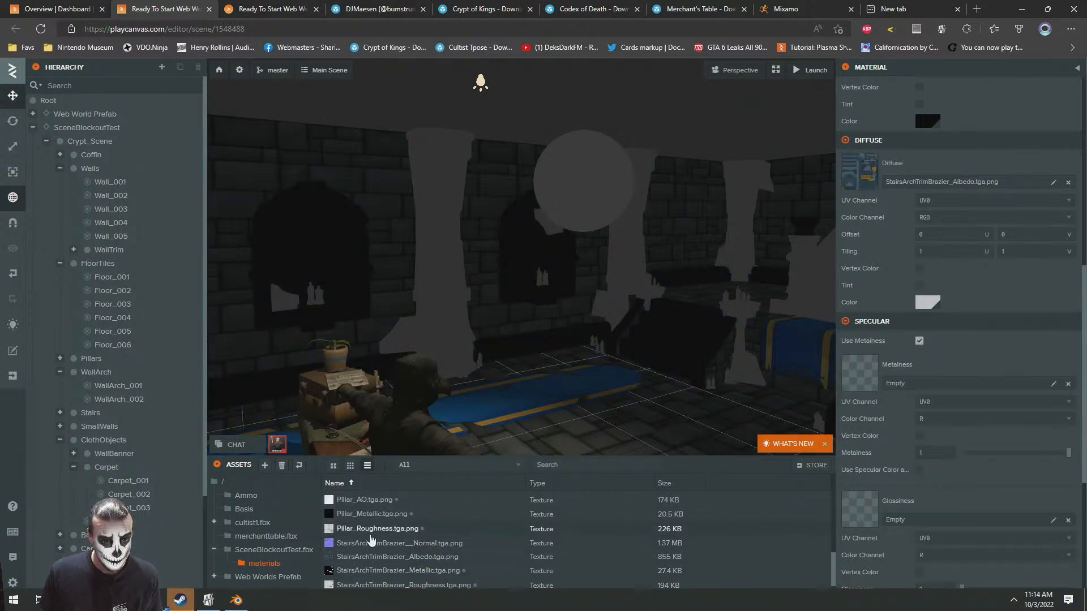
pyautogui.moveTo(371, 553); pyautogui.dragTo(999, 386)
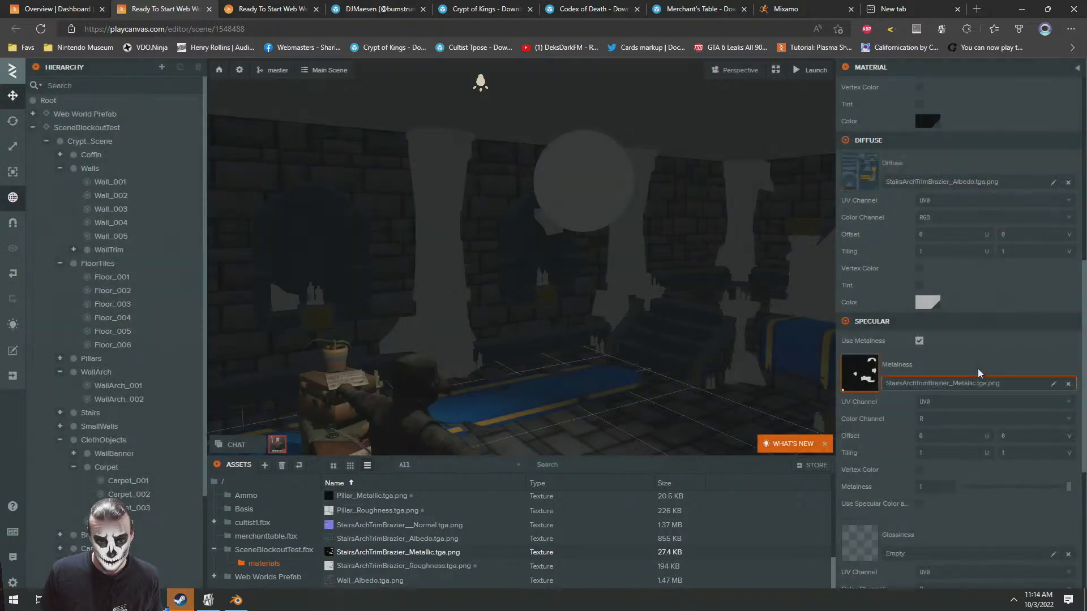
pyautogui.moveTo(558, 567); pyautogui.dragTo(564, 569)
pyautogui.moveTo(918, 543); pyautogui.dragTo(921, 541)
# Open the Pillar_Texture material of the Pillar_002 piece and show its diffuse settings
pyautogui.moveTo(567, 307)
pyautogui.mouseDown(button='right')
pyautogui.moveTo(512, 321)
pyautogui.moveTo(558, 325)
pyautogui.mouseUp(button='right')
pyautogui.press('w')
pyautogui.moveTo(396, 313); pyautogui.dragTo(632, 309, button='right')
pyautogui.press('s')
pyautogui.press('w')
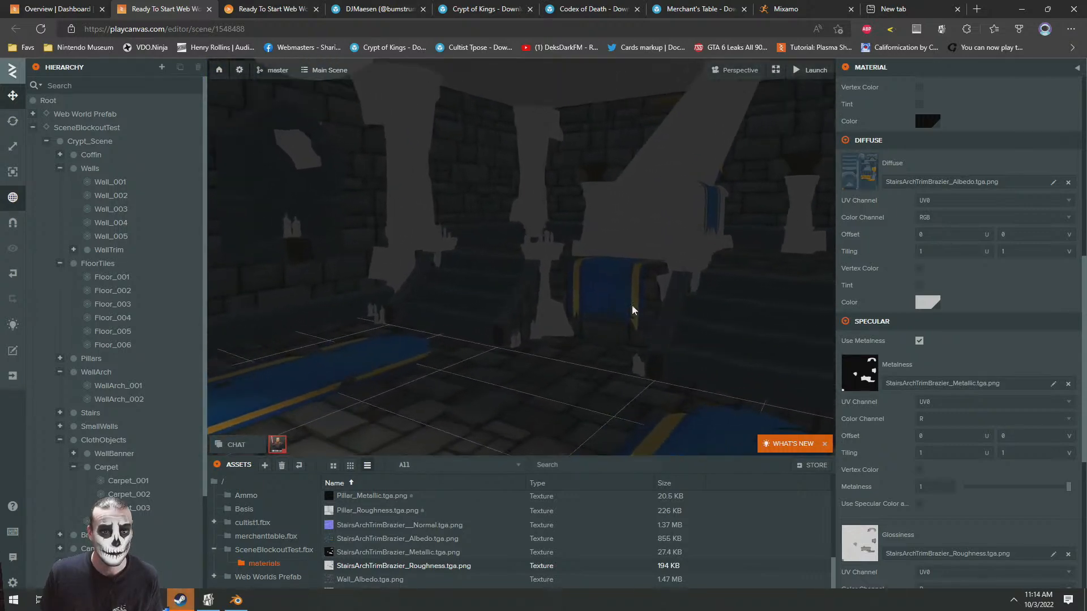
pyautogui.scroll(1, 364, 529)
pyautogui.click(412, 175)
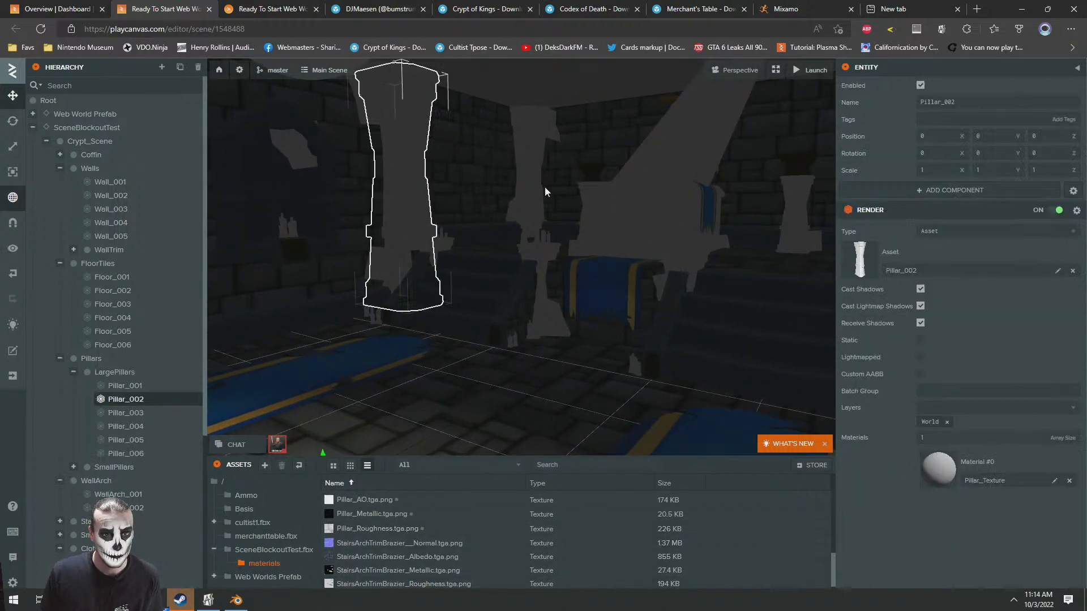
pyautogui.click(942, 478)
pyautogui.scroll(-2, 862, 465)
pyautogui.click(861, 417)
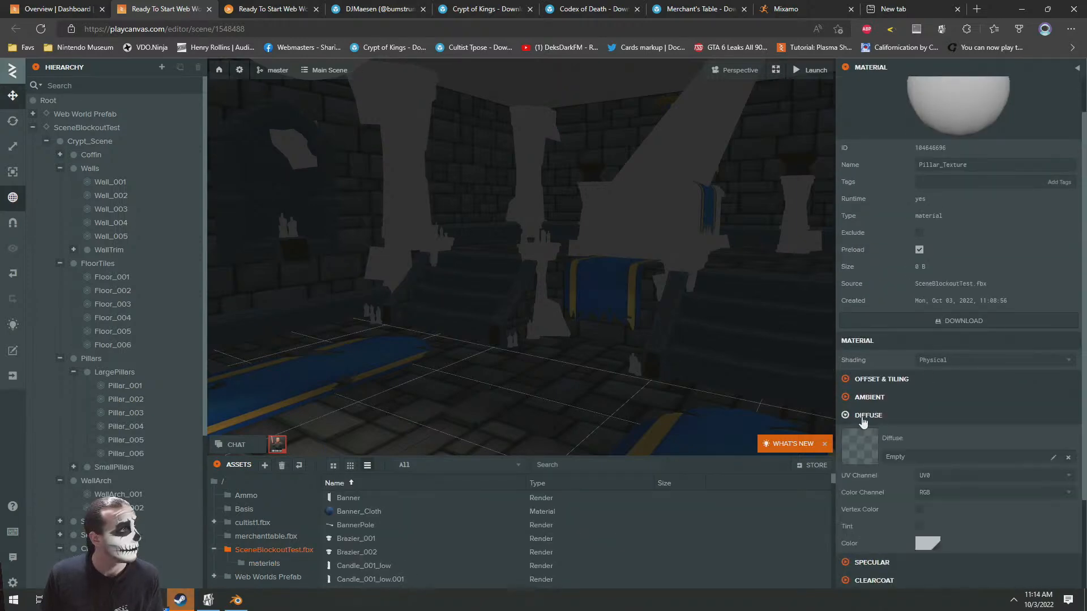
# Assign Pillar_Albedo.tga.png from the materials folder as the diffuse map of the Pillar_Texture material
pyautogui.scroll(-2, 916, 423)
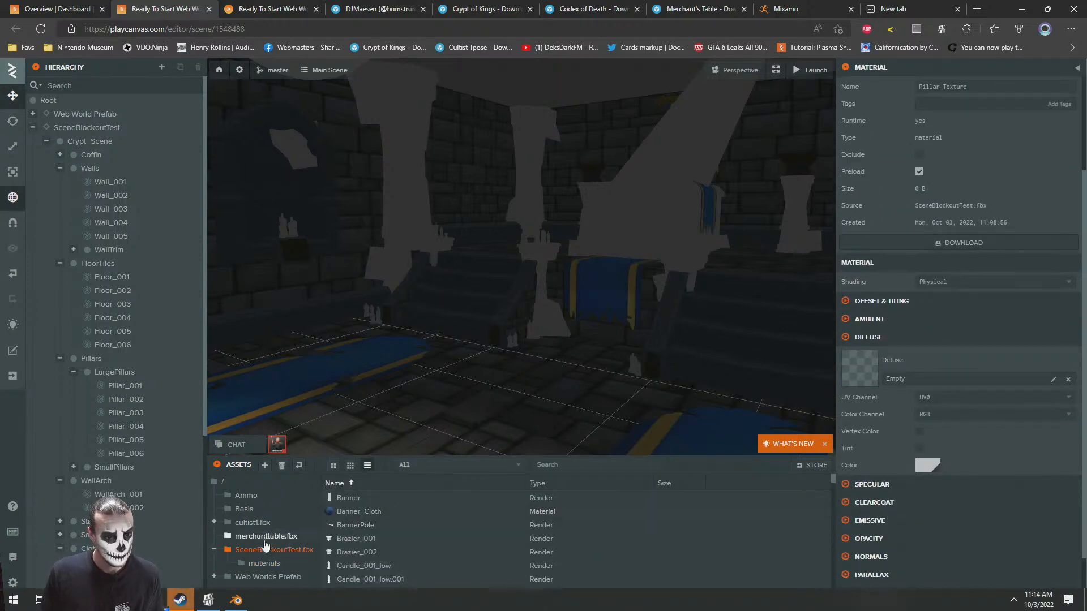
pyautogui.click(262, 564)
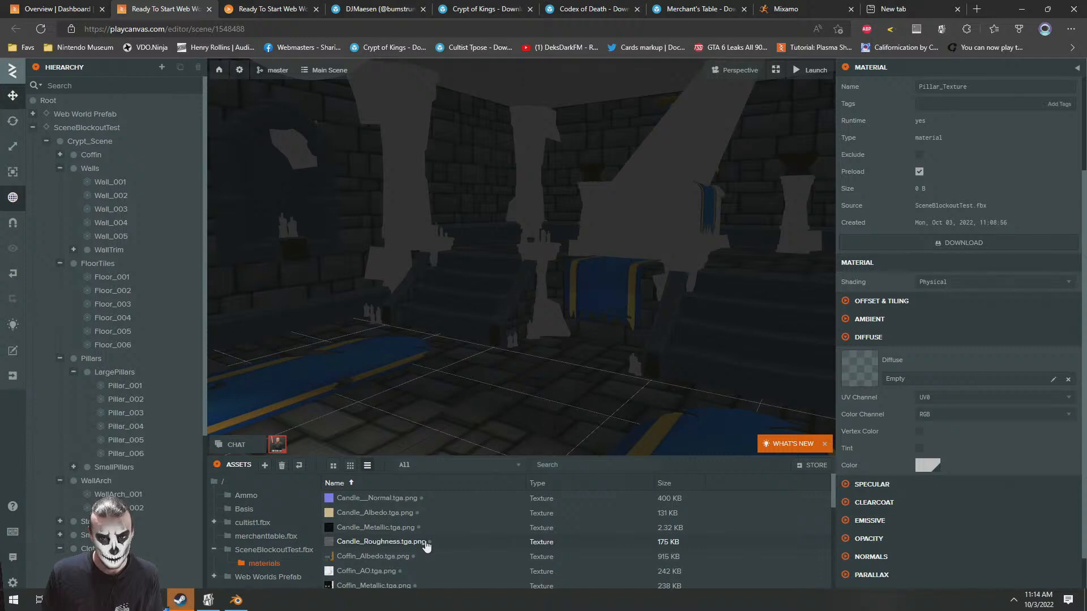
pyautogui.scroll(-3, 426, 545)
pyautogui.scroll(1, 426, 545)
pyautogui.scroll(1, 427, 545)
pyautogui.scroll(-10, 426, 545)
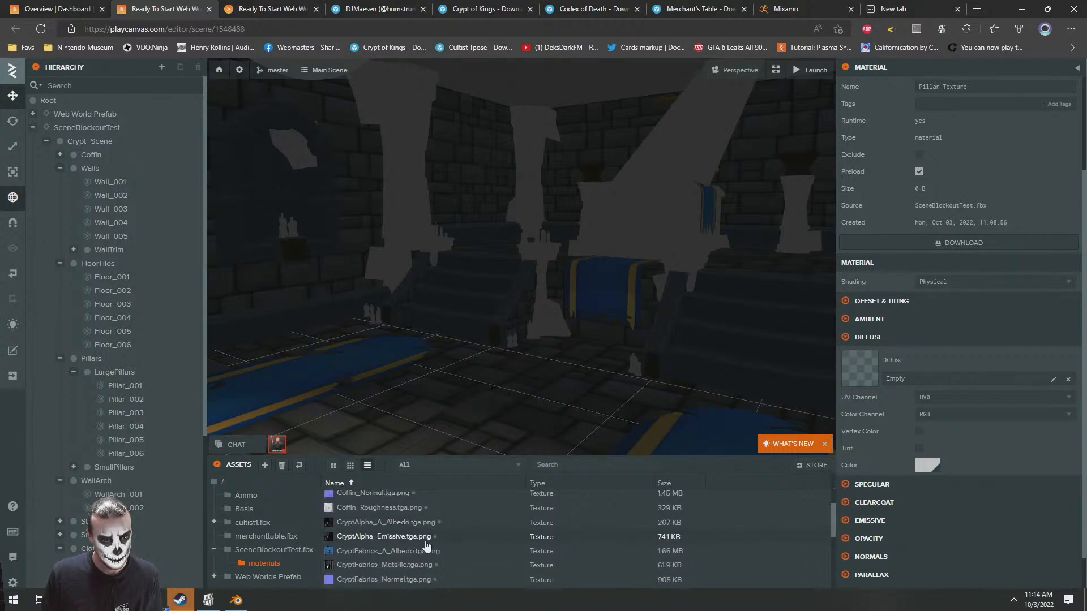
pyautogui.scroll(2, 433, 539)
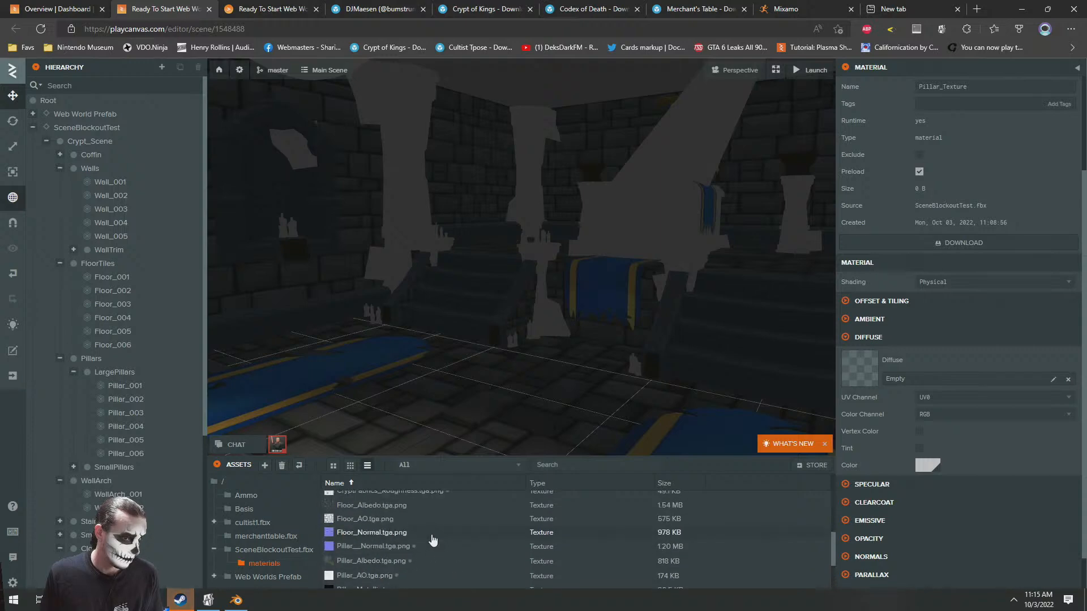
pyautogui.scroll(-1, 433, 540)
pyautogui.moveTo(432, 542); pyautogui.dragTo(910, 363)
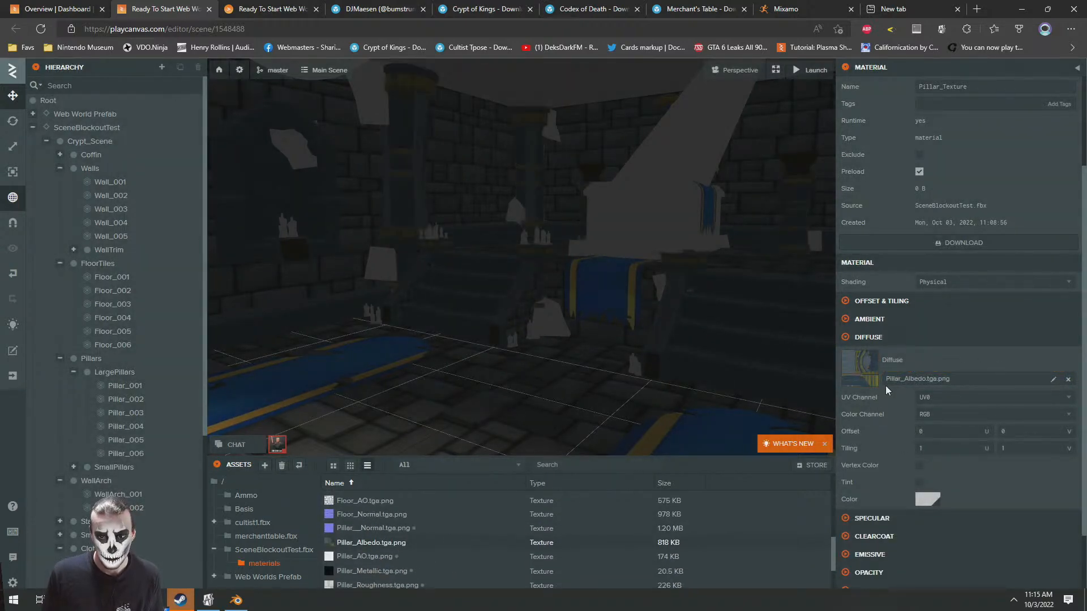
# Assign Pillar__Normal.tga.png as the normal map and Pillar_AO.tga.png as the ambient occlusion map of the Pillar_Texture material
pyautogui.scroll(-2, 873, 545)
pyautogui.click(846, 506)
pyautogui.moveTo(351, 532); pyautogui.dragTo(965, 485)
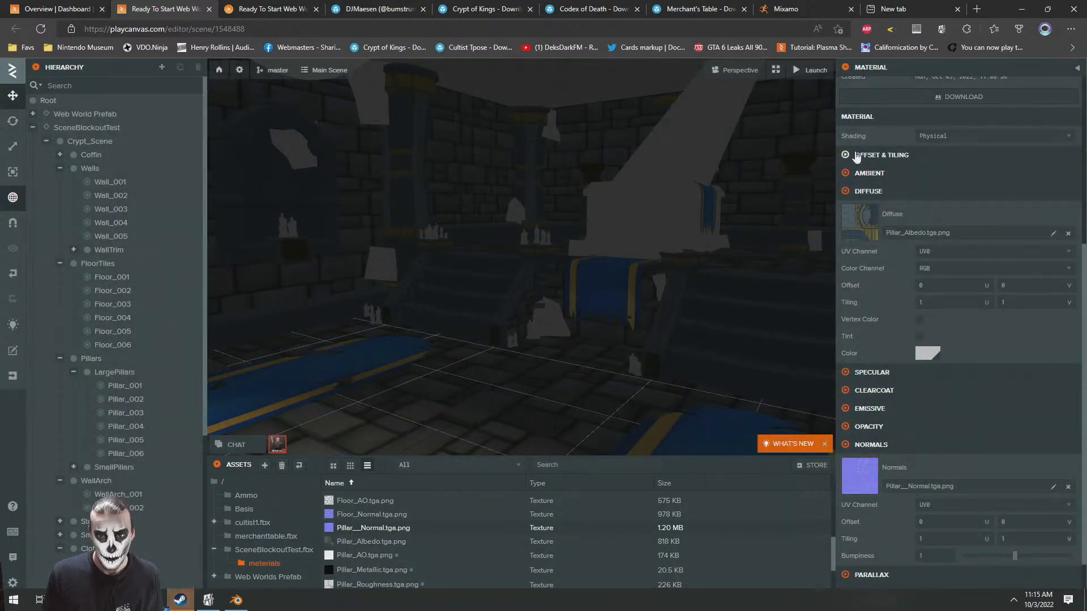
pyautogui.click(845, 173)
pyautogui.moveTo(362, 555); pyautogui.dragTo(909, 205)
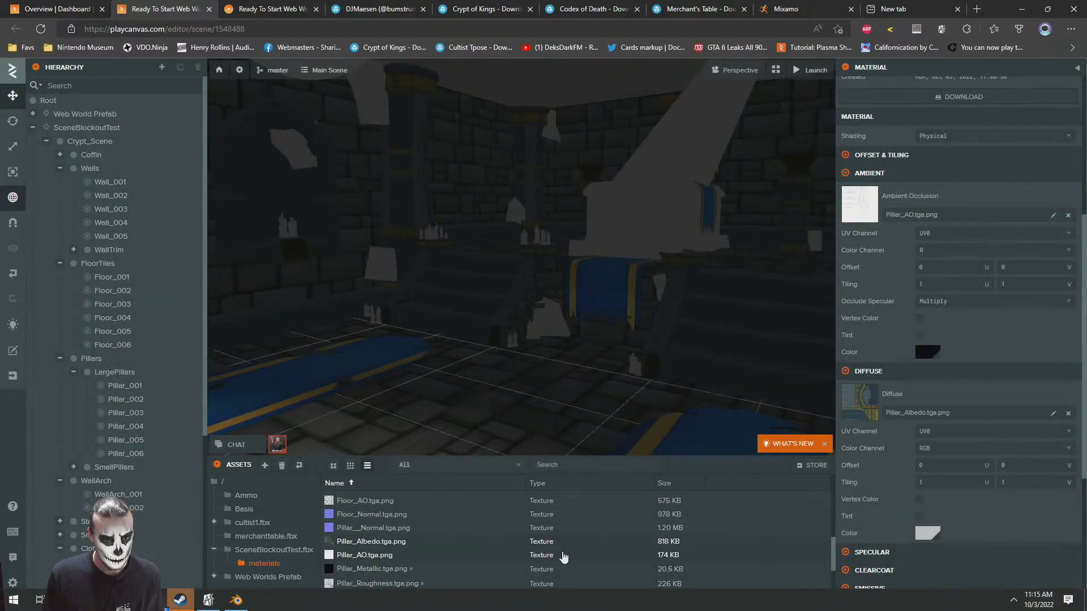
# Preview the Pillar_Metallic.tga.png image in the crypt-of-kings textures folder on the computer to check its content
pyautogui.scroll(-2, 967, 469)
pyautogui.scroll(-1, 967, 469)
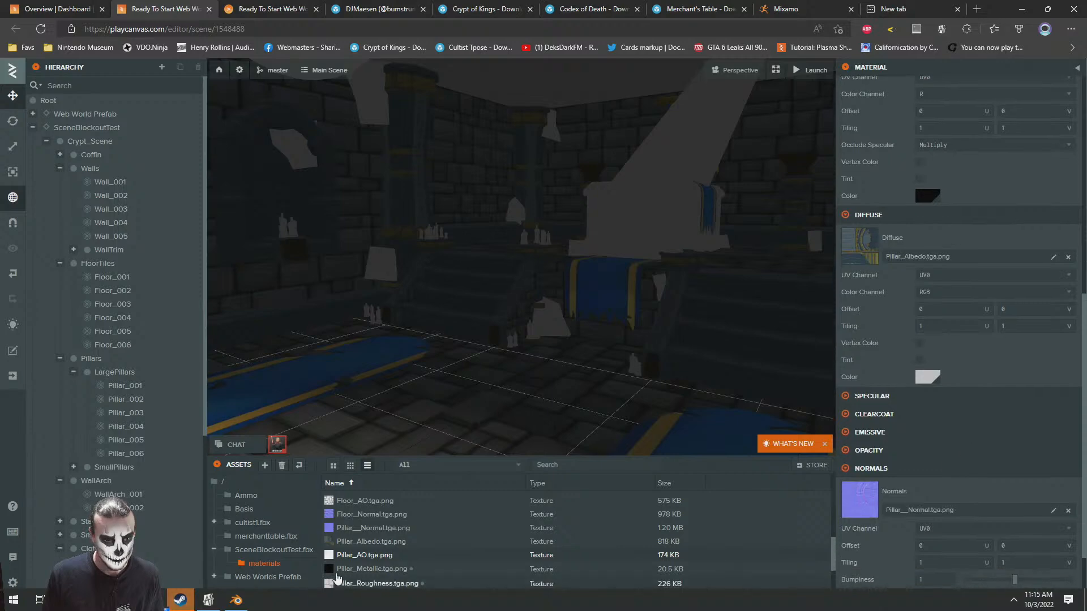
pyautogui.hotkey('alt', 'Tab')
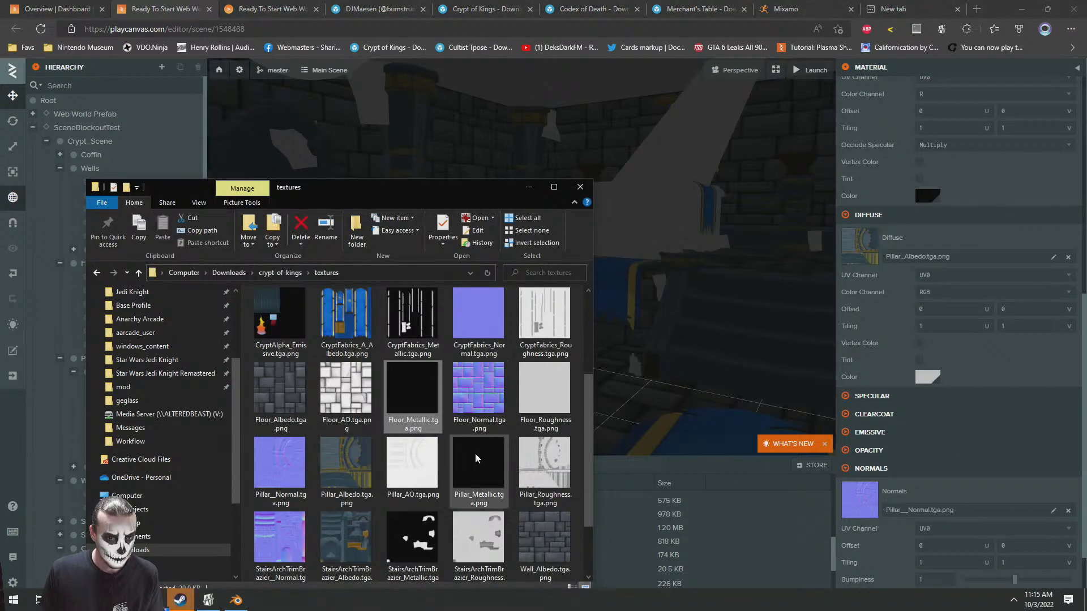
pyautogui.doubleClick(478, 470)
pyautogui.press('Escape')
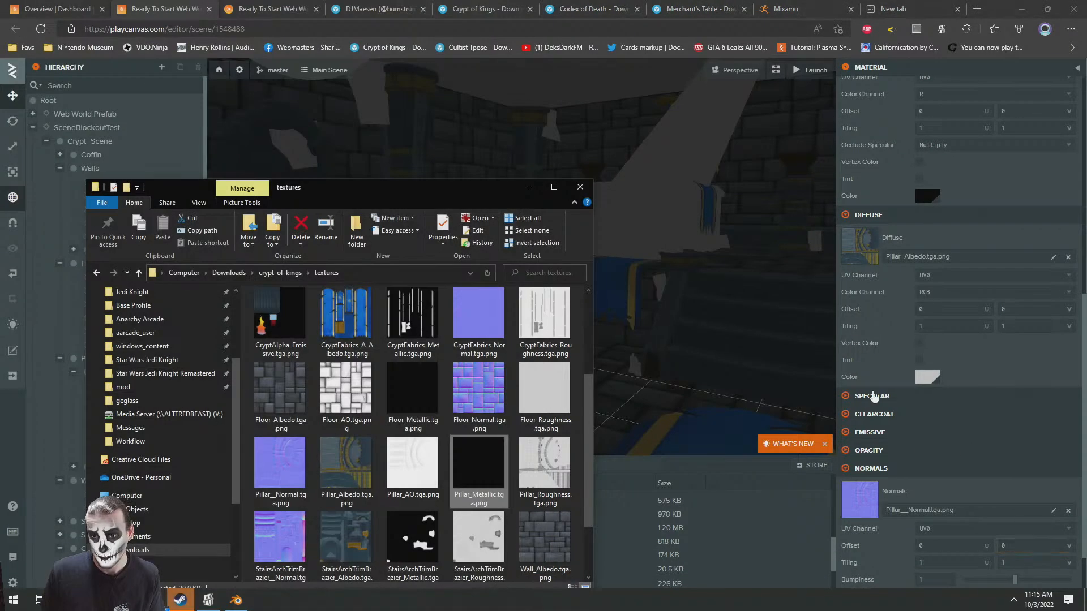
# Assign Pillar_Roughness.tga.png as the Pillar_Texture material's glossiness map and delete the Pillar_Metallic.tga.png texture from the materials folder
pyautogui.click(869, 397)
pyautogui.moveTo(377, 583); pyautogui.dragTo(885, 351)
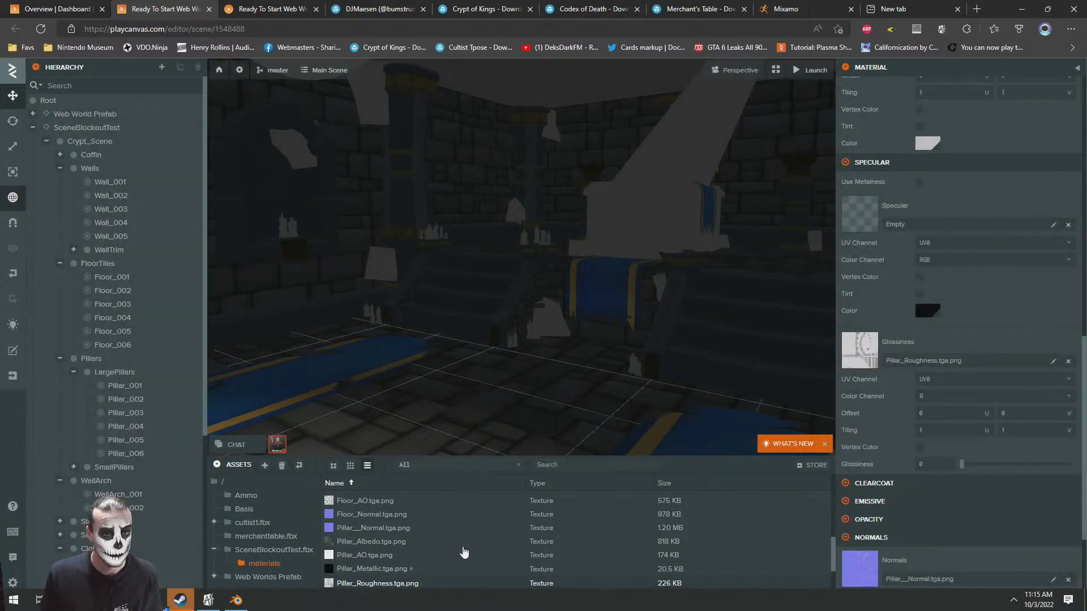
pyautogui.scroll(-1, 478, 532)
pyautogui.click(373, 550)
pyautogui.press('Delete')
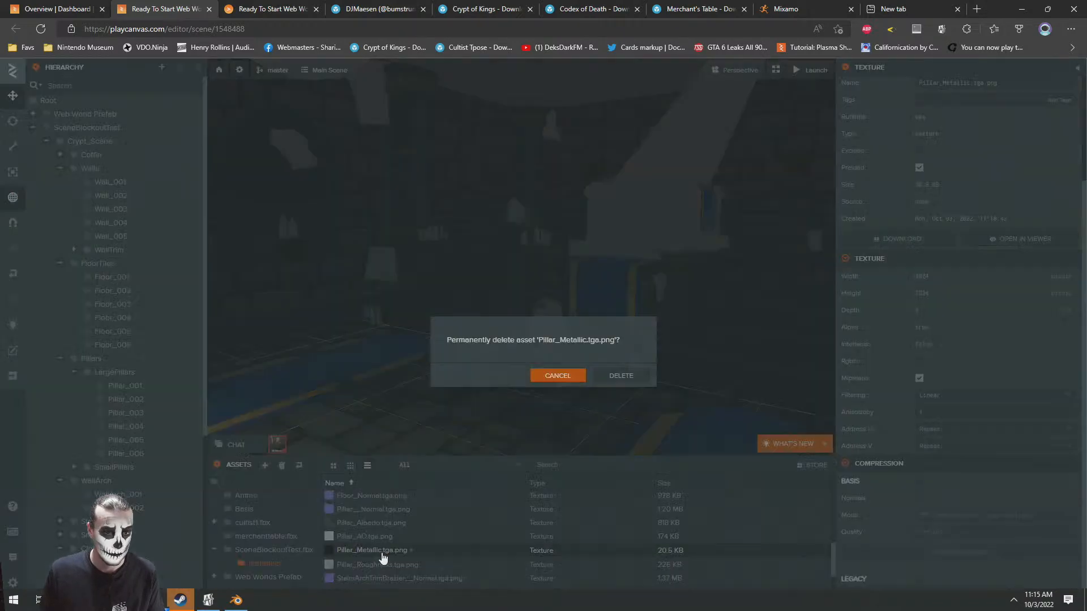
pyautogui.click(621, 376)
# Frame the Coffin.001 piece in the scene and open its Coffin1 material
pyautogui.scroll(-2, 411, 556)
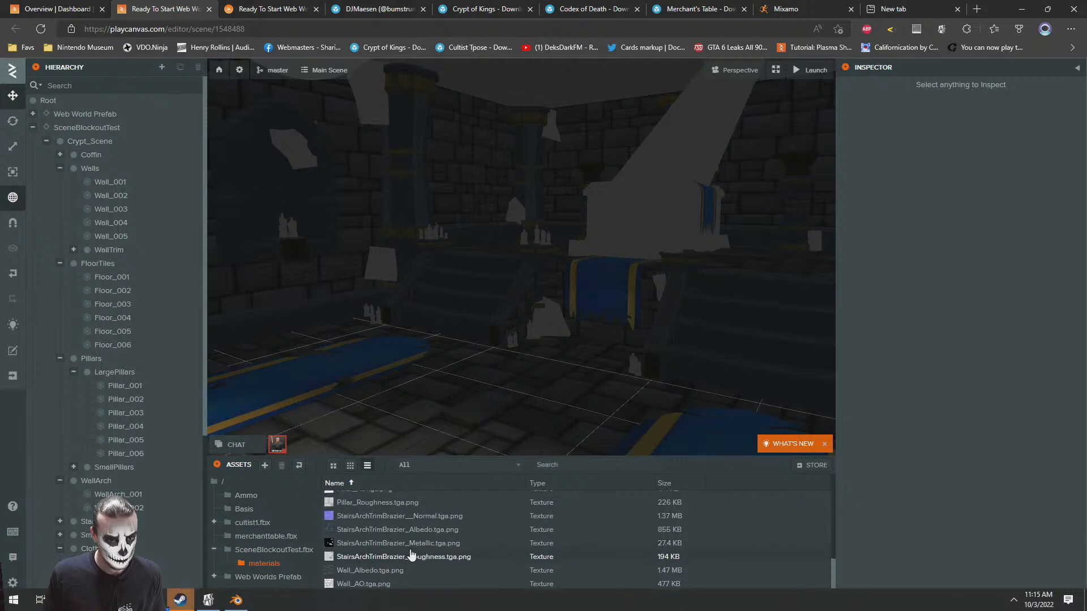
pyautogui.scroll(5, 411, 556)
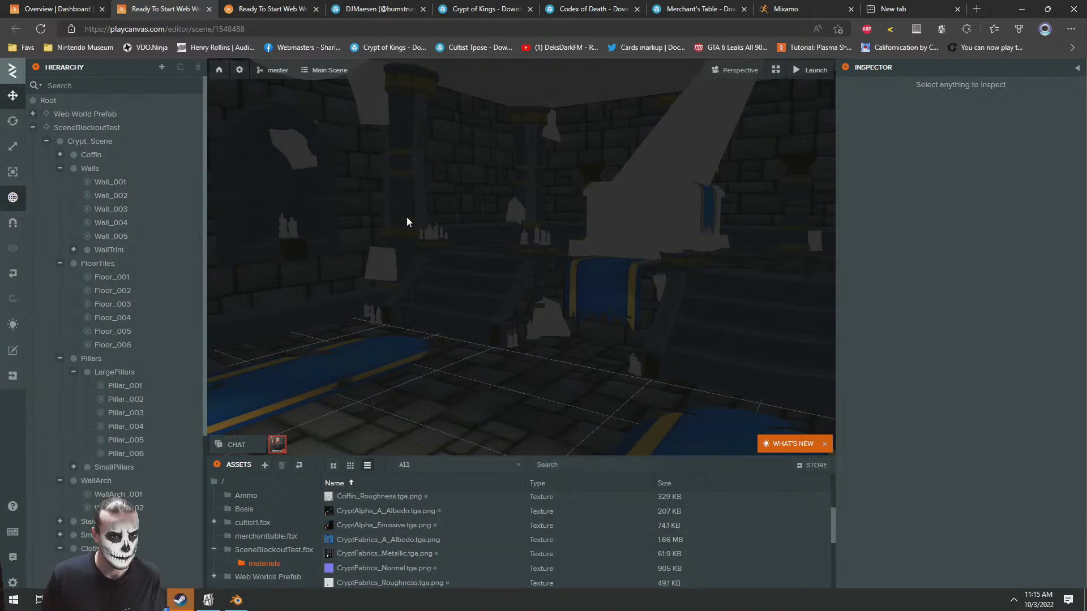
pyautogui.scroll(-5, 433, 212)
pyautogui.scroll(5, 487, 232)
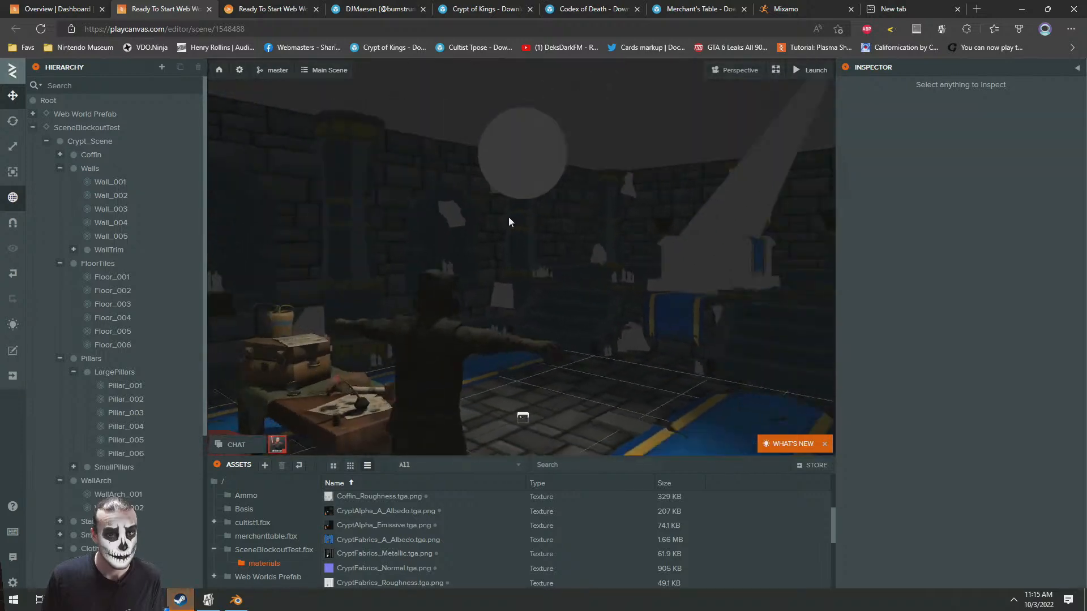
pyautogui.click(637, 198)
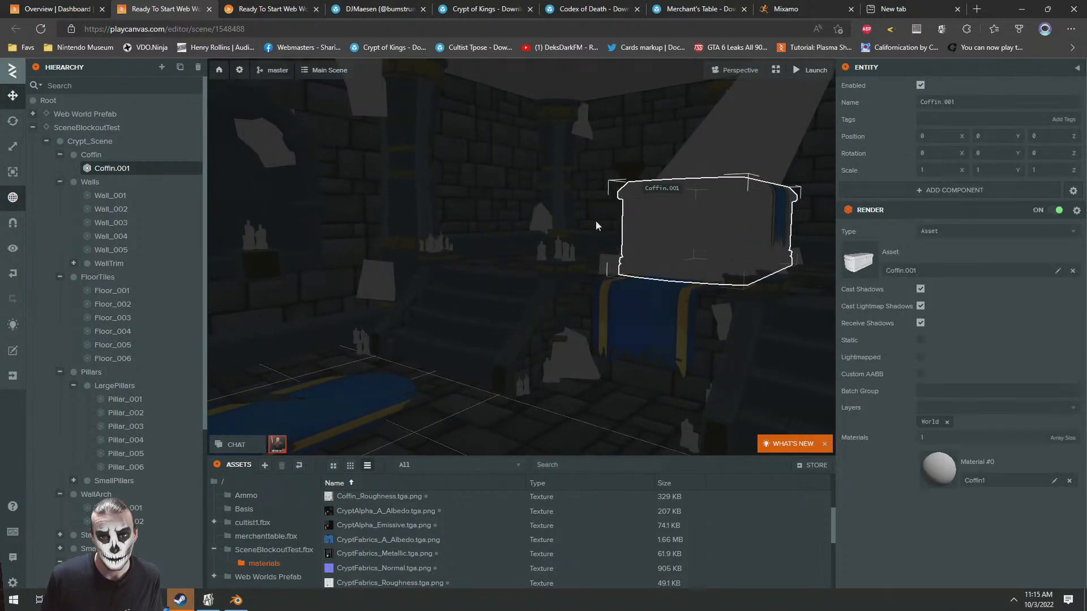
pyautogui.press('f')
pyautogui.click(940, 475)
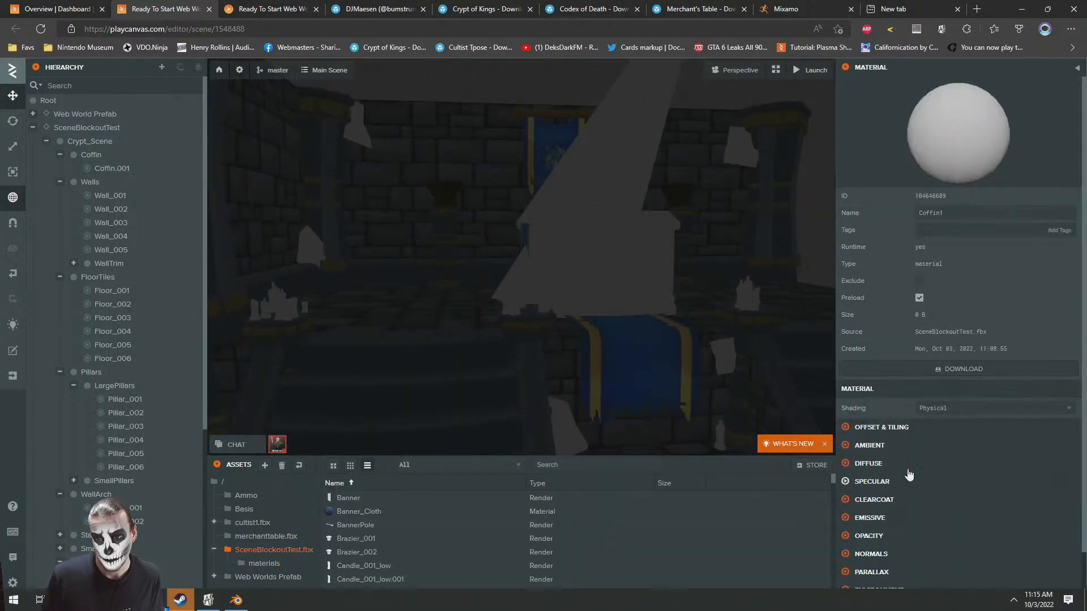
# Assign Coffin_Albedo.tga.png as the diffuse map and Coffin_AO.tga.png as the ambient occlusion map of the Coffin1 material
pyautogui.click(869, 464)
pyautogui.click(294, 562)
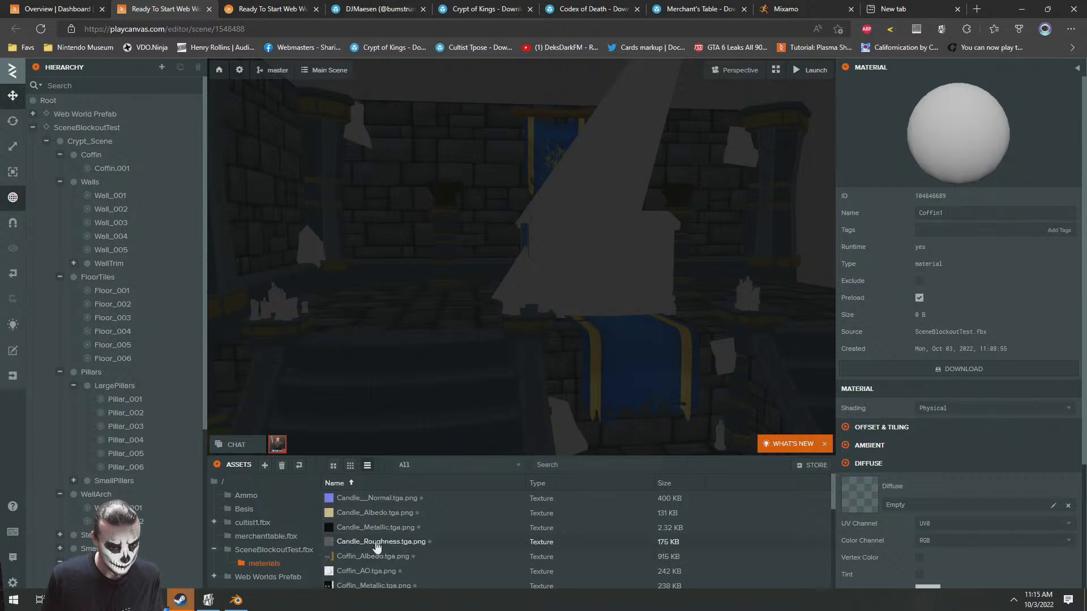
pyautogui.moveTo(373, 556); pyautogui.dragTo(917, 498)
pyautogui.scroll(-4, 916, 498)
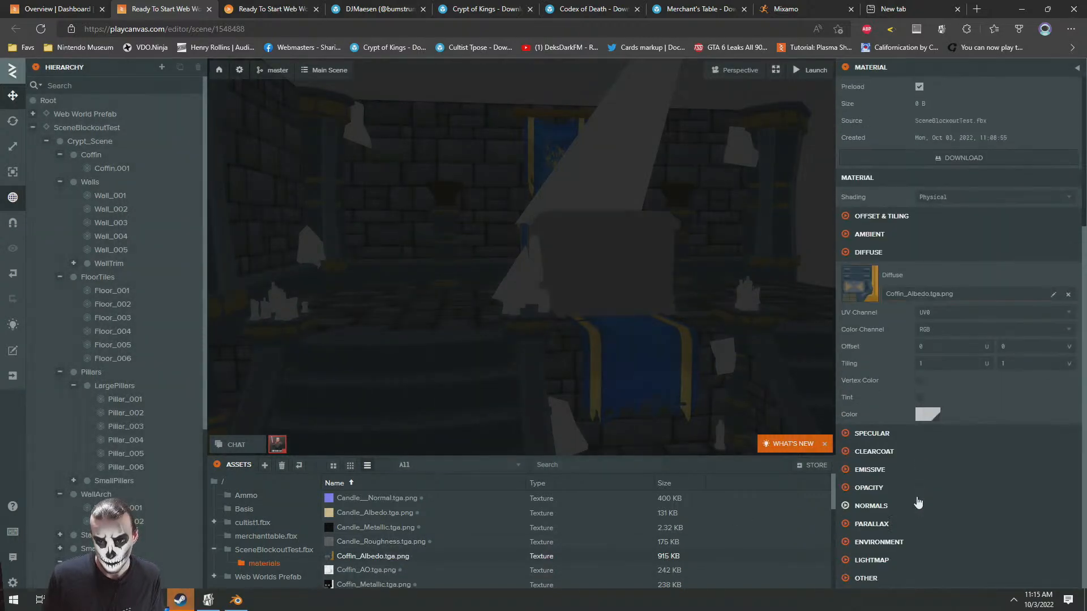
pyautogui.click(864, 237)
pyautogui.scroll(-1, 481, 560)
pyautogui.moveTo(370, 553); pyautogui.dragTo(899, 273)
# Assign Coffin_Normal.tga.png from the materials folder as the normal map of the Coffin1 material
pyautogui.scroll(-2, 975, 425)
pyautogui.scroll(-2, 974, 428)
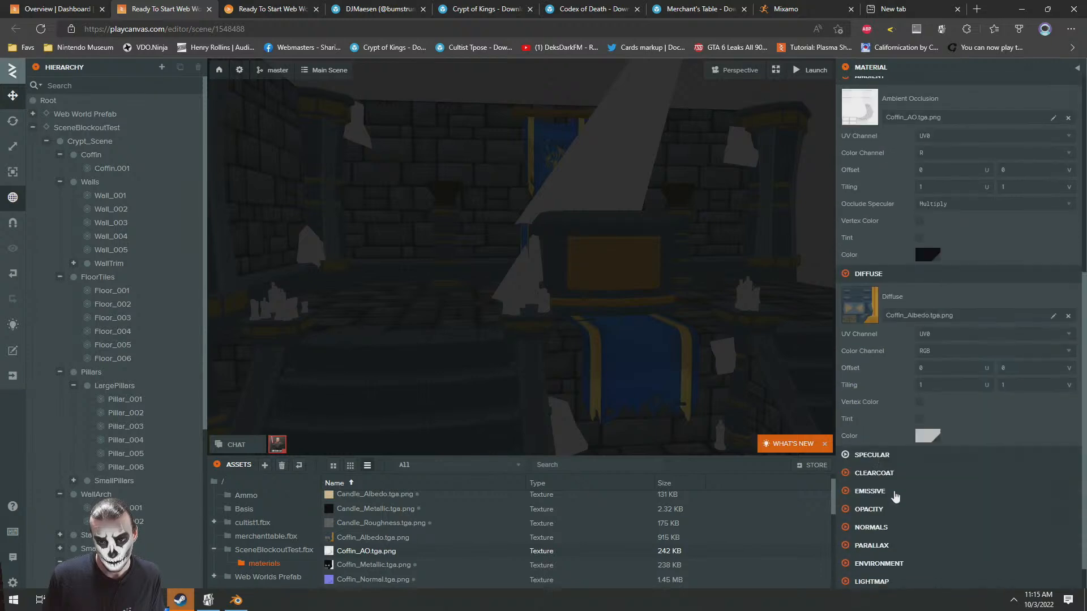
pyautogui.click(871, 506)
pyautogui.scroll(-1, 871, 506)
pyautogui.moveTo(369, 579); pyautogui.dragTo(925, 488)
pyautogui.scroll(-1, 512, 532)
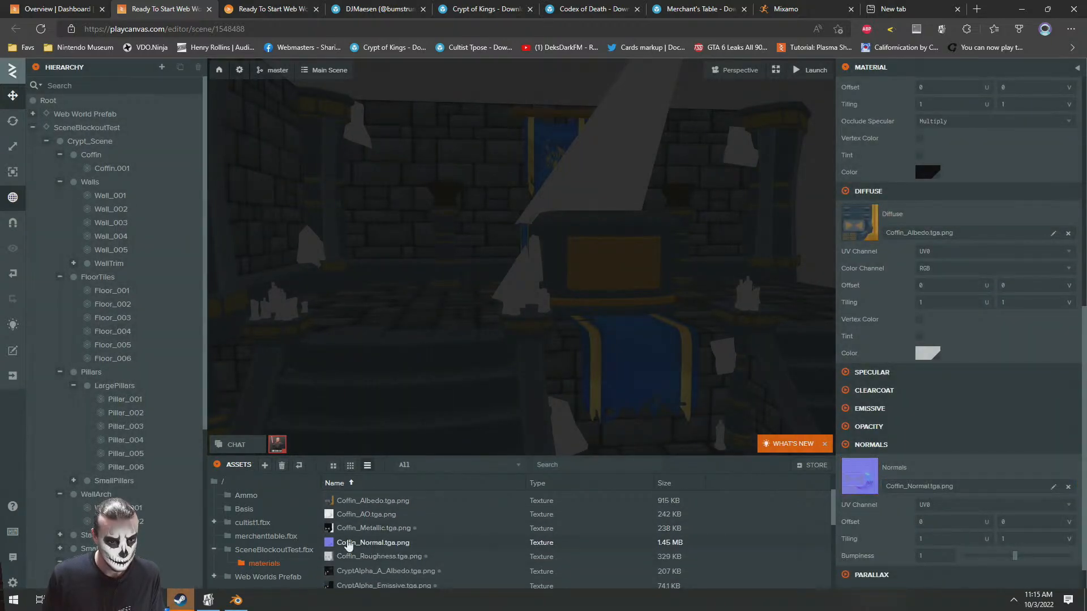
# Enable metalness on the Coffin1 material and assign Coffin_Metallic.tga.png as its metalness map and Coffin_Roughness.tga.png as its glossiness map
pyautogui.scroll(-2, 883, 399)
pyautogui.click(865, 322)
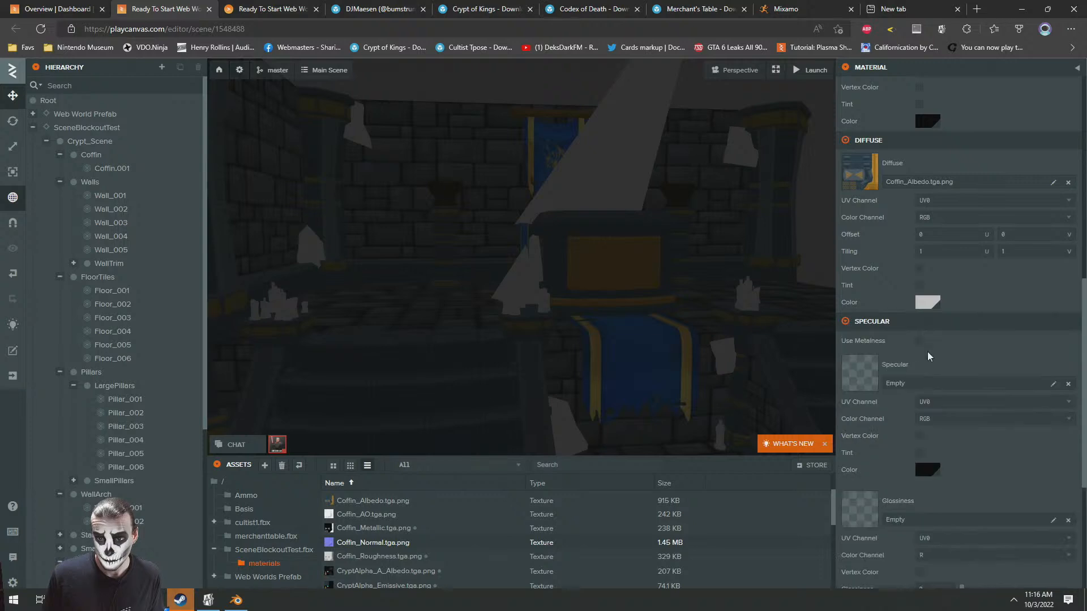
pyautogui.click(918, 340)
pyautogui.moveTo(370, 528); pyautogui.dragTo(903, 385)
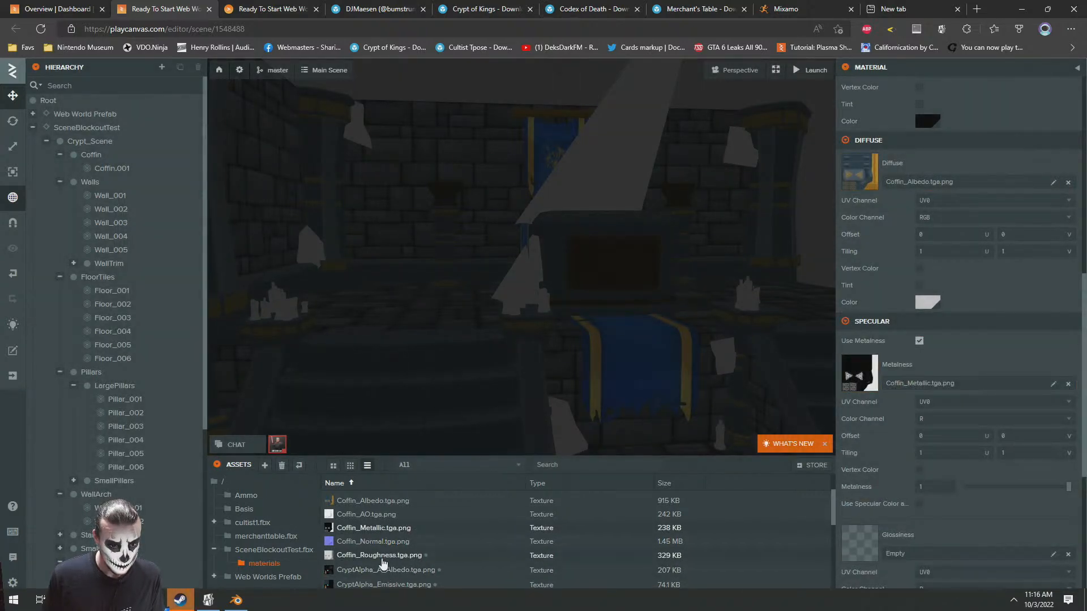
pyautogui.moveTo(367, 556); pyautogui.dragTo(880, 546)
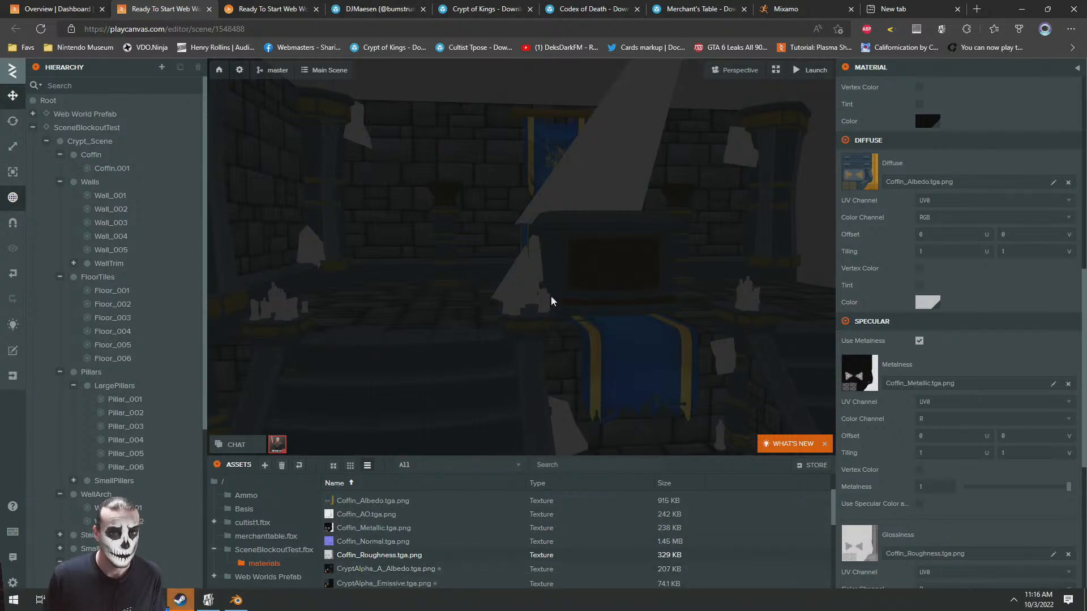
# Open the Candles1 material of the Candle_002_low.003 piece, showing its diffuse settings alongside the textures in the materials folder
pyautogui.click(288, 312)
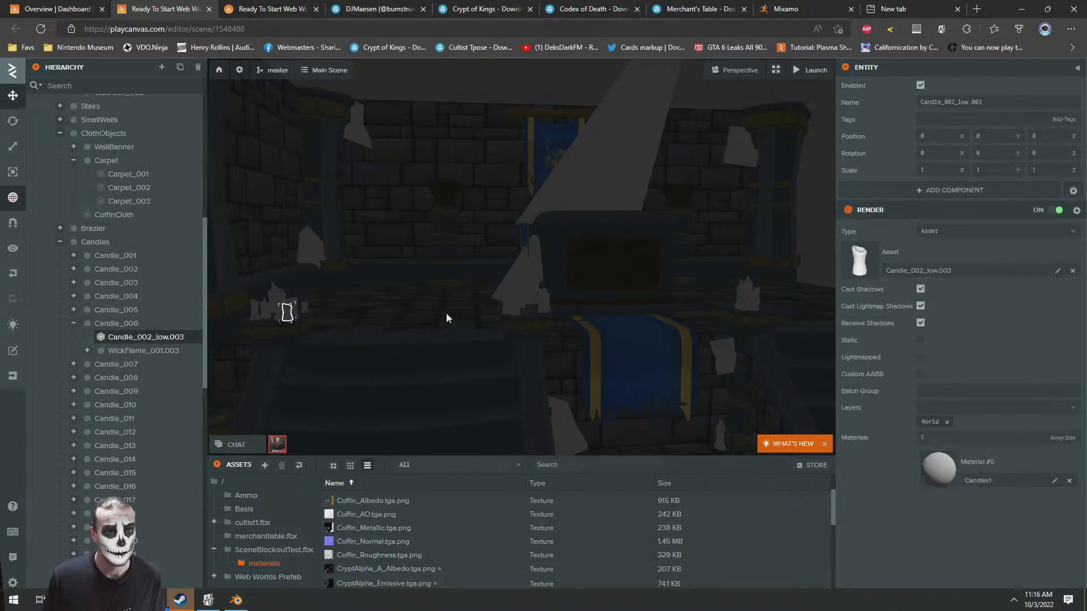
pyautogui.click(940, 475)
pyautogui.scroll(-1, 885, 454)
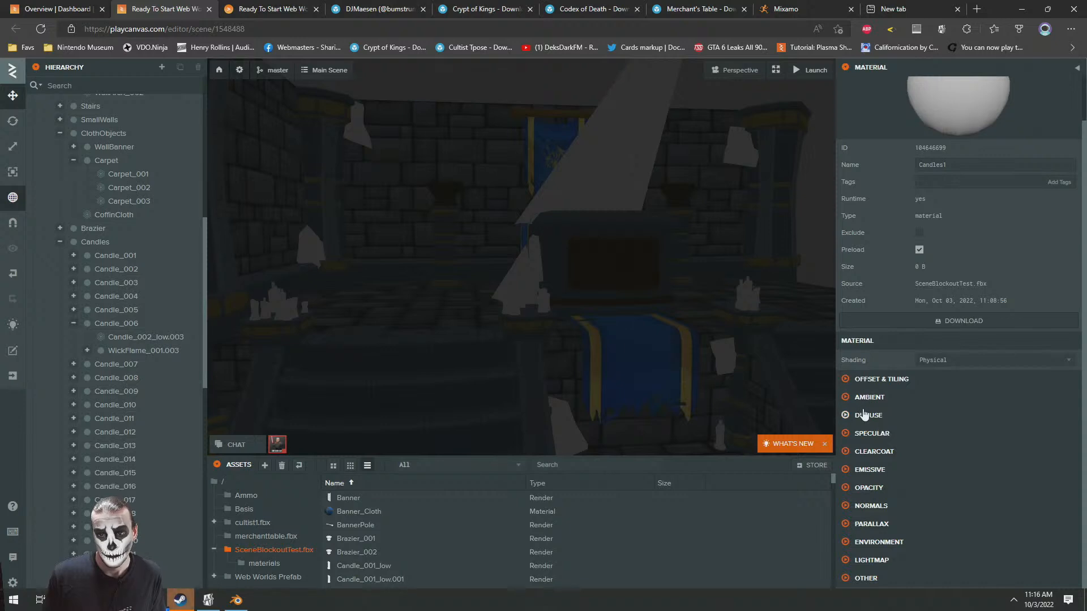
pyautogui.click(864, 415)
pyautogui.click(264, 564)
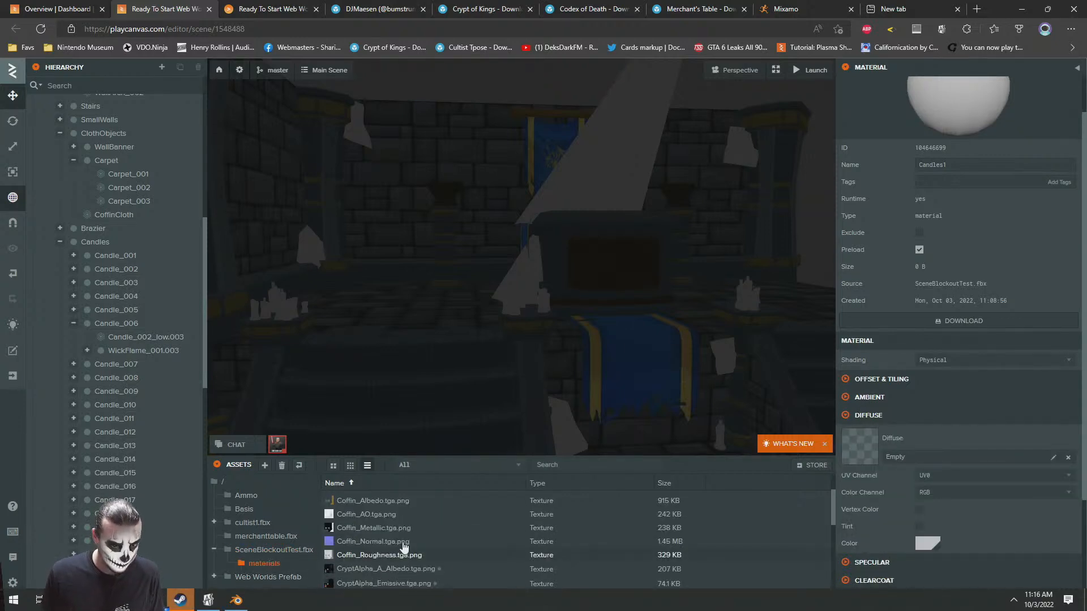
# Assign Candle_Albedo.tga.png as the diffuse map and Candle_Roughness.tga.png as the glossiness map of the Candles1 material
pyautogui.scroll(2, 367, 543)
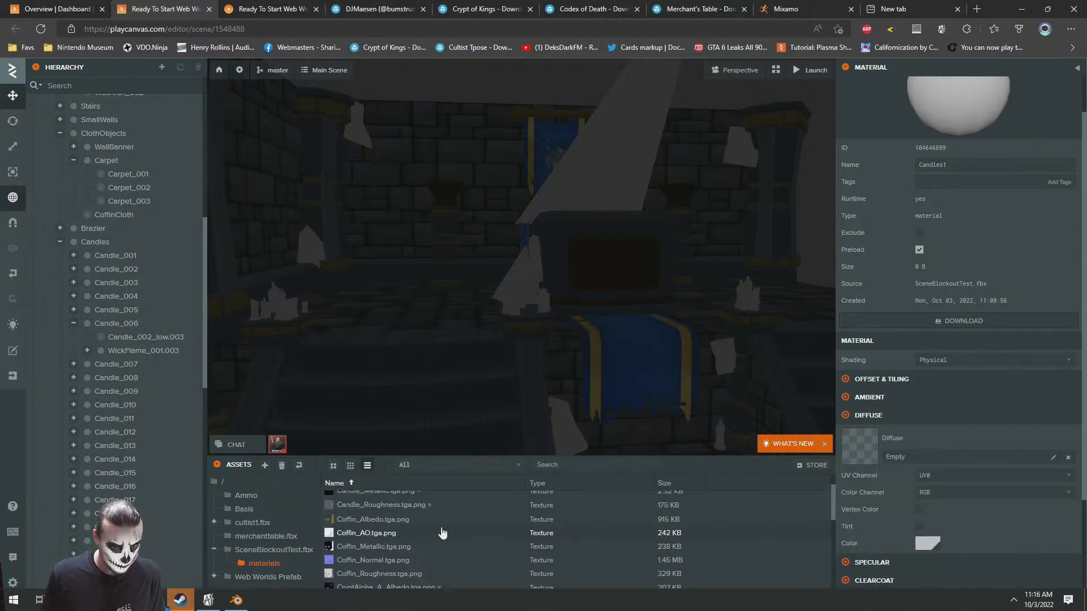
pyautogui.moveTo(355, 517); pyautogui.dragTo(909, 440)
pyautogui.click(869, 397)
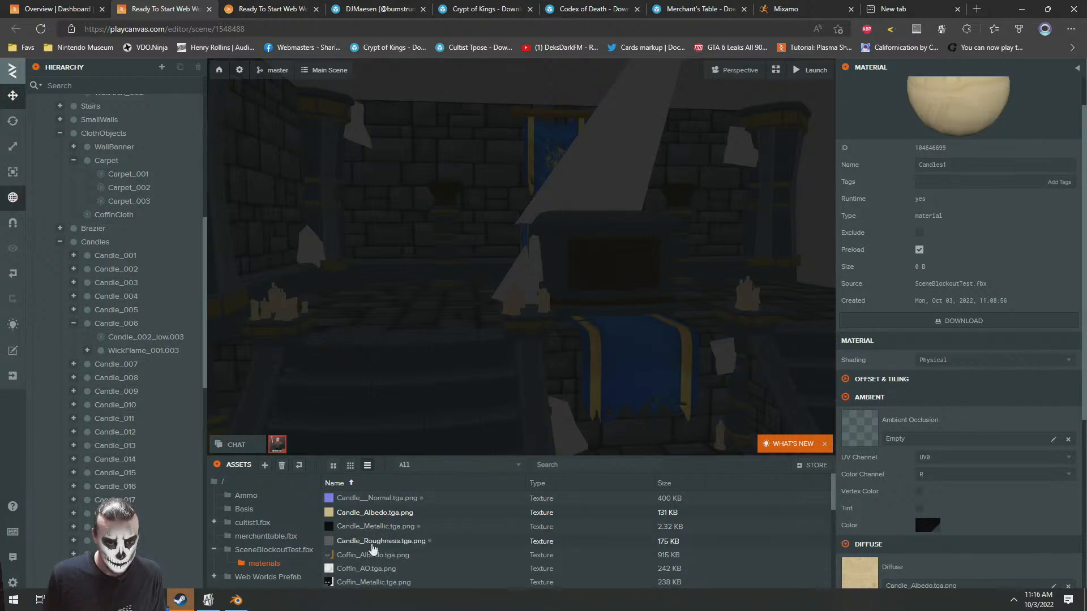
pyautogui.scroll(-5, 985, 401)
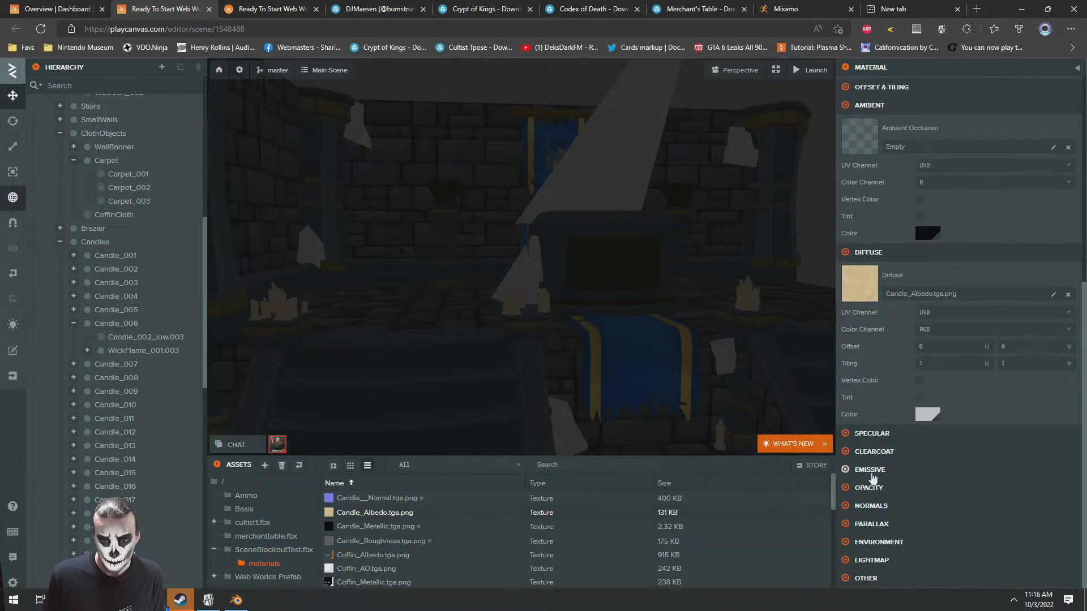
pyautogui.click(871, 433)
pyautogui.scroll(-5, 905, 396)
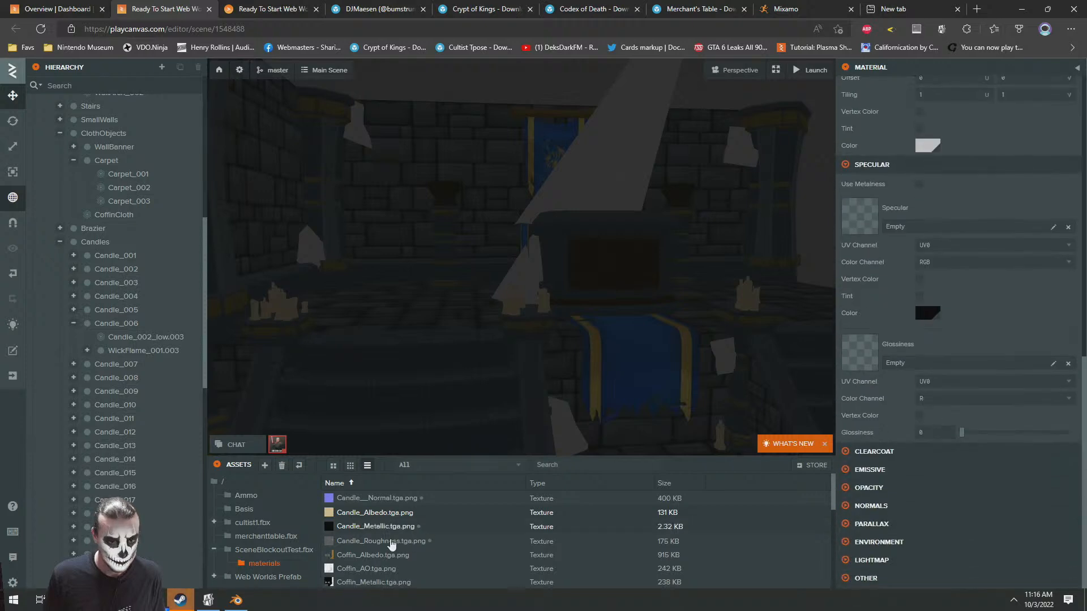
pyautogui.moveTo(355, 548); pyautogui.dragTo(932, 365)
# Delete the Candle_Metallic.tga.png texture from the materials folder
pyautogui.click(371, 528)
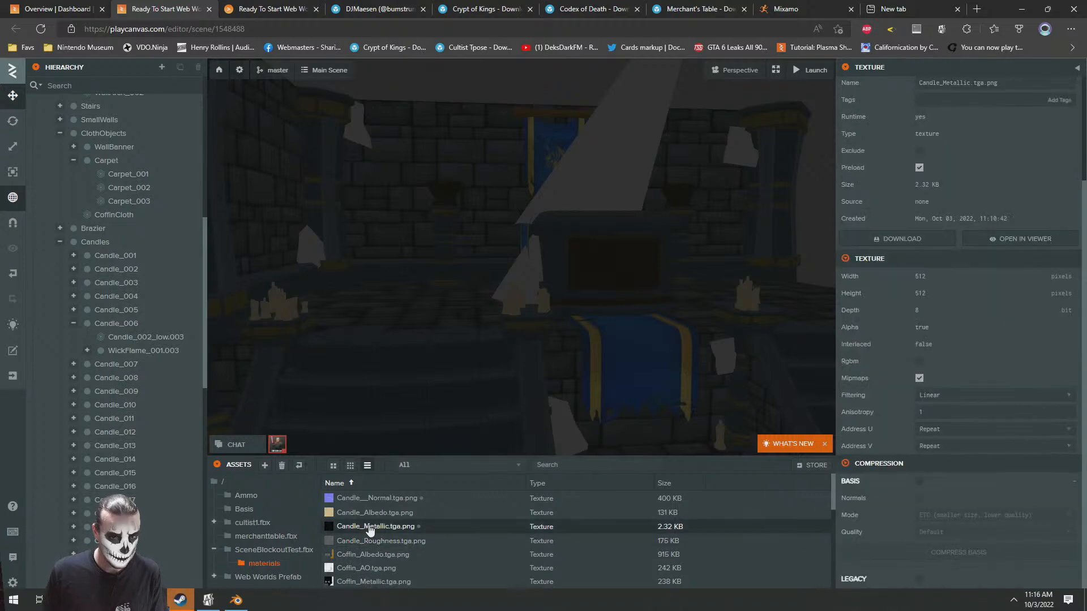
pyautogui.press('Delete')
pyautogui.click(634, 376)
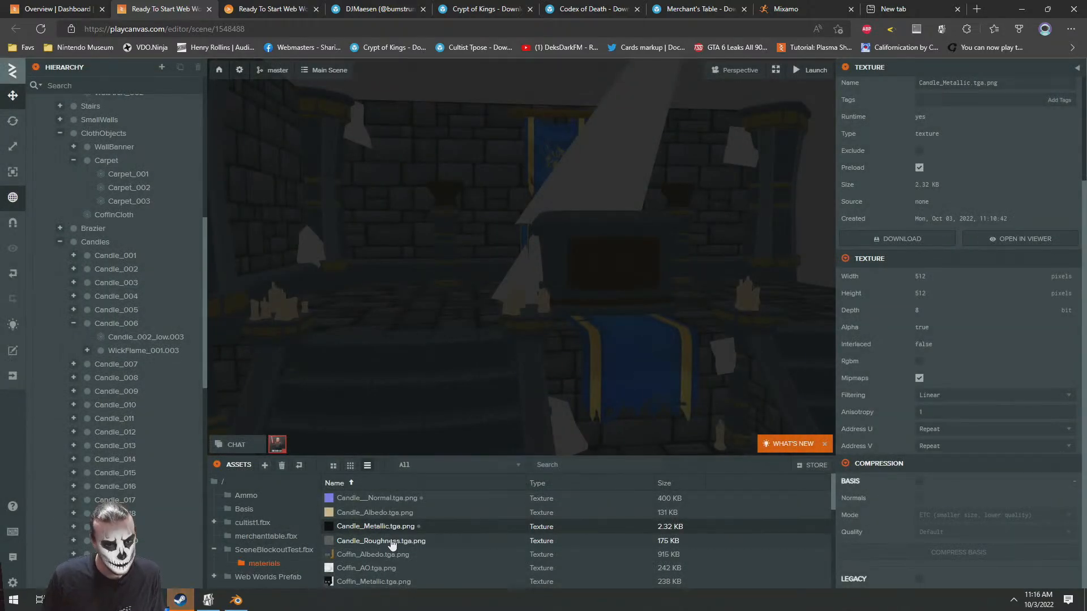
# Reopen the Candles1 material from a candle in the scene and assign Candle__Normal.tga.png as its normal map
pyautogui.click(283, 301)
pyautogui.click(950, 472)
pyautogui.scroll(-10, 871, 463)
pyautogui.scroll(-5, 880, 434)
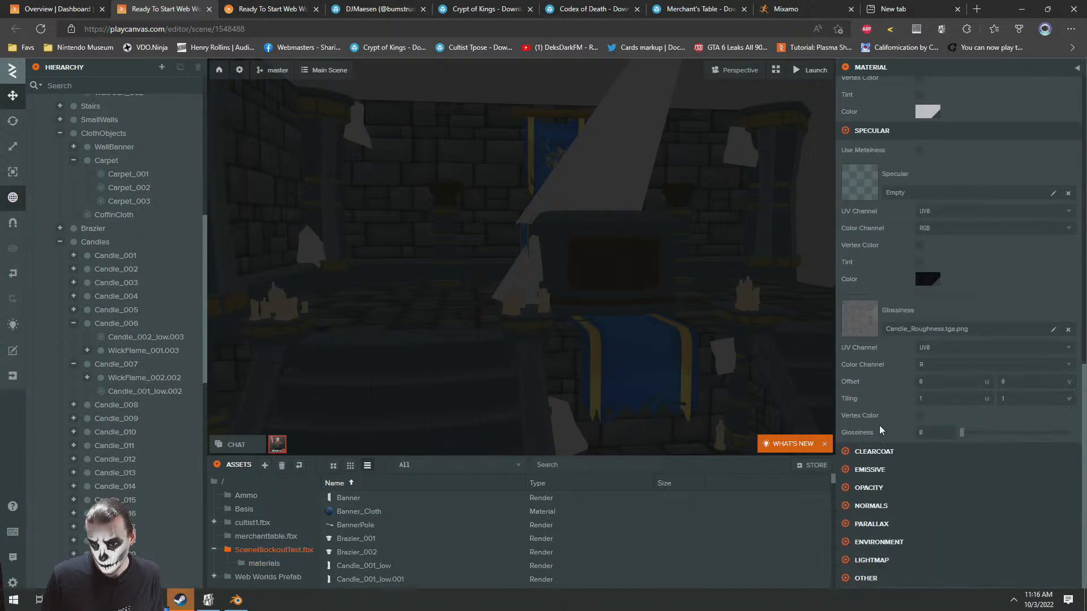
pyautogui.click(863, 505)
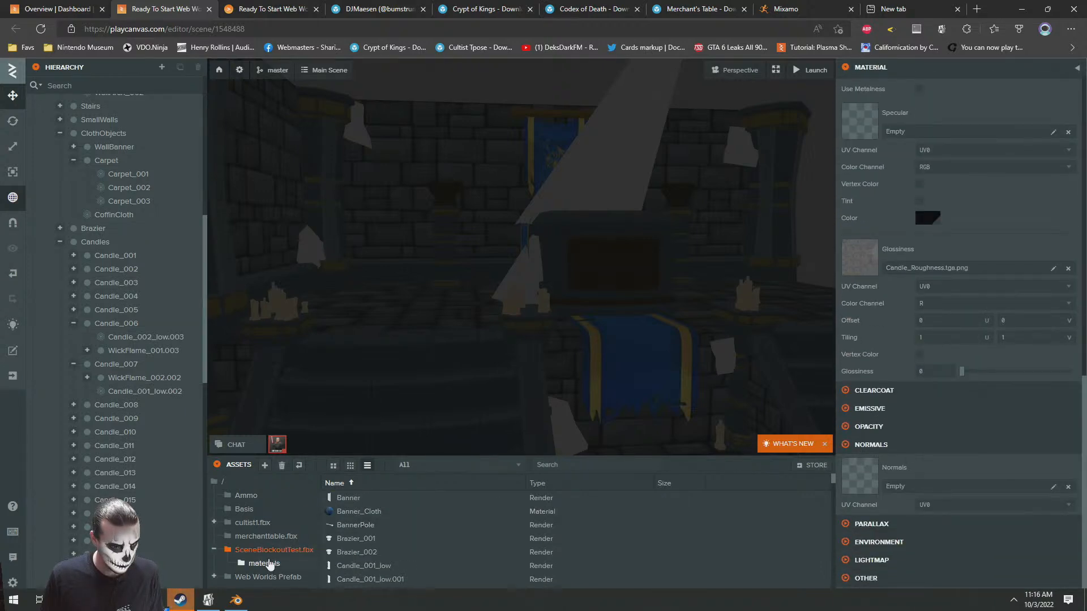
pyautogui.click(266, 563)
pyautogui.moveTo(376, 499); pyautogui.dragTo(863, 477)
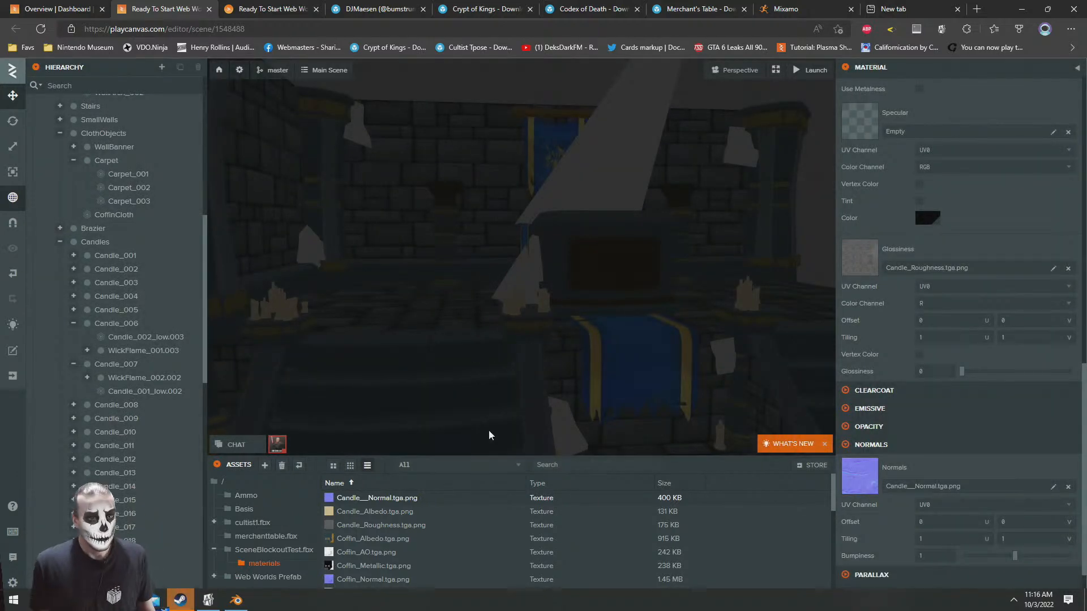
# Open the CryptAlphas02 material of a cobweb in the crypt, showing its diffuse settings alongside the textures in the materials folder
pyautogui.scroll(-2, 420, 571)
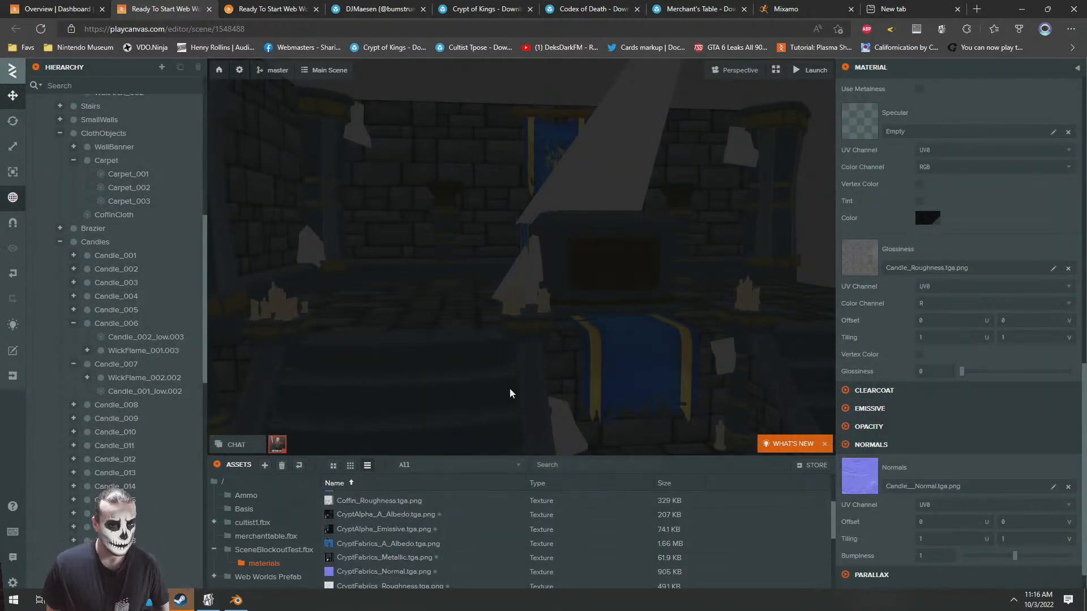
pyautogui.moveTo(578, 278); pyautogui.dragTo(439, 300)
pyautogui.scroll(-5, 438, 300)
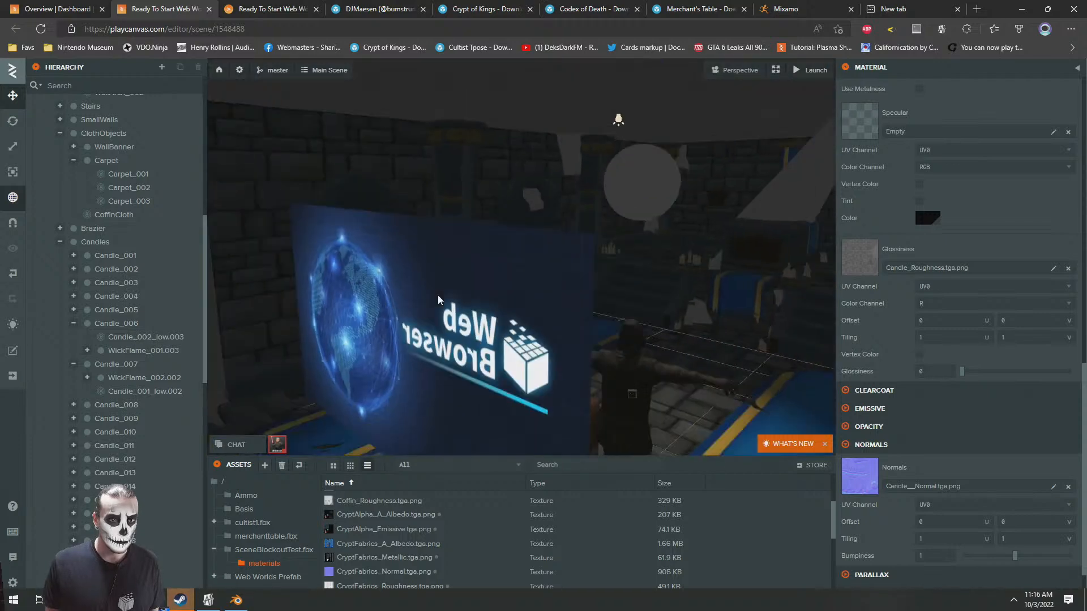
pyautogui.scroll(6, 438, 303)
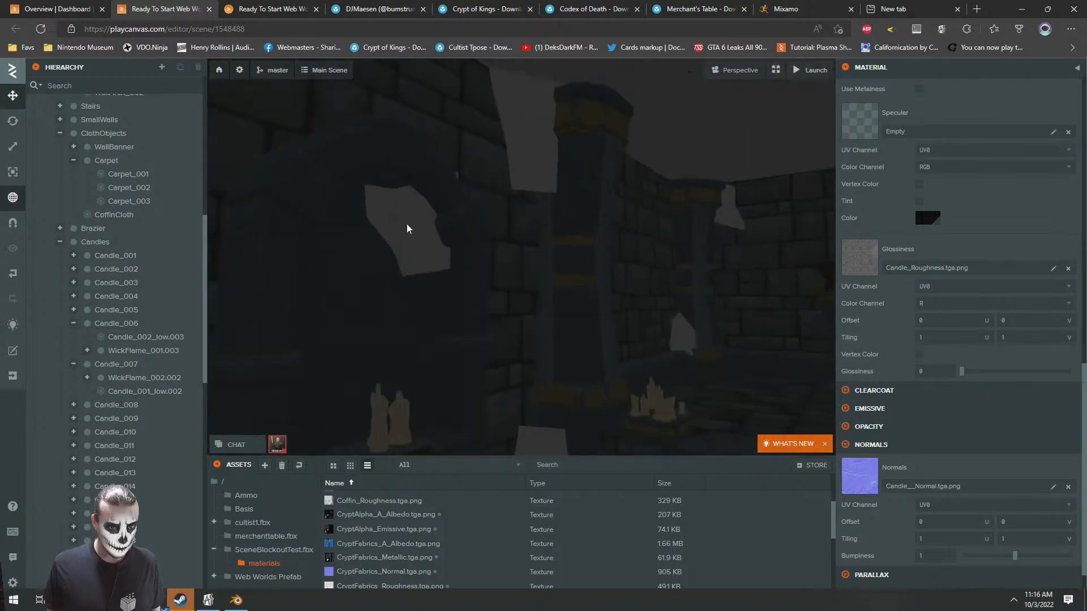
pyautogui.click(413, 230)
pyautogui.click(938, 470)
pyautogui.scroll(-1, 934, 464)
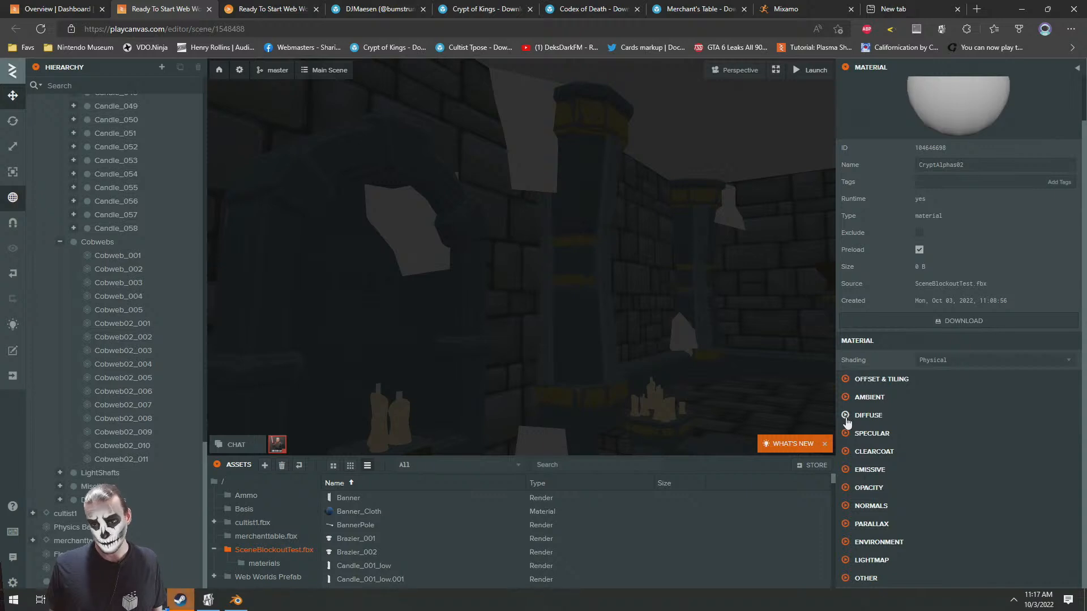
pyautogui.click(845, 416)
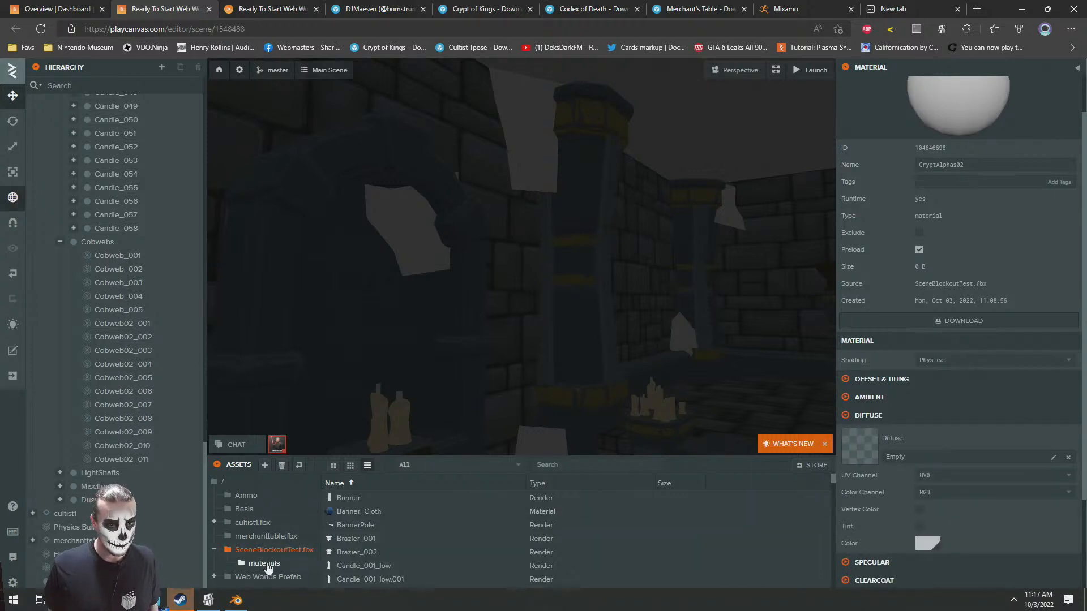
pyautogui.click(265, 564)
# Try CryptFabrics_A_Albedo.tga.png as the diffuse map of the CryptAlphas02 material and clear it again
pyautogui.scroll(-5, 378, 536)
pyautogui.scroll(-4, 477, 532)
pyautogui.scroll(5, 474, 548)
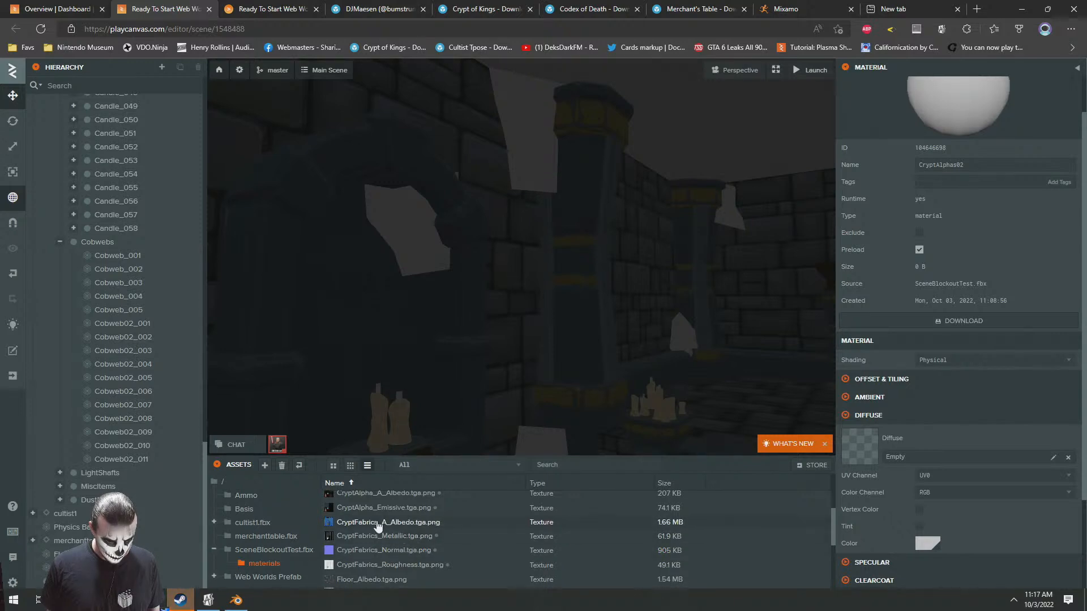
pyautogui.moveTo(379, 525); pyautogui.dragTo(874, 446)
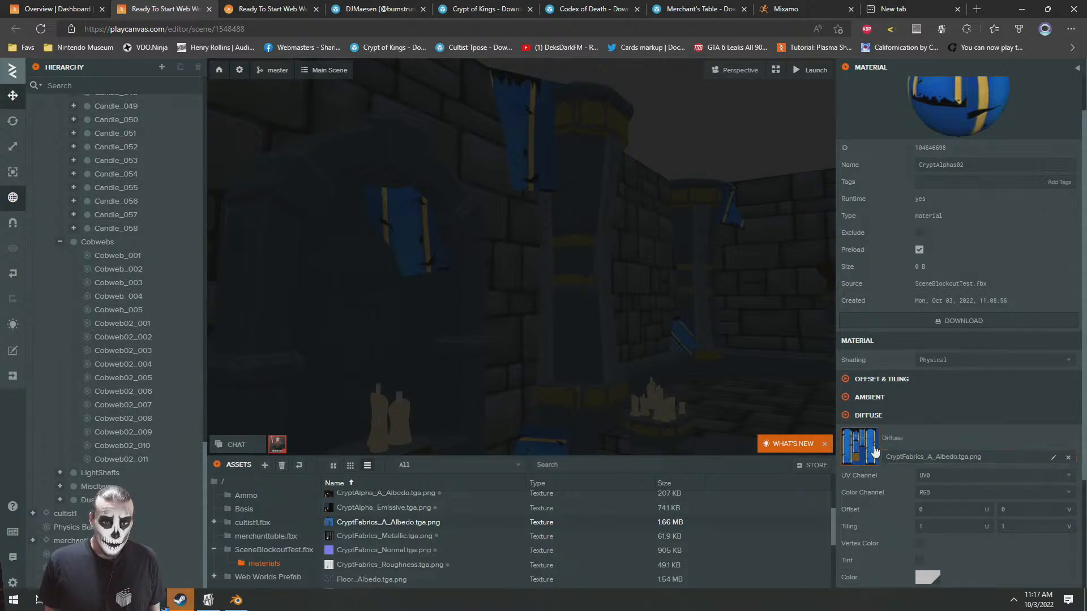
pyautogui.click(1068, 458)
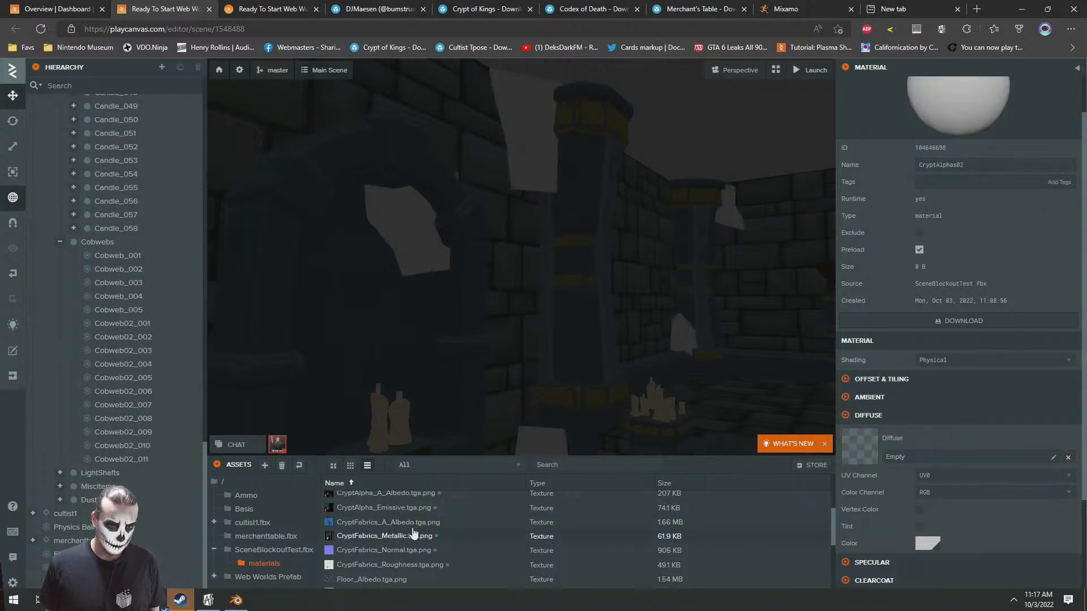
# Find CryptAlpha_A_Albedo.tga.png in the materials folder and assign it as the diffuse map of the CryptAlphas02 material
pyautogui.scroll(-6, 436, 543)
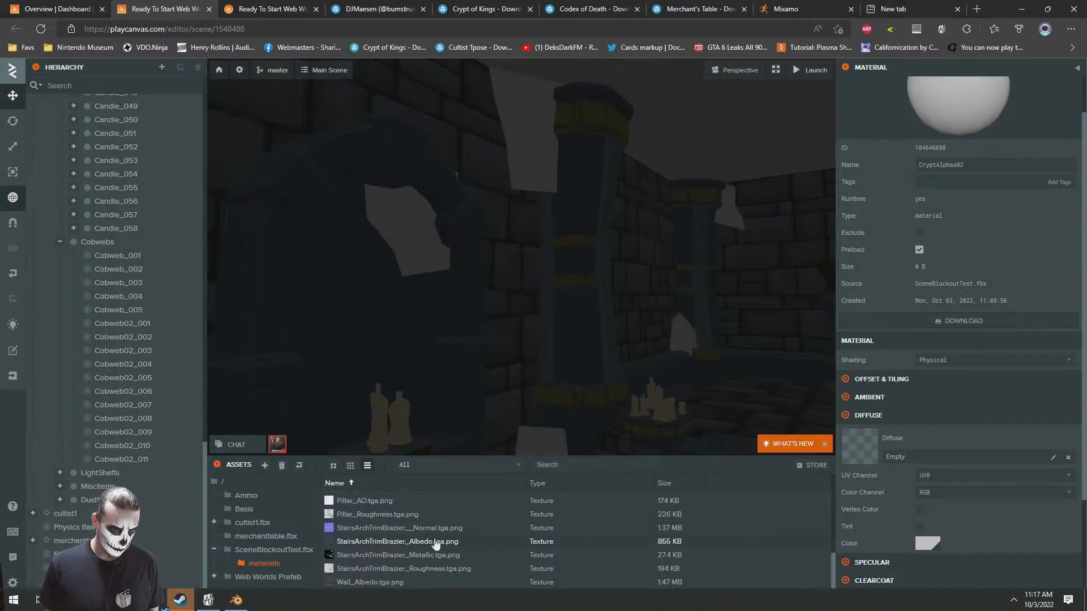
pyautogui.scroll(-1, 396, 562)
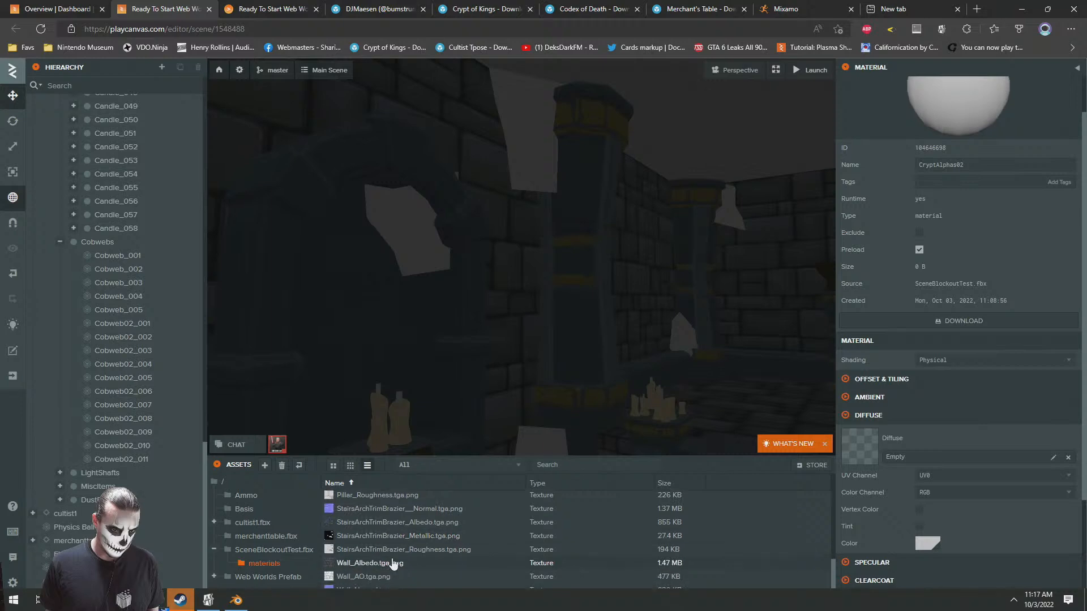
pyautogui.scroll(5, 393, 563)
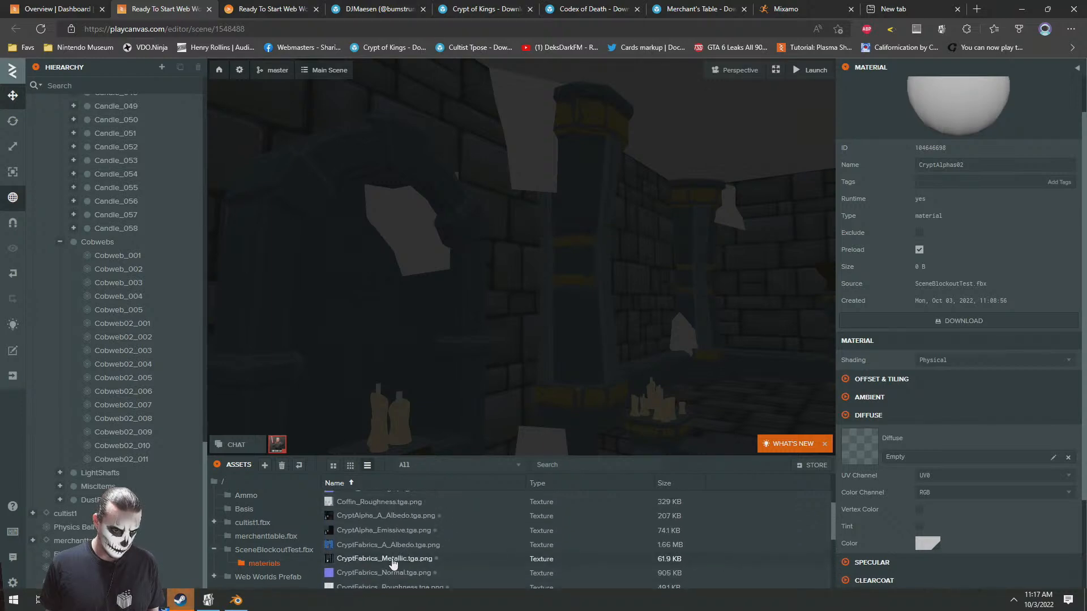
pyautogui.scroll(2, 522, 544)
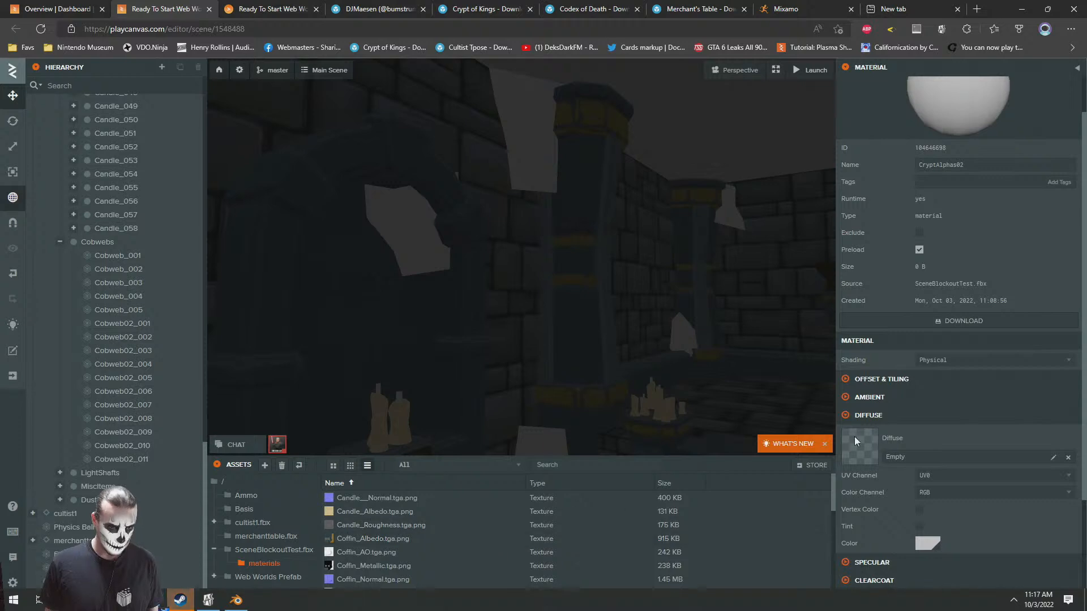
pyautogui.moveTo(833, 484); pyautogui.dragTo(832, 494)
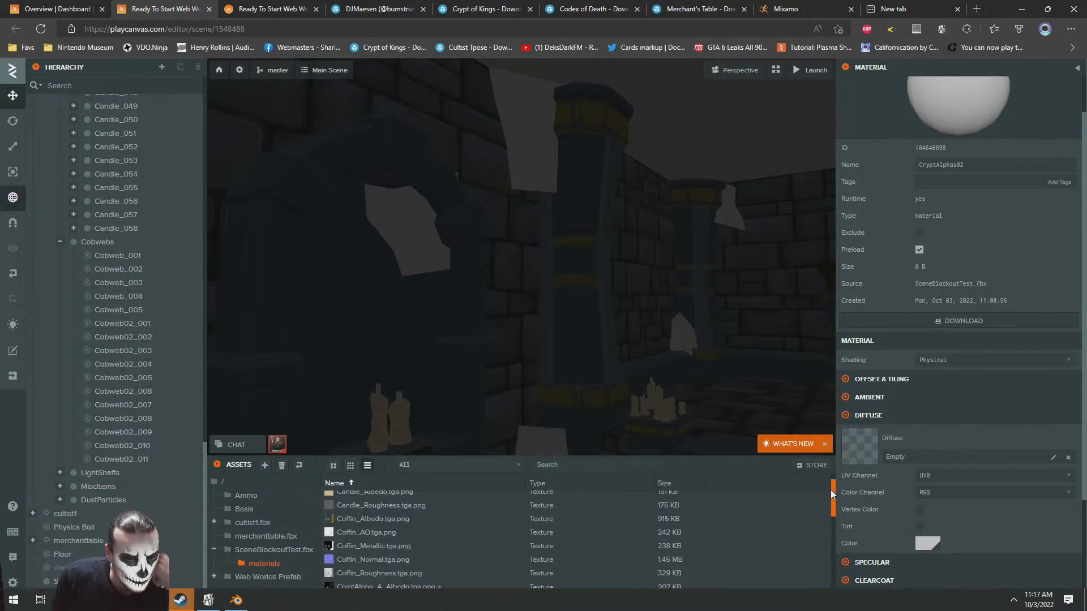
pyautogui.moveTo(829, 492); pyautogui.dragTo(822, 515)
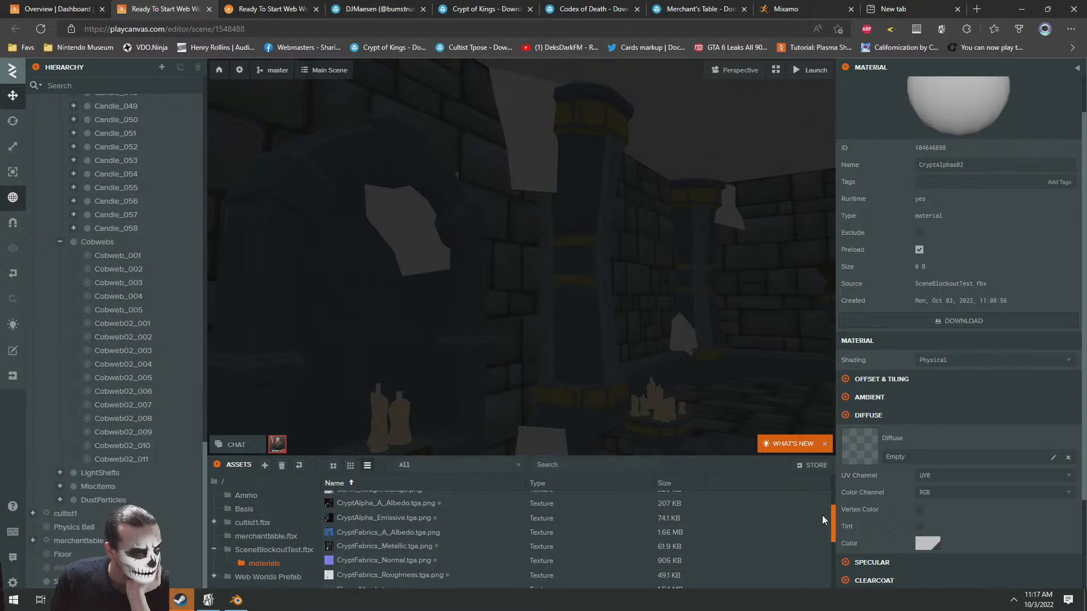
pyautogui.moveTo(369, 507); pyautogui.dragTo(939, 456)
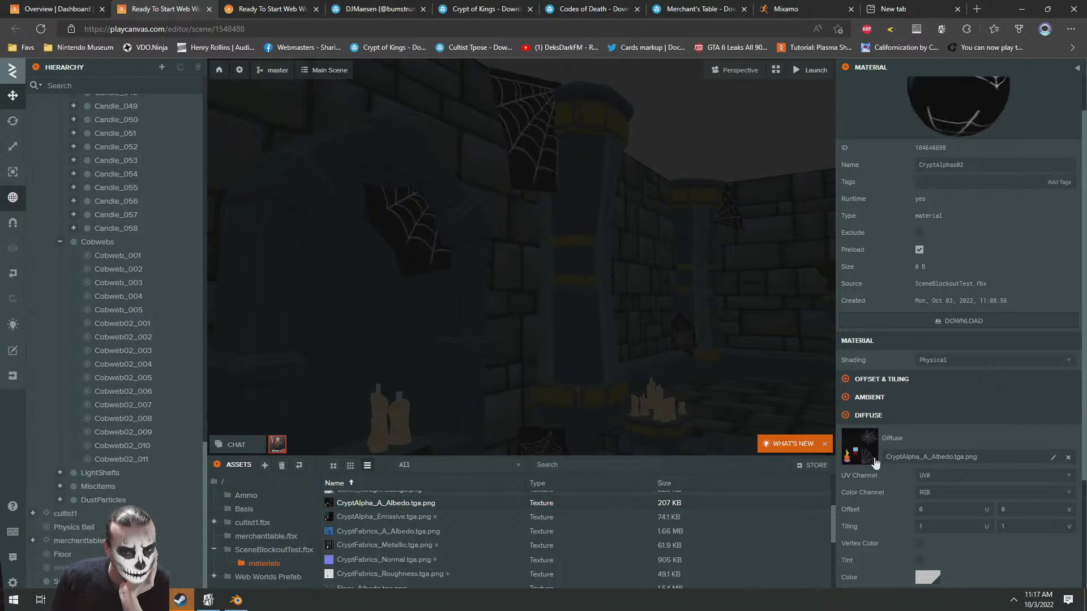
# Assign CryptAlpha_Emissive.tga.png as the emissive map of the CryptAlphas02 material
pyautogui.scroll(-3, 894, 476)
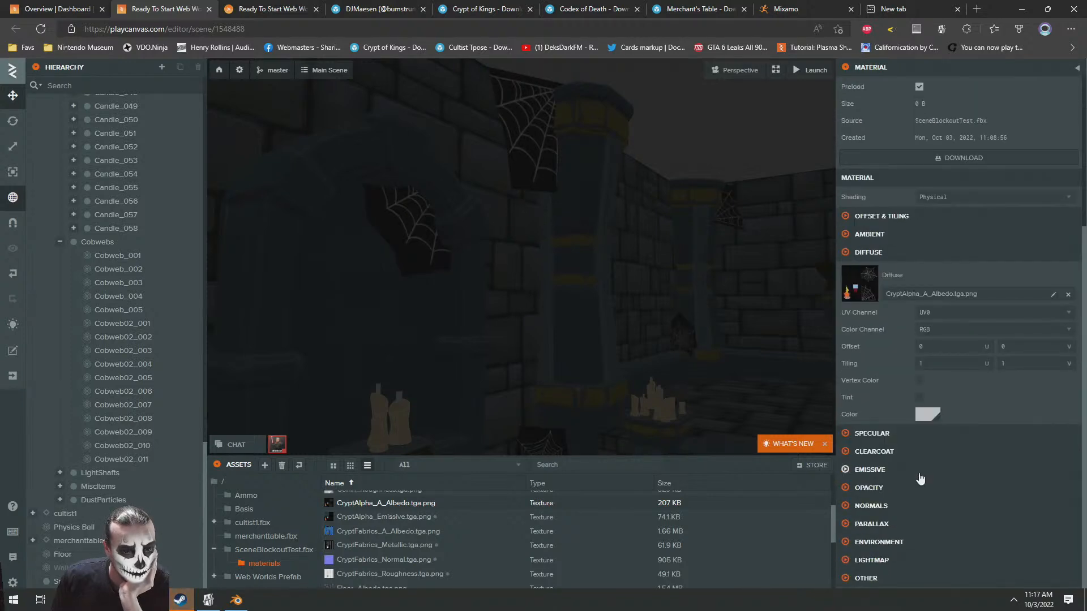
pyautogui.click(870, 470)
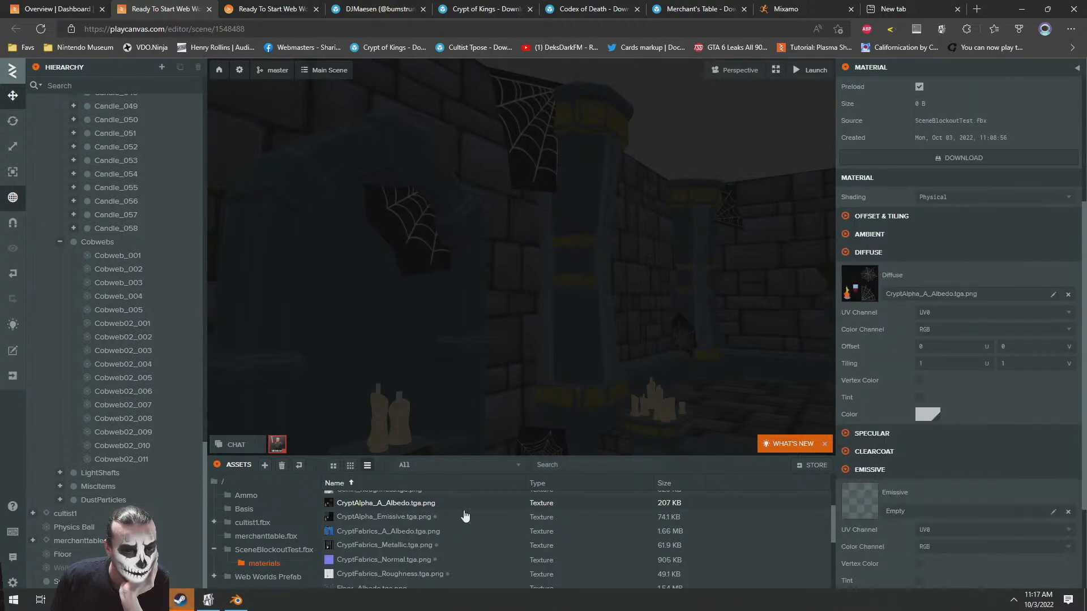
pyautogui.moveTo(369, 518); pyautogui.dragTo(913, 494)
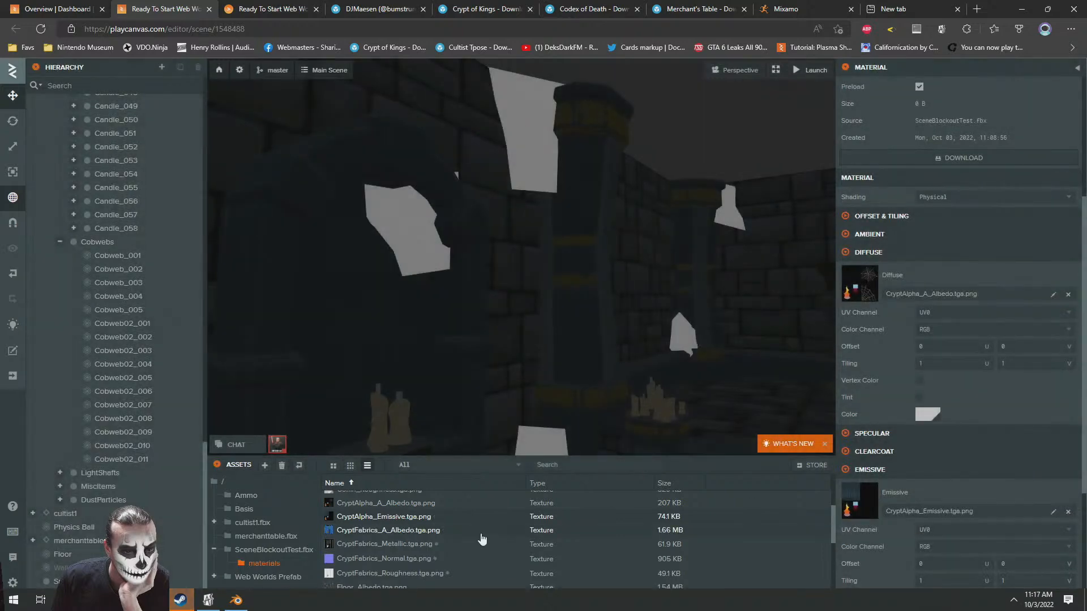
# Assign CryptAlpha_A_Albedo.tga.png as the opacity map of CryptAlphas02, with colour channel A and alpha test 0.037
pyautogui.scroll(-3, 869, 516)
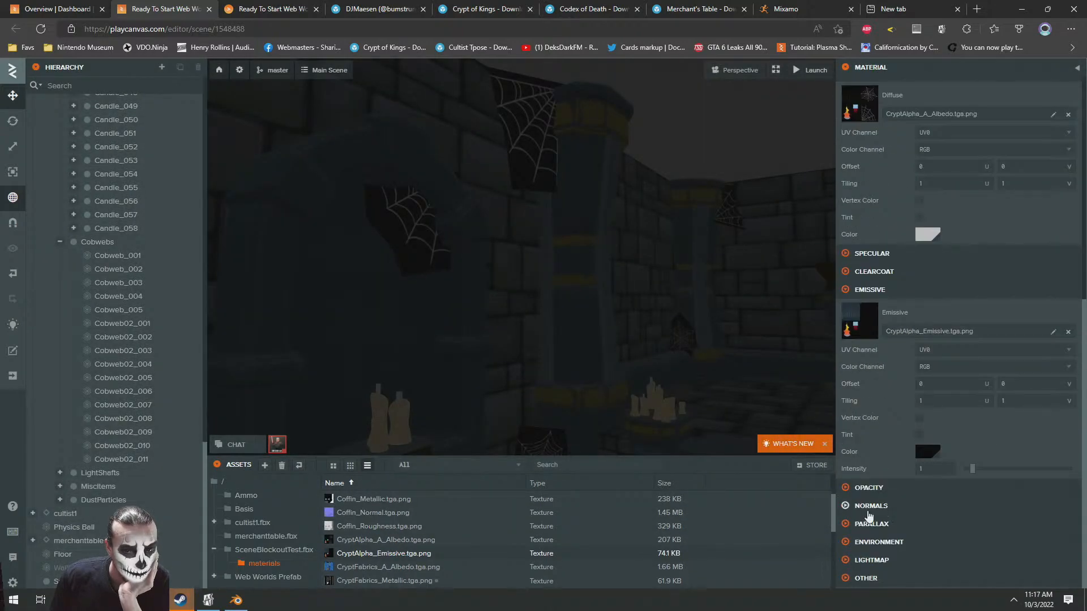
pyautogui.click(867, 488)
pyautogui.scroll(-3, 907, 432)
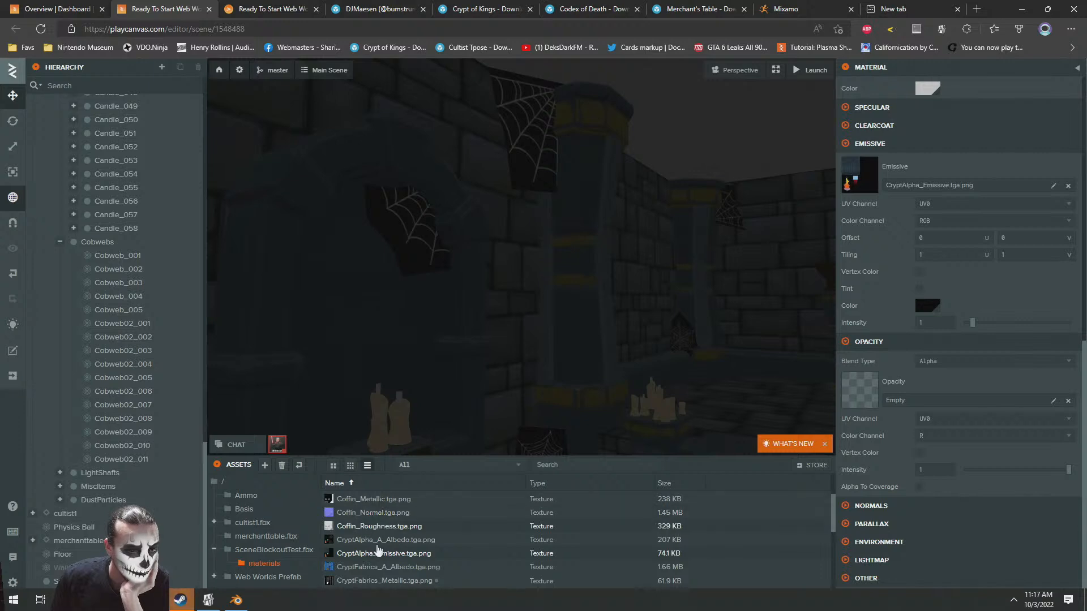
pyautogui.moveTo(384, 540); pyautogui.dragTo(928, 391)
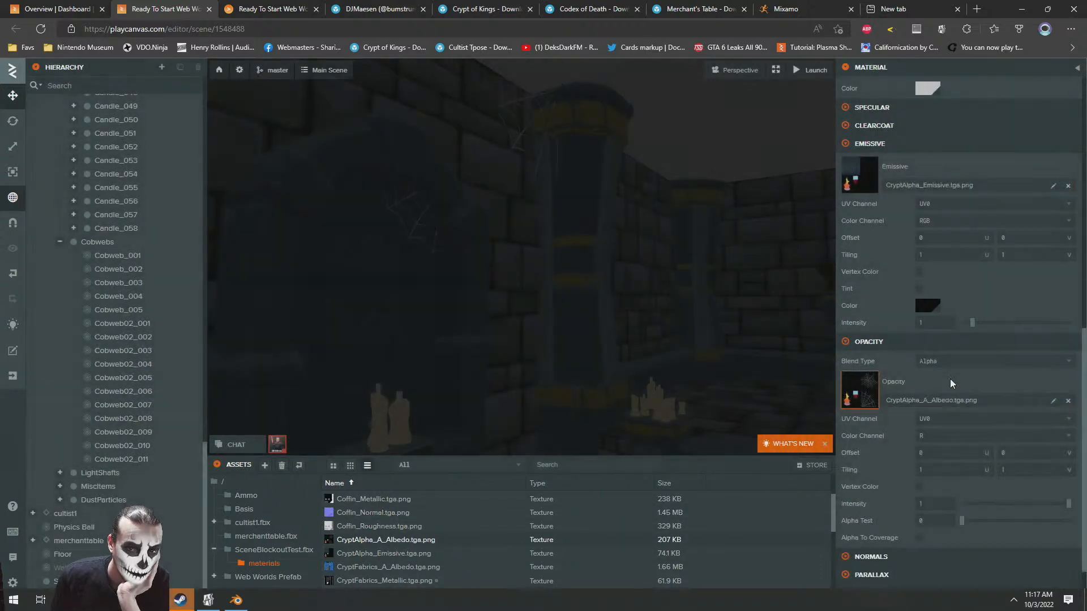
pyautogui.click(940, 434)
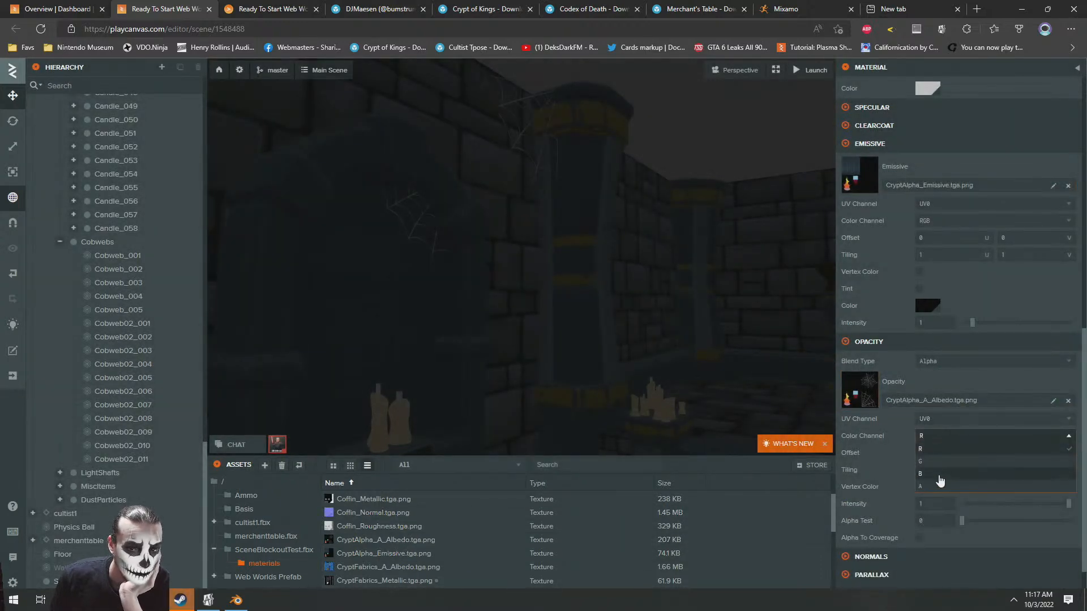
pyautogui.click(928, 487)
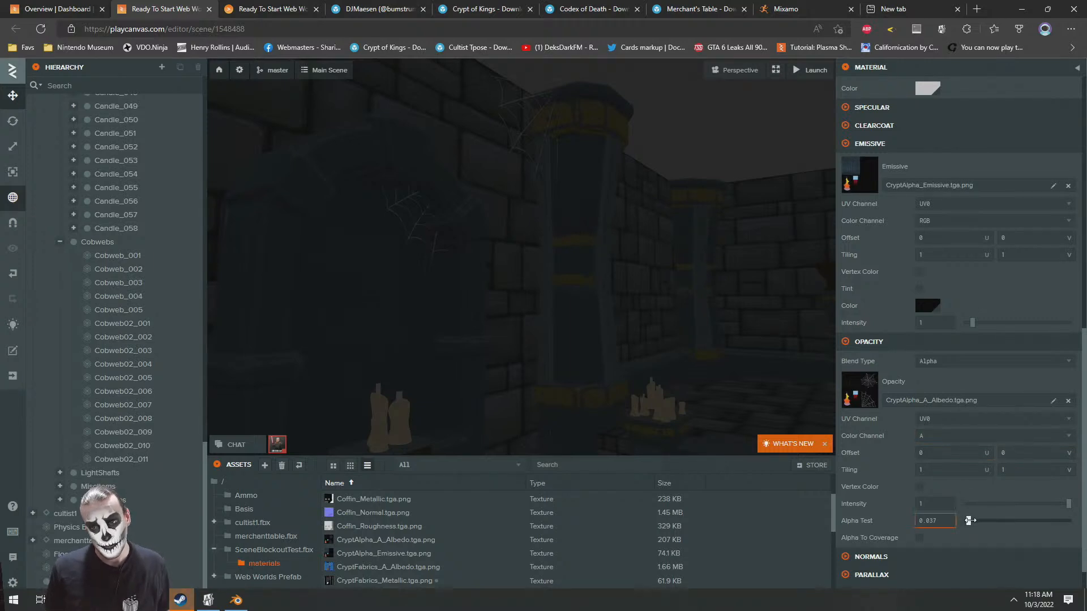
# Select the blue carpet in front of the crypt stairs and open its Banner_Cloth material
pyautogui.press('w')
pyautogui.moveTo(557, 253); pyautogui.dragTo(614, 286, button='right')
pyautogui.press('s')
pyautogui.press('w')
pyautogui.scroll(-1, 435, 566)
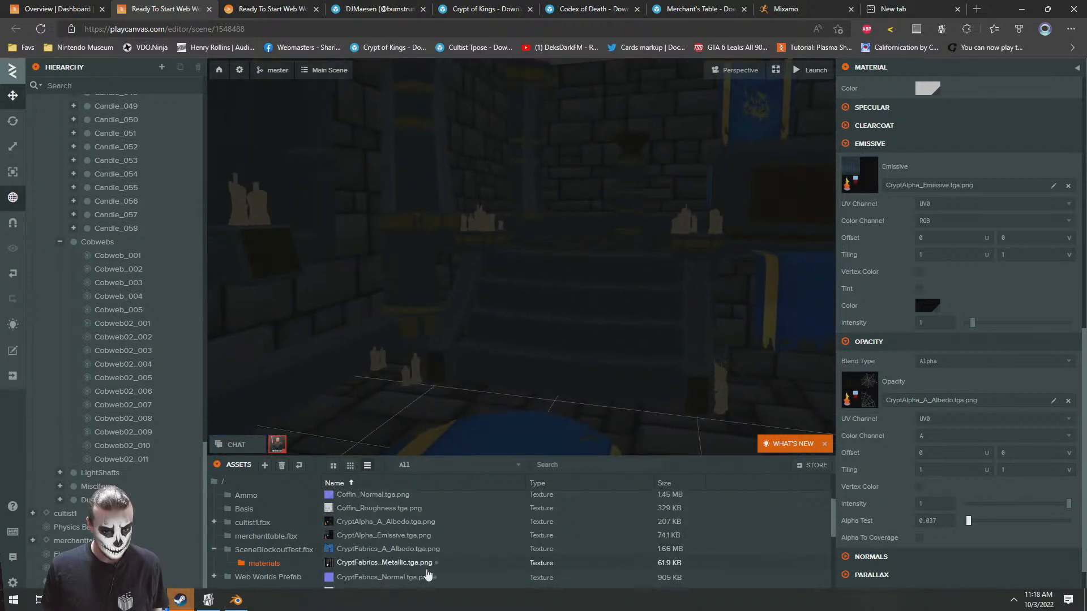
pyautogui.click(552, 466)
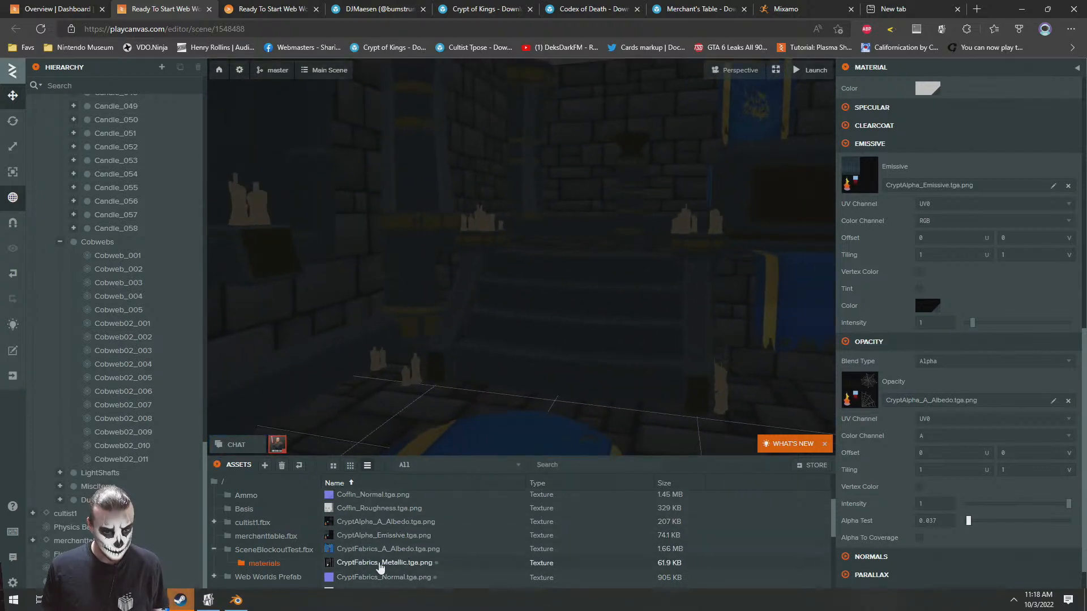
pyautogui.click(540, 437)
pyautogui.click(916, 390)
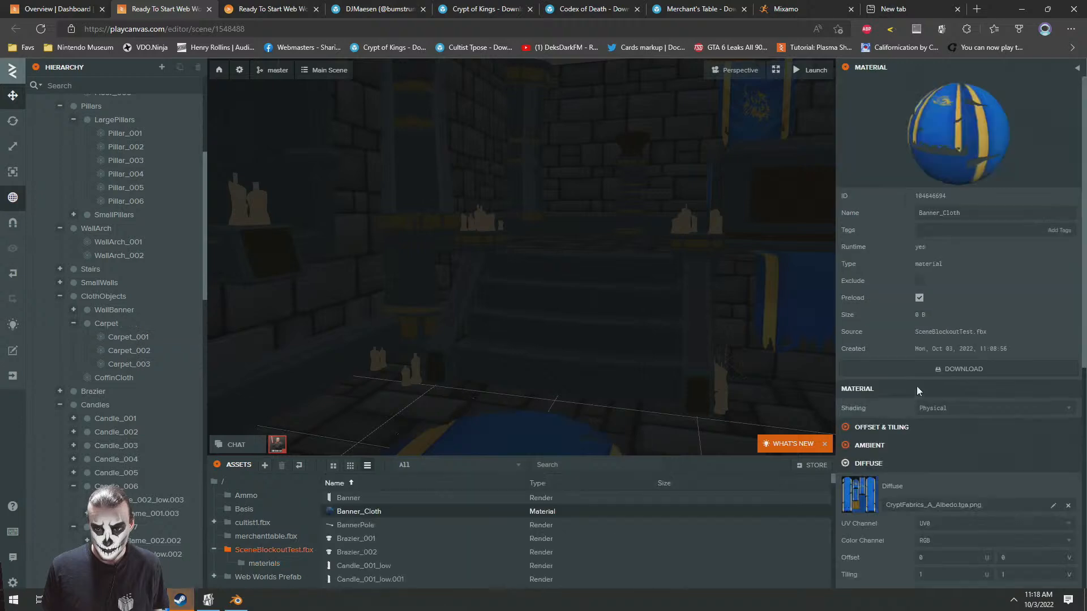
# Enable metalness for the Banner_Cloth material and assign CryptFabrics_Metallic.tga.png as its metalness map
pyautogui.click(865, 334)
pyautogui.click(919, 352)
pyautogui.click(251, 567)
pyautogui.scroll(-3, 397, 538)
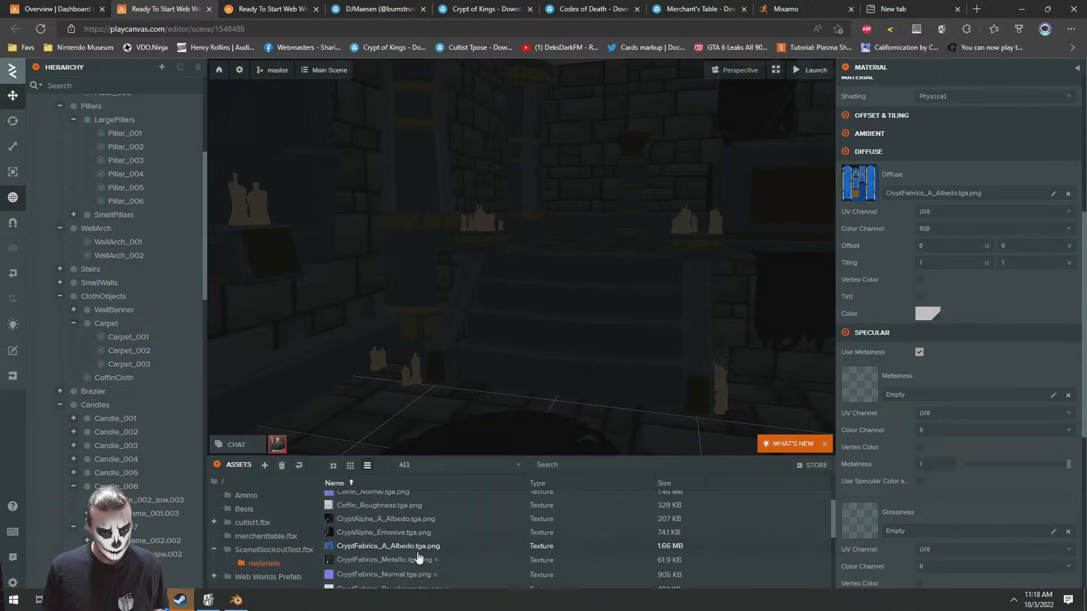
pyautogui.moveTo(385, 555)
pyautogui.mouseDown()
pyautogui.moveTo(881, 424)
pyautogui.moveTo(902, 393)
pyautogui.mouseUp()
# Assign CryptFabrics_Roughness.tga.png as the glossiness map and CryptFabrics_Normal.tga.png as the normal map of Banner_Cloth
pyautogui.scroll(-1, 454, 566)
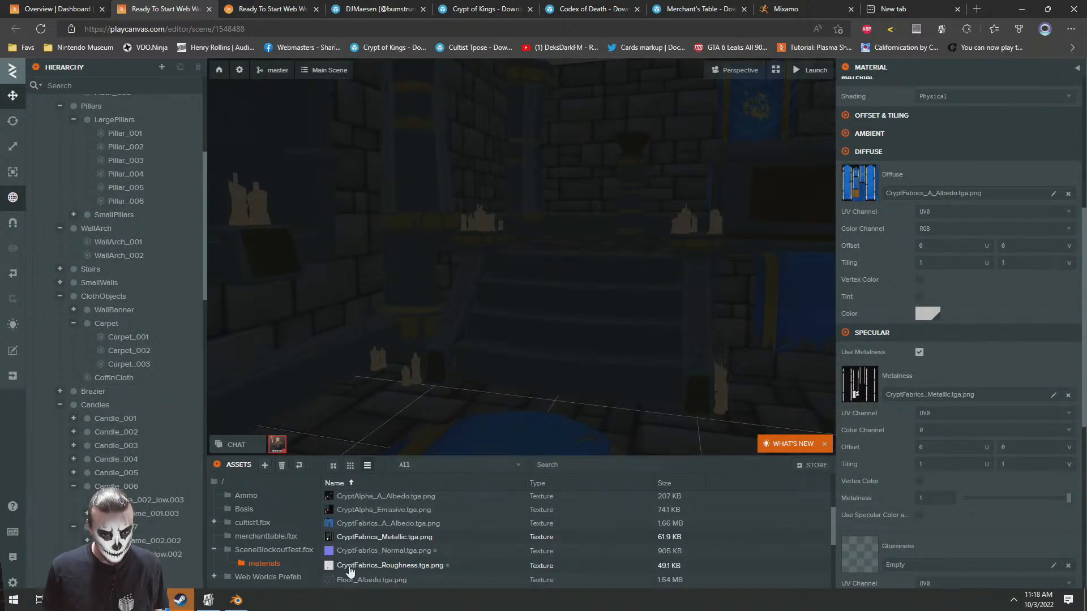
pyautogui.moveTo(350, 572); pyautogui.dragTo(885, 554)
pyautogui.scroll(-3, 452, 543)
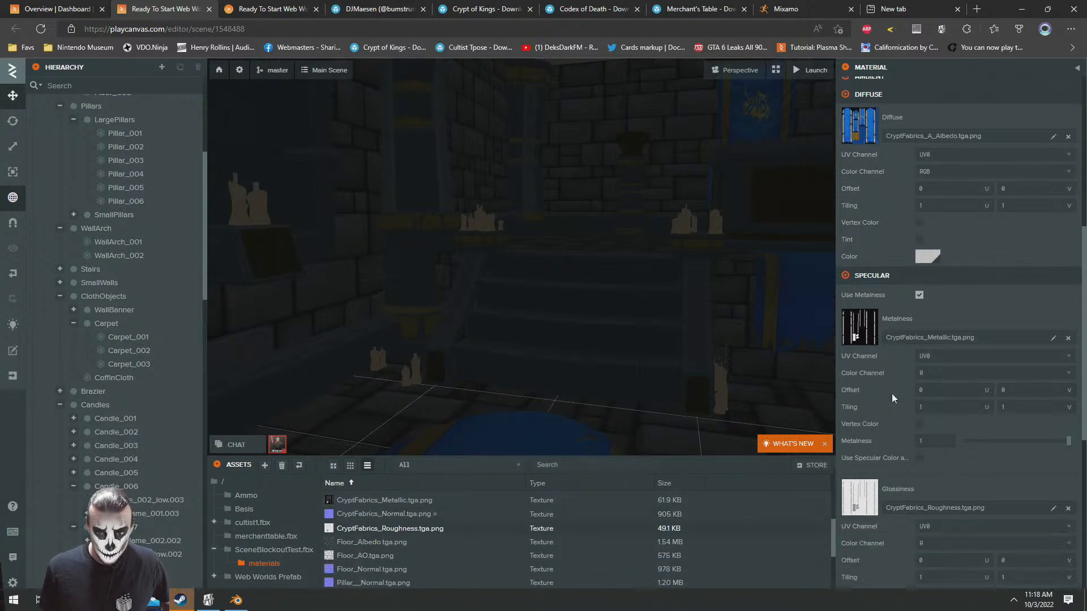
pyautogui.scroll(-5, 891, 393)
pyautogui.scroll(-2, 896, 367)
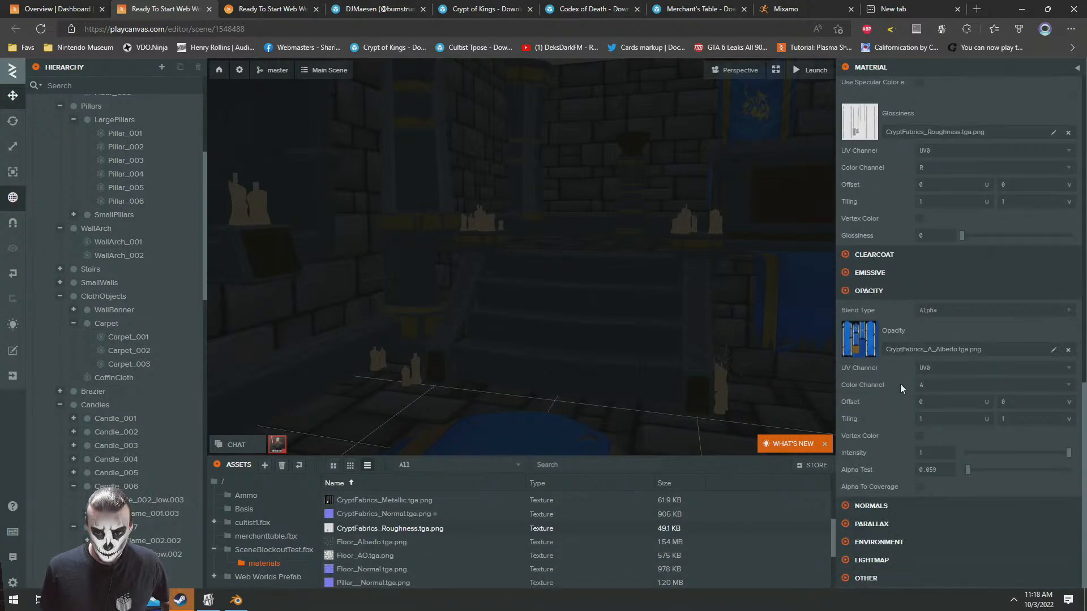
pyautogui.click(870, 506)
pyautogui.moveTo(362, 514); pyautogui.dragTo(911, 470)
# Examine the remaining crypt textures and view the textured room from several angles
pyautogui.scroll(-3, 452, 527)
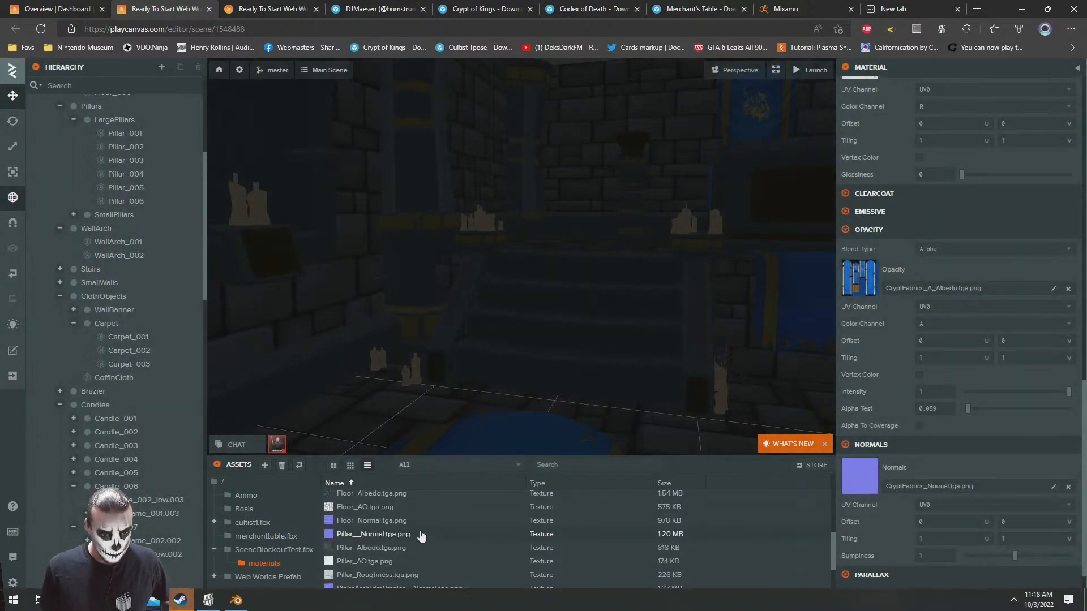
pyautogui.scroll(-1, 488, 535)
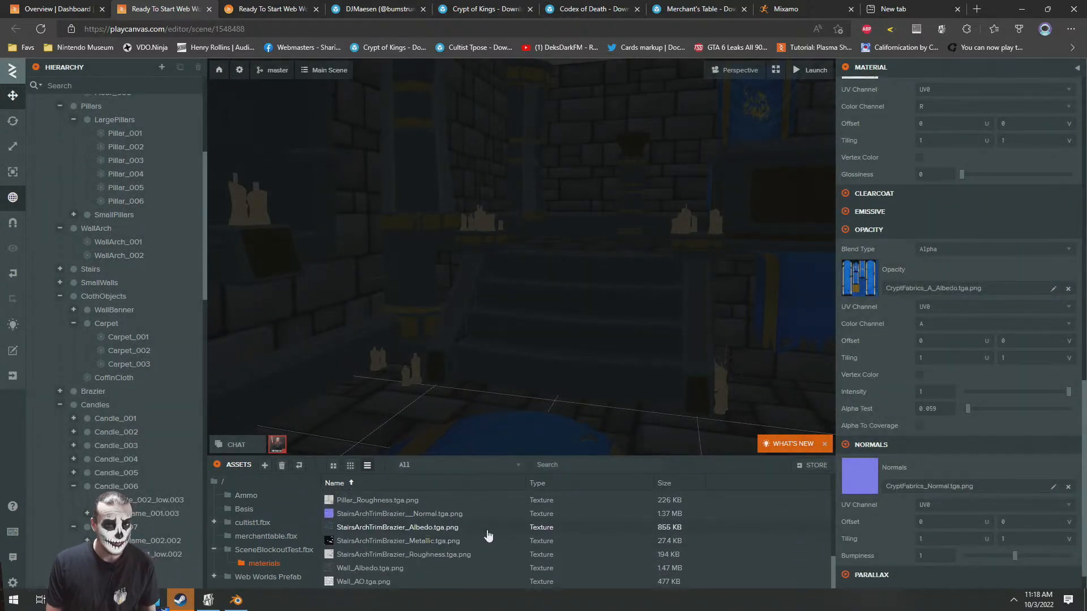
pyautogui.moveTo(491, 266); pyautogui.dragTo(543, 243, button='right')
pyautogui.press('w')
pyautogui.moveTo(563, 117); pyautogui.dragTo(624, 342, button='right')
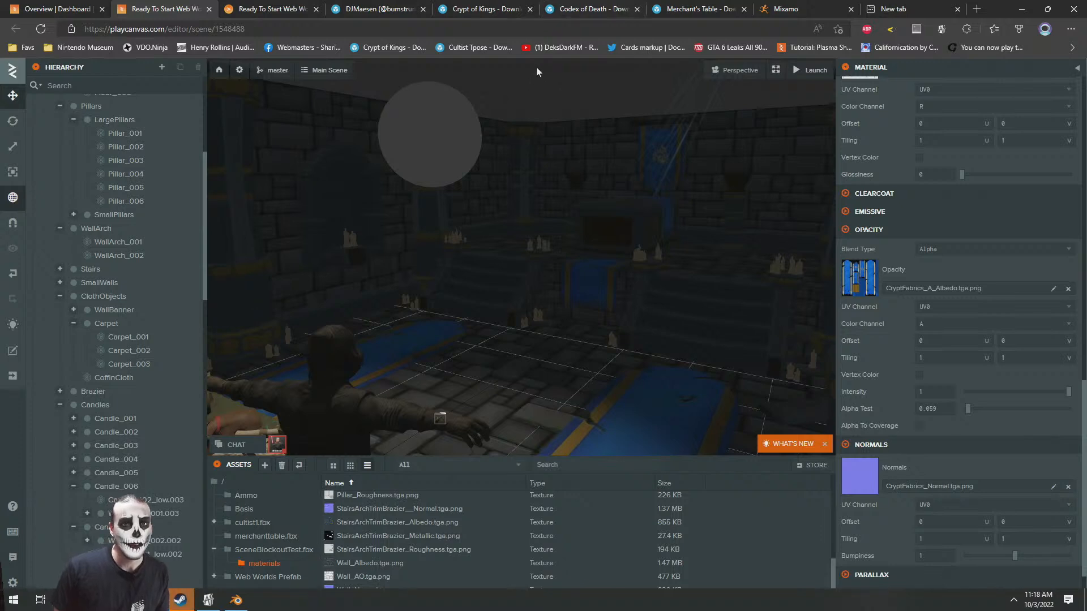
pyautogui.click(560, 92)
pyautogui.moveTo(557, 72); pyautogui.dragTo(497, 293, button='right')
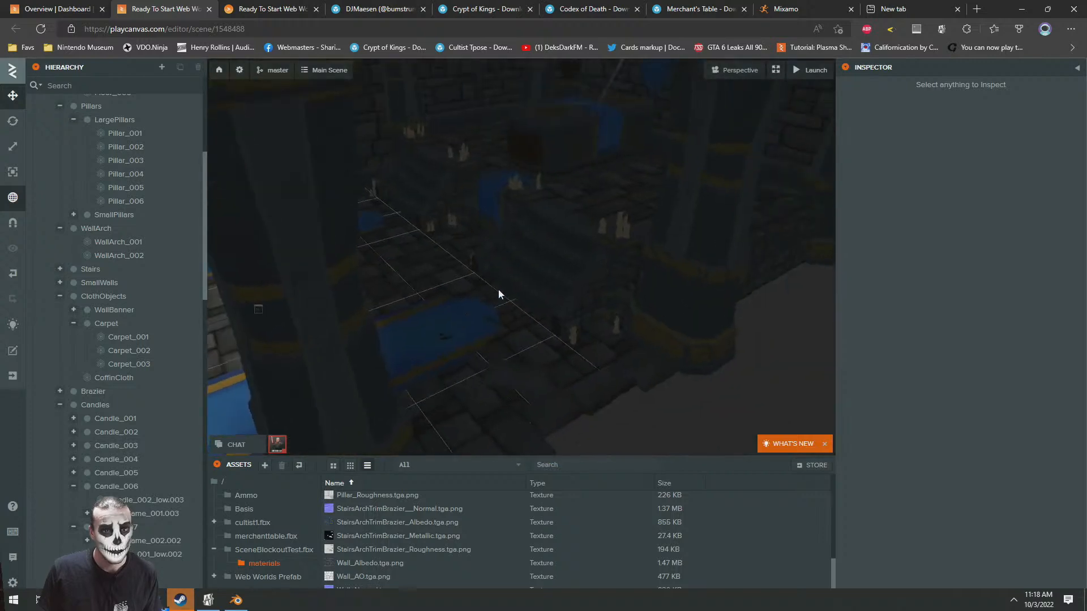
# Rotate the whole SceneBlockoutTest room half a turn about its vertical axis, giving rotation 180, 0, 180
pyautogui.scroll(5, 103, 200)
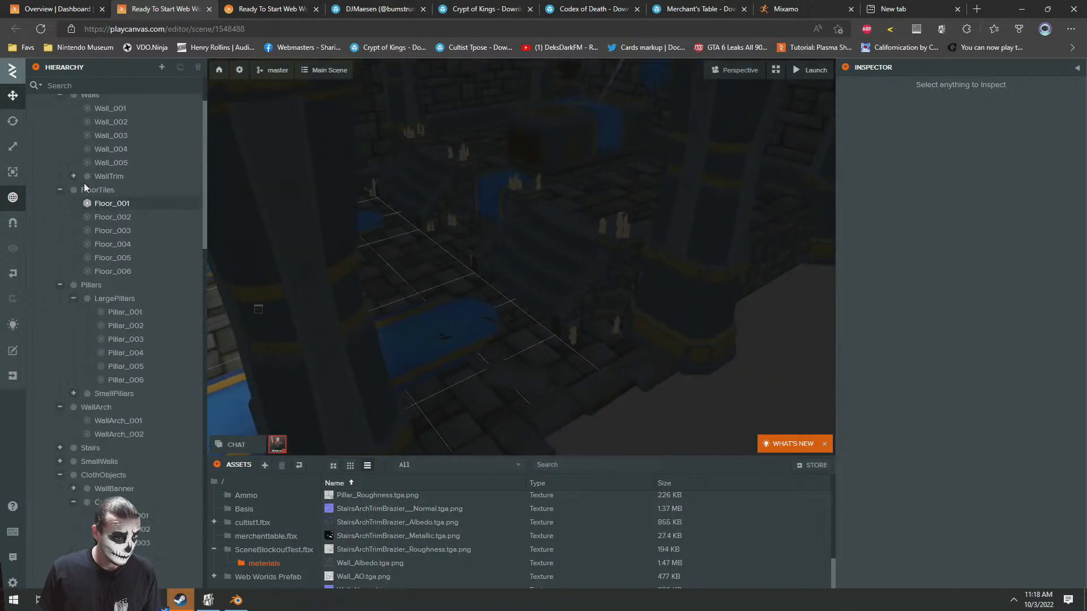
pyautogui.click(32, 127)
pyautogui.click(68, 127)
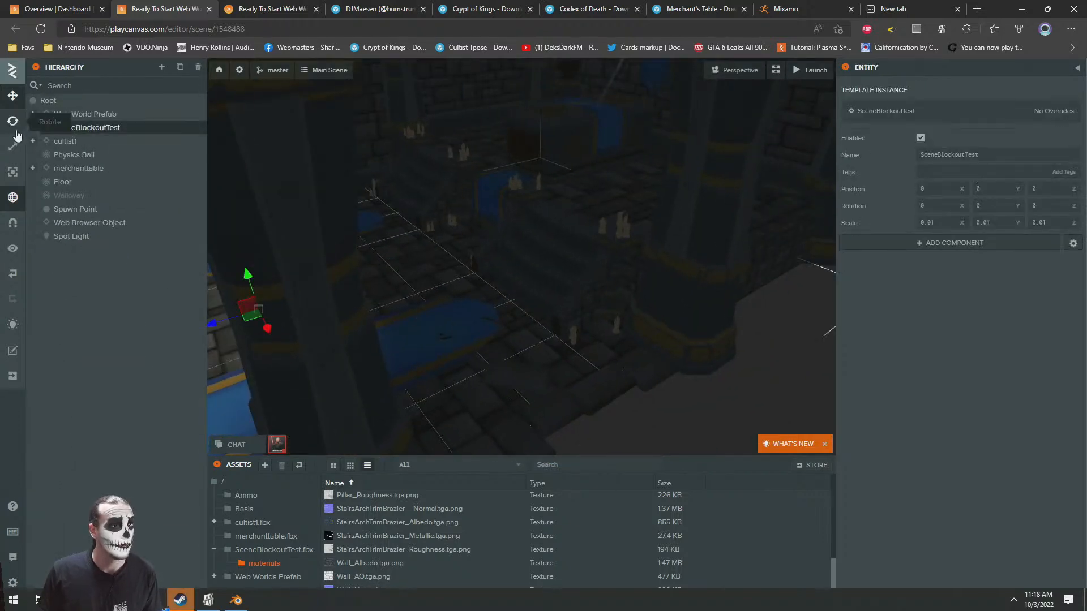
pyautogui.click(12, 120)
pyautogui.press('f')
pyautogui.moveTo(557, 280); pyautogui.dragTo(609, 243)
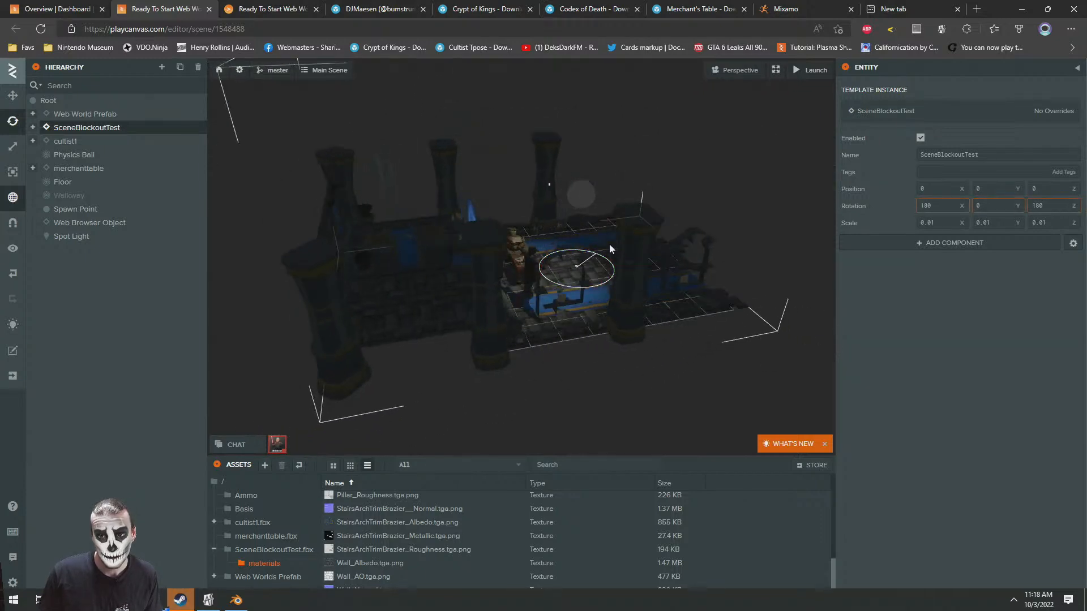
# Move the SceneBlockoutTest room along its Z axis to position 1.218
pyautogui.click(14, 101)
pyautogui.moveTo(484, 206); pyautogui.dragTo(167, 182, button='right')
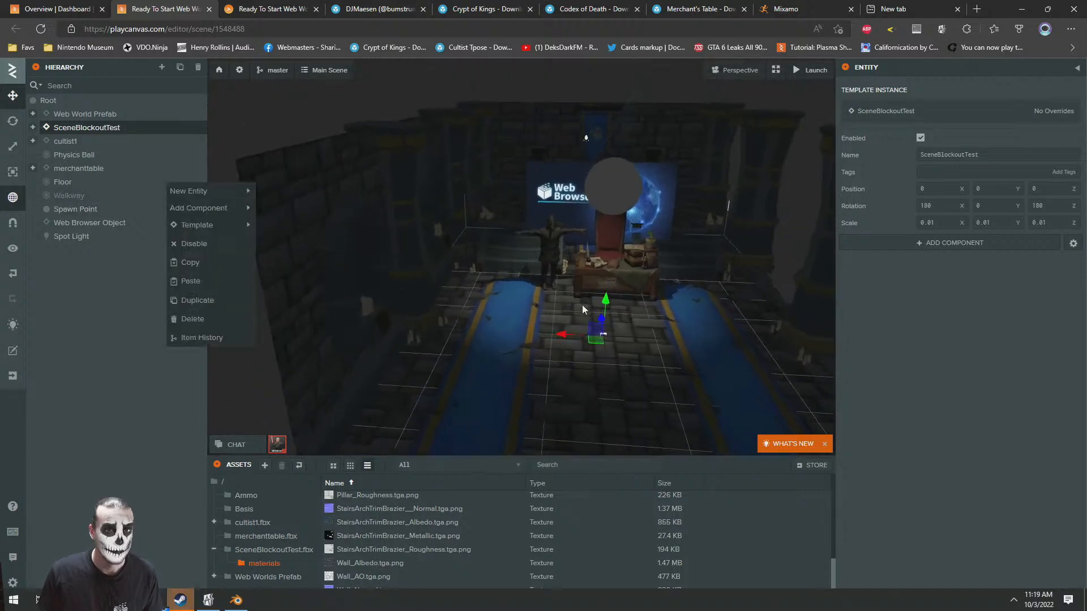
pyautogui.press('w')
pyautogui.press('d')
pyautogui.click(437, 88)
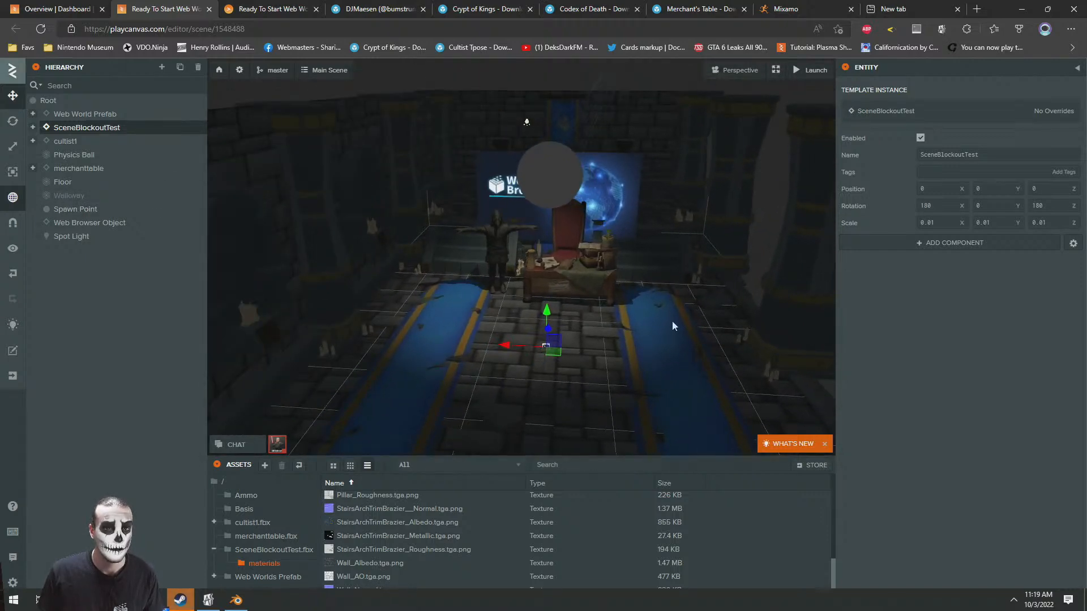
pyautogui.moveTo(555, 352); pyautogui.dragTo(575, 301)
pyautogui.hotkey('ctrl', 'z')
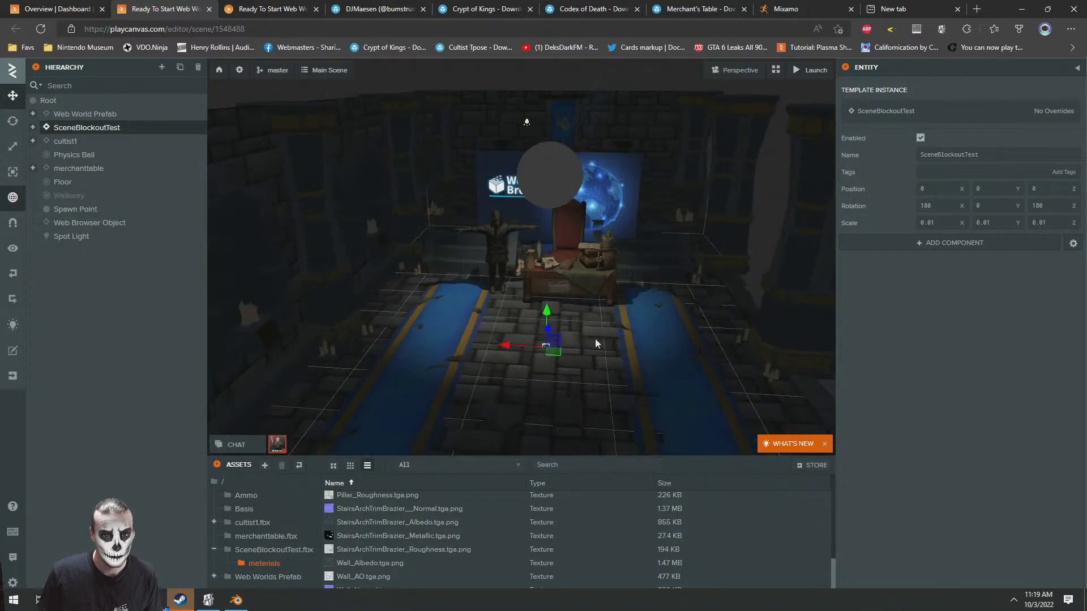
pyautogui.moveTo(534, 344); pyautogui.dragTo(556, 296)
pyautogui.moveTo(557, 296); pyautogui.dragTo(579, 298, button='right')
pyautogui.press('a')
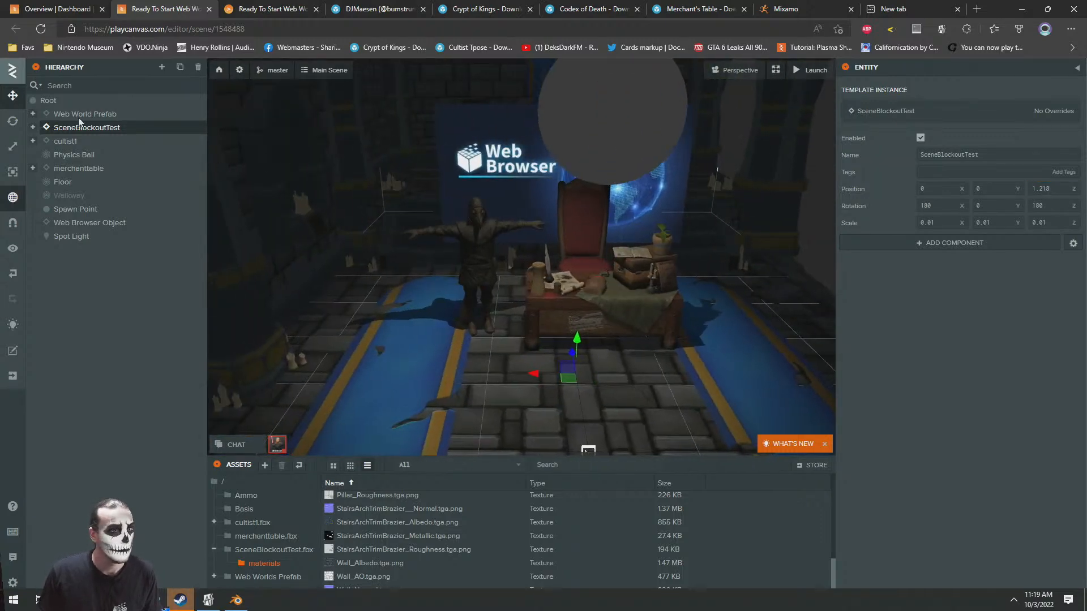
# Select merchanttable and cultist1 together and shift them along X so the table sits between the two carpets
pyautogui.click(73, 168)
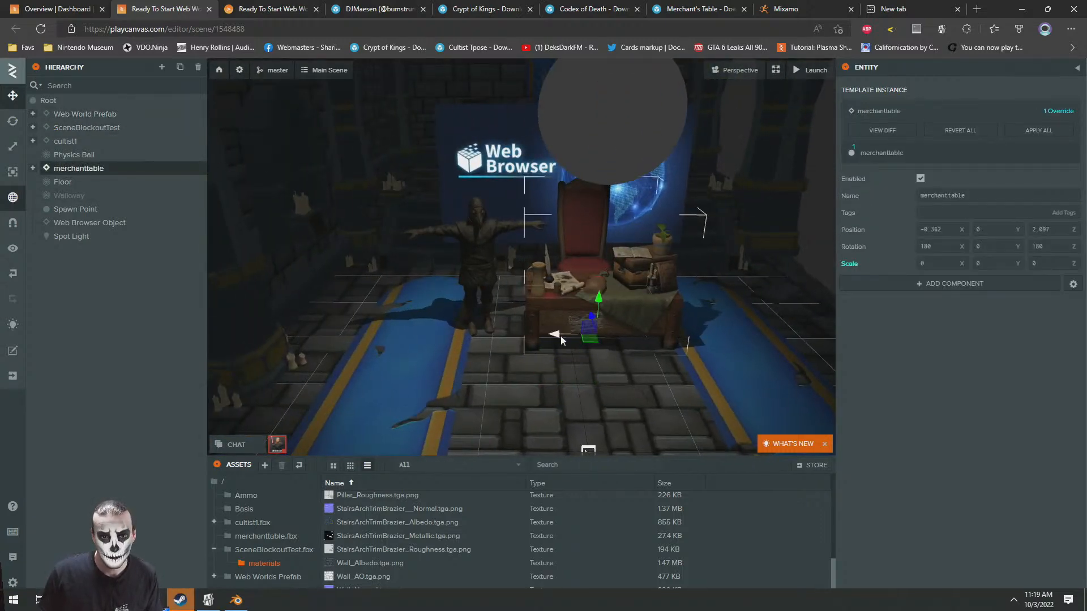
pyautogui.keyDown('ctrl'); pyautogui.click(65, 141); pyautogui.keyUp('ctrl')
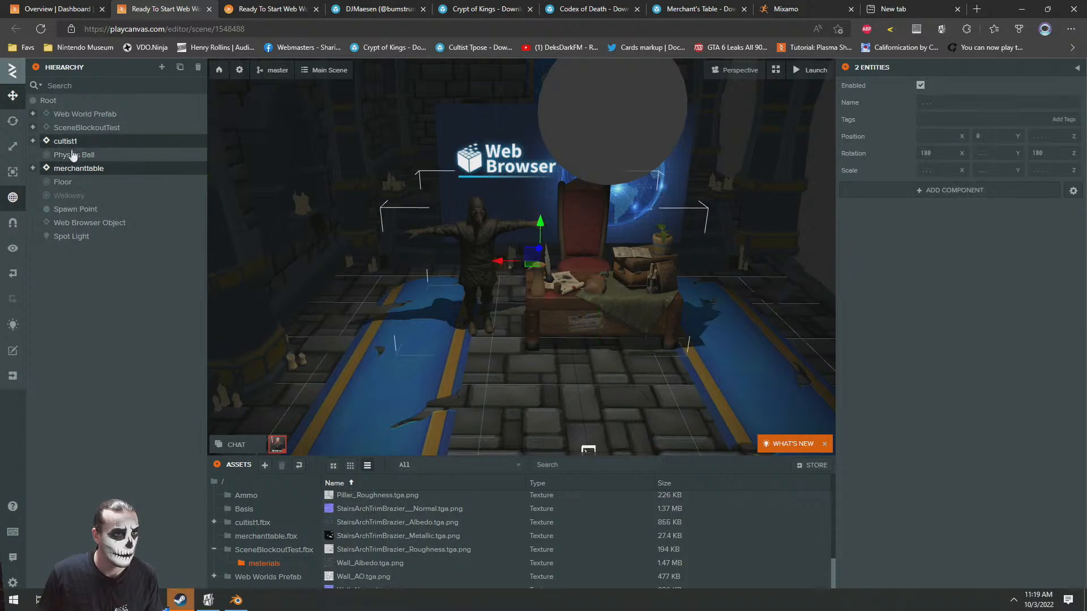
pyautogui.moveTo(506, 260); pyautogui.dragTo(470, 262)
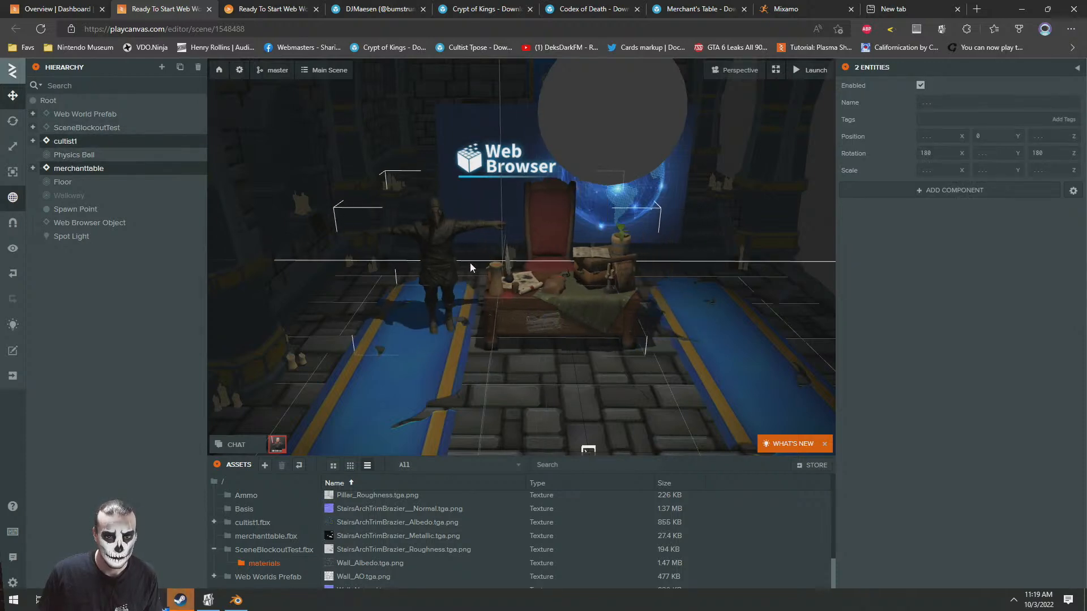
# Move the Web Browser Object back along Z to the crypt's rear wall and raise it
pyautogui.moveTo(480, 296); pyautogui.dragTo(568, 296, button='right')
pyautogui.click(545, 276)
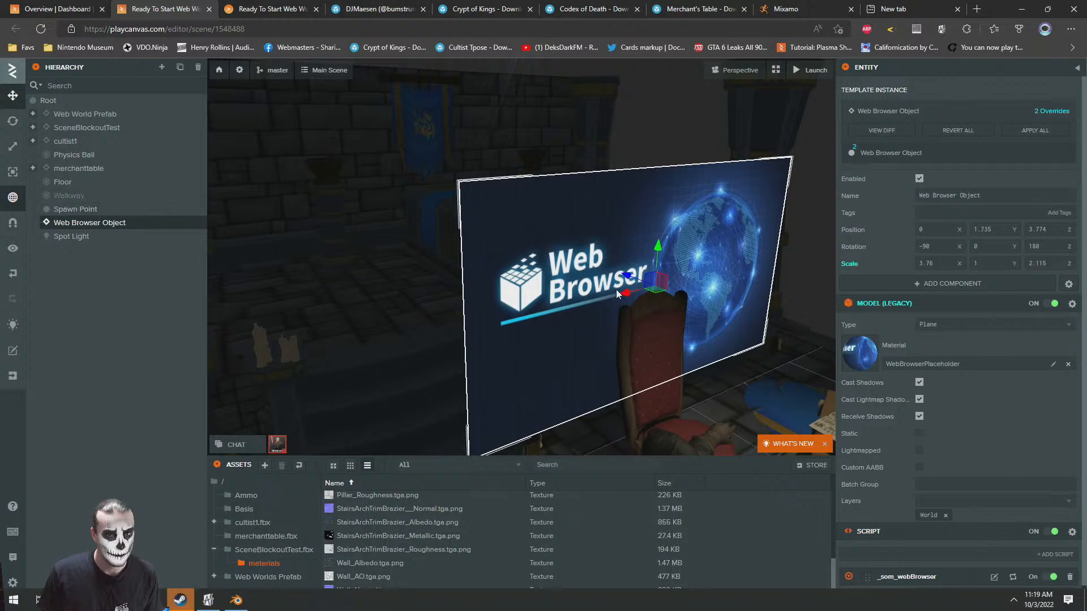
pyautogui.moveTo(636, 277); pyautogui.dragTo(339, 195)
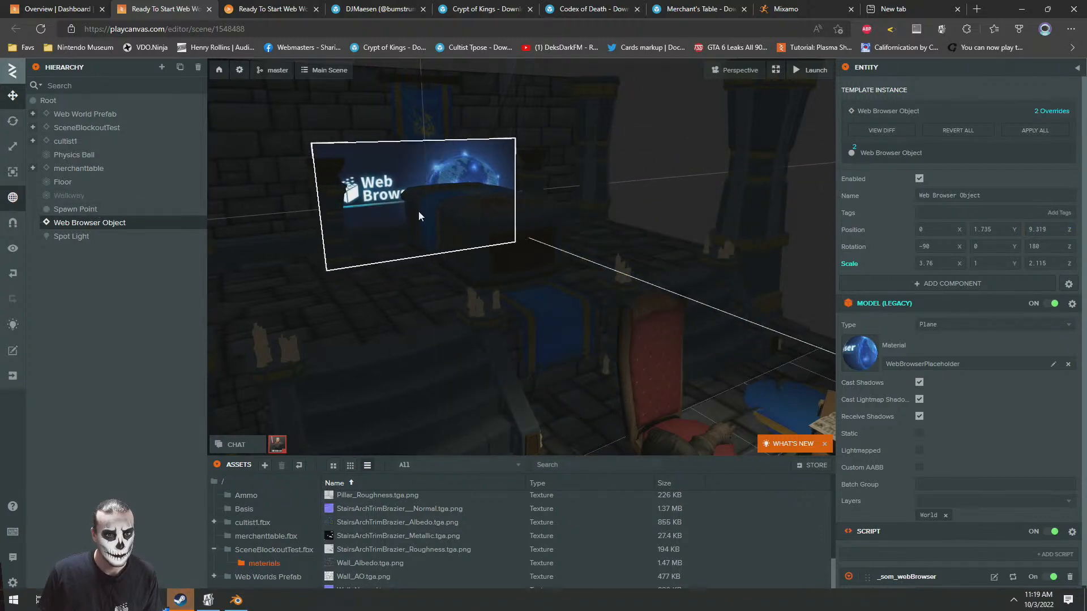
pyautogui.moveTo(426, 178); pyautogui.dragTo(427, 120)
# Delete the grey Physics Ball floating above the merchant's table
pyautogui.press('s')
pyautogui.moveTo(481, 164); pyautogui.dragTo(310, 141, button='right')
pyautogui.press('d')
pyautogui.press('w')
pyautogui.press('s')
pyautogui.moveTo(531, 202); pyautogui.dragTo(528, 163, button='right')
pyautogui.press('s')
pyautogui.click(528, 163)
pyautogui.press('s')
pyautogui.moveTo(515, 243); pyautogui.dragTo(433, 259, button='right')
pyautogui.press('w')
pyautogui.press('s')
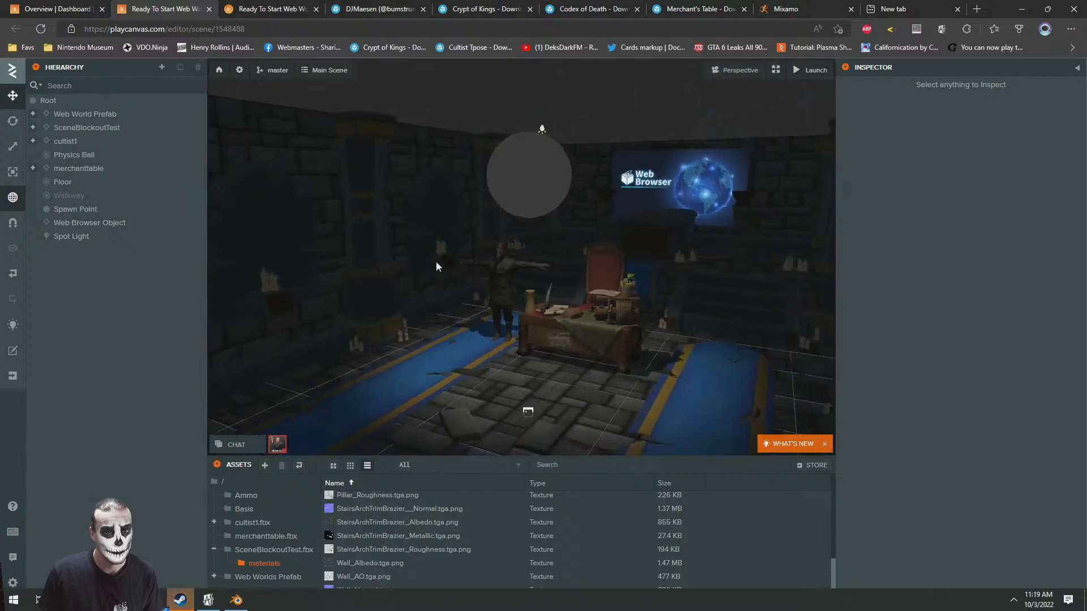
pyautogui.click(506, 104)
pyautogui.press('Delete')
pyautogui.moveTo(528, 266)
pyautogui.mouseDown(button='right')
pyautogui.moveTo(494, 310)
pyautogui.moveTo(554, 257)
pyautogui.moveTo(546, 265)
pyautogui.moveTo(536, 250)
pyautogui.mouseUp(button='right')
pyautogui.press('s')
pyautogui.press('s')
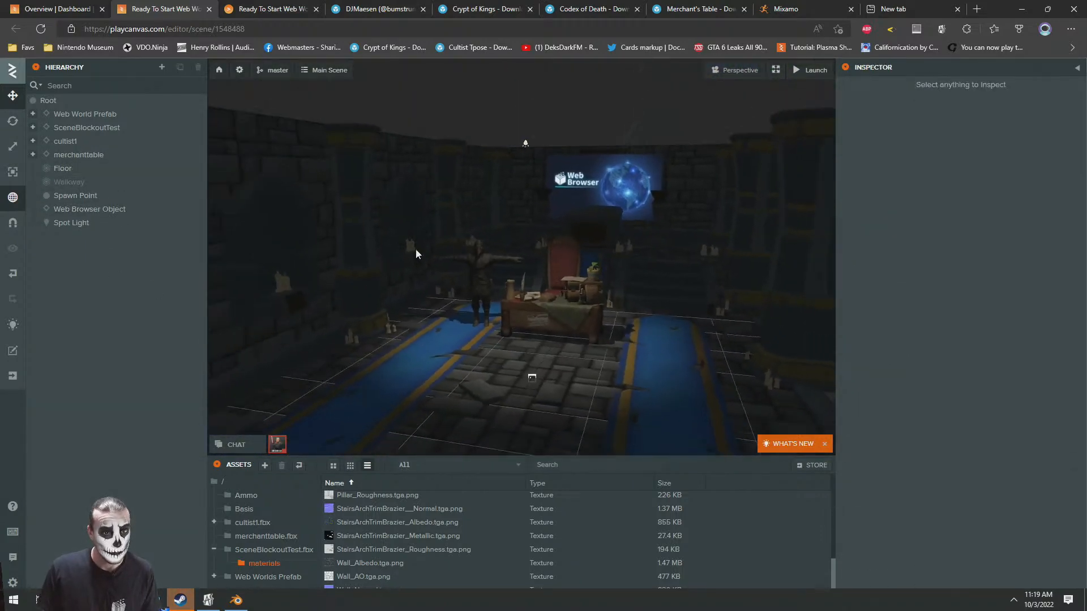
# Set the scene's ambient color to 232323 in the rendering settings
pyautogui.click(238, 72)
pyautogui.click(862, 104)
pyautogui.click(861, 103)
pyautogui.click(874, 140)
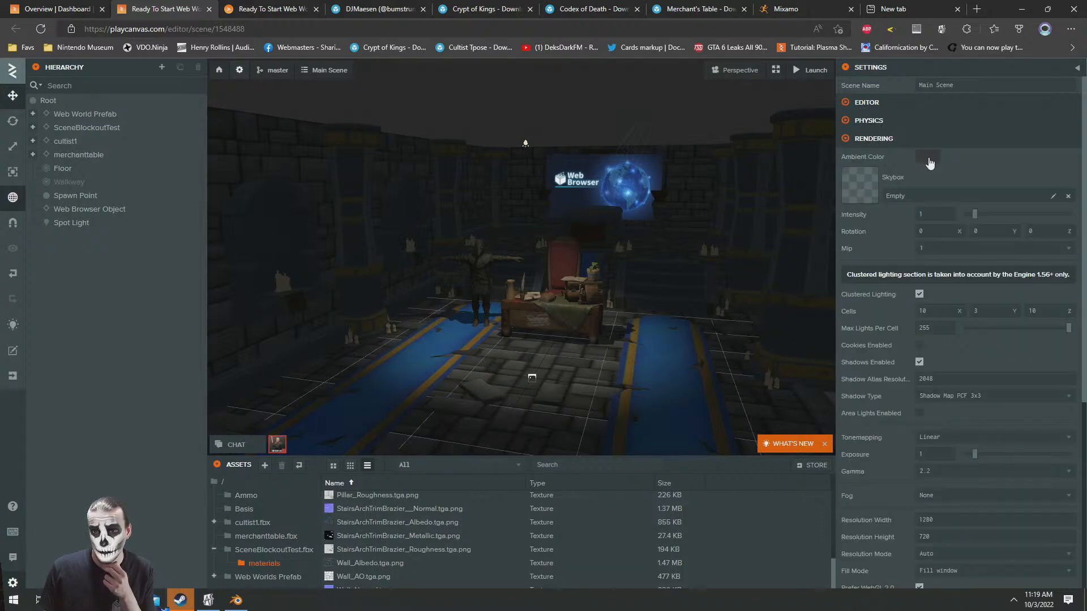
pyautogui.click(928, 156)
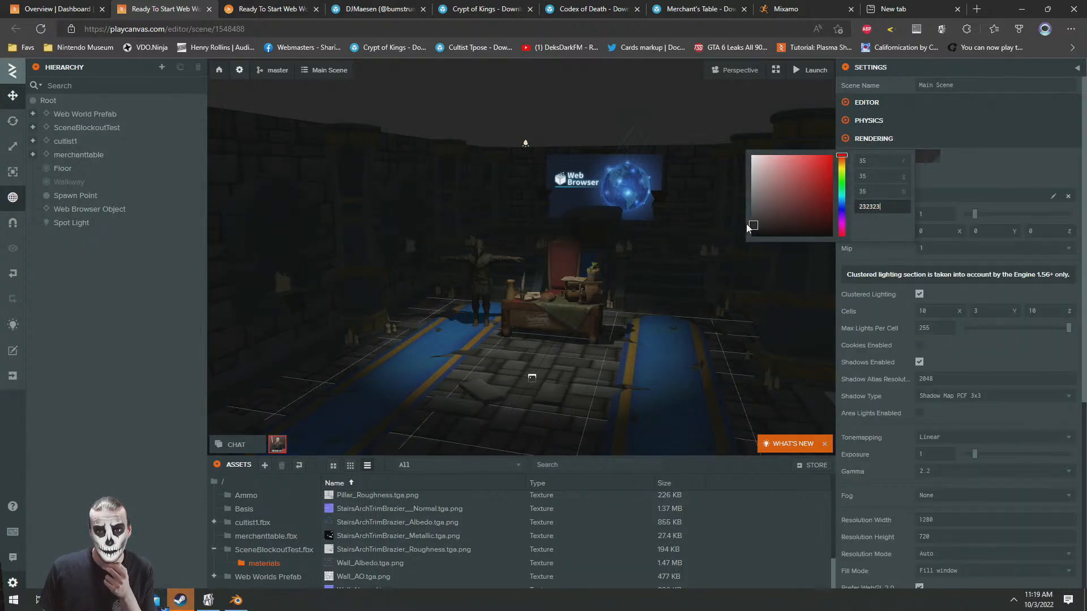
pyautogui.click(995, 165)
# Set the scene fog to Exponential and give it a muted blue-violet color
pyautogui.scroll(-3, 936, 481)
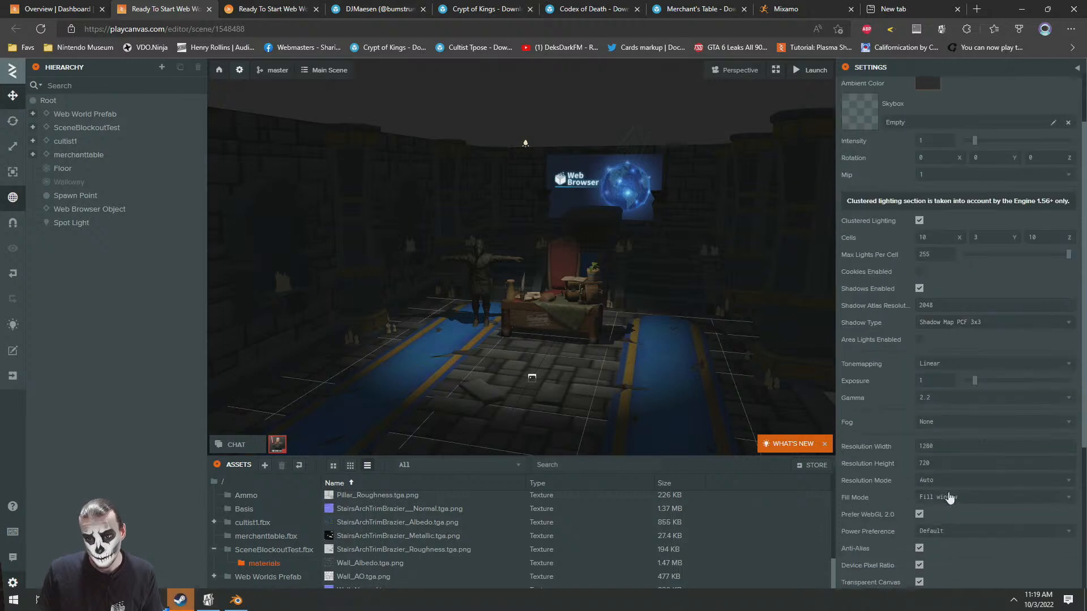
pyautogui.click(937, 419)
pyautogui.click(937, 451)
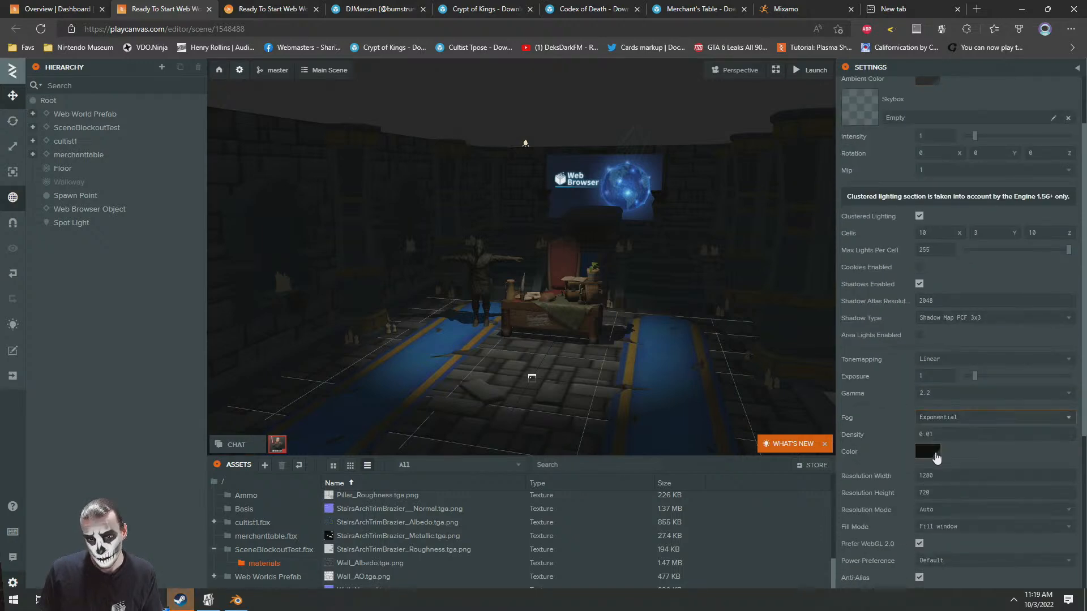
pyautogui.click(928, 451)
pyautogui.moveTo(841, 495); pyautogui.dragTo(841, 502)
pyautogui.moveTo(815, 454); pyautogui.dragTo(782, 511)
pyautogui.click(928, 452)
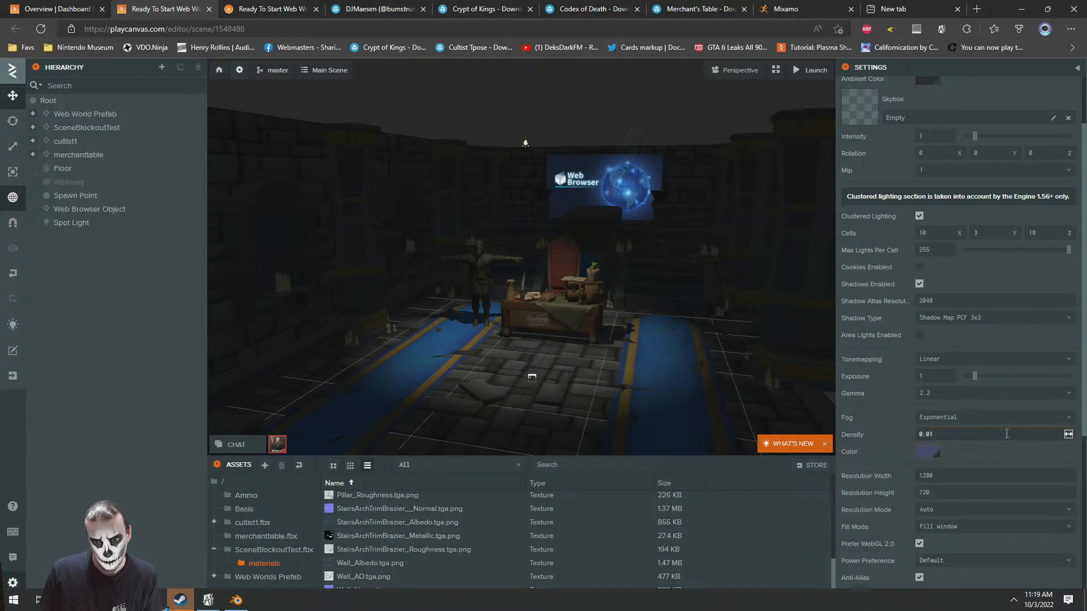
# Try a fog density of 65.21 and undo the change
pyautogui.moveTo(1066, 436); pyautogui.dragTo(839, 394)
pyautogui.click(945, 435)
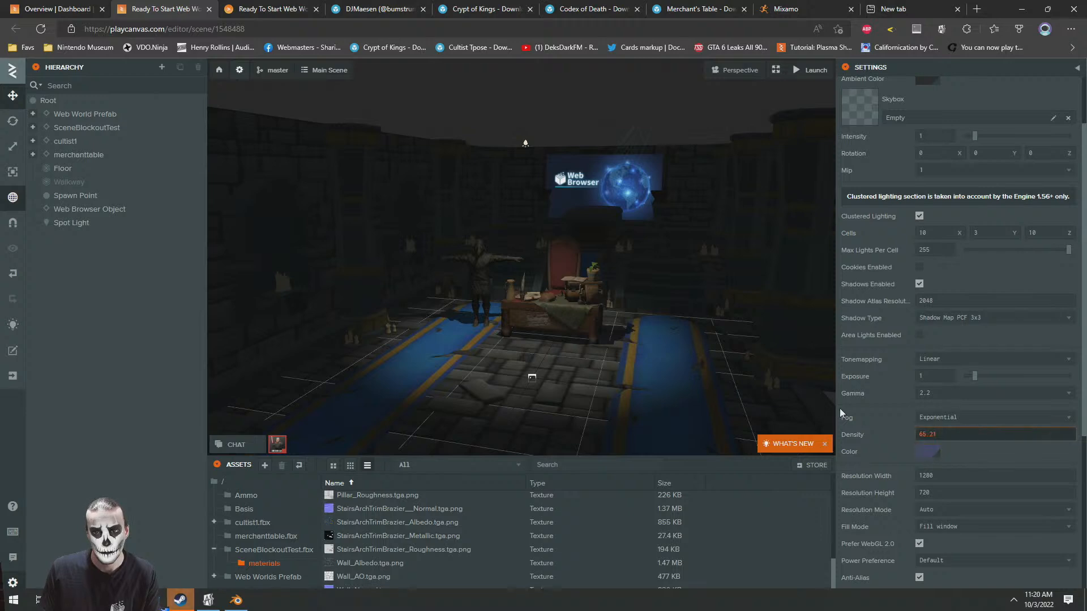
pyautogui.click(993, 456)
pyautogui.hotkey('ctrl', 'z')
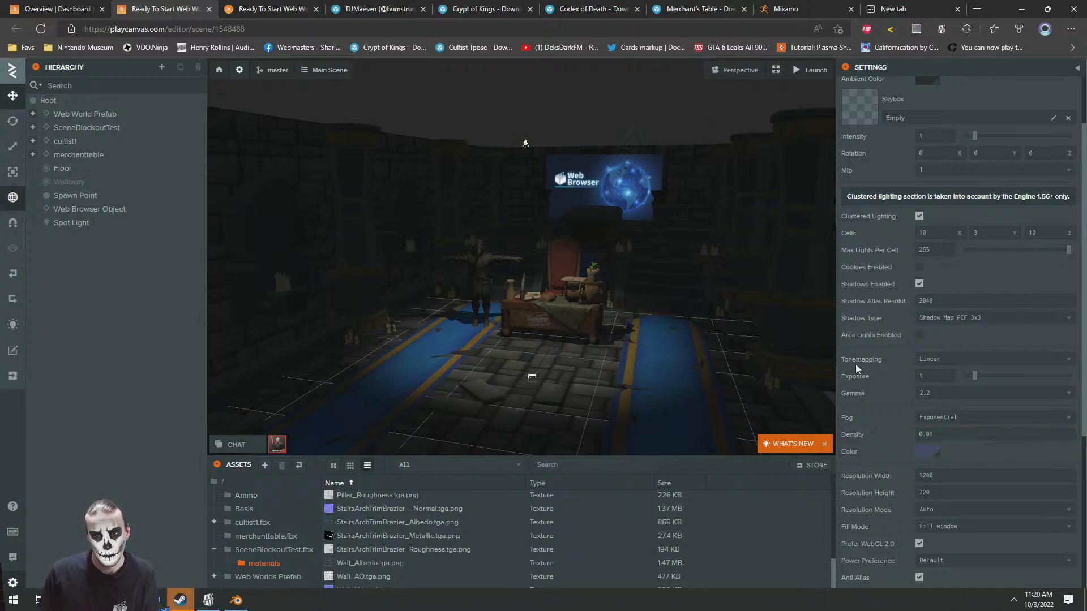
# Try the Linear fog type and switch back to Exponential
pyautogui.click(965, 417)
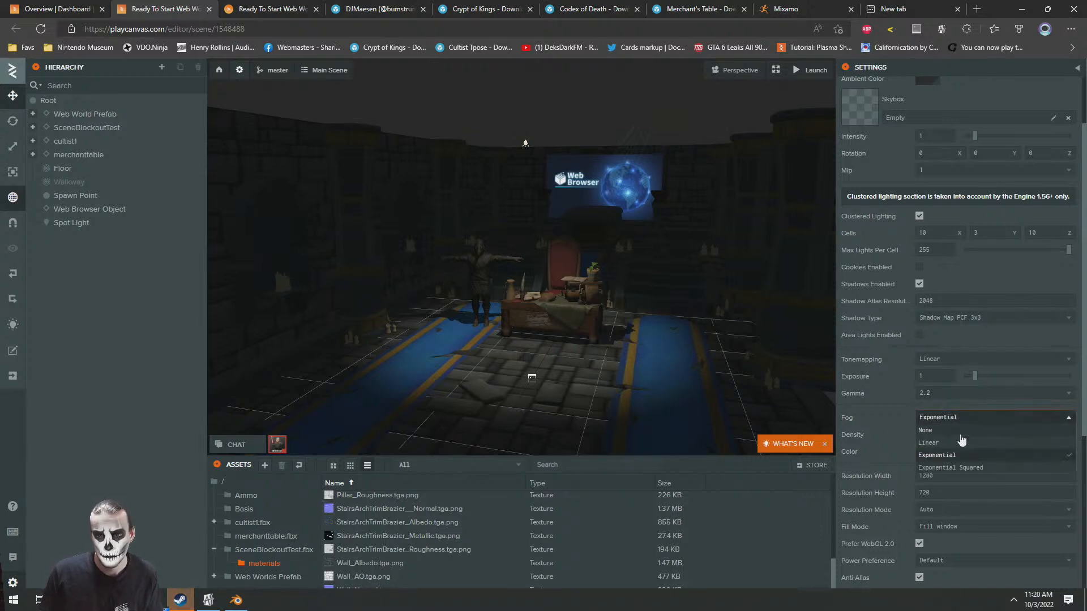
pyautogui.click(945, 442)
pyautogui.click(945, 420)
pyautogui.click(959, 459)
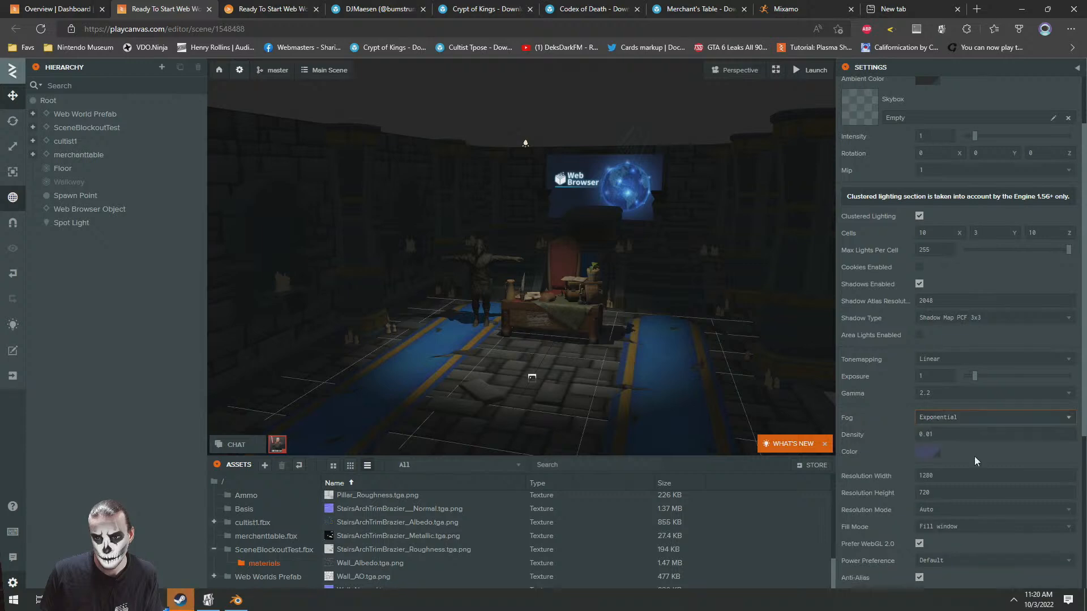
# Set the fog color to 50515E, launch and reload the world to check it, and return to the scene editor
pyautogui.click(929, 452)
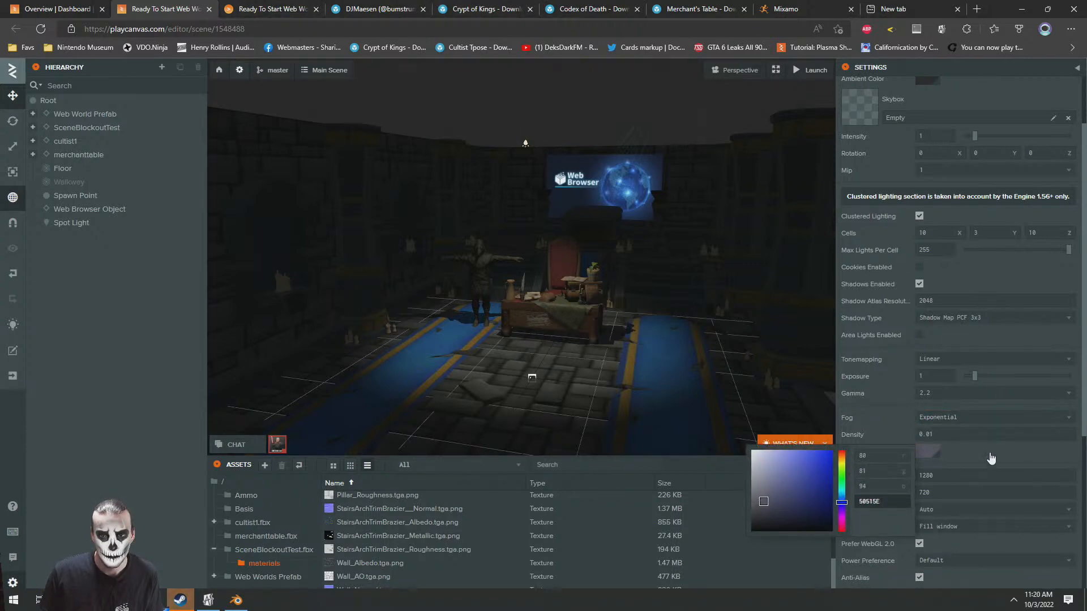
pyautogui.click(810, 69)
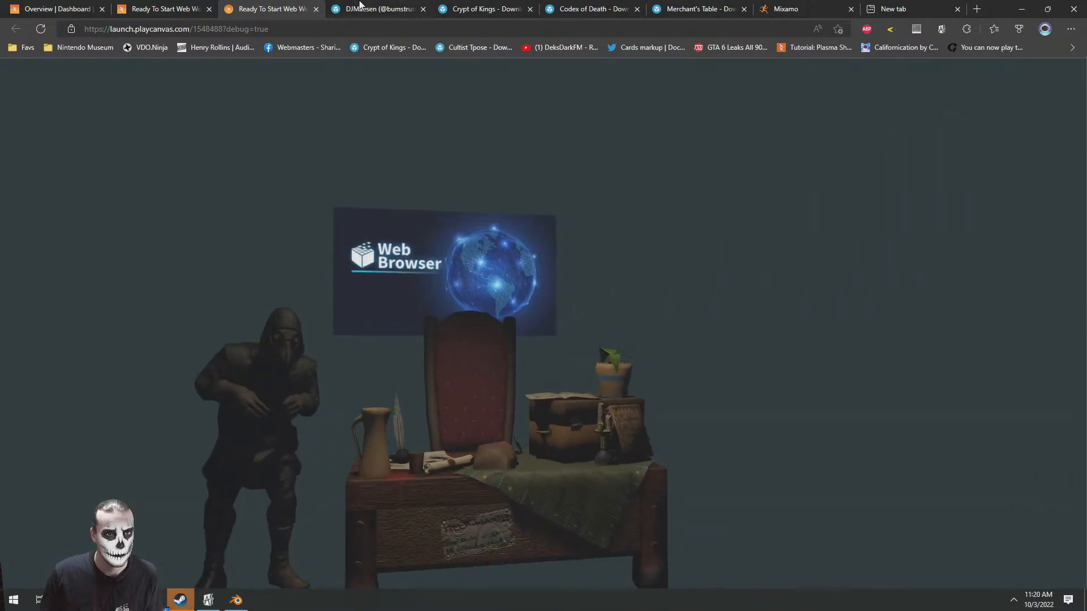
pyautogui.press('F5')
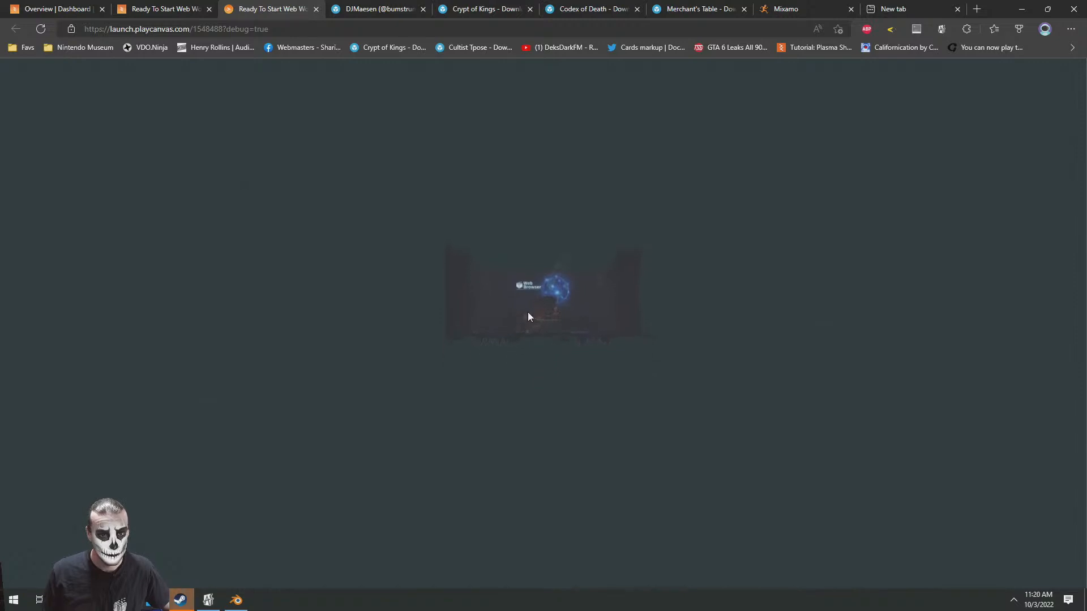
pyautogui.click(173, 6)
pyautogui.scroll(-10, 635, 231)
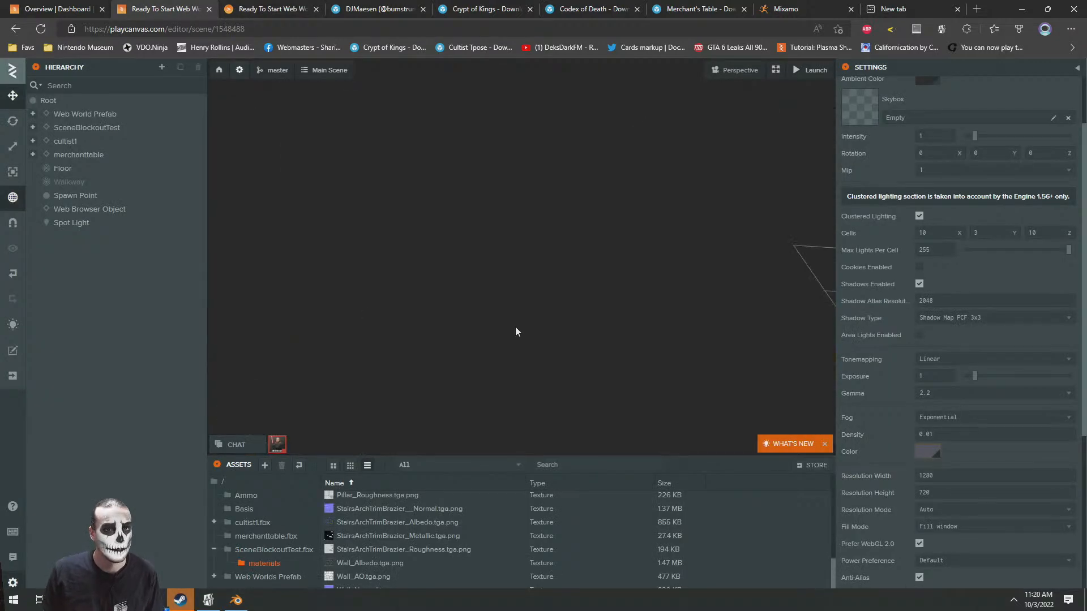
# Move the Spawn Point along Z into the crypt room, onto the floor in front of the merchant table
pyautogui.click(90, 195)
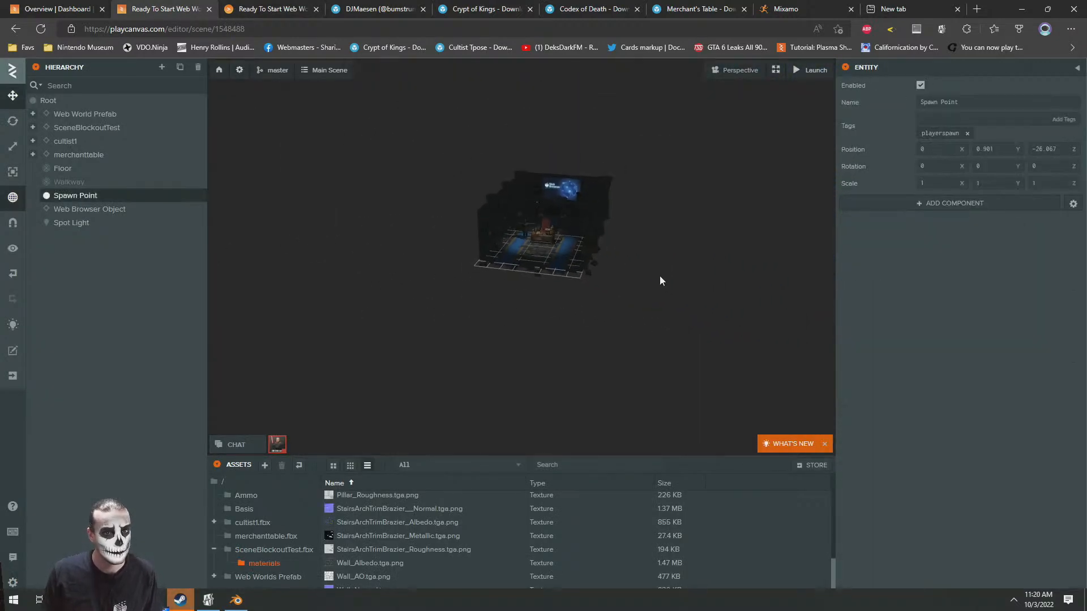
pyautogui.moveTo(670, 272); pyautogui.dragTo(462, 331, button='right')
pyautogui.moveTo(511, 345); pyautogui.dragTo(721, 297)
pyautogui.press('f')
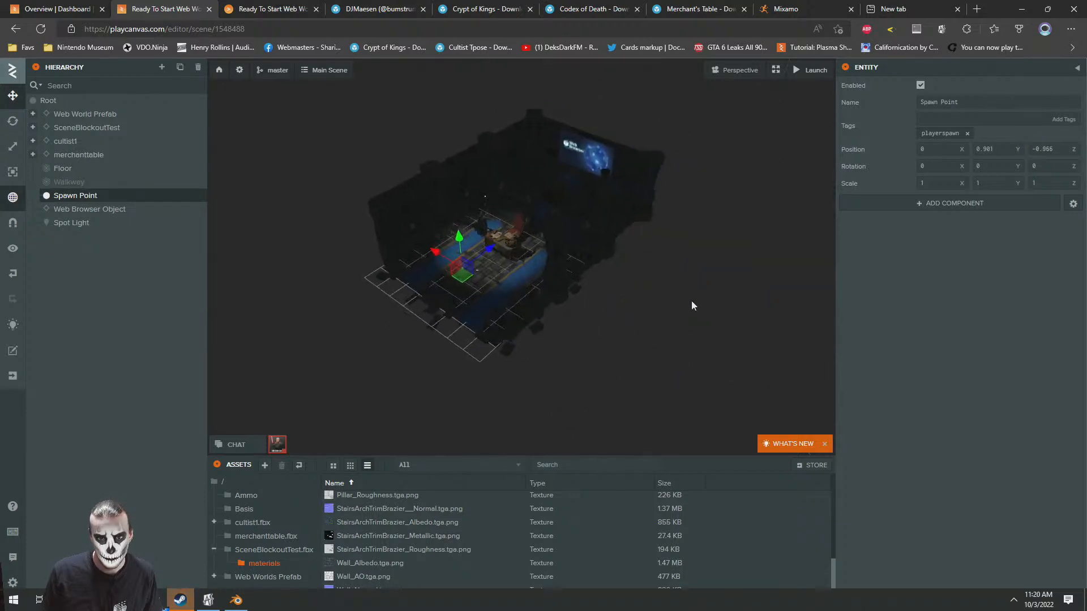
# Launch the world, walk through the crypt to check the new spawn position, and return to the scene editor
pyautogui.hotkey('ctrl', 'Return')
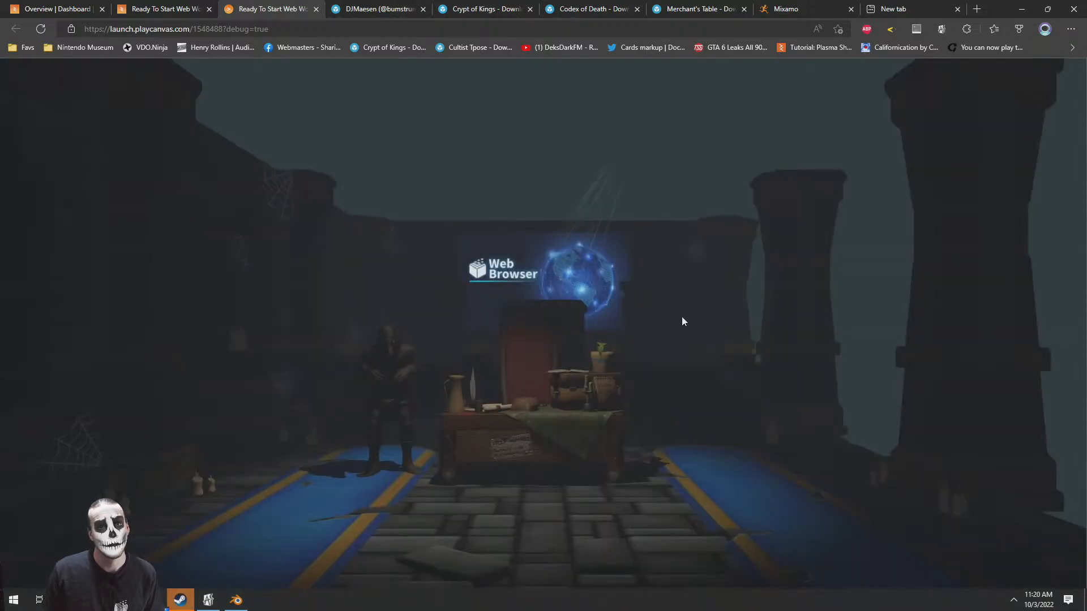
pyautogui.moveTo(682, 317); pyautogui.dragTo(548, 346)
pyautogui.press('w')
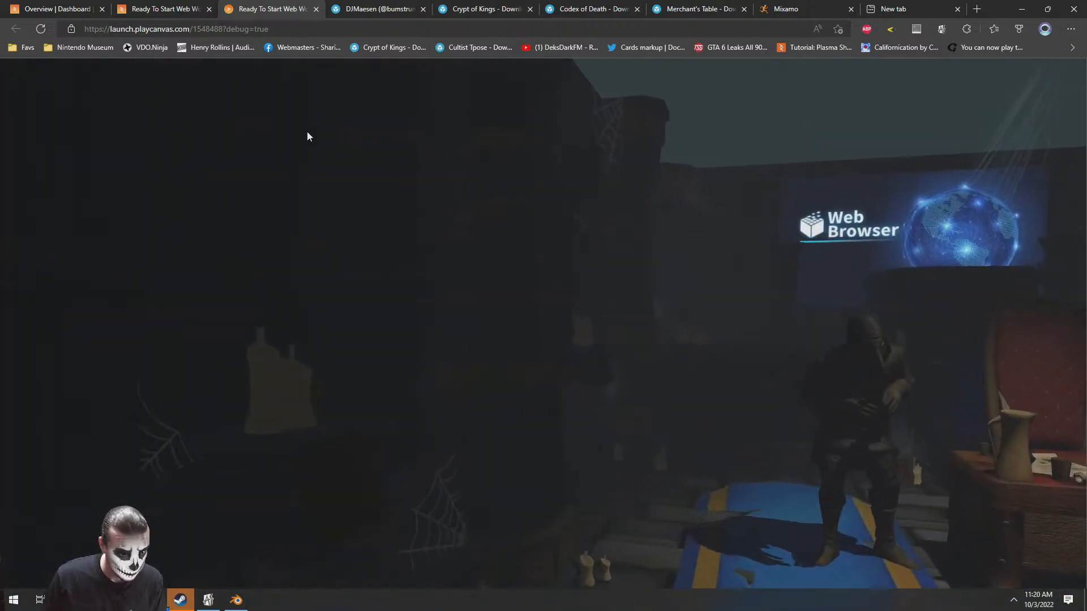
pyautogui.click(157, 5)
# Open the CryptAlphas material from a candle's flame and assign CryptAlpha_A_Albedo.tga.png as its diffuse texture
pyautogui.scroll(2, 544, 287)
pyautogui.scroll(5, 543, 286)
pyautogui.moveTo(544, 287); pyautogui.dragTo(558, 269, button='right')
pyautogui.scroll(3, 555, 272)
pyautogui.click(538, 293)
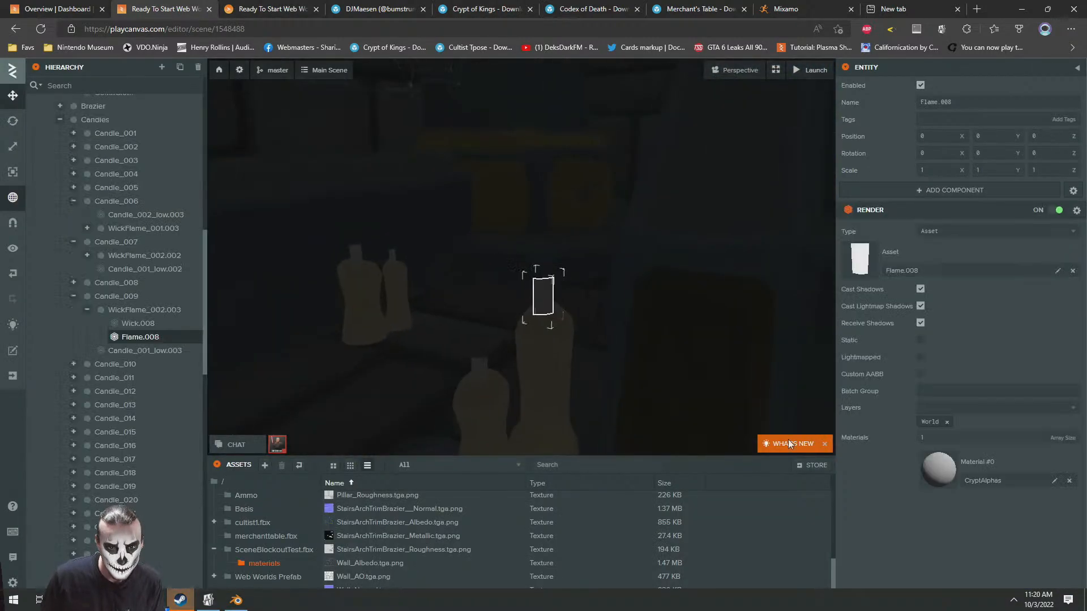
pyautogui.click(961, 480)
pyautogui.scroll(-2, 953, 444)
pyautogui.click(864, 421)
pyautogui.scroll(-2, 939, 417)
pyautogui.click(269, 567)
pyautogui.scroll(-2, 428, 552)
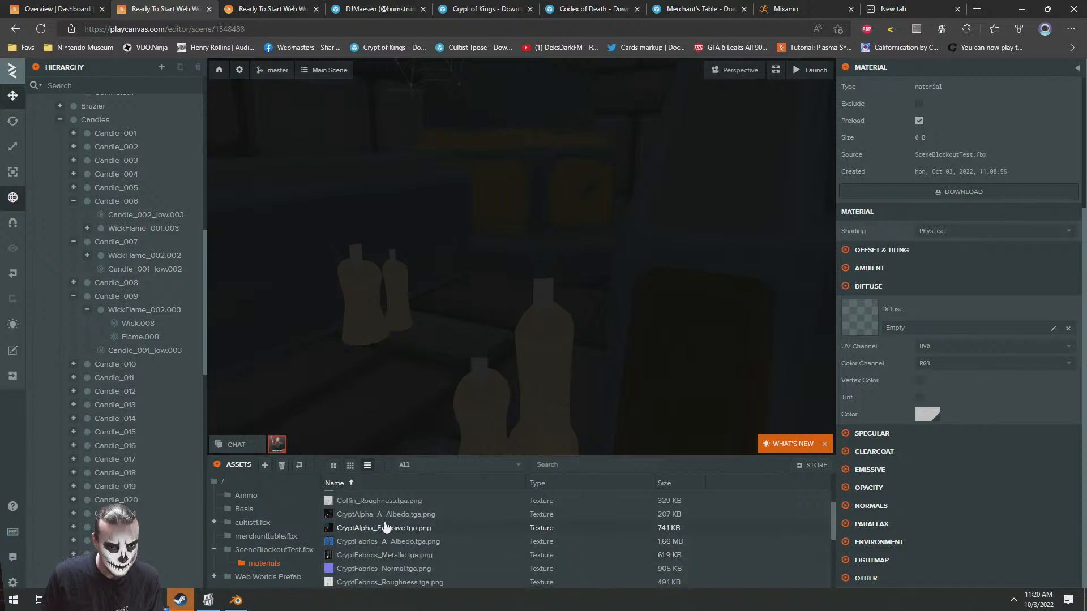
pyautogui.moveTo(447, 507); pyautogui.dragTo(888, 303)
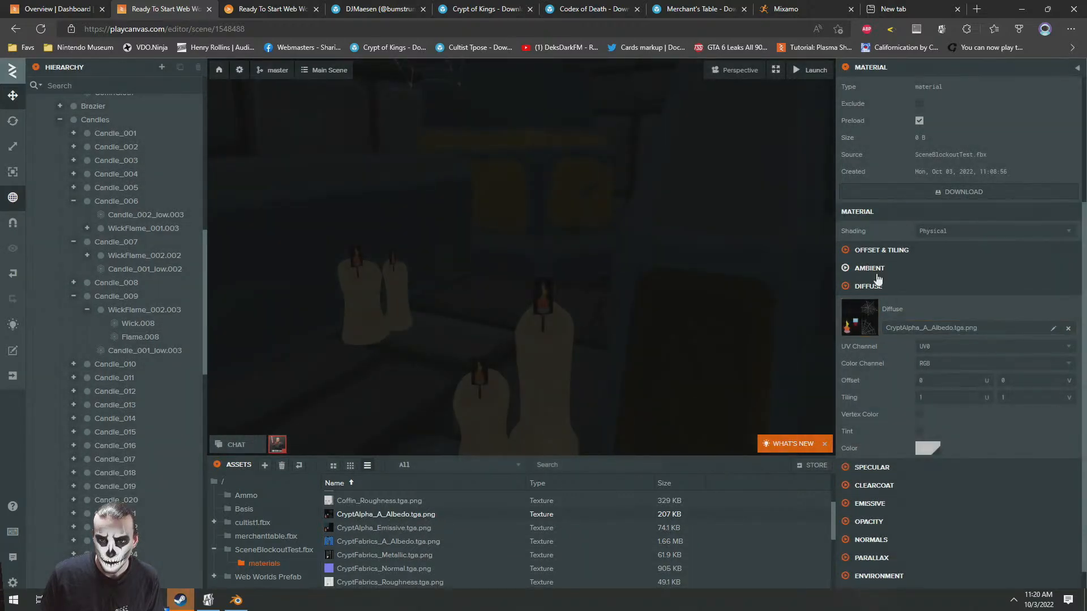
# Assign CryptAlpha_Emissive.tga.png as the emissive texture of the CryptAlphas material
pyautogui.scroll(-1, 902, 432)
pyautogui.click(884, 474)
pyautogui.scroll(-2, 934, 473)
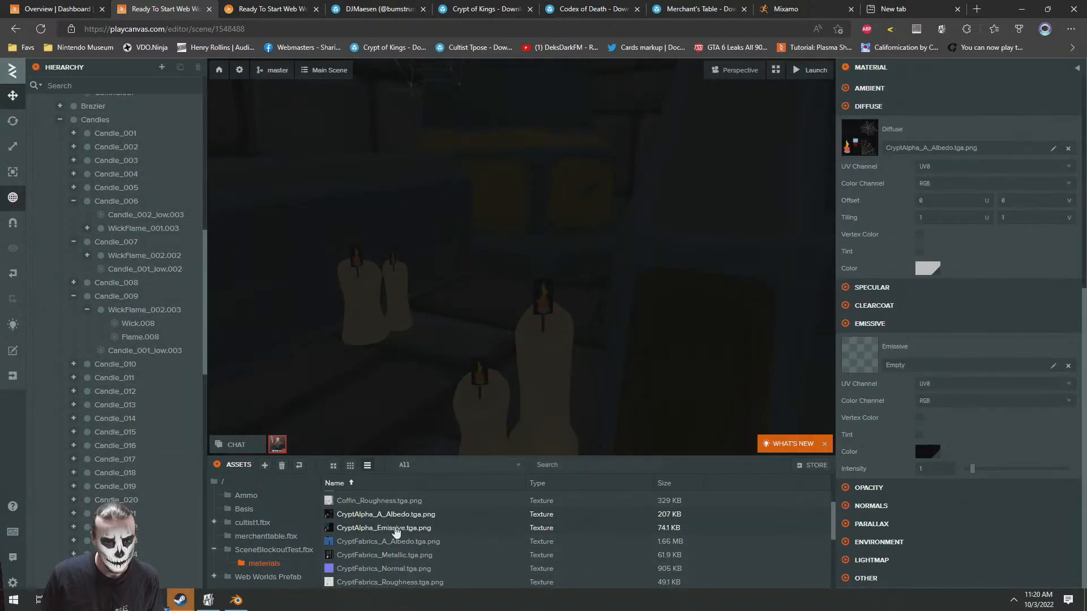
pyautogui.moveTo(383, 534); pyautogui.dragTo(932, 349)
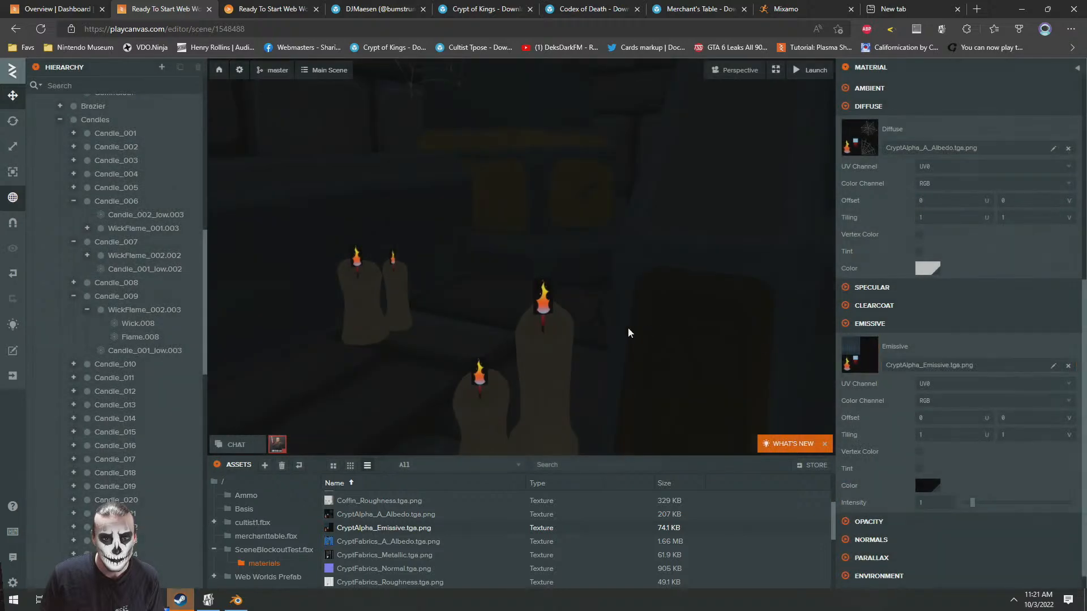
# Give the CryptAlphas material Alpha blending with CryptAlpha_A_Albedo.tga.png as the opacity texture, color channel A and alpha test 0.026
pyautogui.scroll(2, 906, 407)
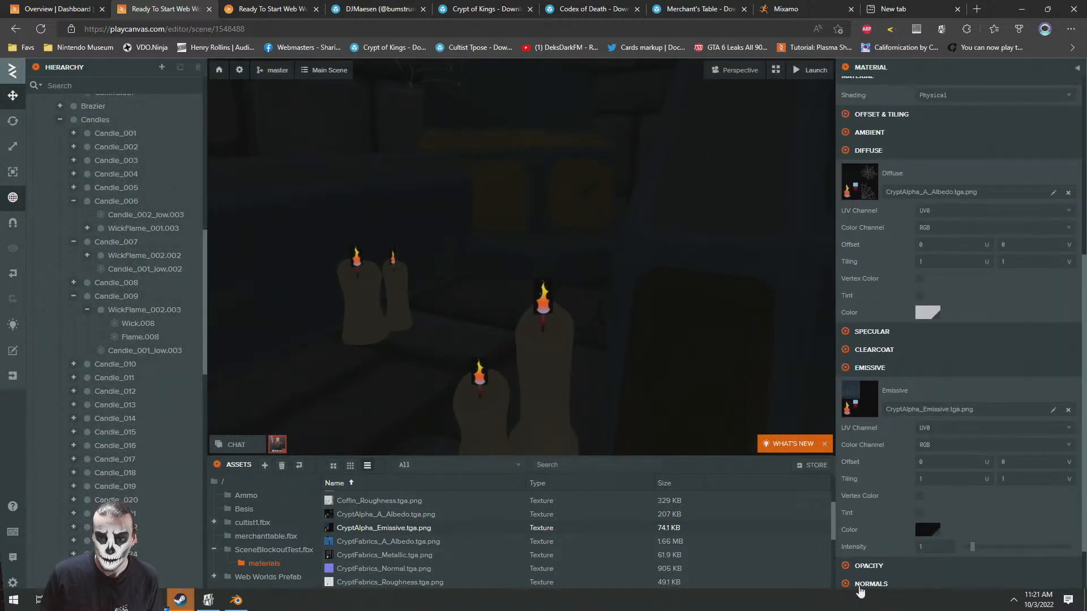
pyautogui.scroll(-2, 870, 550)
pyautogui.moveTo(367, 517); pyautogui.dragTo(860, 537)
pyautogui.click(940, 507)
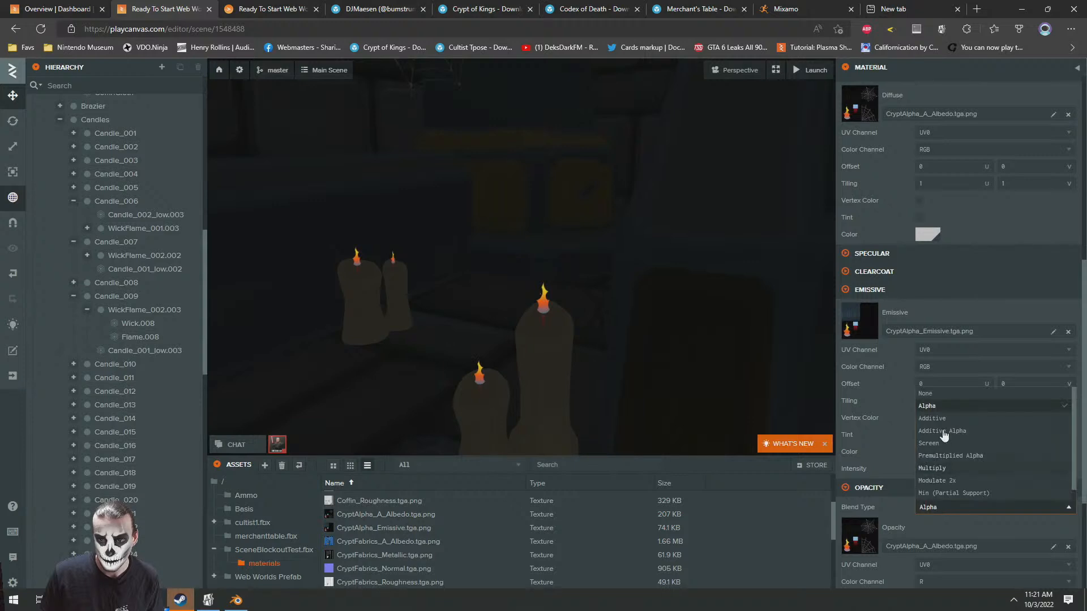
pyautogui.click(926, 406)
pyautogui.click(929, 582)
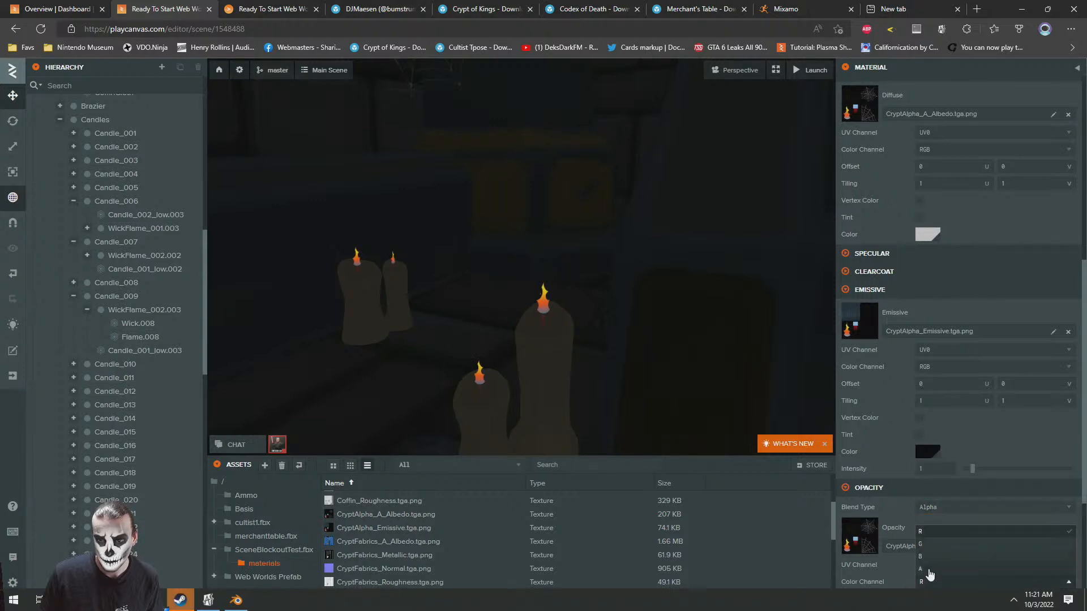
pyautogui.click(928, 569)
pyautogui.scroll(-5, 942, 456)
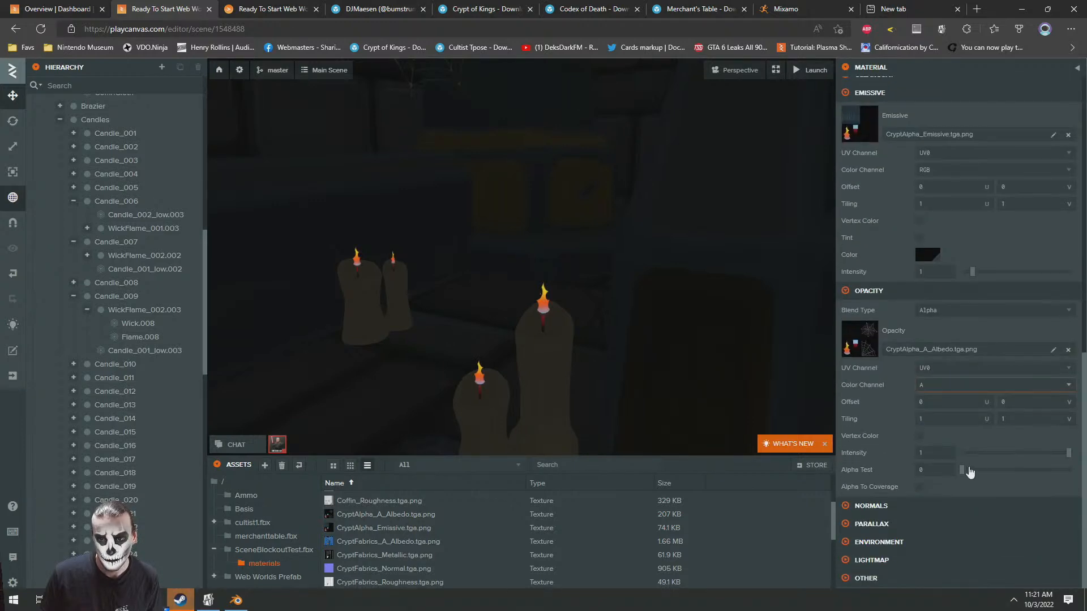
pyautogui.scroll(-10, 608, 332)
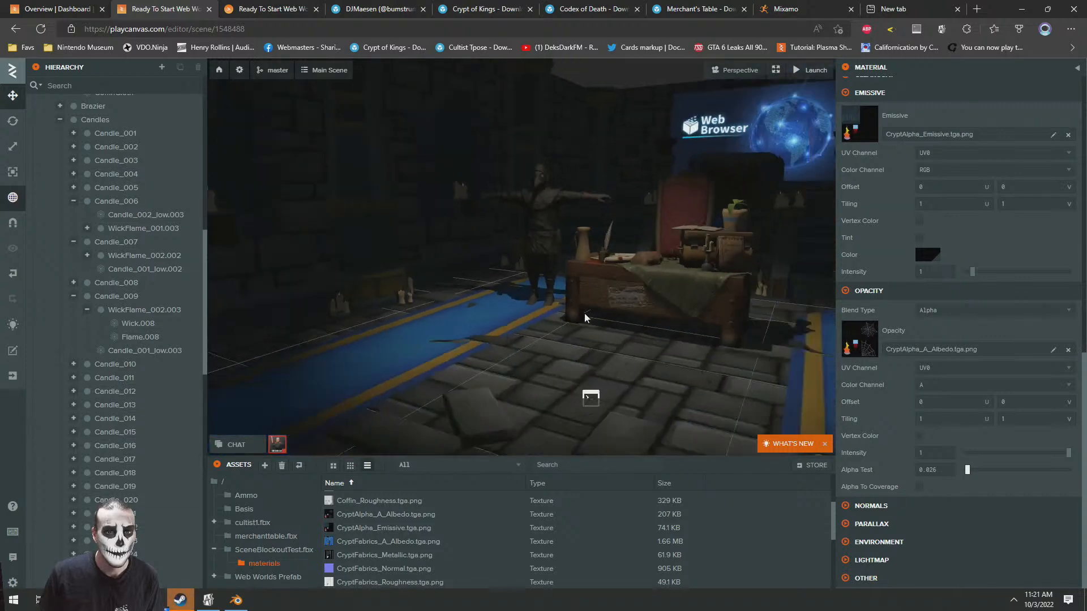
# Sort the SceneBlockoutTest.fbx assets by type and inspect the Dust material's diffuse settings
pyautogui.scroll(8, 580, 317)
pyautogui.scroll(-5, 577, 315)
pyautogui.moveTo(627, 300); pyautogui.dragTo(673, 347, button='right')
pyautogui.scroll(4, 568, 294)
pyautogui.scroll(-5, 595, 326)
pyautogui.scroll(4, 700, 321)
pyautogui.click(274, 549)
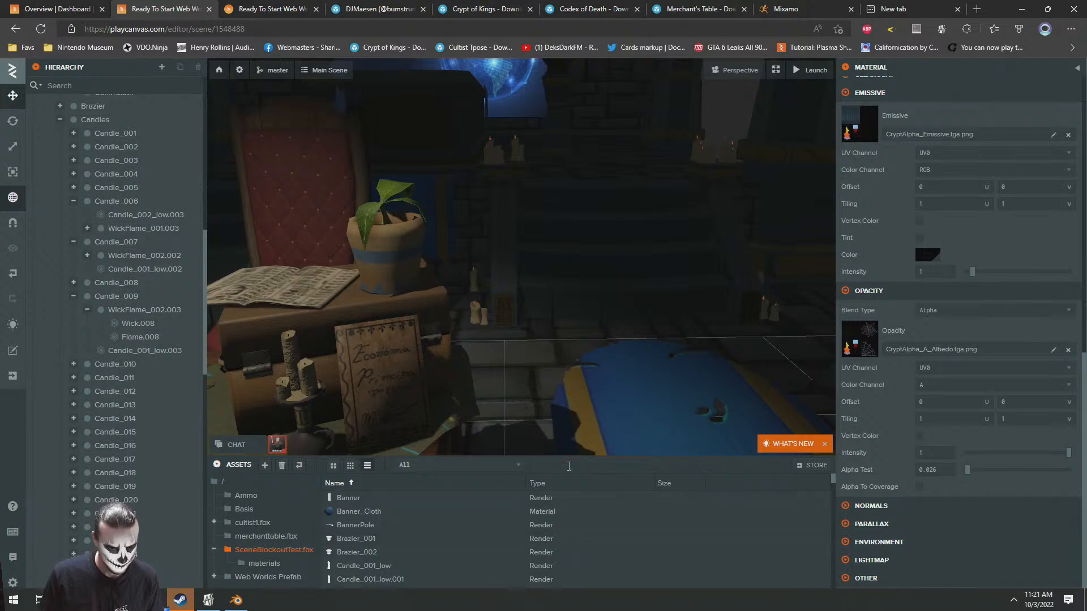
pyautogui.scroll(-5, 579, 537)
pyautogui.moveTo(835, 489)
pyautogui.mouseDown()
pyautogui.moveTo(829, 596)
pyautogui.moveTo(830, 479)
pyautogui.moveTo(829, 491)
pyautogui.mouseUp()
pyautogui.scroll(-2, 749, 545)
pyautogui.scroll(6, 620, 544)
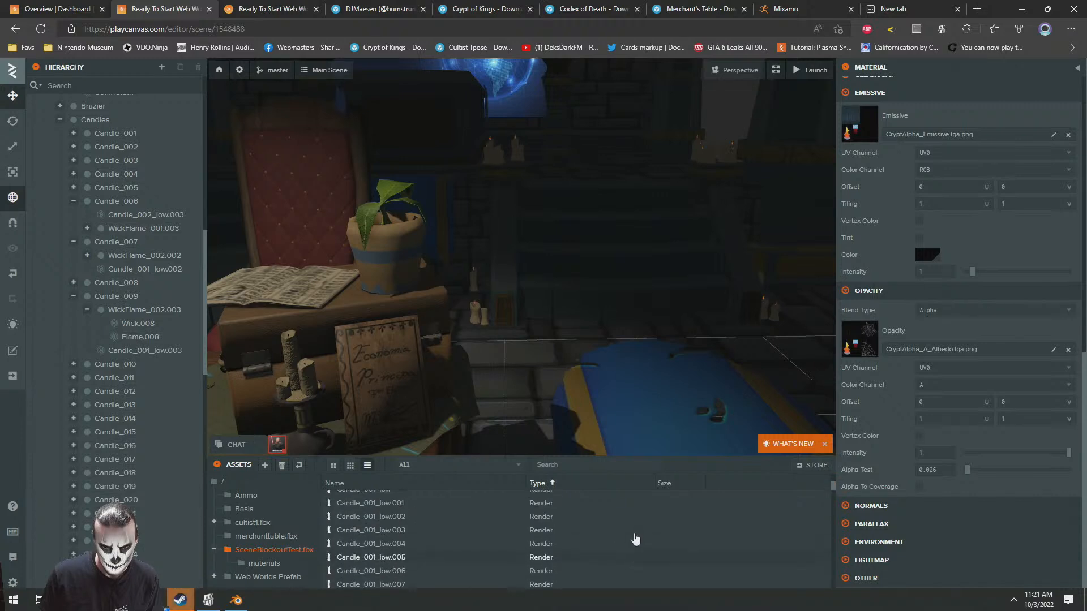
pyautogui.scroll(1, 634, 540)
pyautogui.scroll(1, 362, 532)
pyautogui.click(343, 510)
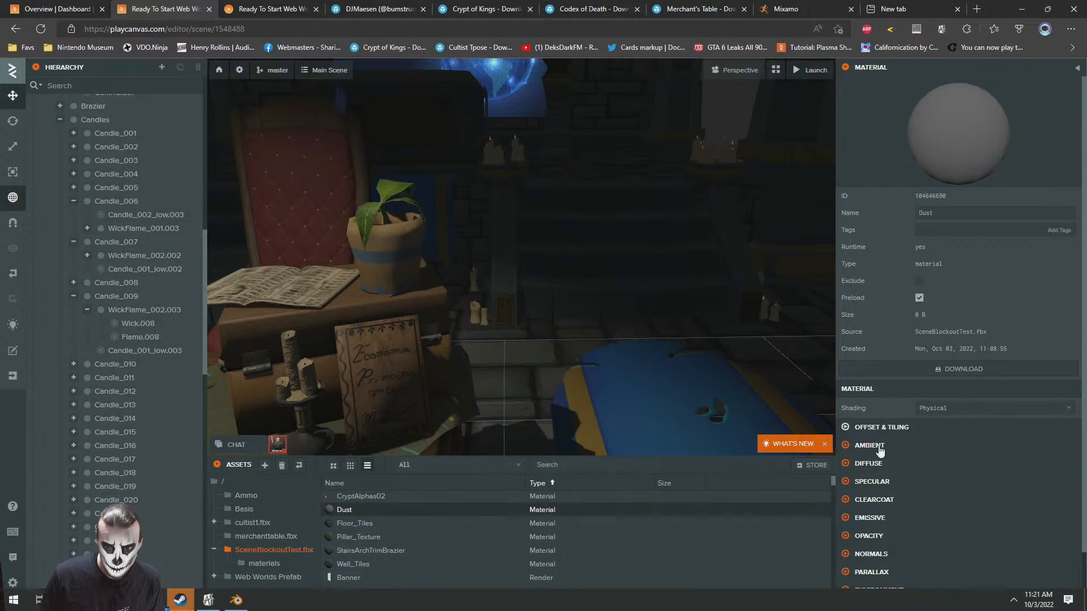
pyautogui.click(868, 464)
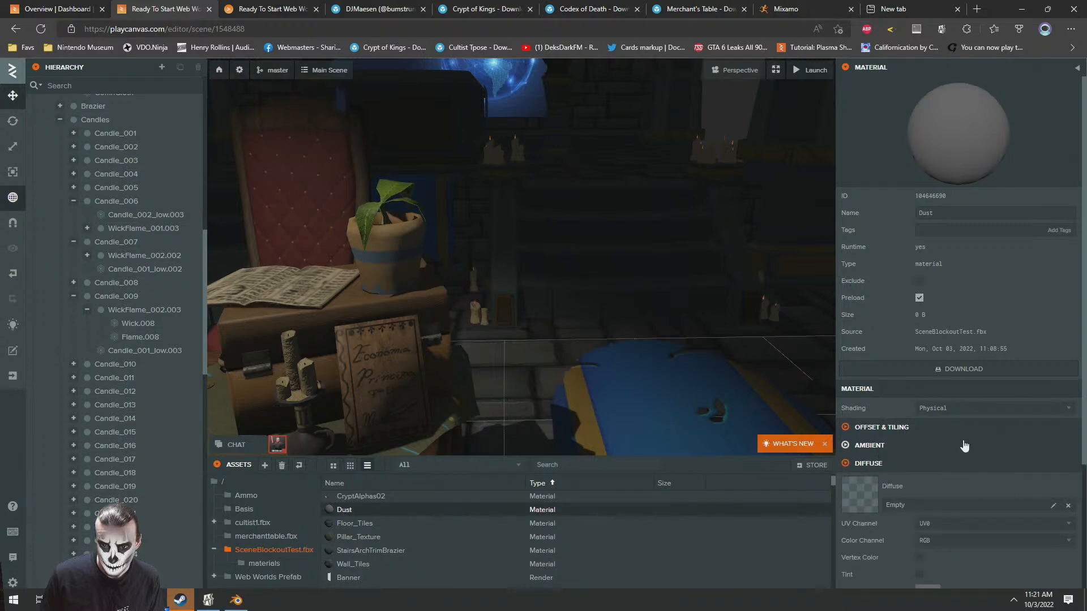
# Reload the scene editor and compare its view of the room with the launched world
pyautogui.moveTo(559, 244); pyautogui.dragTo(232, 199)
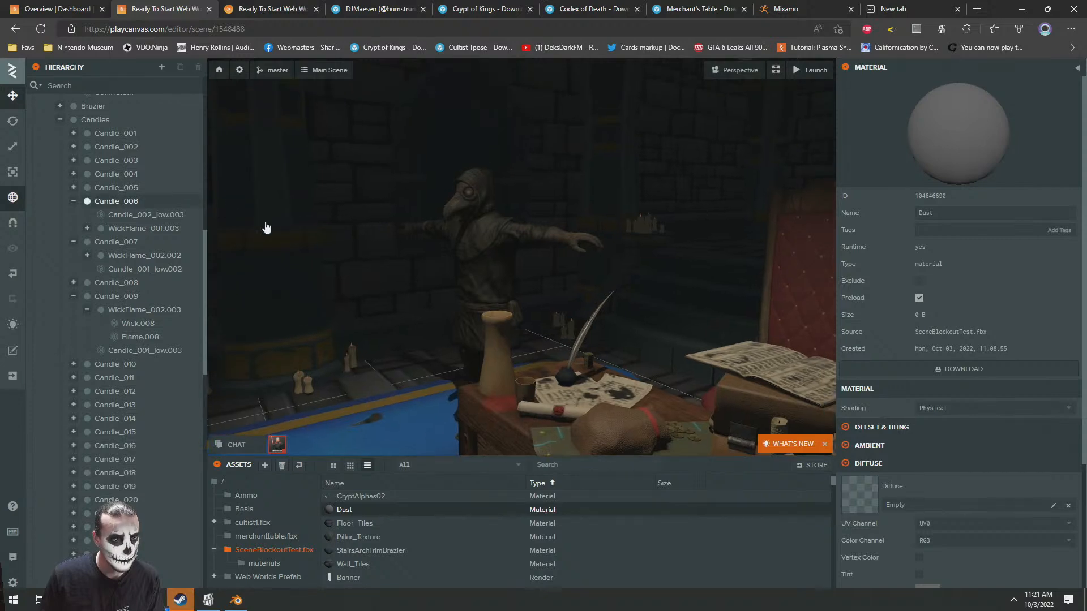
pyautogui.rightClick(122, 222)
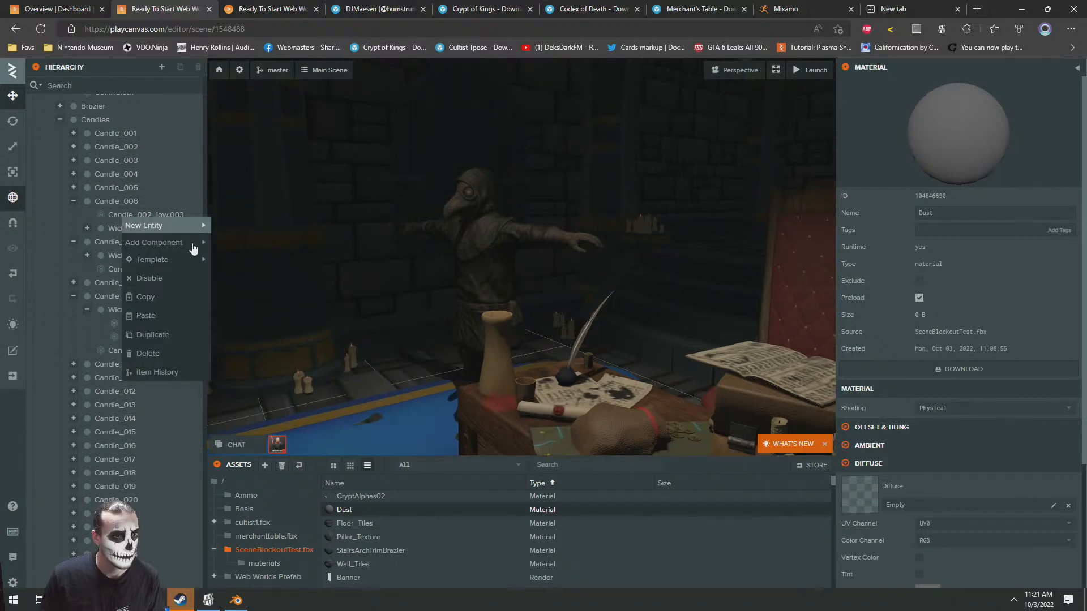
pyautogui.click(188, 144)
pyautogui.scroll(5, 182, 161)
pyautogui.click(45, 28)
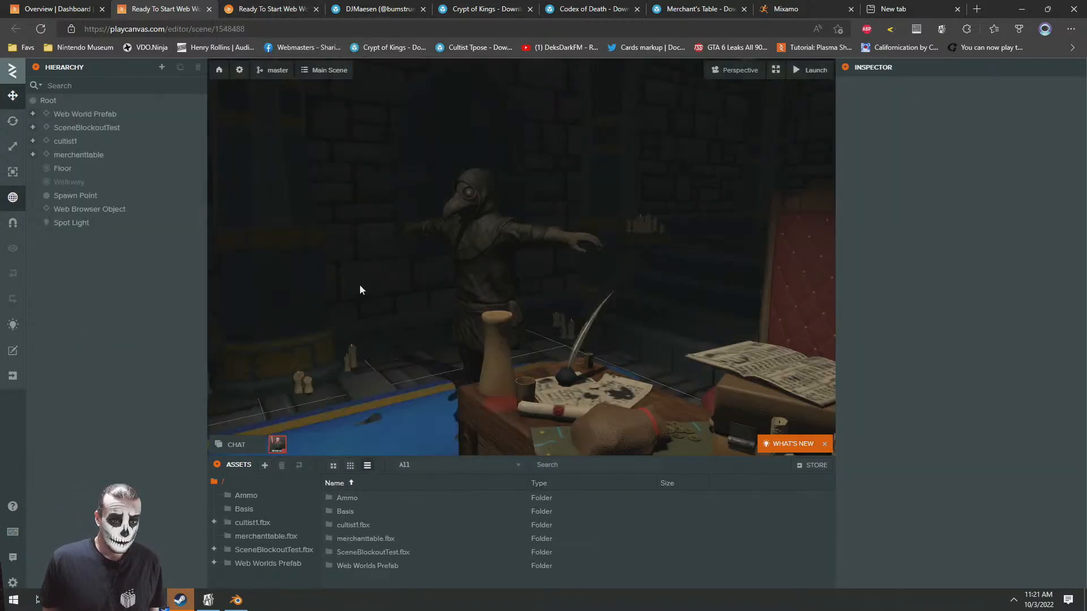
pyautogui.moveTo(365, 287); pyautogui.dragTo(526, 301, button='right')
pyautogui.scroll(-5, 525, 300)
pyautogui.scroll(5, 507, 297)
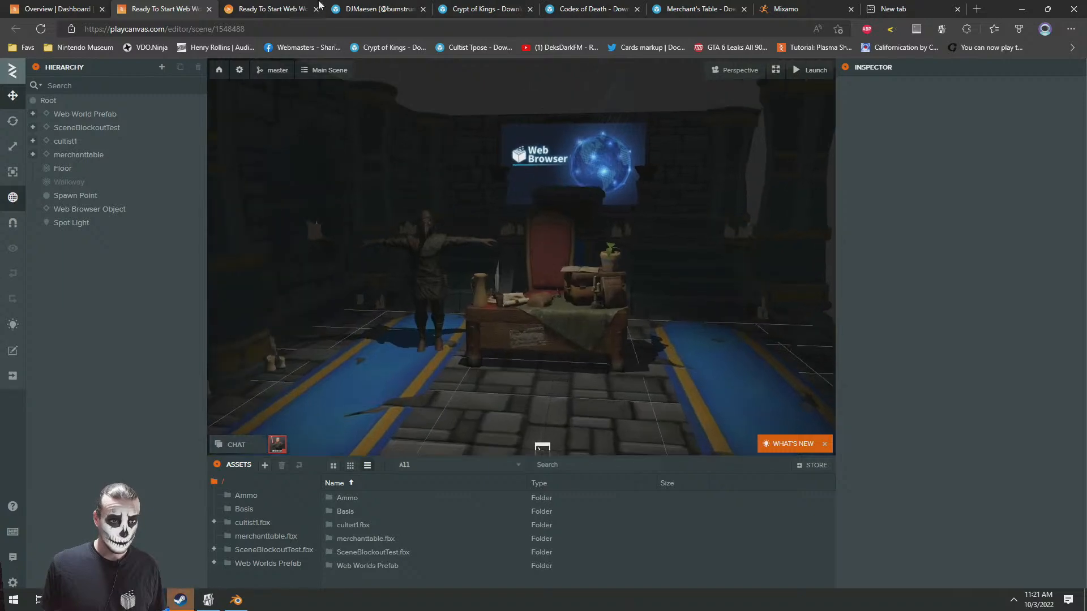
pyautogui.click(244, 7)
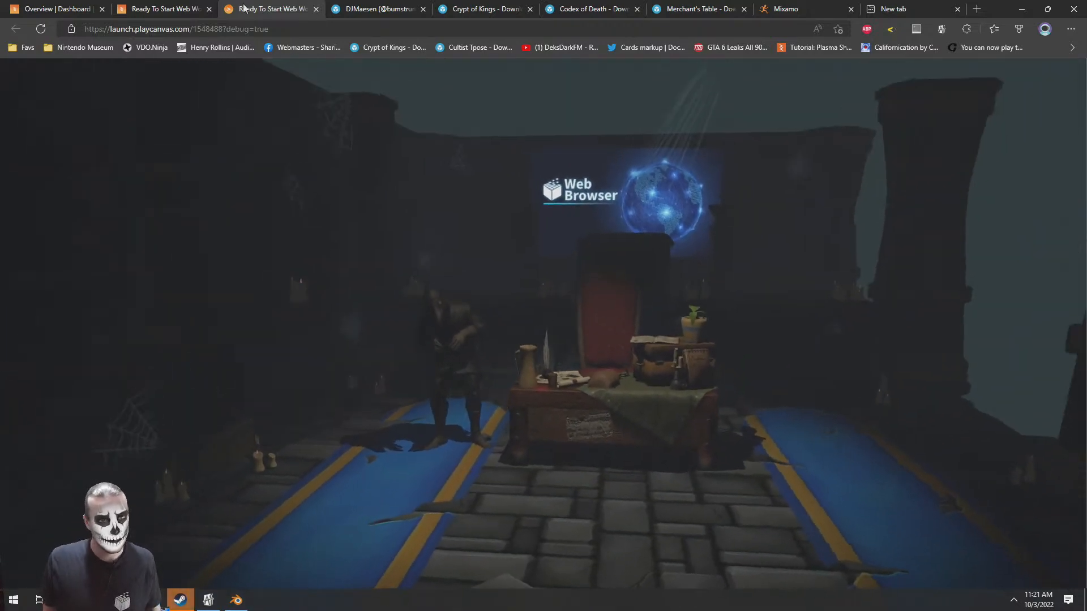
pyautogui.click(164, 7)
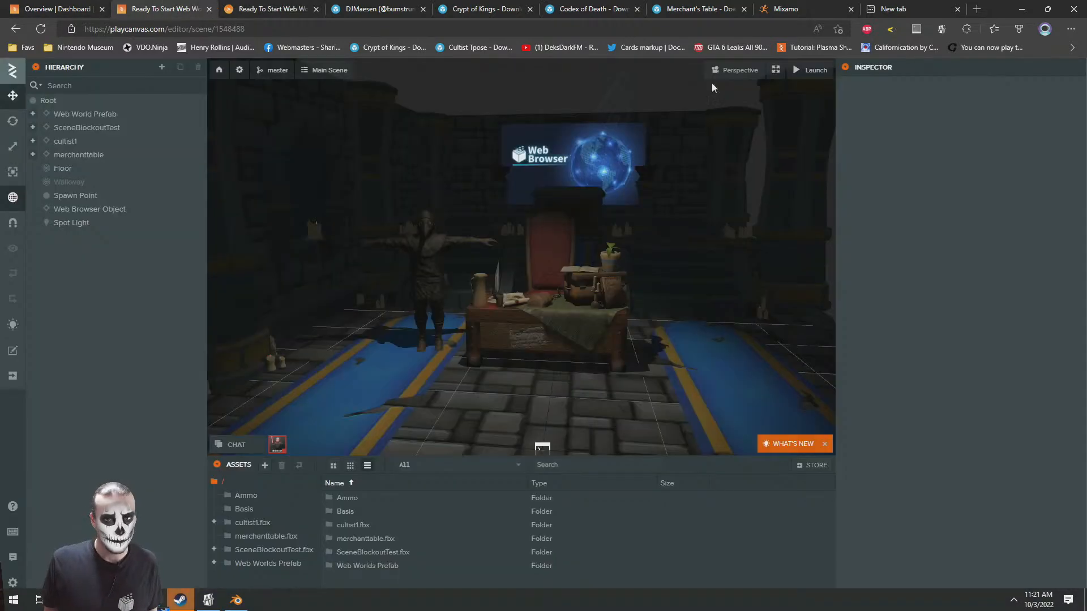
# Disable Transparent Canvas in the scene's rendering settings and look around the launched world
pyautogui.click(240, 70)
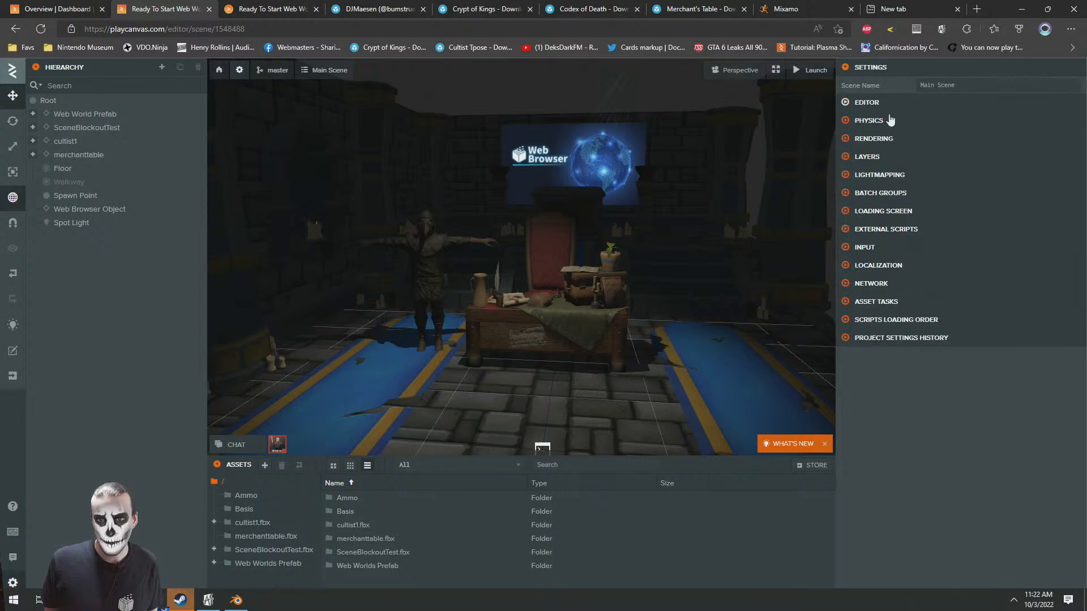
pyautogui.click(864, 137)
pyautogui.click(927, 157)
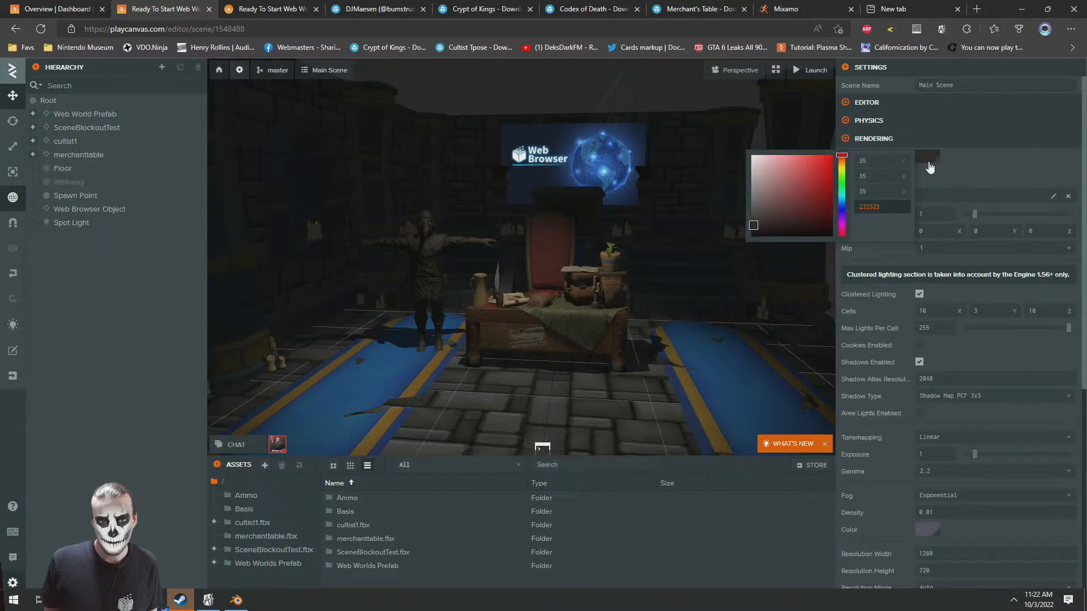
pyautogui.click(278, 4)
pyautogui.click(150, 5)
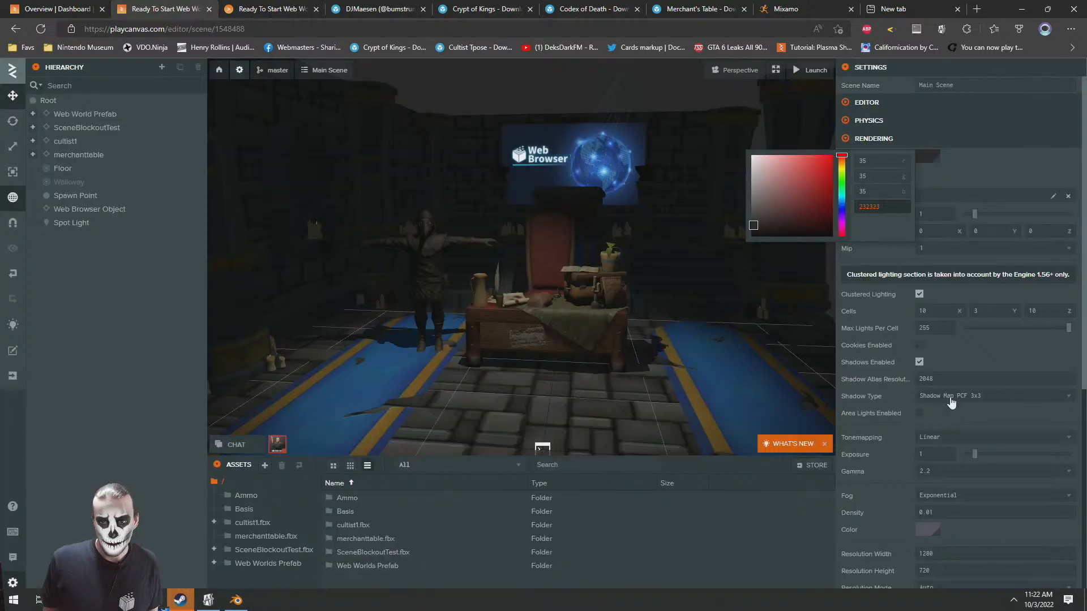
pyautogui.click(989, 532)
pyautogui.scroll(-6, 917, 419)
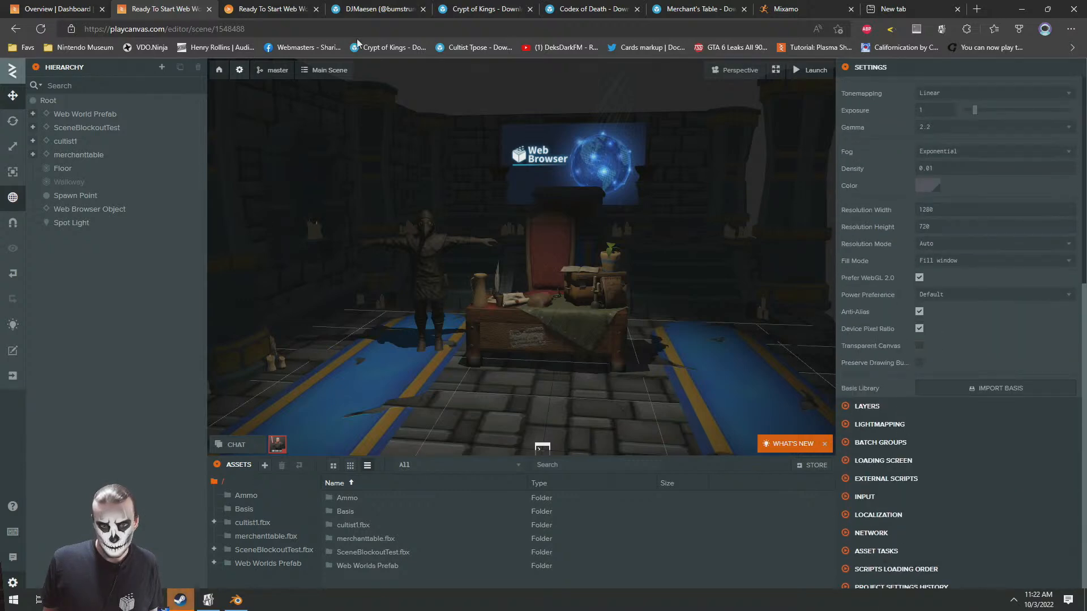
pyautogui.click(236, 5)
pyautogui.moveTo(596, 278); pyautogui.dragTo(391, 292)
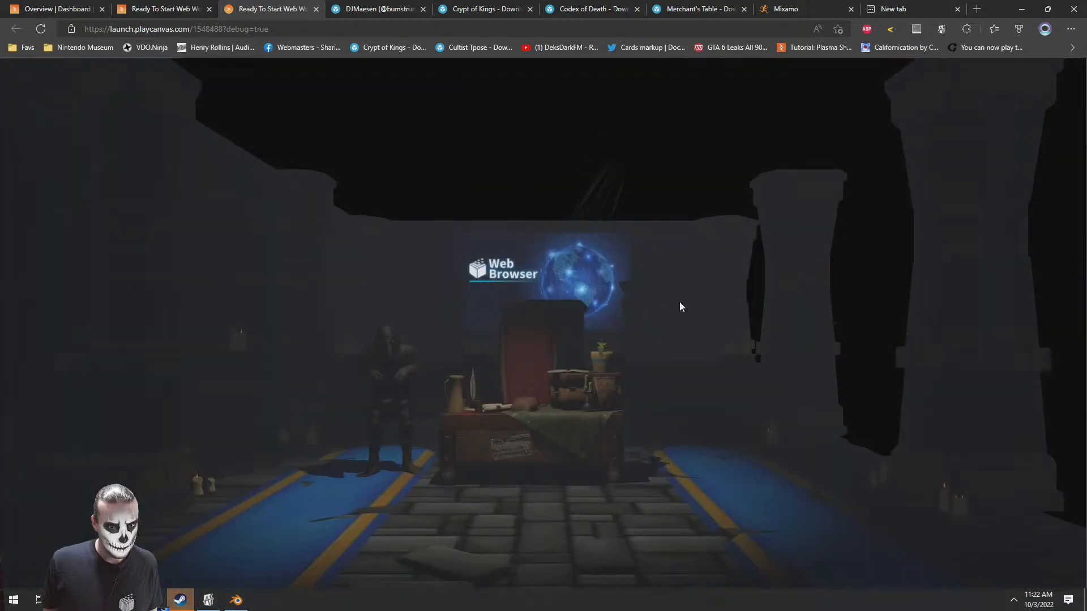
pyautogui.moveTo(679, 306); pyautogui.dragTo(463, 257)
# Re-enable Transparent Canvas, reload the launched world and look around the room
pyautogui.click(151, 6)
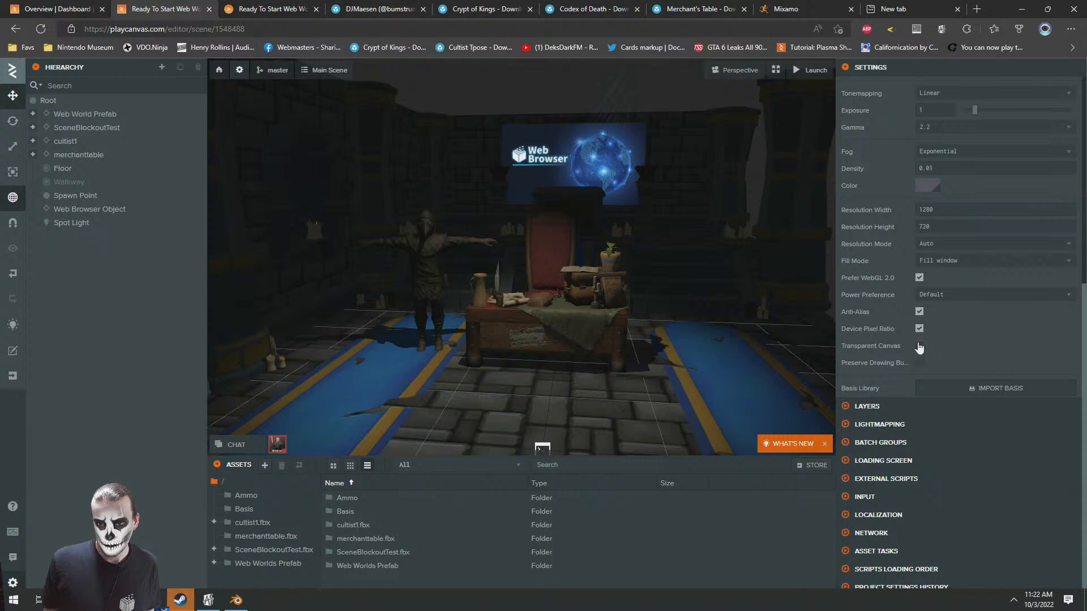
pyautogui.click(228, 6)
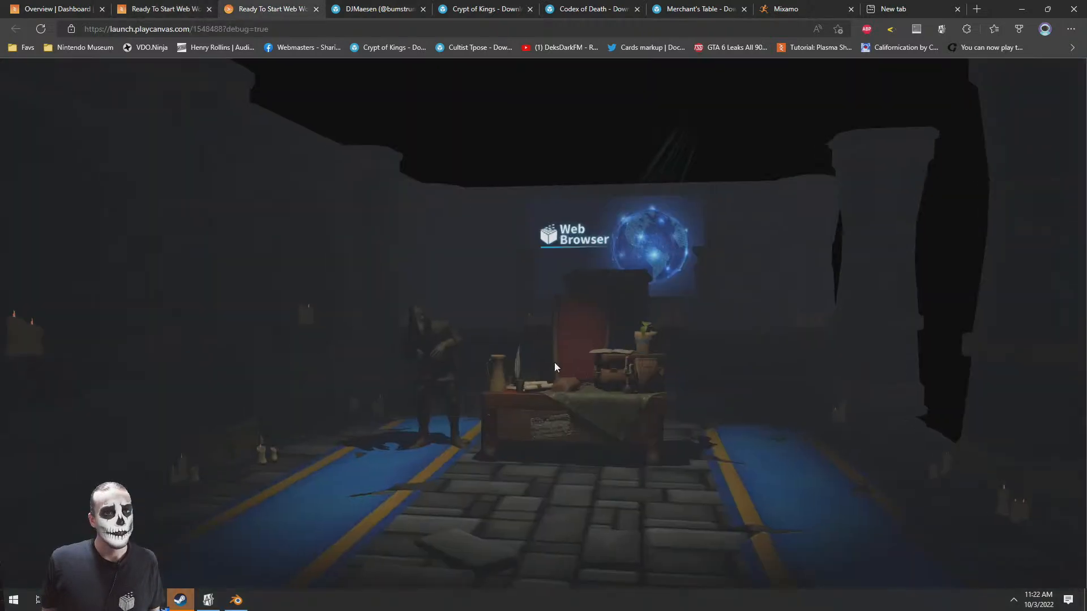
pyautogui.press('F5')
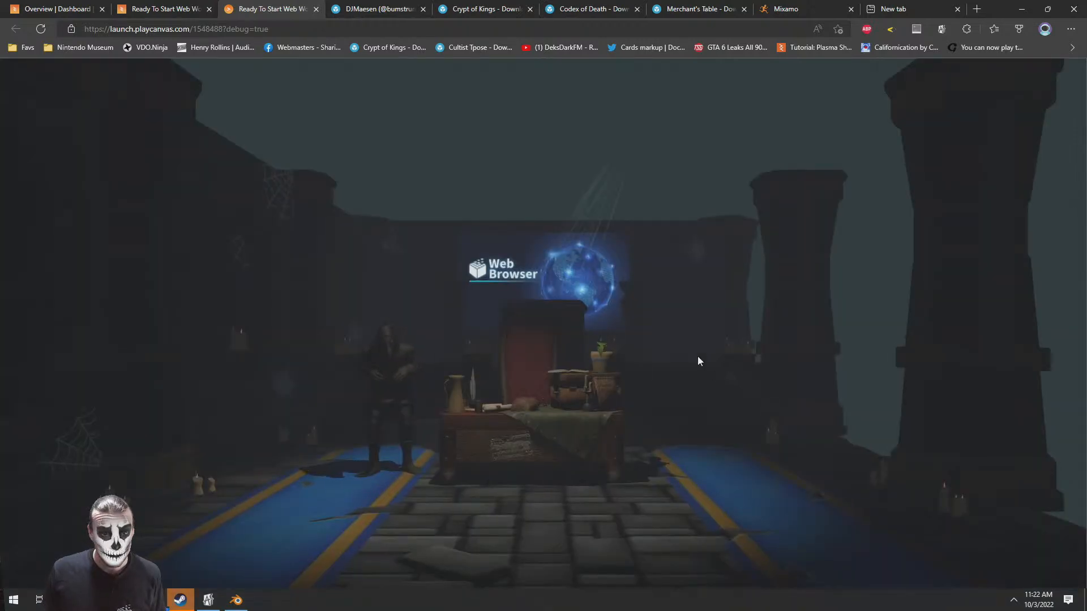
pyautogui.moveTo(697, 356); pyautogui.dragTo(644, 436)
pyautogui.moveTo(625, 279); pyautogui.dragTo(535, 220)
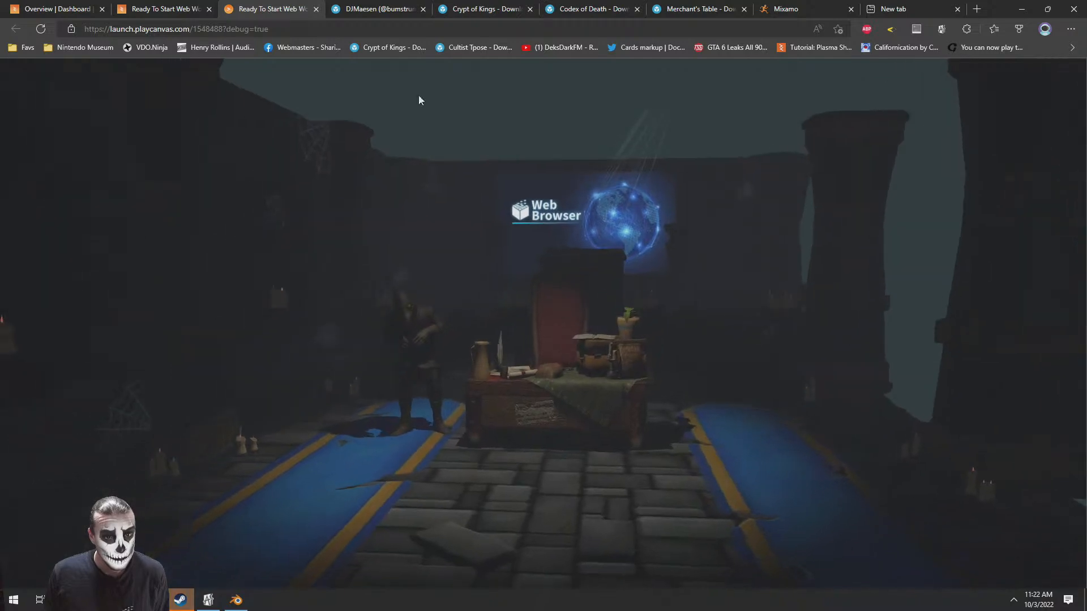
# Compare the open area above the crypt walls in the scene editor and in the launched world
pyautogui.click(159, 6)
pyautogui.moveTo(531, 293); pyautogui.dragTo(526, 249, button='right')
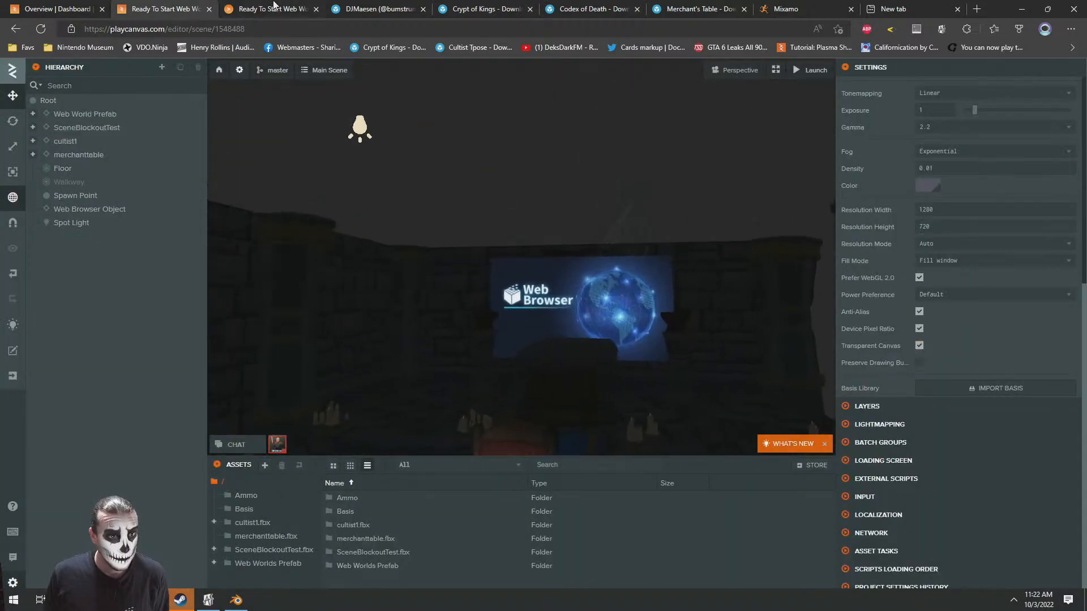
pyautogui.click(272, 6)
pyautogui.moveTo(535, 360); pyautogui.dragTo(538, 416)
pyautogui.click(181, 4)
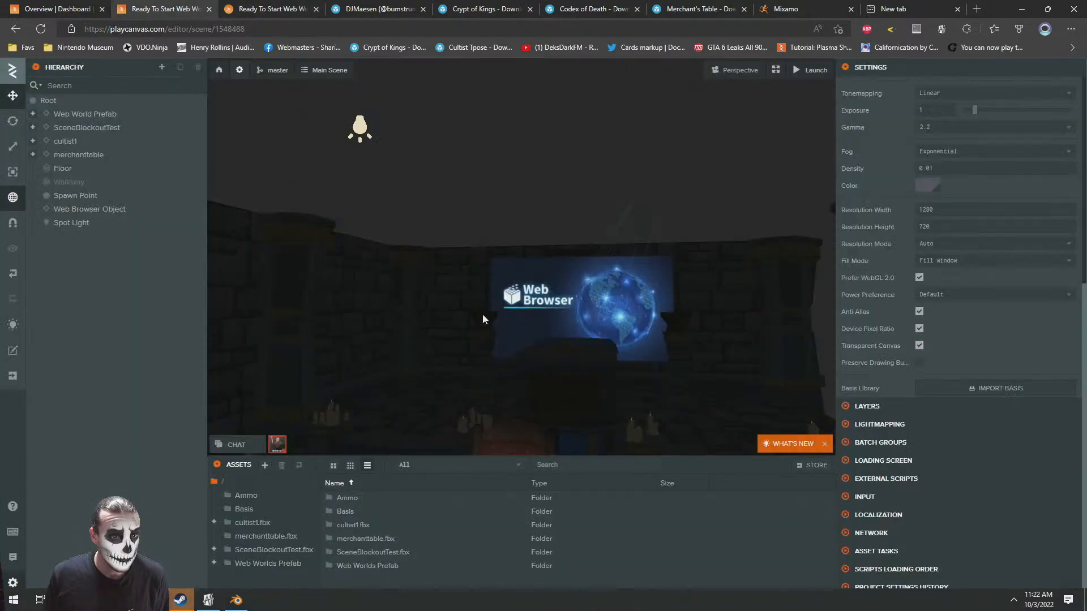
pyautogui.moveTo(408, 233); pyautogui.dragTo(412, 283, button='right')
pyautogui.scroll(-3, 408, 334)
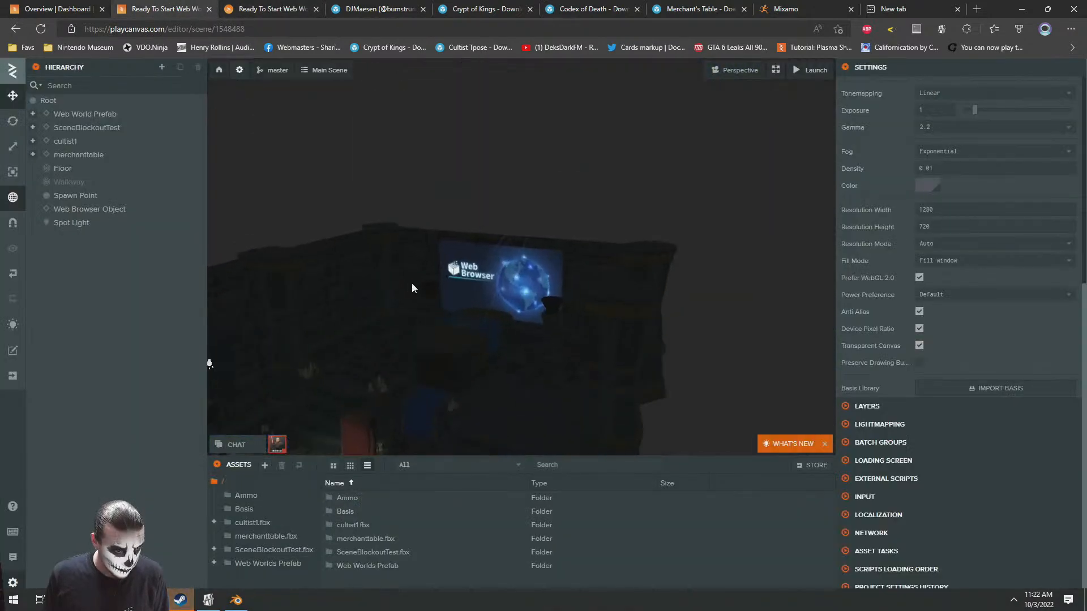
pyautogui.rightClick(45, 102)
pyautogui.moveTo(87, 110)
pyautogui.moveTo(145, 206)
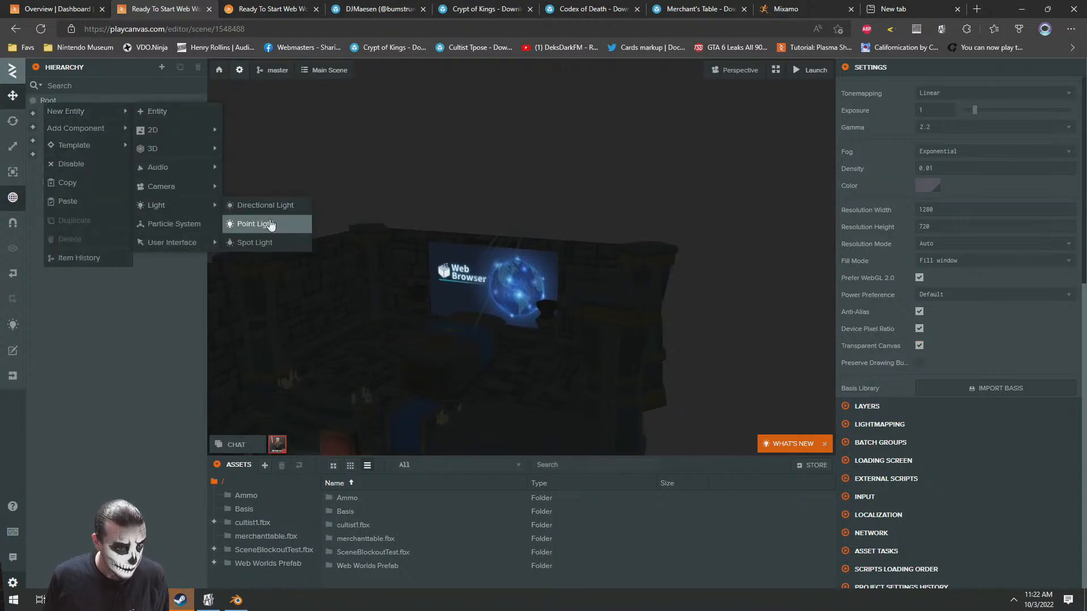
pyautogui.click(244, 223)
pyautogui.moveTo(643, 259); pyautogui.dragTo(446, 346)
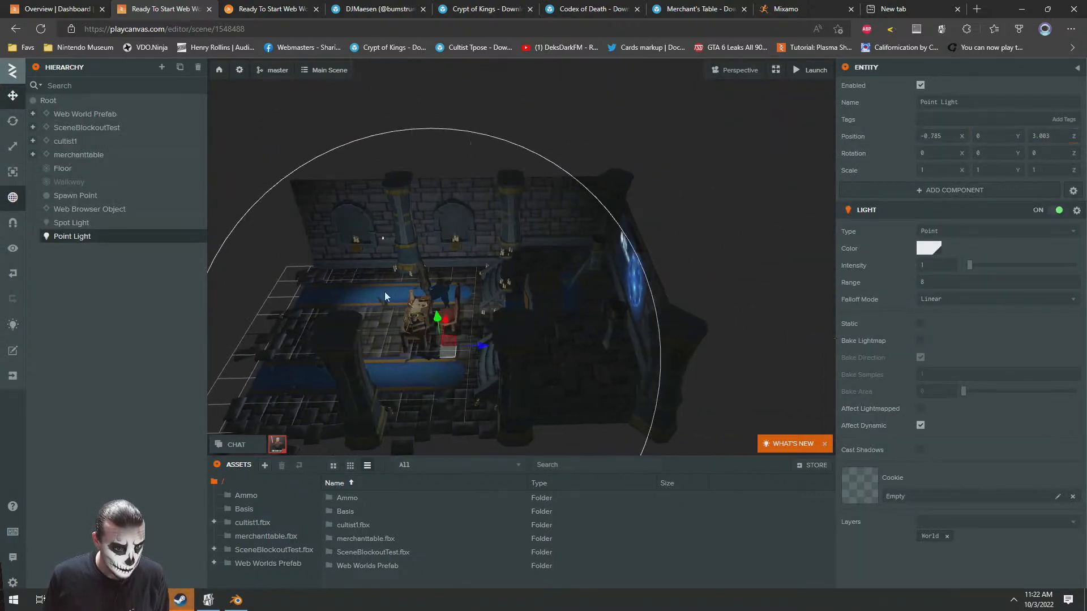
pyautogui.press('Delete')
# Add a spot light to the scene and move it above the coffin, to about -1.603, 5.083, 8.05
pyautogui.rightClick(74, 104)
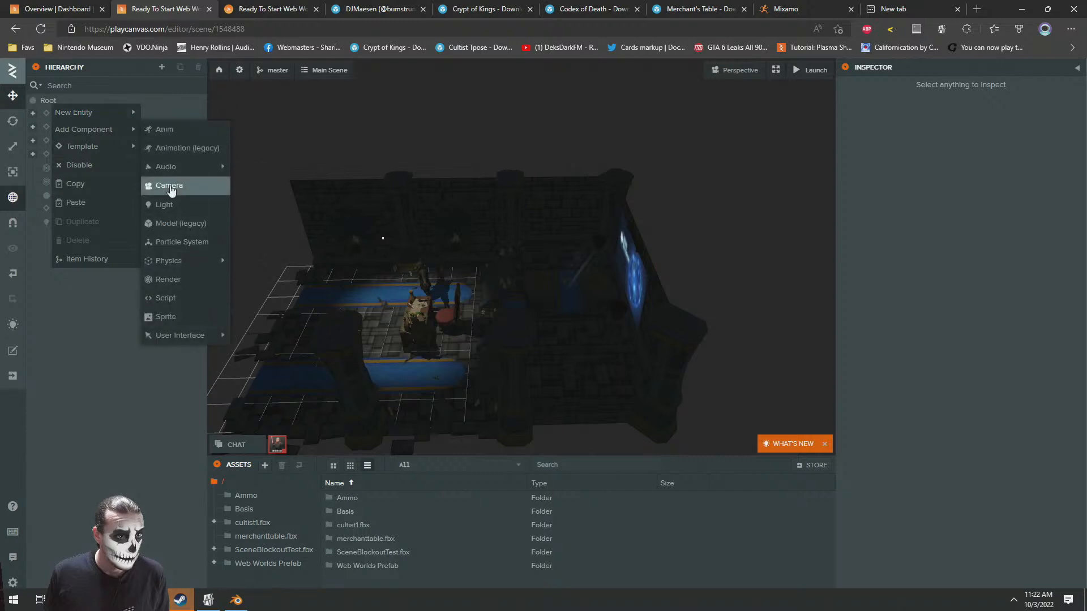
pyautogui.moveTo(104, 112)
pyautogui.moveTo(170, 206)
pyautogui.click(271, 243)
pyautogui.press('d')
pyautogui.moveTo(367, 343); pyautogui.dragTo(529, 178)
pyautogui.moveTo(358, 274); pyautogui.dragTo(553, 250)
pyautogui.press('d')
pyautogui.moveTo(482, 293); pyautogui.dragTo(604, 303)
# Switch the transform gizmo to local space and rotate the new spot light to 5, 0, 30 degrees
pyautogui.click(13, 120)
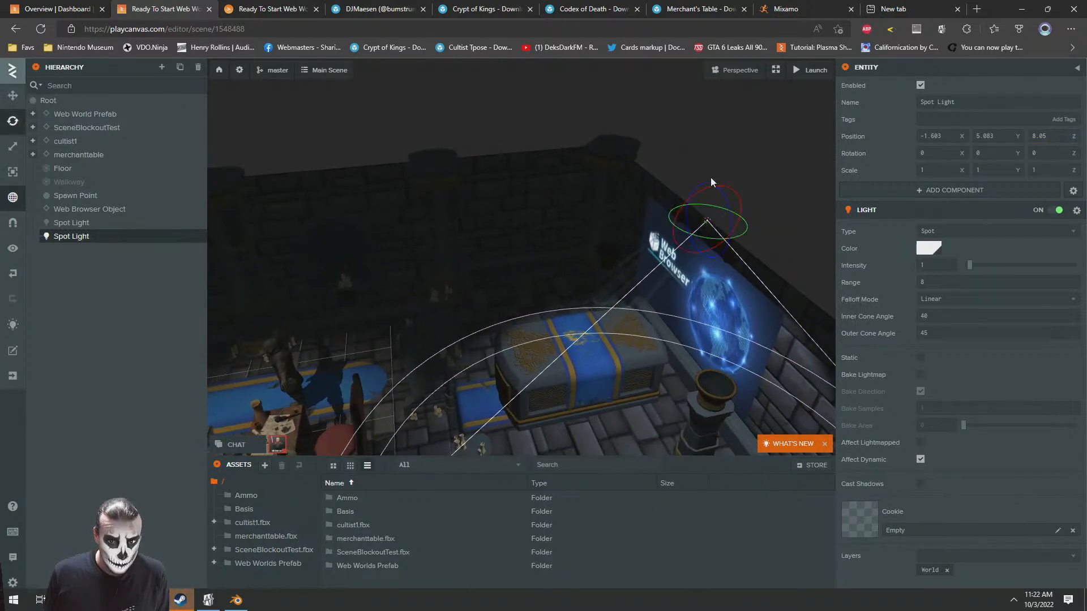
pyautogui.moveTo(726, 203); pyautogui.dragTo(479, 176)
pyautogui.click(15, 198)
pyautogui.moveTo(464, 240); pyautogui.dragTo(634, 242)
pyautogui.moveTo(508, 264); pyautogui.dragTo(583, 262)
pyautogui.hotkey('ctrl', 'z')
pyautogui.moveTo(448, 226); pyautogui.dragTo(512, 262)
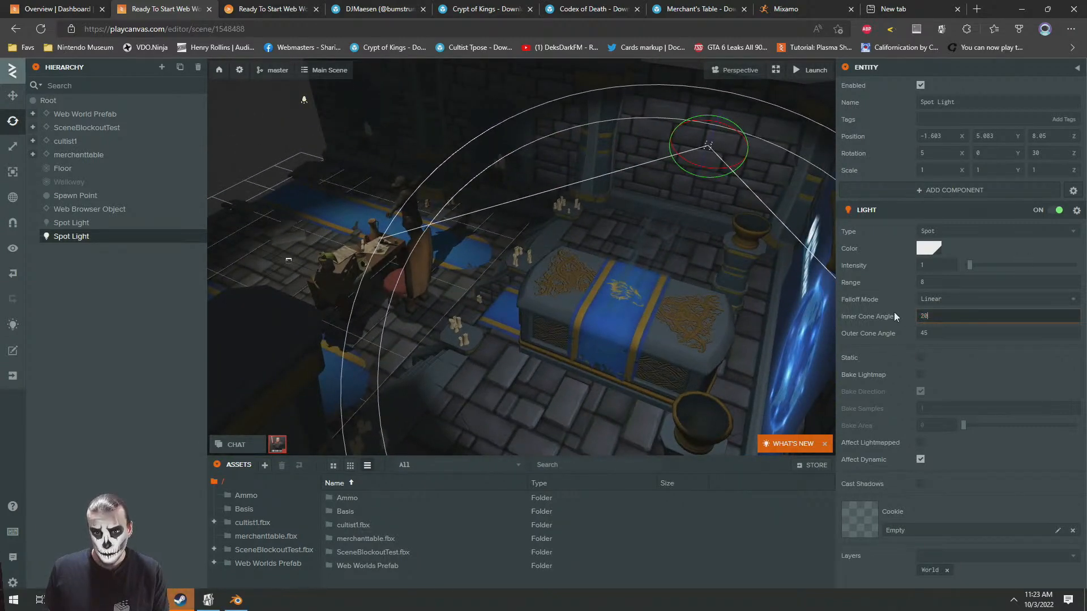
# Set the new spot light's inner cone angle to 20, intensity to 1 and range to 6
pyautogui.press('Return')
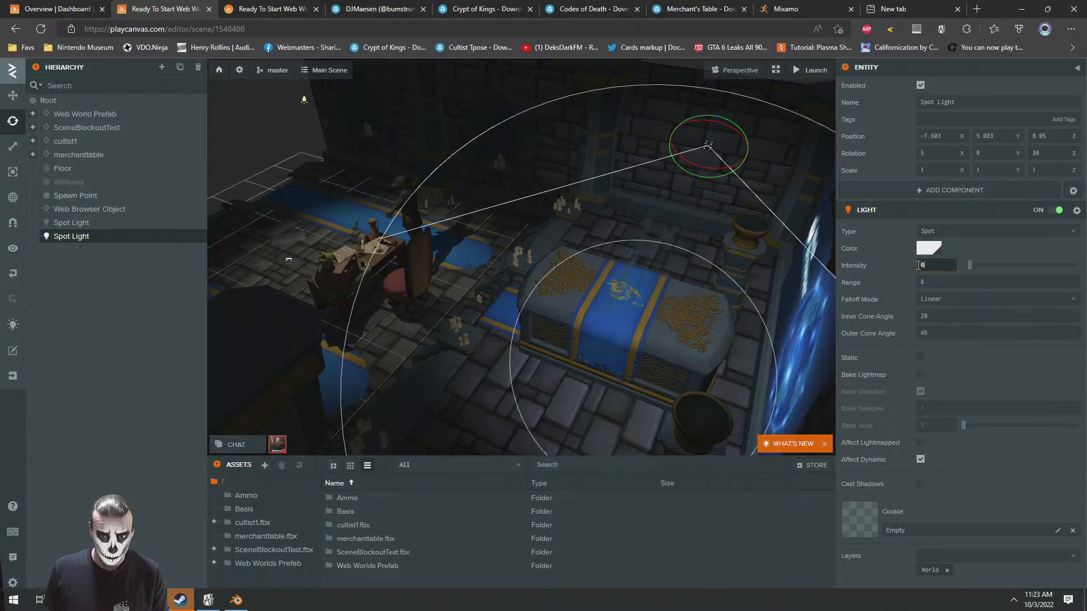
pyautogui.click(944, 282)
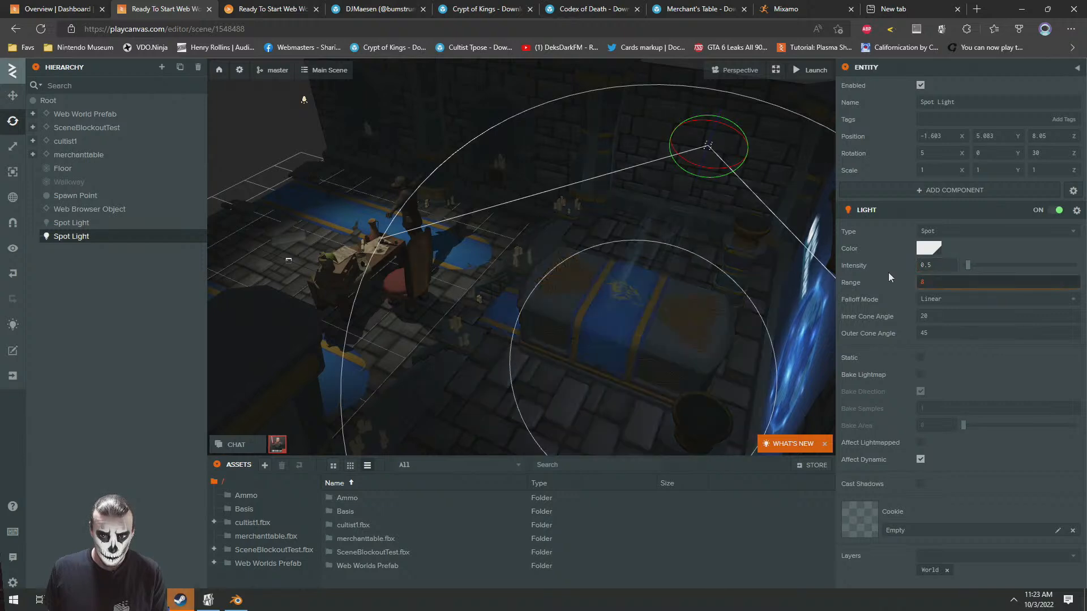
pyautogui.doubleClick(937, 265)
pyautogui.write('1')
pyautogui.write('4')
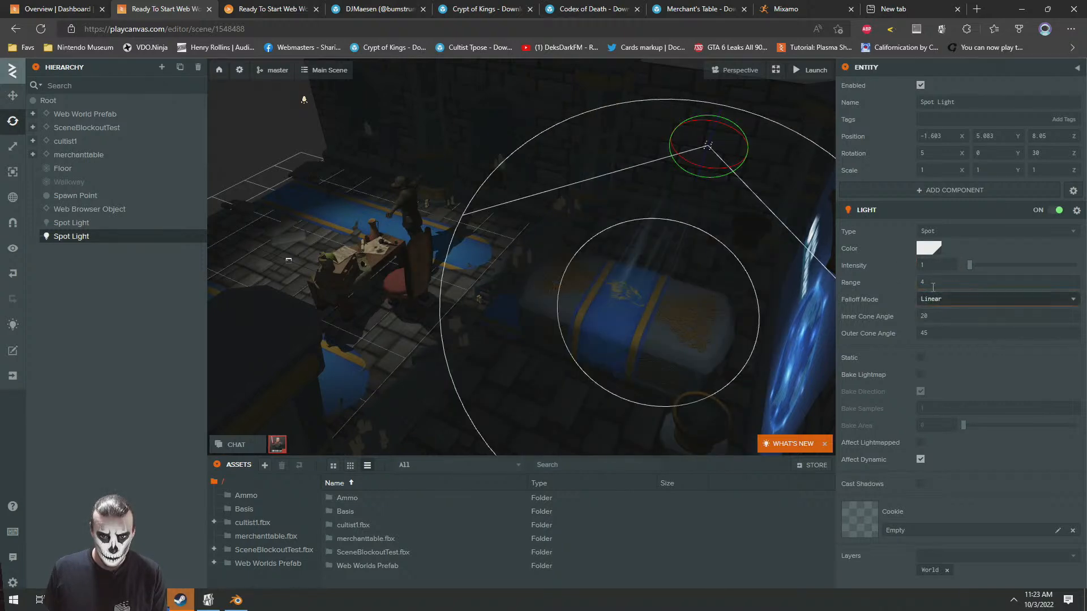
pyautogui.write('6')
pyautogui.press('Return')
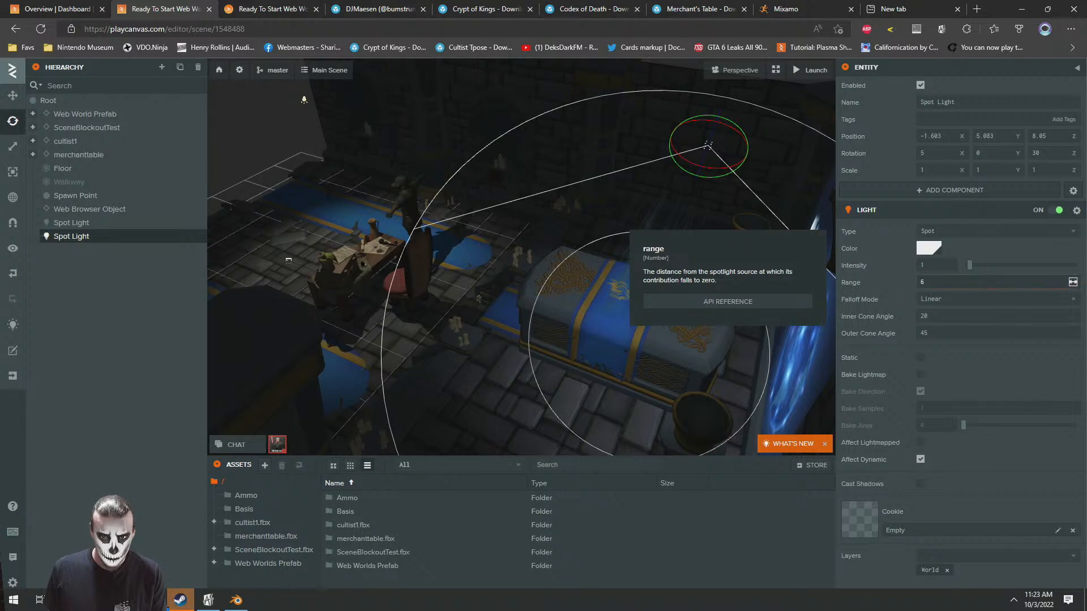
# Examine the room's lighting around the coffin, cultist and table from several viewpoints in the scene editor
pyautogui.moveTo(400, 239); pyautogui.dragTo(566, 215)
pyautogui.click(284, 204)
pyautogui.scroll(7, 573, 232)
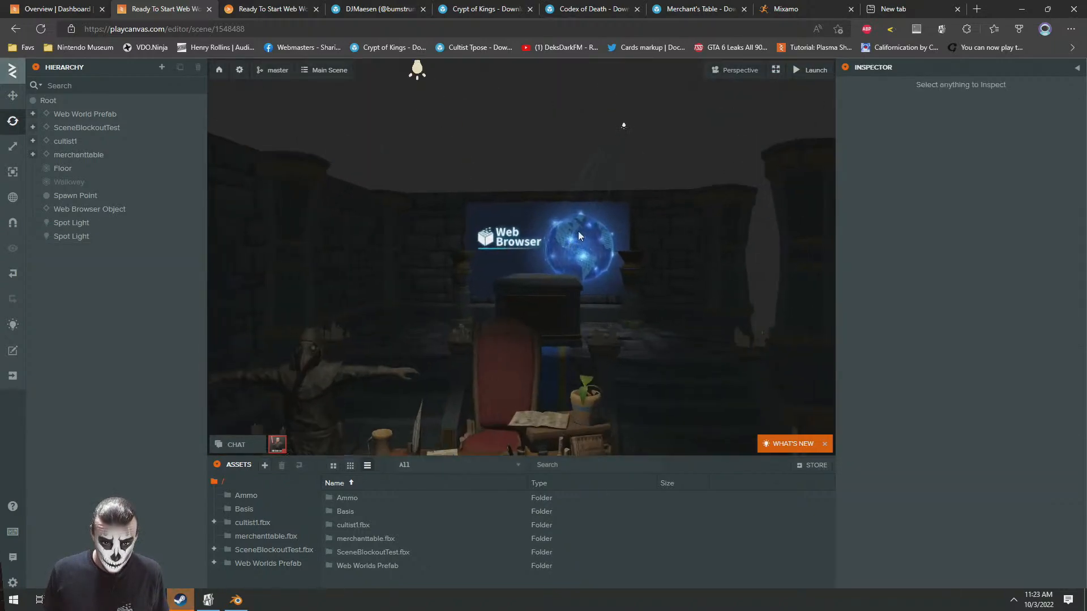
pyautogui.scroll(-4, 576, 226)
pyautogui.press('w')
pyautogui.moveTo(577, 241); pyautogui.dragTo(566, 289, button='right')
pyautogui.press('s')
pyautogui.press('s')
pyautogui.press('w')
pyautogui.press('s')
pyautogui.press('d')
pyautogui.press('s')
pyautogui.press('a')
pyautogui.press('s')
pyautogui.press('w')
pyautogui.press('s')
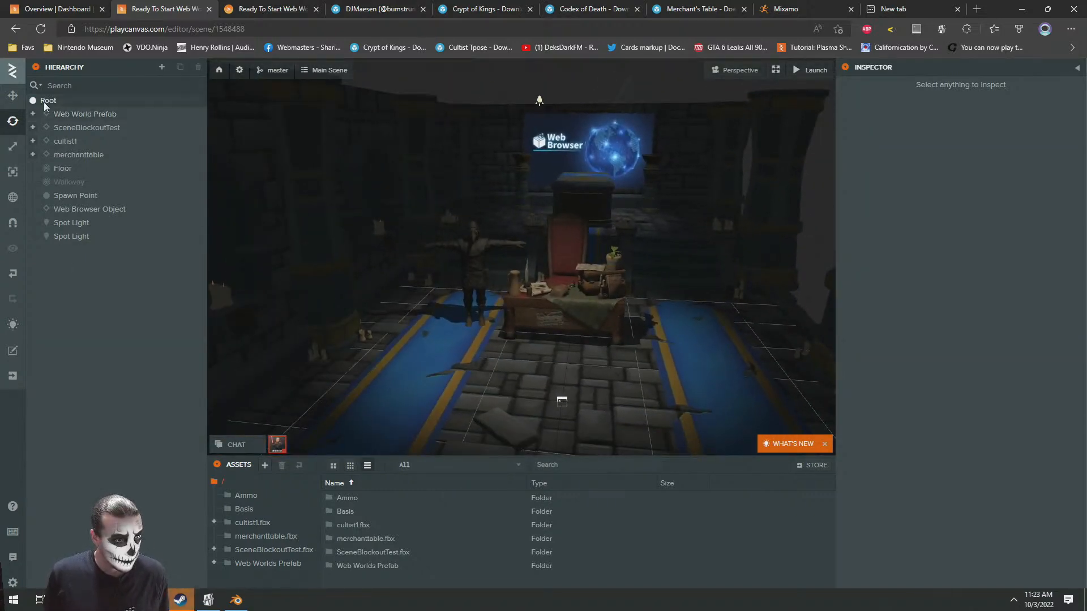
# Add a point light to the scene and set its range to 2
pyautogui.rightClick(44, 105)
pyautogui.moveTo(79, 110)
pyautogui.moveTo(170, 204)
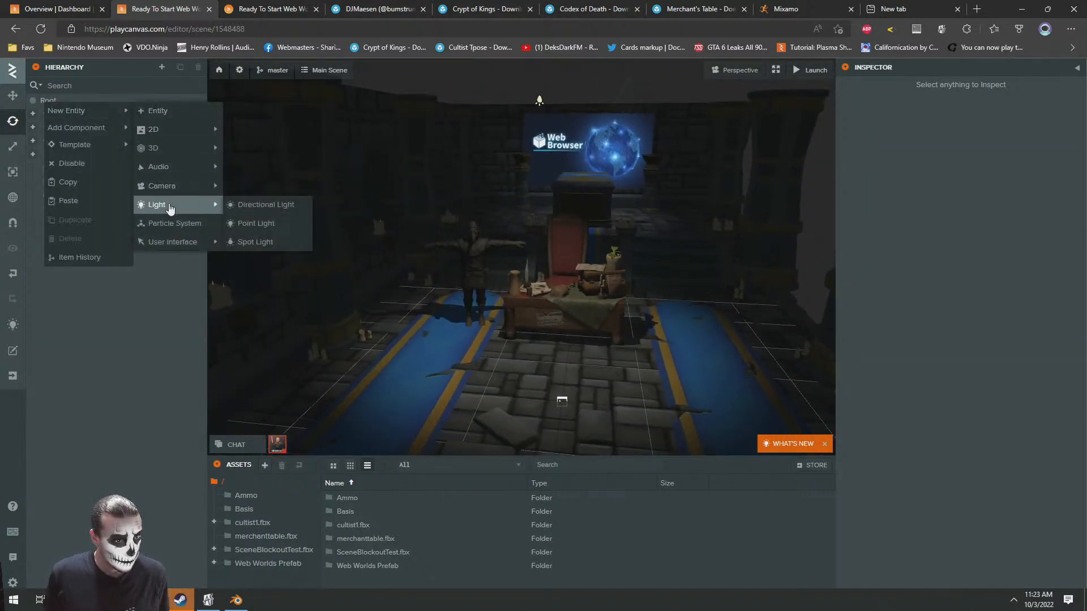
pyautogui.click(247, 226)
pyautogui.moveTo(640, 300); pyautogui.dragTo(599, 313, button='right')
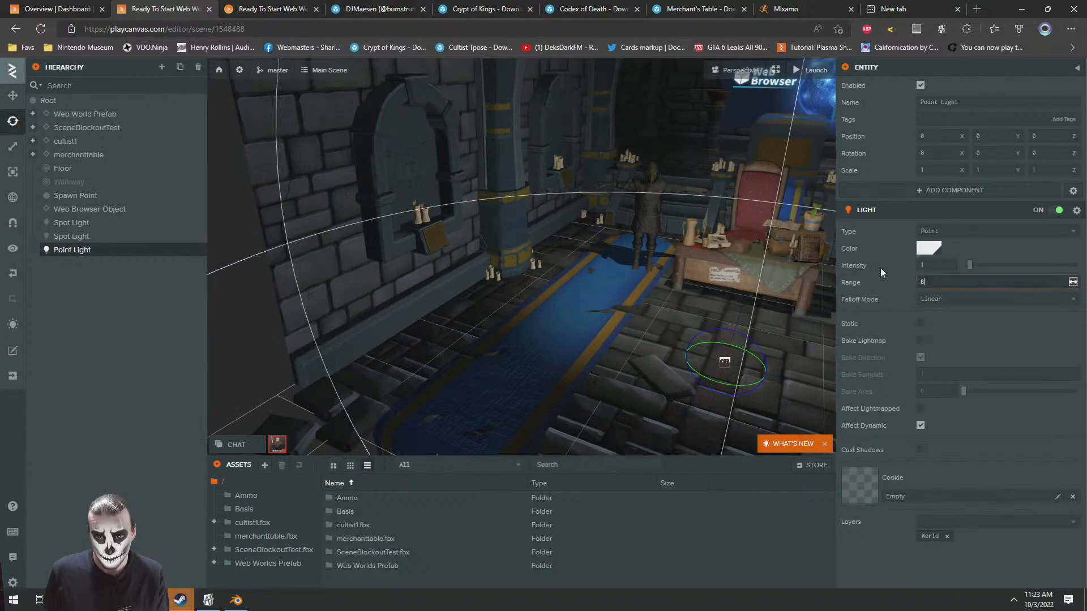
pyautogui.write('2')
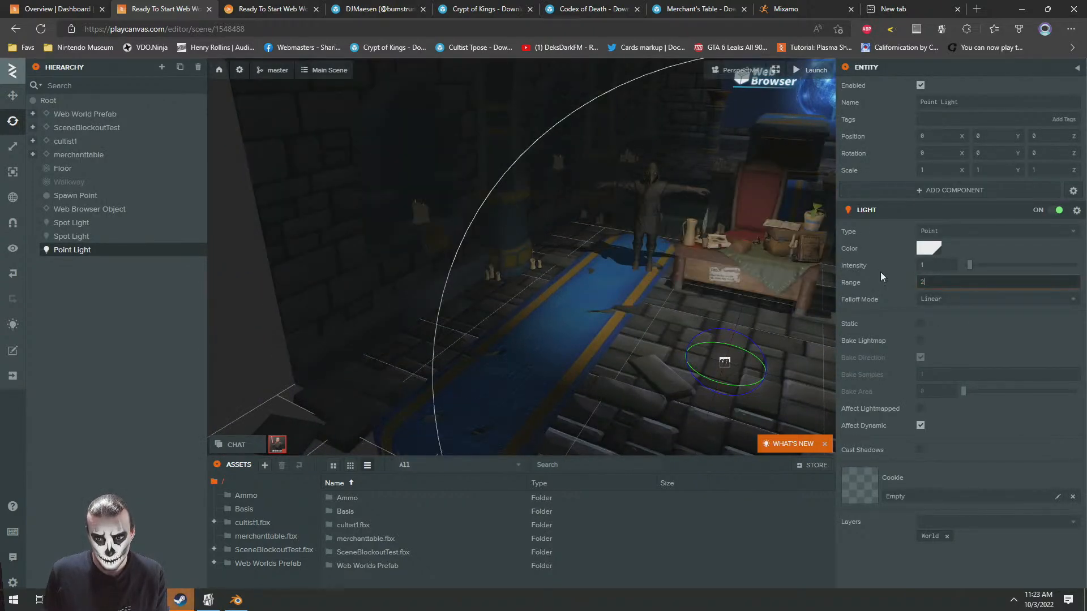
# Set the point light's color to dark red
pyautogui.click(928, 248)
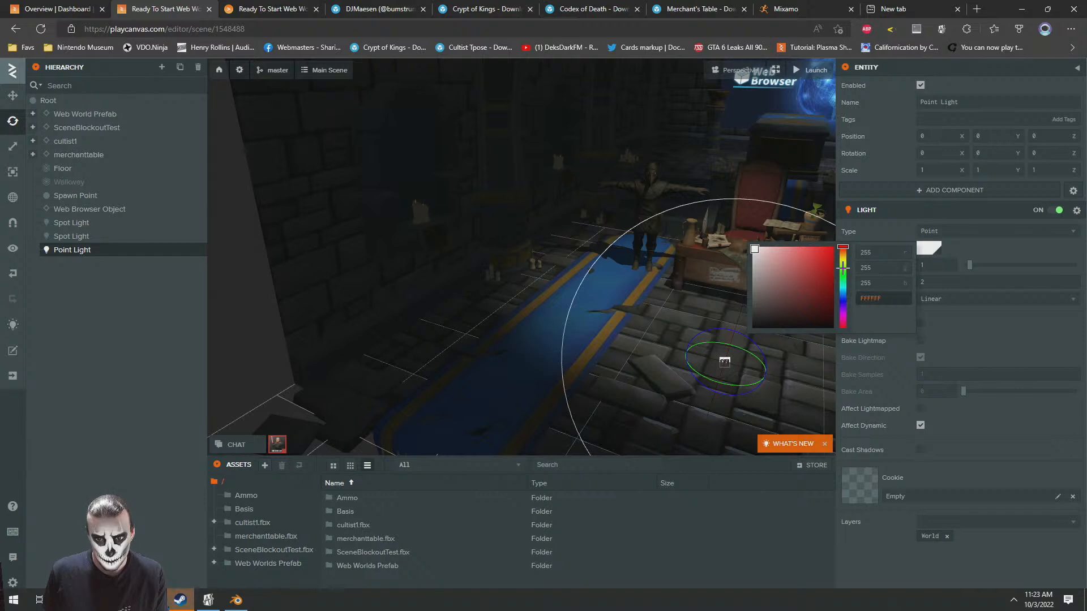
pyautogui.moveTo(843, 247); pyautogui.dragTo(842, 250)
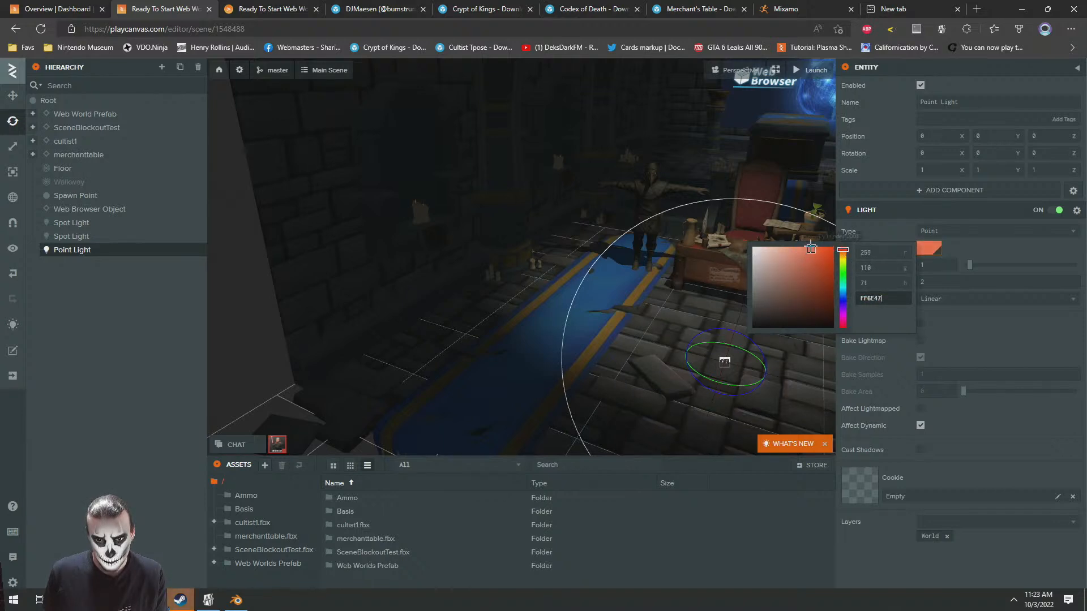
pyautogui.moveTo(845, 249); pyautogui.dragTo(845, 235)
pyautogui.click(984, 252)
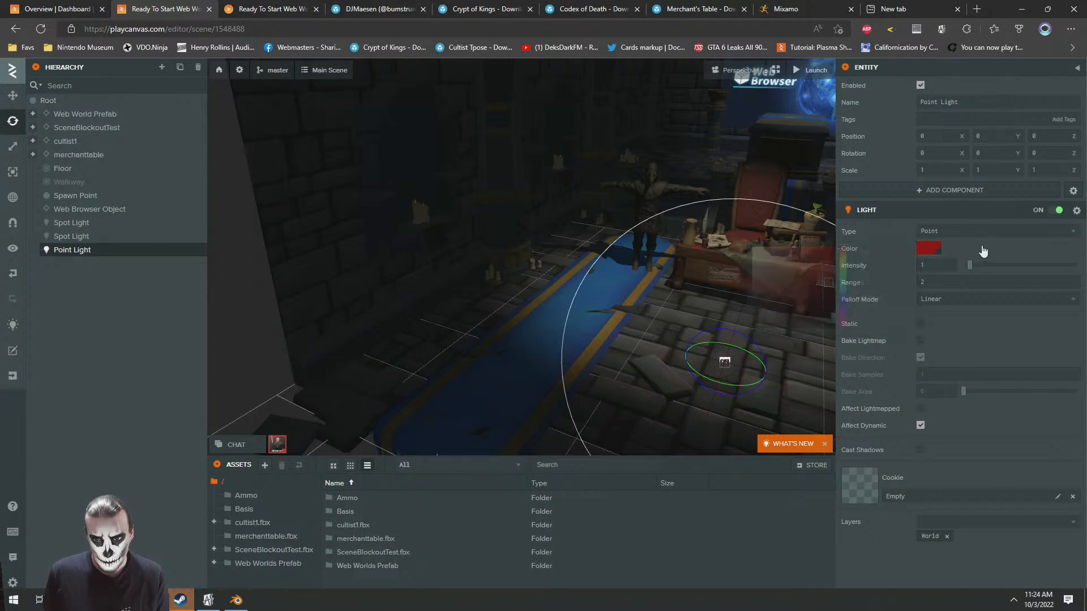
# Move the point light next to the wall alcove candles, to about 3.511, 1.73, 0
pyautogui.moveTo(475, 270); pyautogui.dragTo(418, 287, button='right')
pyautogui.click(11, 96)
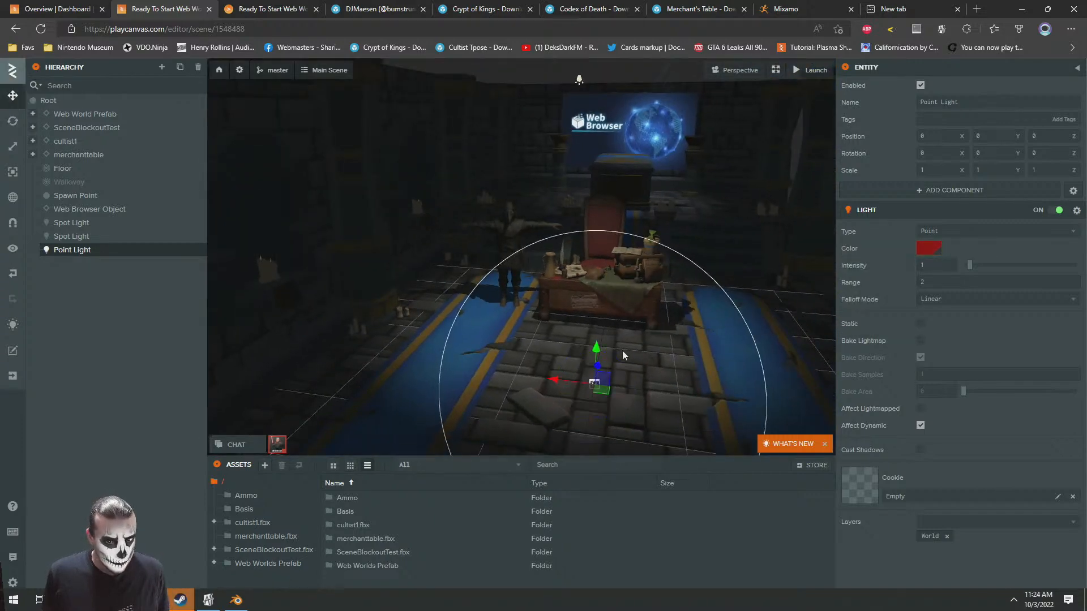
pyautogui.press('a')
pyautogui.moveTo(606, 382); pyautogui.dragTo(529, 222)
pyautogui.moveTo(530, 222); pyautogui.dragTo(831, 298, button='right')
# Change the point light's color to a warm candle orange
pyautogui.click(927, 247)
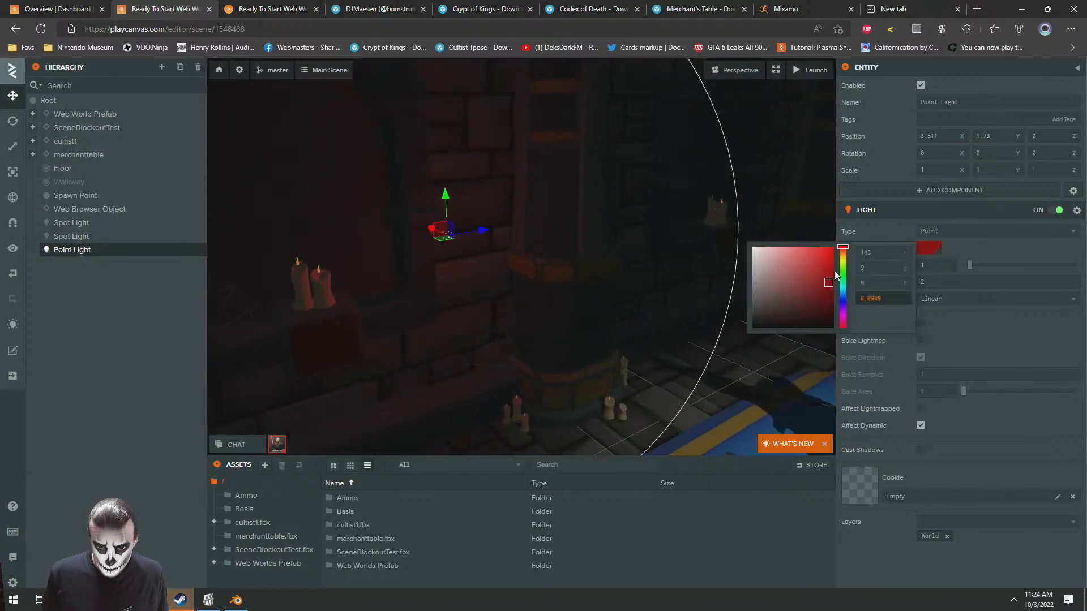
pyautogui.moveTo(842, 248); pyautogui.dragTo(842, 255)
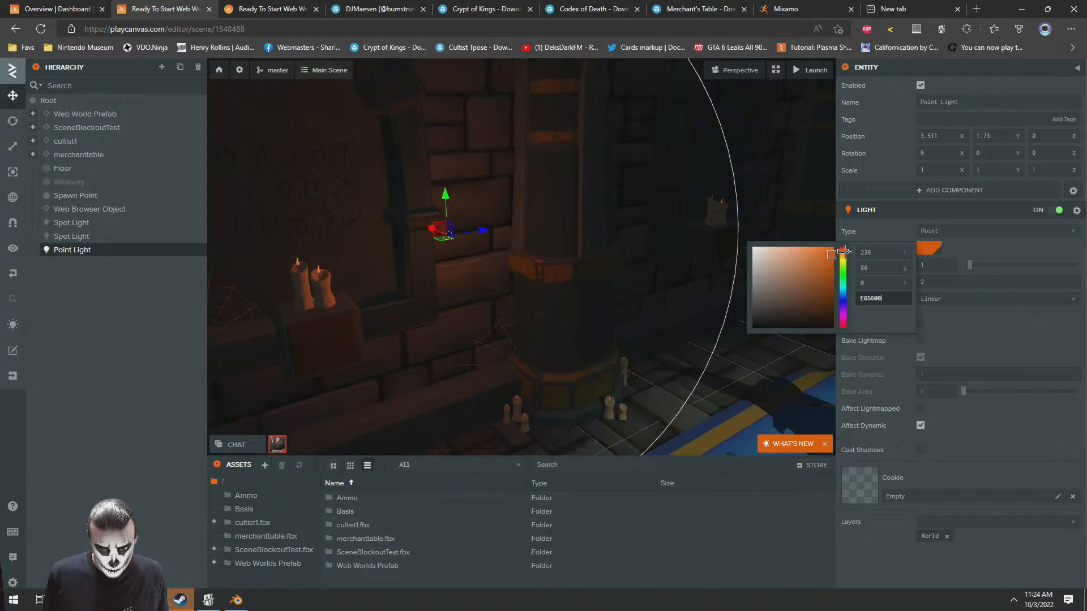
pyautogui.moveTo(843, 253); pyautogui.dragTo(843, 255)
pyautogui.click(707, 257)
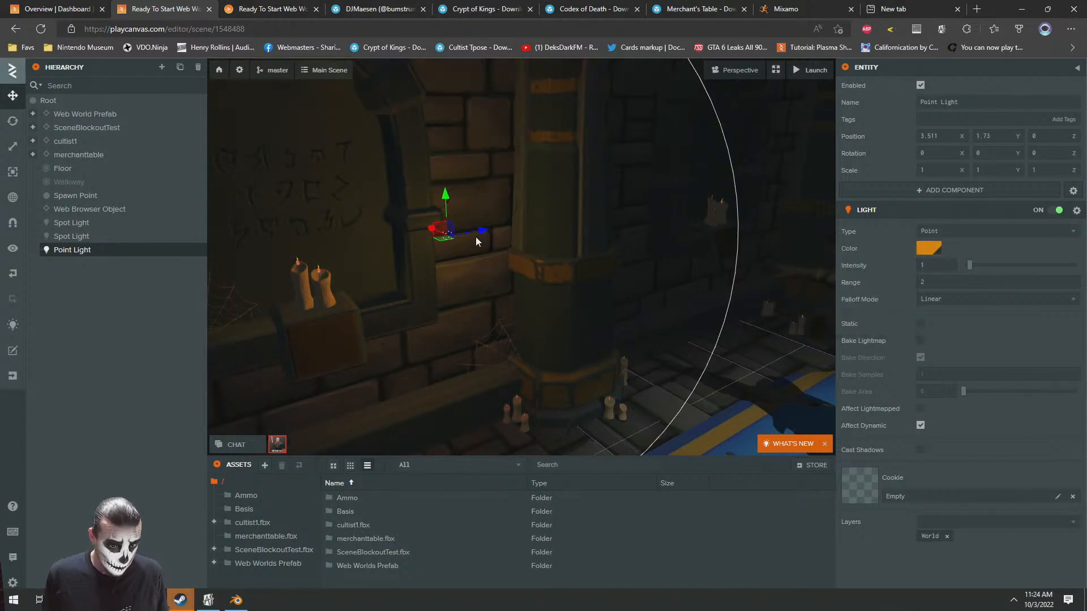
# Move the orange point light into the wall alcove, just above its candles
pyautogui.moveTo(510, 245); pyautogui.dragTo(520, 235, button='right')
pyautogui.press('w')
pyautogui.press('a')
pyautogui.press('a')
pyautogui.moveTo(632, 276); pyautogui.dragTo(705, 255)
# Set the alcove point light's range to 1 and intensity to 2
pyautogui.press('Return')
pyautogui.moveTo(931, 262); pyautogui.dragTo(884, 260)
pyautogui.write('2')
pyautogui.press('Return')
# Duplicate the alcove point light and place the copy above the candles in the second wall alcove
pyautogui.moveTo(574, 263); pyautogui.dragTo(471, 309, button='right')
pyautogui.scroll(-5, 633, 250)
pyautogui.click(498, 225)
pyautogui.scroll(5, 562, 274)
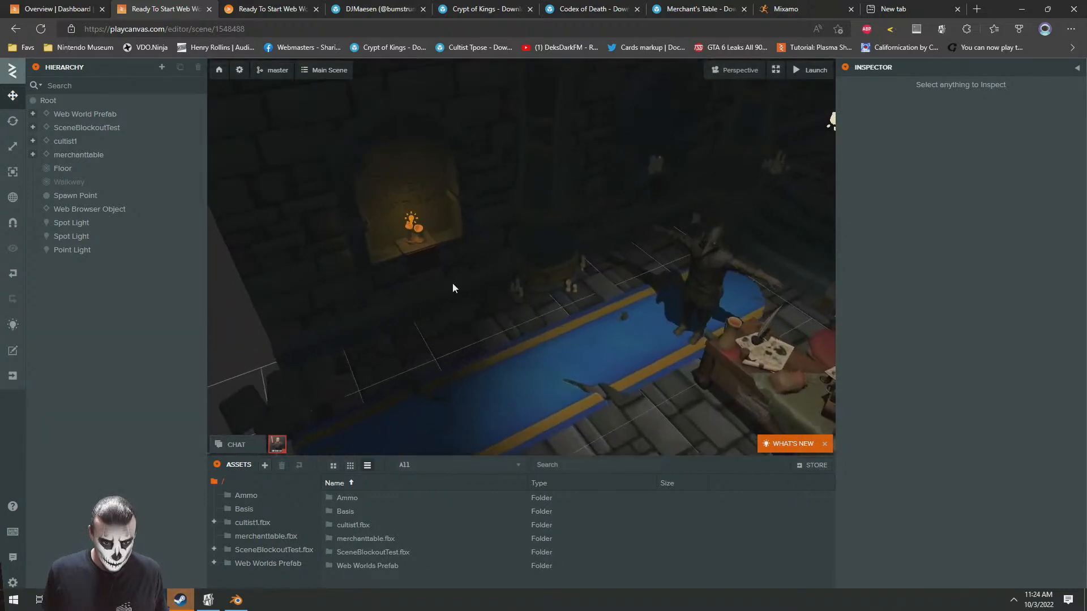
pyautogui.click(412, 220)
pyautogui.moveTo(656, 277); pyautogui.dragTo(275, 244, button='right')
pyautogui.hotkey('ctrl', 'd')
pyautogui.moveTo(275, 240); pyautogui.dragTo(555, 250)
pyautogui.moveTo(555, 252); pyautogui.dragTo(633, 263, button='right')
# Duplicate the point light twice, placing the copies above the near corner candle stand and the near candle stand beside the coffin
pyautogui.hotkey('ctrl', 'd')
pyautogui.moveTo(598, 264); pyautogui.dragTo(756, 221)
pyautogui.moveTo(755, 222); pyautogui.dragTo(512, 232, button='right')
pyautogui.hotkey('ctrl', 'd')
pyautogui.moveTo(395, 203); pyautogui.dragTo(539, 269)
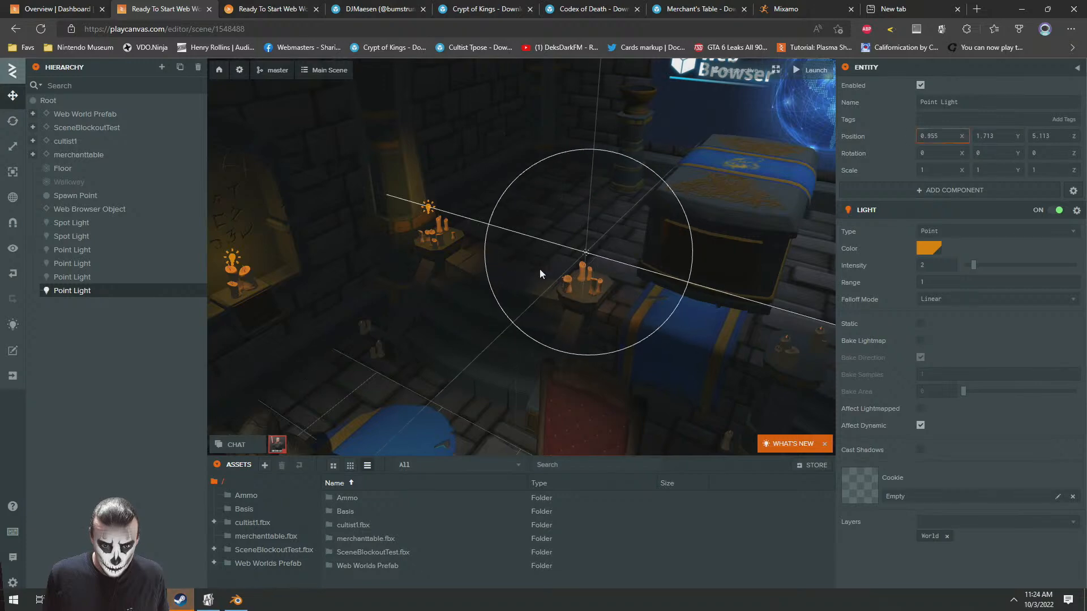
pyautogui.moveTo(539, 269); pyautogui.dragTo(637, 281, button='right')
# Duplicate the point light for the candle stands on the coffin's other side and in the far corner
pyautogui.hotkey('ctrl', 'd')
pyautogui.moveTo(250, 244); pyautogui.dragTo(419, 267)
pyautogui.hotkey('ctrl', 'd')
pyautogui.hotkey('ctrl', 'd')
pyautogui.moveTo(626, 234); pyautogui.dragTo(596, 220, button='right')
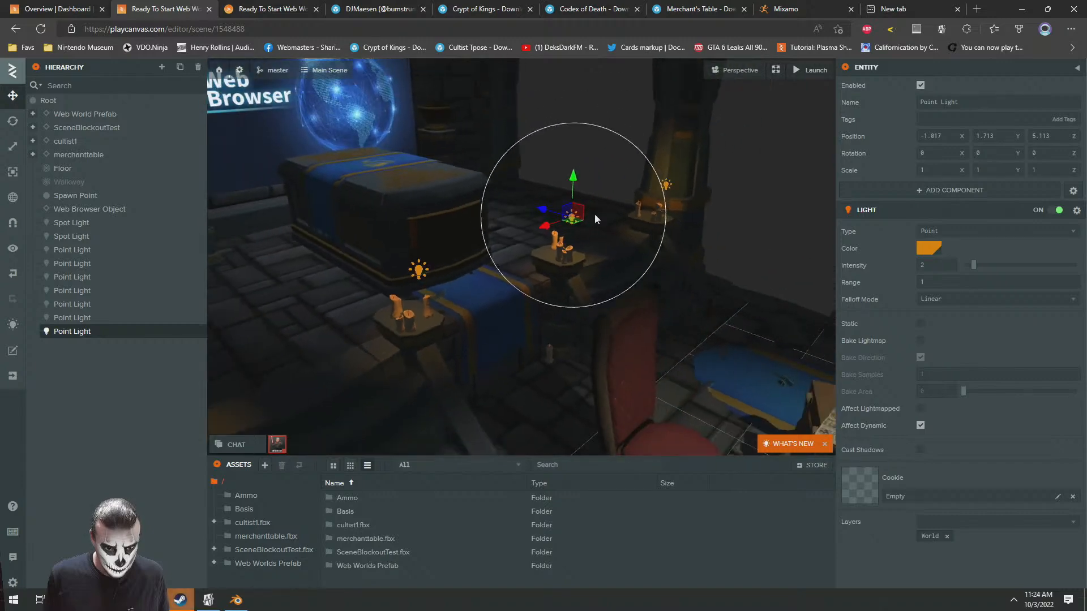
pyautogui.click(601, 306)
pyautogui.moveTo(601, 306); pyautogui.dragTo(538, 255, button='right')
# Check the orange candle lights in the launched world
pyautogui.click(293, 6)
pyautogui.moveTo(565, 360); pyautogui.dragTo(511, 354)
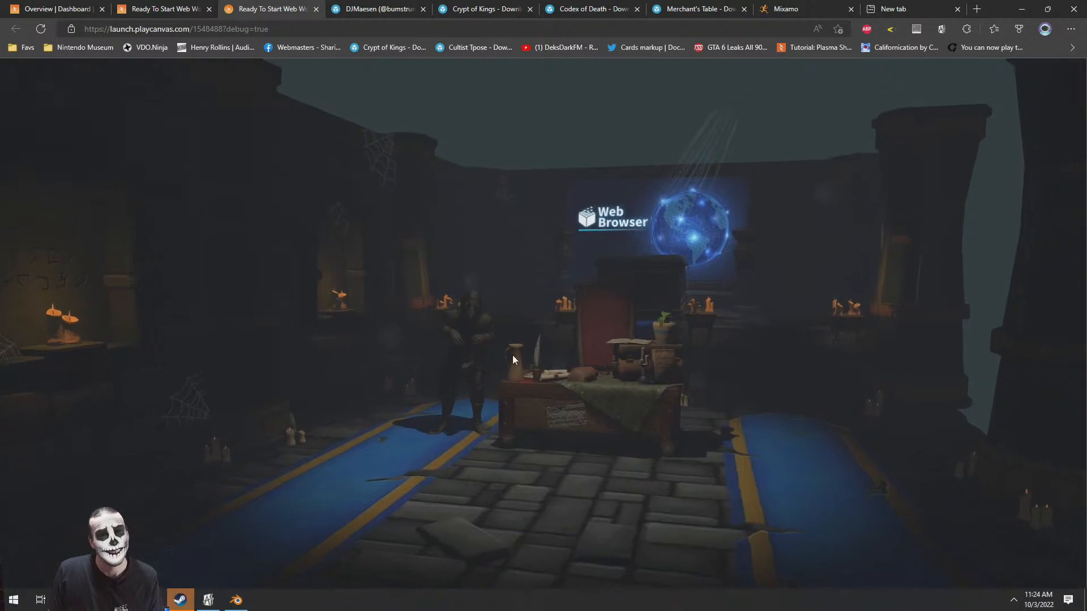
pyautogui.click(153, 5)
# Duplicate the second alcove's point light and lower the copy above the floor candles, to about 3.391, 0.431, 4.2
pyautogui.moveTo(342, 200); pyautogui.dragTo(318, 199, button='right')
pyautogui.scroll(5, 385, 235)
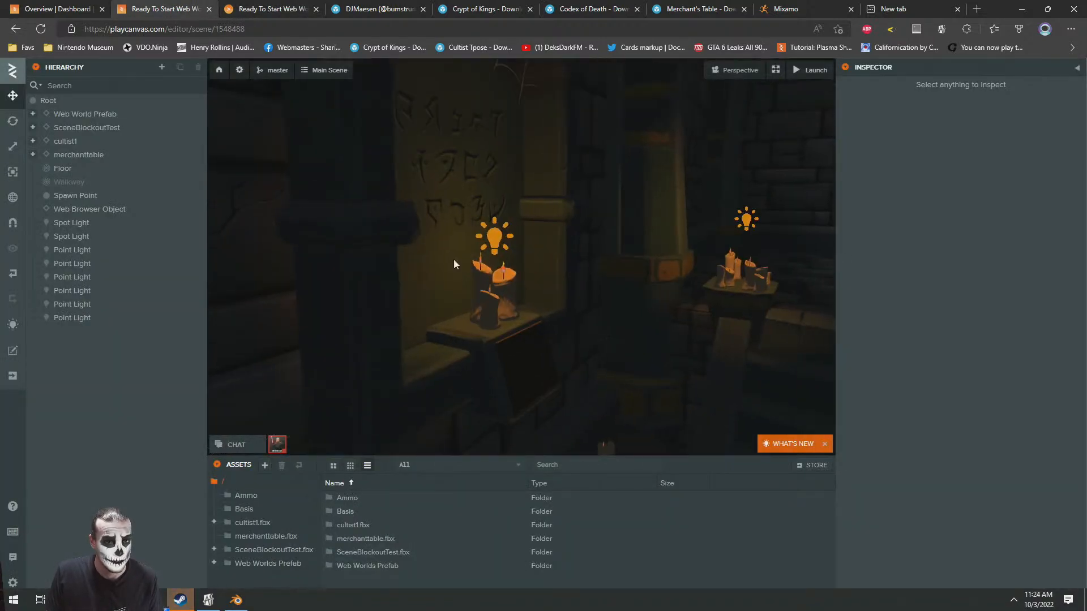
pyautogui.click(494, 228)
pyautogui.press('f')
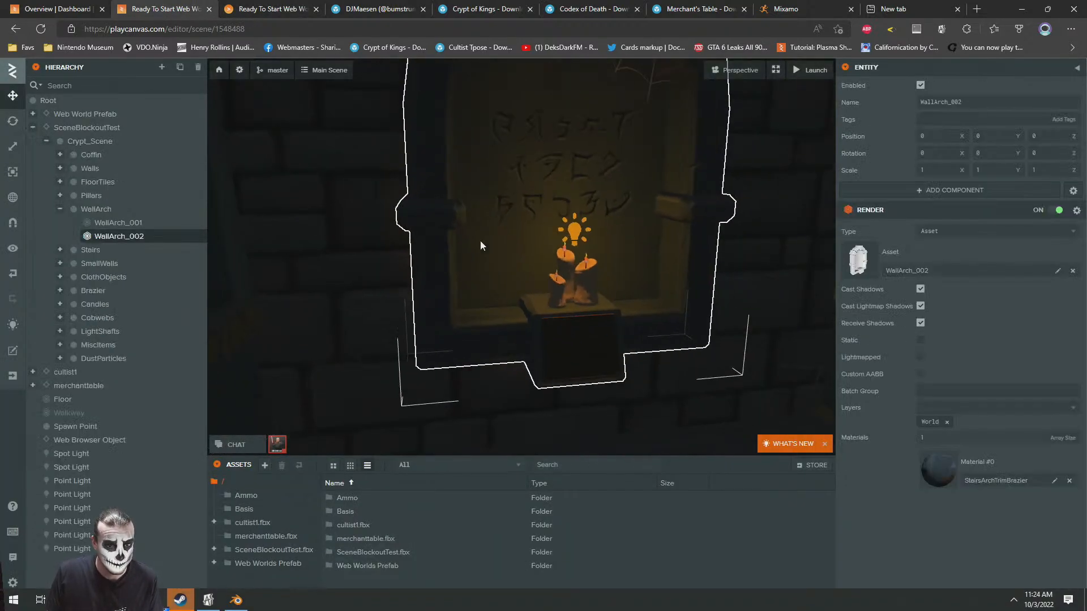
pyautogui.click(563, 239)
pyautogui.moveTo(580, 240); pyautogui.dragTo(385, 227, button='middle')
pyautogui.moveTo(364, 209); pyautogui.dragTo(391, 393)
pyautogui.moveTo(481, 342); pyautogui.dragTo(567, 361, button='right')
pyautogui.press('a')
pyautogui.moveTo(591, 340); pyautogui.dragTo(705, 232)
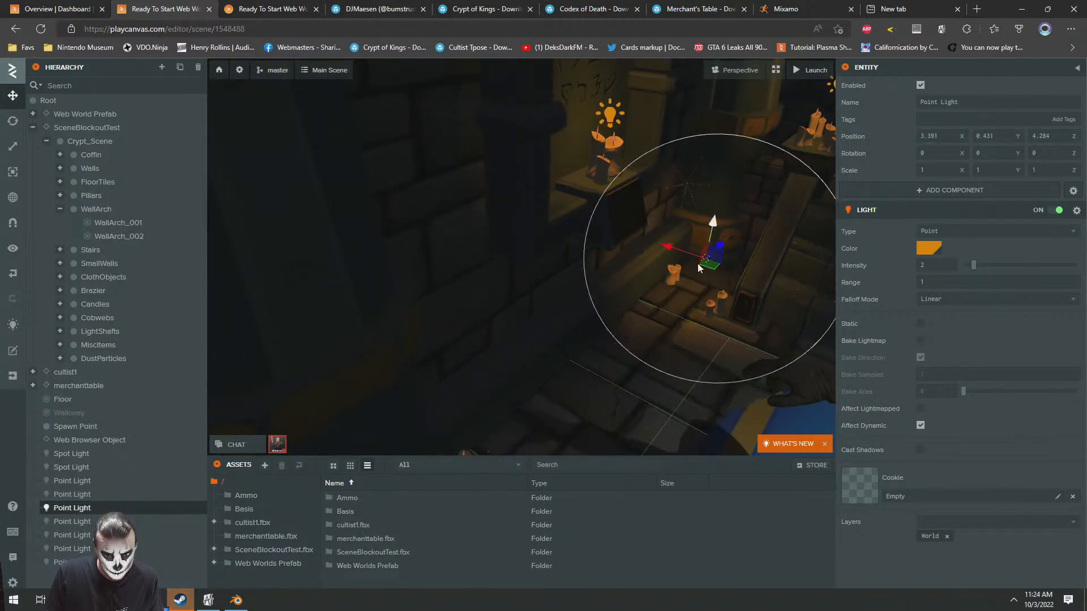
pyautogui.scroll(-10, 687, 230)
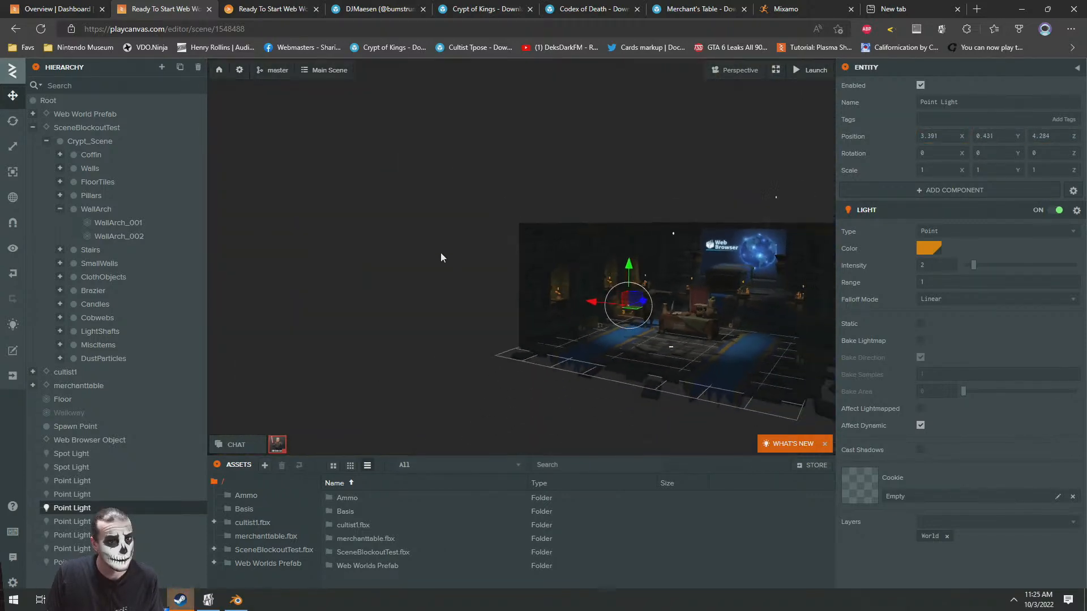
pyautogui.click(440, 253)
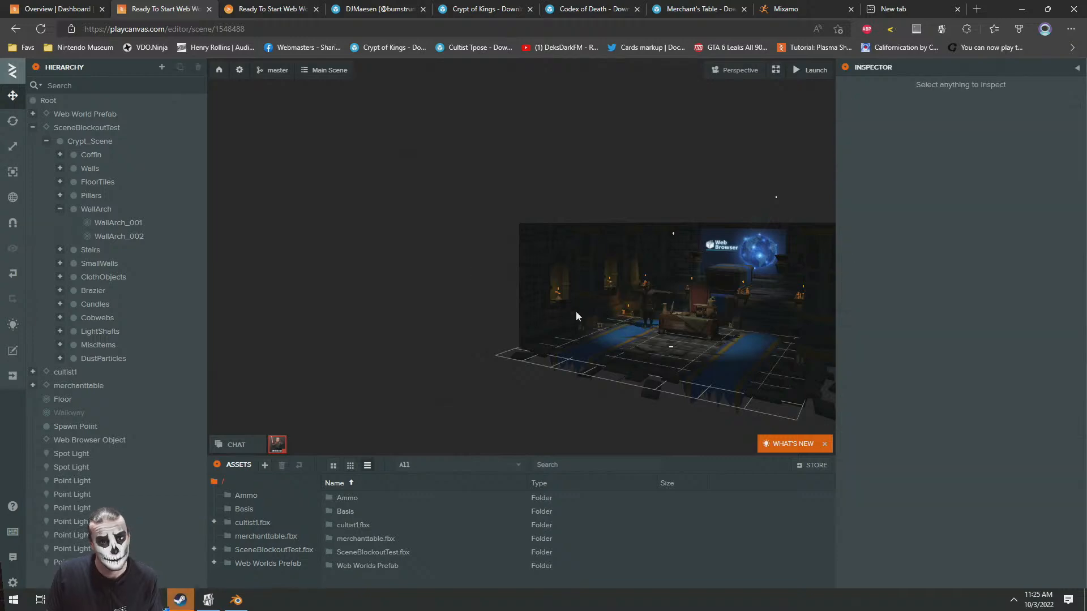
# Compare the room's candle lighting, including the floor candles, in the scene editor and in the launched world
pyautogui.moveTo(711, 354); pyautogui.dragTo(585, 321, button='middle')
pyautogui.scroll(6, 586, 320)
pyautogui.click(278, 7)
pyautogui.moveTo(572, 381)
pyautogui.mouseDown()
pyautogui.moveTo(511, 419)
pyautogui.moveTo(705, 403)
pyautogui.moveTo(673, 351)
pyautogui.moveTo(536, 460)
pyautogui.moveTo(650, 425)
pyautogui.moveTo(460, 447)
pyautogui.moveTo(533, 361)
pyautogui.moveTo(558, 381)
pyautogui.mouseUp()
pyautogui.scroll(2, 672, 351)
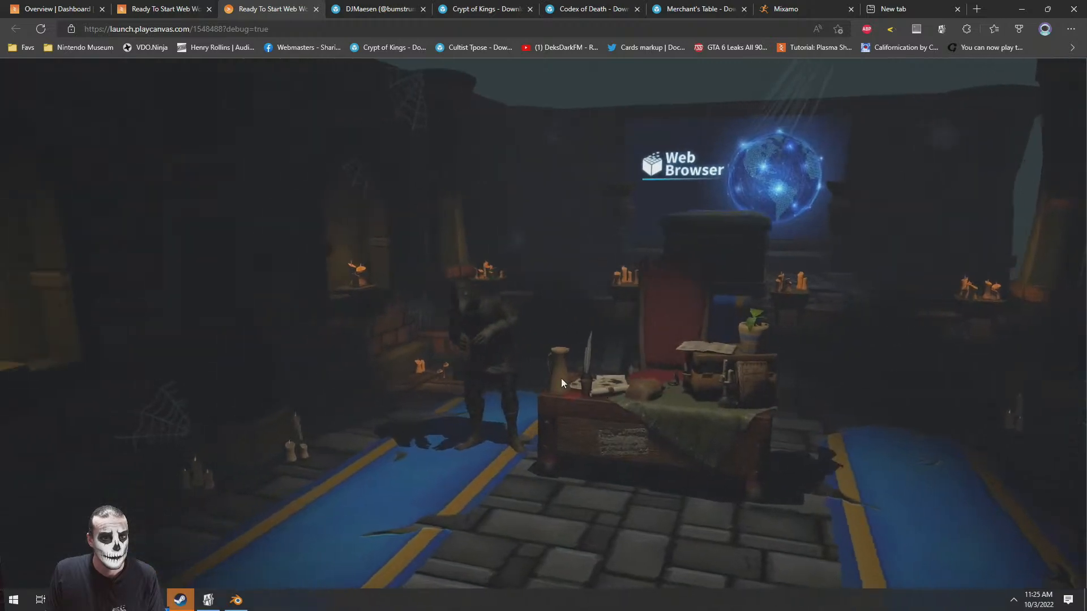
pyautogui.click(167, 9)
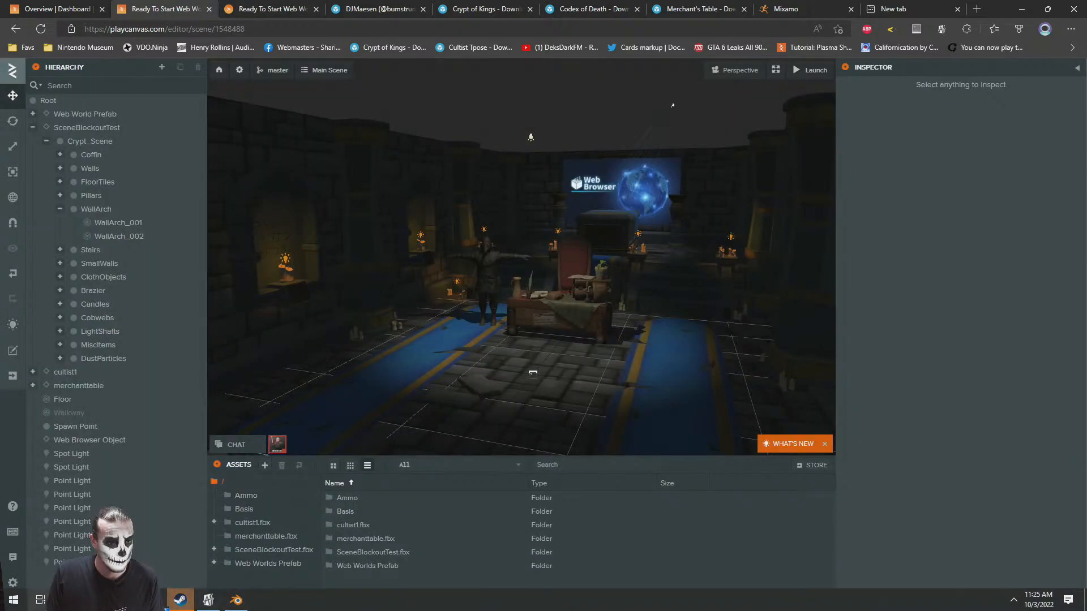
# Switch to File Explorer and browse the Downloads folder for the skybox image folder
pyautogui.click(125, 600)
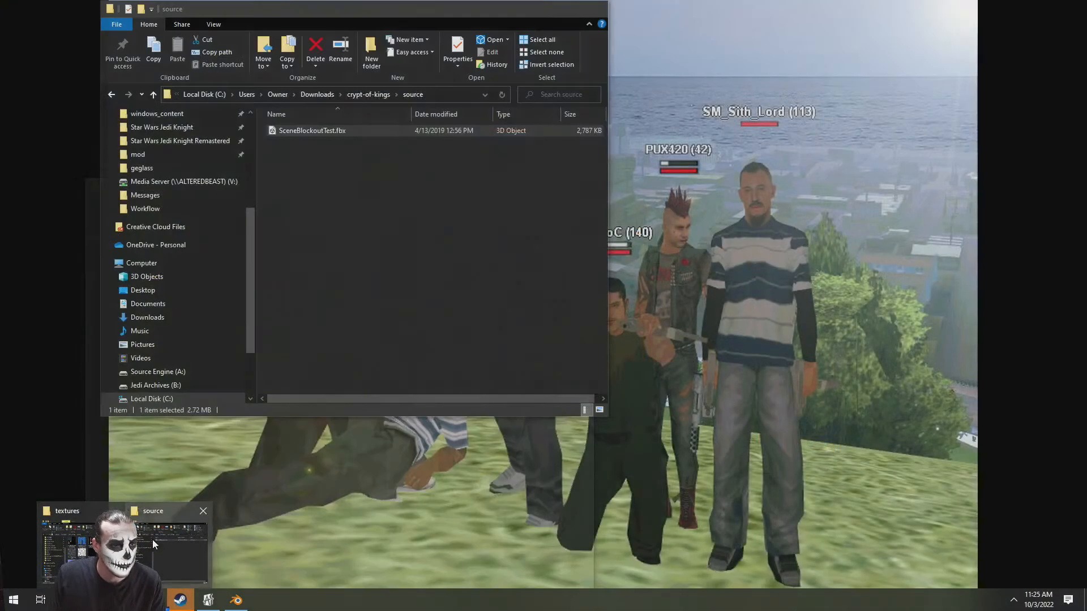
pyautogui.click(153, 542)
pyautogui.click(330, 95)
pyautogui.press('End')
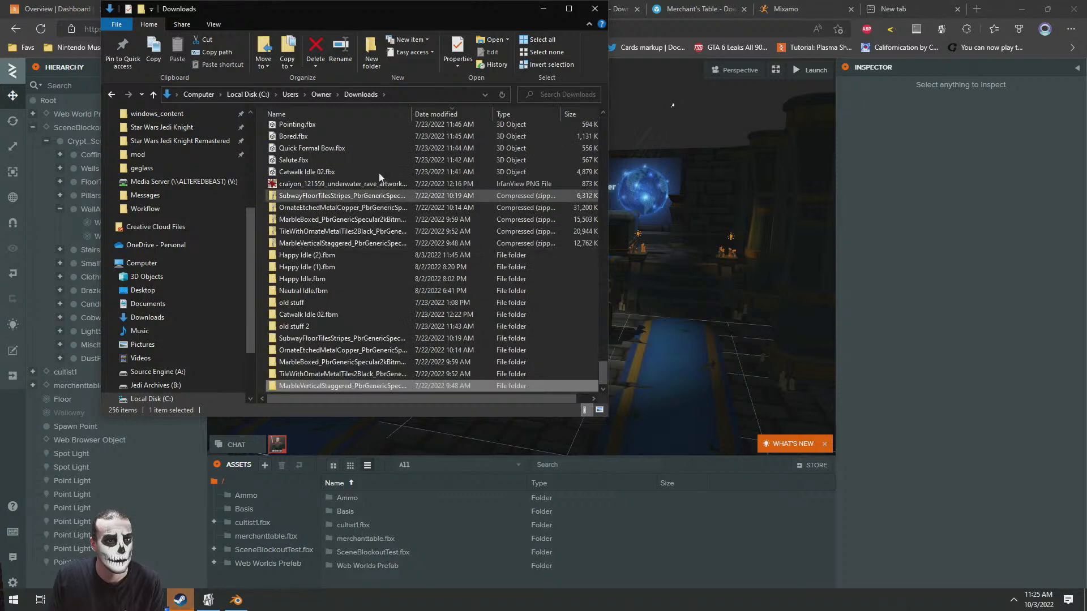
pyautogui.press('Home')
pyautogui.click(162, 289)
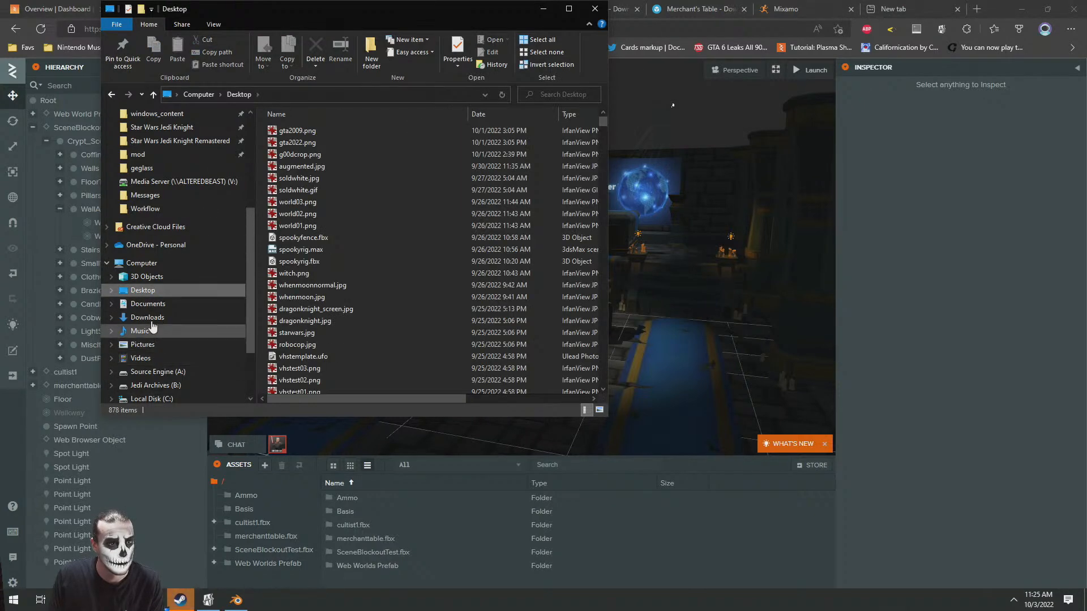
pyautogui.click(147, 317)
pyautogui.press('End')
pyautogui.scroll(4, 433, 281)
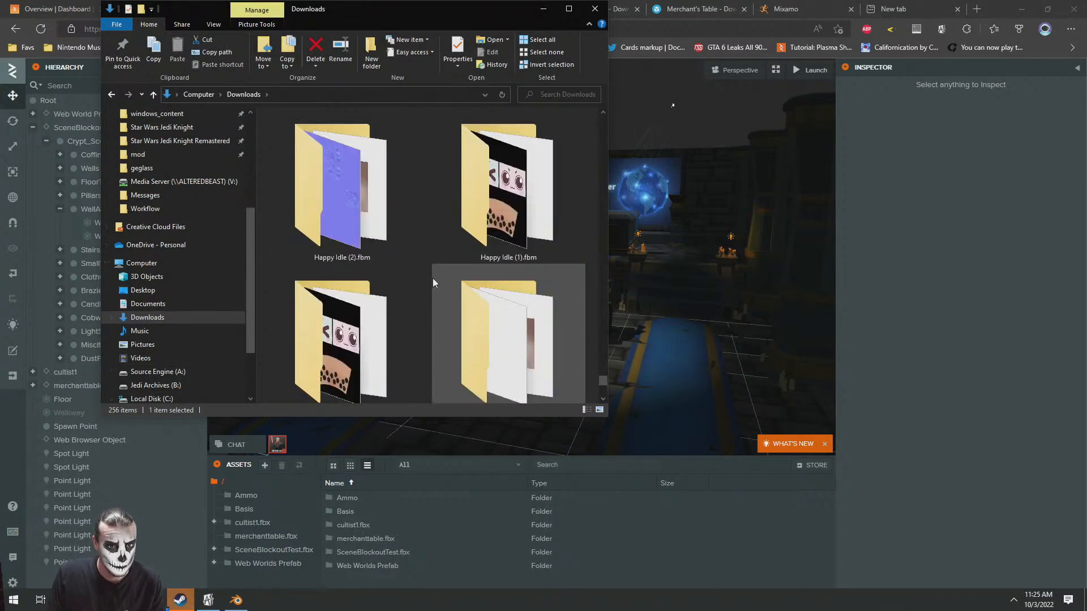
pyautogui.click(568, 10)
pyautogui.scroll(5, 670, 319)
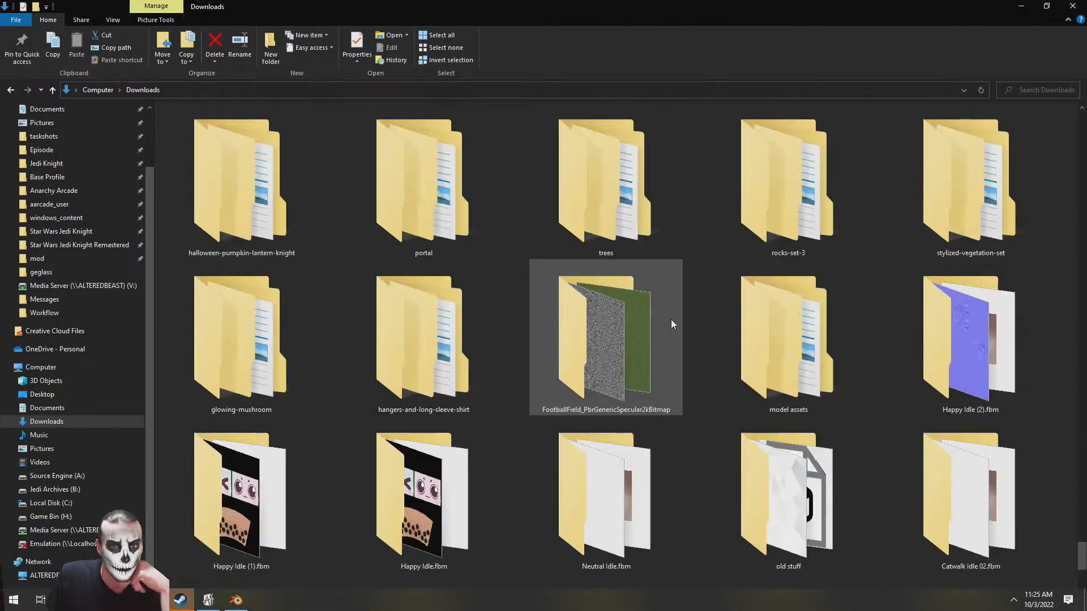
# Open the ulukai folder in Downloads and select its six corona PNG images, keeping the asset list reachable beside the window
pyautogui.doubleClick(796, 349)
pyautogui.moveTo(543, 7); pyautogui.dragTo(424, 103)
pyautogui.click(444, 307)
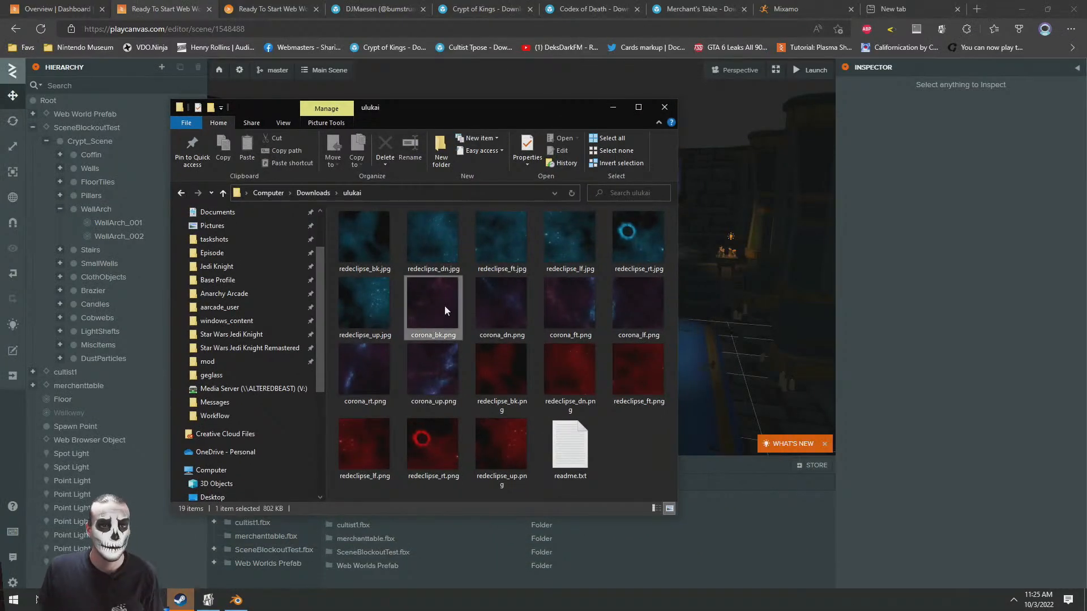
pyautogui.keyDown('shift'); pyautogui.click(429, 381); pyautogui.keyUp('shift')
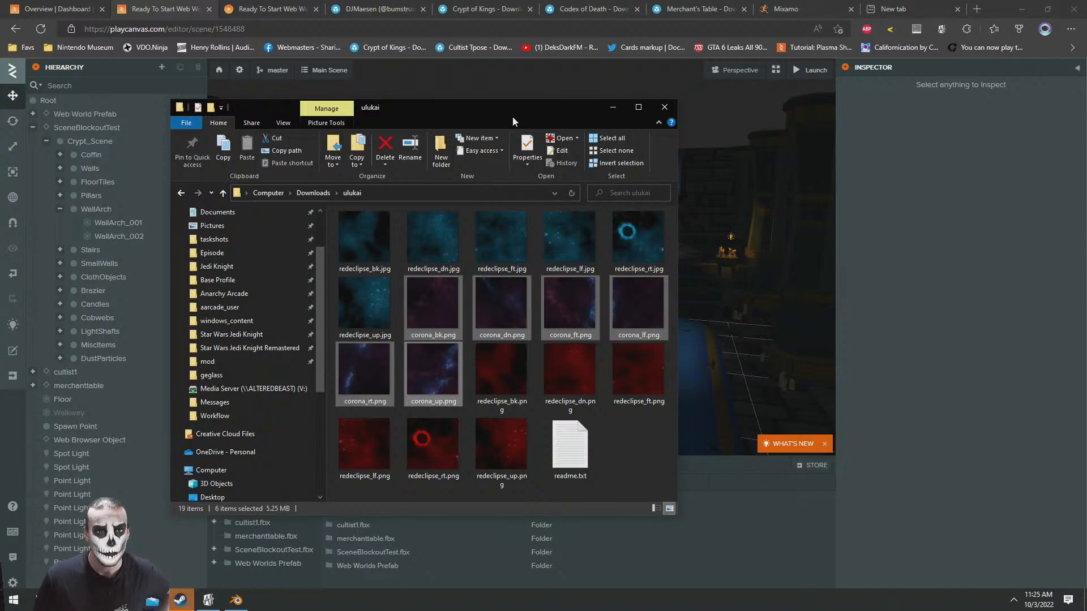
pyautogui.moveTo(510, 103); pyautogui.dragTo(425, 72)
pyautogui.moveTo(548, 255); pyautogui.dragTo(611, 519)
# Create a new asset folder in the PlayCanvas editor and name it skybox
pyautogui.rightClick(635, 517)
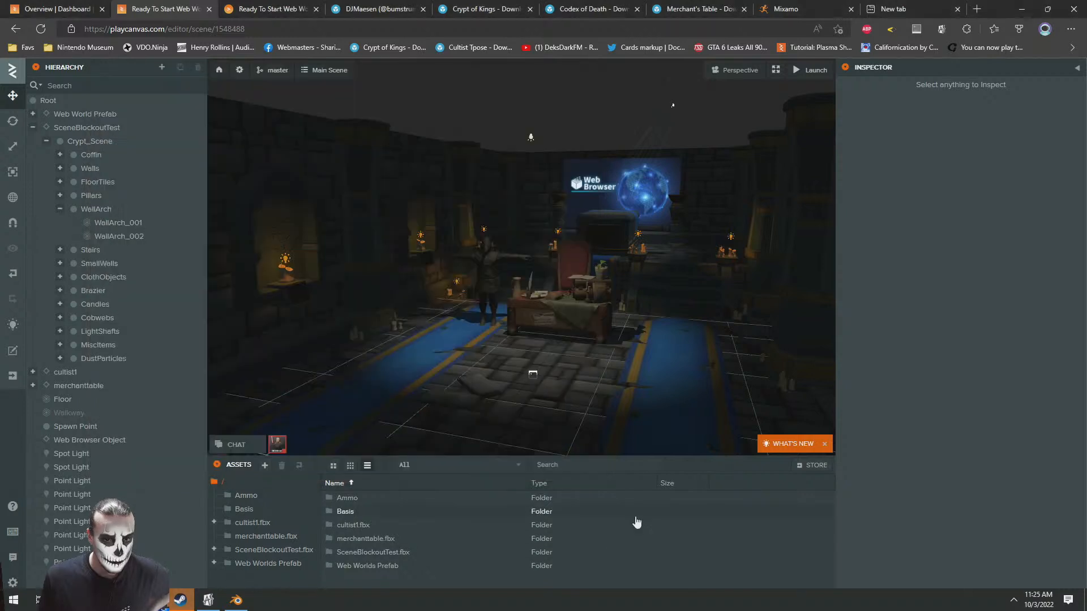
pyautogui.moveTo(698, 534)
pyautogui.click(766, 433)
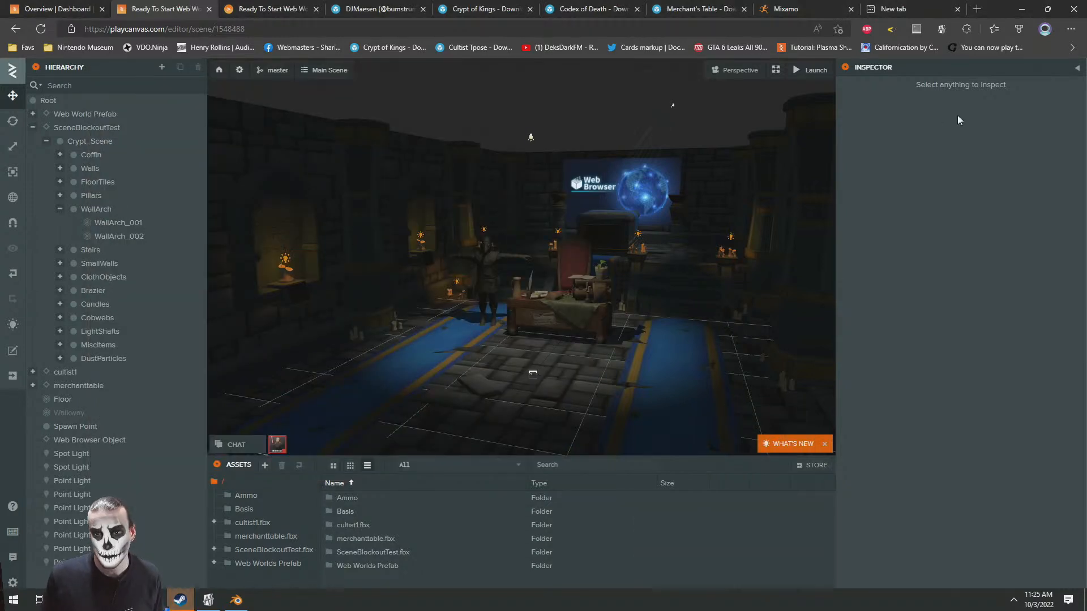
pyautogui.click(972, 104)
pyautogui.write('s')
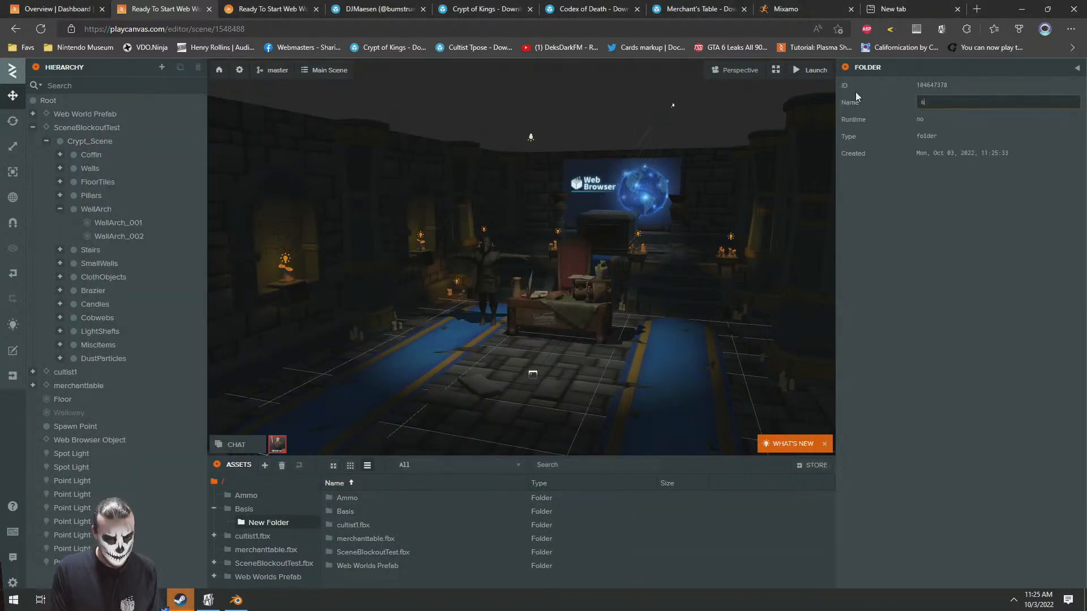
pyautogui.write('kybox')
pyautogui.press('Return')
# Move the skybox folder out of Basis to the assets root and upload the six corona PNG images into it
pyautogui.moveTo(253, 522); pyautogui.dragTo(230, 486)
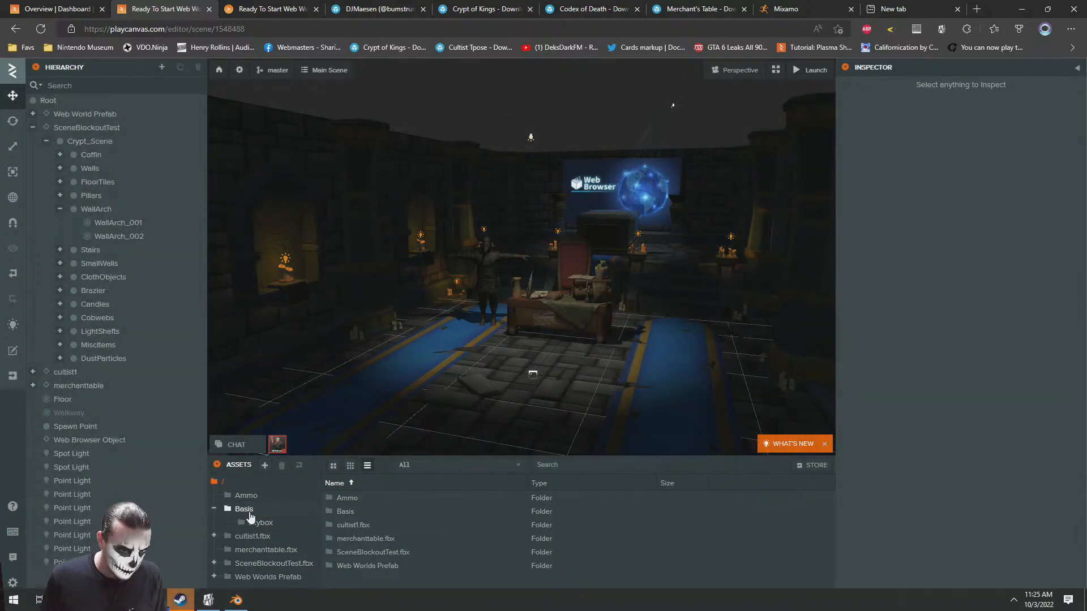
pyautogui.click(249, 565)
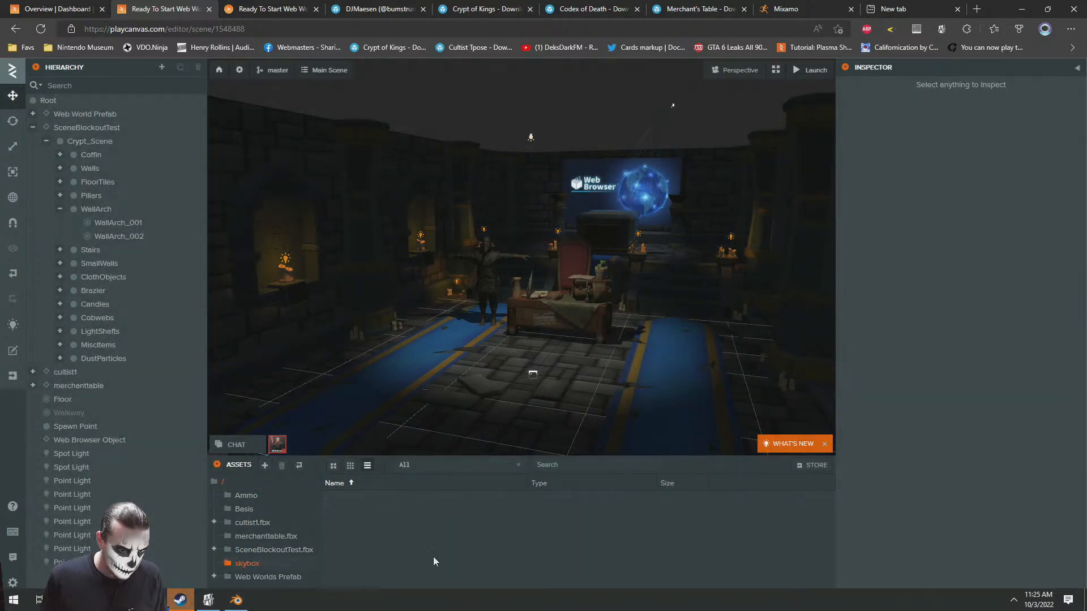
pyautogui.hotkey('alt', 'Tab')
pyautogui.moveTo(417, 295); pyautogui.dragTo(444, 562)
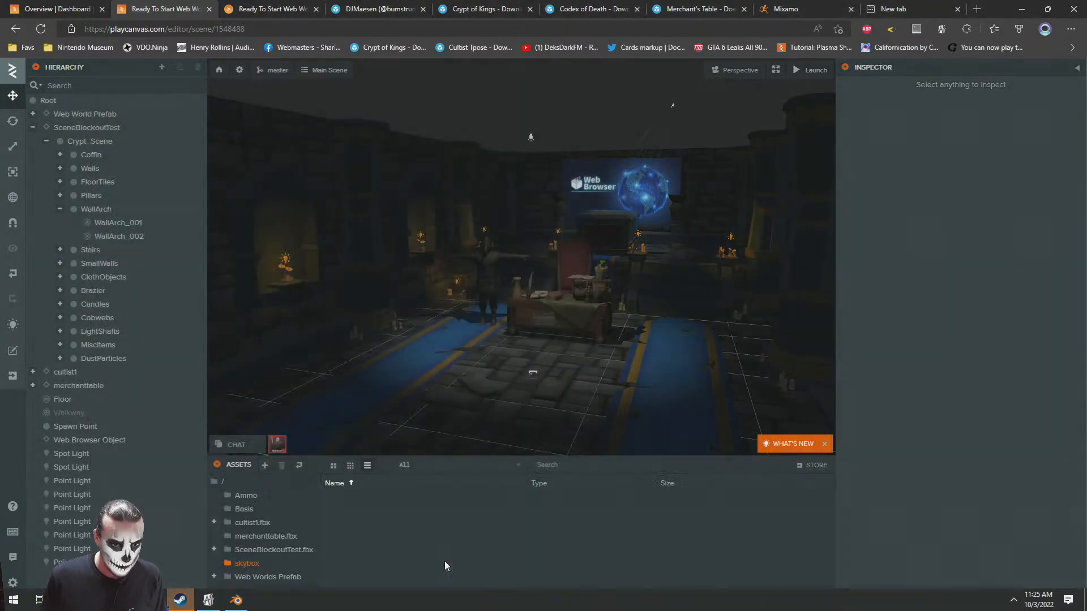
# Create a new CubeMap asset inside the skybox folder
pyautogui.rightClick(697, 532)
pyautogui.moveTo(730, 541)
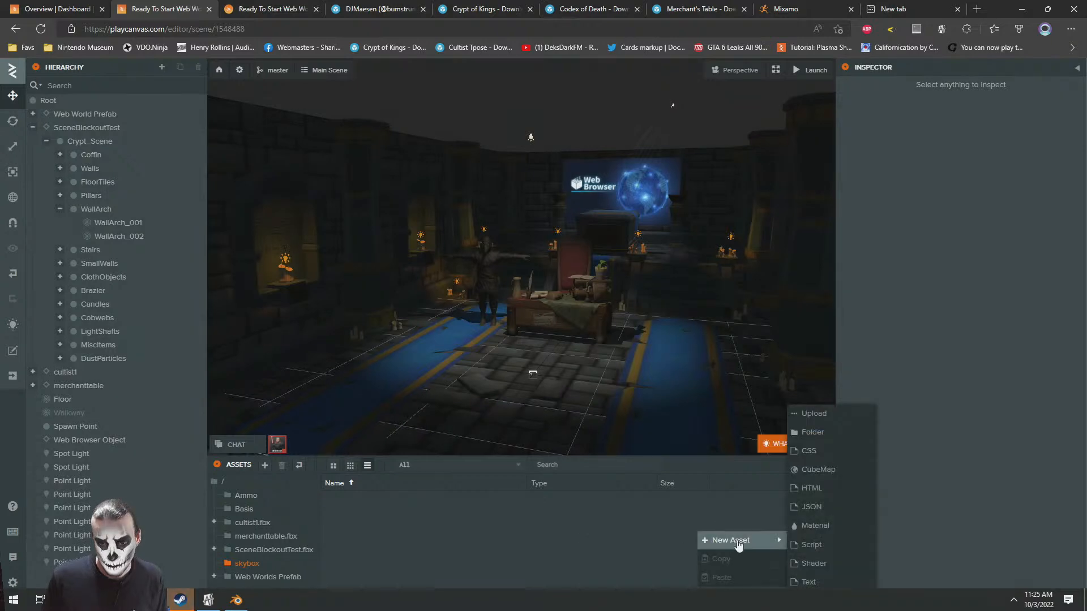
pyautogui.click(817, 470)
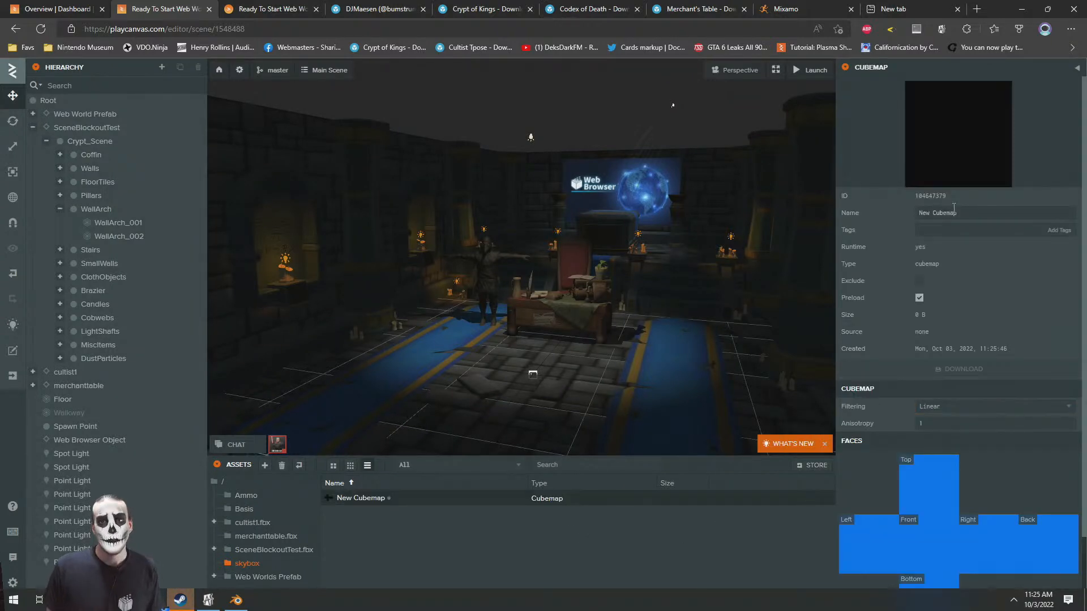
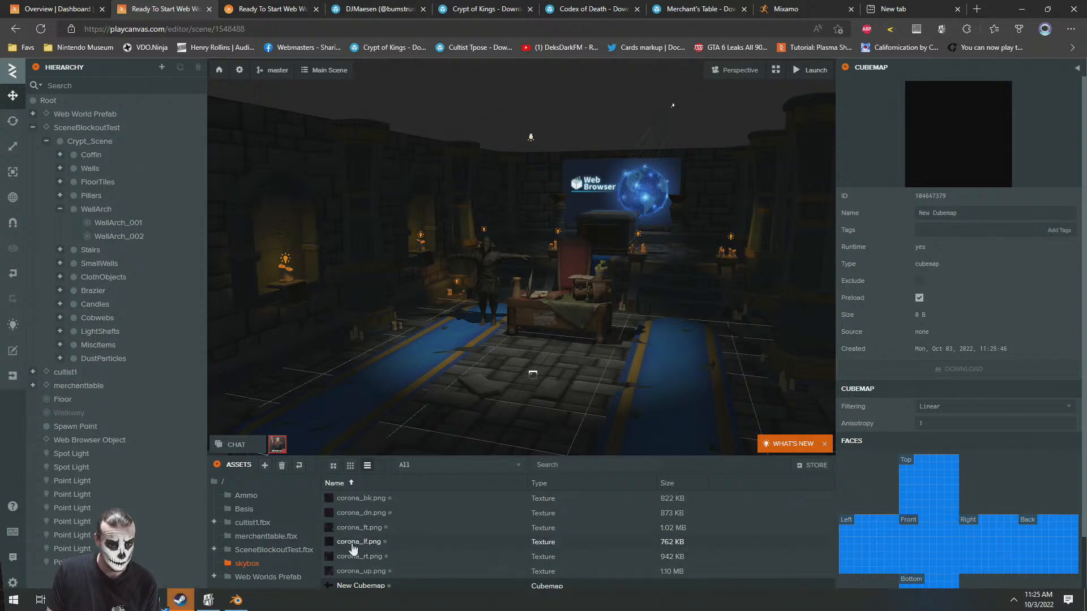
# Assign corona textures to the Top, Front, Back and Bottom faces of the new cubemap
pyautogui.moveTo(348, 532); pyautogui.dragTo(921, 549)
pyautogui.moveTo(356, 548); pyautogui.dragTo(1047, 545)
pyautogui.moveTo(364, 574); pyautogui.dragTo(945, 502)
pyautogui.scroll(-2, 945, 501)
pyautogui.moveTo(382, 515); pyautogui.dragTo(920, 540)
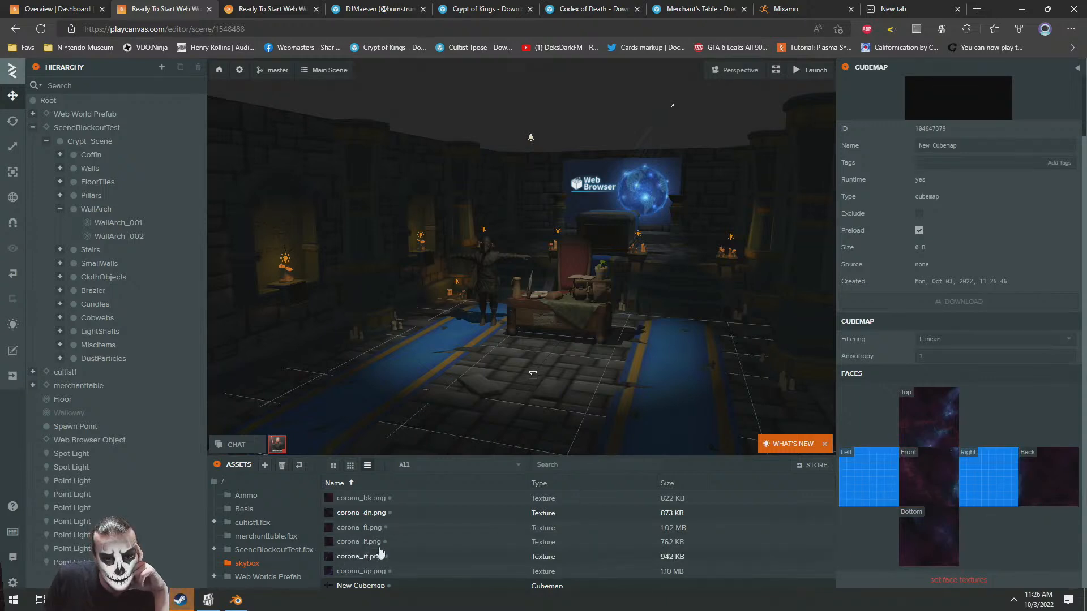
# Replace the textures on the cubemap's Top and Front faces and fill its Right face with a corona texture
pyautogui.moveTo(350, 545); pyautogui.dragTo(926, 416)
pyautogui.moveTo(345, 564); pyautogui.dragTo(928, 478)
pyautogui.moveTo(350, 545); pyautogui.dragTo(988, 492)
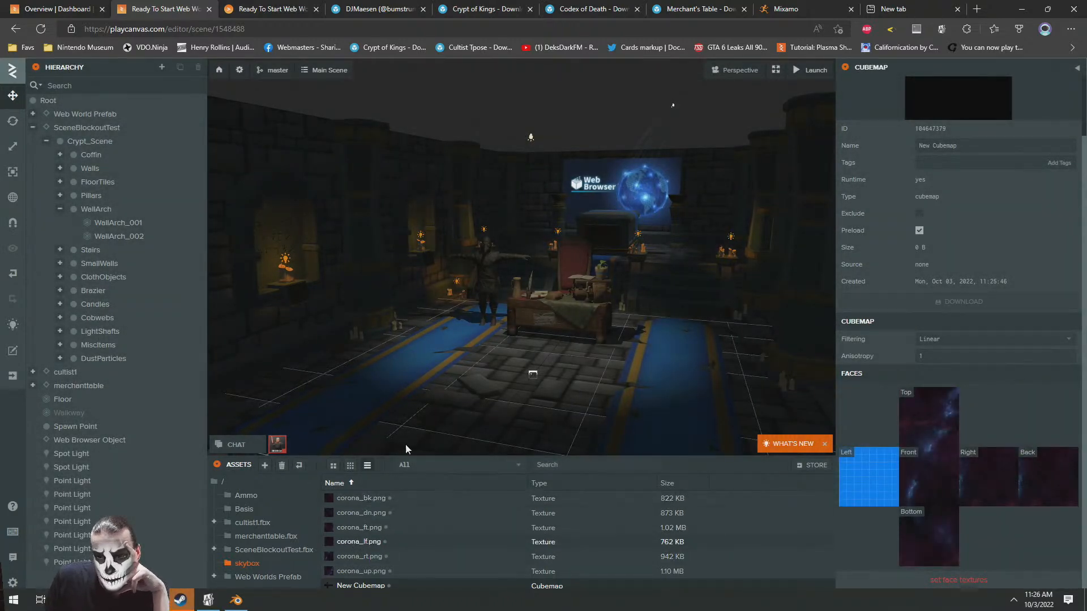
pyautogui.moveTo(355, 566); pyautogui.dragTo(937, 461)
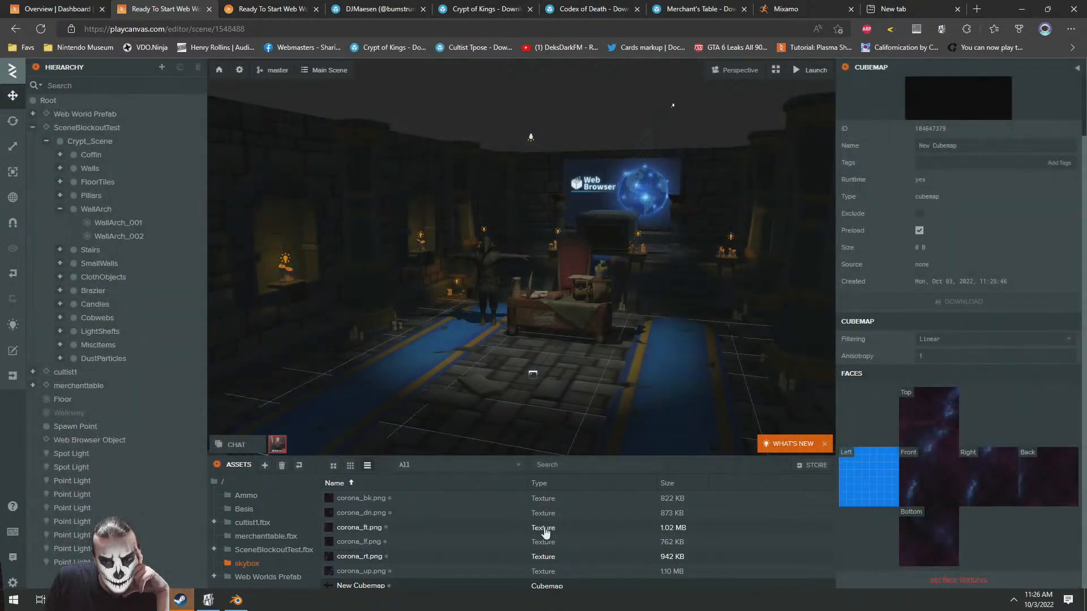
# Fill the cubemap's Left face with corona_bk.png and change the corona textures on its Front and Right faces
pyautogui.moveTo(360, 549); pyautogui.dragTo(882, 488)
pyautogui.moveTo(357, 550); pyautogui.dragTo(987, 478)
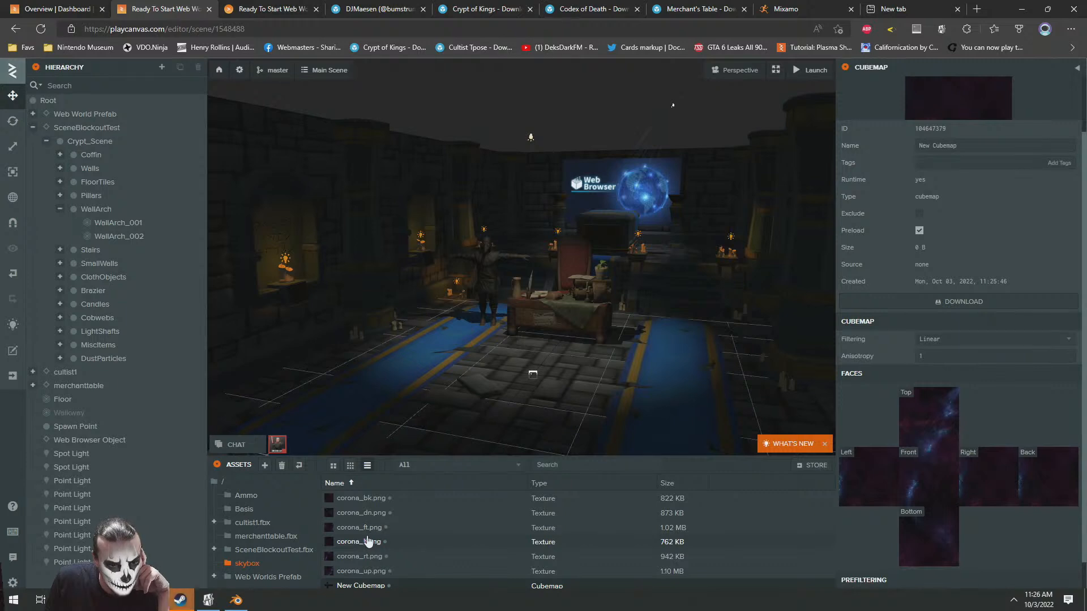
pyautogui.moveTo(357, 527); pyautogui.dragTo(905, 504)
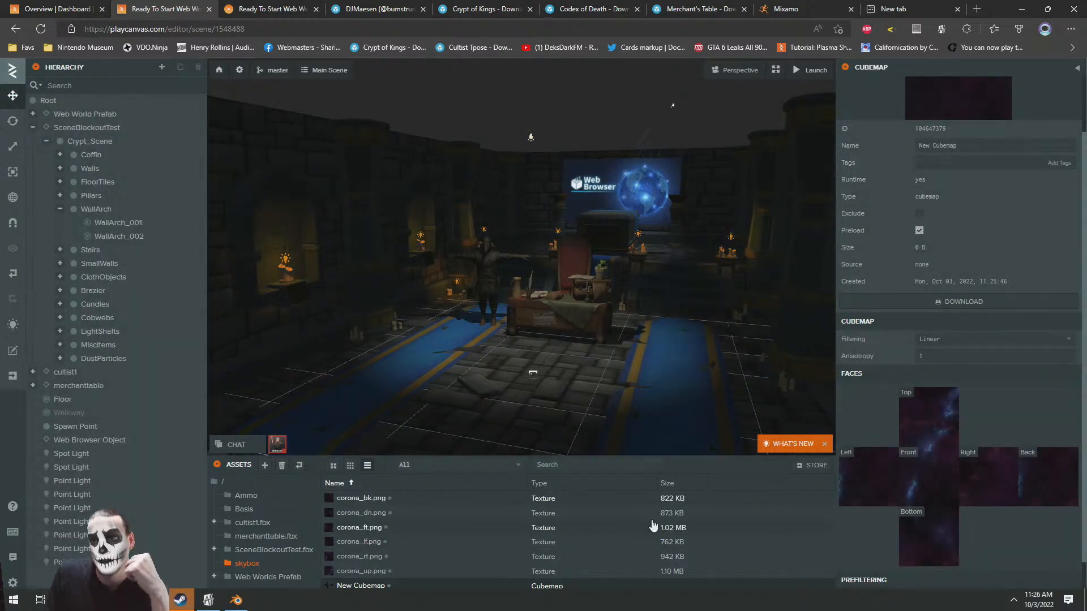
pyautogui.moveTo(451, 531); pyautogui.dragTo(989, 479)
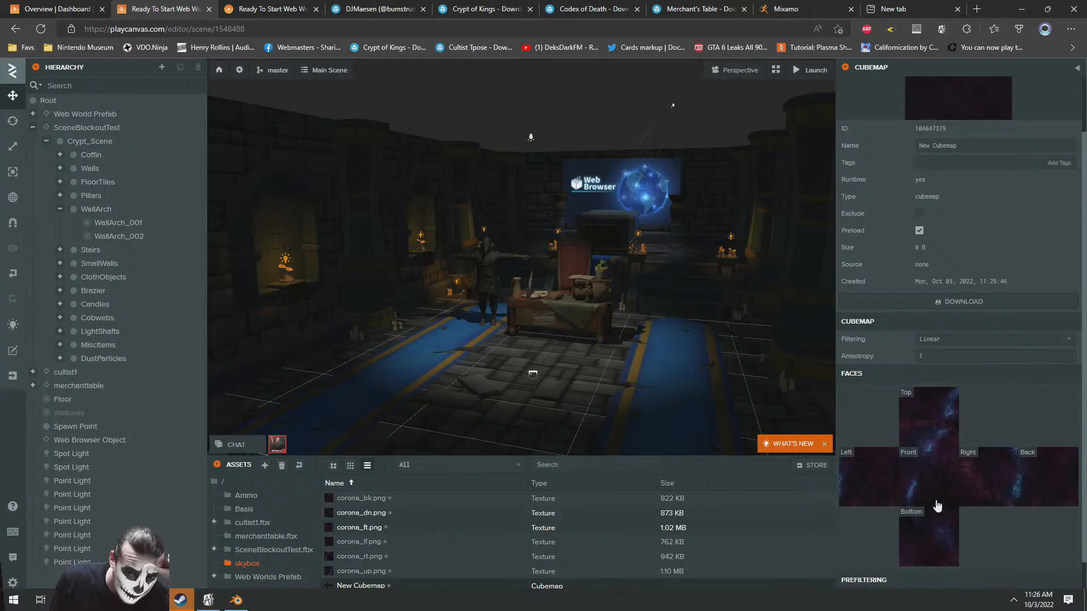
pyautogui.moveTo(413, 501); pyautogui.dragTo(867, 479)
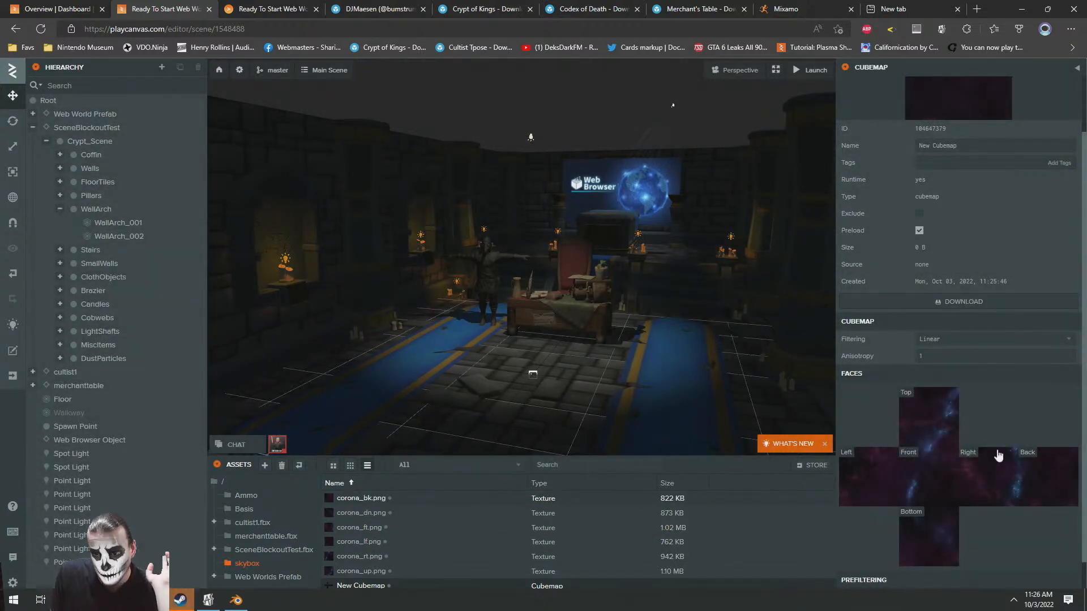
# Prefilter the new cubemap and assign it as the skybox in the scene's rendering settings
pyautogui.scroll(-1, 997, 504)
pyautogui.click(926, 583)
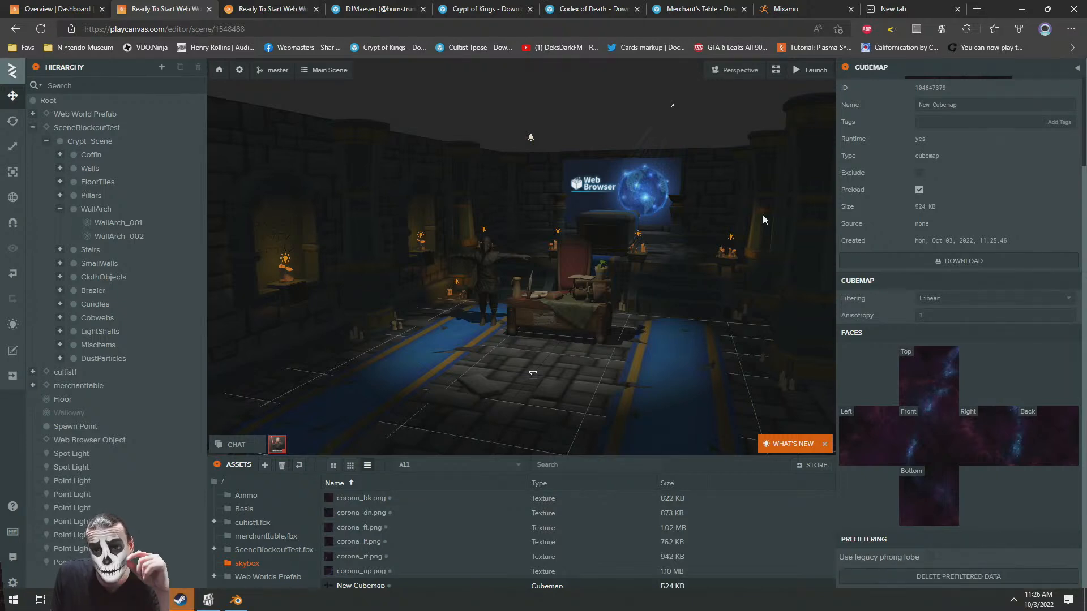
pyautogui.click(241, 72)
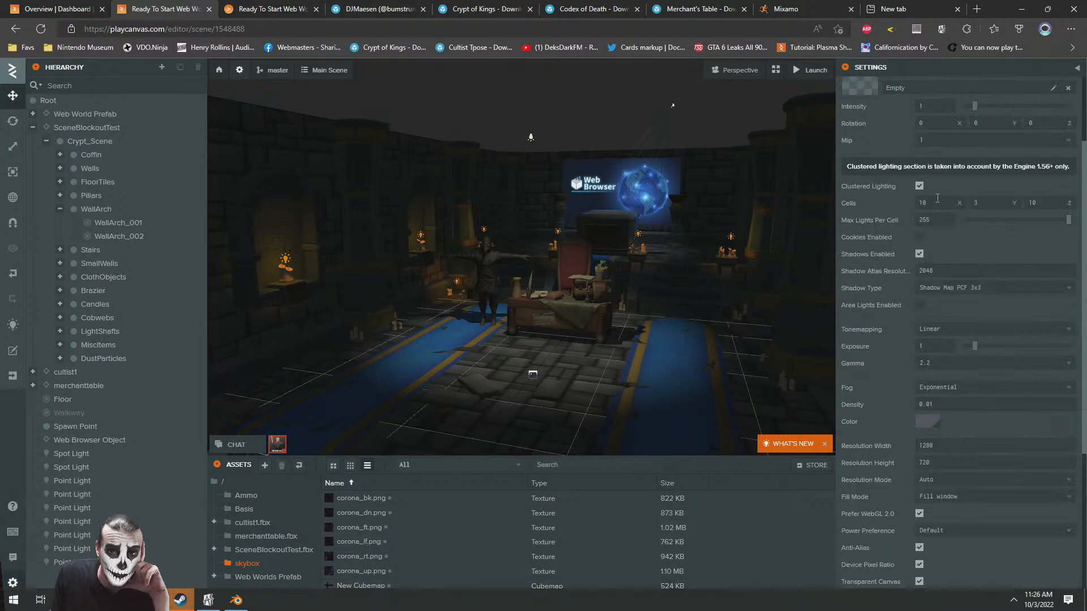
pyautogui.scroll(2, 864, 137)
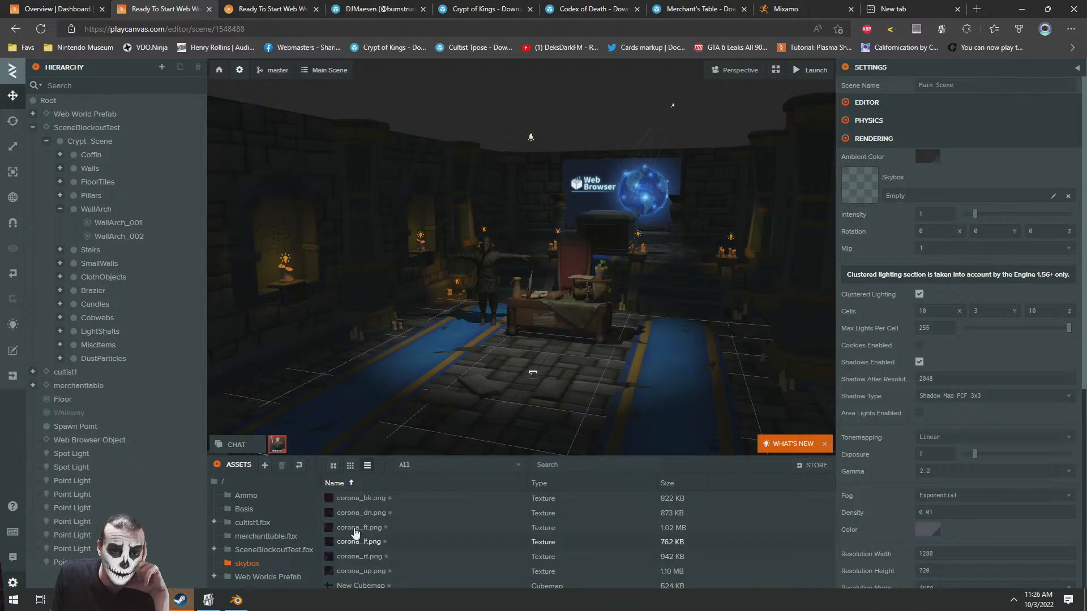
pyautogui.moveTo(356, 585); pyautogui.dragTo(926, 271)
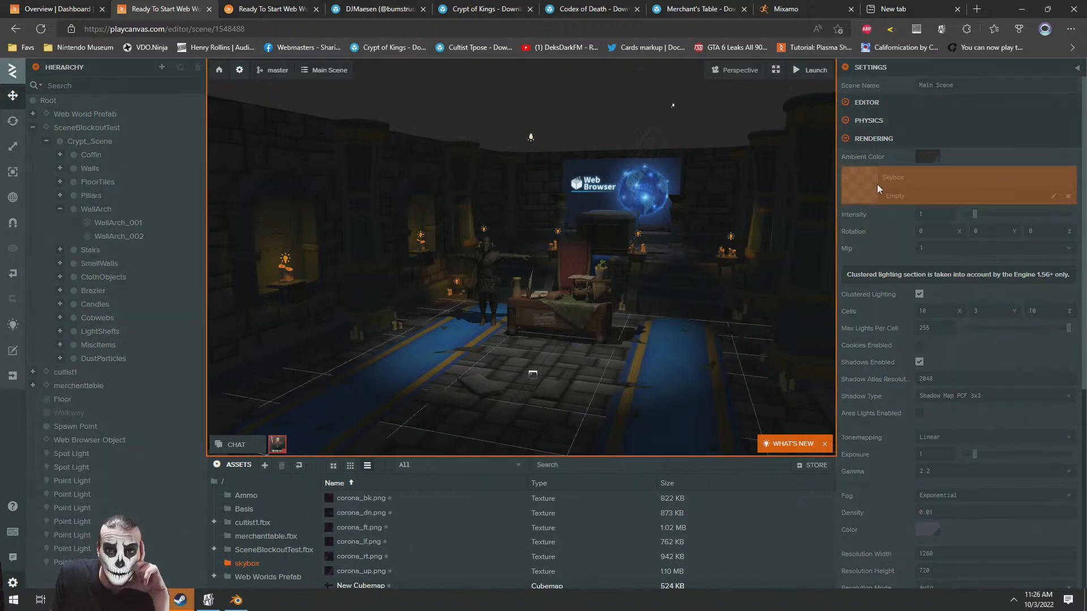
pyautogui.moveTo(877, 185); pyautogui.dragTo(877, 184)
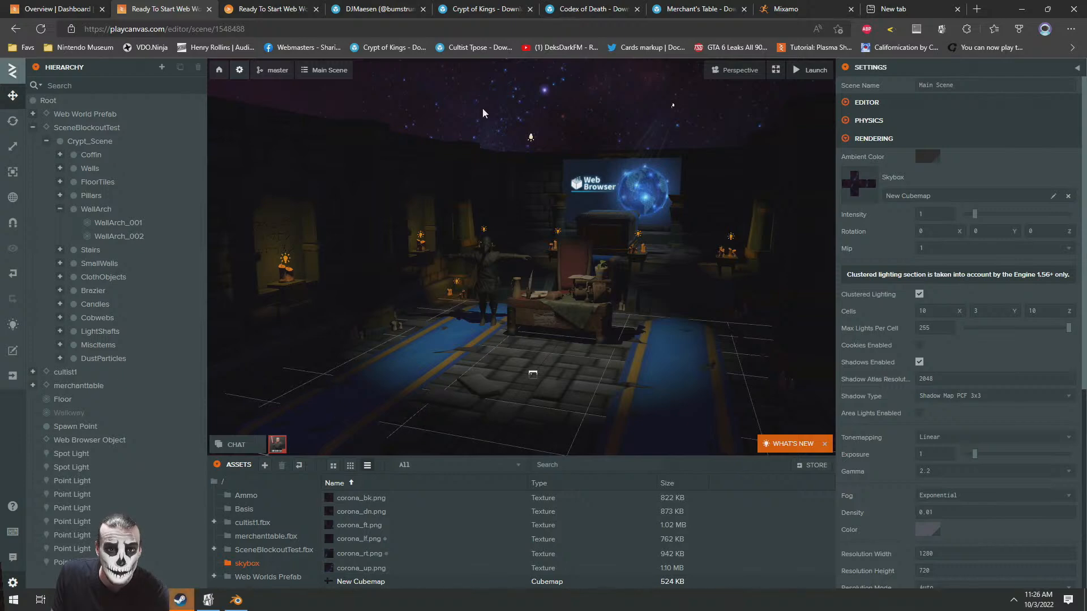
# Set the scene's ambient color to dark grey 292929 in the rendering settings
pyautogui.moveTo(408, 243); pyautogui.dragTo(382, 229)
pyautogui.moveTo(385, 228); pyautogui.dragTo(362, 235, button='right')
pyautogui.press('w')
pyautogui.click(927, 157)
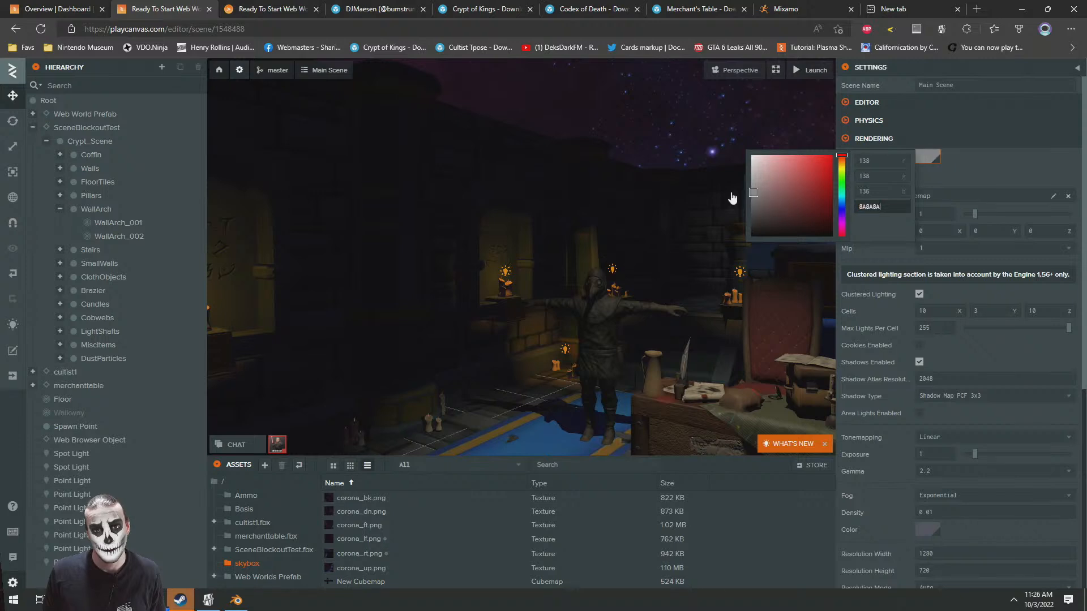
pyautogui.click(648, 139)
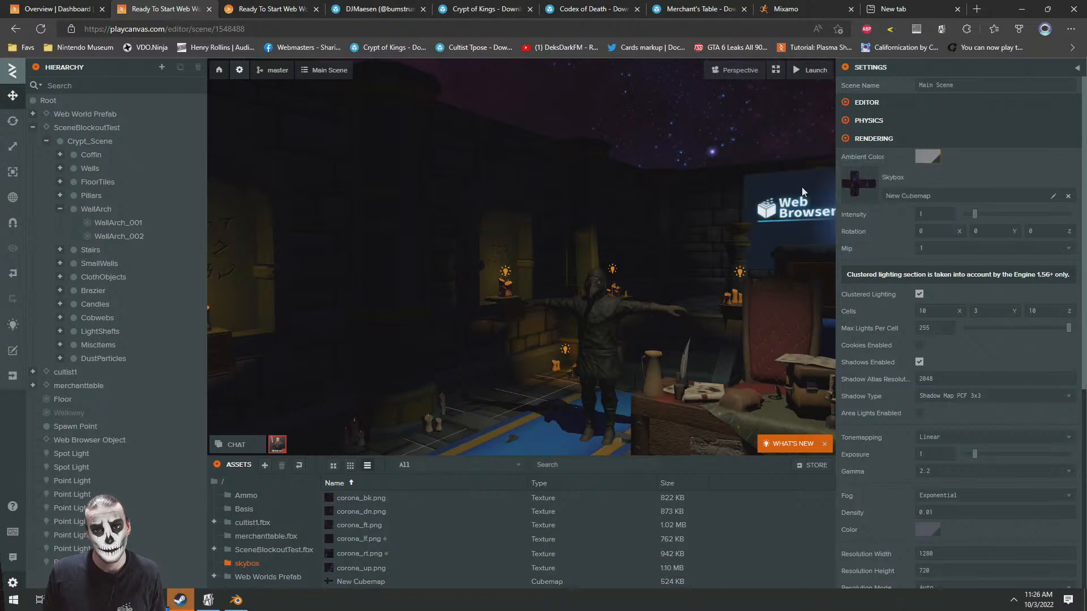
pyautogui.click(930, 162)
pyautogui.moveTo(749, 211); pyautogui.dragTo(740, 229)
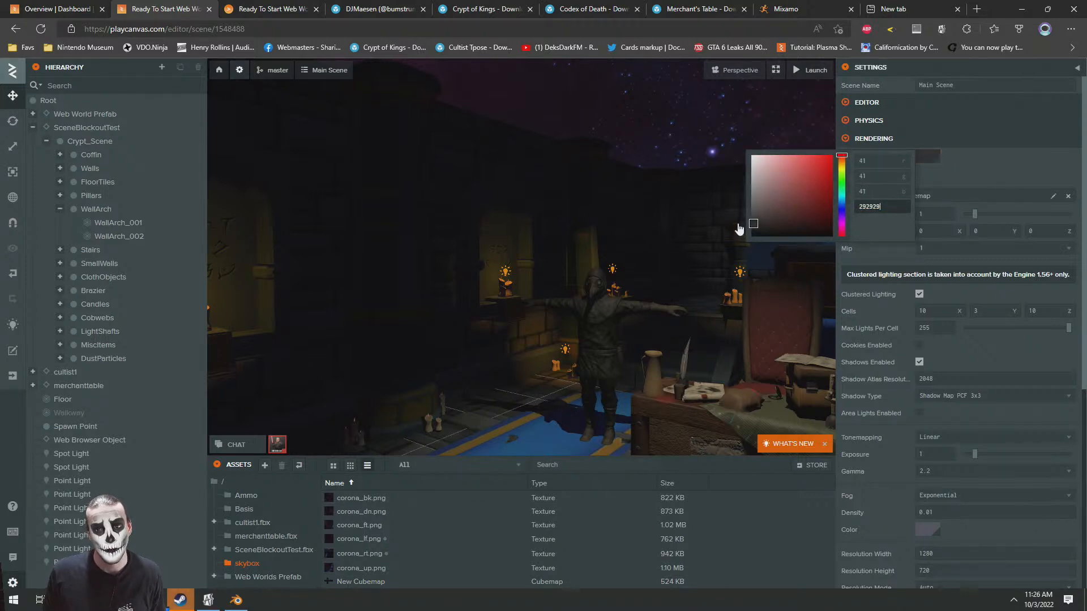
pyautogui.click(685, 148)
# Inspect the crypt room under the new skybox and review the cubemap asset's faces and prefiltering
pyautogui.press('s')
pyautogui.moveTo(515, 245); pyautogui.dragTo(590, 283, button='right')
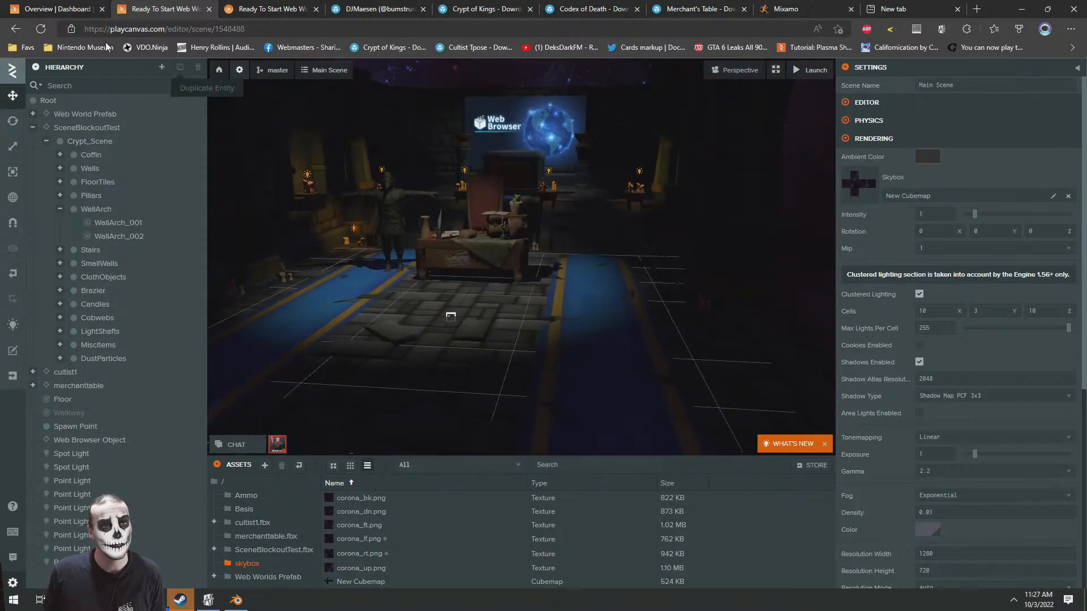
pyautogui.moveTo(748, 247); pyautogui.dragTo(673, 215, button='right')
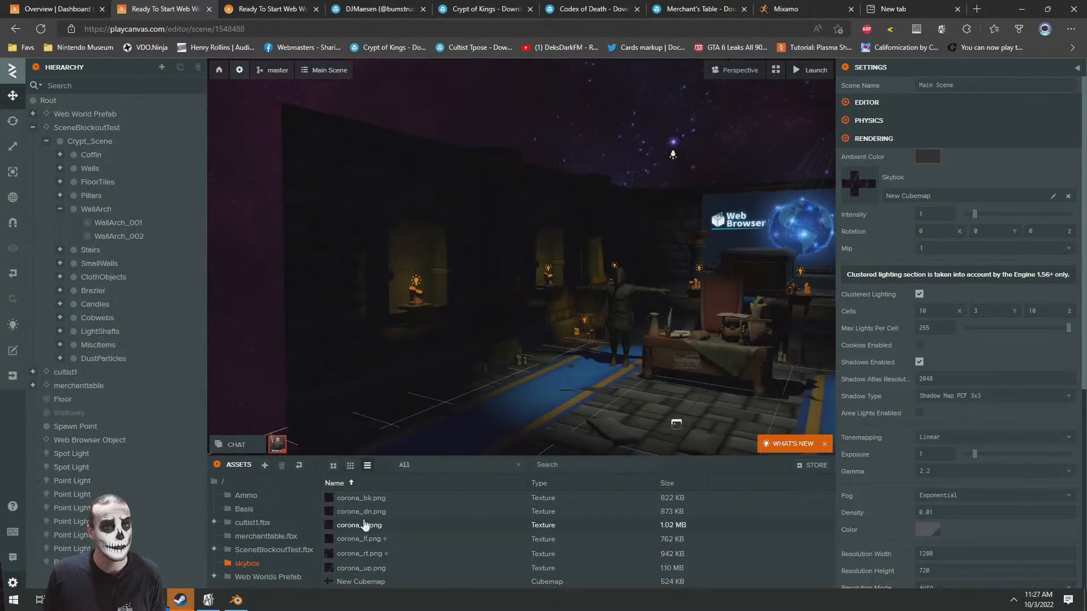
pyautogui.click(360, 581)
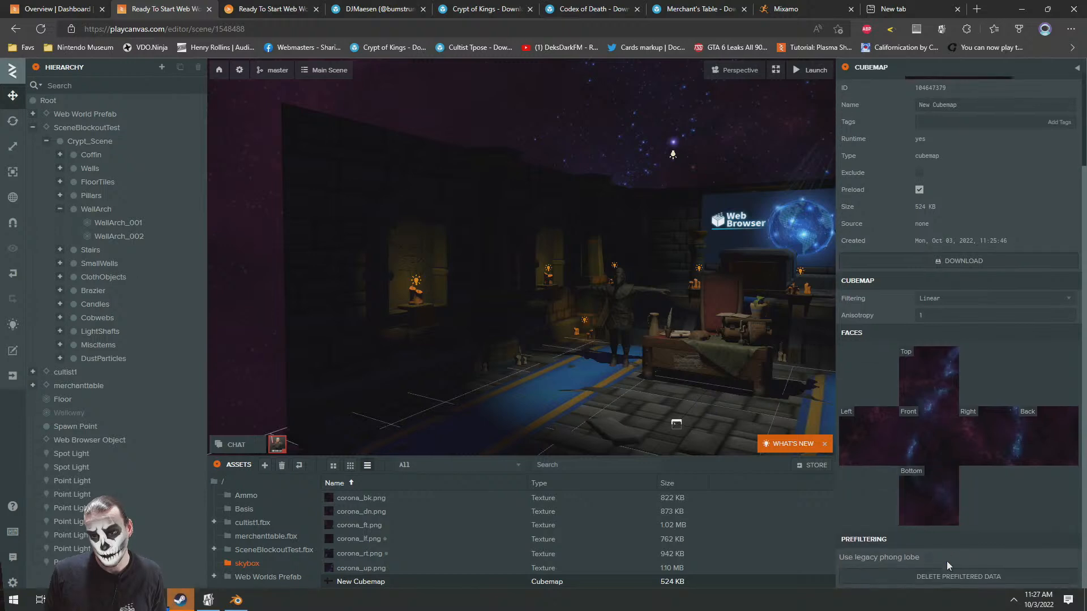
pyautogui.moveTo(510, 240)
pyautogui.mouseDown(button='right')
pyautogui.moveTo(558, 283)
pyautogui.moveTo(523, 253)
pyautogui.mouseUp(button='right')
pyautogui.press('w')
pyautogui.click(939, 576)
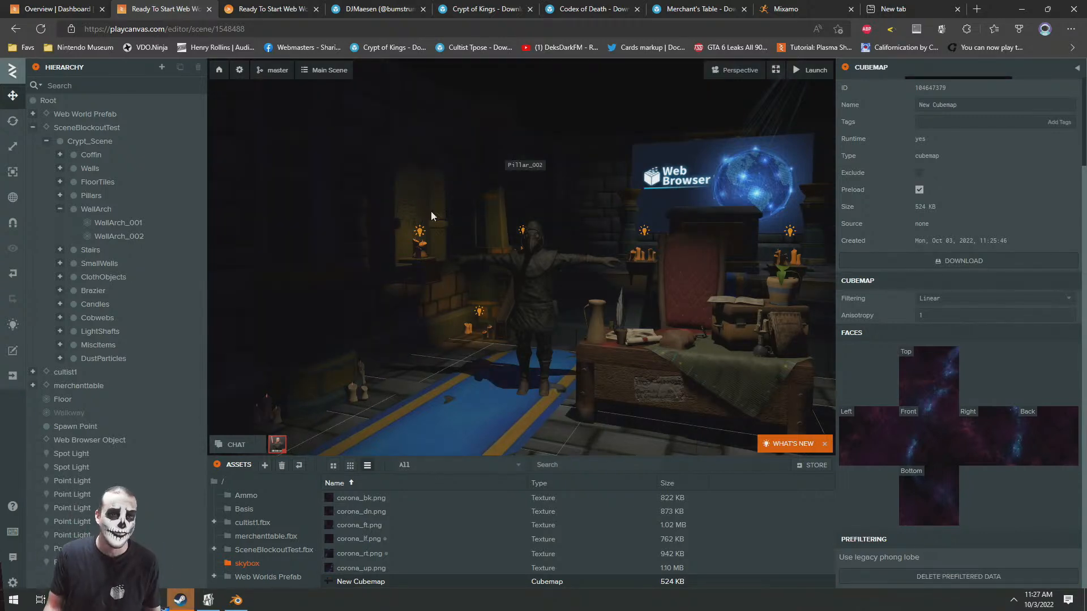
pyautogui.press('s')
pyautogui.moveTo(516, 309); pyautogui.dragTo(168, 211, button='right')
pyautogui.press('w')
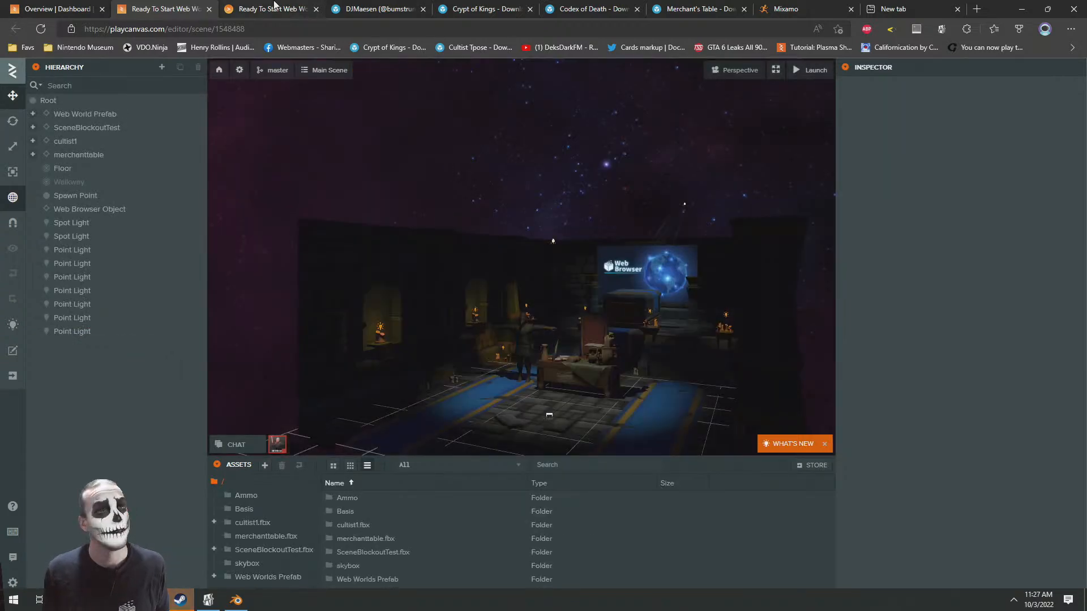
# Look around the crypt room in the launched world to check the corona skybox, and return to the editor
pyautogui.click(274, 7)
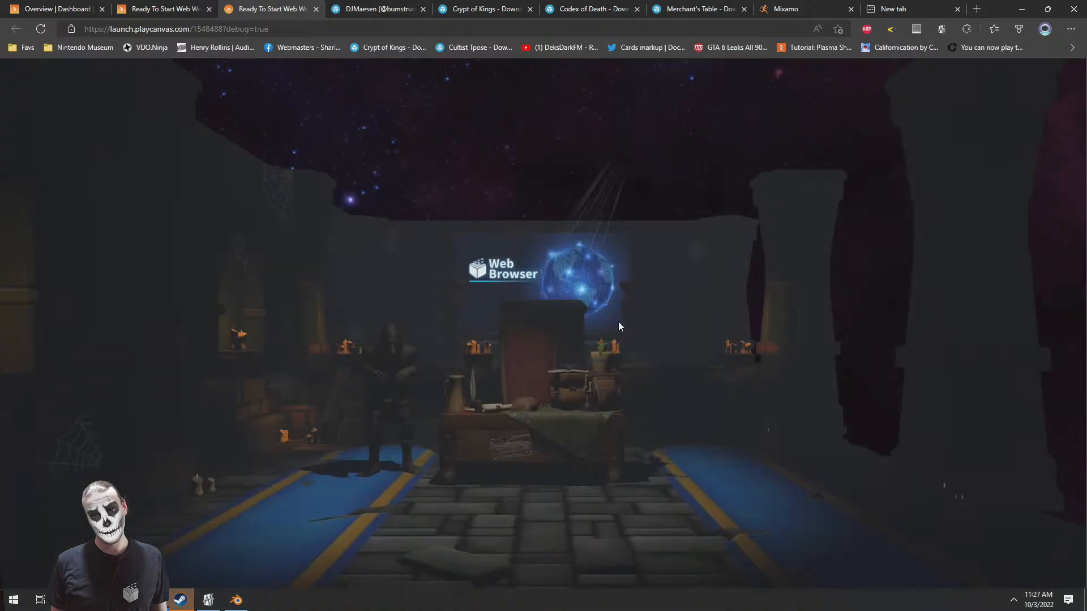
pyautogui.moveTo(654, 326); pyautogui.dragTo(552, 375)
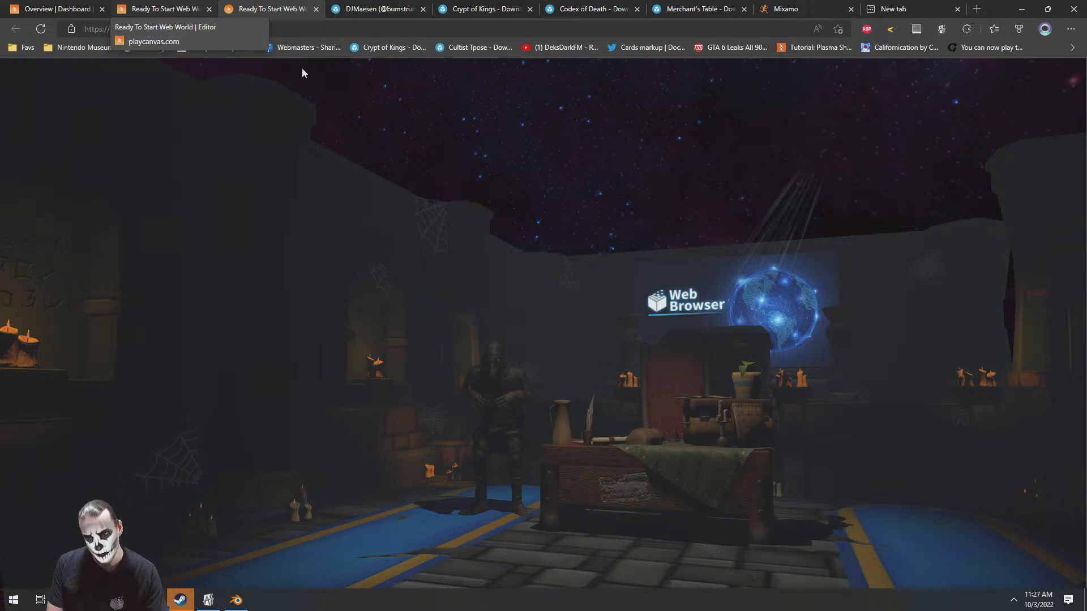
pyautogui.moveTo(524, 276); pyautogui.dragTo(837, 358)
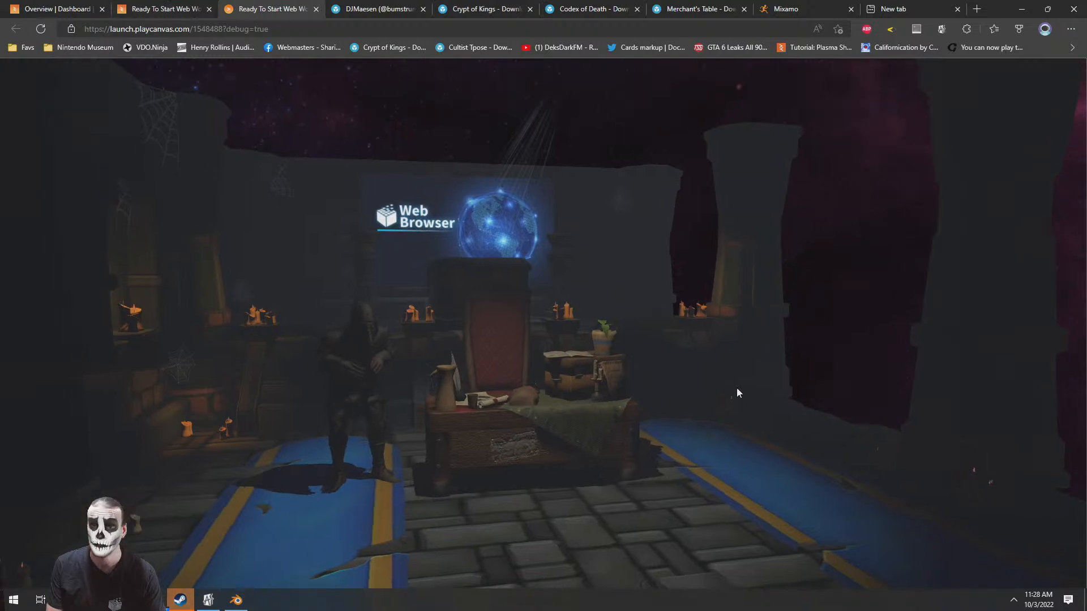
pyautogui.moveTo(759, 387); pyautogui.dragTo(566, 384)
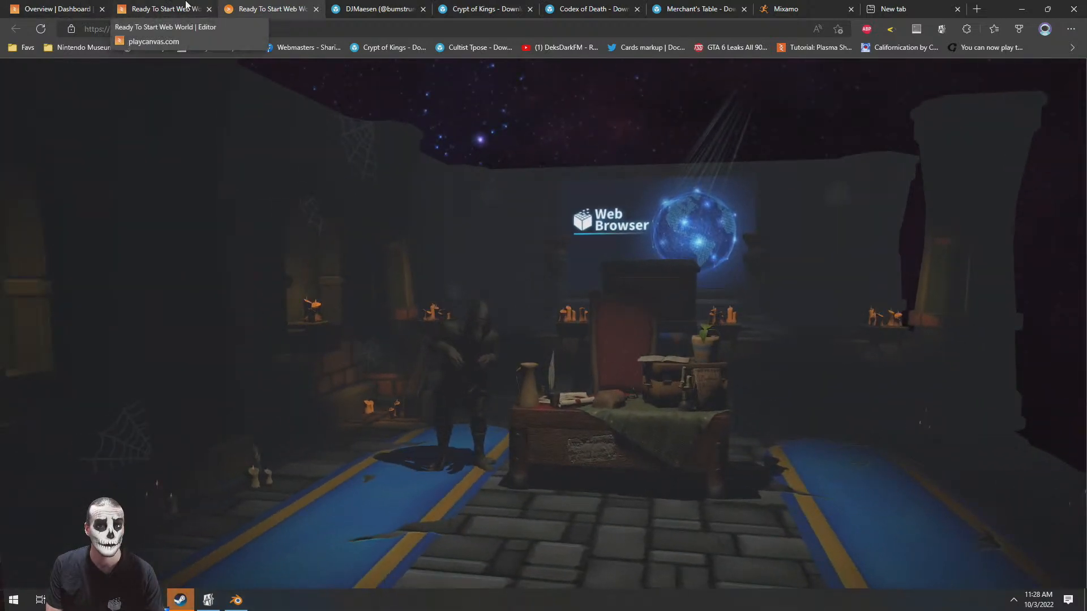
pyautogui.click(170, 8)
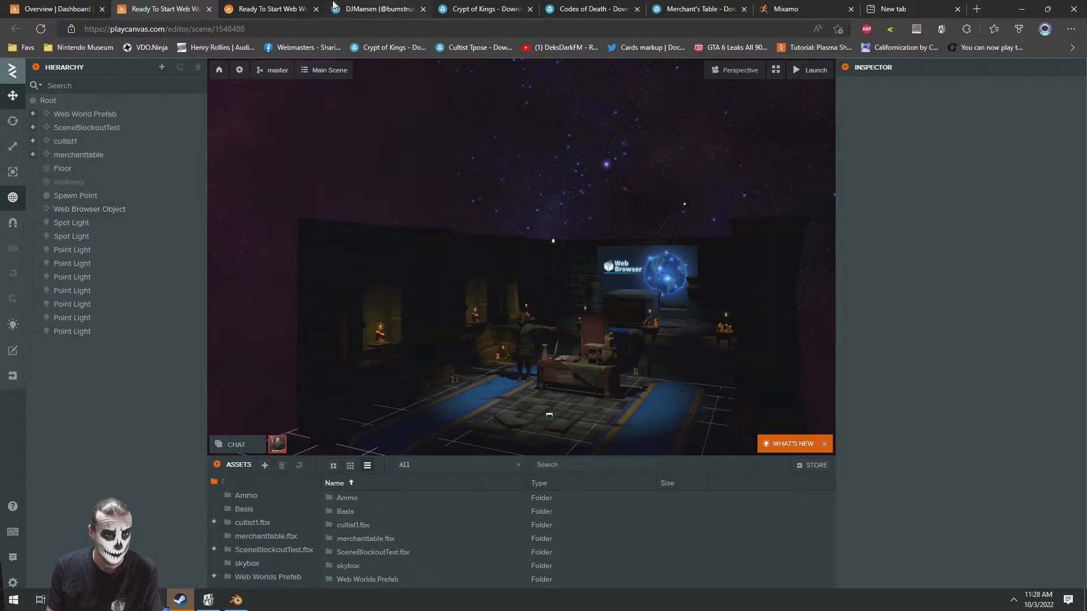
pyautogui.click(221, 7)
pyautogui.click(161, 7)
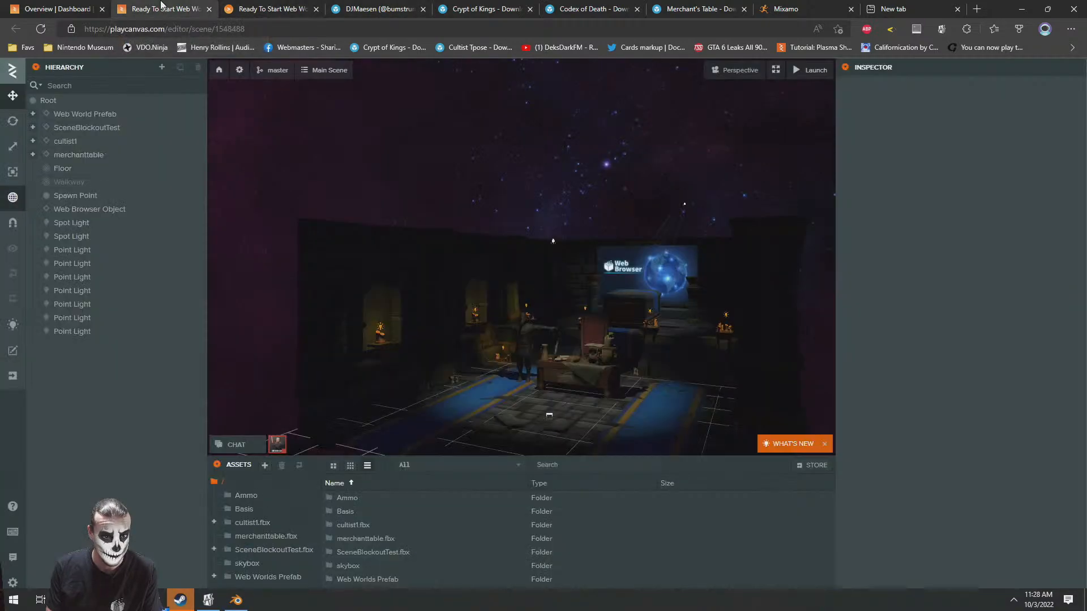
# Add a 3D Plane entity under Root and place it beside the room at about X 6.916, Y 5.526, Z 0
pyautogui.rightClick(46, 101)
pyautogui.moveTo(120, 108)
pyautogui.moveTo(176, 164)
pyautogui.moveTo(170, 146)
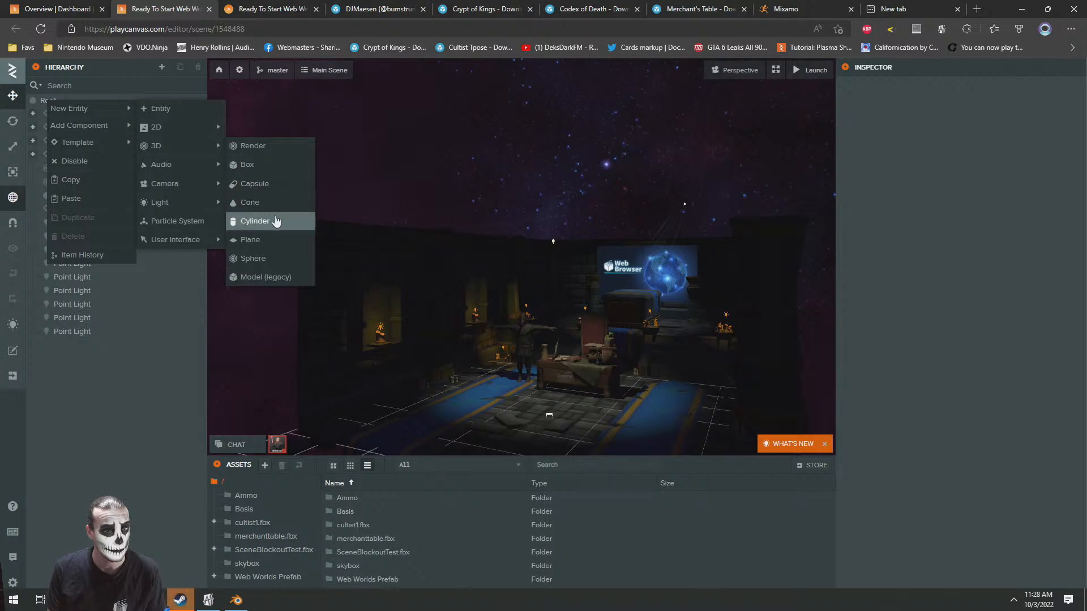
pyautogui.click(287, 237)
pyautogui.moveTo(435, 151); pyautogui.dragTo(535, 232, button='right')
pyautogui.moveTo(390, 141); pyautogui.dragTo(530, 252, button='middle')
pyautogui.moveTo(480, 350); pyautogui.dragTo(266, 263)
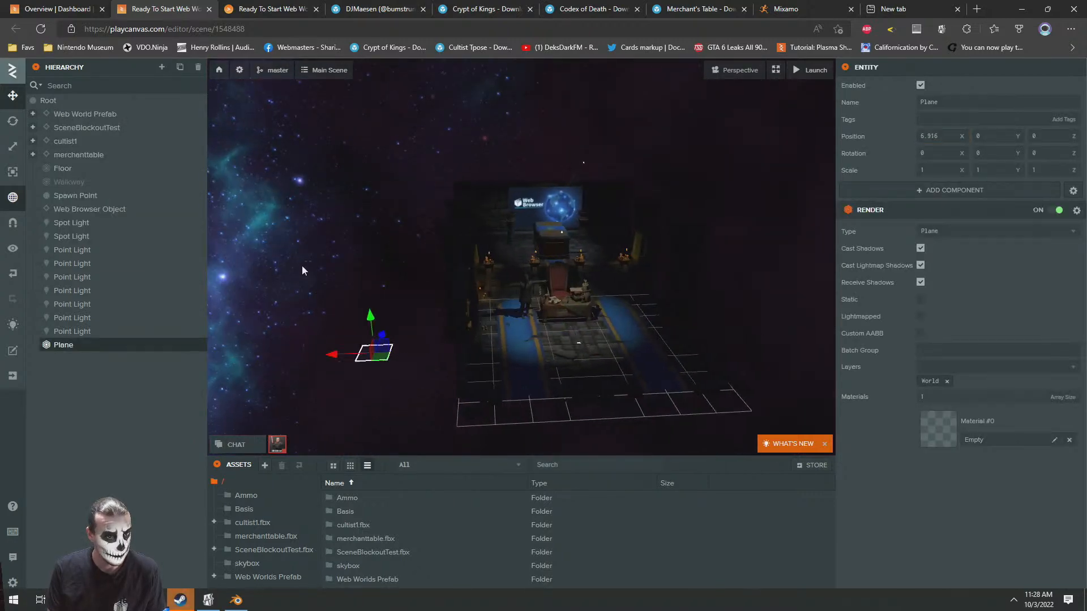
pyautogui.moveTo(370, 317); pyautogui.dragTo(356, 124)
# Rotate the plane 90 degrees about the Z axis so it stands upright
pyautogui.click(12, 121)
pyautogui.press('f')
pyautogui.moveTo(464, 192); pyautogui.dragTo(462, 181, button='right')
pyautogui.scroll(3, 462, 181)
pyautogui.moveTo(455, 254); pyautogui.dragTo(464, 315)
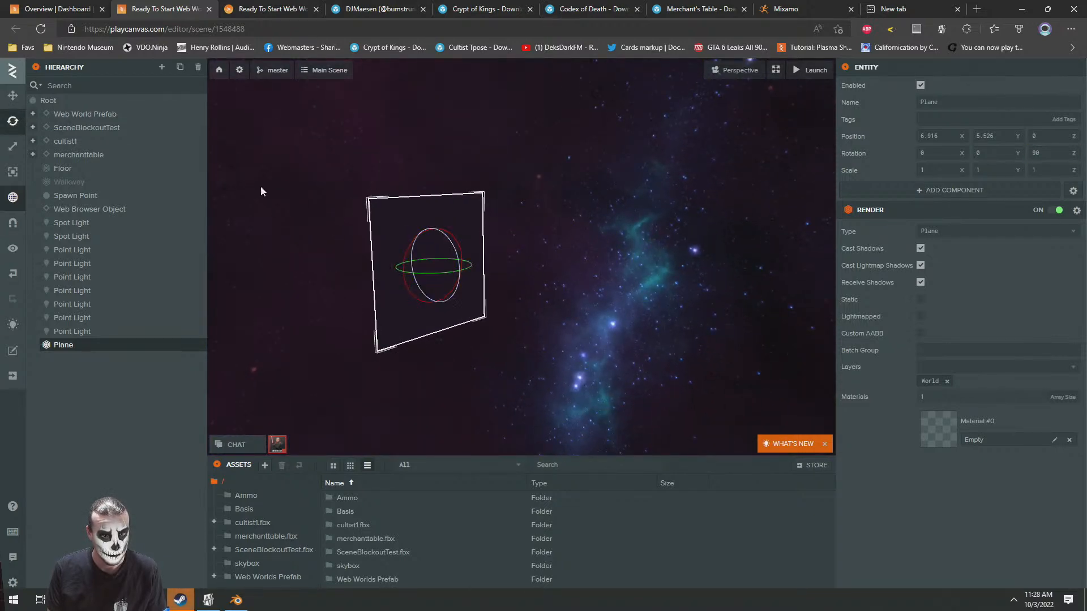
# Scale the plane uniformly to about 12.42 and move it to about X 4.965, Y 4.619, Z 3.966
pyautogui.click(13, 147)
pyautogui.moveTo(461, 269); pyautogui.dragTo(378, 224)
pyautogui.scroll(-3, 377, 225)
pyautogui.click(12, 95)
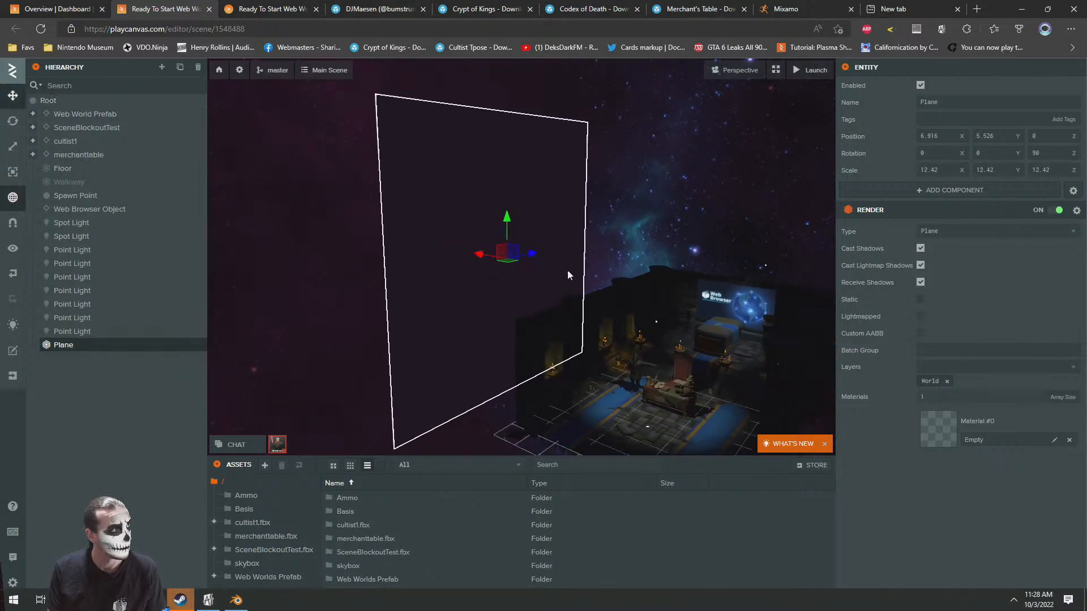
pyautogui.moveTo(492, 232); pyautogui.dragTo(503, 370)
pyautogui.moveTo(543, 336); pyautogui.dragTo(605, 247)
# Check the upright plane against the crypt walls in the launched world and return to the editor
pyautogui.click(279, 4)
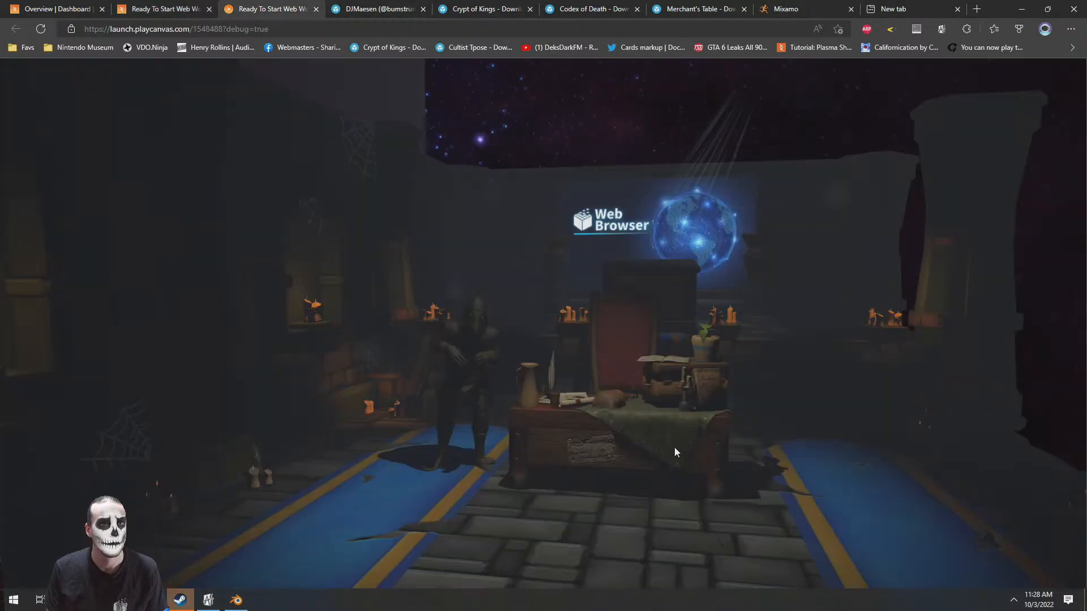
pyautogui.moveTo(690, 386); pyautogui.dragTo(589, 311)
pyautogui.click(175, 7)
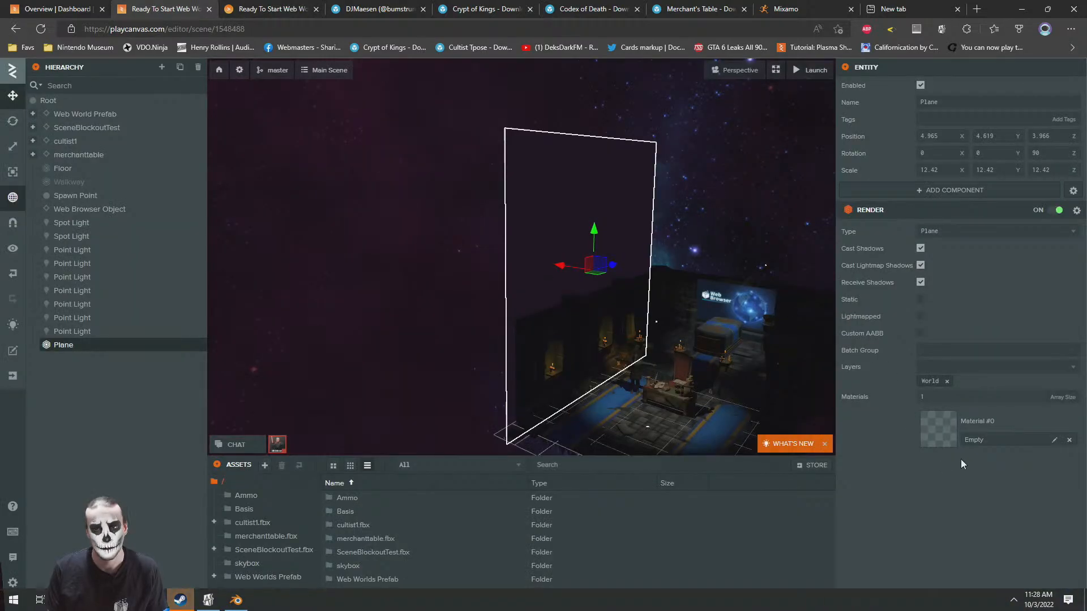
# Create a new Material asset in the assets root for the plane
pyautogui.rightClick(712, 524)
pyautogui.moveTo(736, 525)
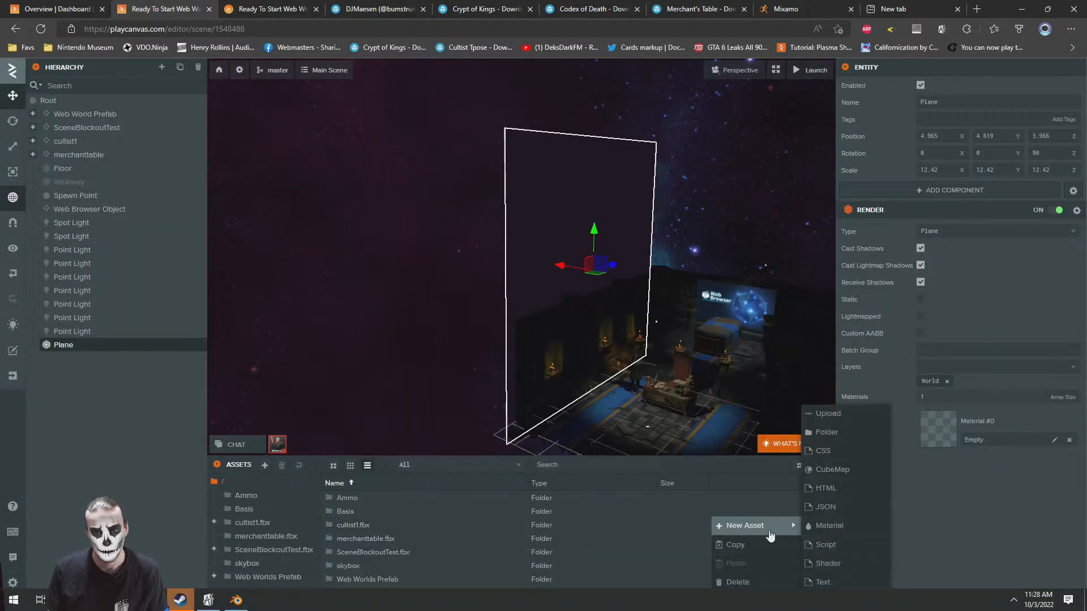
pyautogui.click(848, 525)
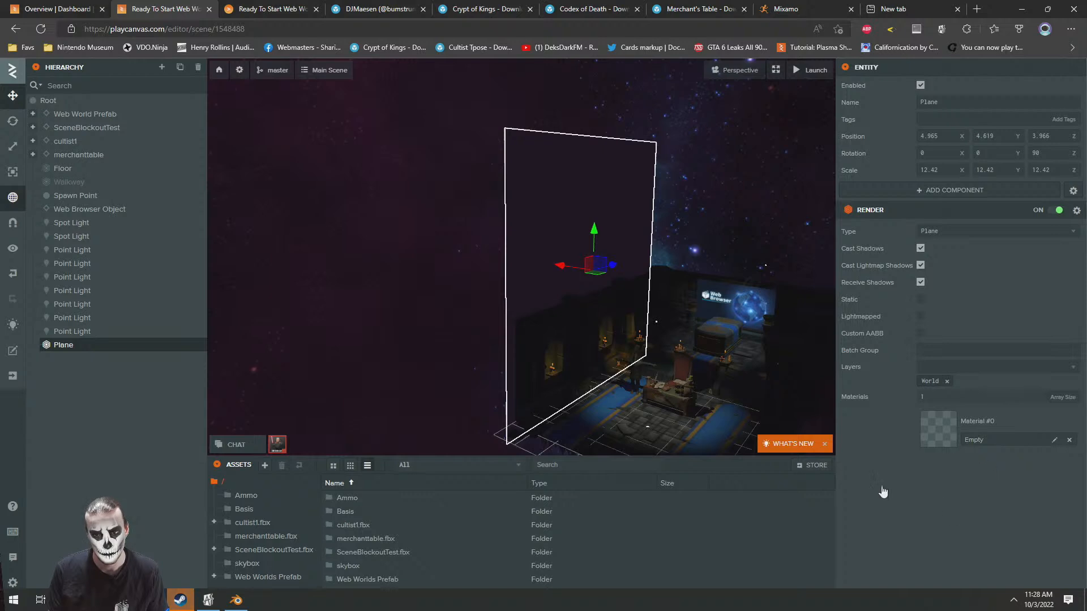
pyautogui.click(550, 314)
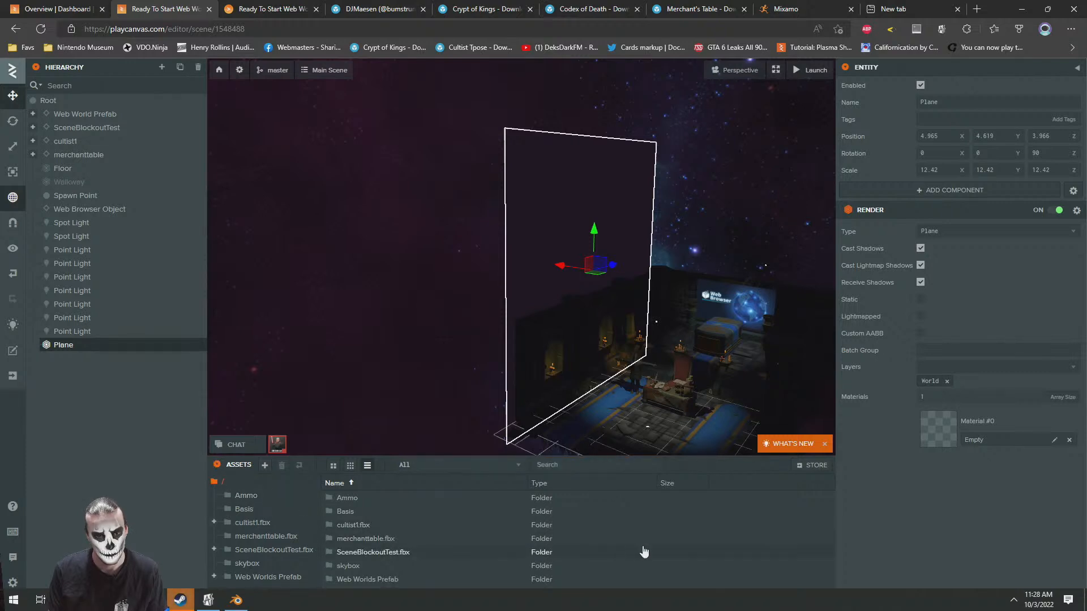
# Create another Material asset in the assets root
pyautogui.rightClick(770, 528)
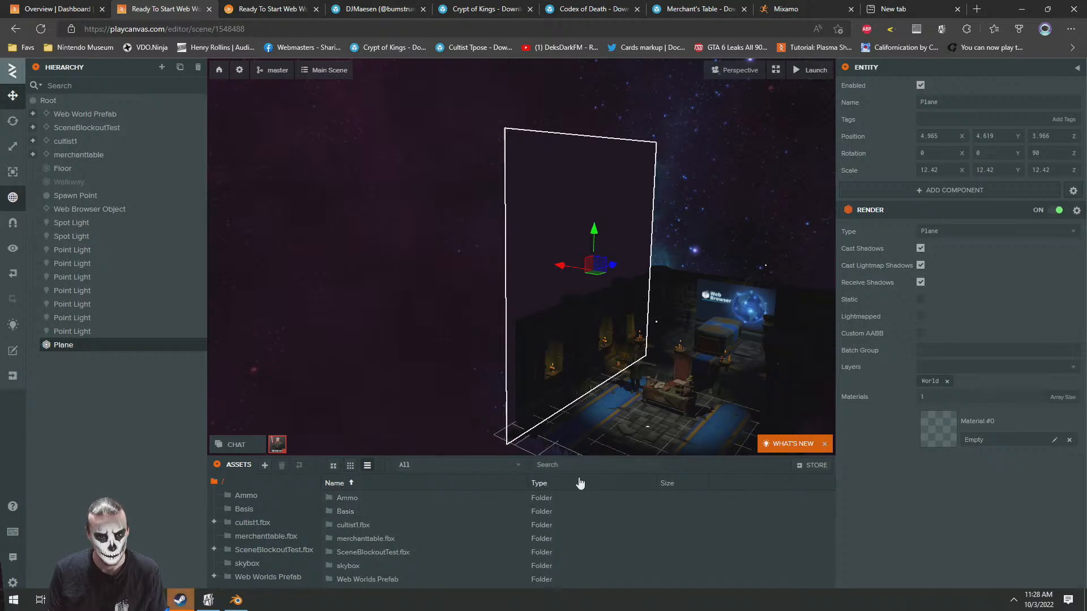
pyautogui.click(438, 484)
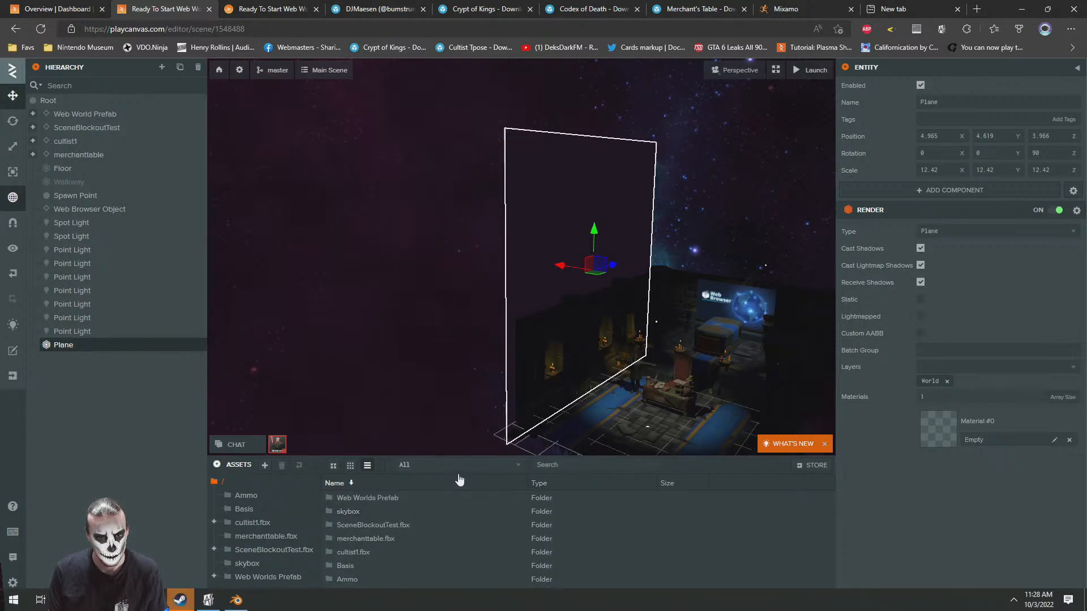
pyautogui.click(478, 484)
pyautogui.rightClick(783, 530)
pyautogui.moveTo(816, 527)
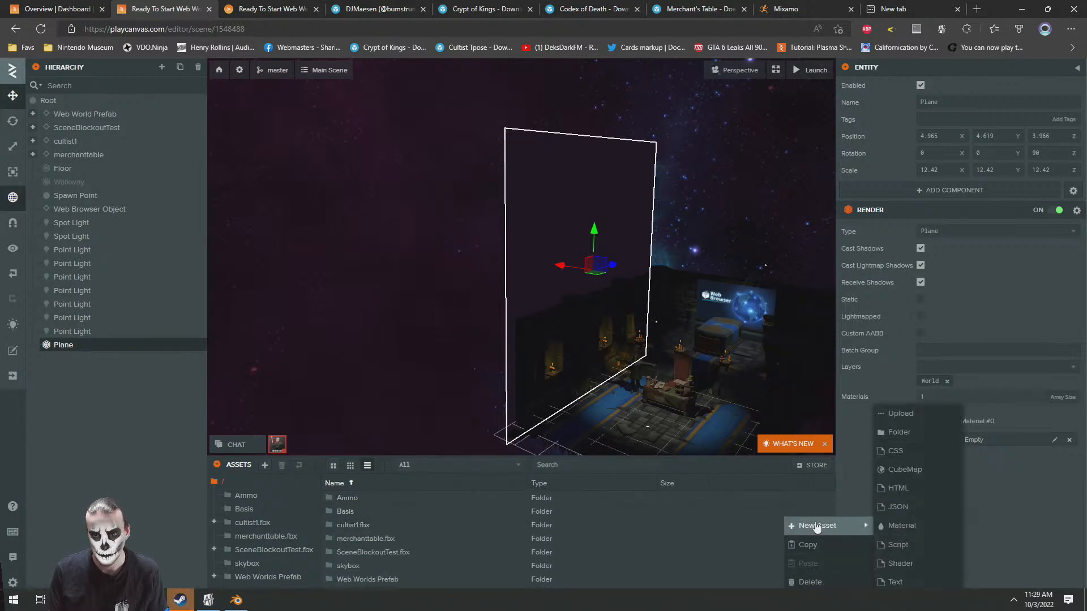
pyautogui.click(901, 529)
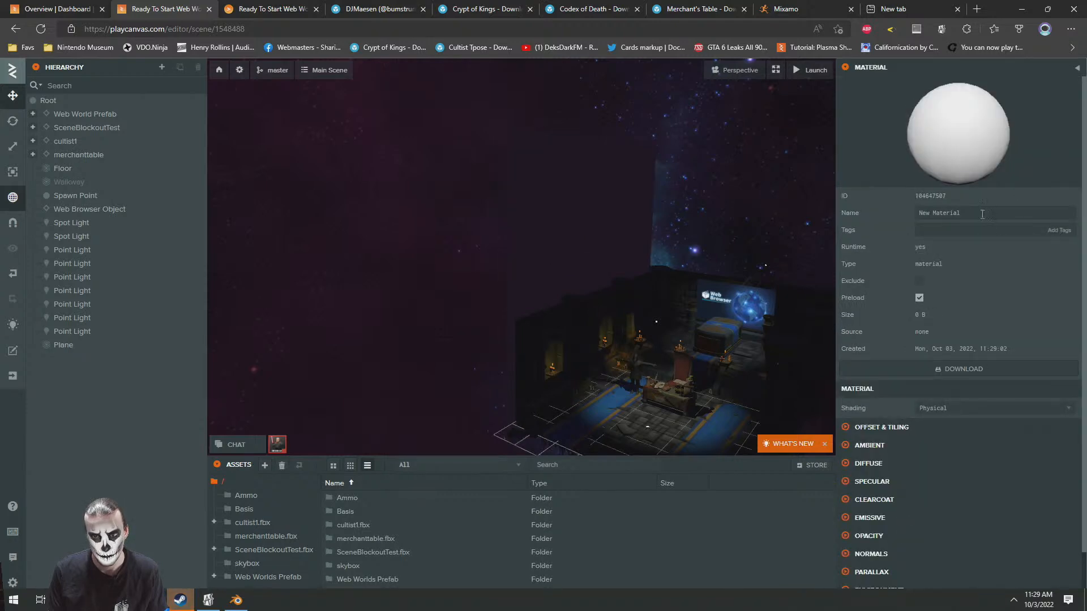
pyautogui.click(973, 210)
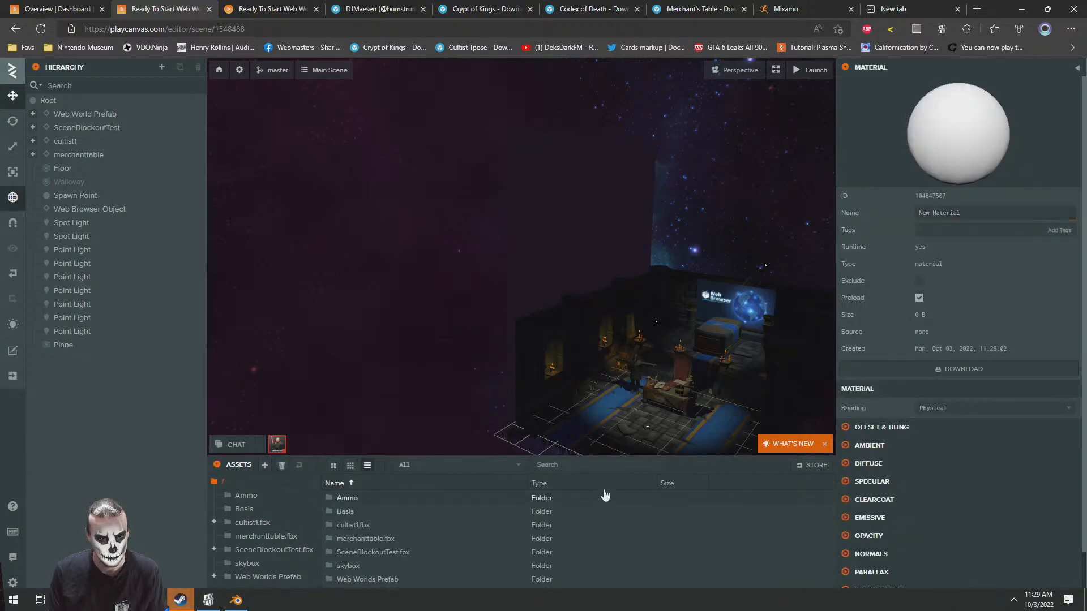
# Search the assets for "new material" and assign the first New Material to the upright plane's material slot
pyautogui.click(574, 461)
pyautogui.write('ne')
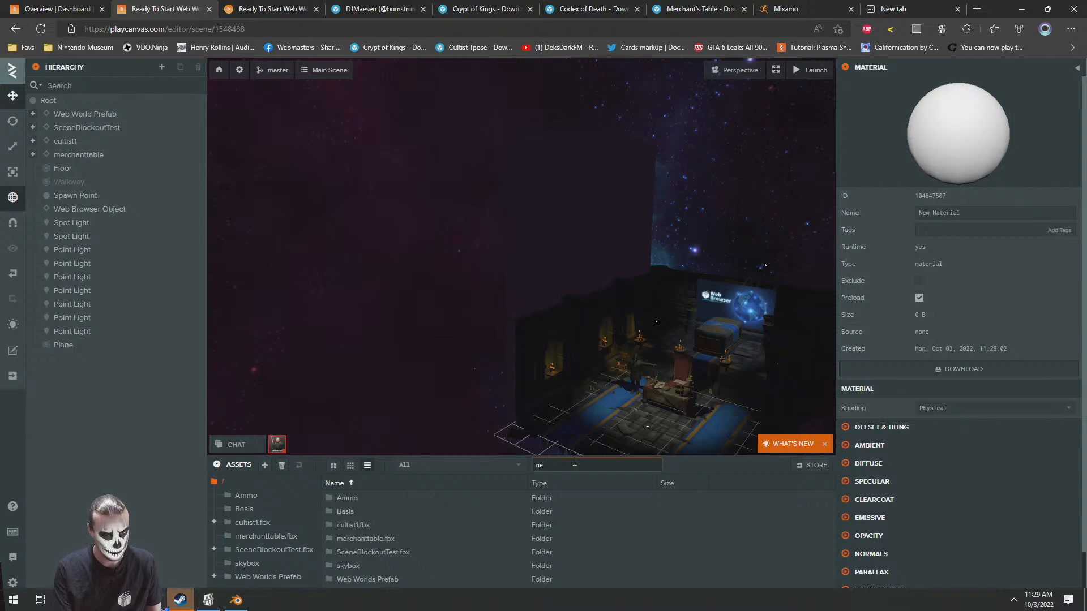
pyautogui.write('w material')
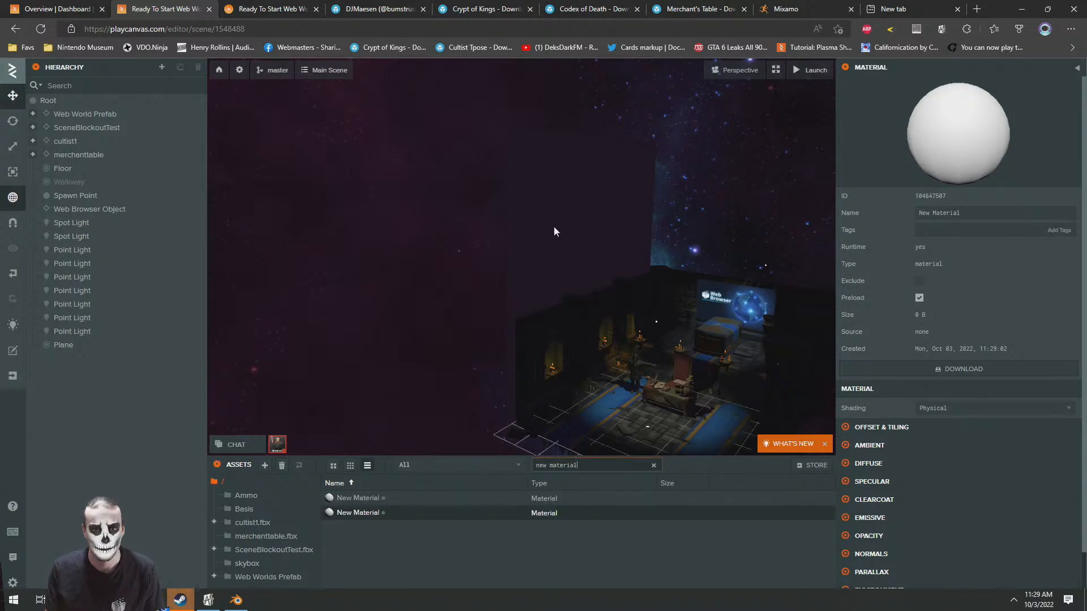
pyautogui.click(554, 227)
pyautogui.moveTo(356, 498); pyautogui.dragTo(923, 437)
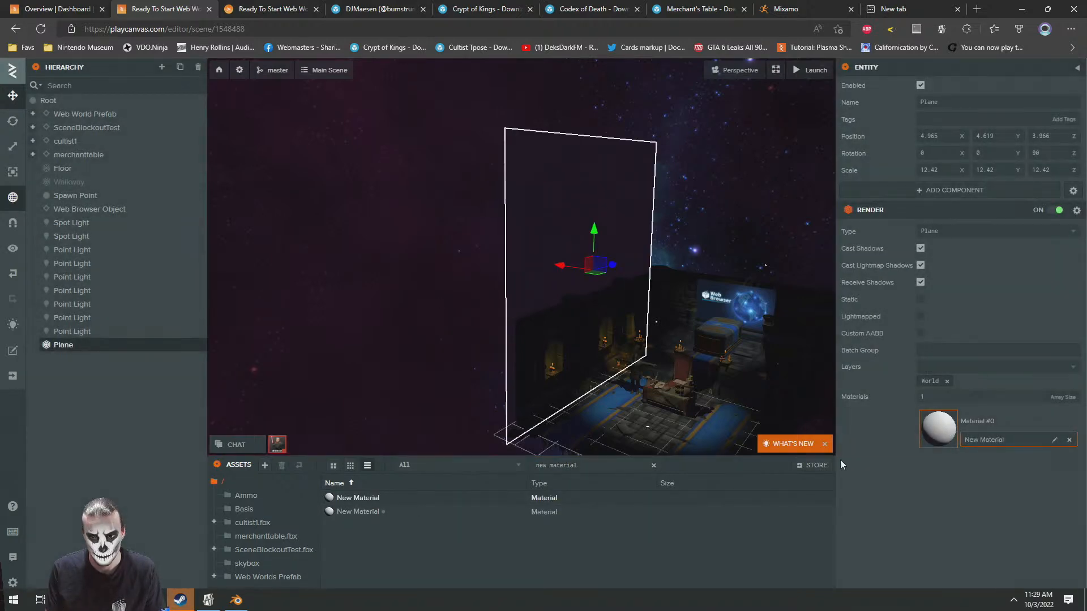
# Delete the duplicate New Material asset that the plane does not use
pyautogui.rightClick(351, 513)
pyautogui.click(391, 589)
pyautogui.click(620, 375)
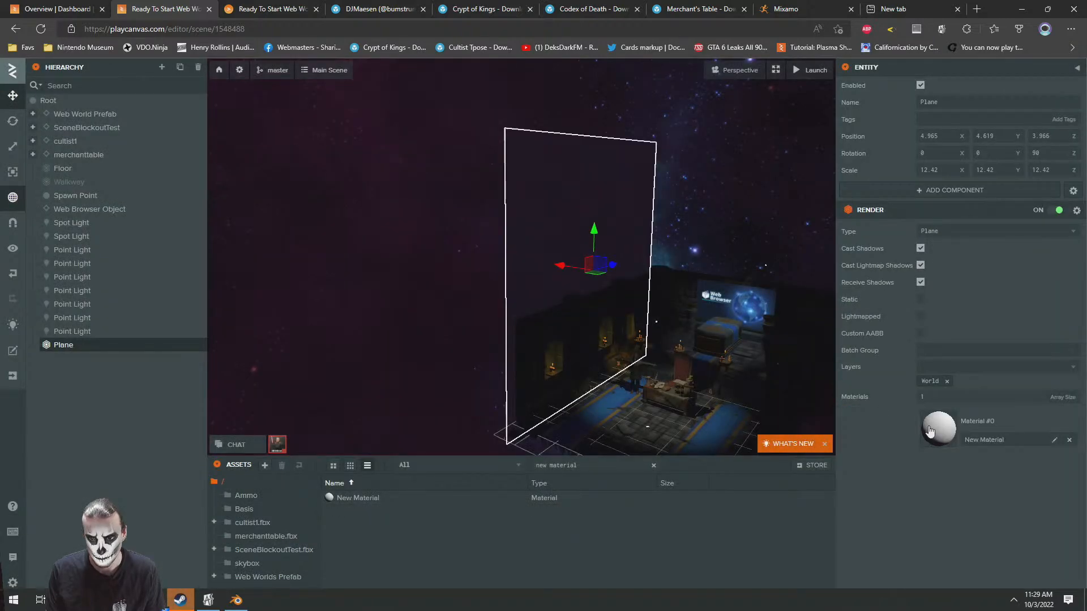
# Set the plane material's diffuse colour to dark grey 303030
pyautogui.click(929, 431)
pyautogui.click(868, 463)
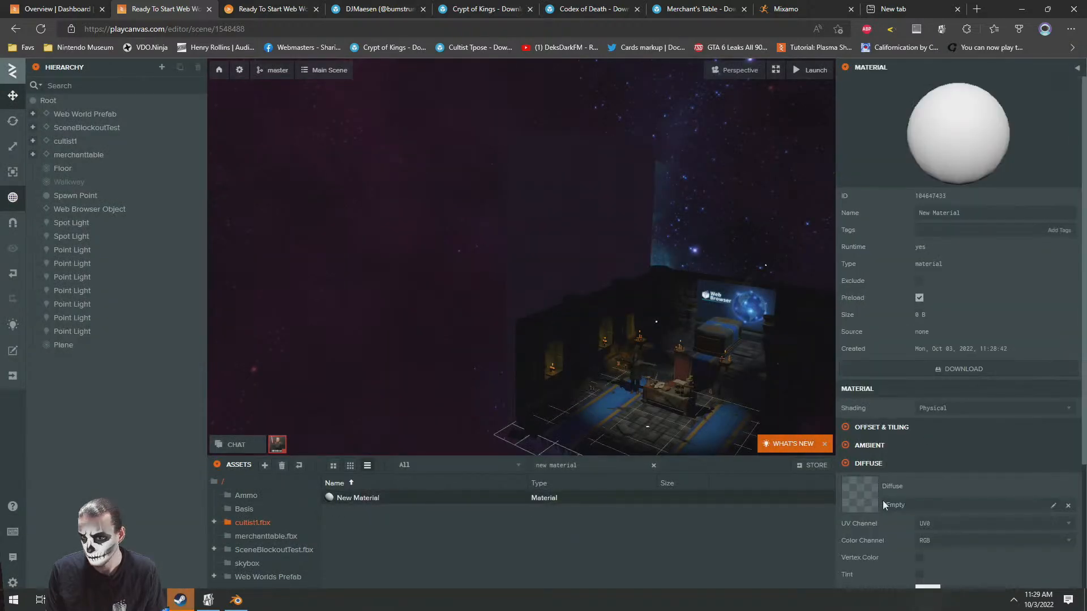
pyautogui.click(927, 586)
pyautogui.moveTo(752, 573)
pyautogui.mouseDown()
pyautogui.moveTo(745, 568)
pyautogui.moveTo(743, 588)
pyautogui.mouseUp()
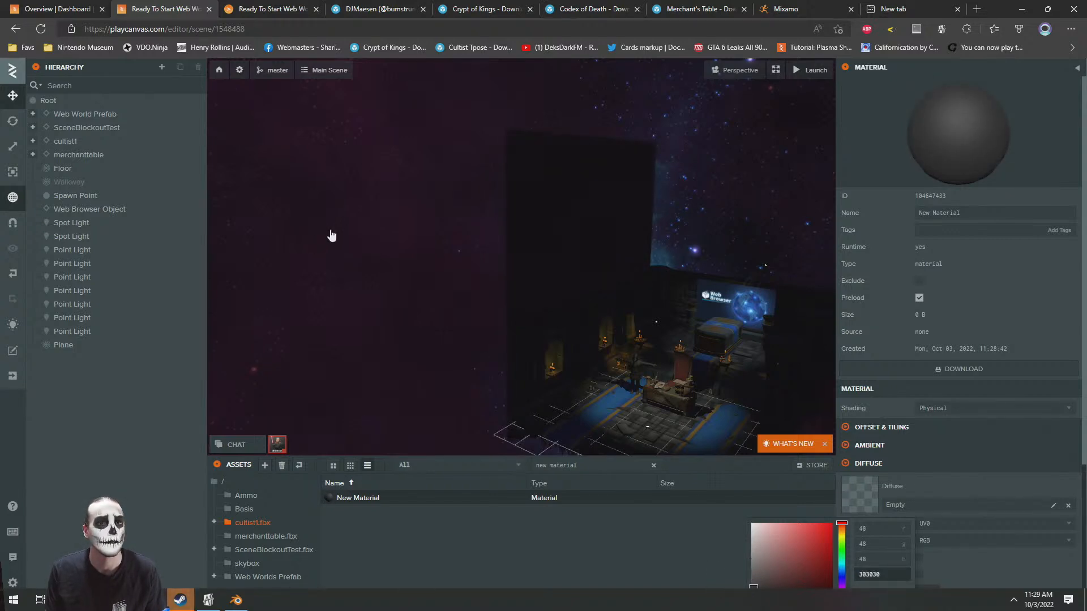
pyautogui.click(329, 232)
# Inspect the darkened plane in the launched world and recheck its material's diffuse colour in the editor
pyautogui.click(260, 8)
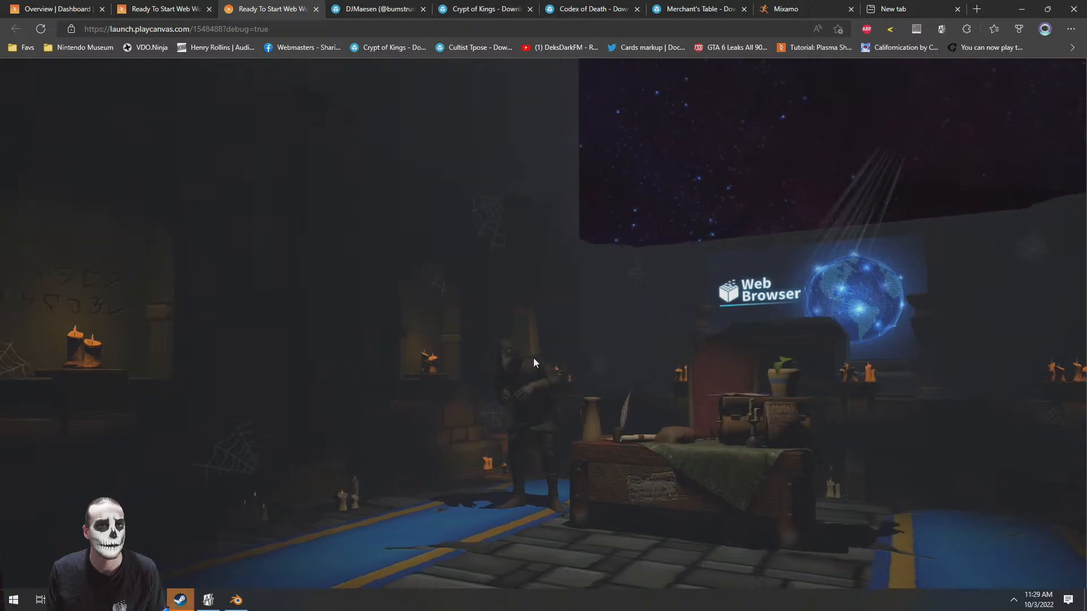
pyautogui.click(170, 7)
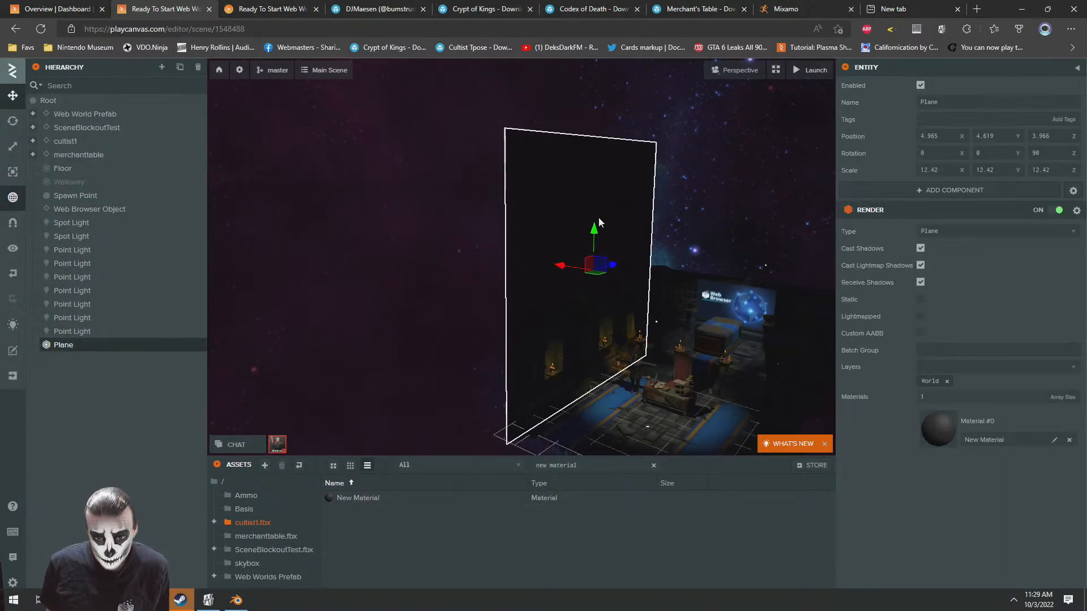
pyautogui.click(935, 435)
pyautogui.scroll(-3, 934, 404)
pyautogui.click(928, 414)
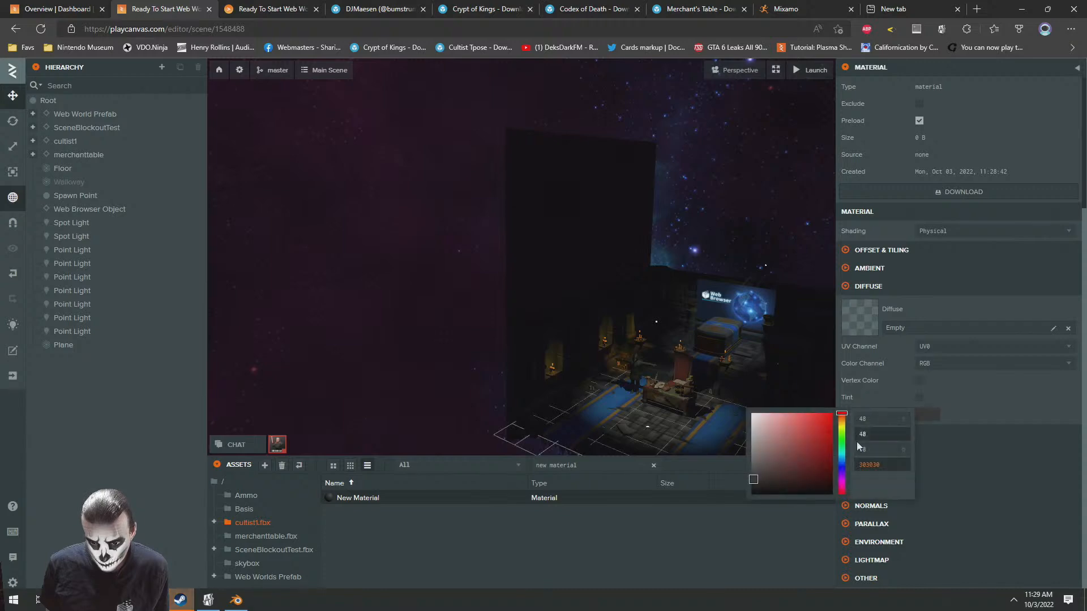
pyautogui.click(249, 6)
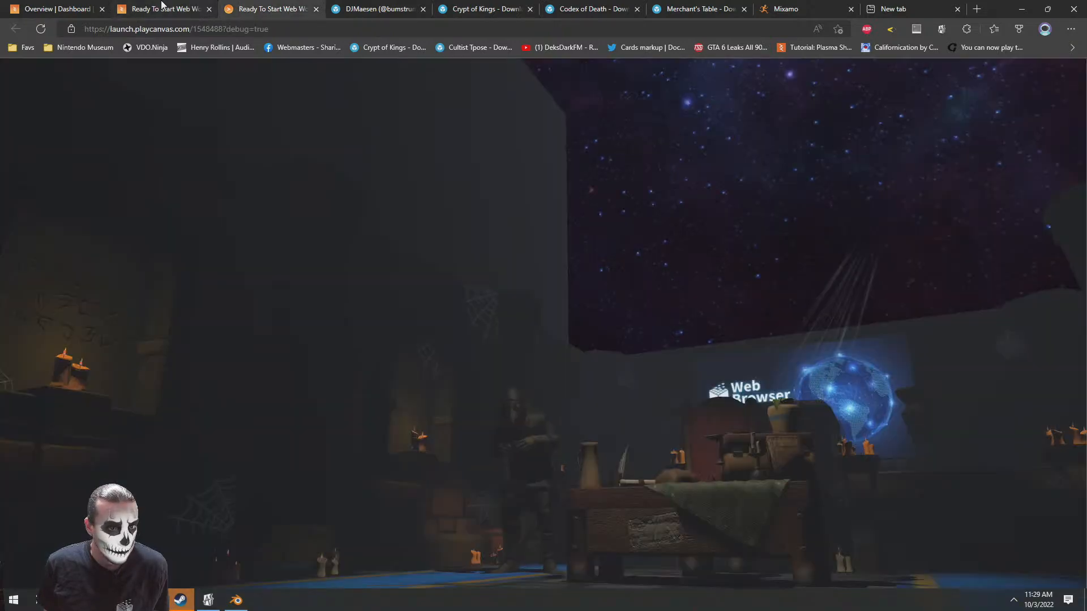
pyautogui.click(166, 4)
# Duplicate the upright plane, rotate the copy -90 degrees about X and move it behind the browser screen at about Z 10.603
pyautogui.click(549, 238)
pyautogui.moveTo(505, 316); pyautogui.dragTo(475, 311)
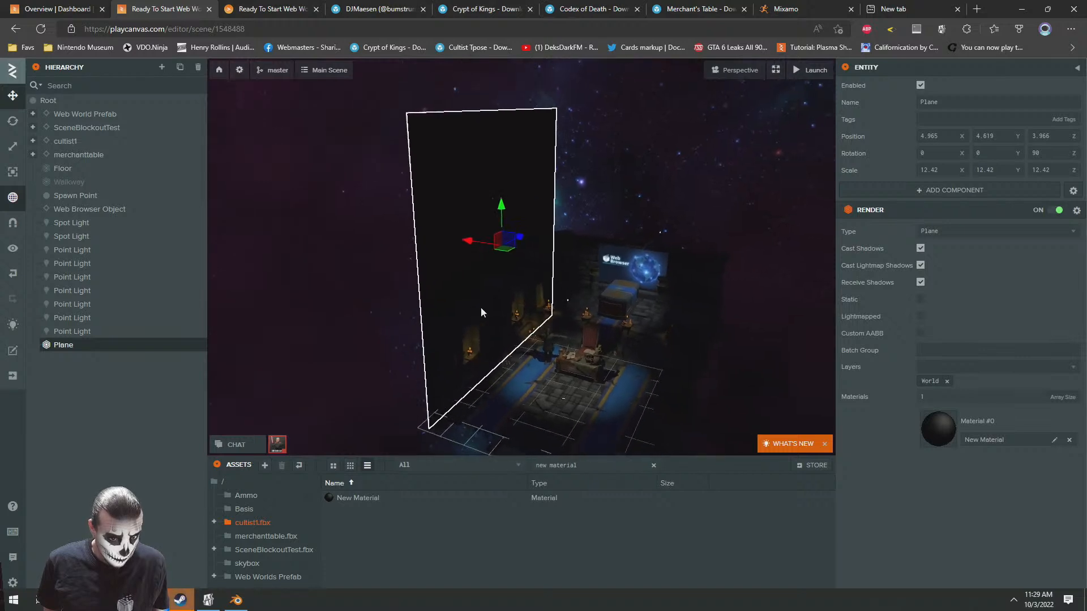
pyautogui.hotkey('ctrl', 'd')
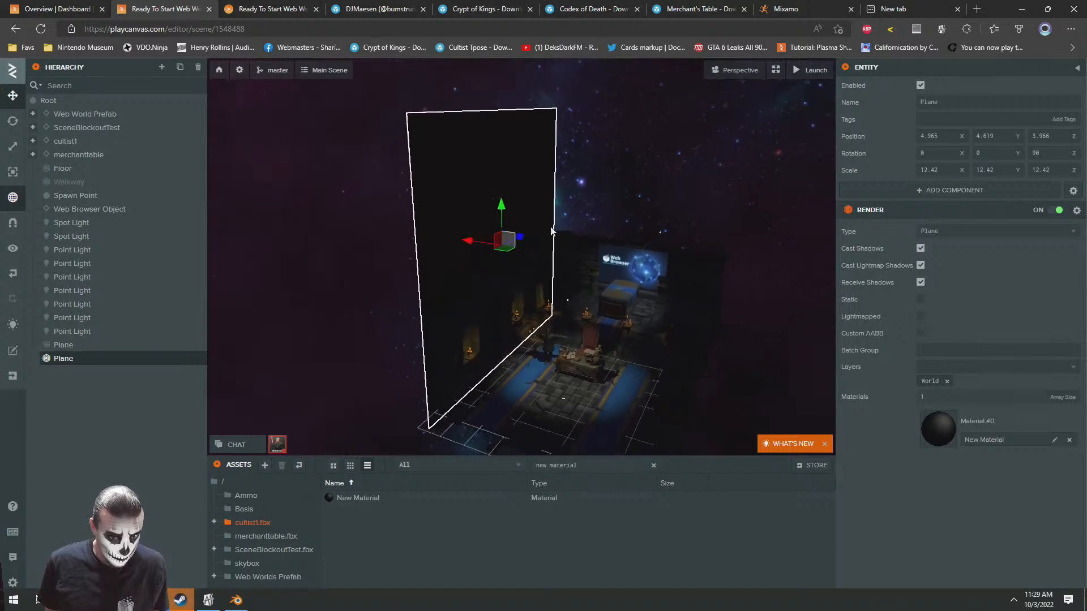
pyautogui.click(13, 121)
pyautogui.moveTo(510, 261); pyautogui.dragTo(468, 251)
pyautogui.click(13, 97)
pyautogui.moveTo(626, 249); pyautogui.dragTo(593, 273)
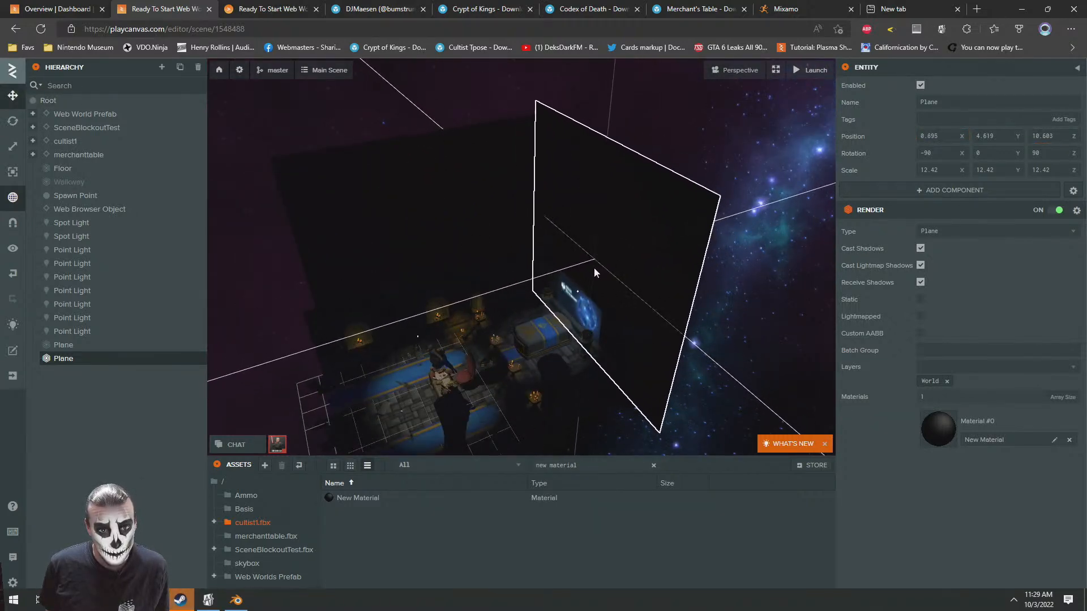
# Stretch the original side plane along Z to a scale of about 17.627
pyautogui.moveTo(521, 211); pyautogui.dragTo(430, 203, button='right')
pyautogui.click(458, 237)
pyautogui.press('d')
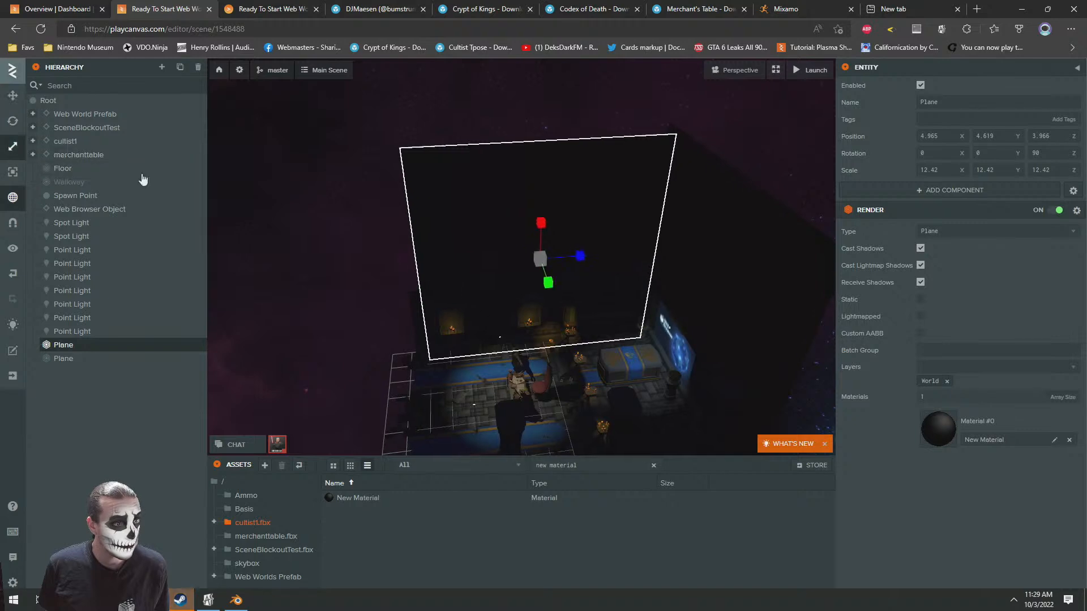
pyautogui.click(17, 146)
pyautogui.moveTo(540, 260); pyautogui.dragTo(546, 253)
pyautogui.click(12, 96)
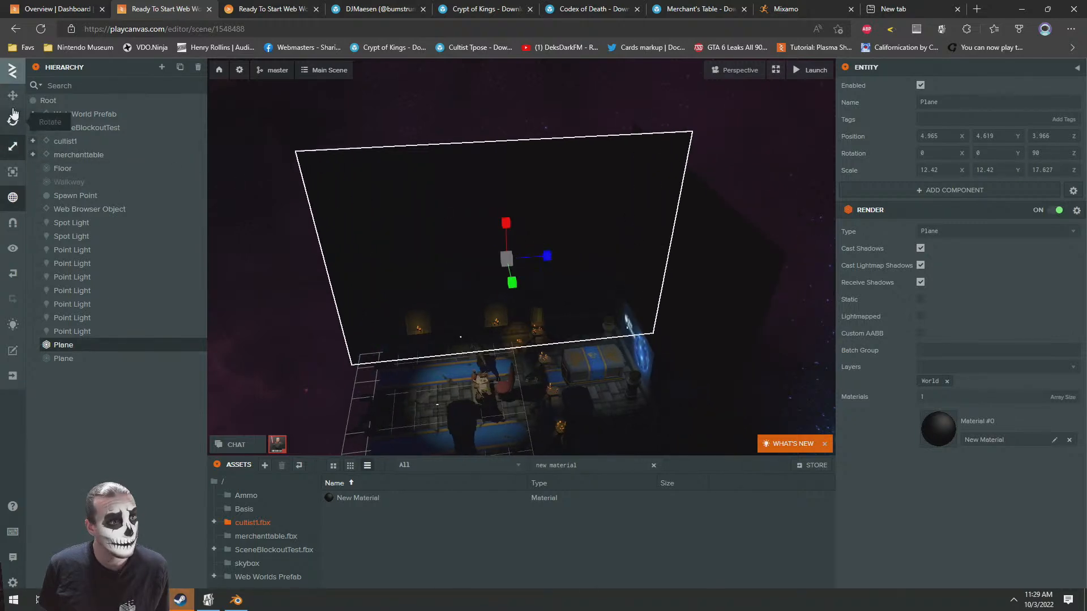
pyautogui.click(764, 176)
# Check from inside the launched world how the planes enclose the crypt, and return to the editor
pyautogui.click(314, 2)
pyautogui.moveTo(573, 271); pyautogui.dragTo(710, 381)
pyautogui.press('s')
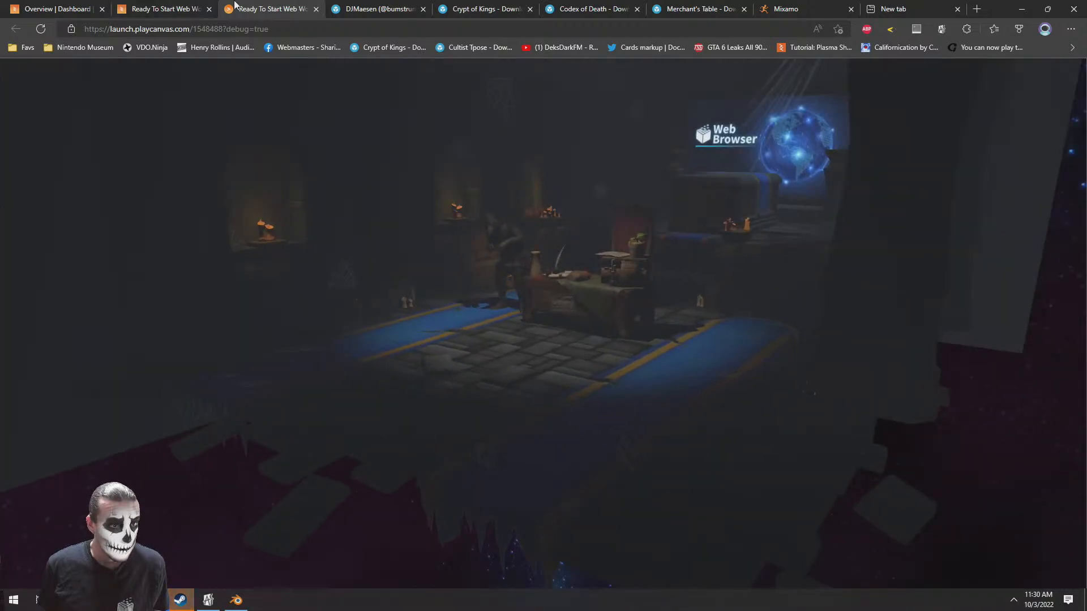
pyautogui.click(141, 10)
# Duplicate the stretched side plane and move the copy across the room to about X -3.788
pyautogui.moveTo(446, 263); pyautogui.dragTo(514, 189)
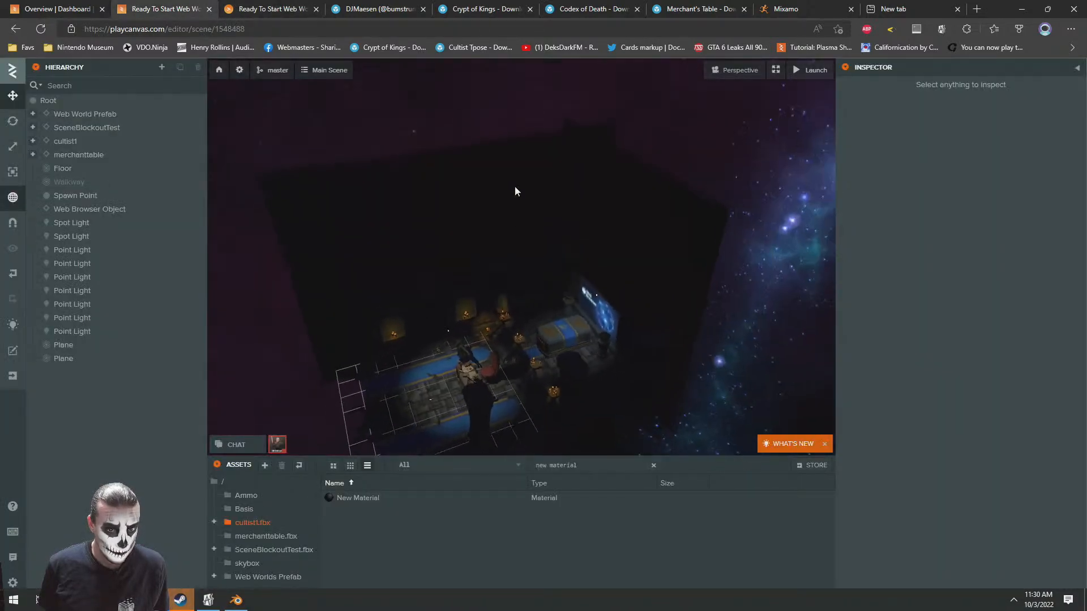
pyautogui.click(409, 223)
pyautogui.moveTo(409, 223); pyautogui.dragTo(688, 287)
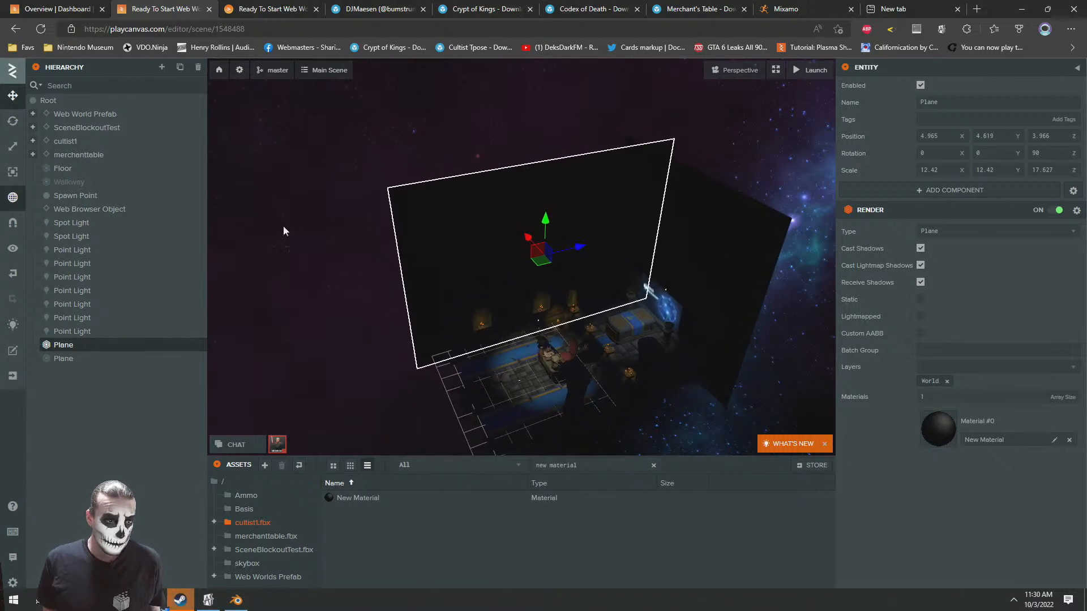
pyautogui.hotkey('ctrl', 'd')
pyautogui.moveTo(508, 291); pyautogui.dragTo(442, 265)
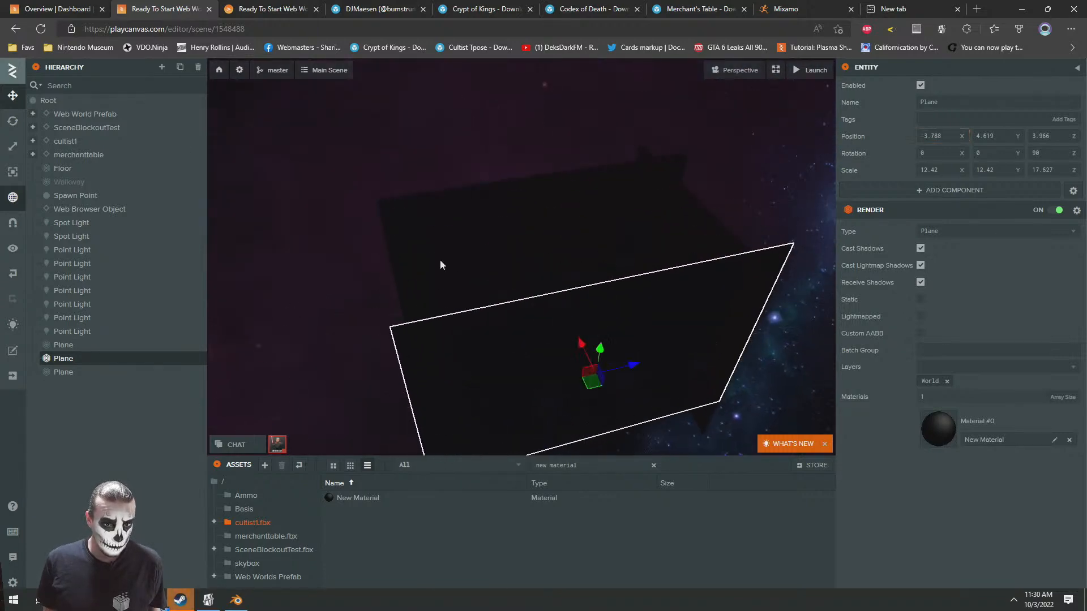
# Lay the copied plane flat, scale it to about 22.411, 22.411, 31.806 and position it under the crypt at about X -3.813, Y -0.129, Z -0.014
pyautogui.click(13, 121)
pyautogui.moveTo(599, 361); pyautogui.dragTo(614, 184)
pyautogui.click(12, 96)
pyautogui.moveTo(682, 281); pyautogui.dragTo(621, 403)
pyautogui.click(13, 149)
pyautogui.click(13, 95)
pyautogui.click(392, 212)
pyautogui.scroll(-1, 484, 204)
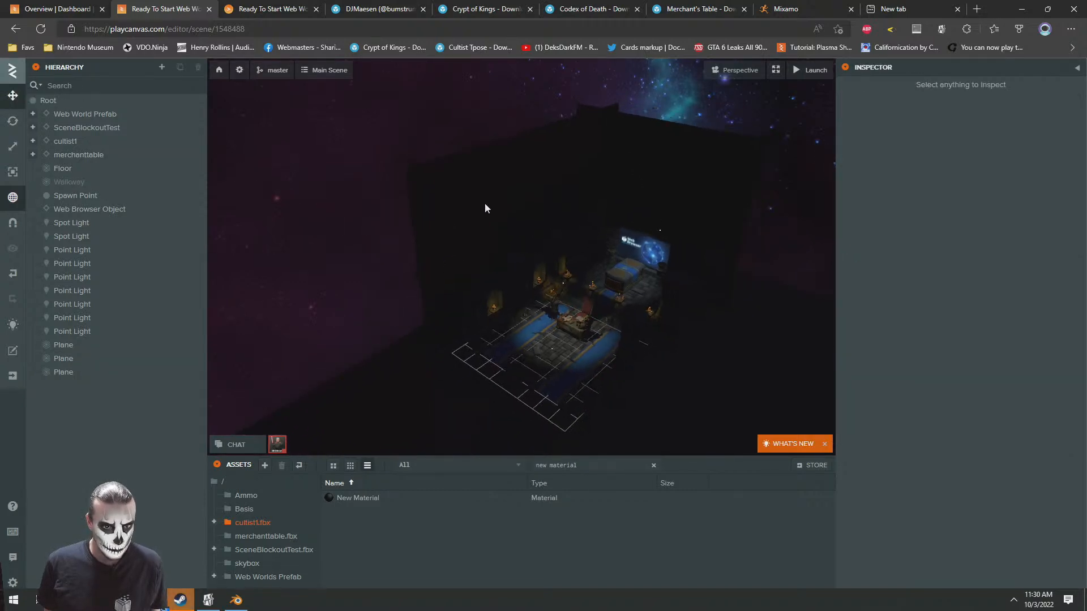
# Delete the two upright planes, keeping only the large floor plane
pyautogui.click(554, 213)
pyautogui.moveTo(555, 213); pyautogui.dragTo(599, 254)
pyautogui.press('Delete')
pyautogui.click(624, 191)
pyautogui.press('Delete')
# Duplicate the floor plane, rotate the copy 90 degrees about Z and move it to about X 5.252, Y 5.374 as a side wall
pyautogui.click(572, 357)
pyautogui.hotkey('ctrl', 'd')
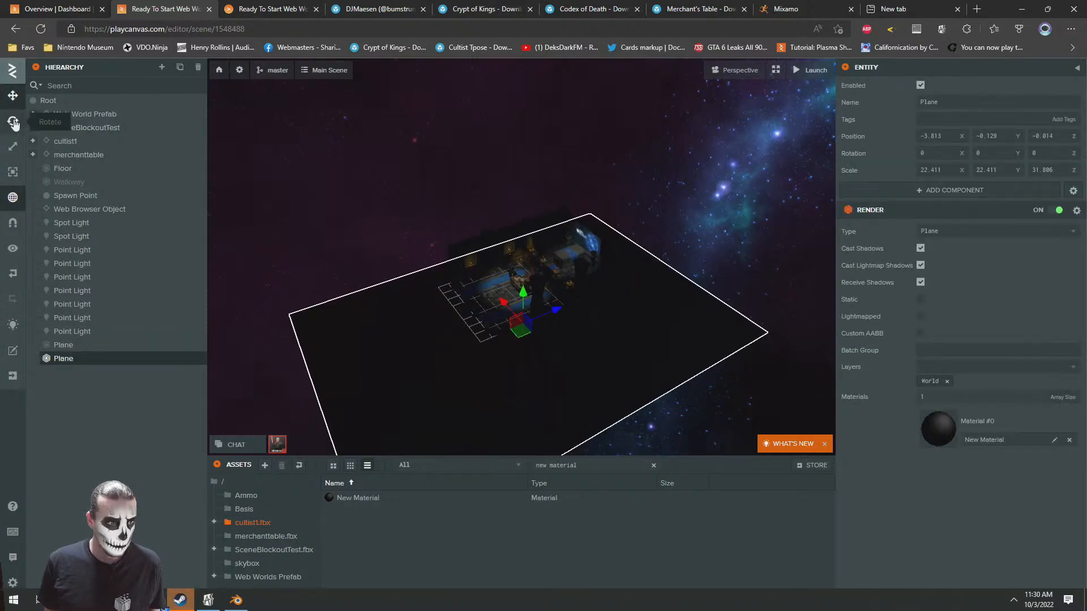
pyautogui.click(13, 121)
pyautogui.moveTo(534, 308); pyautogui.dragTo(545, 364)
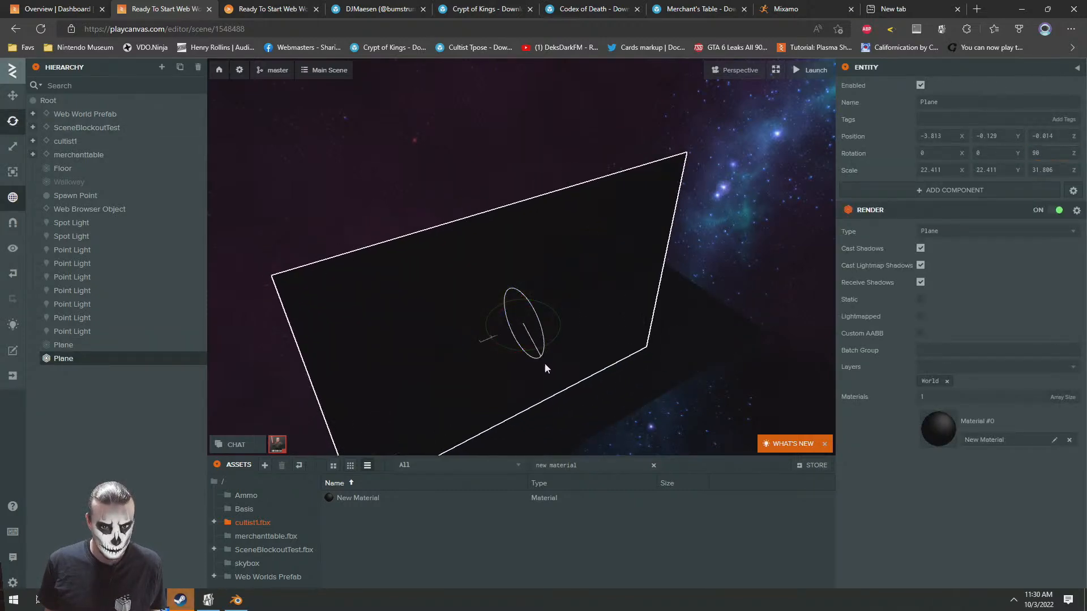
pyautogui.click(13, 95)
pyautogui.moveTo(497, 318); pyautogui.dragTo(546, 313)
pyautogui.moveTo(501, 315); pyautogui.dragTo(526, 283, button='right')
pyautogui.moveTo(515, 283); pyautogui.dragTo(520, 208)
pyautogui.moveTo(520, 208); pyautogui.dragTo(422, 199, button='right')
# Duplicate the side wall plane, turn the copy to face the room and move it to the opposite side of the crypt
pyautogui.hotkey('ctrl', 'd')
pyautogui.press('2')
pyautogui.moveTo(395, 212); pyautogui.dragTo(372, 246)
pyautogui.click(18, 101)
pyautogui.moveTo(369, 261); pyautogui.dragTo(518, 257)
# Examine the floor plane and the two side wall planes around the crypt from several viewpoints
pyautogui.press('d')
pyautogui.moveTo(518, 257); pyautogui.dragTo(538, 220, button='right')
pyautogui.press('w')
pyautogui.press('a')
pyautogui.press('s')
pyautogui.press('d')
pyautogui.press('a')
pyautogui.moveTo(538, 225)
pyautogui.mouseDown()
pyautogui.moveTo(460, 244)
pyautogui.moveTo(539, 226)
pyautogui.mouseUp()
pyautogui.click(446, 165)
pyautogui.press('w')
pyautogui.moveTo(515, 277); pyautogui.dragTo(460, 253, button='right')
pyautogui.press('s')
pyautogui.press('s')
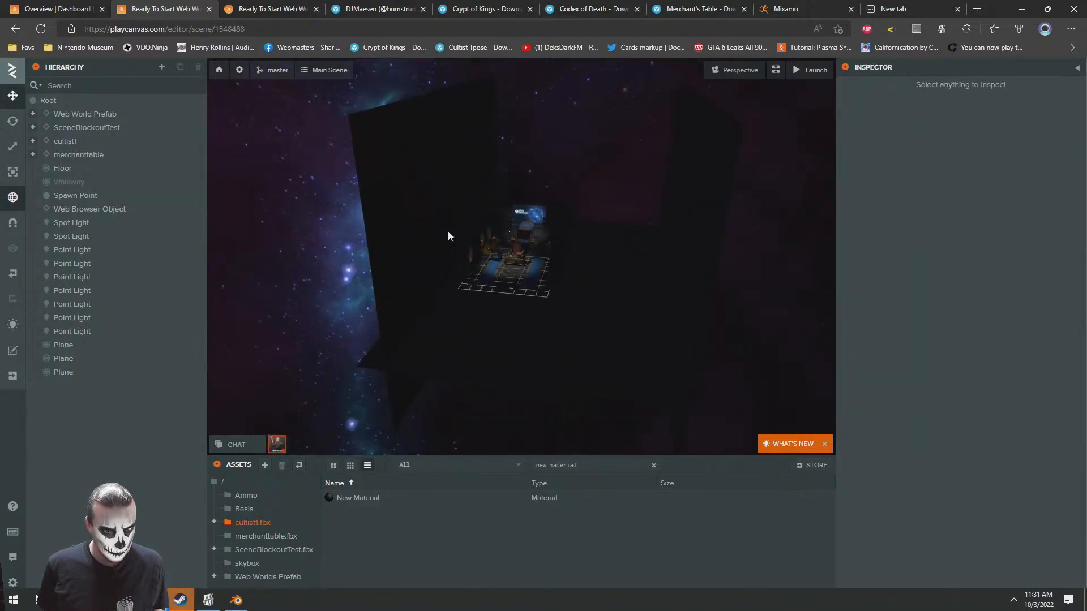
# Duplicate the side wall at X 5.252, rotate the copy -90 degrees about X and move it to about X -3.508, Z 10.56 as the rear wall
pyautogui.click(461, 252)
pyautogui.hotkey('ctrl', 'd')
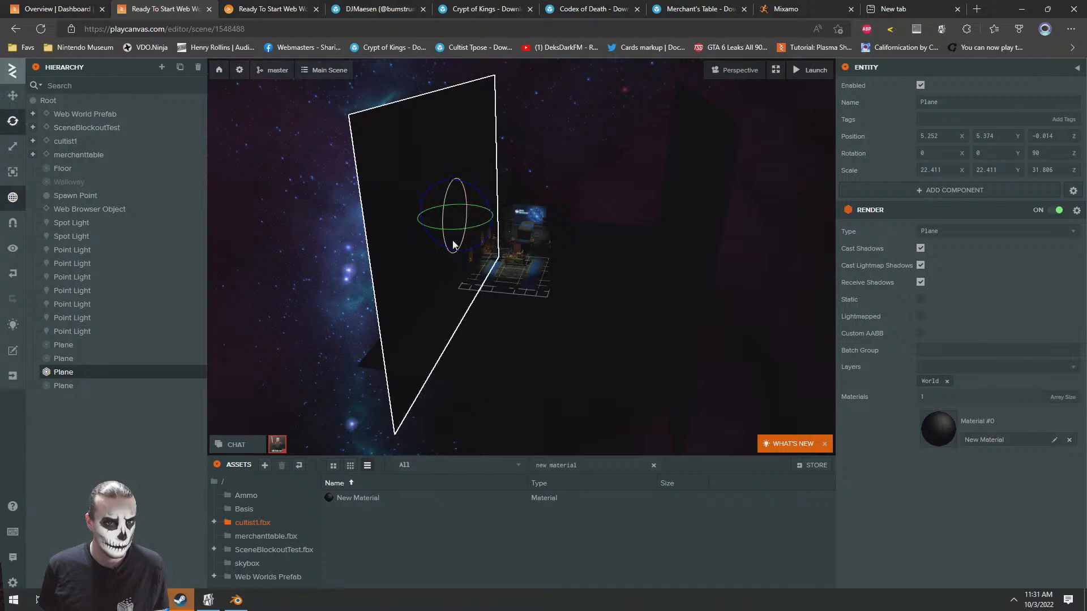
pyautogui.moveTo(451, 233); pyautogui.dragTo(573, 191)
pyautogui.moveTo(605, 286); pyautogui.dragTo(500, 290)
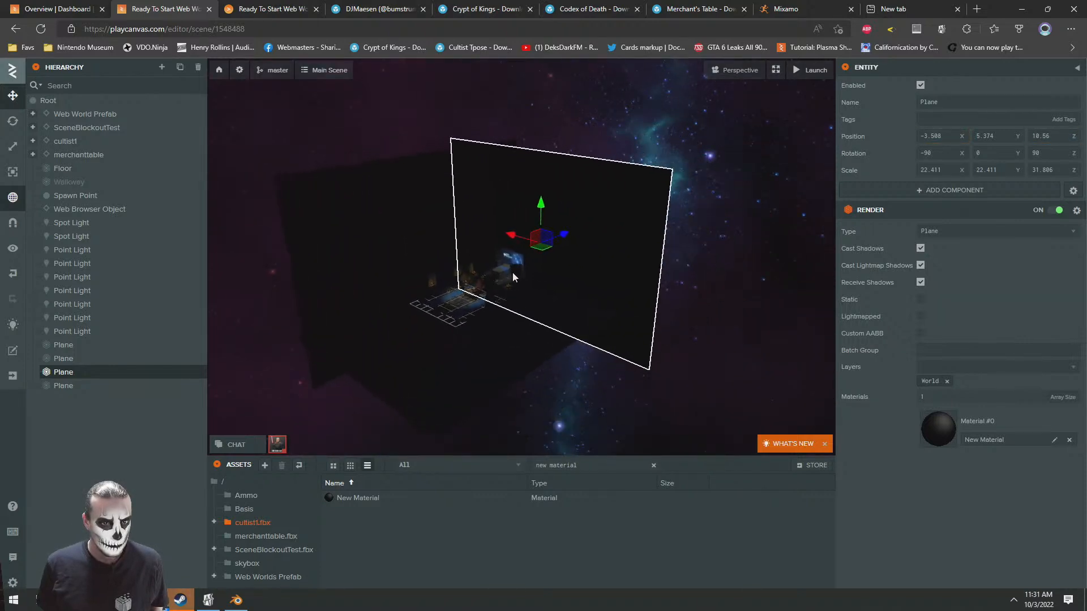
# Duplicate the rear wall plane and place the copy across the open front end of the crypt, facing the room
pyautogui.hotkey('ctrl', 'd')
pyautogui.moveTo(563, 234); pyautogui.dragTo(350, 289)
pyautogui.moveTo(531, 224); pyautogui.dragTo(299, 223)
pyautogui.moveTo(467, 331); pyautogui.dragTo(531, 345)
pyautogui.click(335, 199)
# Duplicate the floor plane, raise the copy to about Y 12.626 and rotate it -180 degrees about X as a ceiling
pyautogui.click(582, 391)
pyautogui.moveTo(583, 391); pyautogui.dragTo(506, 308)
pyautogui.hotkey('ctrl', 'd')
pyautogui.moveTo(547, 276); pyautogui.dragTo(425, 188)
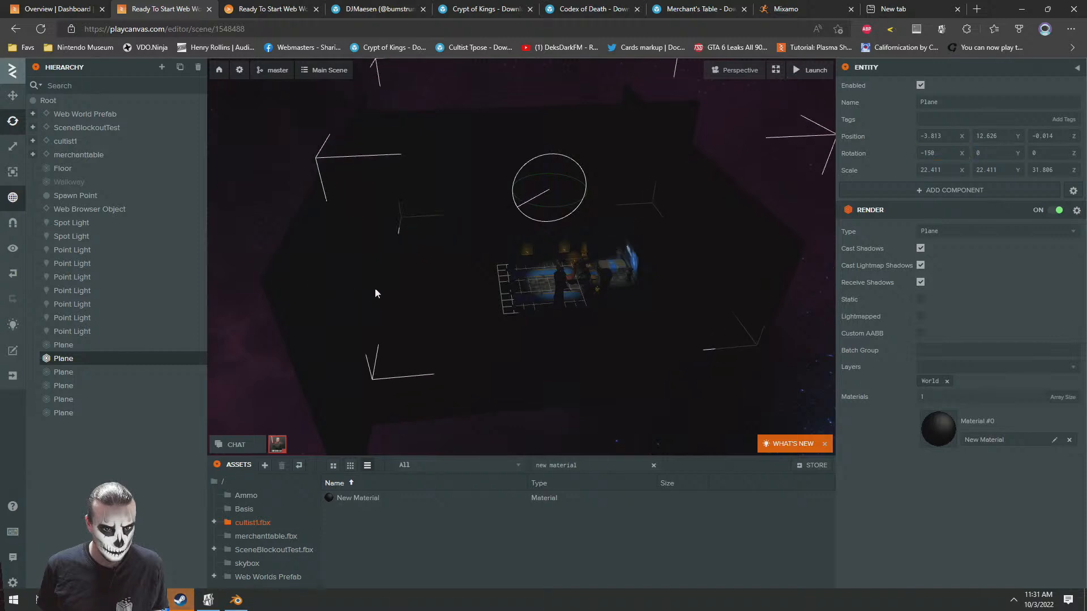
pyautogui.moveTo(436, 267); pyautogui.dragTo(504, 253)
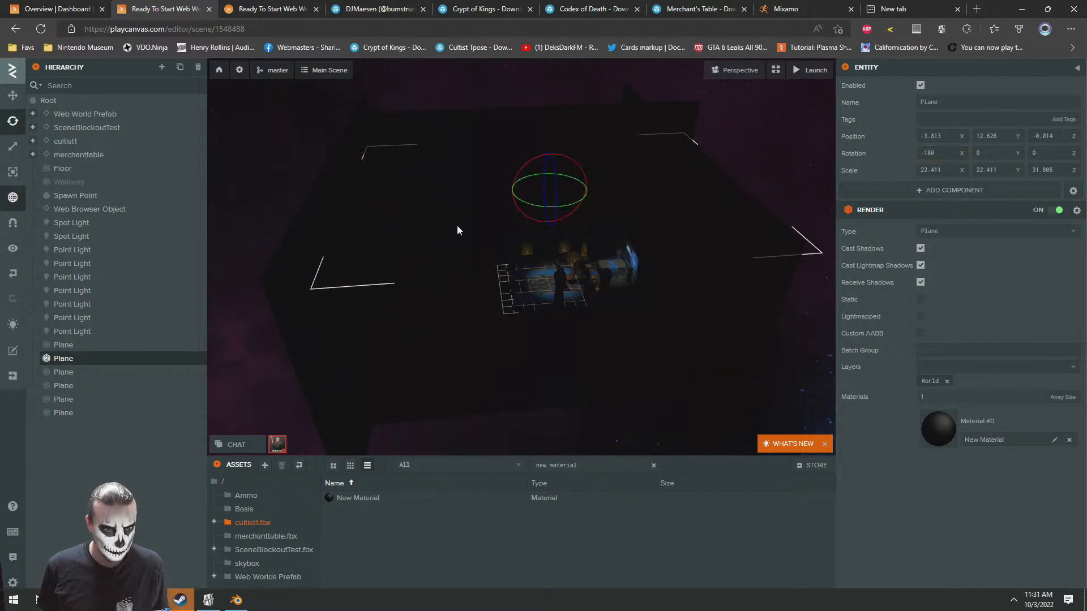
pyautogui.moveTo(368, 180); pyautogui.dragTo(527, 172)
# Scale the ceiling plane uniformly to about 25.563, 25.563, 36.28 and check the enclosed crypt in the launched world
pyautogui.click(11, 142)
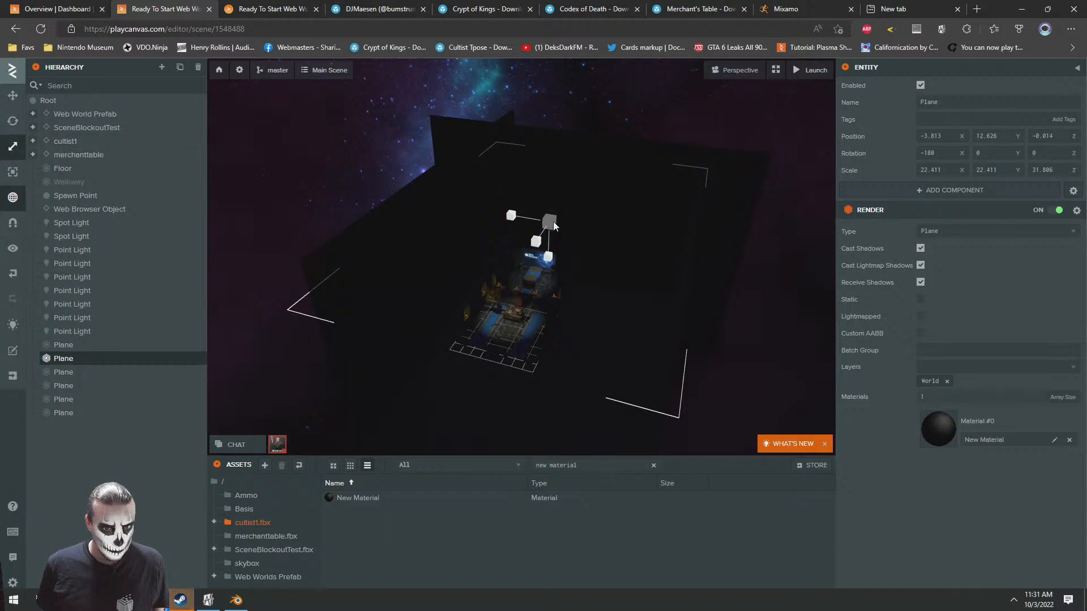
pyautogui.click(12, 97)
pyautogui.scroll(-10, 545, 270)
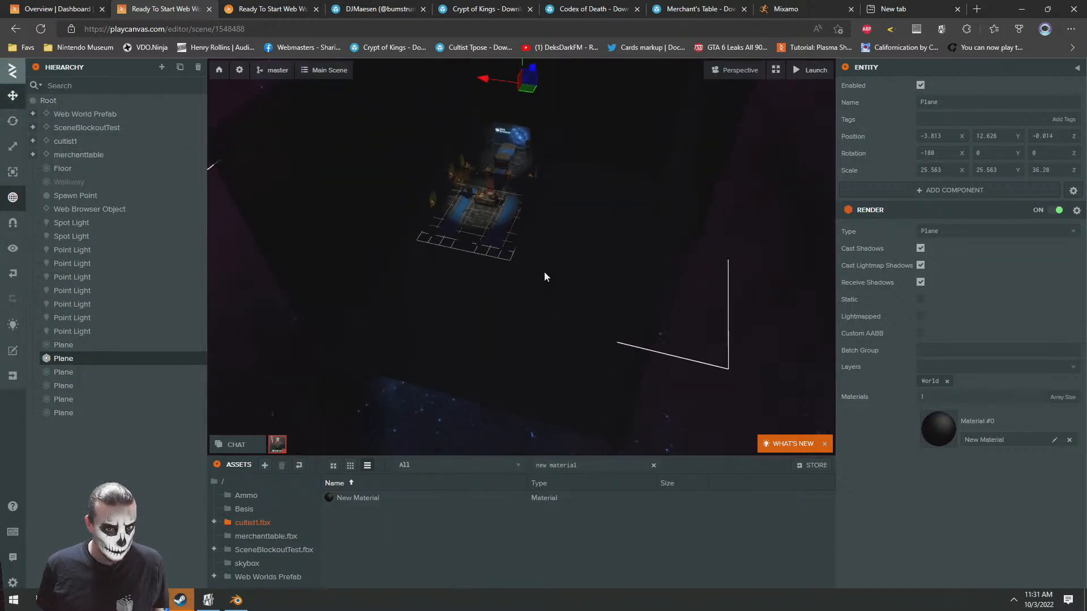
pyautogui.click(323, 7)
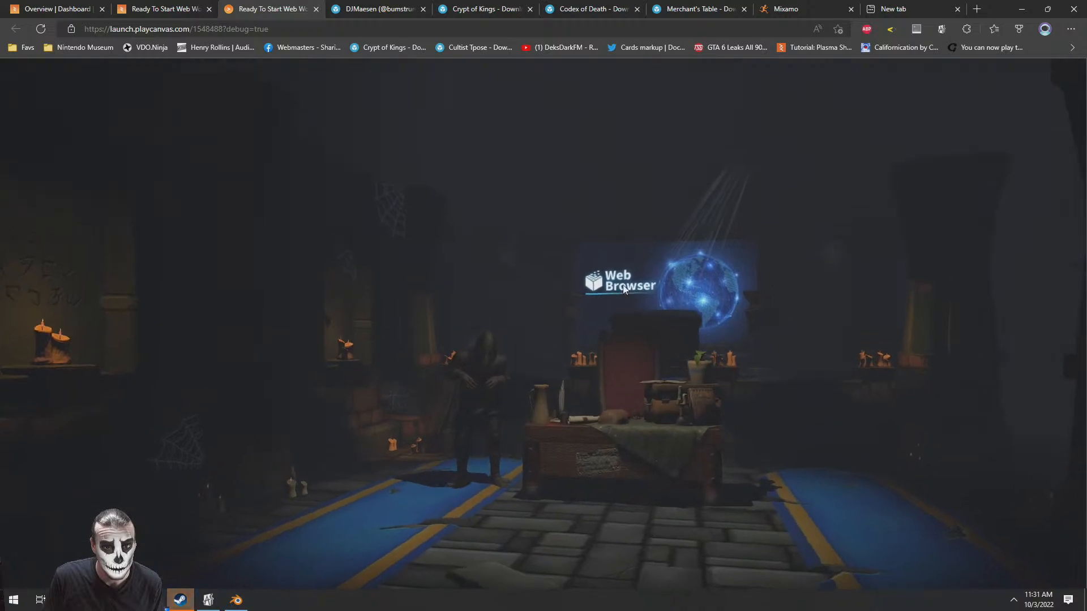
# Add a Box entity under Root and assign New Material to it
pyautogui.click(158, 5)
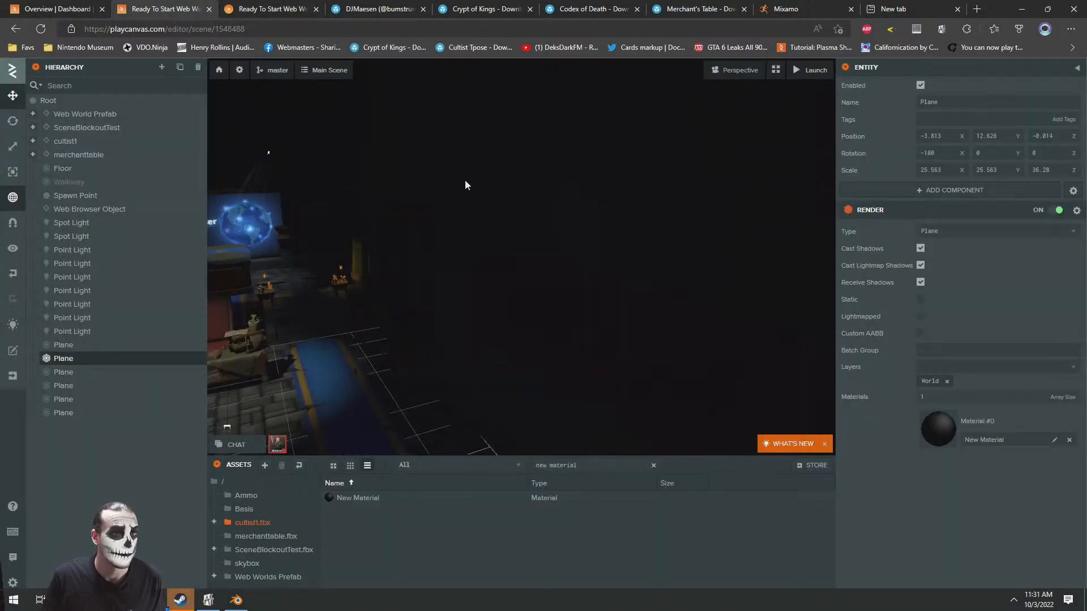
pyautogui.moveTo(592, 274); pyautogui.dragTo(450, 262, button='right')
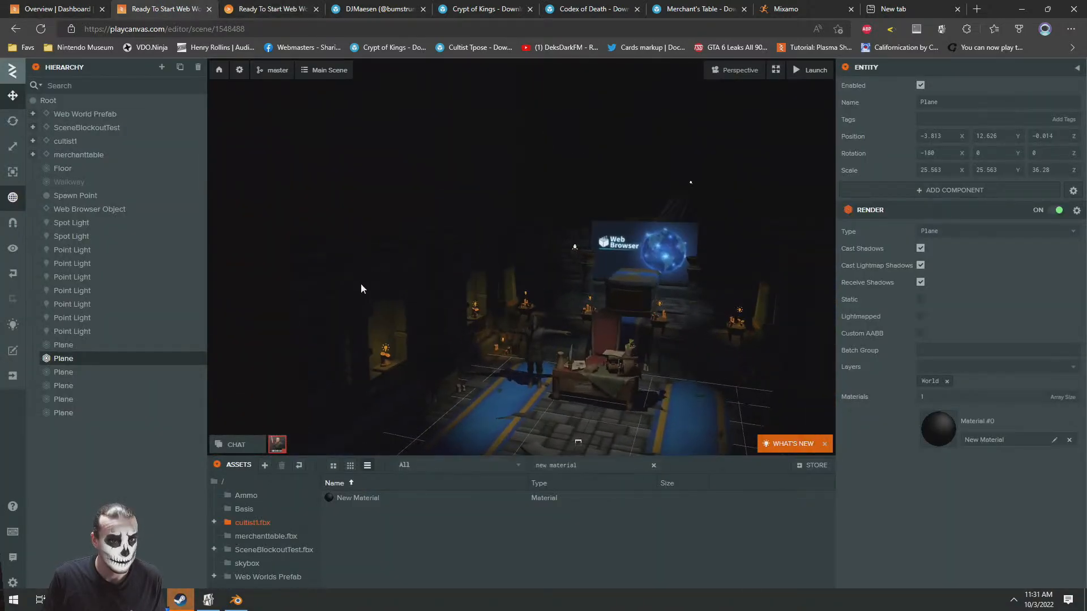
pyautogui.scroll(-5, 337, 156)
pyautogui.scroll(3, 662, 355)
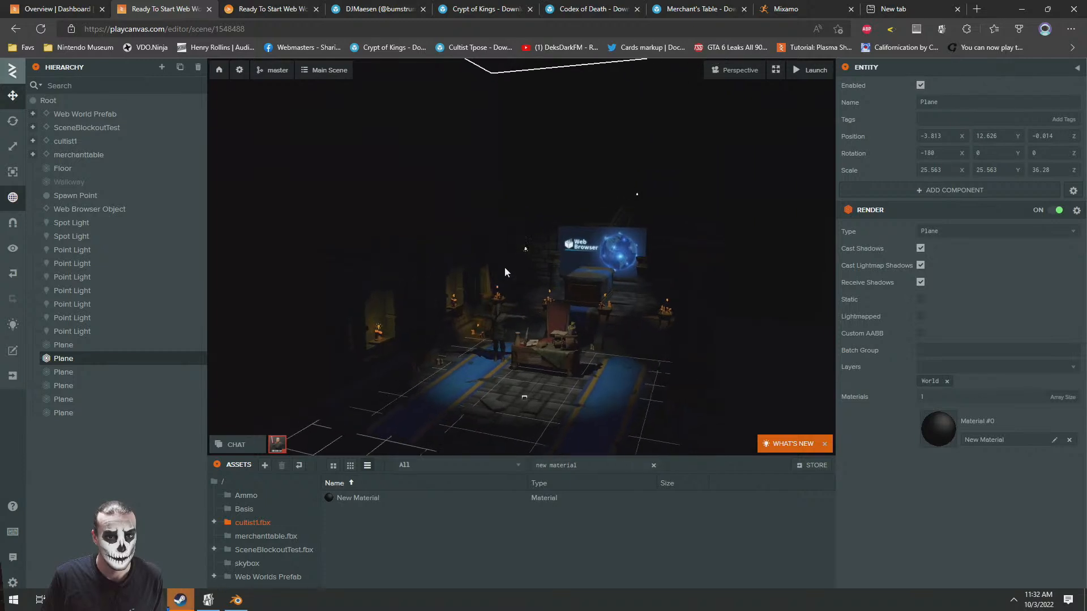
pyautogui.click(295, 5)
pyautogui.click(165, 9)
pyautogui.rightClick(50, 104)
pyautogui.moveTo(84, 108)
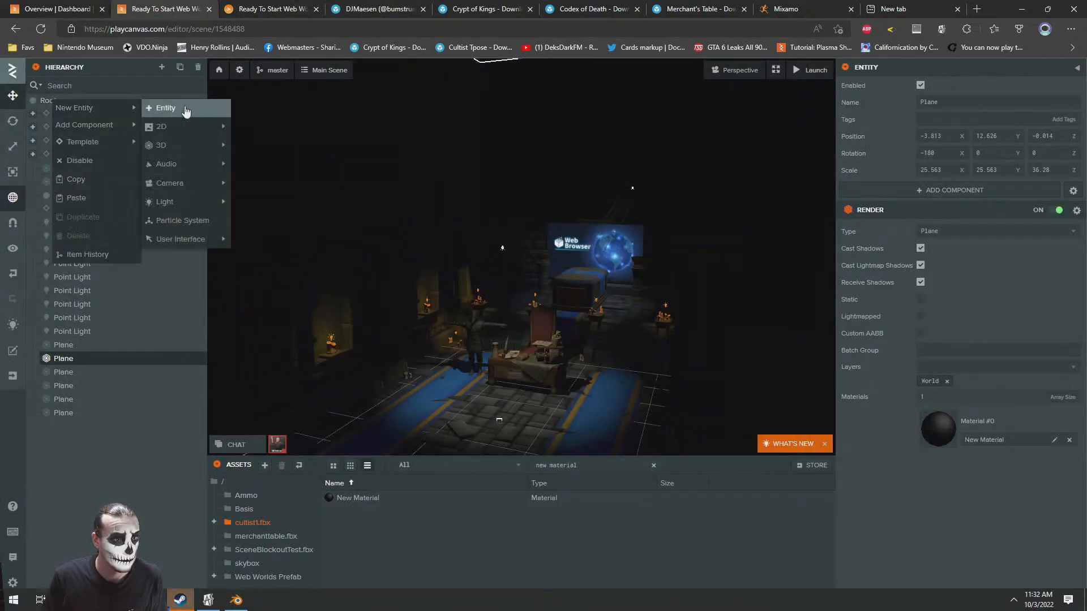
pyautogui.moveTo(164, 145)
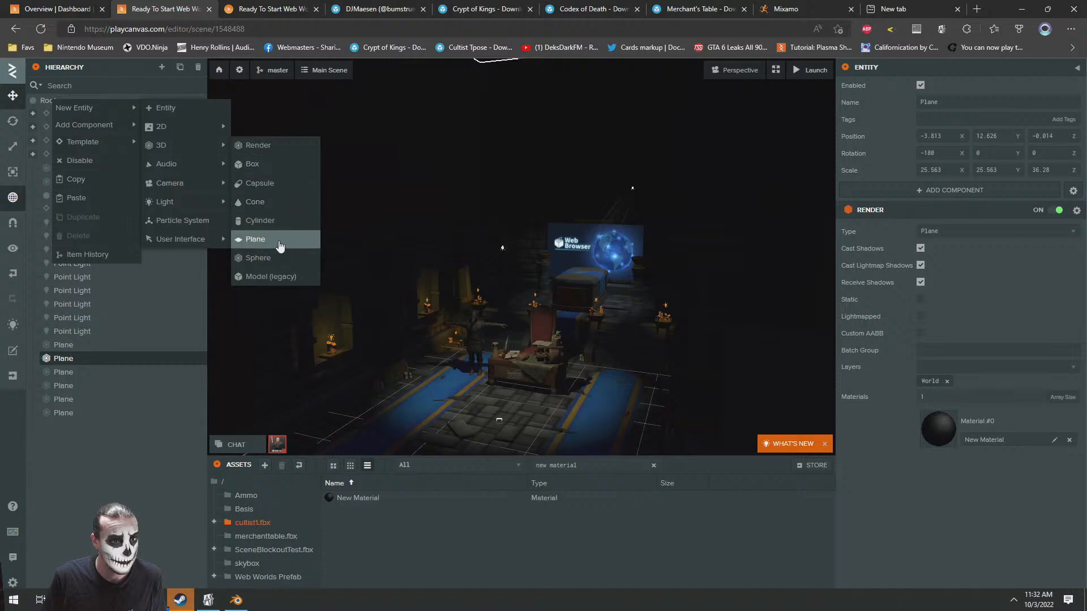
pyautogui.click(261, 163)
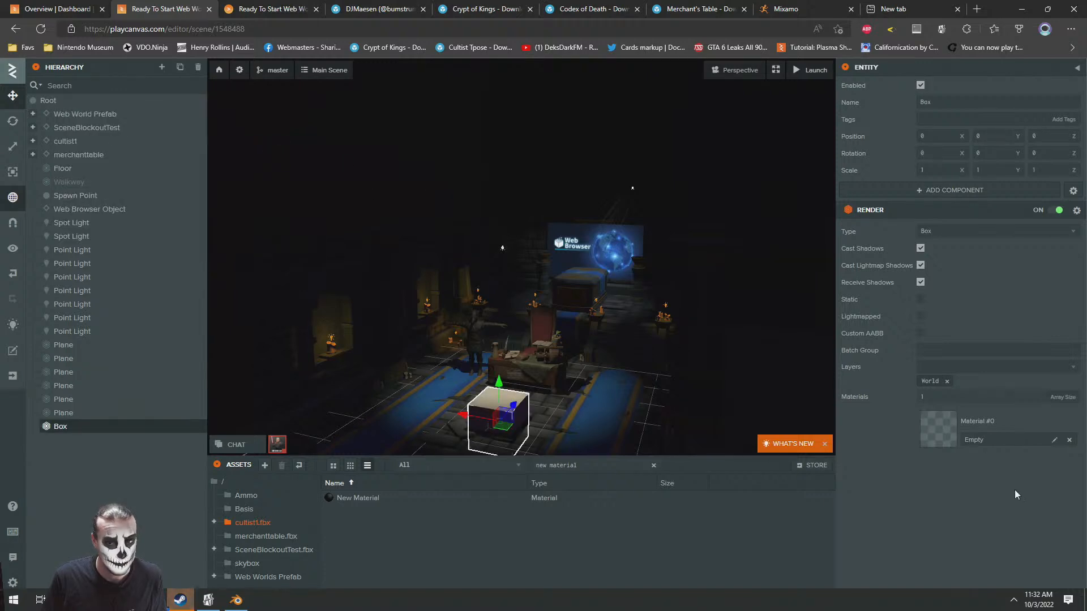
pyautogui.moveTo(439, 504); pyautogui.dragTo(951, 439)
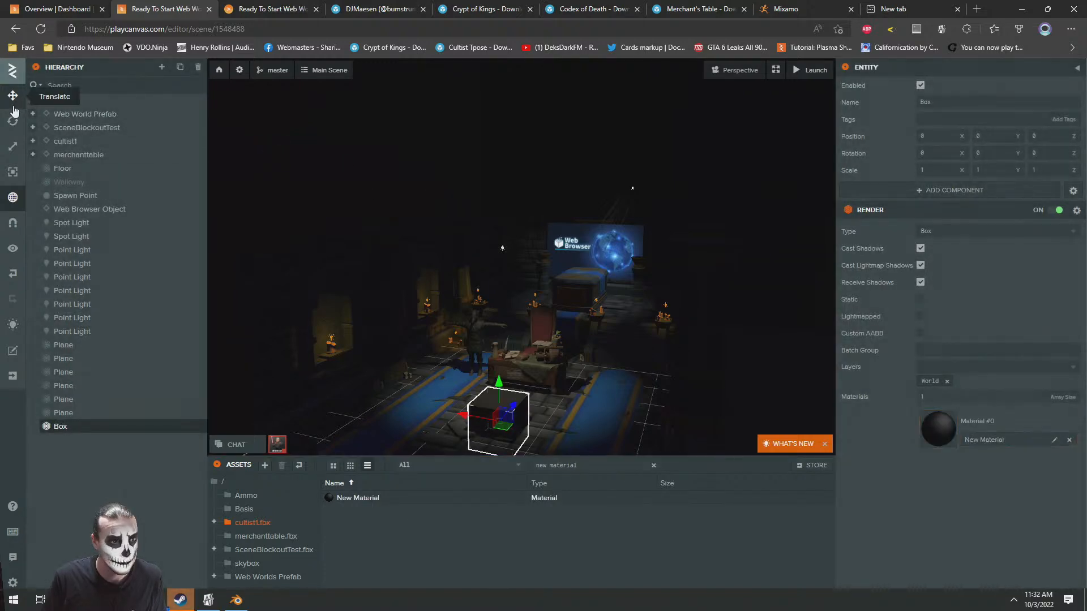
# Move the box up beside the crypt's side wall, to about X 3.924, Y 4.484, Z 1.243
pyautogui.press('a')
pyautogui.moveTo(540, 247); pyautogui.dragTo(569, 240, button='right')
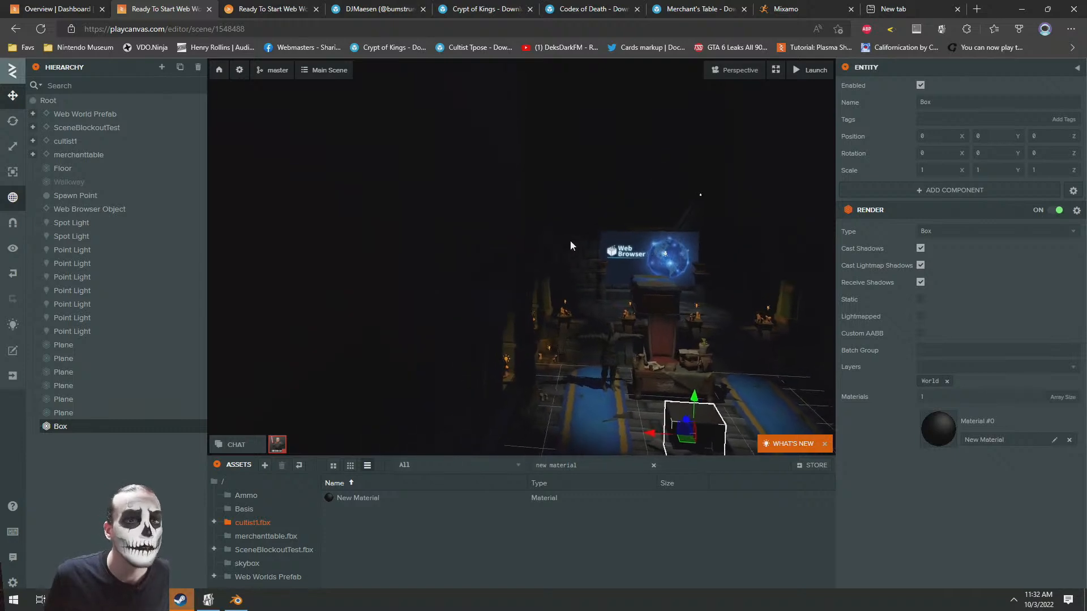
pyautogui.moveTo(674, 432); pyautogui.dragTo(485, 211)
pyautogui.press('w')
pyautogui.moveTo(603, 254); pyautogui.dragTo(541, 228, button='right')
pyautogui.press('d')
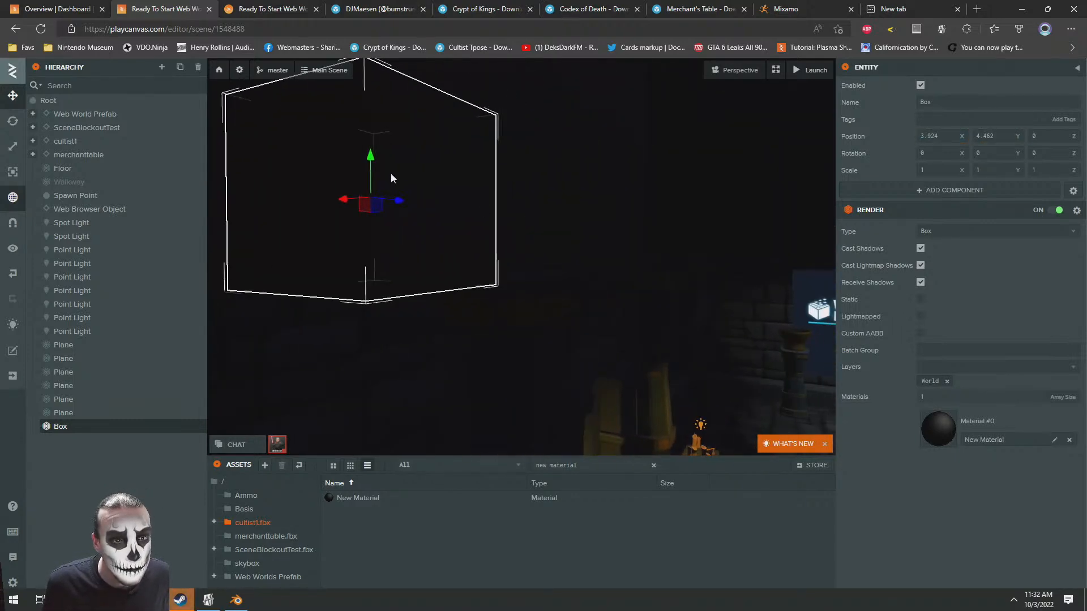
pyautogui.moveTo(668, 269); pyautogui.dragTo(572, 267, button='right')
pyautogui.press('d')
pyautogui.moveTo(652, 203); pyautogui.dragTo(526, 212, button='right')
pyautogui.press('q')
pyautogui.moveTo(443, 242); pyautogui.dragTo(606, 206)
pyautogui.scroll(-3, 577, 254)
pyautogui.moveTo(576, 255); pyautogui.dragTo(356, 270, button='right')
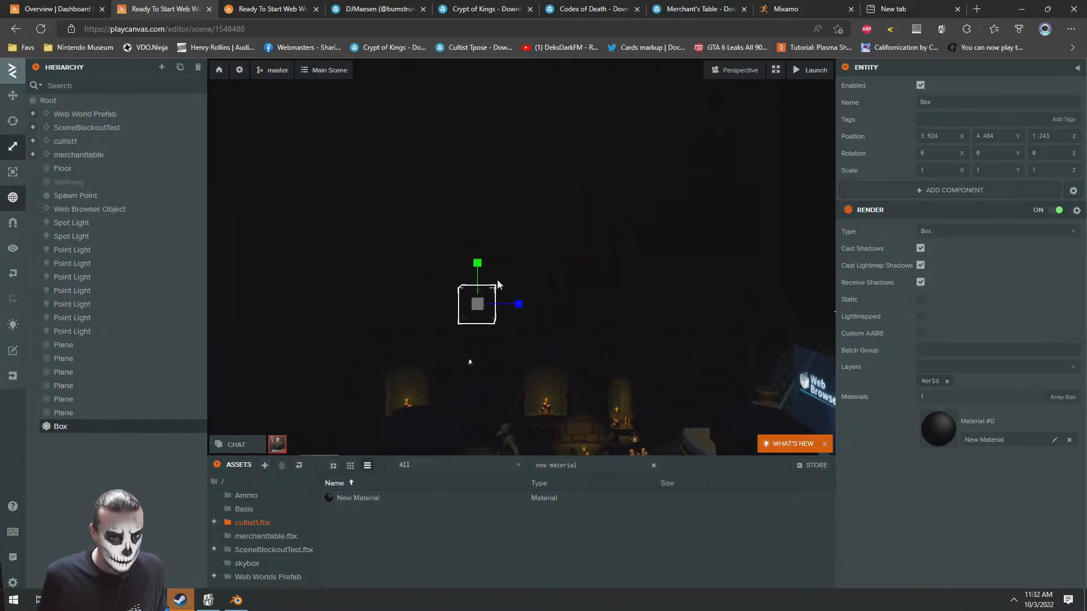
# Scale the box to about 2.02, 1, 15.8, shift it to about Z 1.732 and check the launched world
pyautogui.moveTo(428, 257); pyautogui.dragTo(519, 310, button='right')
pyautogui.moveTo(525, 298); pyautogui.dragTo(511, 303)
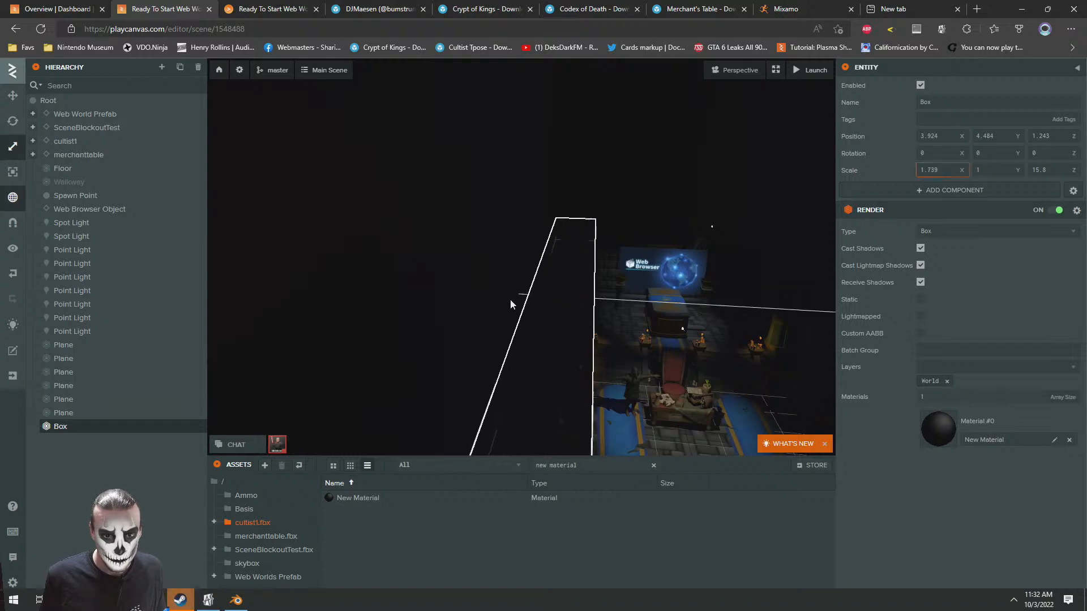
pyautogui.moveTo(570, 242); pyautogui.dragTo(434, 279, button='right')
pyautogui.moveTo(468, 265); pyautogui.dragTo(474, 264)
pyautogui.moveTo(476, 264); pyautogui.dragTo(739, 305, button='right')
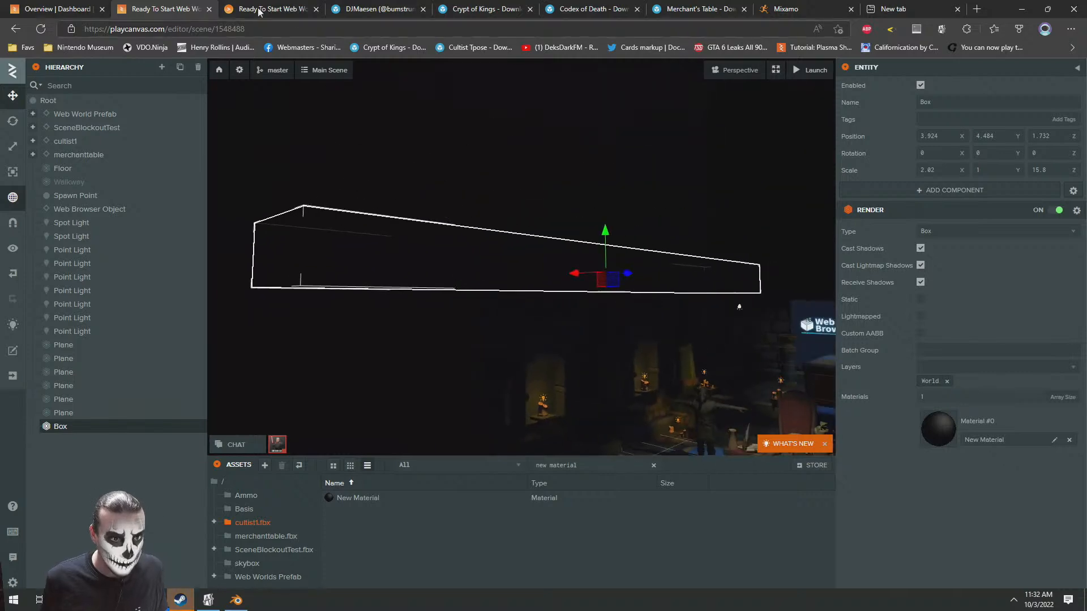
pyautogui.click(284, 11)
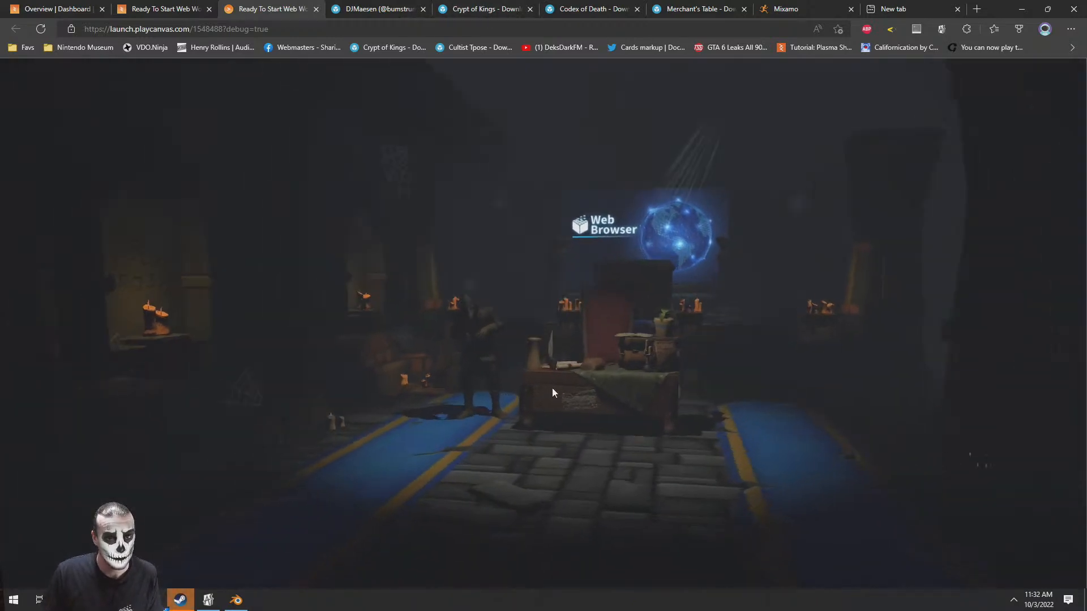
# Duplicate the long box and move the copy across to the opposite side wall at about X -3.729
pyautogui.click(153, 8)
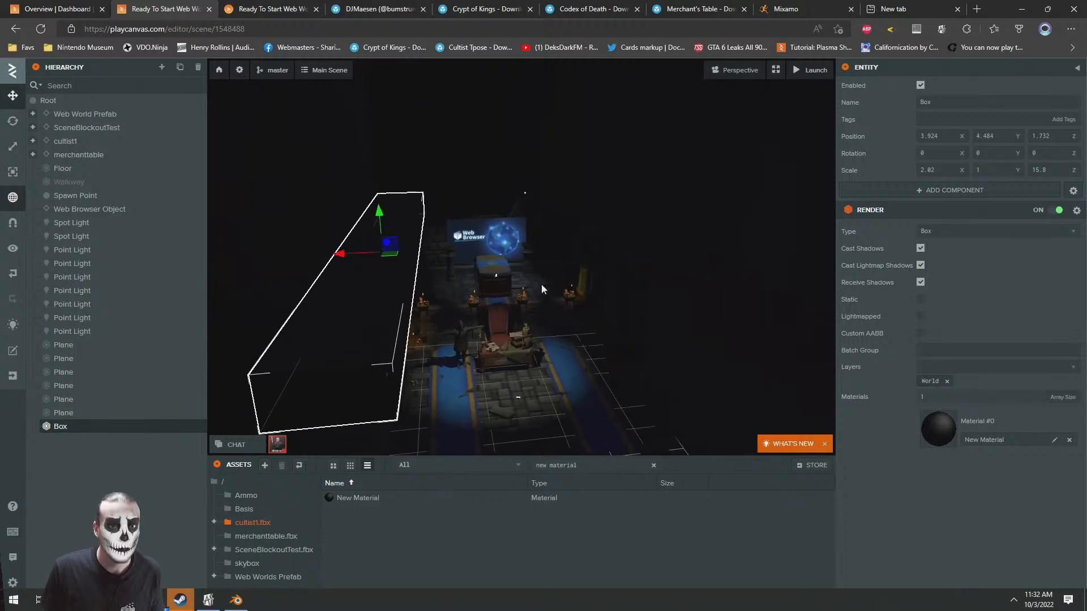
pyautogui.hotkey('ctrl', 'd')
pyautogui.moveTo(356, 256); pyautogui.dragTo(493, 252)
pyautogui.moveTo(391, 244); pyautogui.dragTo(508, 296)
pyautogui.moveTo(439, 316); pyautogui.dragTo(538, 250)
pyautogui.scroll(-4, 538, 249)
# Duplicate the box again, rotate the copy 90 degrees about Y, place it at about X 0.067, Z 8.852 and check the launched world
pyautogui.hotkey('ctrl', 'd')
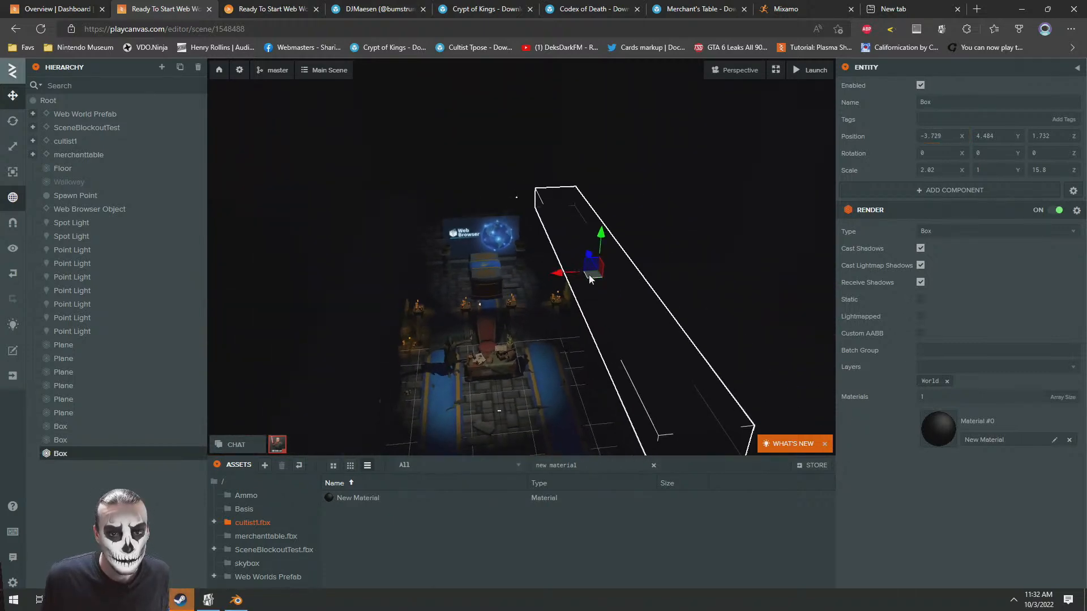
pyautogui.moveTo(594, 274); pyautogui.dragTo(333, 203)
pyautogui.moveTo(466, 275); pyautogui.dragTo(716, 326)
pyautogui.moveTo(622, 299); pyautogui.dragTo(430, 296)
pyautogui.moveTo(430, 297); pyautogui.dragTo(392, 207)
pyautogui.press('a')
pyautogui.press('a')
pyautogui.moveTo(442, 240); pyautogui.dragTo(465, 186)
pyautogui.click(294, 6)
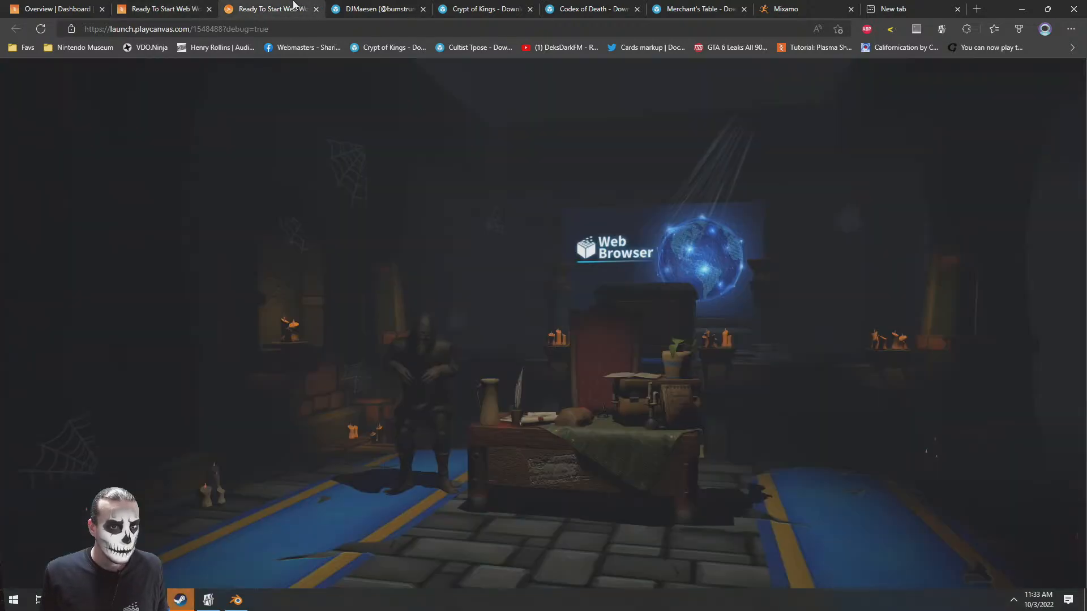
pyautogui.moveTo(666, 336); pyautogui.dragTo(468, 347)
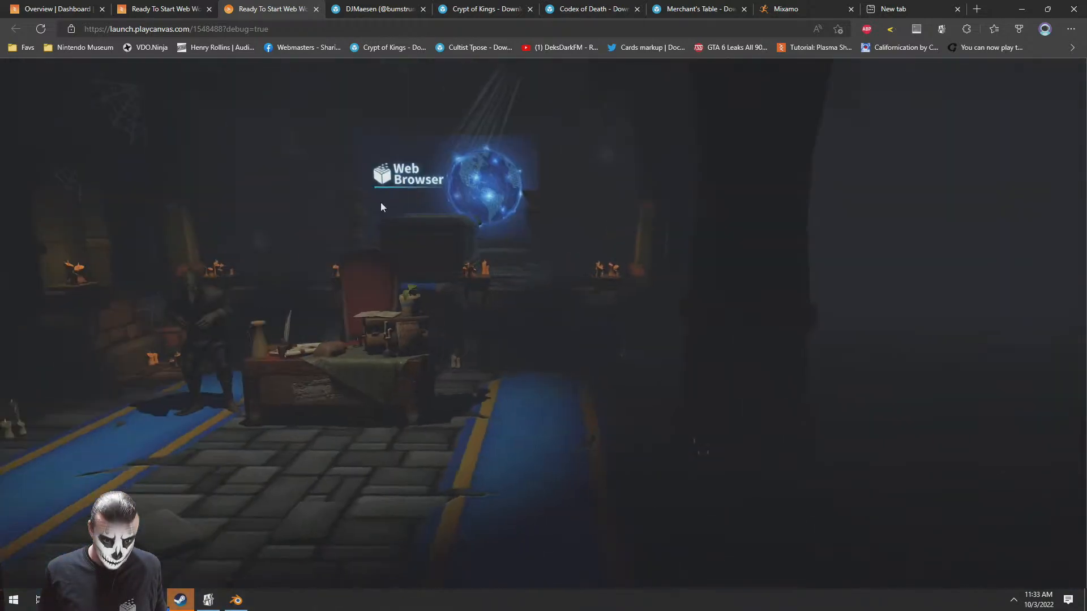
# Enlarge the Floor's box collision by raising its half extents to about 20.427 in X and increasing Z
pyautogui.click(180, 6)
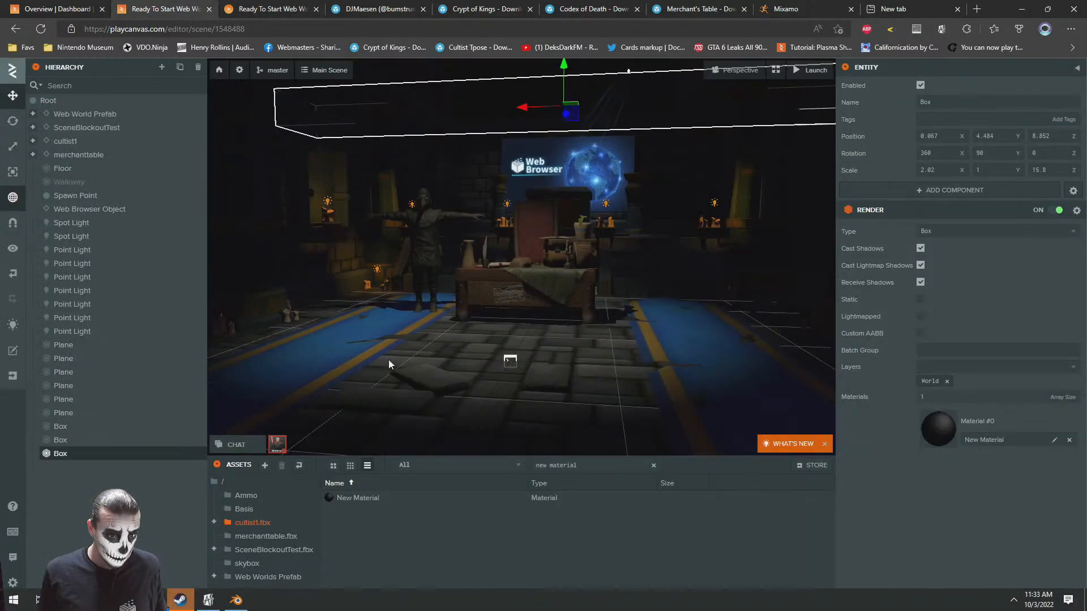
pyautogui.doubleClick(62, 168)
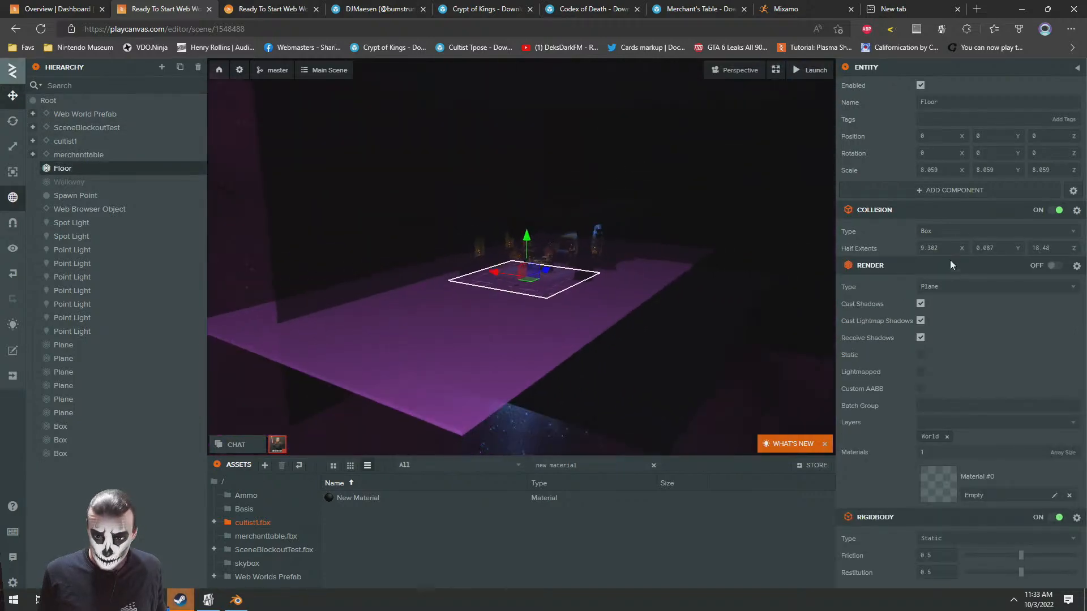
pyautogui.moveTo(962, 248); pyautogui.dragTo(962, 248)
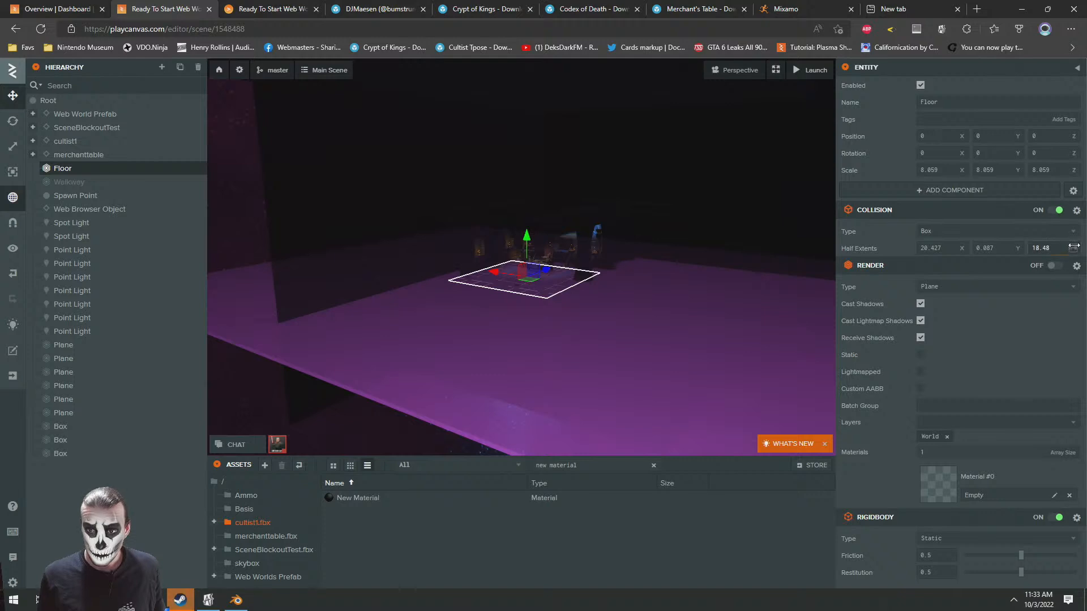
pyautogui.moveTo(1074, 247); pyautogui.dragTo(1073, 246)
pyautogui.click(255, 213)
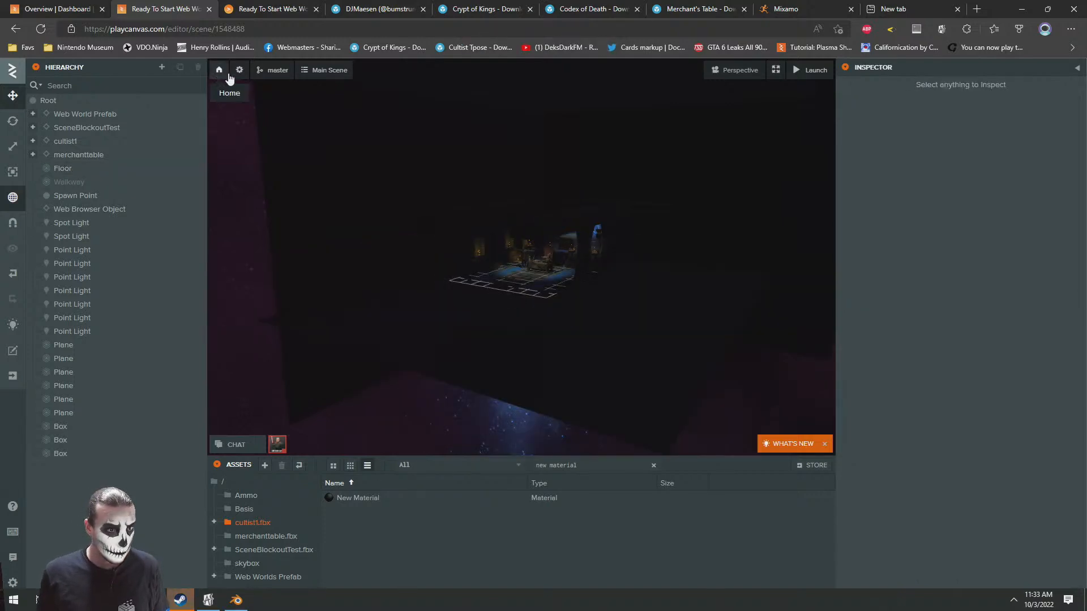
# Clear the skybox from the scene's rendering settings
pyautogui.click(245, 71)
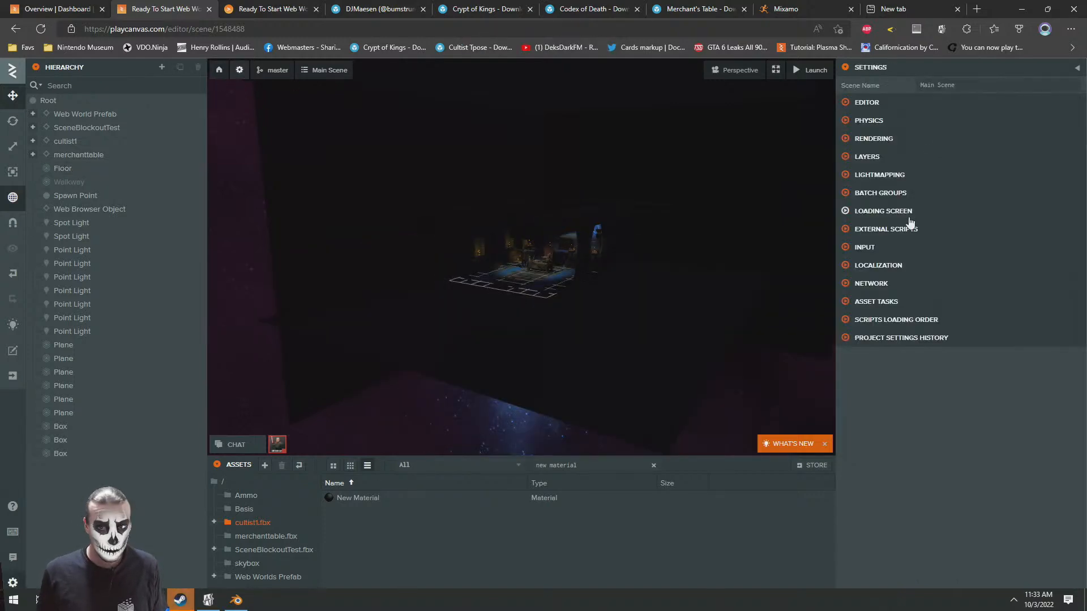
pyautogui.click(868, 138)
pyautogui.click(1067, 196)
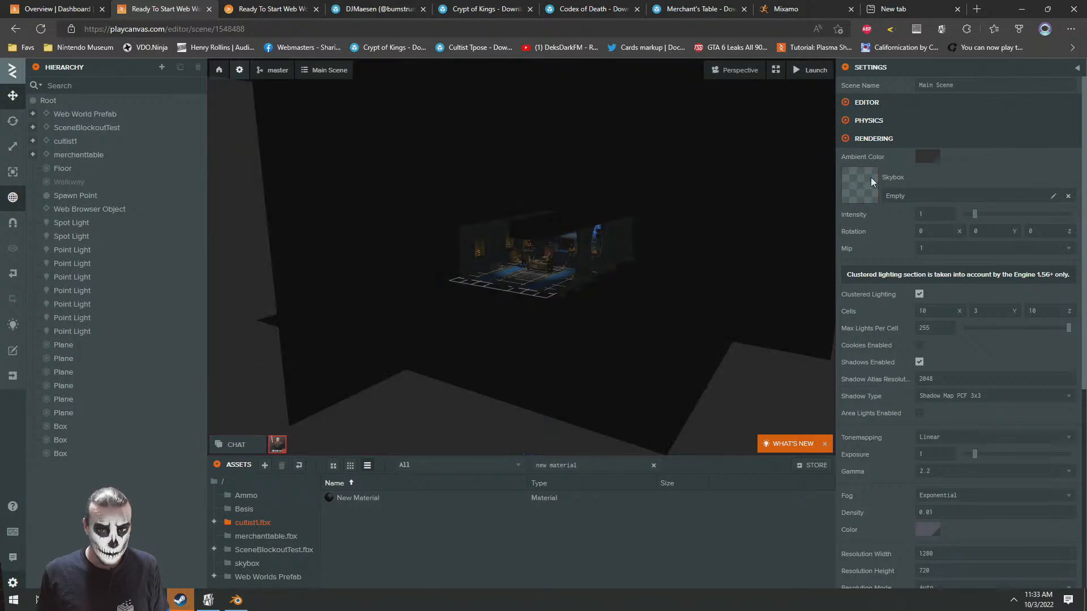
# Delete the six corona textures and New Cubemap from the skybox folder, and view the launched world again
pyautogui.click(654, 466)
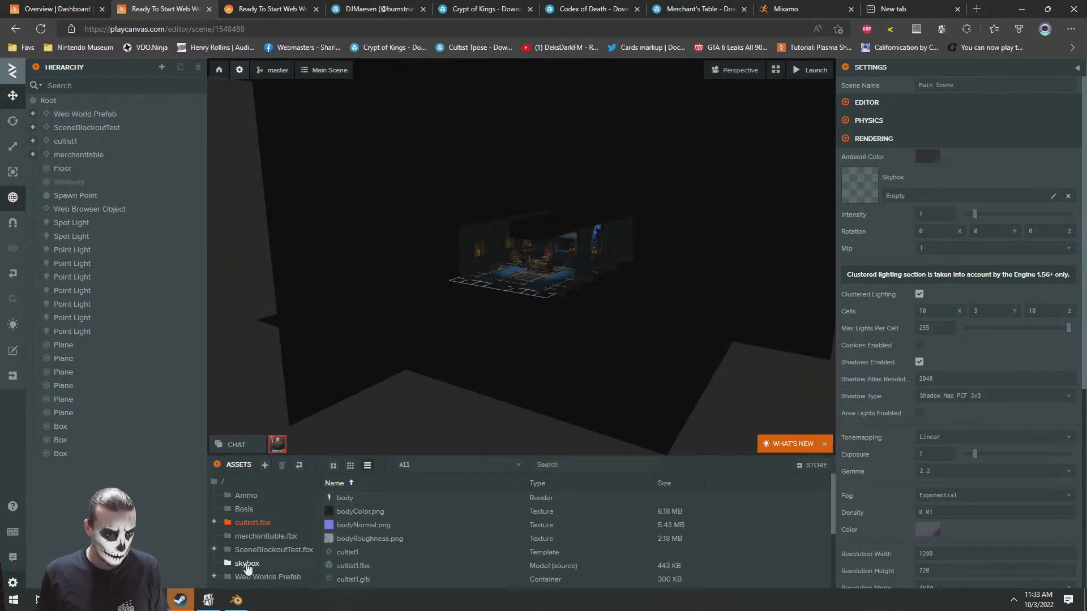
pyautogui.click(247, 565)
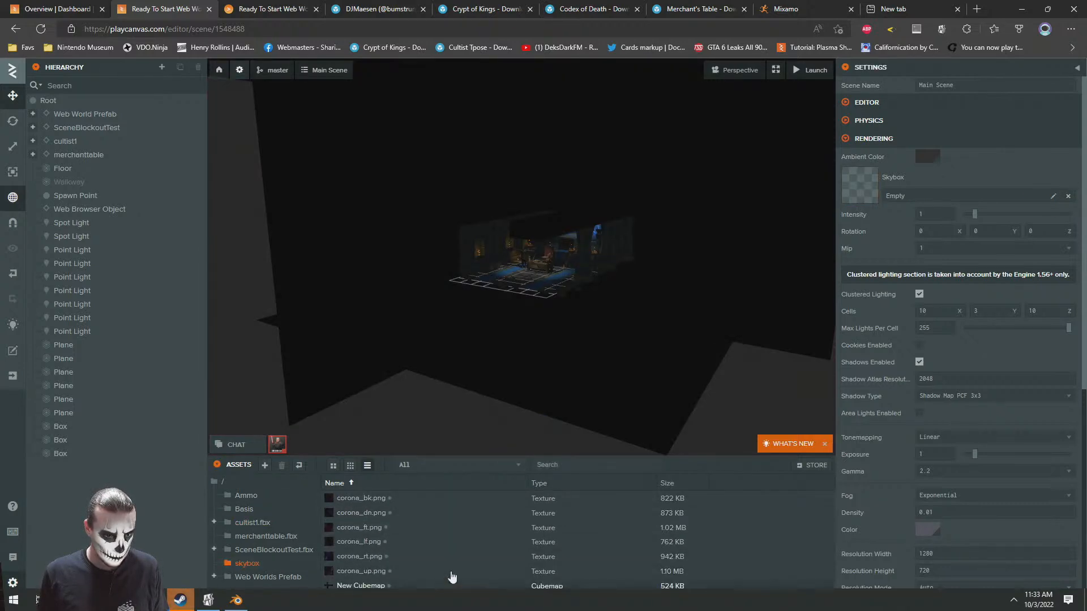
pyautogui.click(349, 498)
pyautogui.keyDown('shift'); pyautogui.click(346, 586); pyautogui.keyUp('shift')
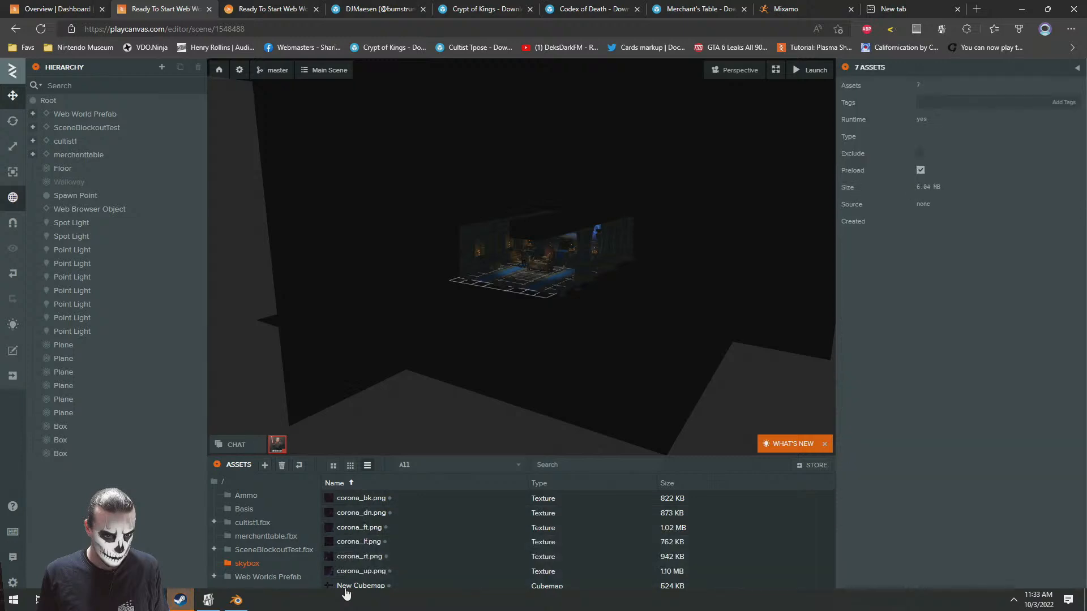
pyautogui.press('Delete')
pyautogui.click(632, 382)
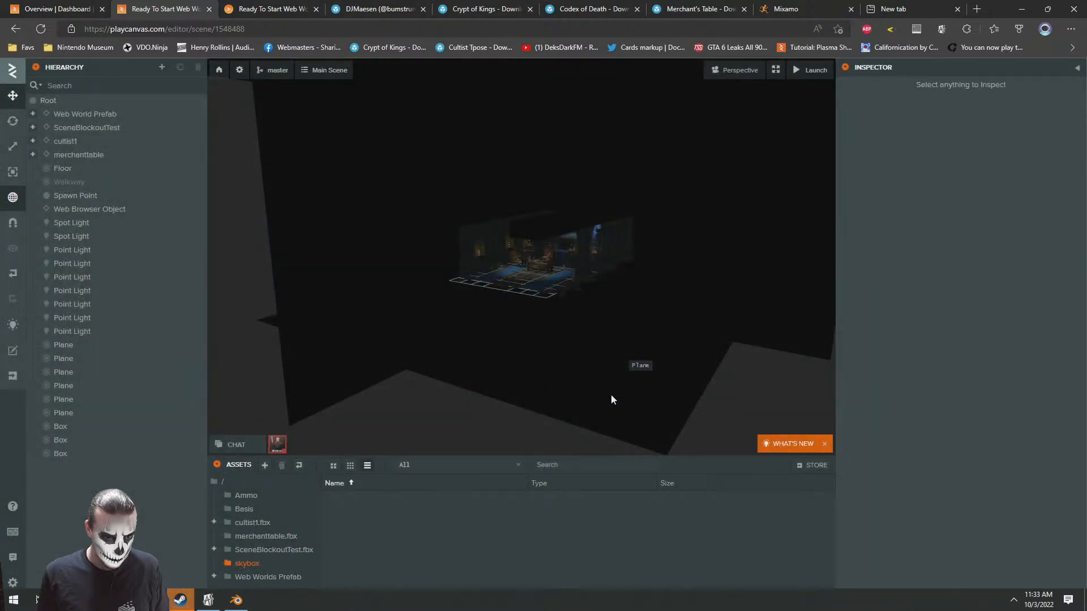
pyautogui.click(223, 4)
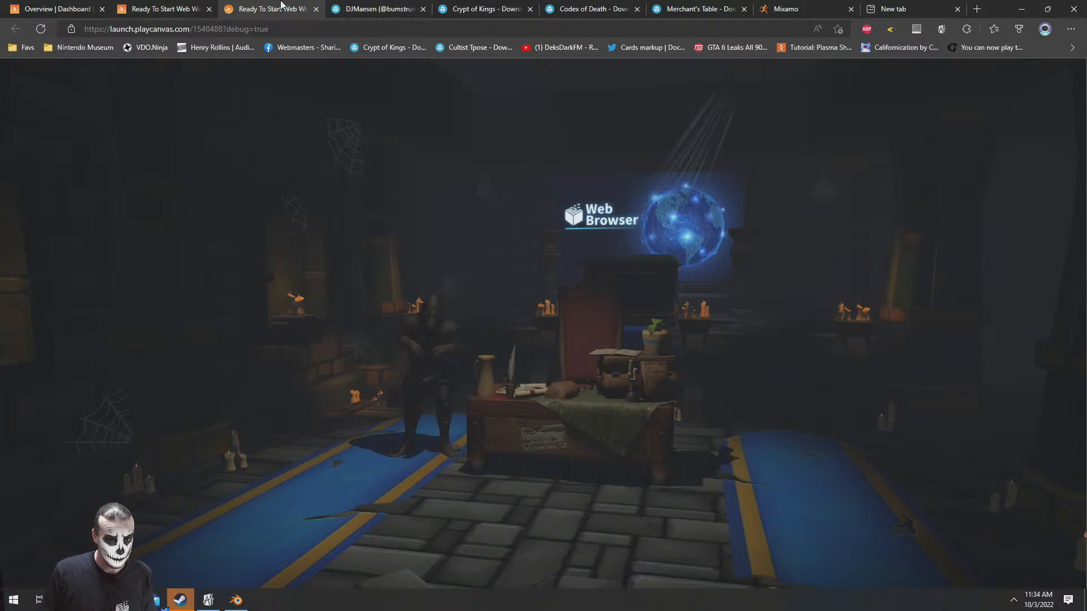
# Search the web for "somnium space logo" in a new browser tab
pyautogui.hotkey('ctrl', 't')
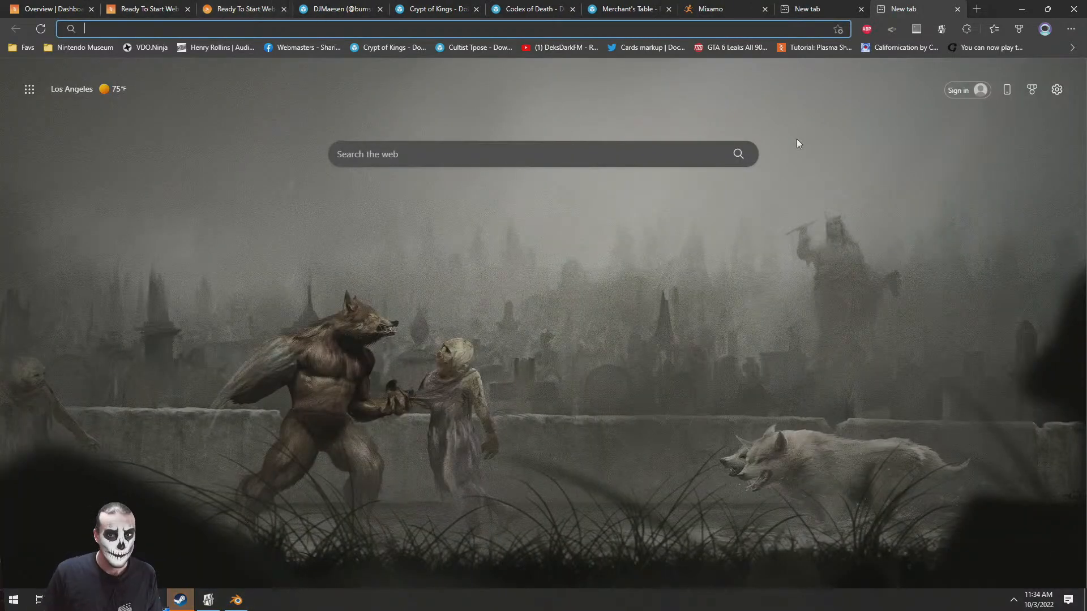
pyautogui.write('somnium space logo')
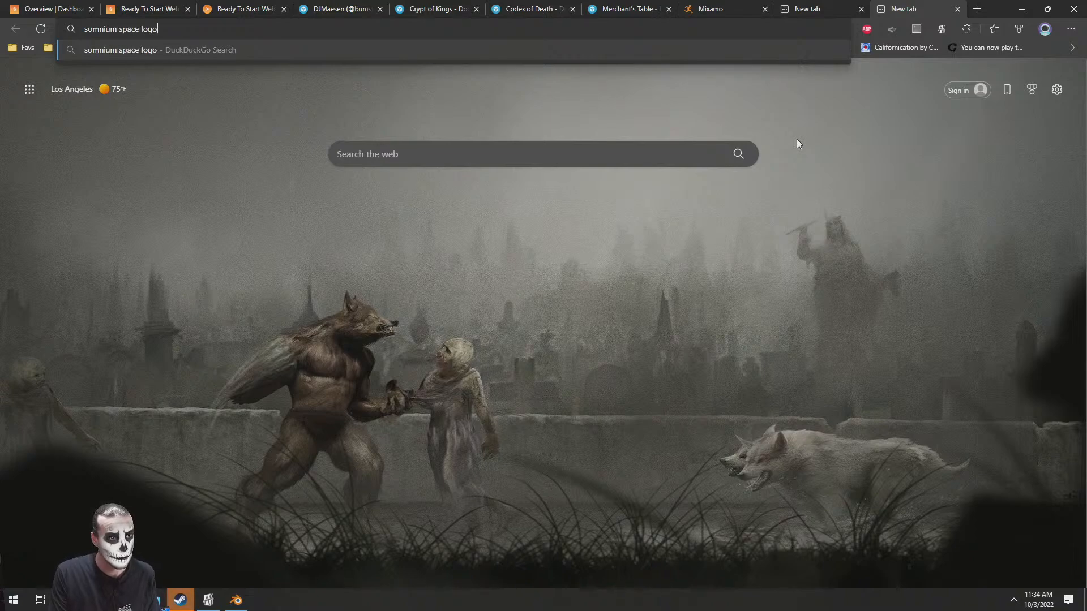
pyautogui.press('Return')
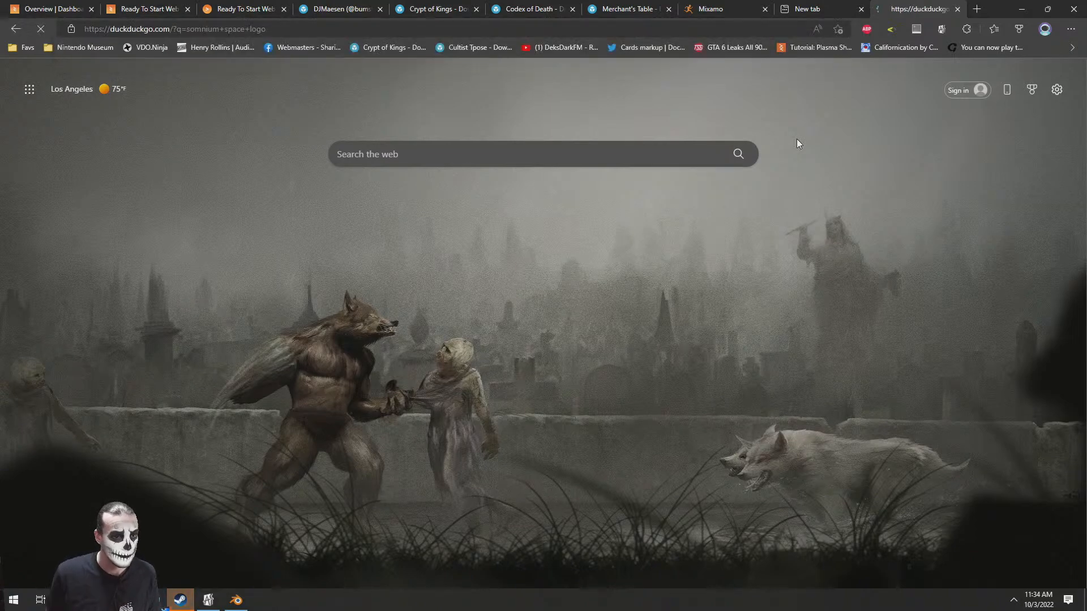
# Launch Corel PhotoImpact X3
pyautogui.click(12, 600)
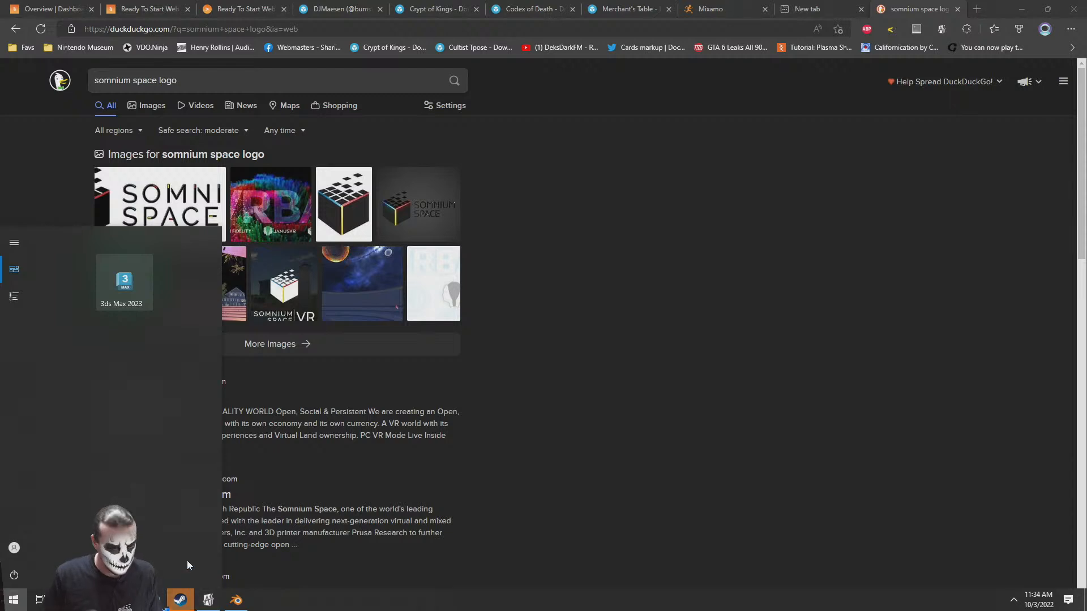
pyautogui.write('photo')
pyautogui.press('Return')
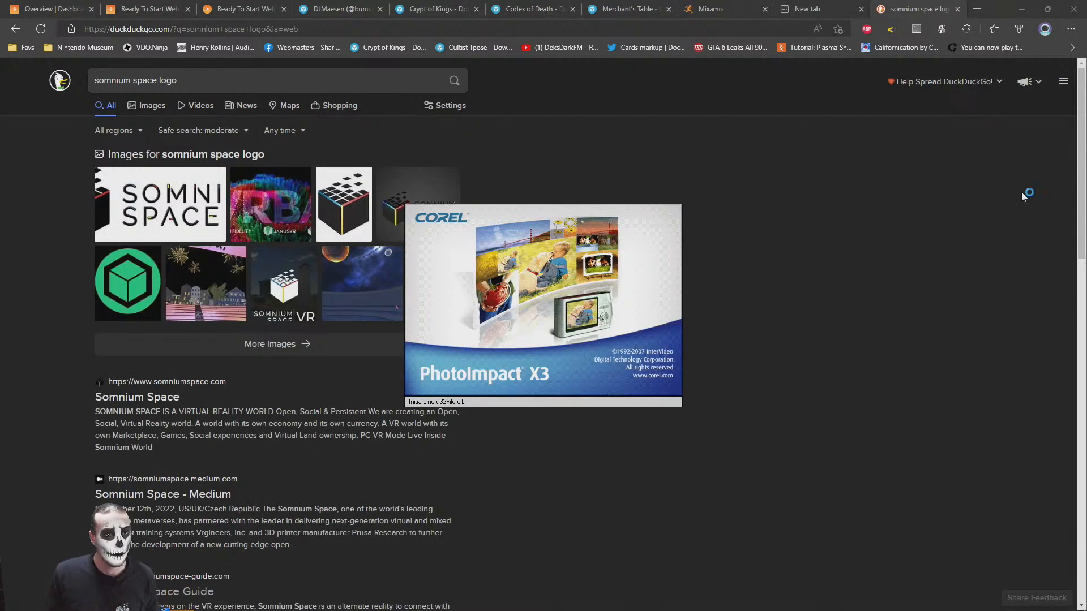
# Open the full-size files of the white Somnium Space logo, the green cubes logo and the dark Somnium Space logo in separate tabs
pyautogui.click(141, 214)
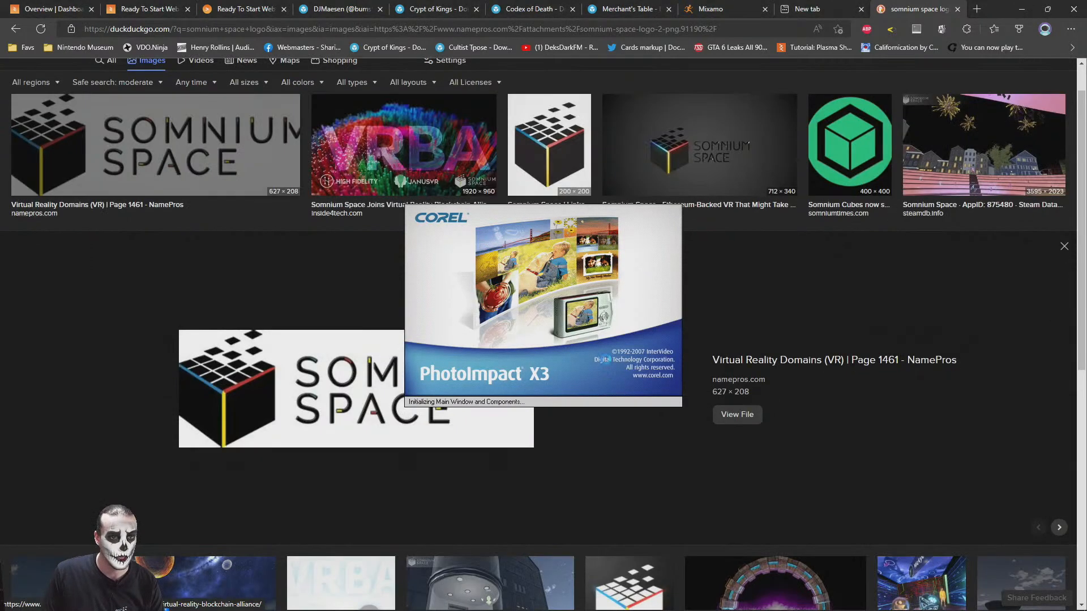
pyautogui.click(740, 415)
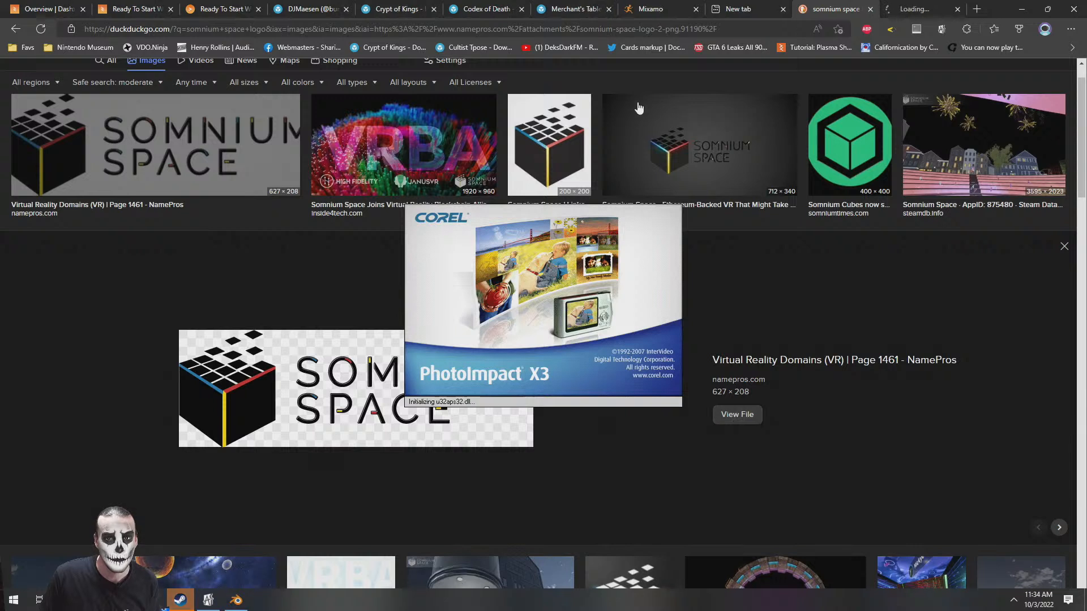
pyautogui.click(844, 124)
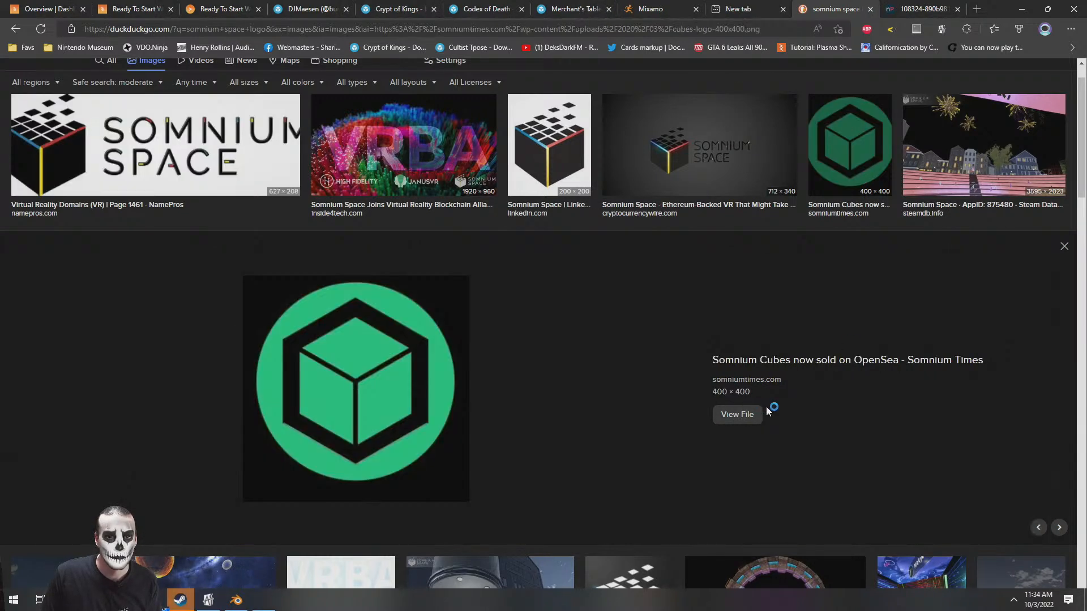
pyautogui.click(736, 415)
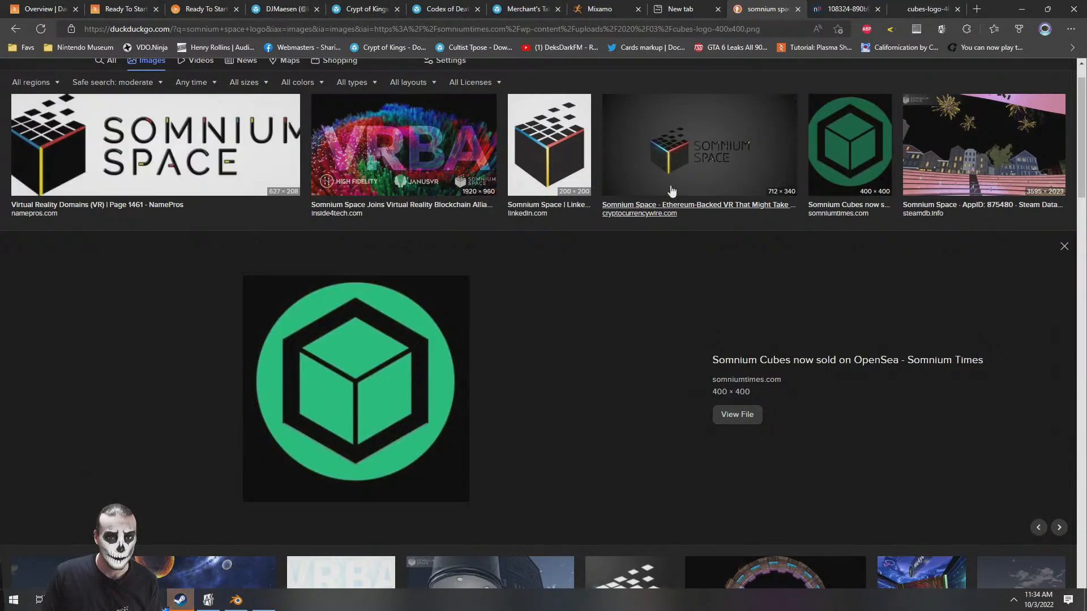
pyautogui.click(709, 145)
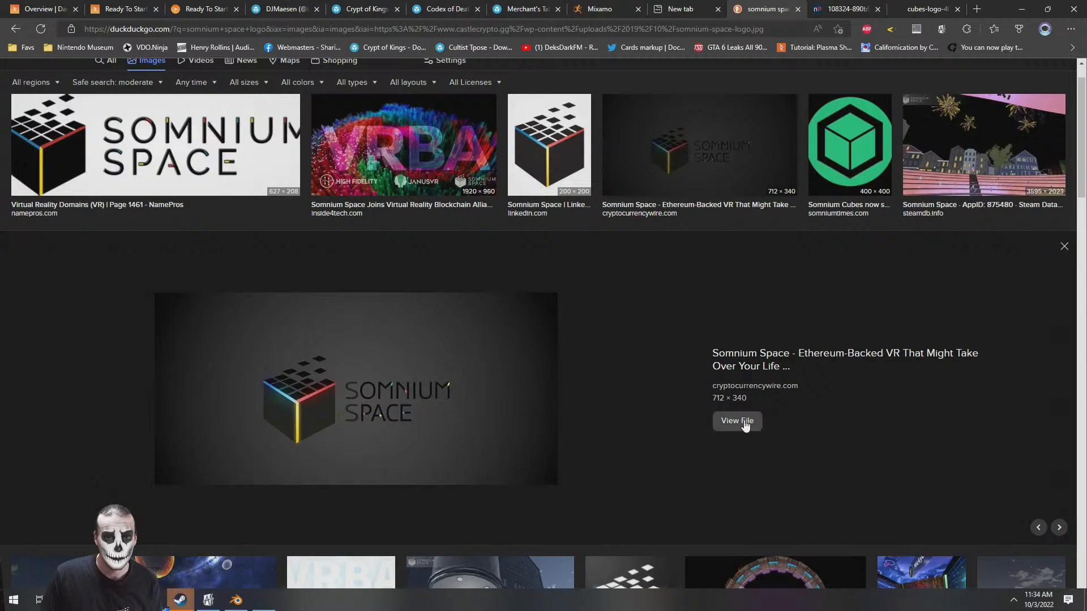
pyautogui.click(745, 425)
# Search images for "somnium space wallpaper" and look through the results
pyautogui.scroll(-9, 446, 405)
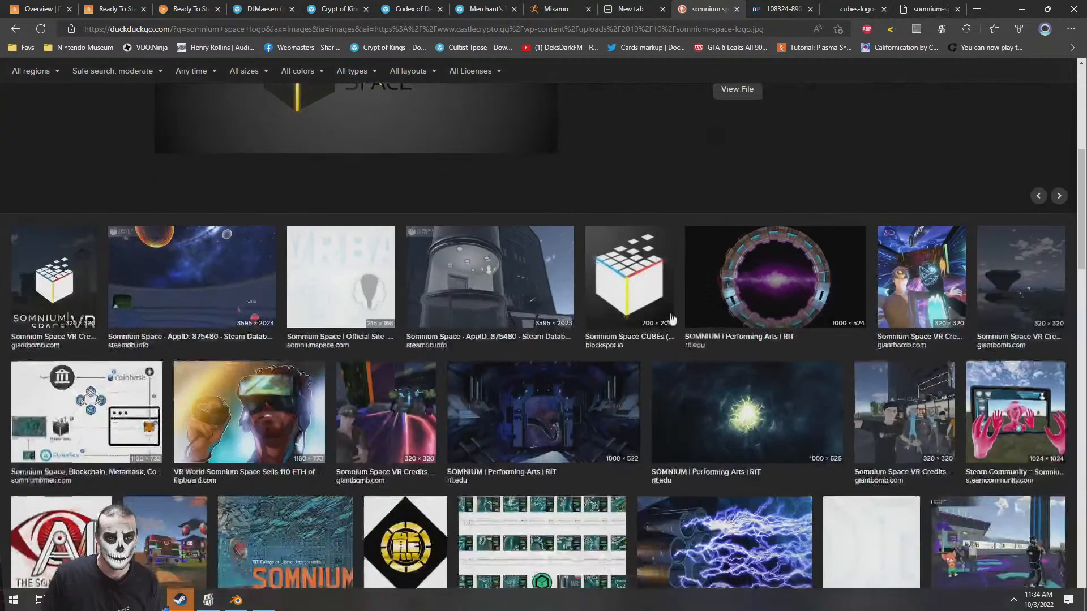
pyautogui.scroll(5, 228, 106)
pyautogui.scroll(8, 228, 106)
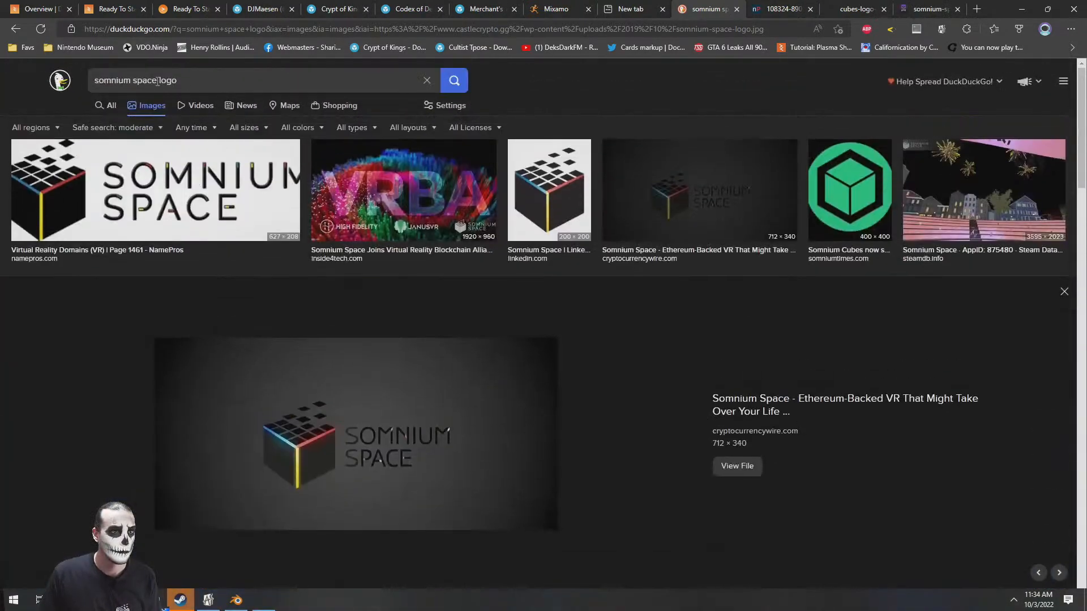
pyautogui.moveTo(166, 80); pyautogui.dragTo(328, 71)
pyautogui.press('BackSpace')
pyautogui.press('BackSpace')
pyautogui.press('BackSpace')
pyautogui.write('wallpaper')
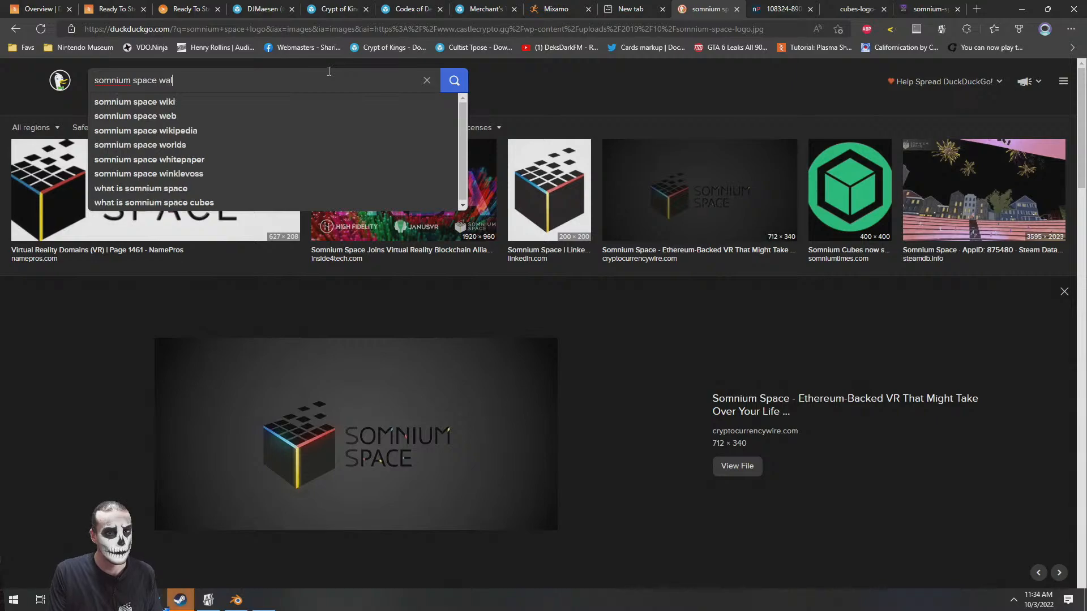
pyautogui.press('Return')
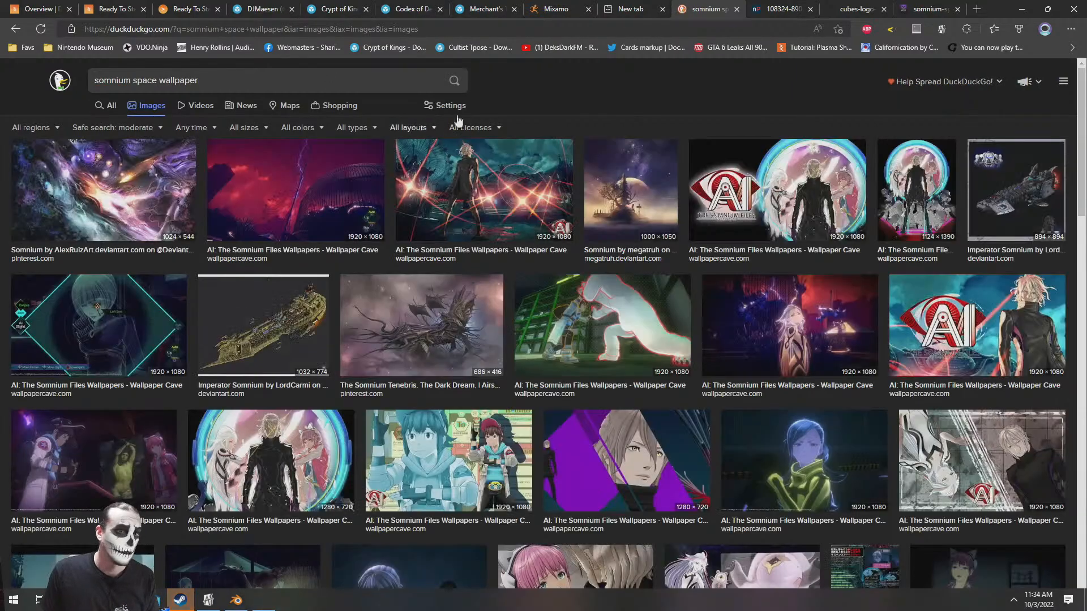
pyautogui.scroll(-8, 29, 91)
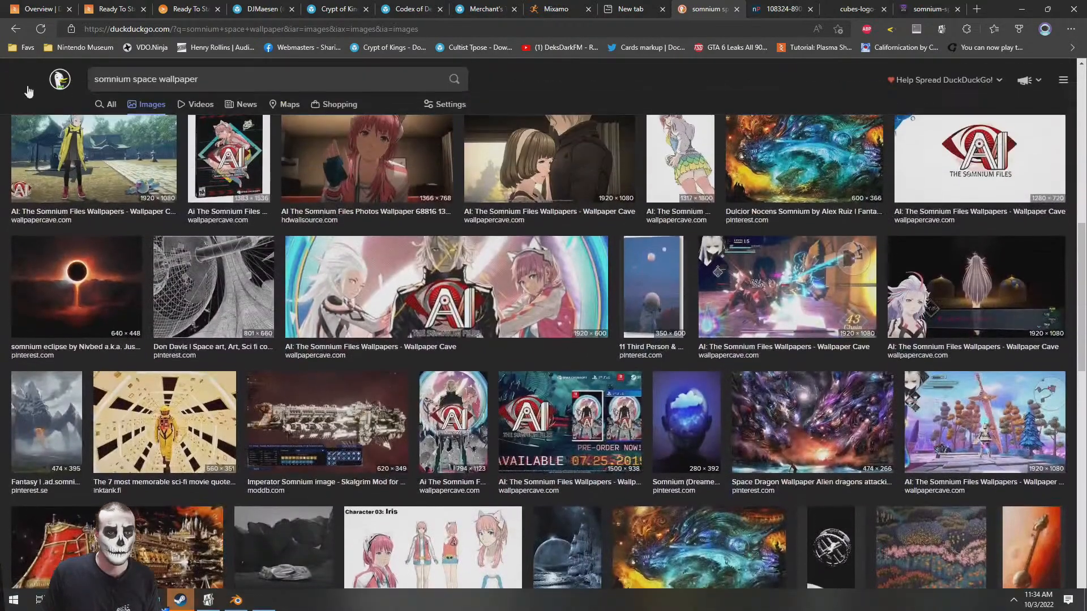
# Return to the "somnium space logo" image results and browse them for another usable logo
pyautogui.click(16, 29)
pyautogui.scroll(-10, 722, 336)
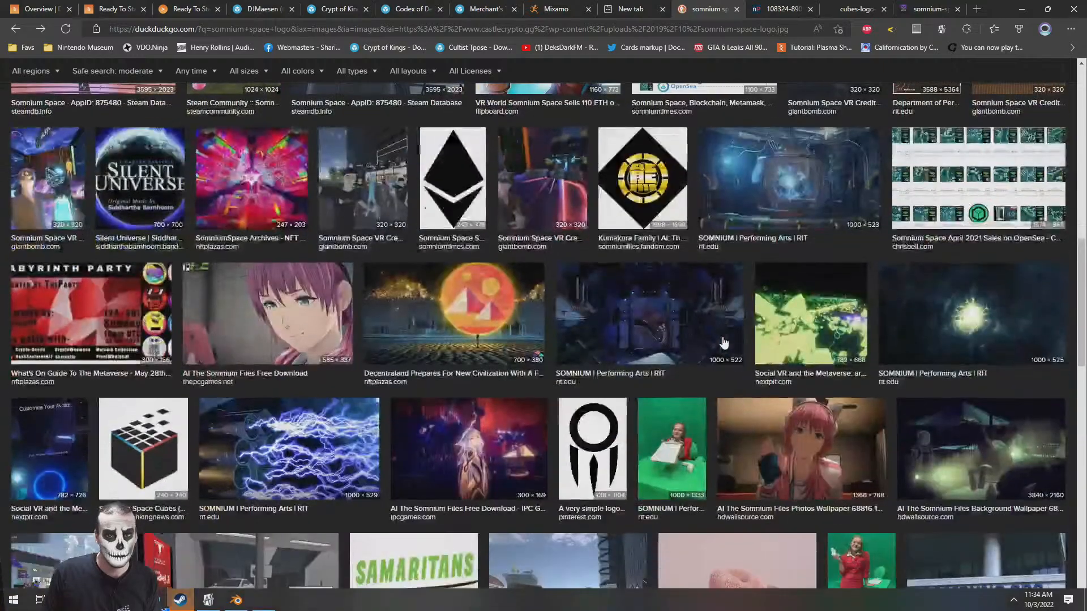
pyautogui.scroll(-3, 724, 343)
pyautogui.scroll(15, 722, 339)
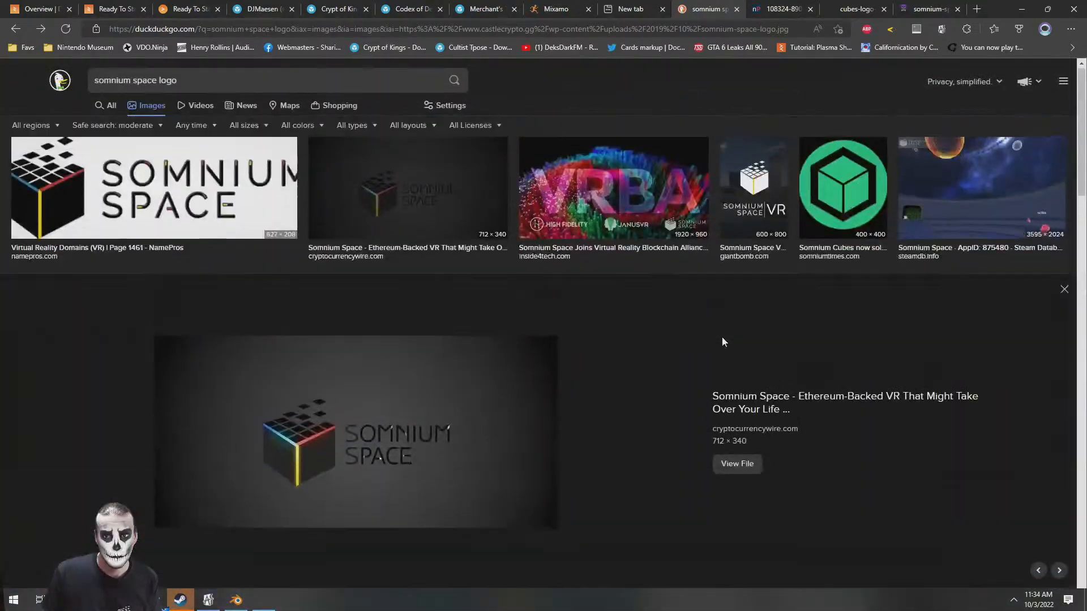
pyautogui.scroll(-2, 722, 337)
pyautogui.scroll(3, 655, 272)
# Compare the three opened logo images, finishing on the white Somnium Space logo
pyautogui.click(781, 6)
pyautogui.click(838, 5)
pyautogui.click(906, 4)
pyautogui.click(789, 4)
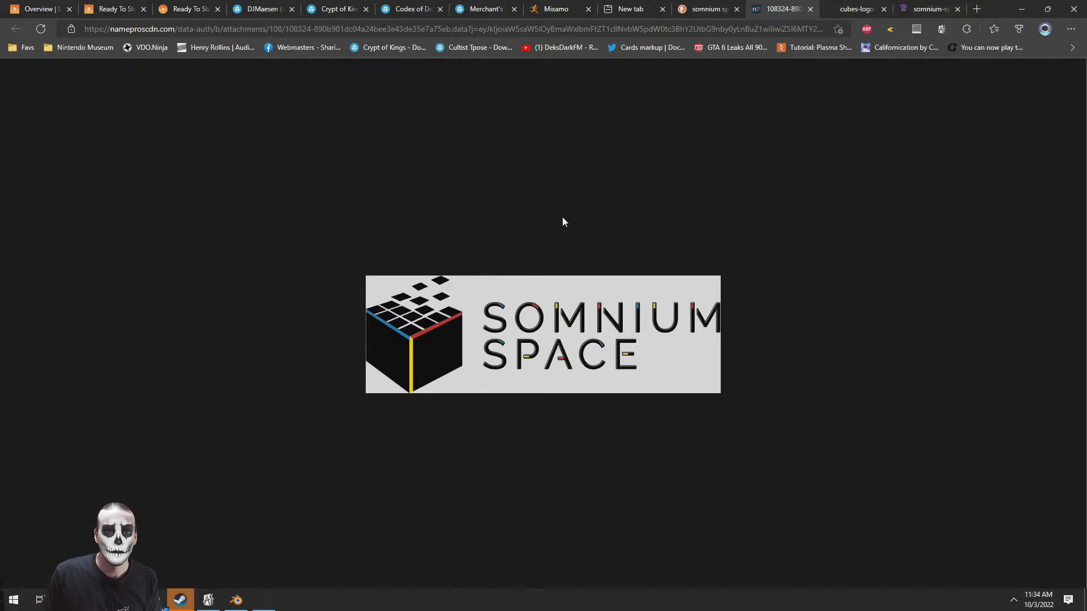
pyautogui.click(846, 6)
pyautogui.click(897, 10)
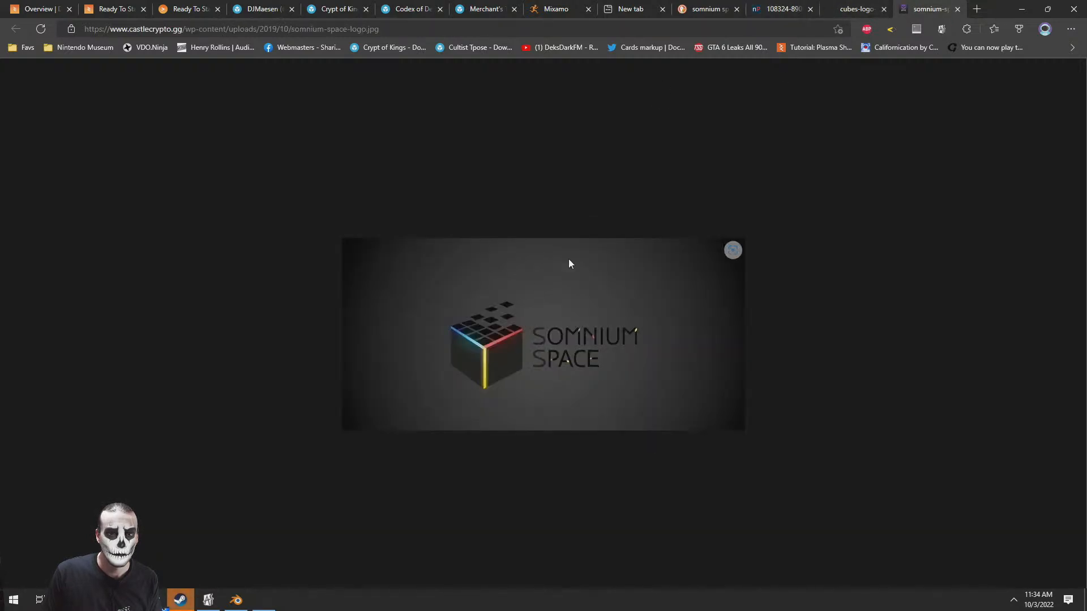
pyautogui.click(846, 7)
pyautogui.click(766, 5)
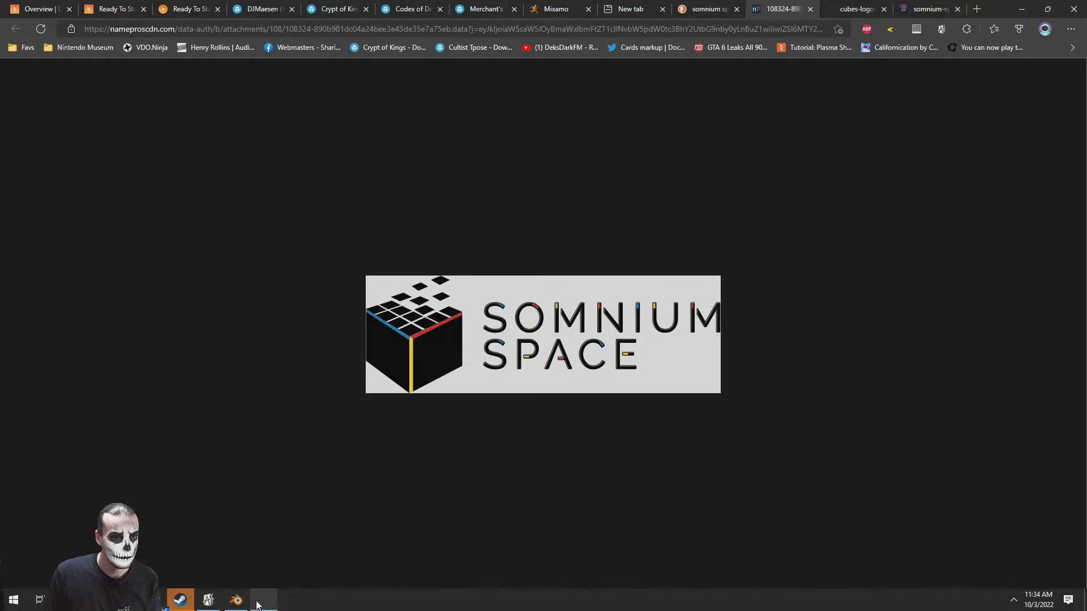
# Check whether PhotoImpact has loaded, and search the web for "futuristic wallpaper iamge" in a new browser tab
pyautogui.moveTo(258, 605)
pyautogui.click(258, 562)
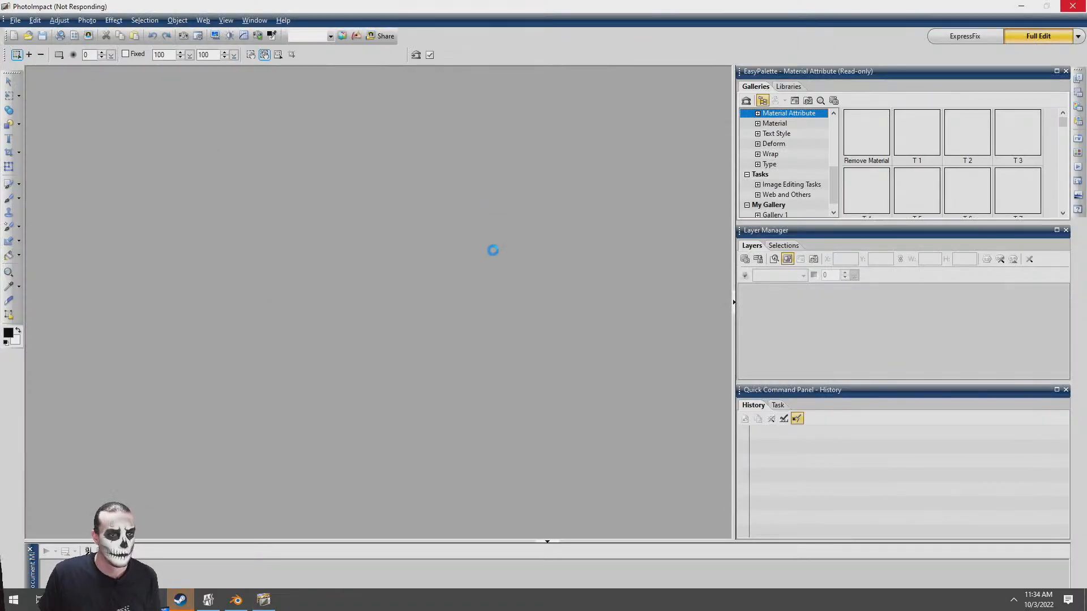
pyautogui.hotkey('alt', 'Tab')
pyautogui.hotkey('ctrl', 't')
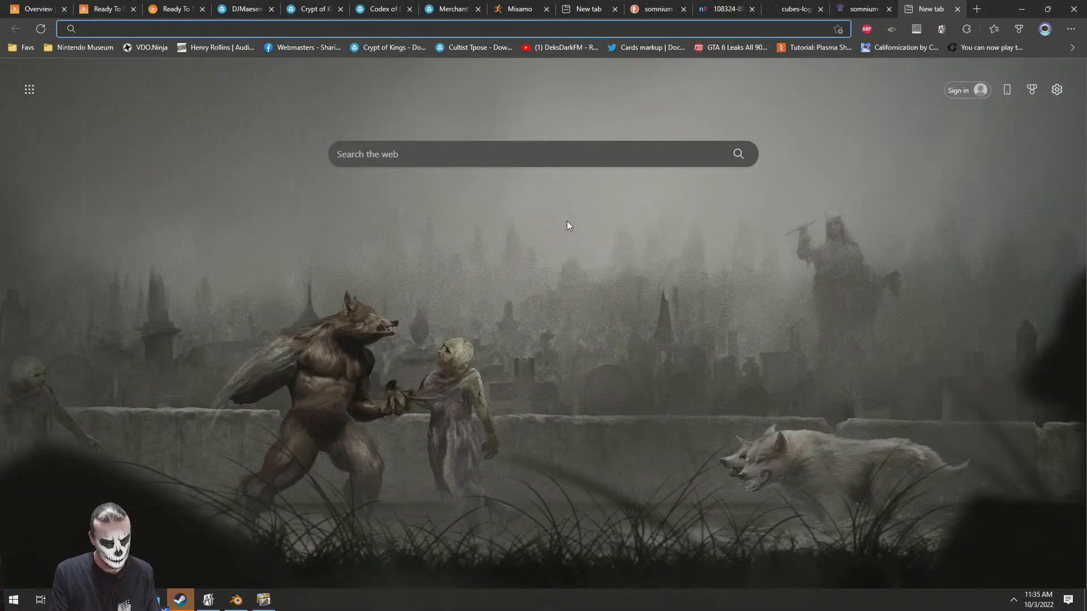
pyautogui.write('futuristic wallpaper iamge')
pyautogui.press('Return')
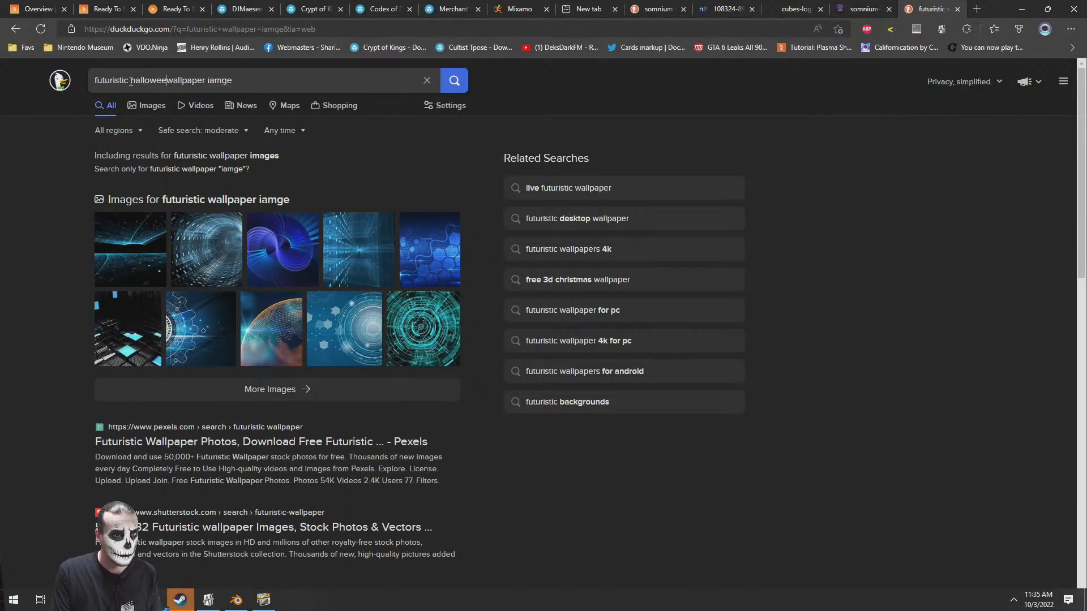
# Search images for "futuristic halloween wallpaper iamge" and preview the 3840 × 2160 pumpkin lamp wallpaper
pyautogui.write('n')
pyautogui.press('Return')
pyautogui.click(148, 106)
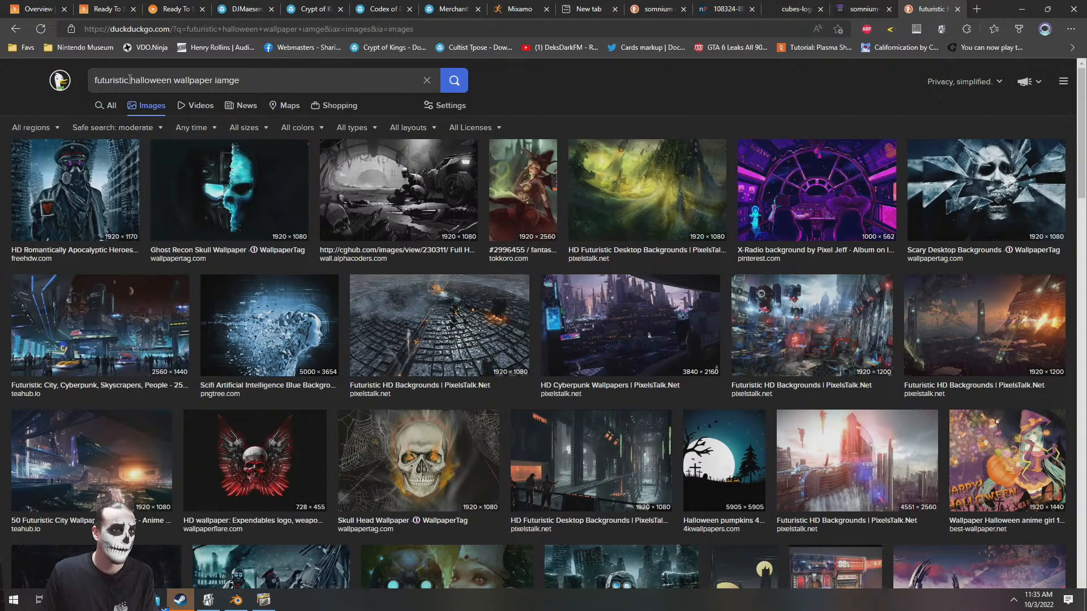
pyautogui.scroll(-7, 429, 336)
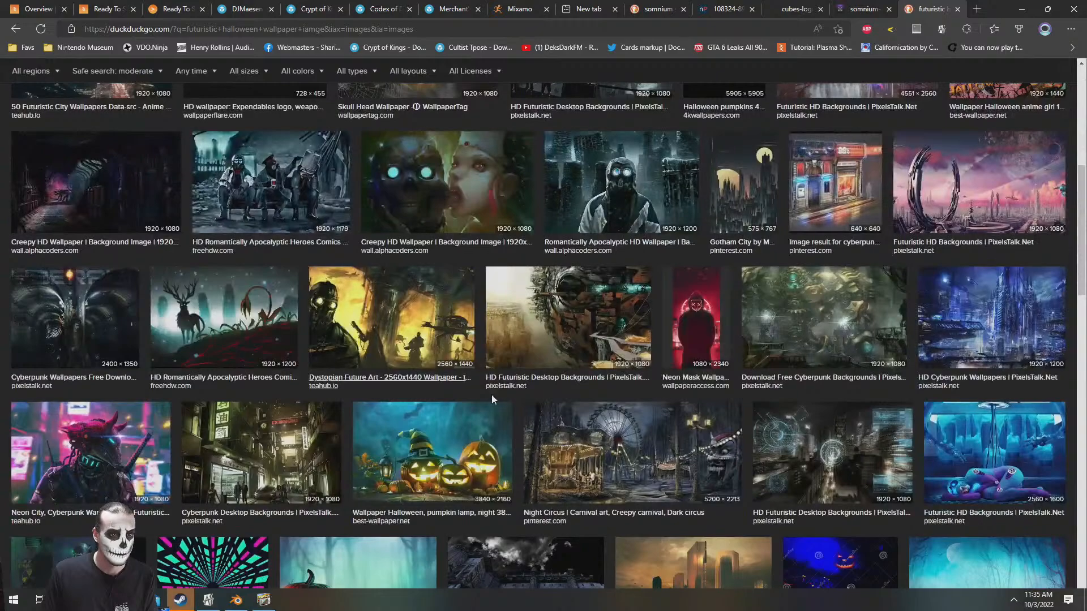
pyautogui.click(447, 453)
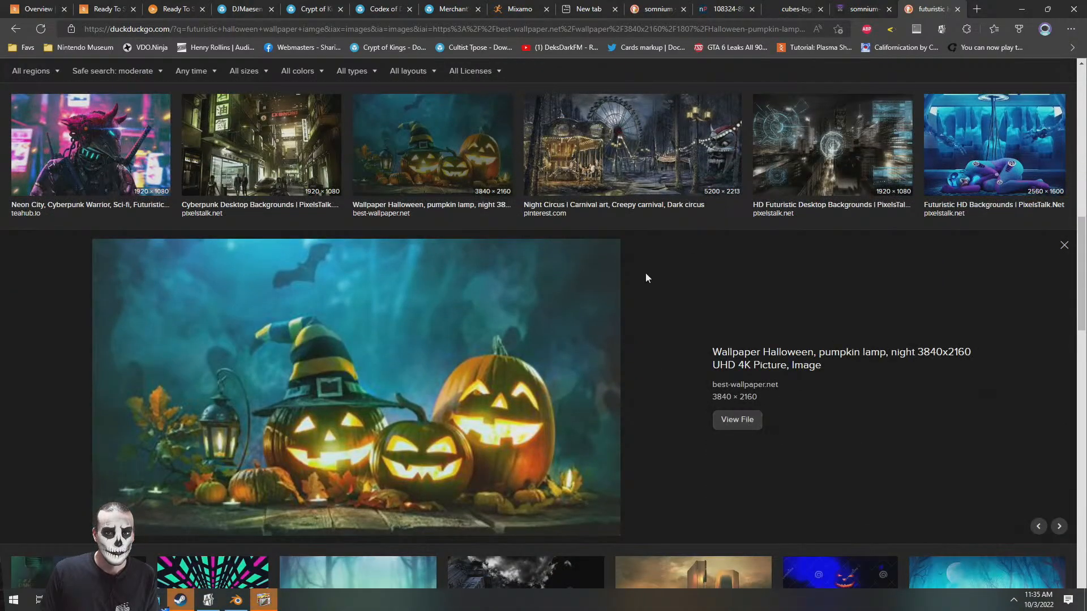
# Search images for "halloween wallpaper iamge" and open the full-size 6048 × 3247 pumpkin and lantern wallpaper in its own tab
pyautogui.scroll(10, 542, 222)
pyautogui.doubleClick(112, 80)
pyautogui.press('BackSpace')
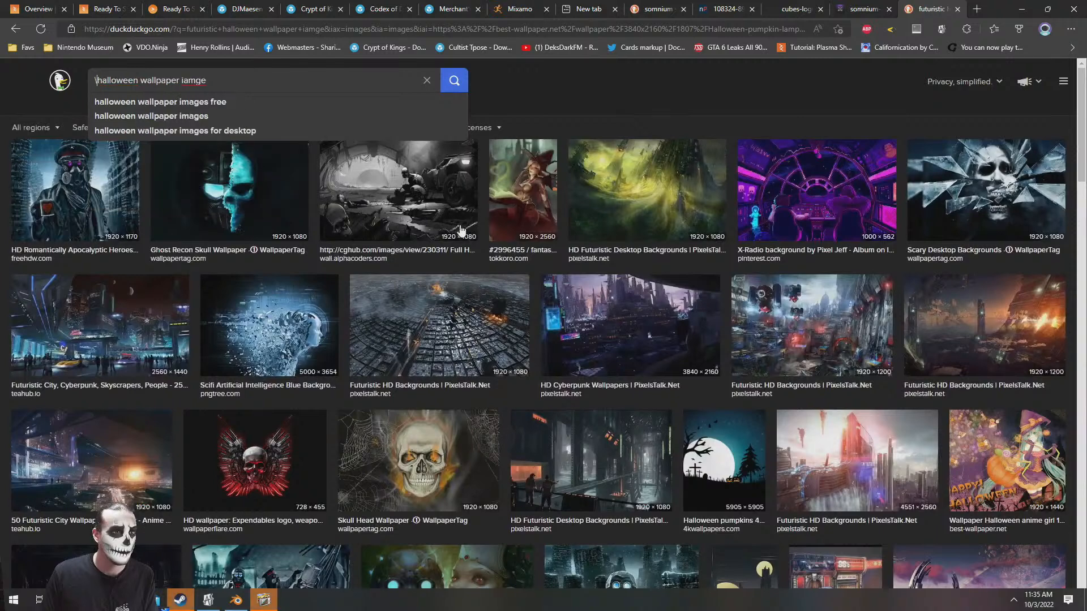
pyautogui.press('Return')
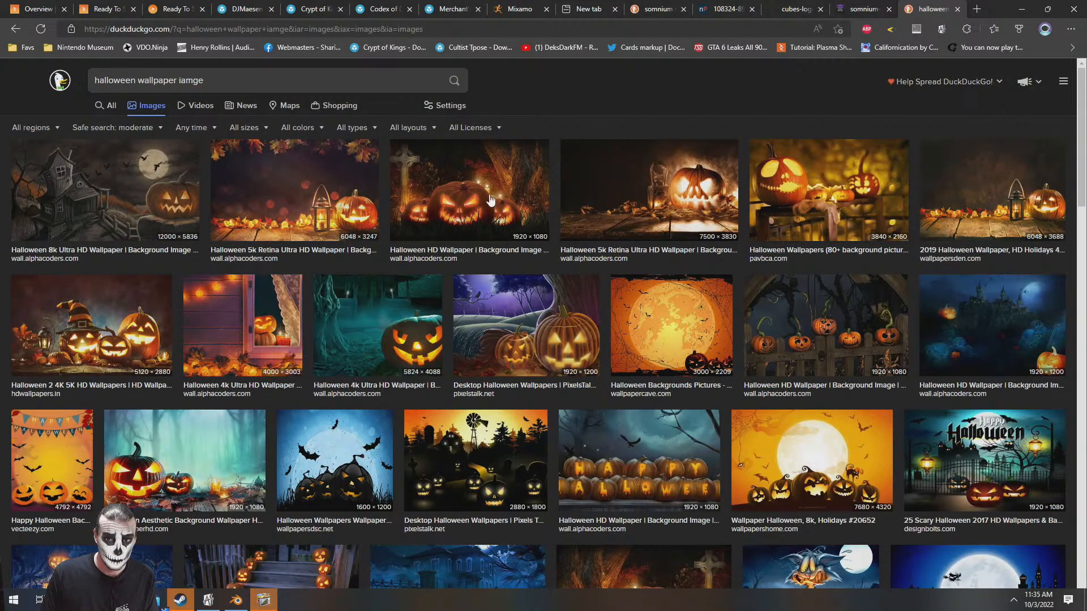
pyautogui.click(260, 180)
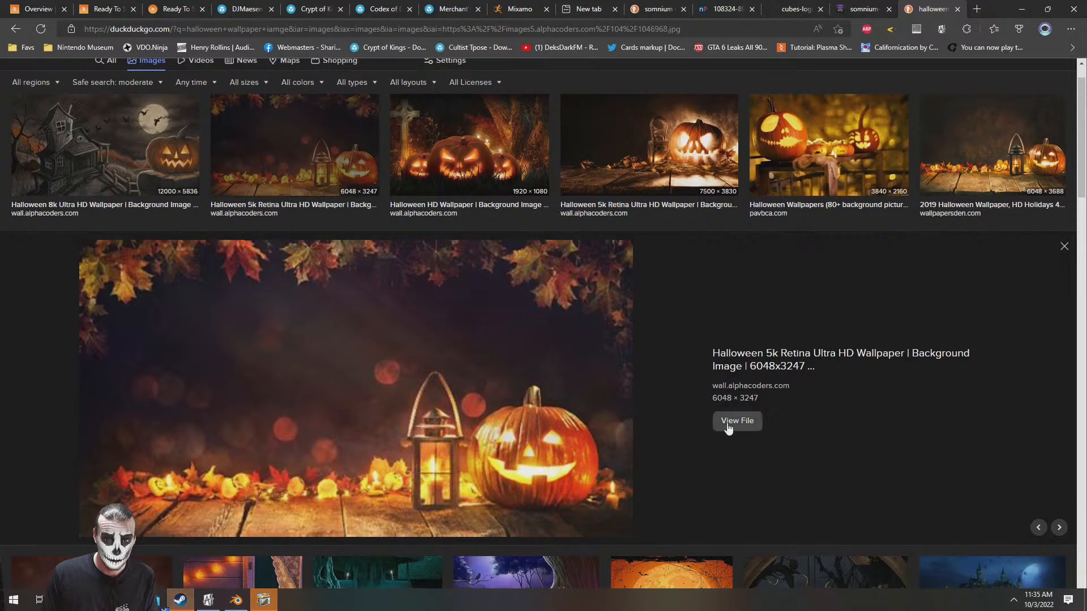
pyautogui.middleClick(736, 421)
pyautogui.click(931, 8)
# Try to copy the pumpkin and lantern wallpaper and start a new image for it in PhotoImpact
pyautogui.rightClick(463, 223)
pyautogui.click(494, 268)
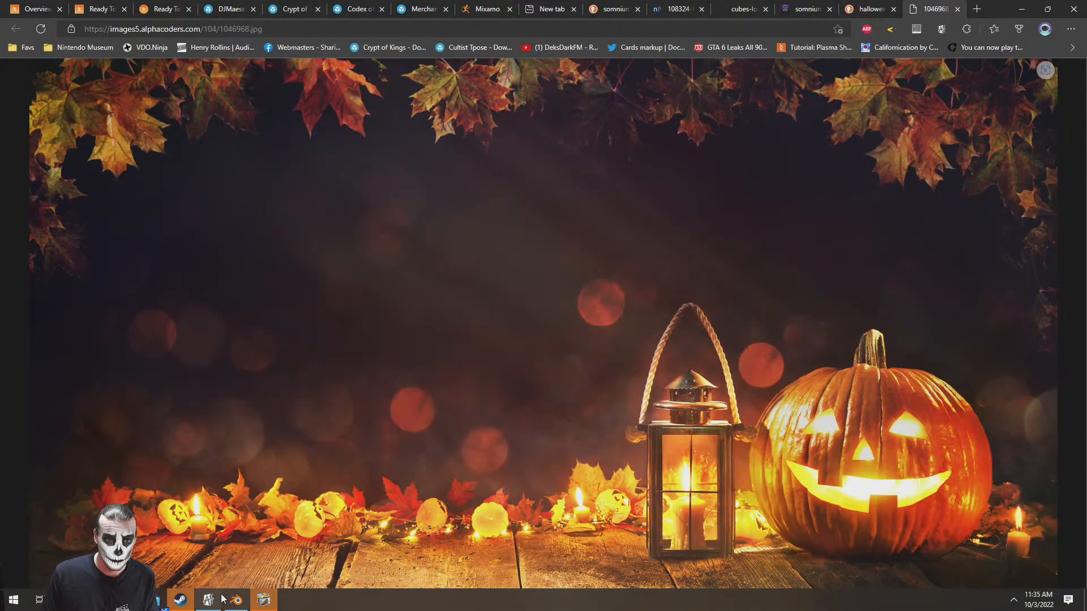
pyautogui.click(271, 605)
pyautogui.click(711, 192)
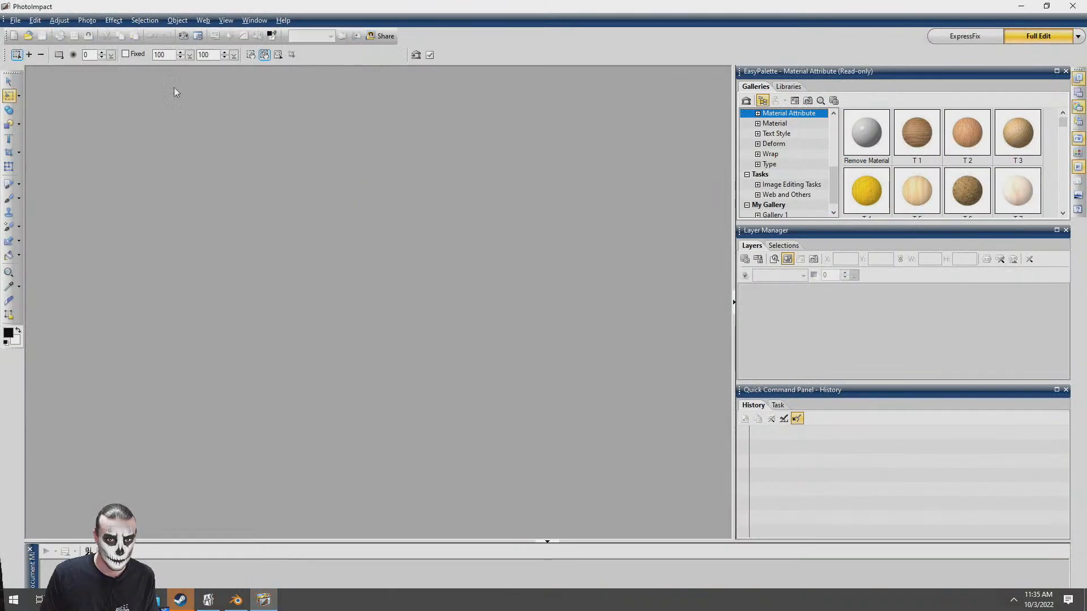
pyautogui.click(10, 80)
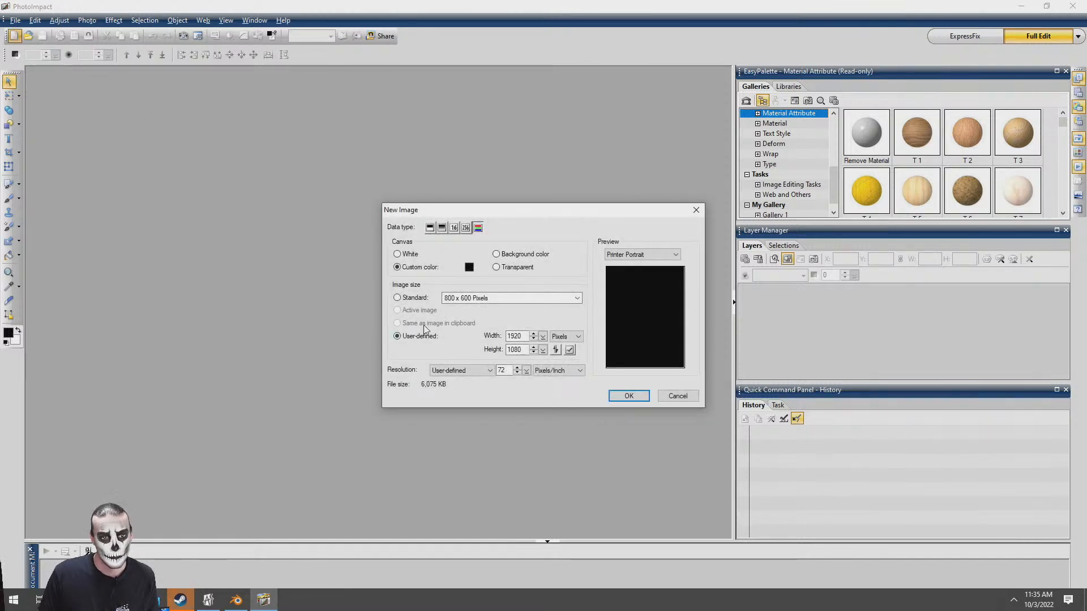
pyautogui.click(674, 398)
# Copy the pumpkin and lantern wallpaper again and retry setting up a new PhotoImpact image from the clipboard
pyautogui.hotkey('alt', 'Tab')
pyautogui.rightClick(471, 281)
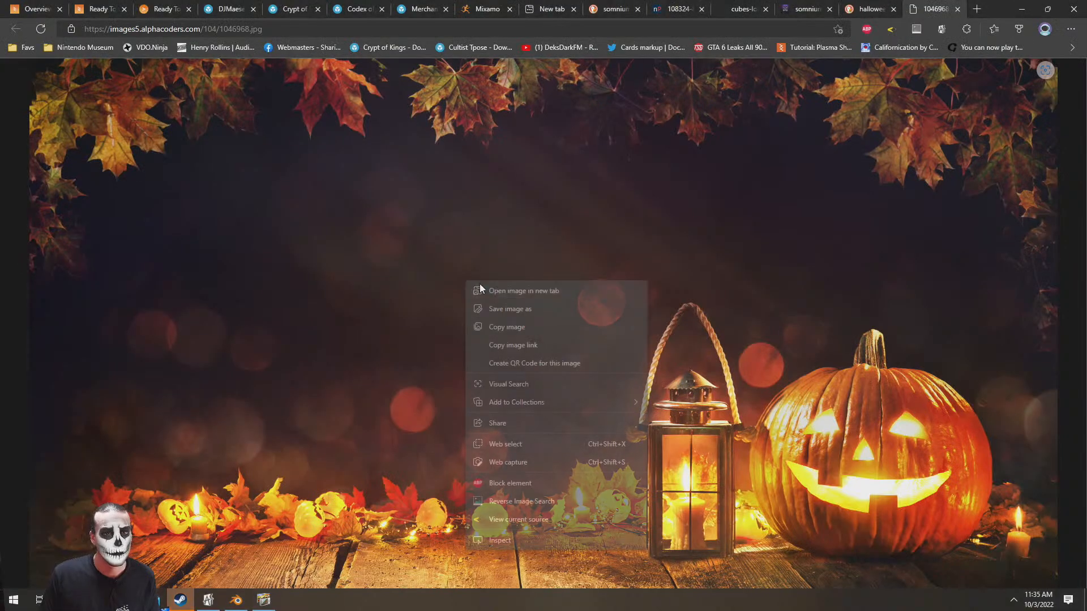
pyautogui.click(511, 325)
pyautogui.hotkey('alt', 'Tab')
pyautogui.click(13, 36)
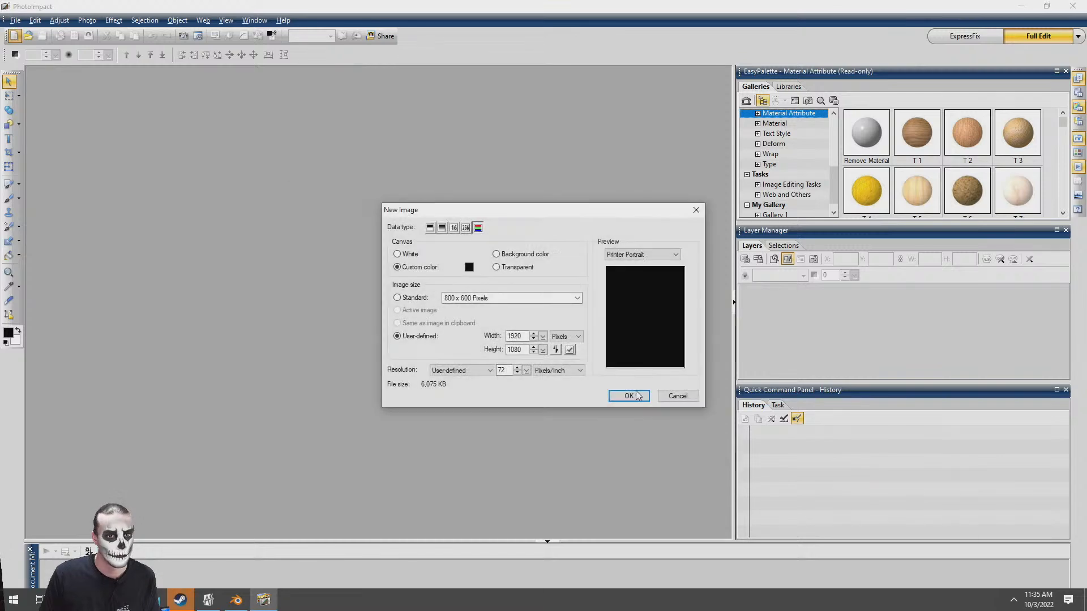
pyautogui.click(668, 396)
pyautogui.hotkey('alt', 'Tab')
pyautogui.hotkey('alt', 'Tab')
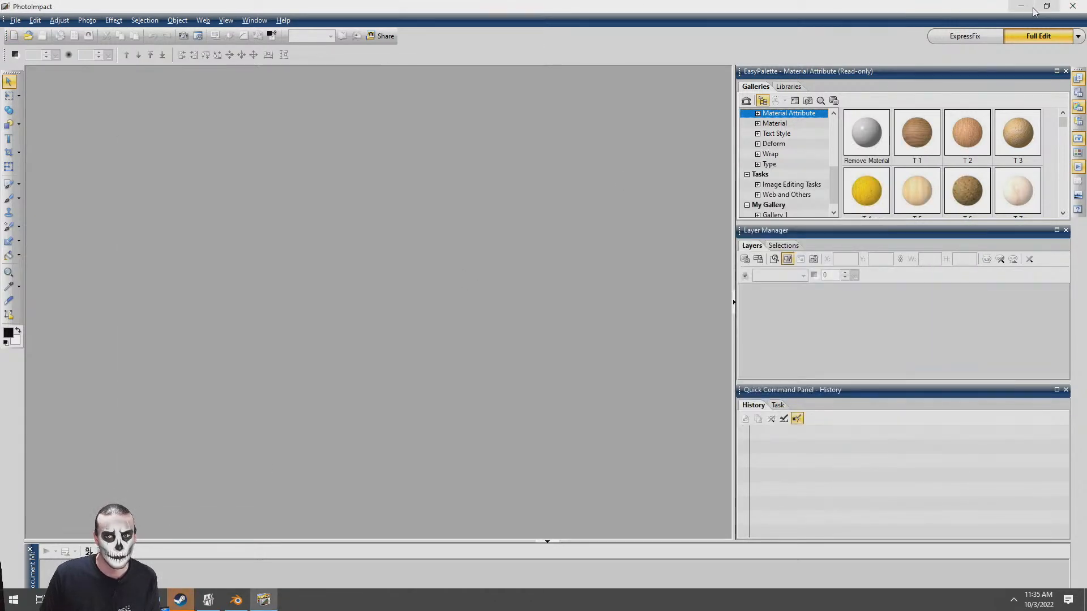
# Save the pumpkin and lantern wallpaper from the browser to the Desktop as a JPG named pumpkin
pyautogui.click(1031, 8)
pyautogui.rightClick(526, 226)
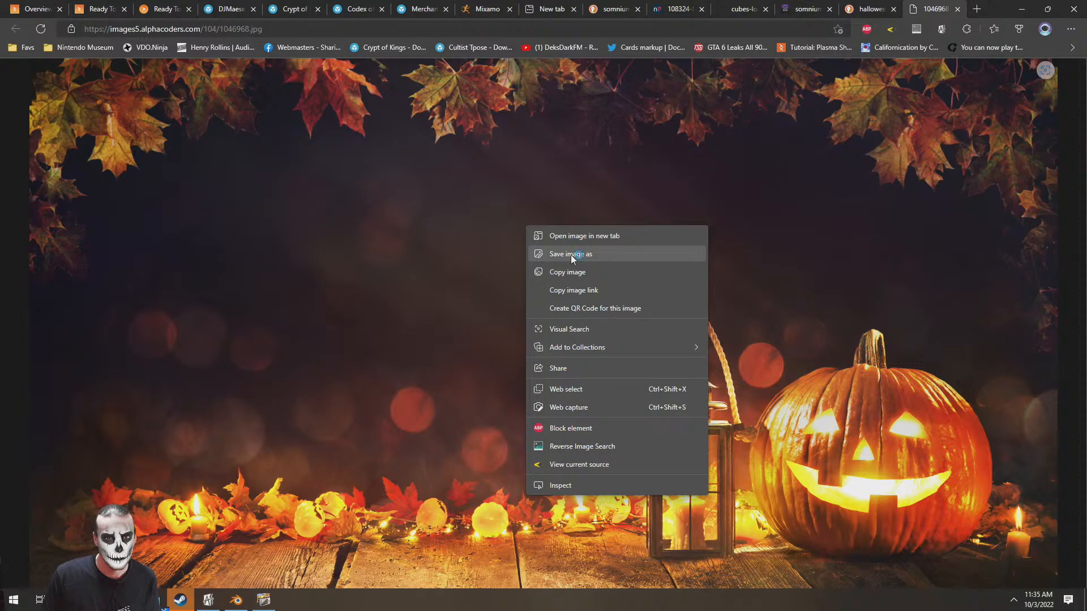
pyautogui.click(571, 254)
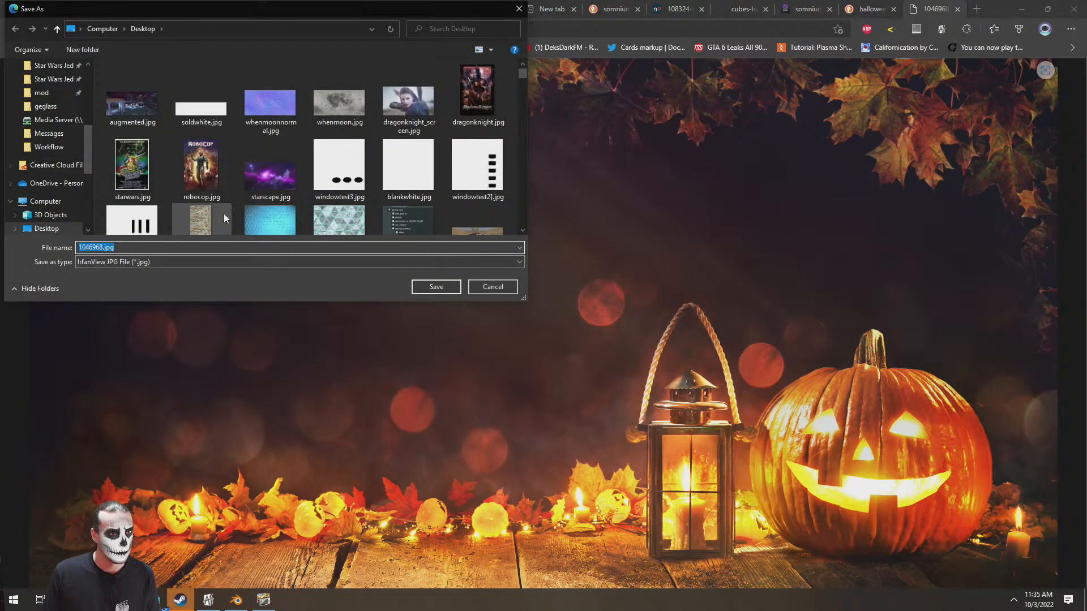
pyautogui.write('pumpkin')
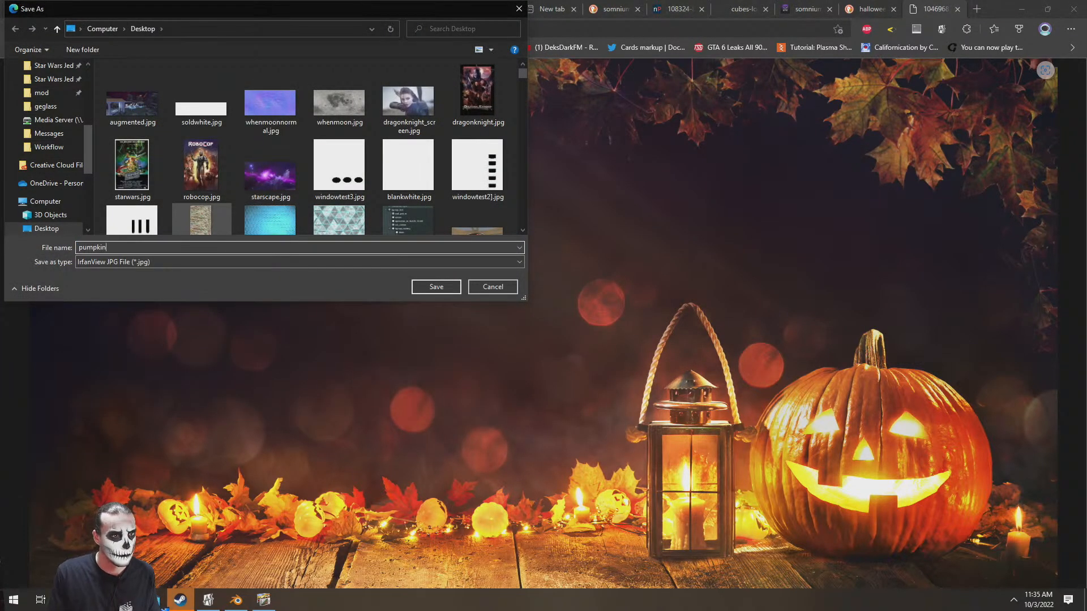
pyautogui.press('Return')
pyautogui.click(154, 600)
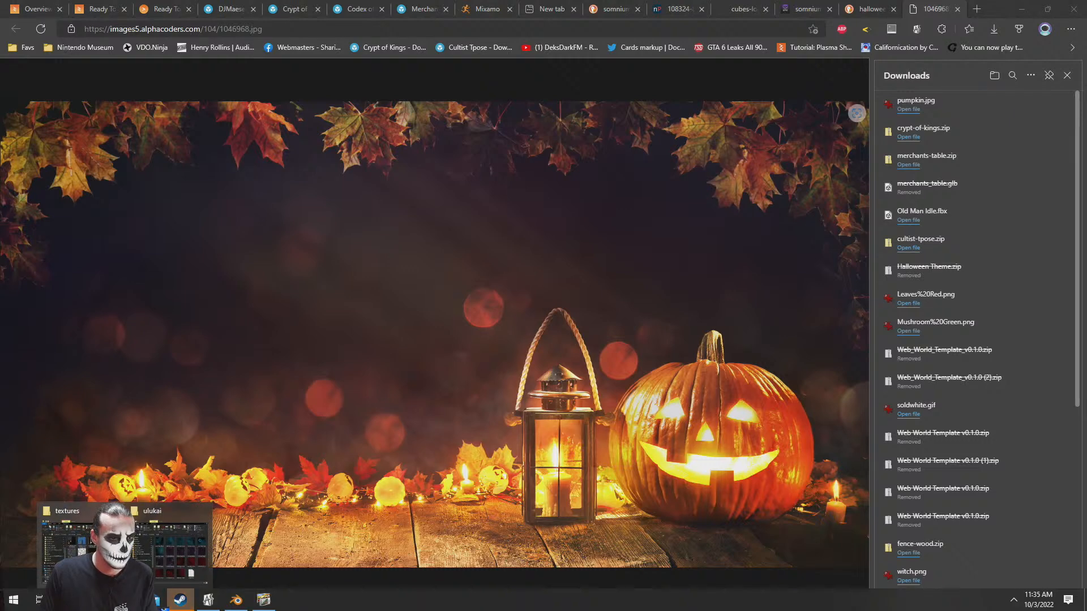
pyautogui.click(190, 560)
pyautogui.click(187, 523)
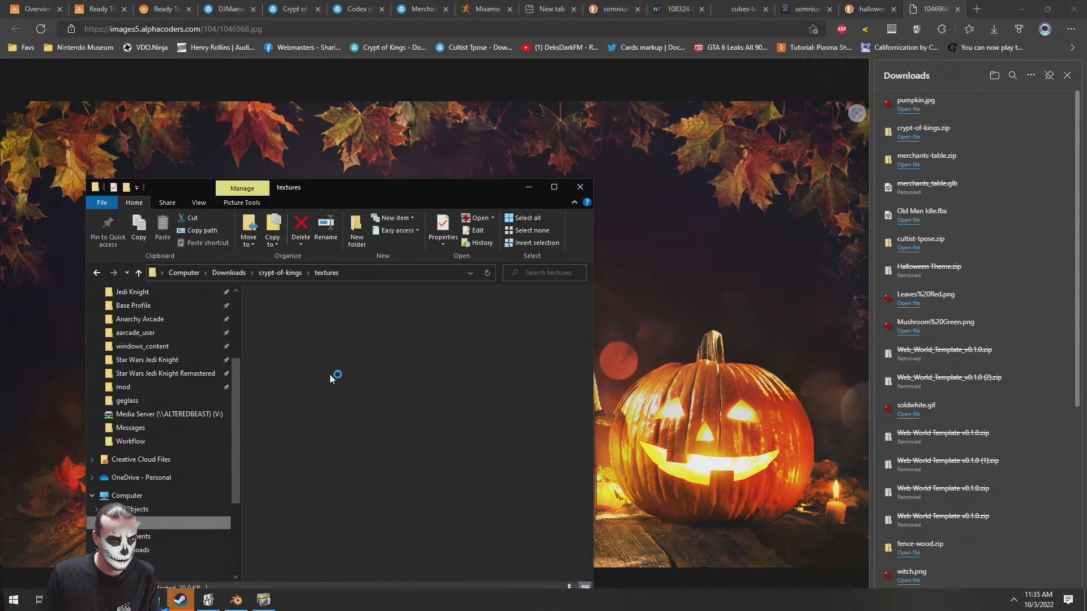
pyautogui.hotkey('alt', 'Tab')
pyautogui.hotkey('alt', 'Tab')
pyautogui.hotkey('alt', 'Tab')
pyautogui.hotkey('alt', 'Tab')
pyautogui.hotkey('alt', 'Tab')
pyautogui.hotkey('alt', 'Tab')
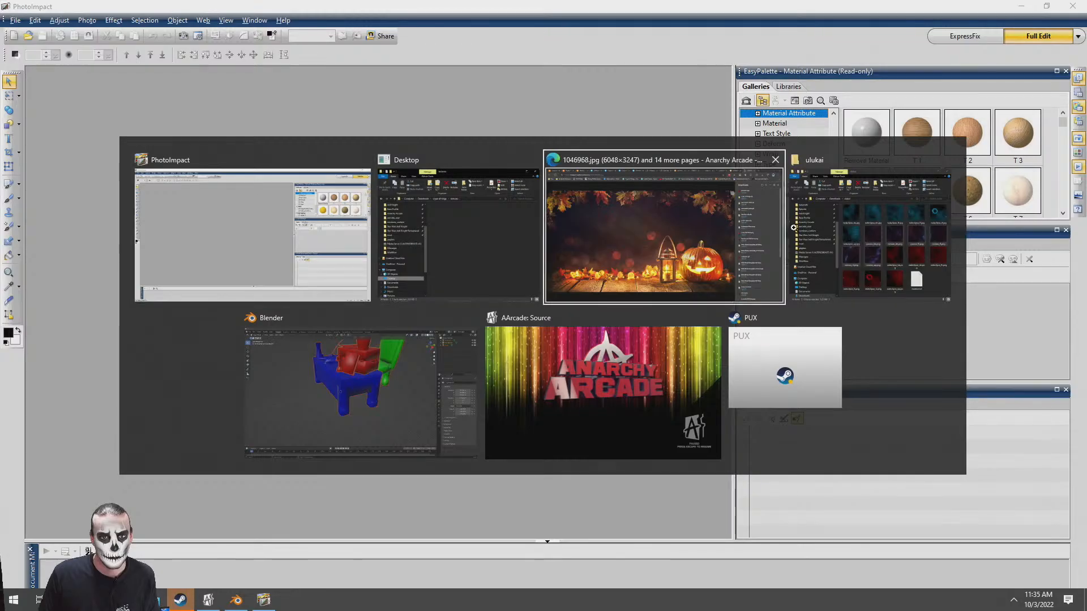
# Save the Somnium Space logo from its browser tab to the Desktop as Somnium-space-logo-2 (2).png
pyautogui.hotkey('ctrl', 'shift', 'Tab')
pyautogui.hotkey('ctrl', 'shift', 'Tab')
pyautogui.hotkey('ctrl', 'shift', 'Tab')
pyautogui.hotkey('ctrl', 'shift', 'Tab')
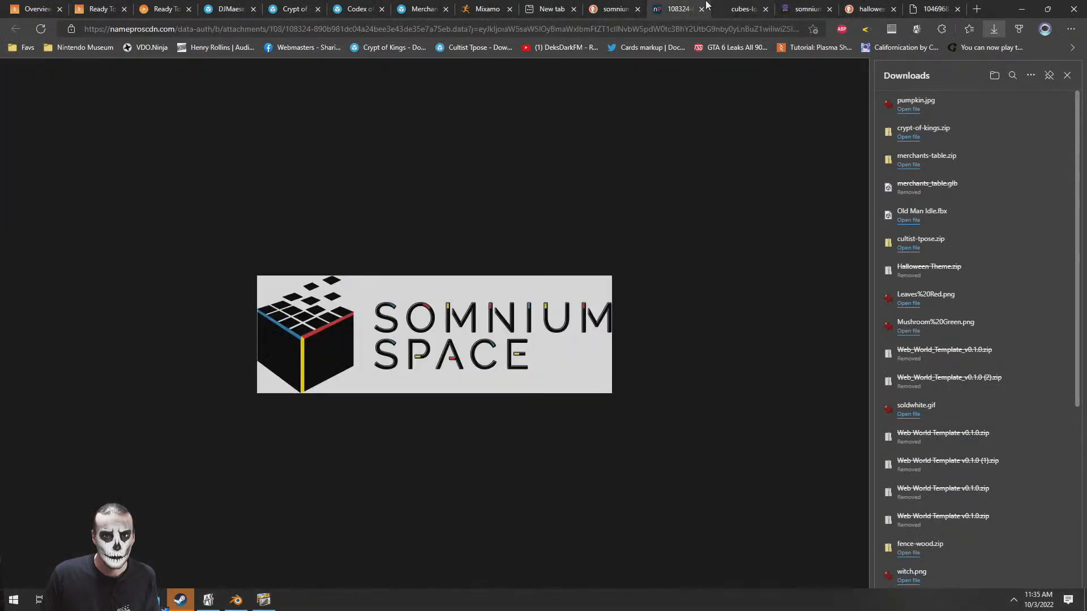
pyautogui.rightClick(463, 316)
pyautogui.click(517, 337)
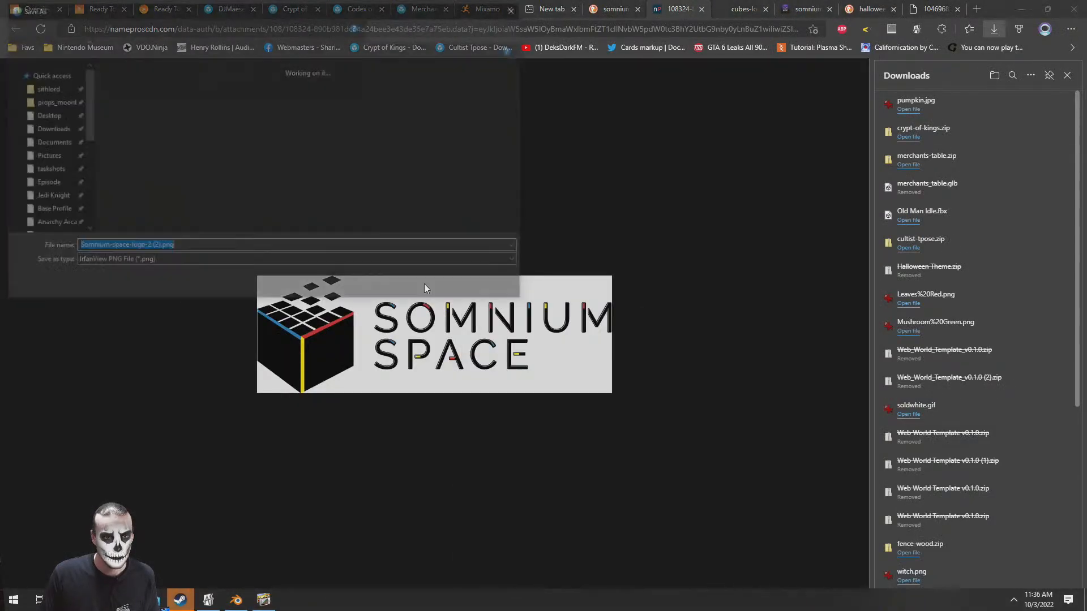
pyautogui.click(435, 286)
# Save the green cube logo from its browser tab to the Desktop as cubes-logo-400x400.png
pyautogui.click(743, 6)
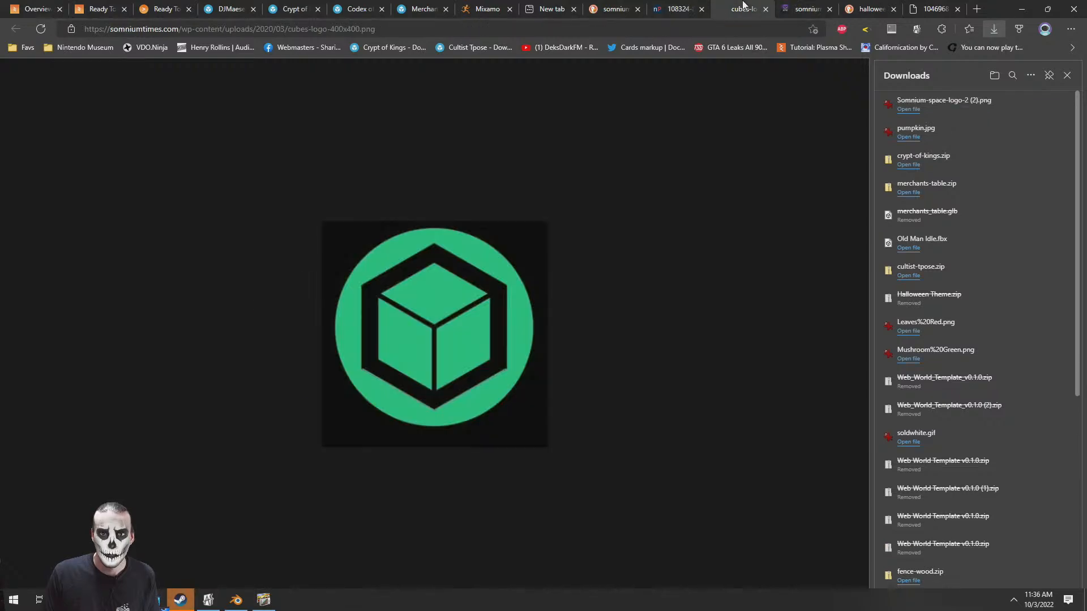
pyautogui.rightClick(430, 333)
pyautogui.click(484, 357)
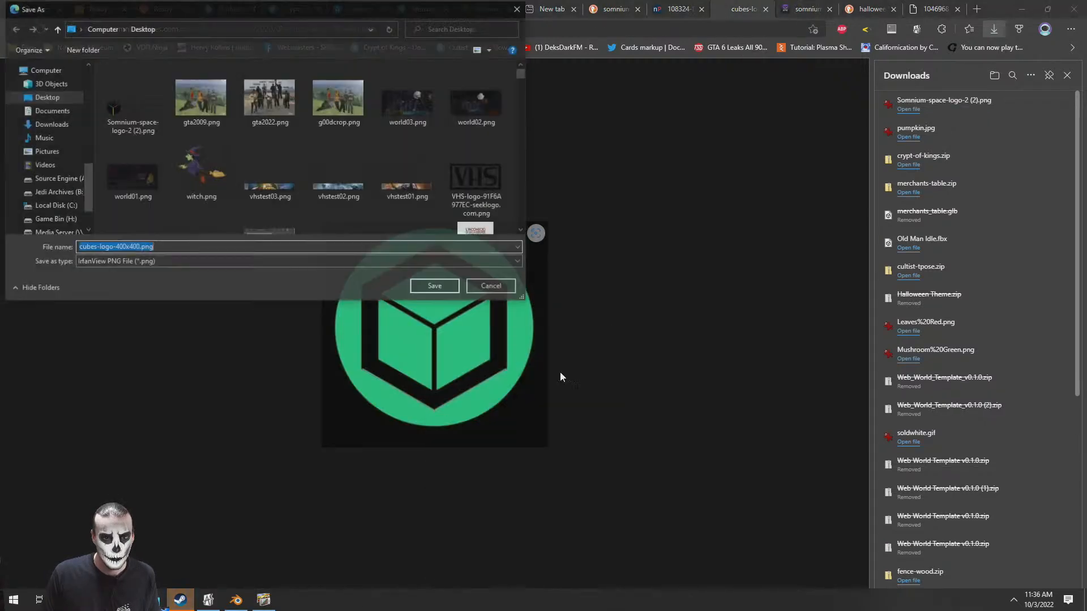
pyautogui.click(453, 286)
# Switch to PhotoImpact and open cubes-logo-400x400.png, Somnium-space-logo-2 (2).png and pumpkin.jpg together from the Desktop
pyautogui.hotkey('alt', 'Tab')
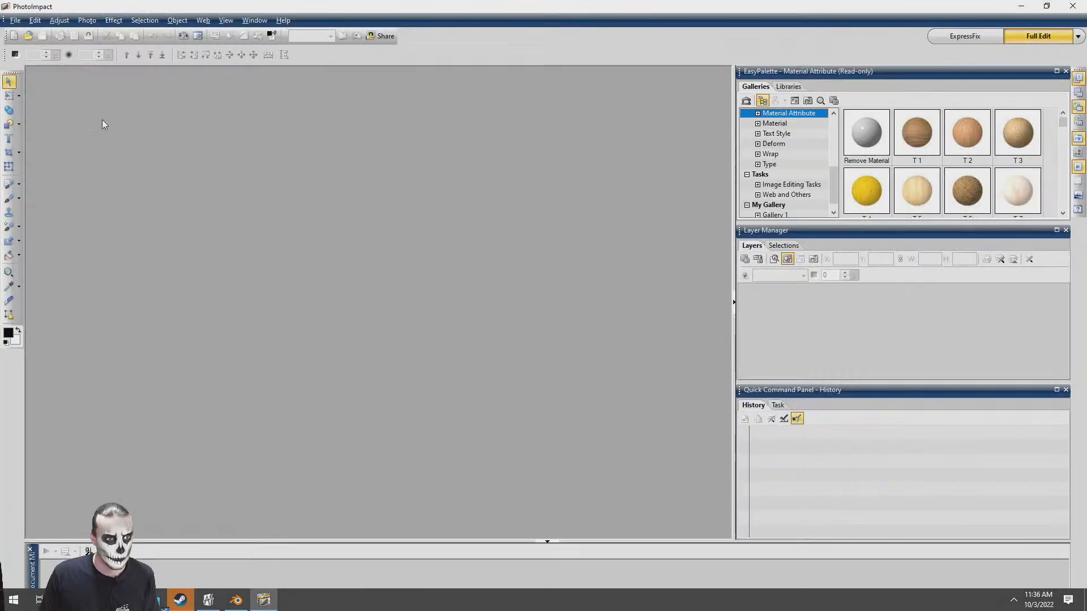
pyautogui.click(28, 36)
pyautogui.click(158, 134)
pyautogui.click(222, 101)
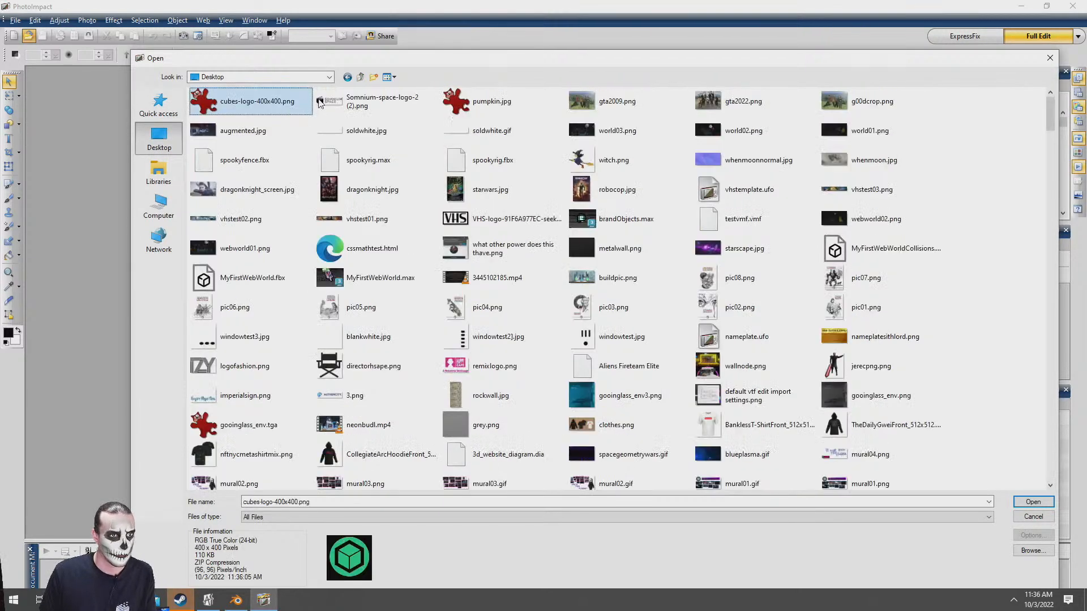
pyautogui.keyDown('ctrl'); pyautogui.click(362, 101); pyautogui.keyUp('ctrl')
pyautogui.keyDown('ctrl'); pyautogui.click(471, 101); pyautogui.keyUp('ctrl')
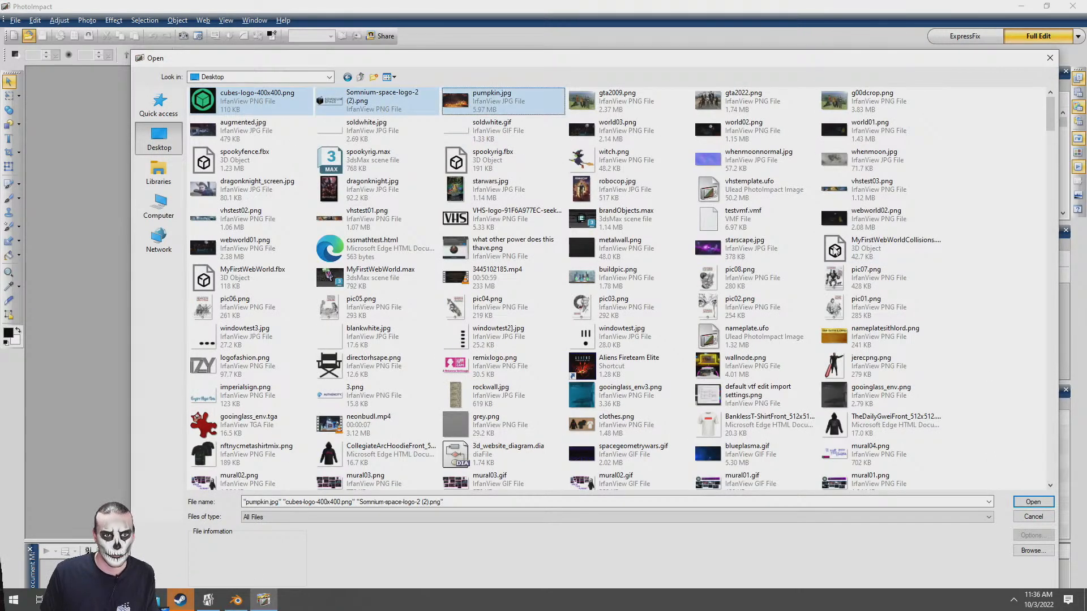
pyautogui.click(1033, 502)
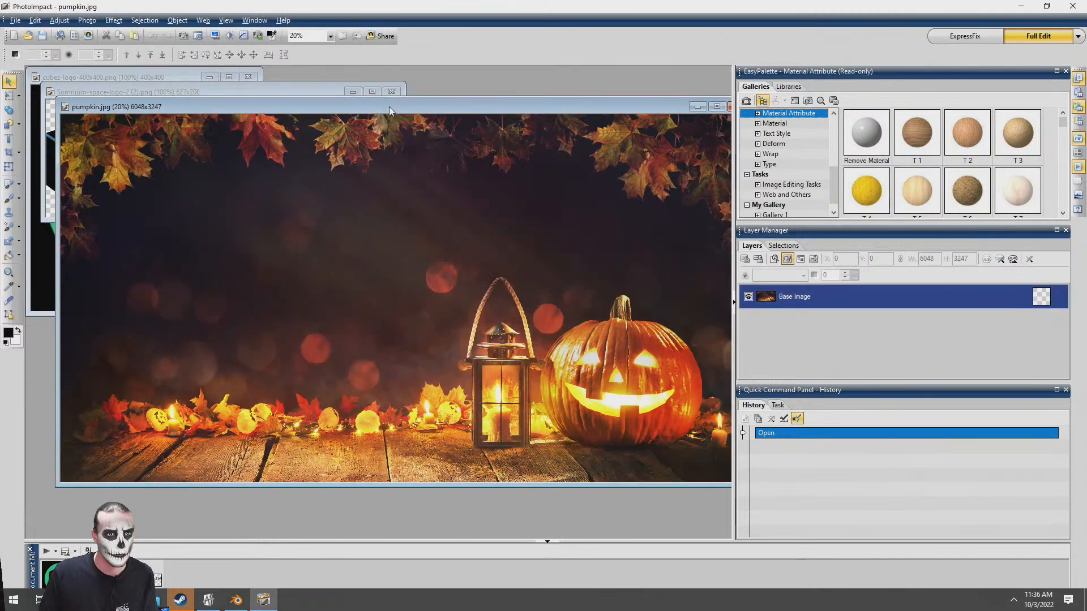
# Cut the whole pumpkin.jpg picture to the clipboard and close its image window
pyautogui.moveTo(389, 107); pyautogui.dragTo(337, 121)
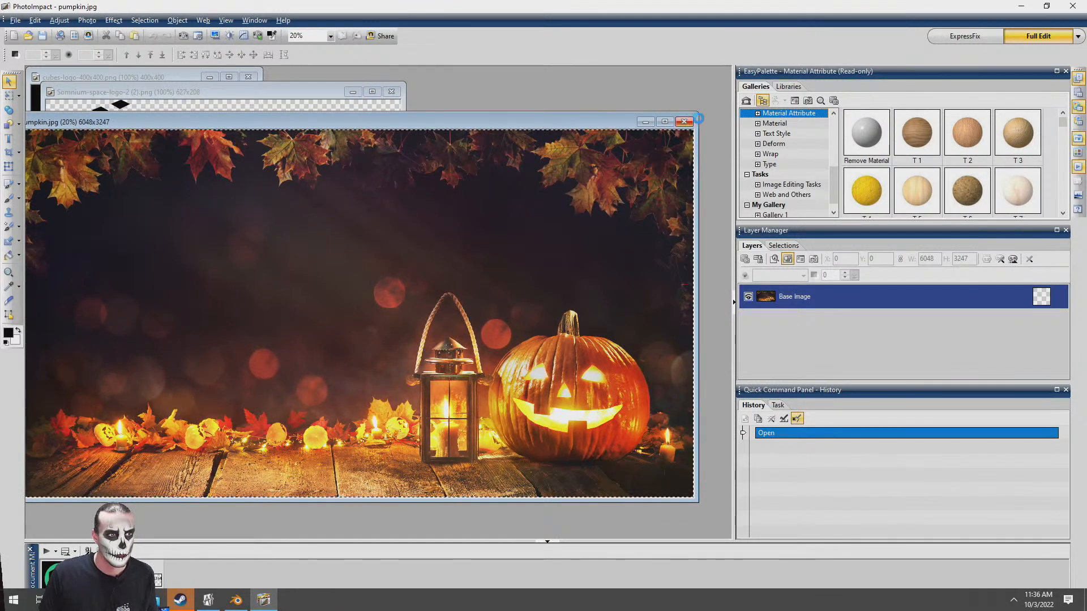
pyautogui.hotkey('ctrl', 'x')
pyautogui.click(684, 121)
pyautogui.click(571, 323)
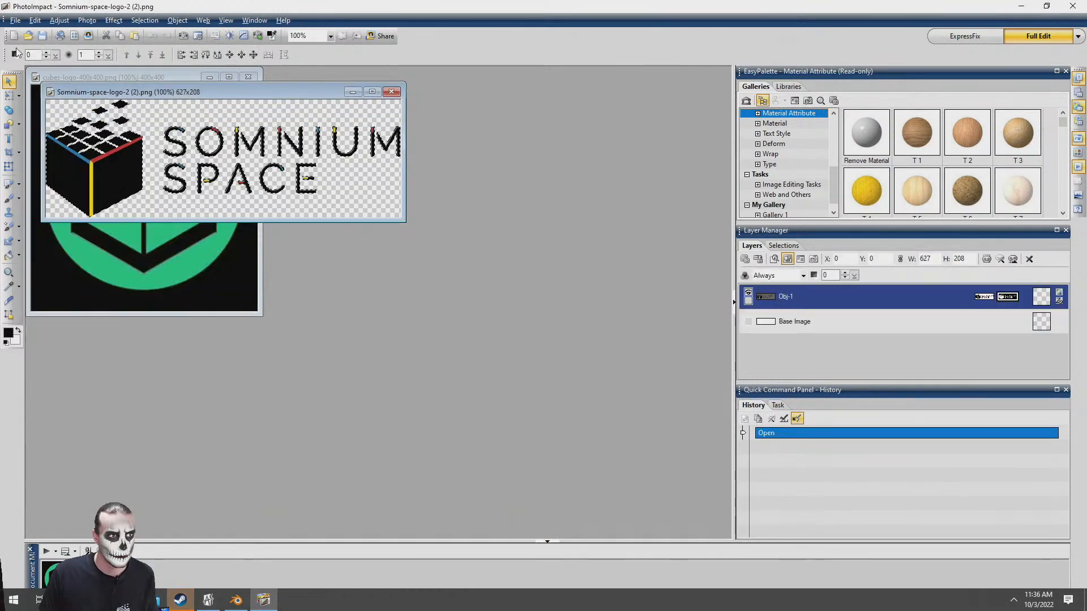
# Create a new 1280 × 720 pixel image and maximize its window
pyautogui.hotkey('ctrl', 'n')
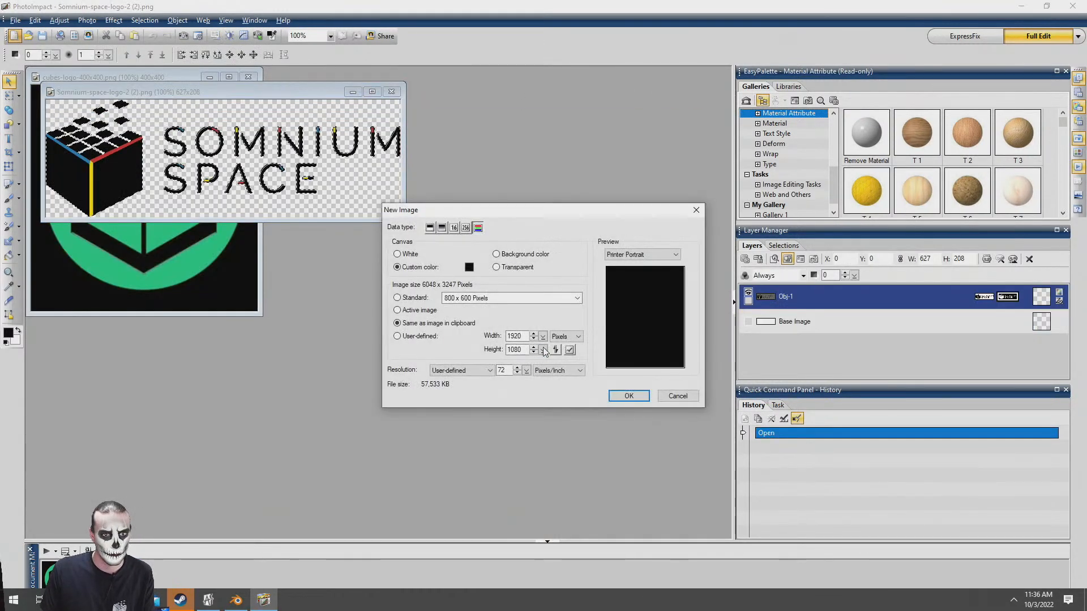
pyautogui.doubleClick(515, 336)
pyautogui.write('1280')
pyautogui.press('Tab')
pyautogui.write('720')
pyautogui.click(627, 396)
pyautogui.doubleClick(539, 117)
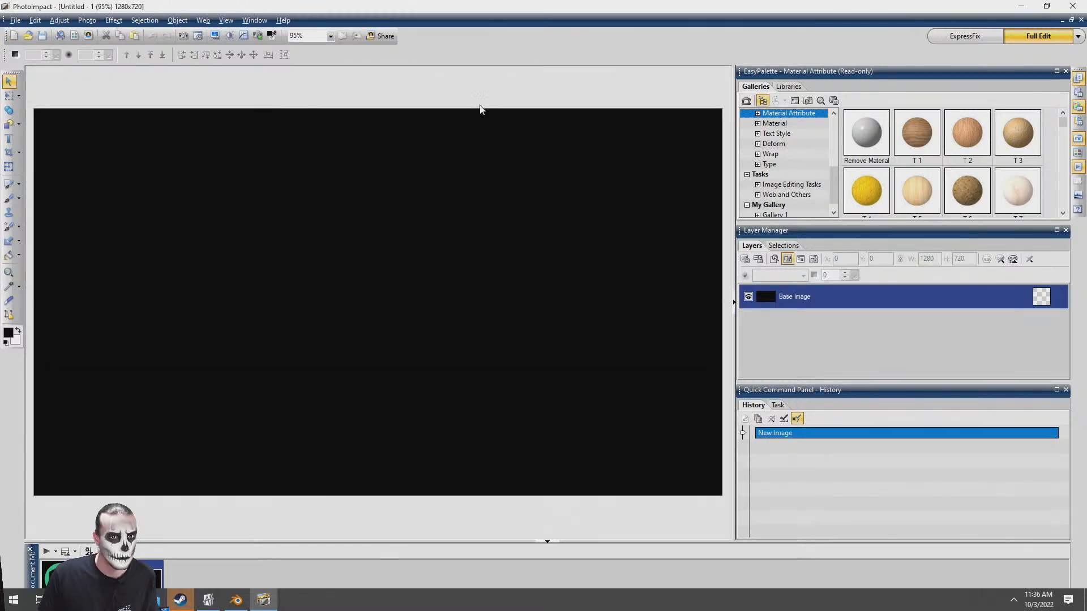
# Paste the pumpkin wallpaper into the new image and scale it down to about 1350 × 725 pixels
pyautogui.hotkey('ctrl', 'v')
pyautogui.scroll(-5, 264, 85)
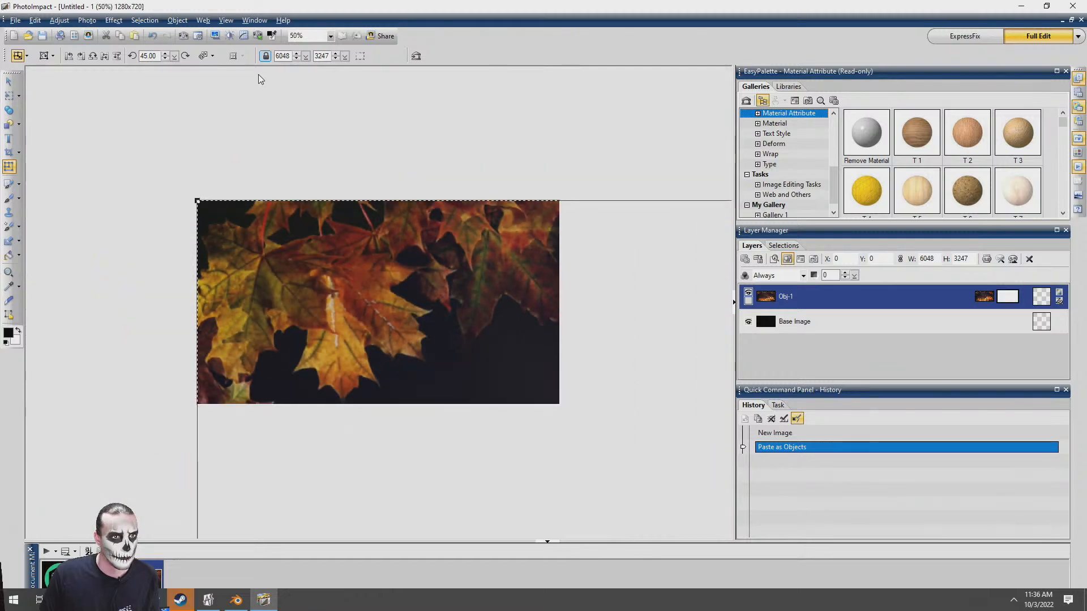
pyautogui.scroll(-2, 582, 424)
pyautogui.scroll(1, 526, 372)
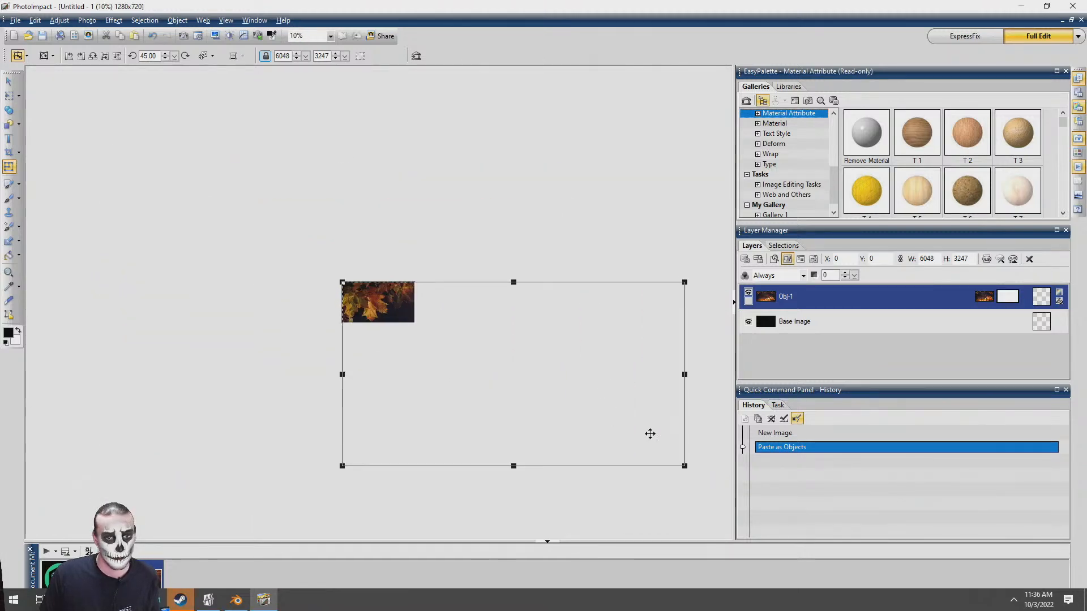
pyautogui.moveTo(684, 466); pyautogui.dragTo(365, 426)
pyautogui.scroll(4, 381, 337)
# Centre the pumpkin wallpaper horizontally and vertically on the canvas and deselect it
pyautogui.click(15, 82)
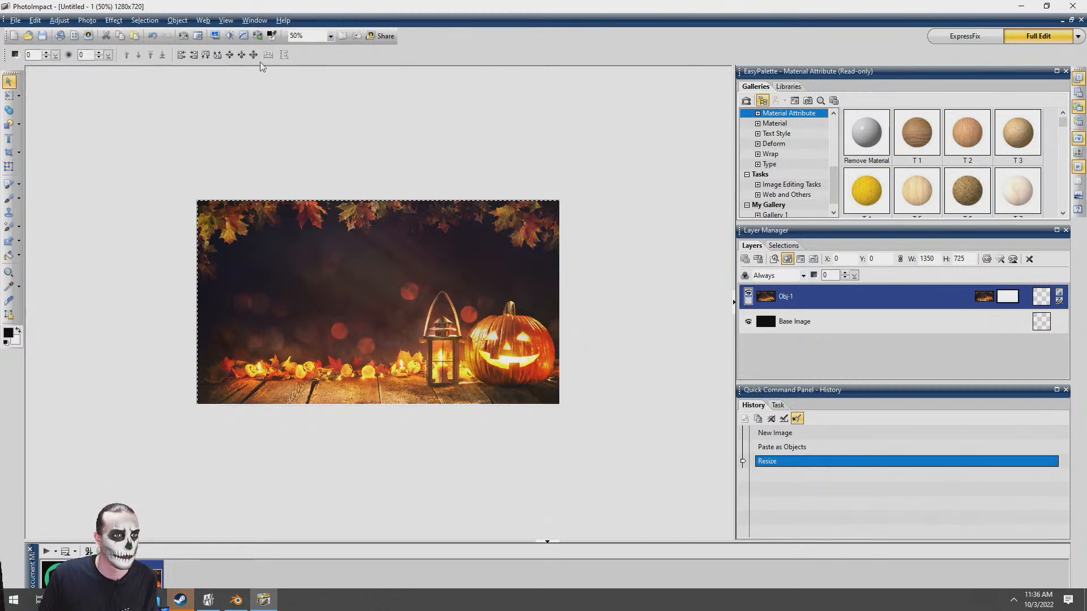
pyautogui.click(253, 55)
pyautogui.click(132, 388)
# Copy the Somnium Space logo into the new image and place it in the dark area beside the lantern
pyautogui.click(103, 575)
pyautogui.hotkey('ctrl', 'c')
pyautogui.click(144, 575)
pyautogui.hotkey('ctrl', 'v')
pyautogui.moveTo(228, 237); pyautogui.dragTo(239, 289)
# Draw an orange 2D rectangle about 824 × 260 pixels over the Somnium Space logo, extending past the canvas's left edge
pyautogui.click(9, 124)
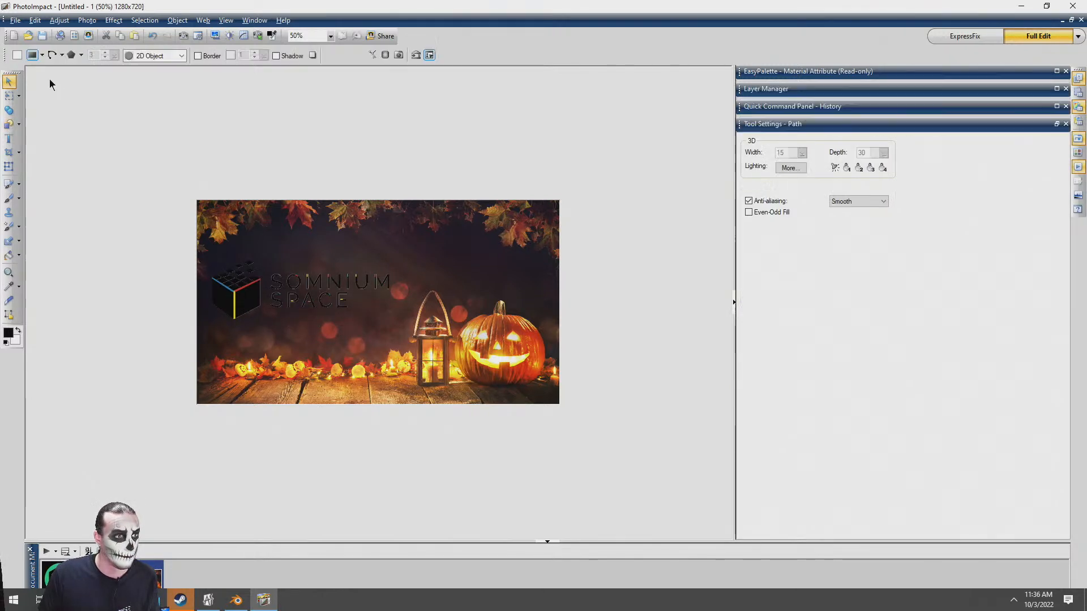
pyautogui.rightClick(17, 56)
pyautogui.click(49, 87)
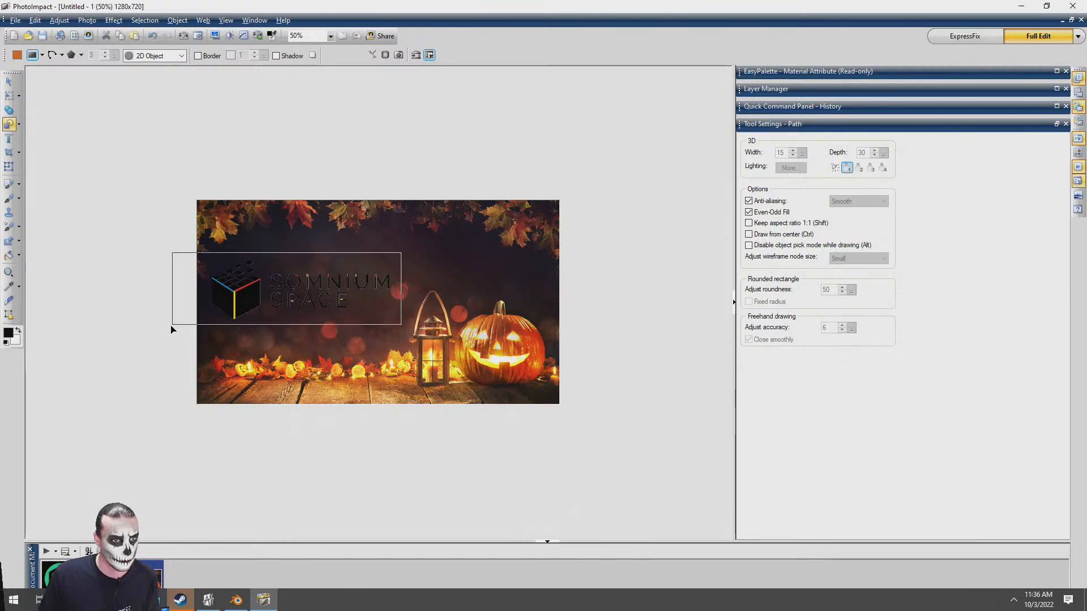
pyautogui.moveTo(172, 328); pyautogui.dragTo(172, 326)
# Send the orange rectangle one level backward behind the Somnium Space logo and set its transparency to 0
pyautogui.click(8, 82)
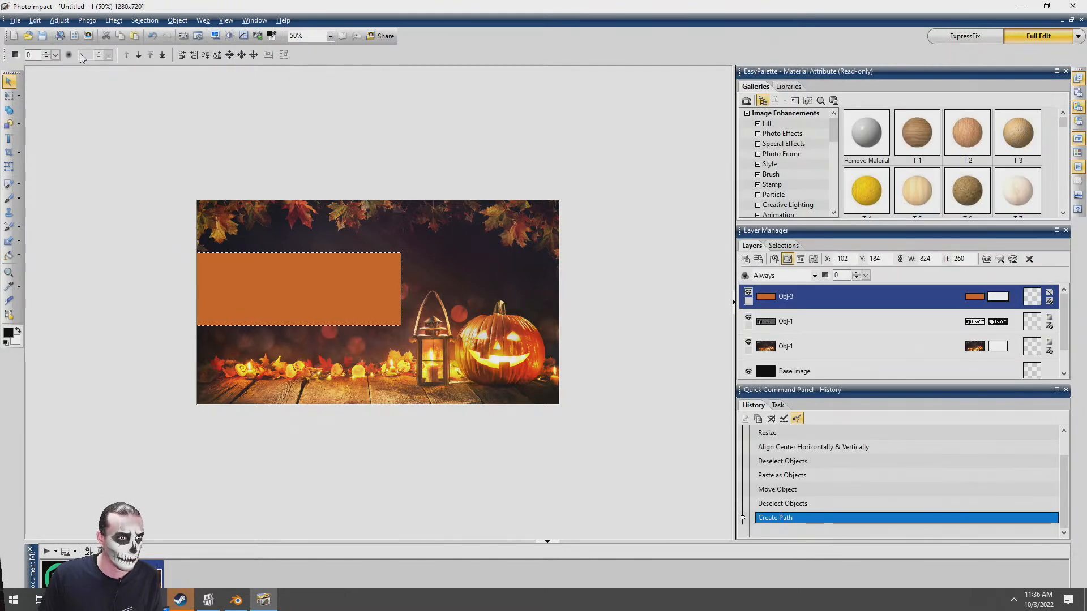
pyautogui.click(138, 54)
pyautogui.moveTo(57, 56); pyautogui.dragTo(0, 68)
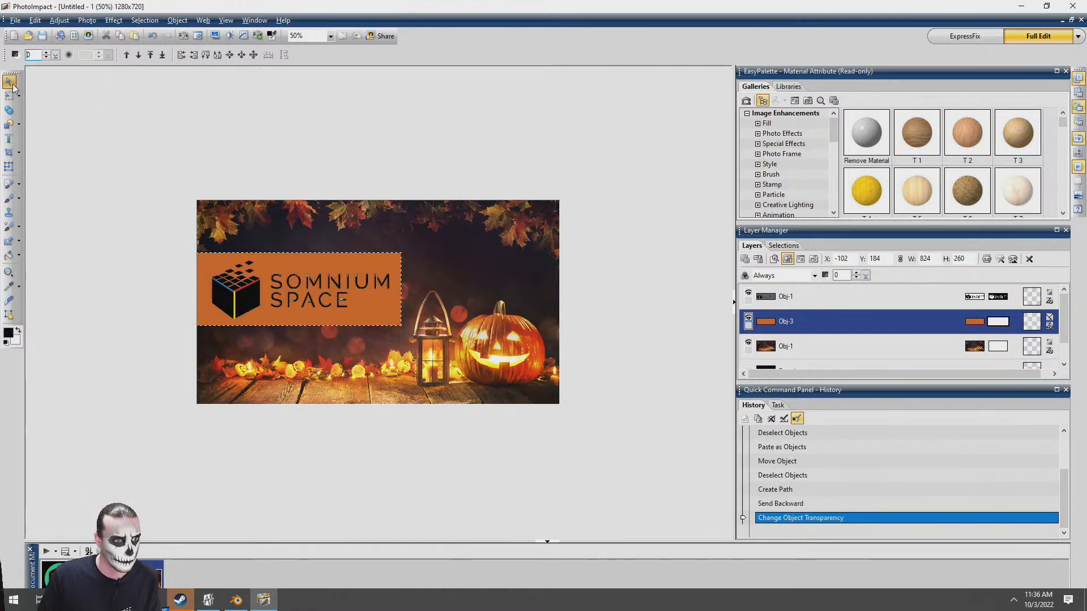
pyautogui.click(216, 120)
# Reposition the Somnium Space logo and orange rectangle, scale them down together and place them in the image's upper-left corner
pyautogui.scroll(1, 200, 266)
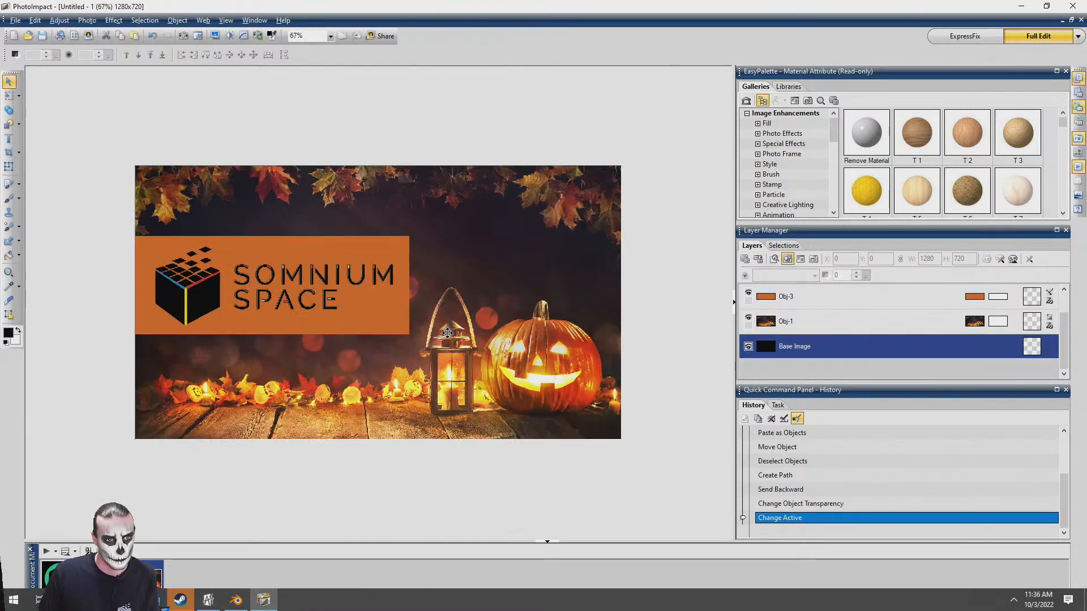
pyautogui.click(188, 284)
pyautogui.moveTo(188, 283); pyautogui.dragTo(188, 287)
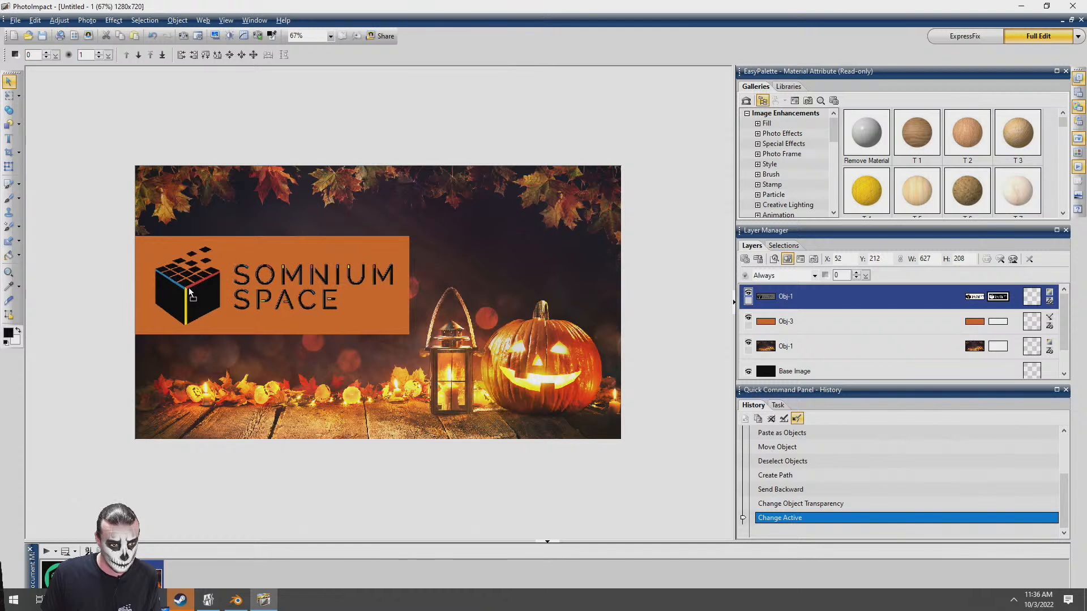
pyautogui.keyDown('shift'); pyautogui.click(255, 277); pyautogui.keyUp('shift')
pyautogui.moveTo(255, 278); pyautogui.dragTo(230, 348)
pyautogui.click(9, 167)
pyautogui.moveTo(228, 407); pyautogui.dragTo(231, 226)
pyautogui.press('space')
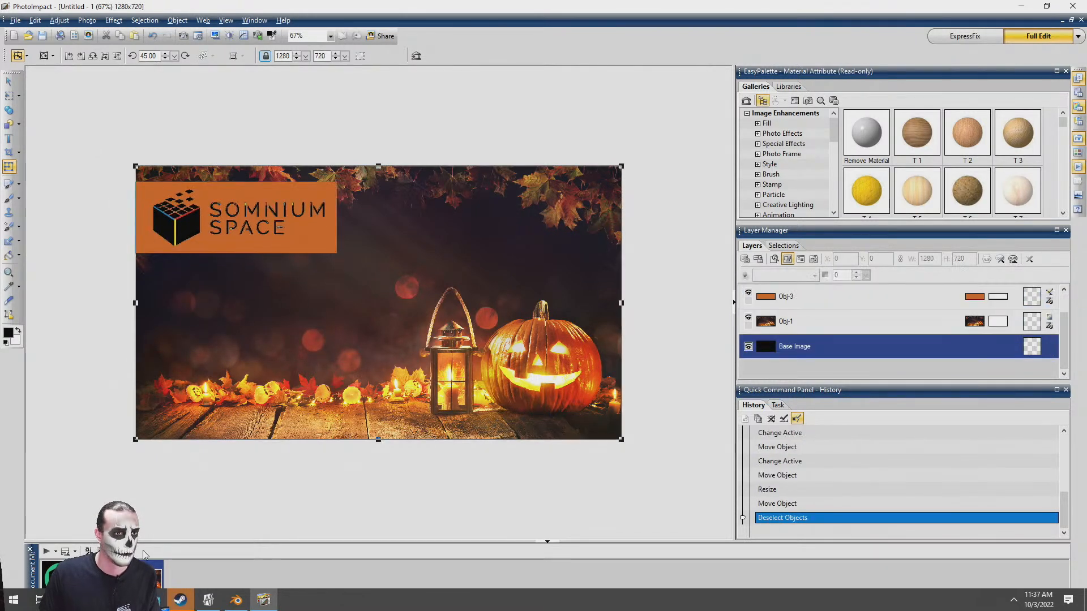
# Switch to the browser, search images for "happy halloween png" and select the 6199 × 3962 clip art with the witch hat
pyautogui.hotkey('alt', 'Tab')
pyautogui.hotkey('ctrl', 't')
pyautogui.write('happyt')
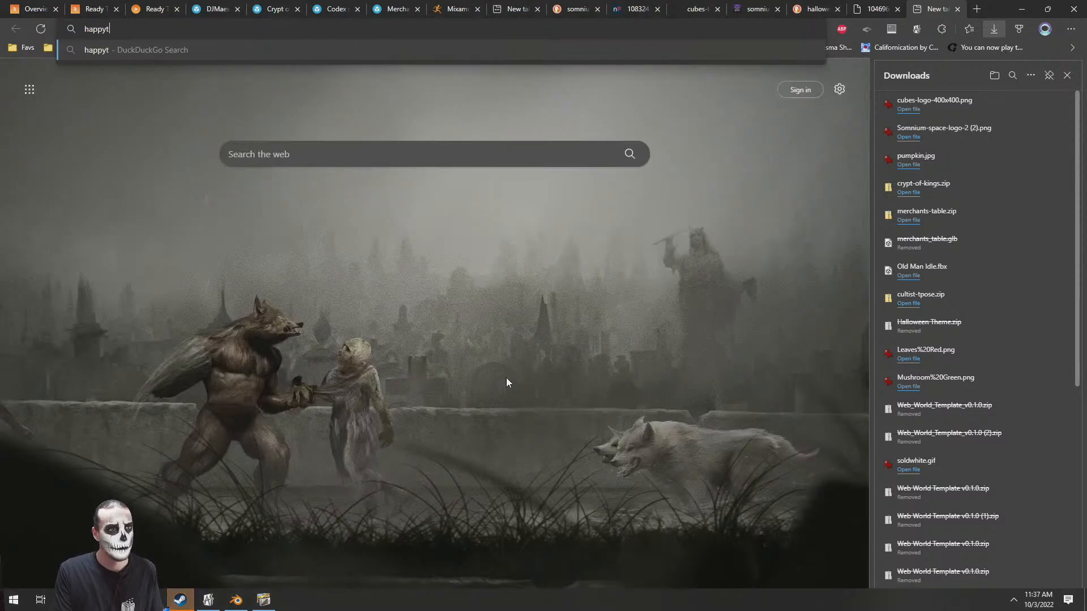
pyautogui.press('BackSpace')
pyautogui.write(' halloween p')
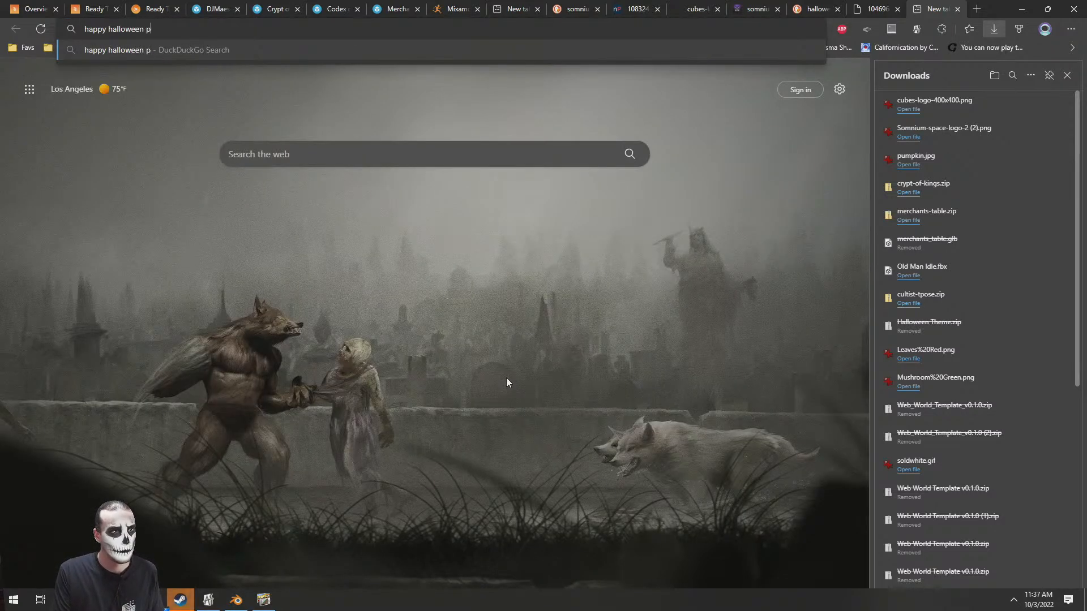
pyautogui.write('ng')
pyautogui.press('Return')
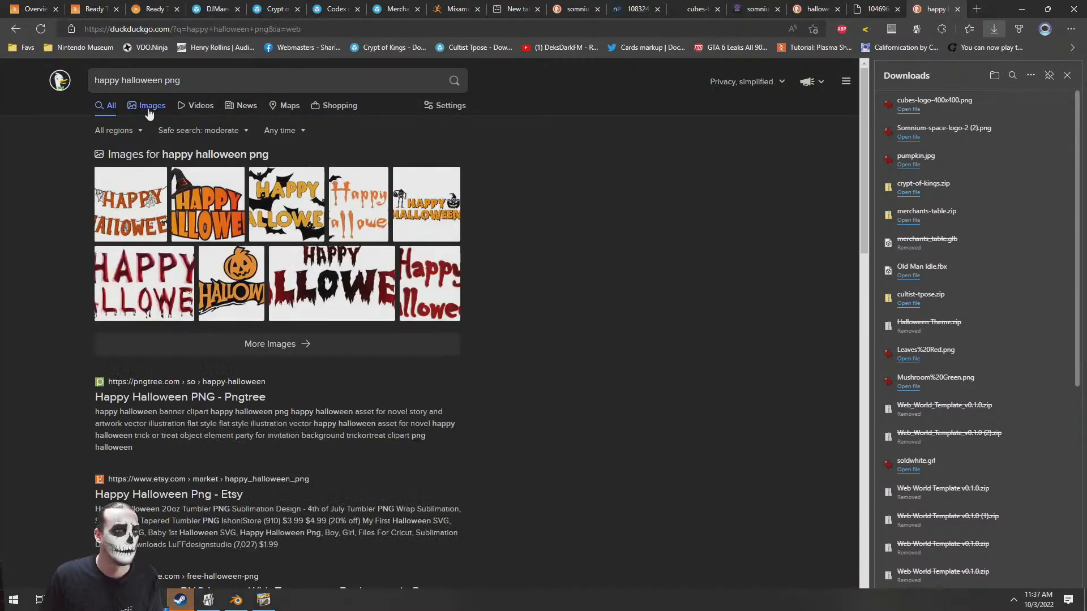
pyautogui.click(152, 105)
pyautogui.click(218, 147)
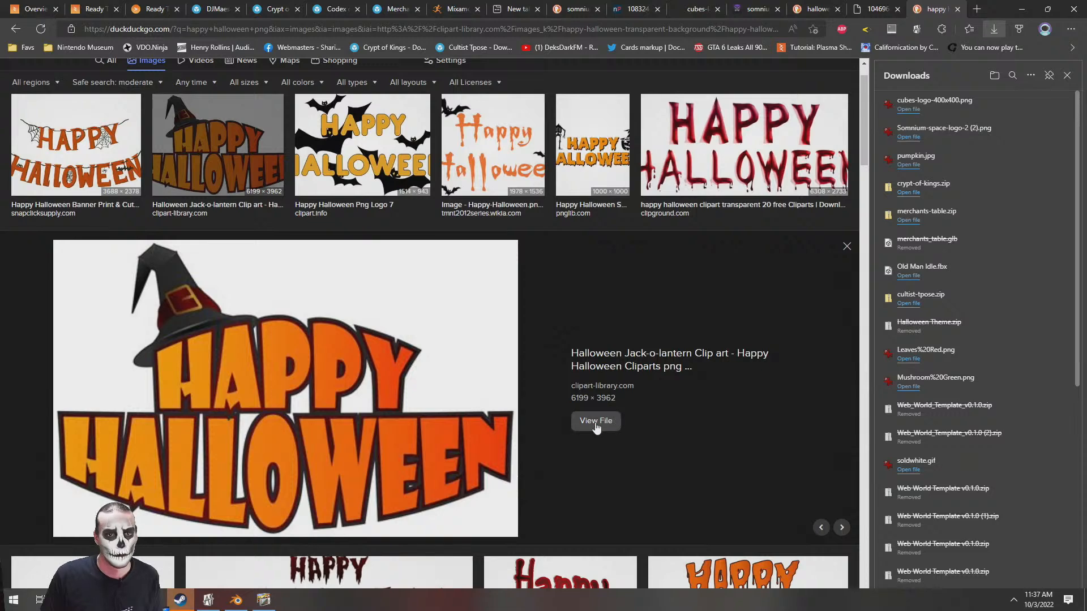
pyautogui.click(595, 421)
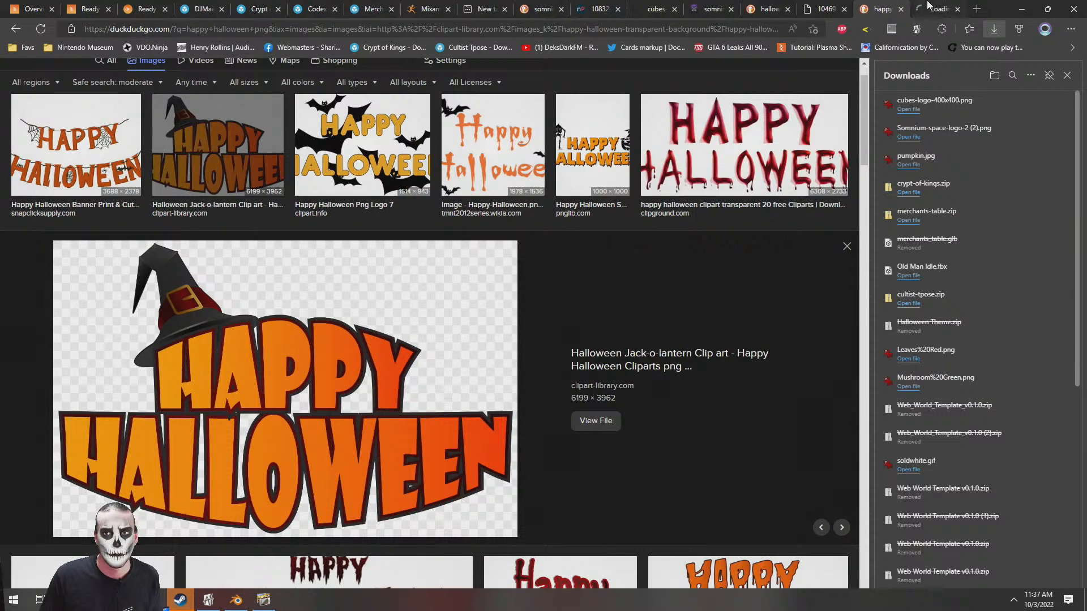
pyautogui.click(927, 7)
pyautogui.middleClick(931, 4)
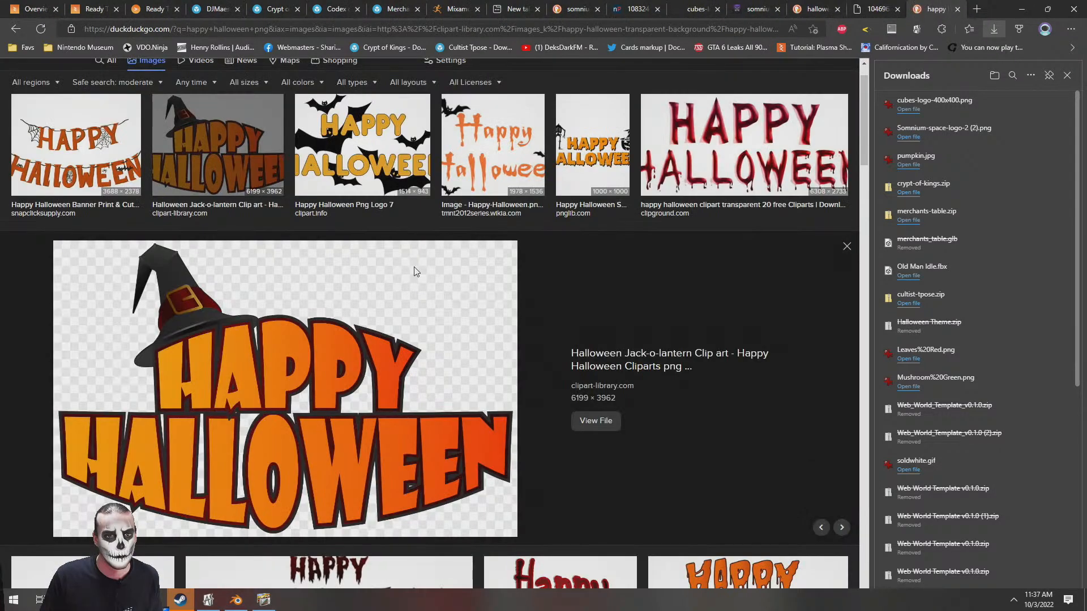
# Save the previewed Happy Halloween clip art to the Desktop under its suggested file name
pyautogui.rightClick(414, 269)
pyautogui.click(452, 388)
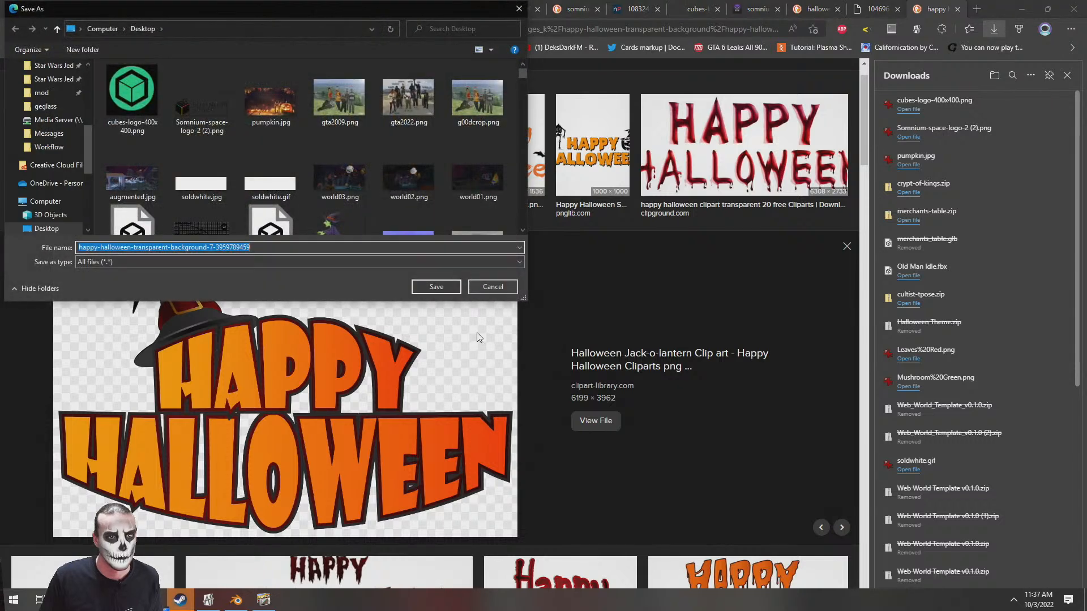
pyautogui.click(436, 288)
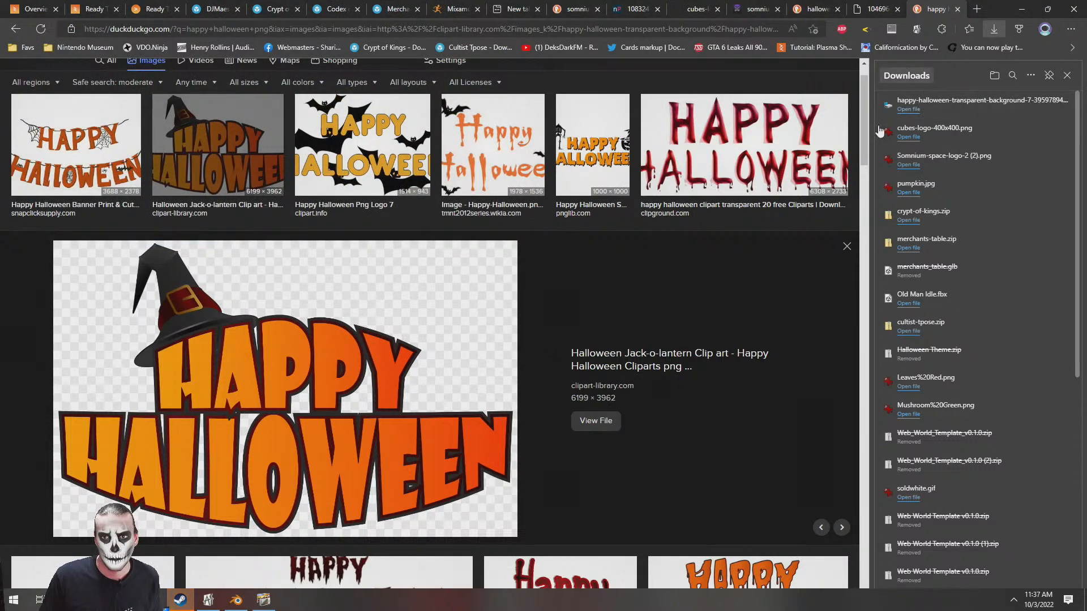
# Open the Happy Halloween clip art as a full image in its own browser tab and save it to the Desktop
pyautogui.rightClick(342, 390)
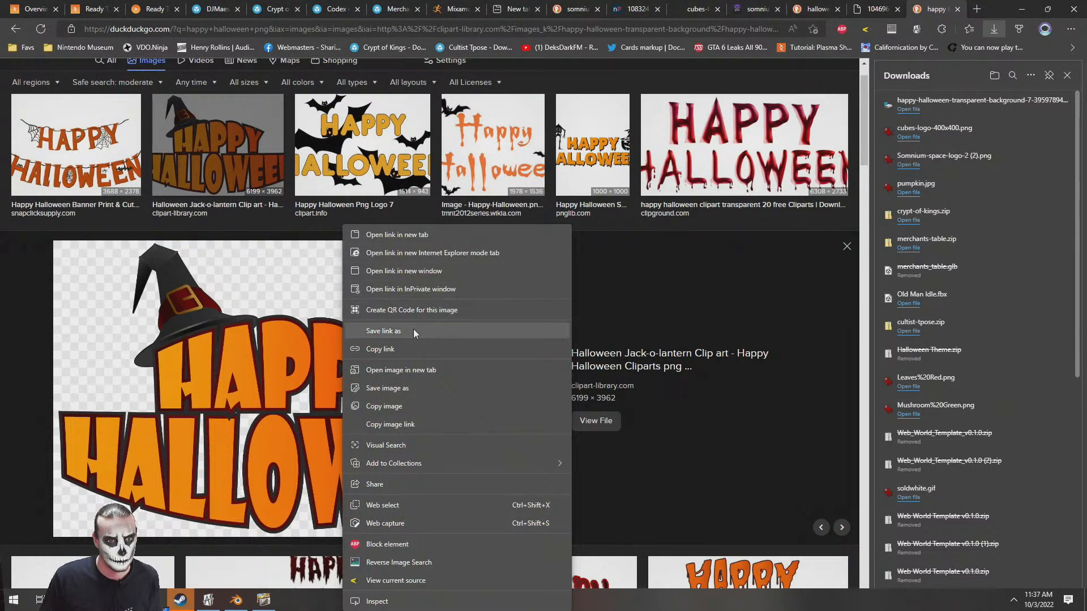
pyautogui.click(407, 370)
pyautogui.rightClick(349, 268)
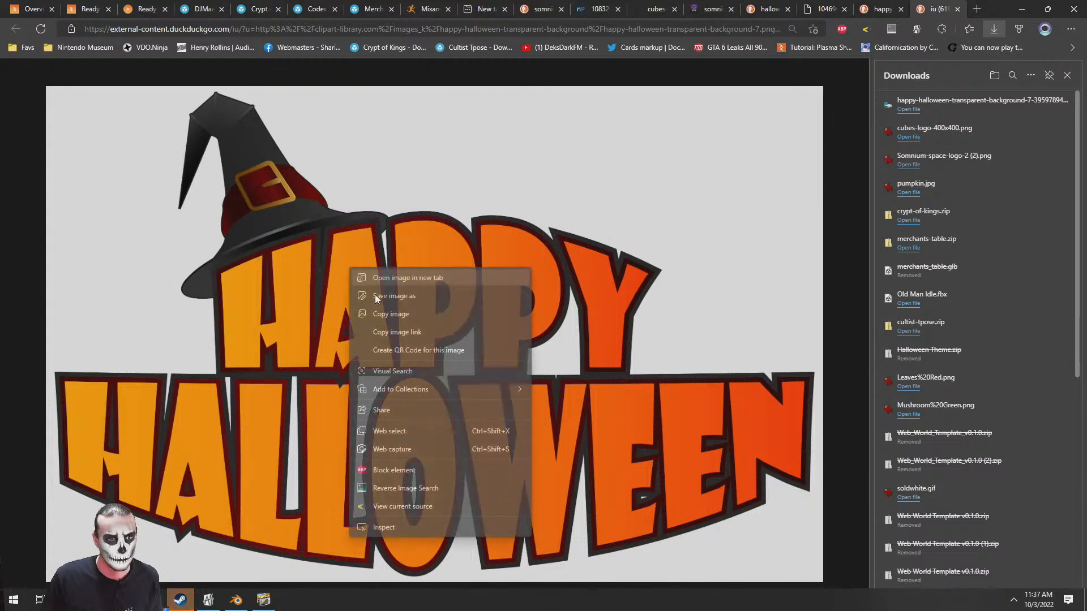
pyautogui.click(398, 296)
pyautogui.click(437, 288)
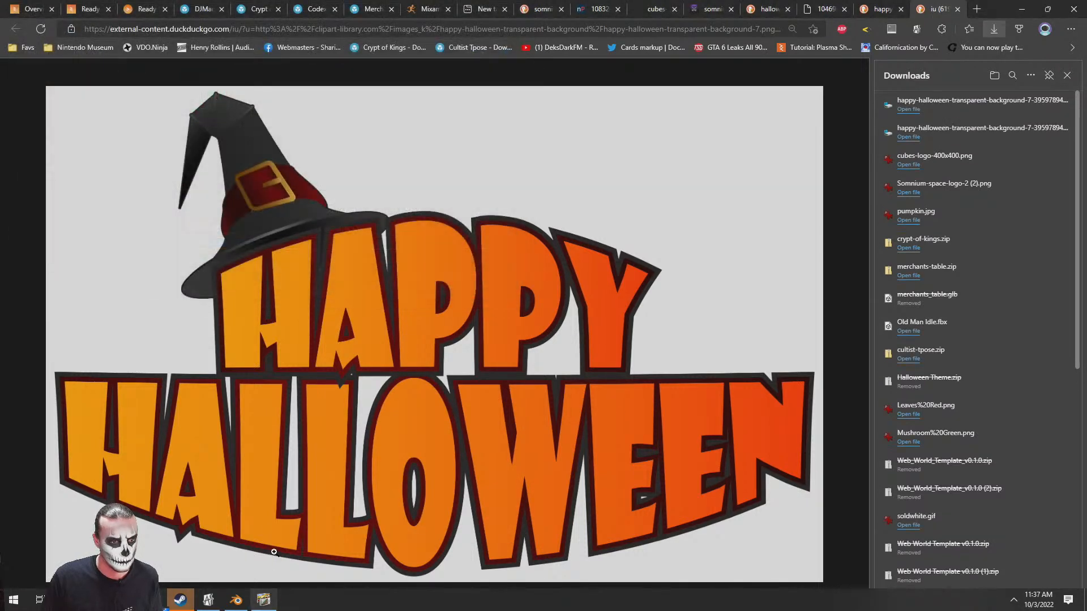
pyautogui.rightClick(302, 353)
pyautogui.click(347, 106)
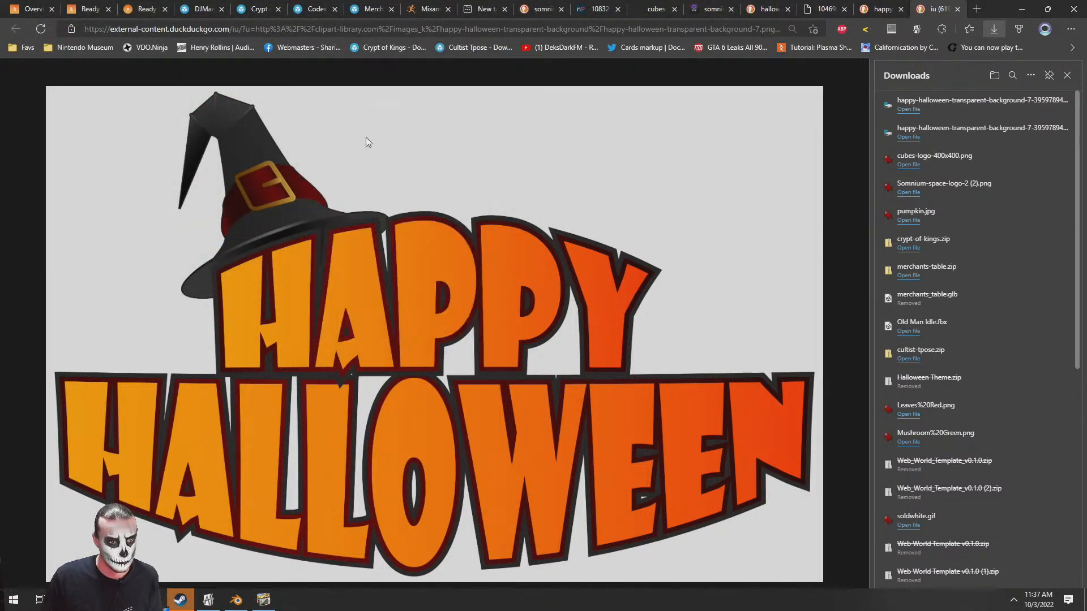
pyautogui.click(137, 260)
pyautogui.click(137, 261)
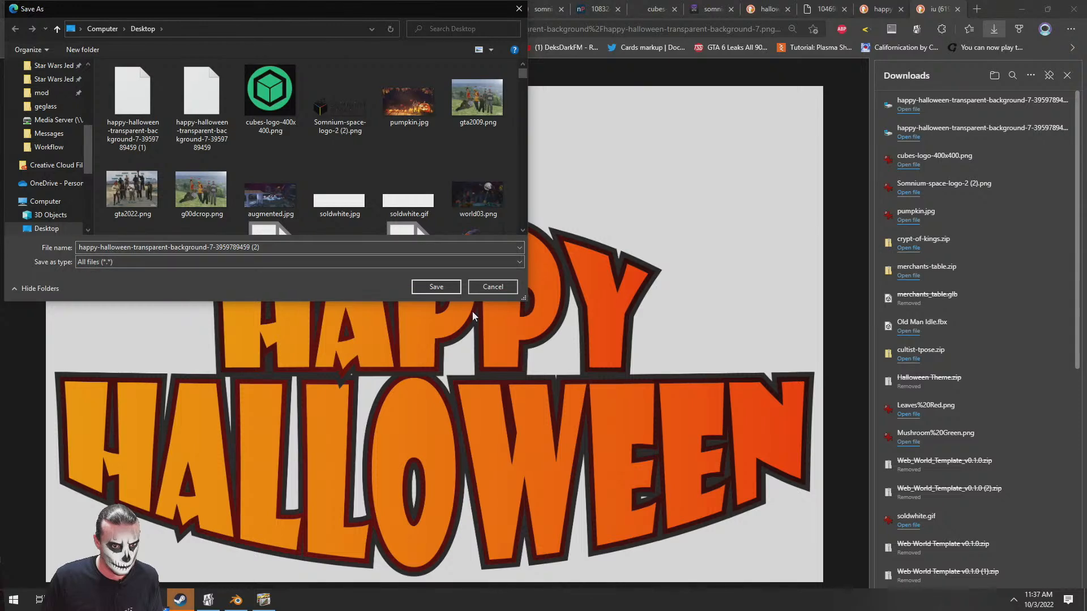
pyautogui.click(491, 287)
pyautogui.click(554, 258)
pyautogui.click(580, 224)
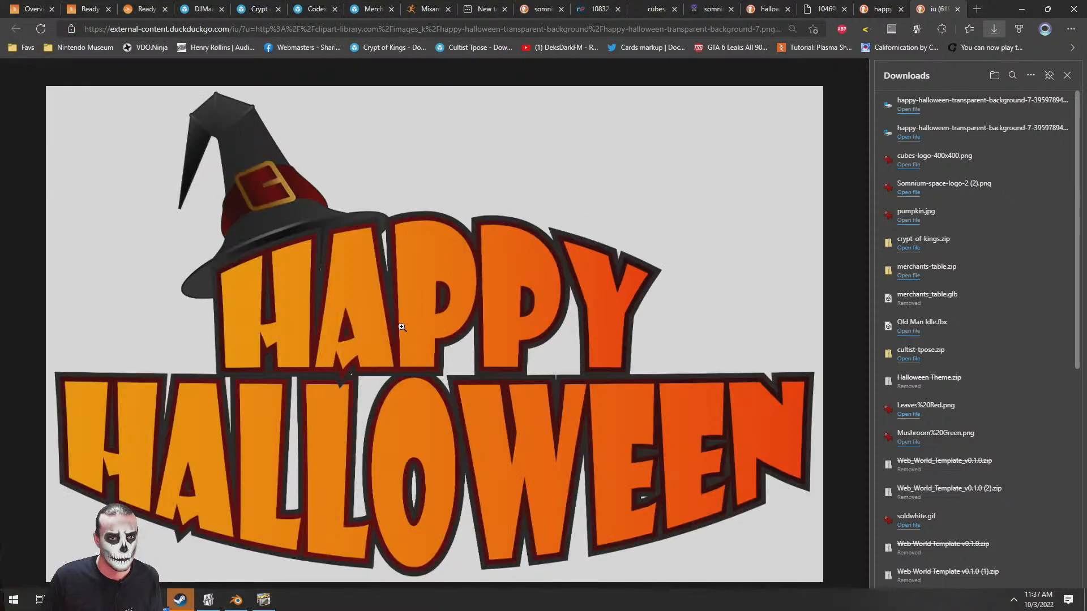
pyautogui.keyDown('ctrl'); pyautogui.scroll(-1, 407, 321); pyautogui.keyUp('ctrl')
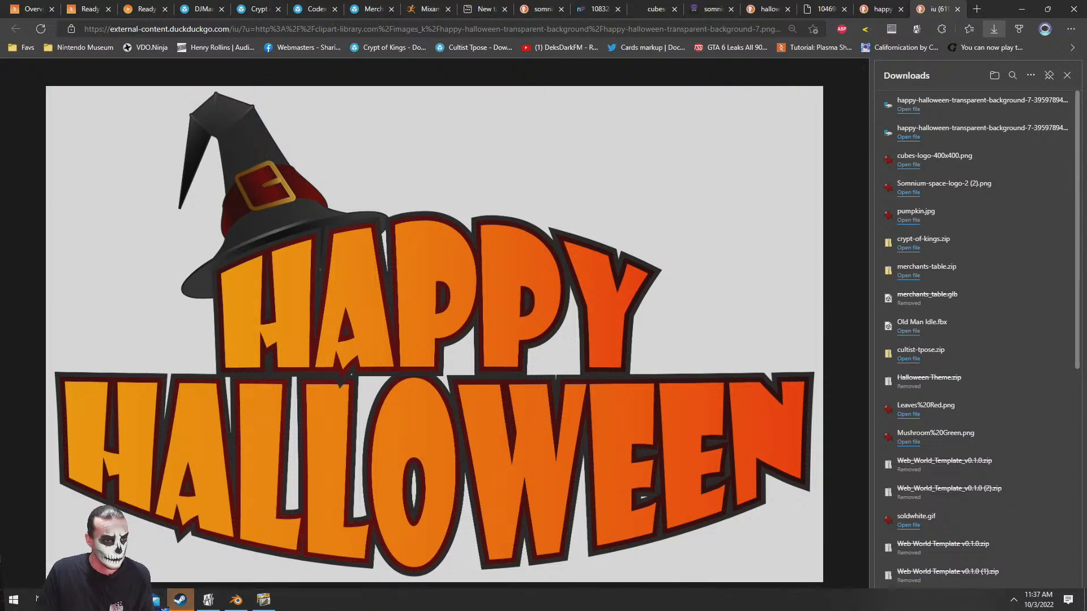
# Open an image from File Explorer in IrfanView and paste the screenshot of the browser's Happy Halloween clip art over it
pyautogui.click(126, 600)
pyautogui.click(174, 548)
pyautogui.click(360, 250)
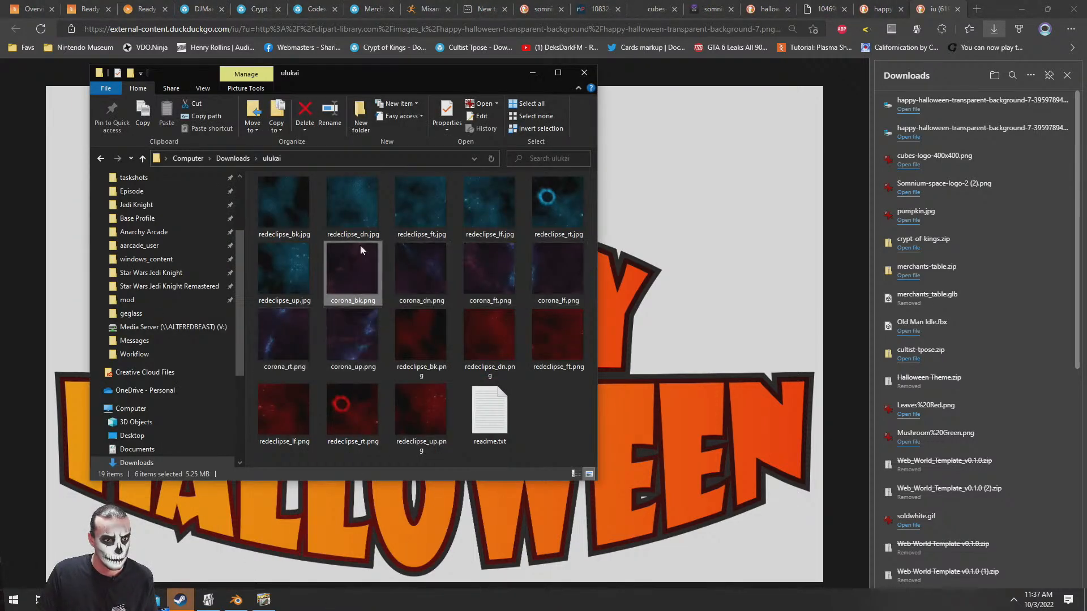
pyautogui.hotkey('alt', 'Tab')
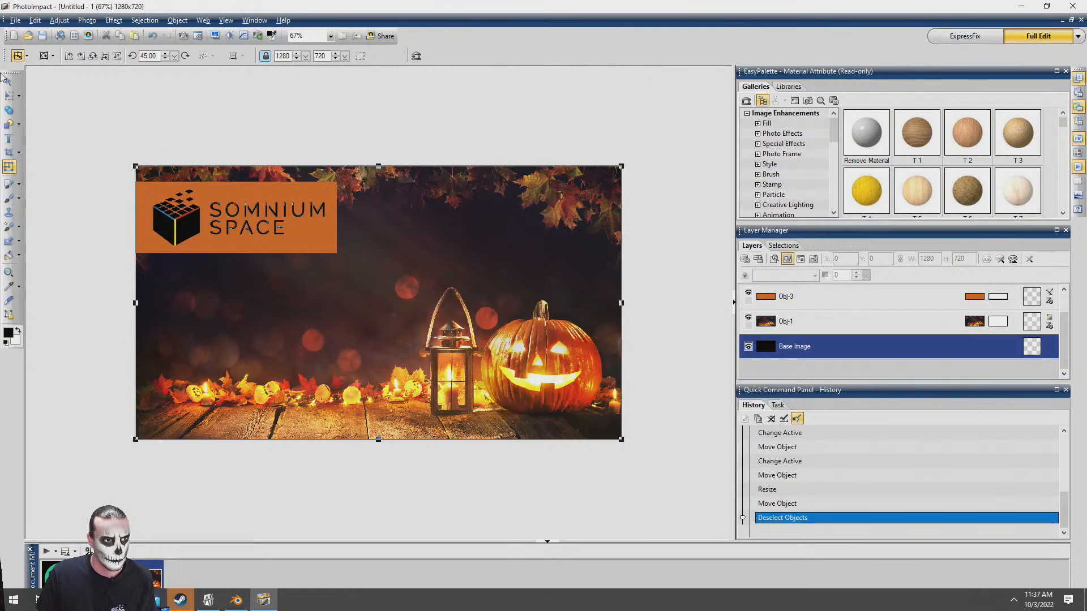
pyautogui.click(9, 83)
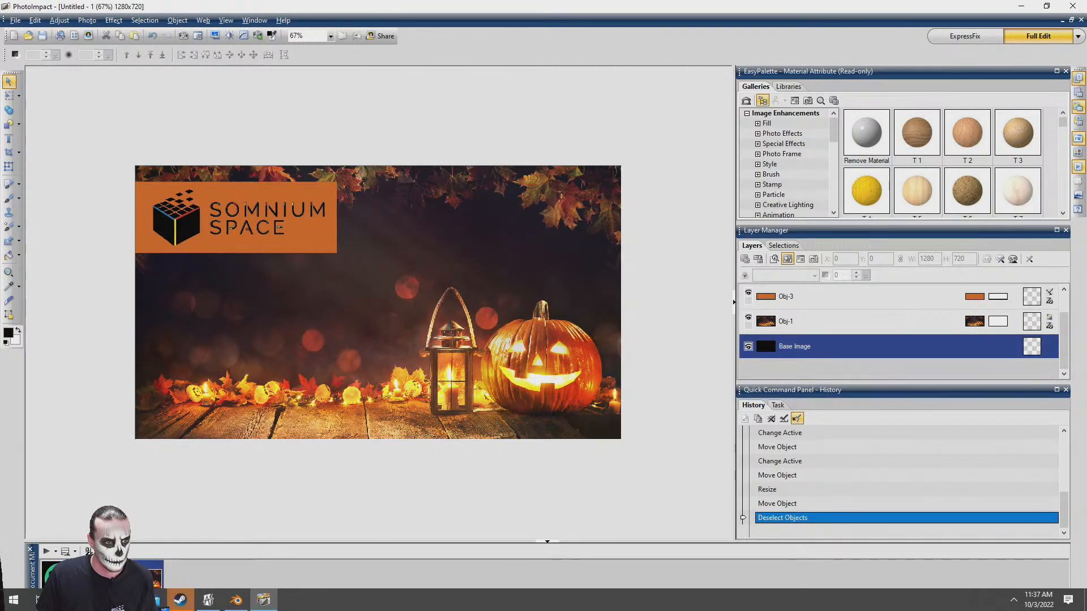
pyautogui.click(127, 600)
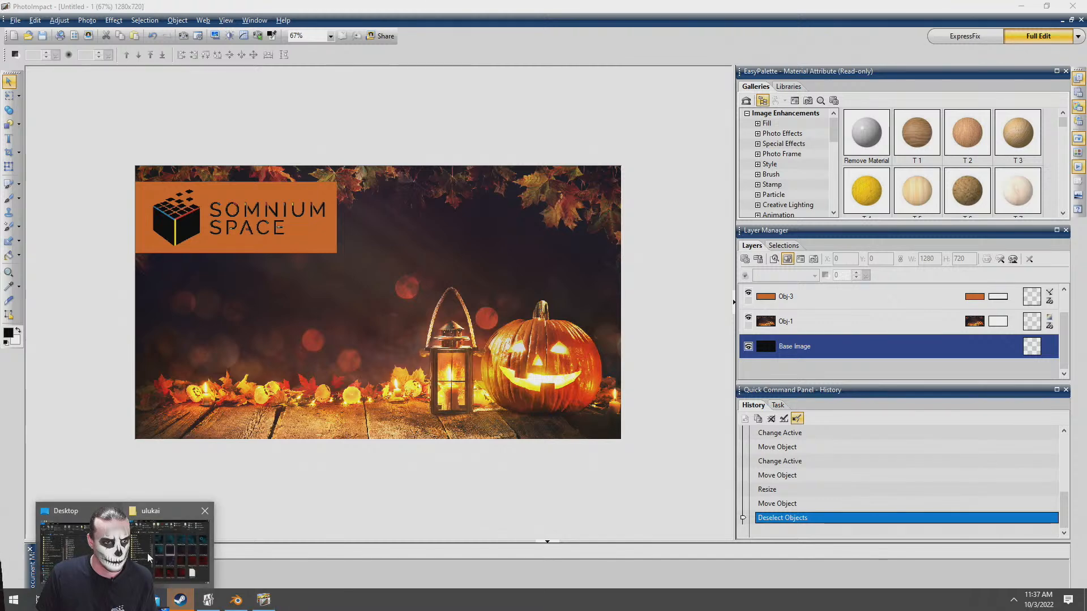
pyautogui.click(149, 552)
pyautogui.hotkey('alt', 'Tab')
pyautogui.press('Tab')
pyautogui.press('Tab')
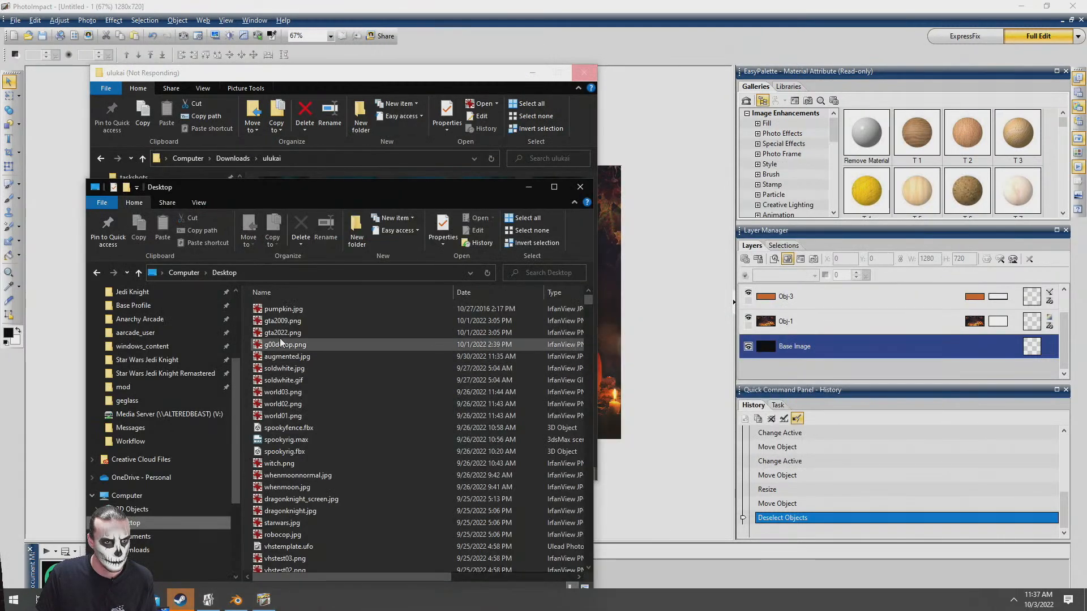
pyautogui.doubleClick(280, 343)
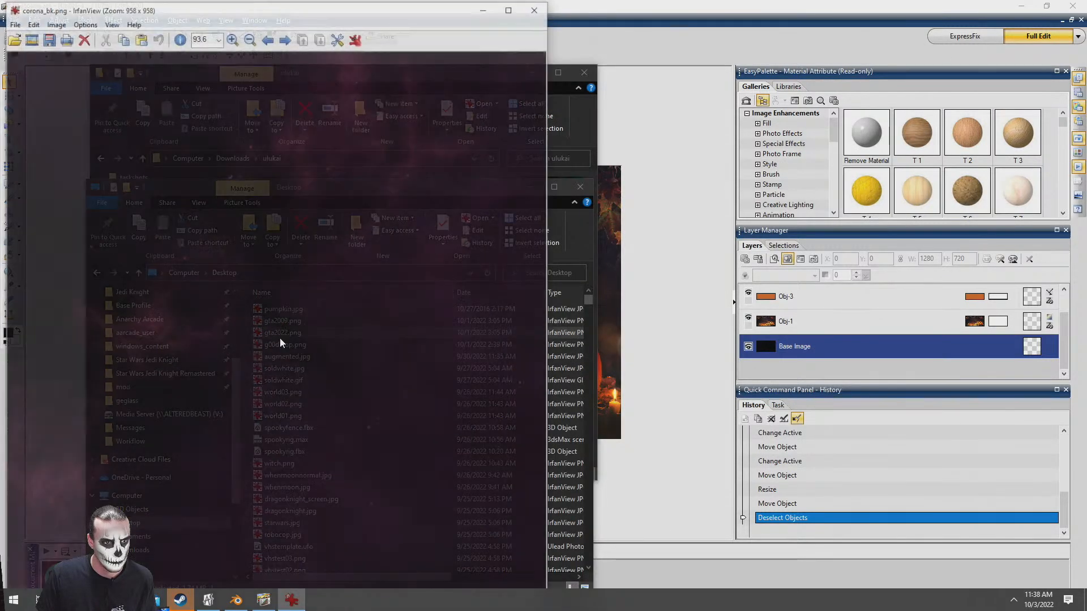
pyautogui.hotkey('ctrl', 'v')
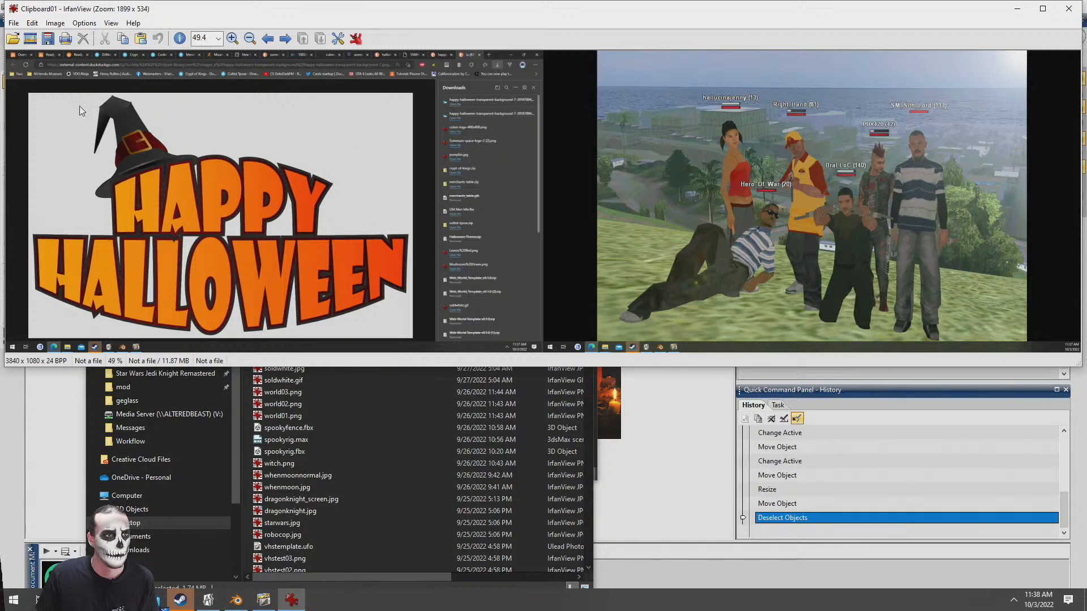
# Crop the pasted screenshot to just the rectangle holding the Happy Halloween clip art, about 1369 × 873 pixels
pyautogui.moveTo(94, 146); pyautogui.dragTo(453, 351)
pyautogui.hotkey('ctrl', 'y')
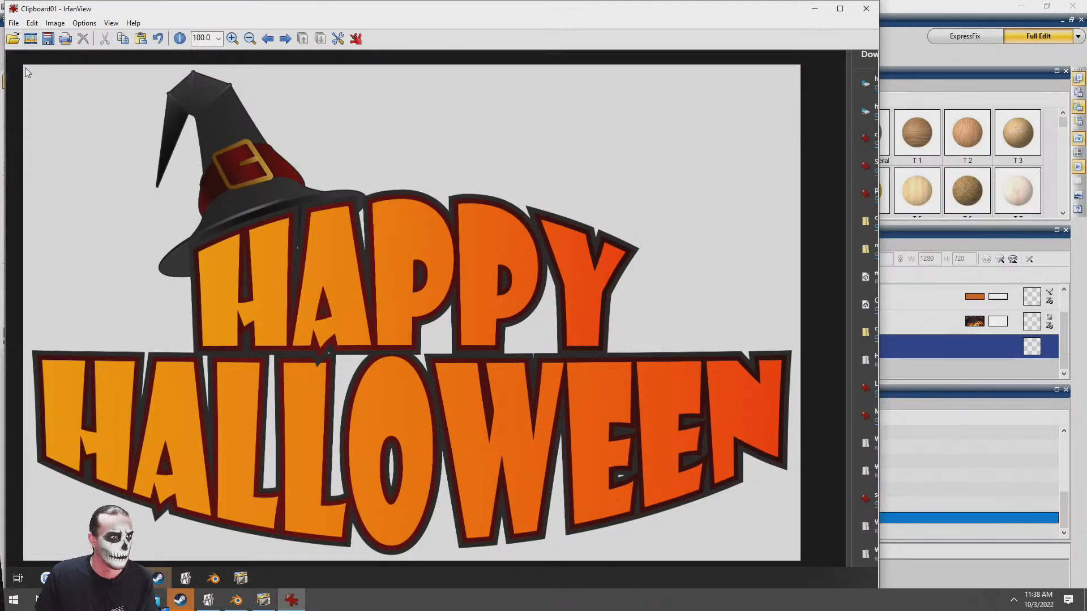
pyautogui.moveTo(26, 70); pyautogui.dragTo(802, 558)
pyautogui.hotkey('ctrl', 'y')
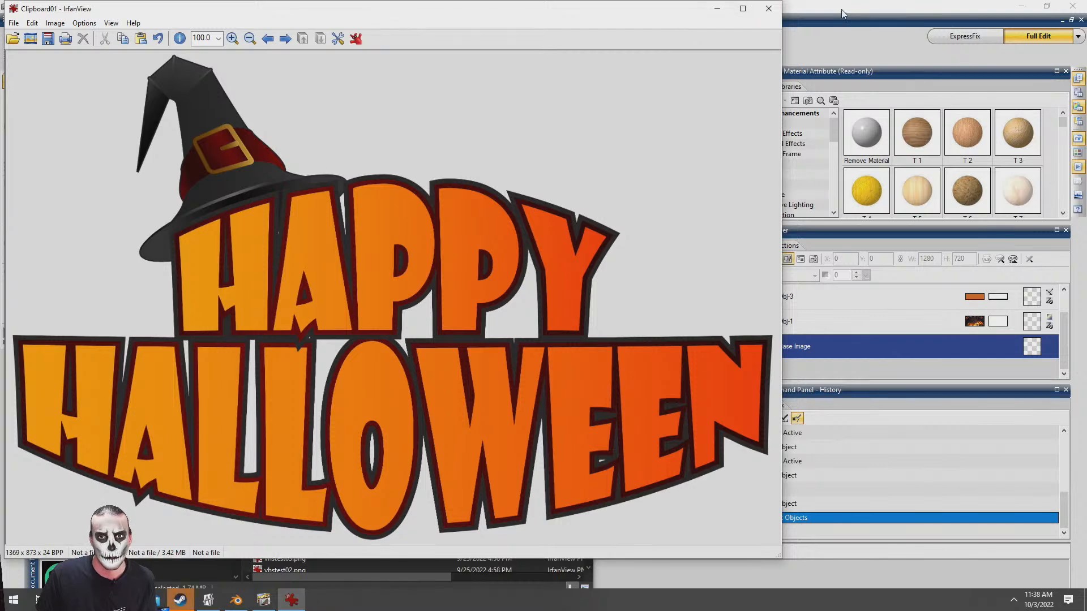
# Switch to PhotoImpact, create a new 1369 × 873 image and paste the cropped clip art into it as an object
pyautogui.hotkey('alt', 'Tab')
pyautogui.click(9, 36)
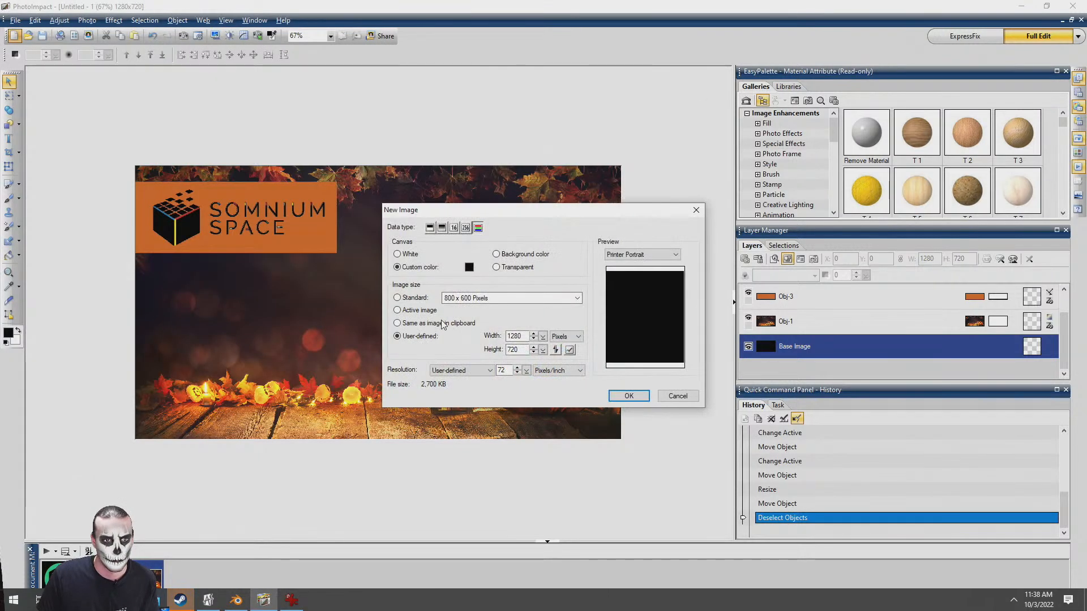
pyautogui.click(628, 396)
pyautogui.hotkey('ctrl', 'v')
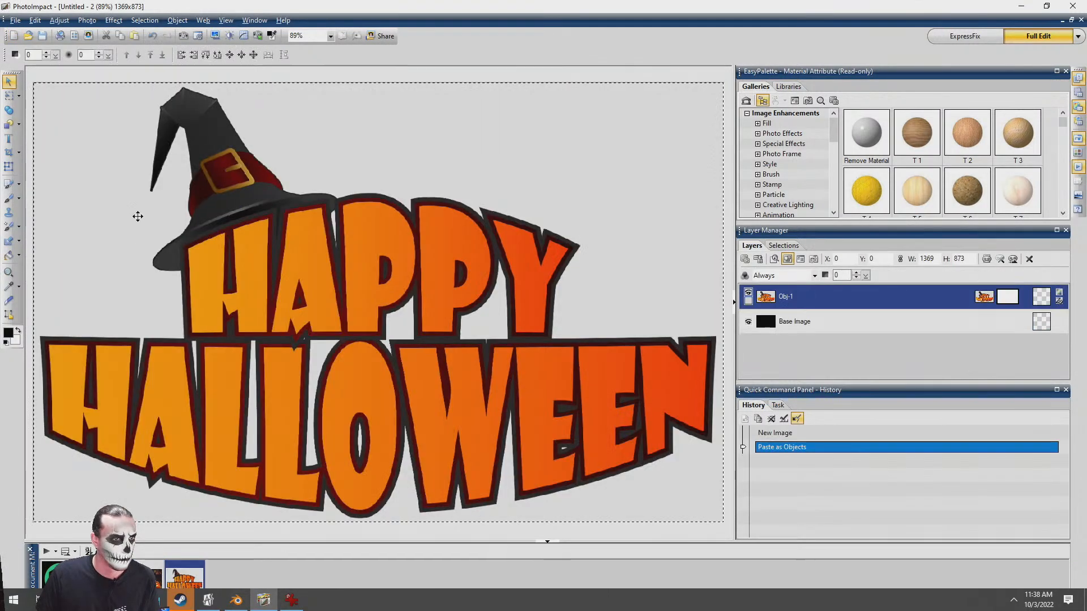
# Erase the clip art's light background with the Magic Wand object eraser, with connected-pixel search off and similarity at 58
pyautogui.click(20, 241)
pyautogui.click(62, 260)
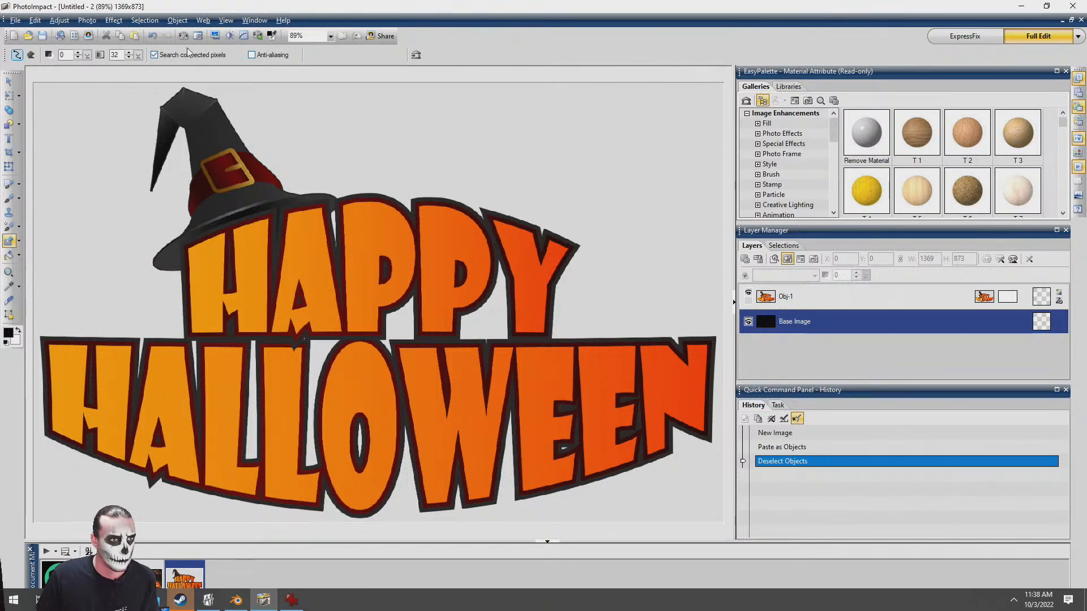
pyautogui.click(155, 54)
pyautogui.click(211, 88)
pyautogui.click(543, 321)
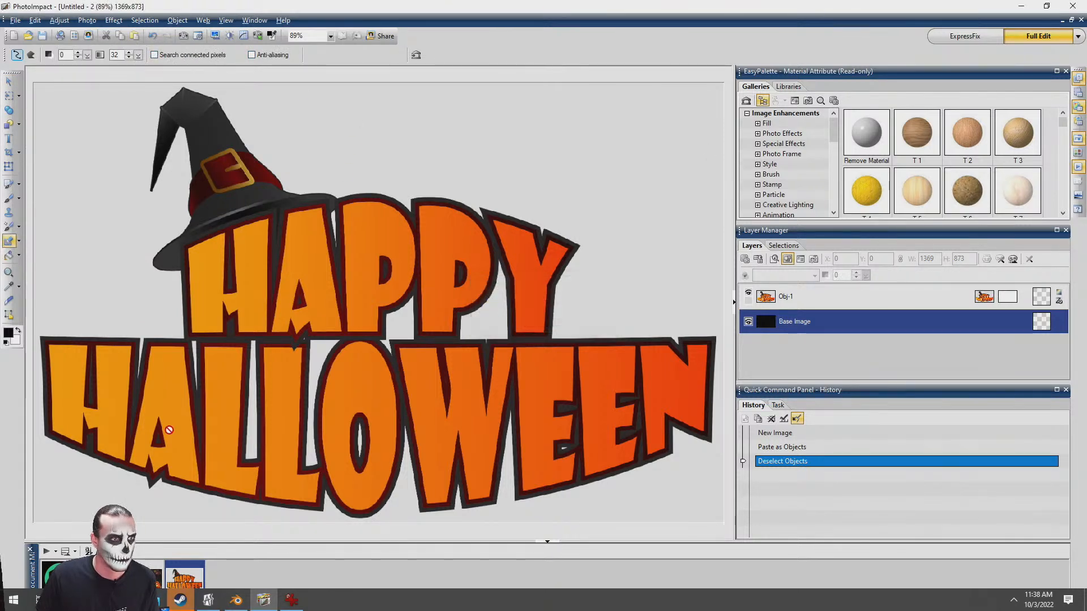
pyautogui.click(768, 301)
pyautogui.click(130, 52)
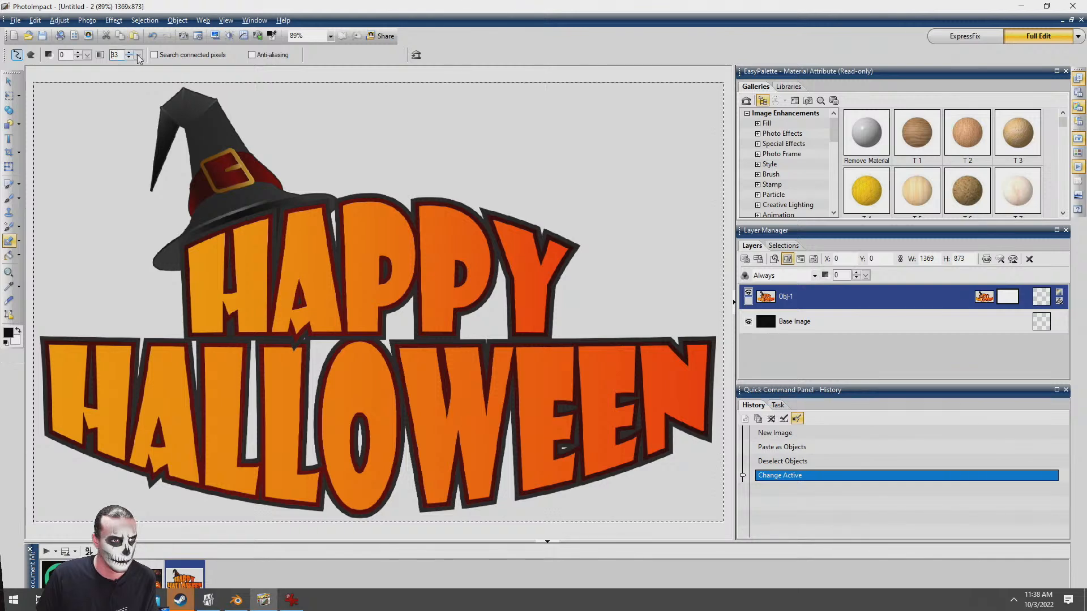
pyautogui.moveTo(143, 57); pyautogui.dragTo(154, 56)
pyautogui.click(585, 155)
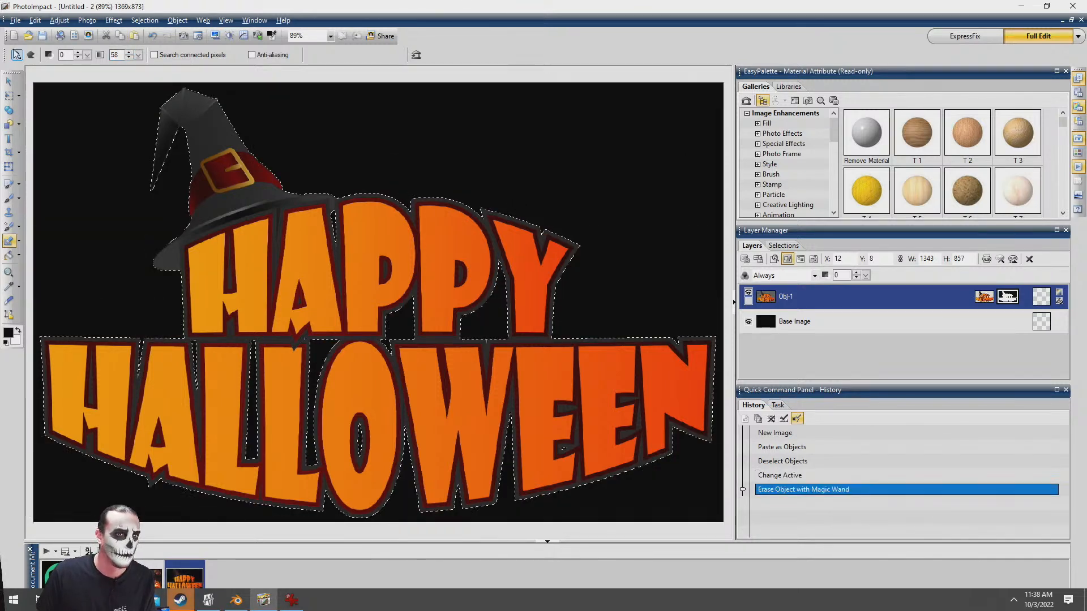
# Paste the cut-out Happy Halloween lettering into the 1280 × 720 pumpkin image and activate the Transform tool
pyautogui.click(9, 80)
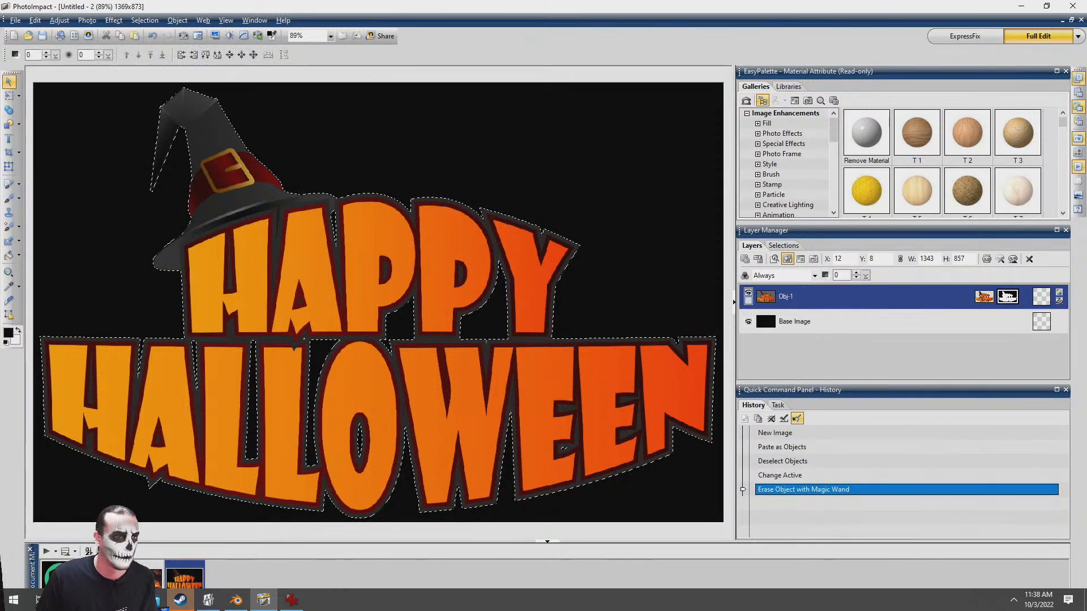
pyautogui.click(151, 576)
pyautogui.hotkey('ctrl', 'v')
pyautogui.click(9, 167)
pyautogui.scroll(-3, 340, 172)
# Try scaling the pasted lettering to about 468 × 299 pixels and repositioning it, and undo these changes
pyautogui.moveTo(478, 378); pyautogui.dragTo(361, 327)
pyautogui.scroll(2, 387, 343)
pyautogui.moveTo(365, 328); pyautogui.dragTo(335, 325)
pyautogui.hotkey('ctrl', 'z')
pyautogui.hotkey('ctrl', 'z')
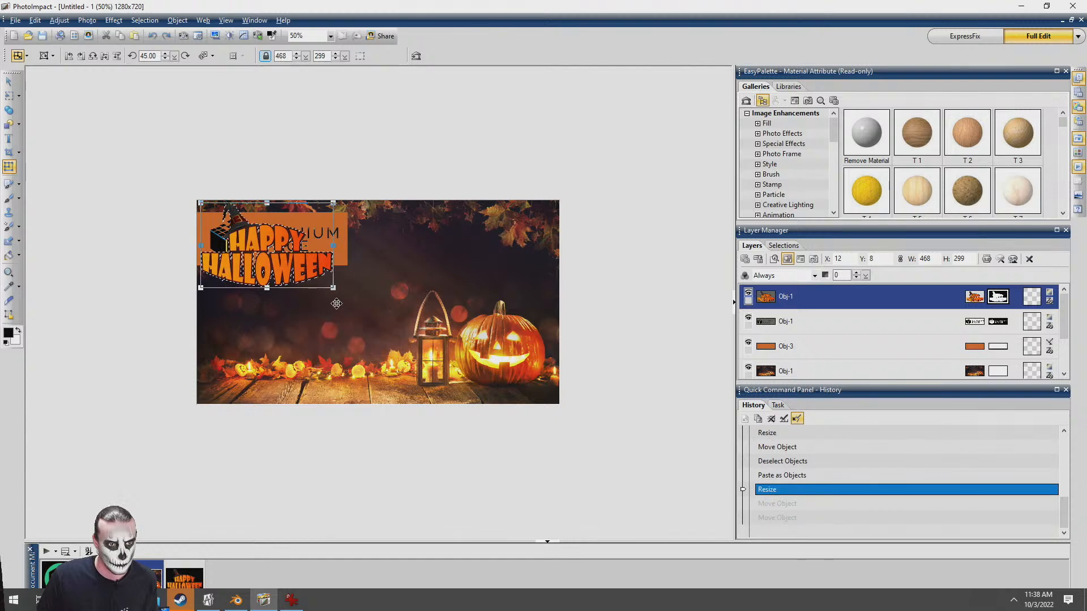
pyautogui.hotkey('ctrl', 'z')
# Scale the Happy Halloween lettering to about 769 × 491 pixels and place it in the image's lower-left area at about X 46, Y 200
pyautogui.moveTo(582, 444); pyautogui.dragTo(418, 341)
pyautogui.moveTo(312, 296); pyautogui.dragTo(317, 346)
pyautogui.moveTo(304, 307); pyautogui.dragTo(308, 311)
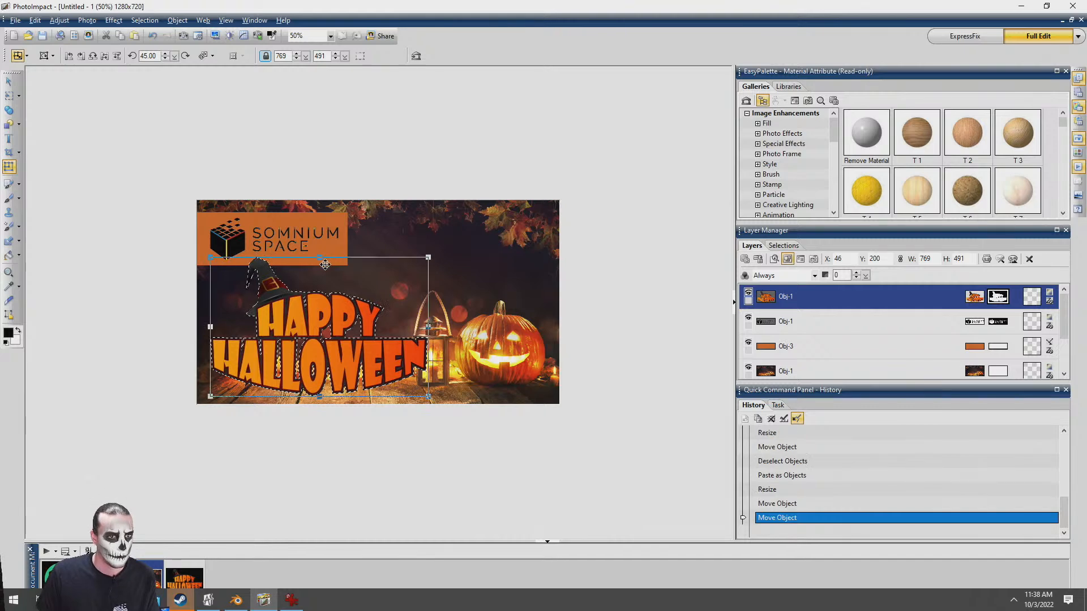
pyautogui.press('space')
pyautogui.scroll(2, 366, 382)
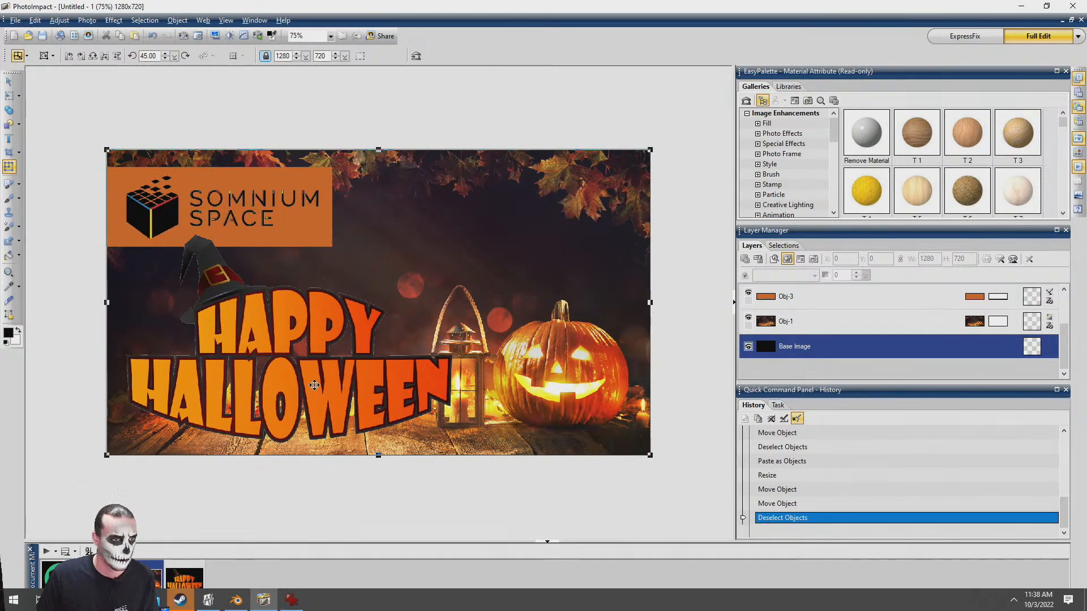
# Try Defringe on the Happy Halloween lettering with depth 1 and tolerance 1, undo it and deselect the lettering
pyautogui.click(314, 386)
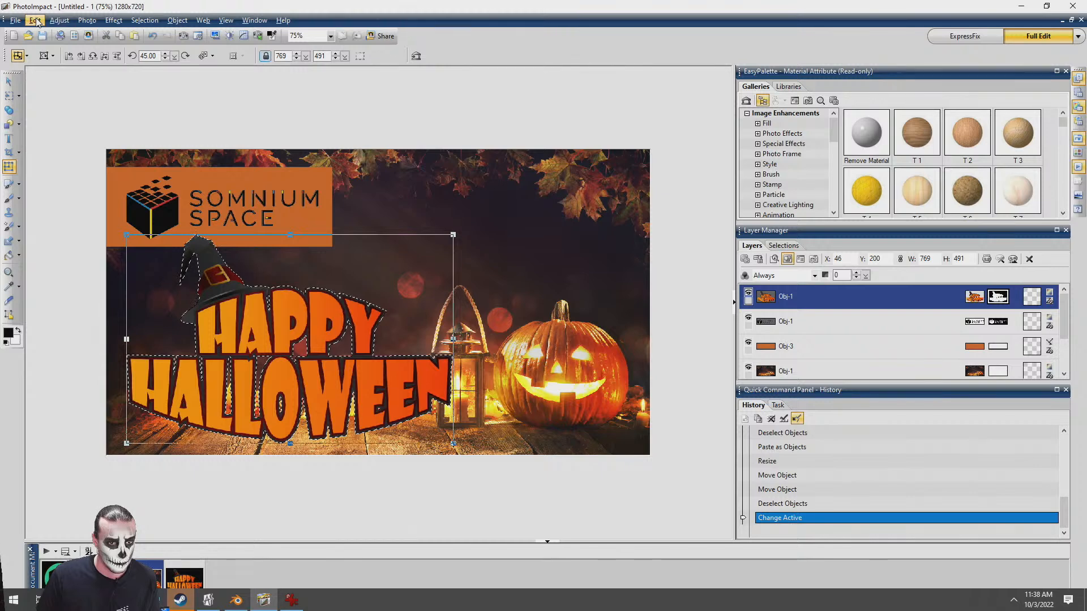
pyautogui.click(154, 22)
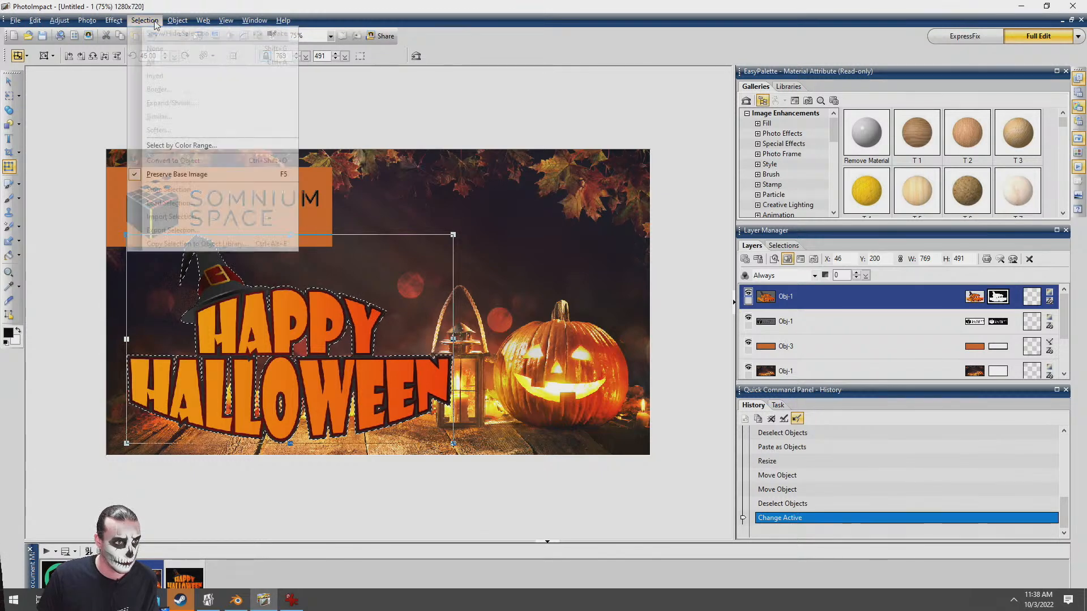
pyautogui.moveTo(177, 21)
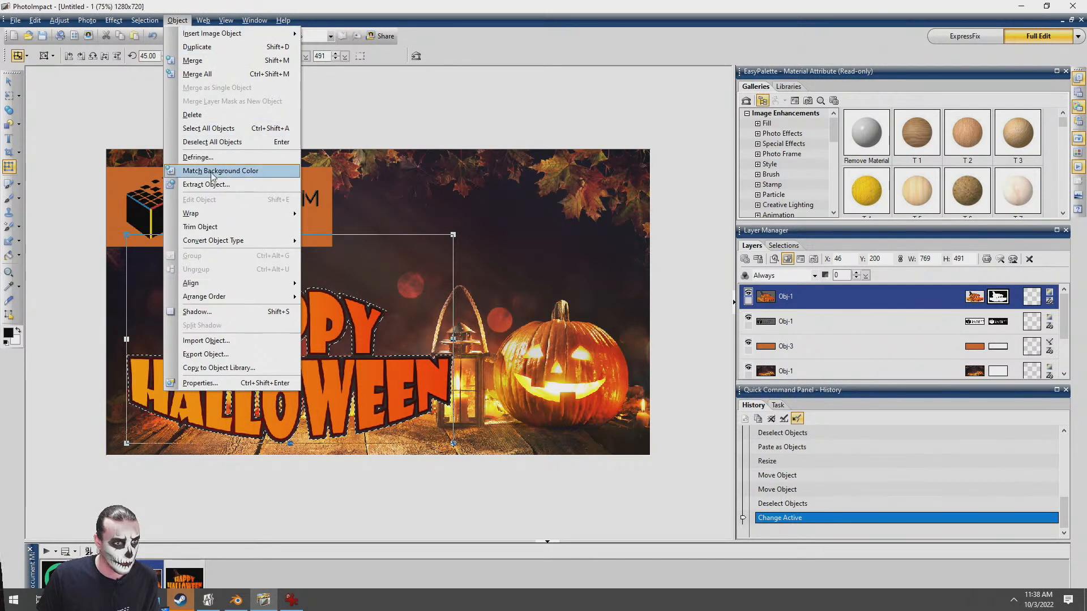
pyautogui.click(188, 18)
pyautogui.click(189, 18)
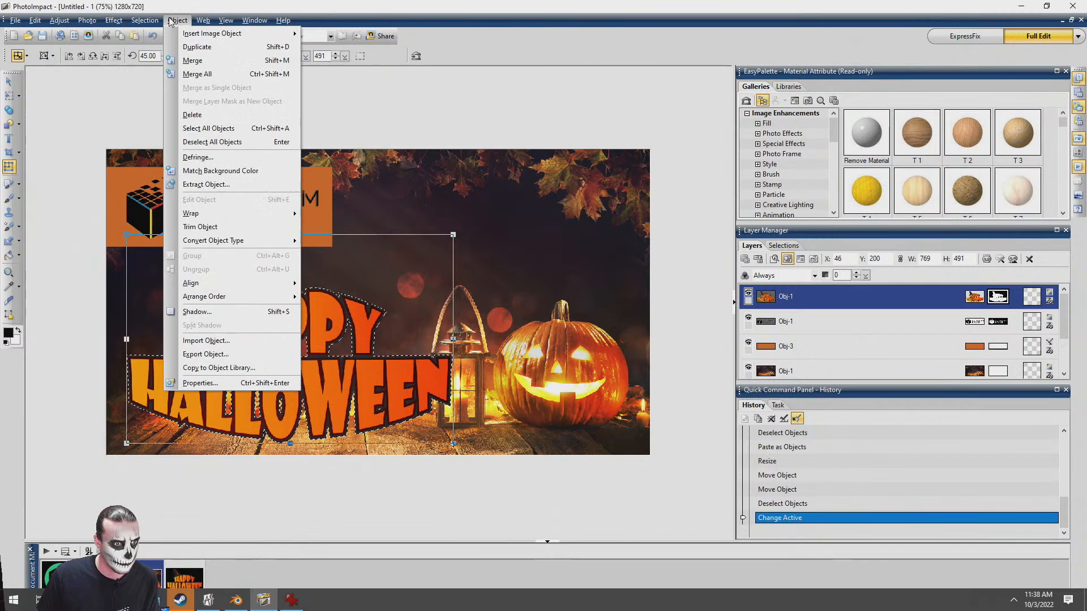
pyautogui.click(216, 157)
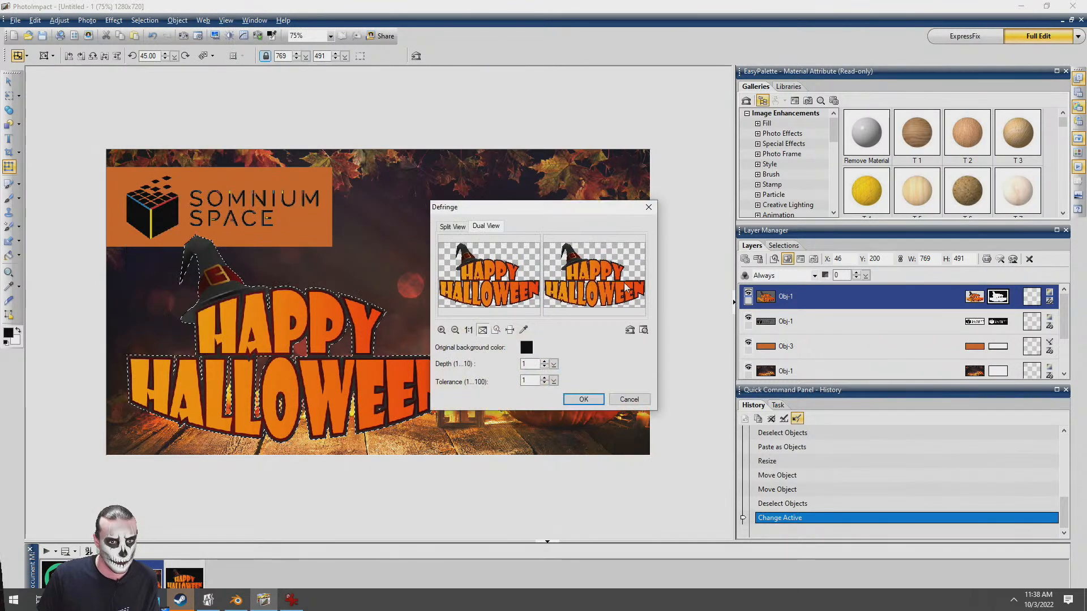
pyautogui.click(589, 404)
pyautogui.click(9, 81)
pyautogui.click(366, 227)
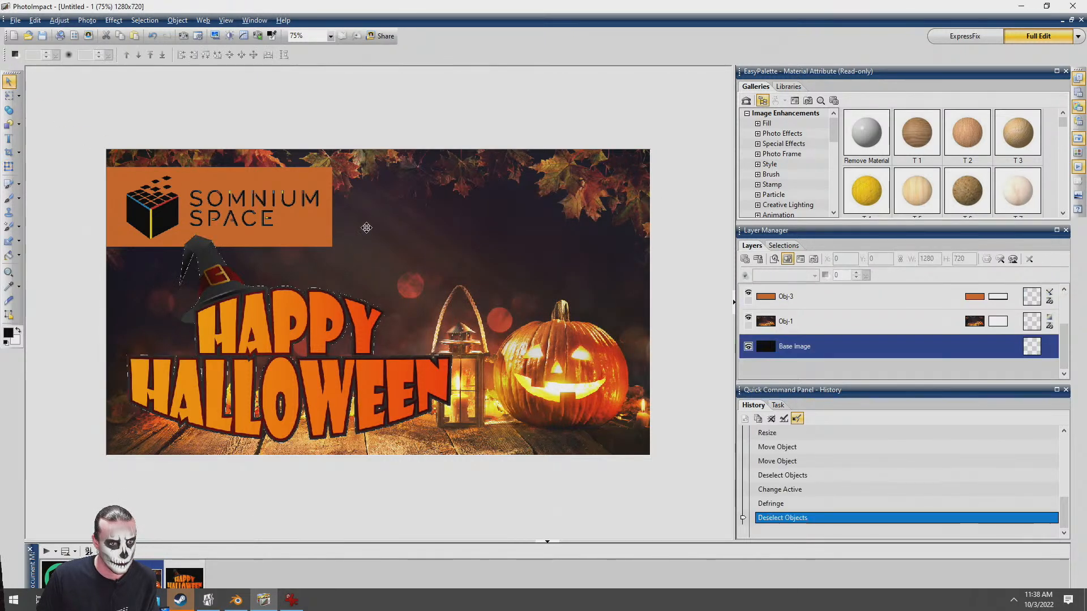
pyautogui.hotkey('ctrl', 'z')
pyautogui.hotkey('ctrl', 'z')
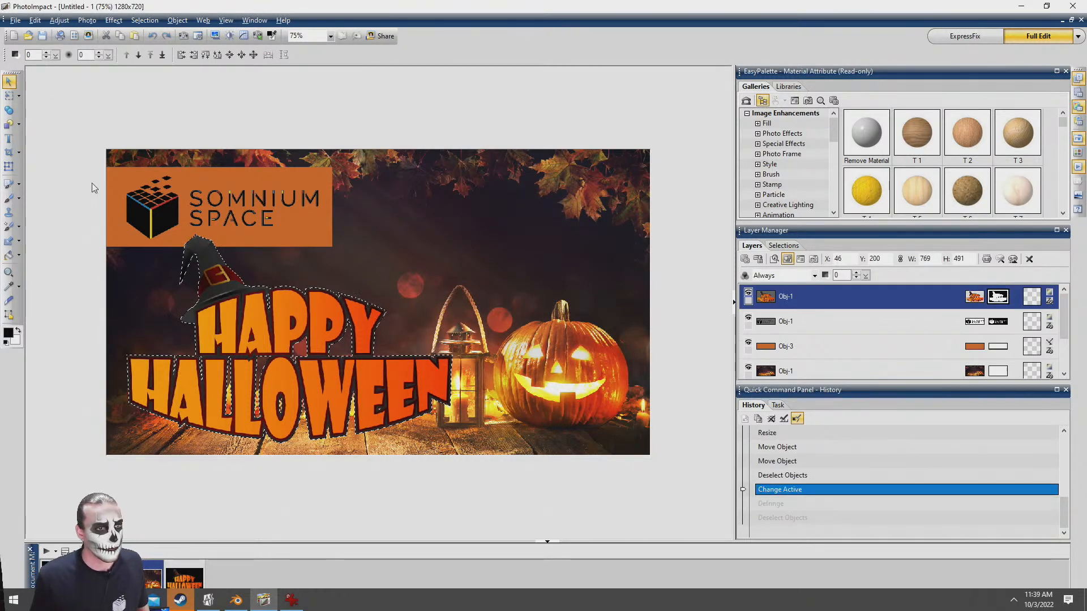
pyautogui.click(404, 215)
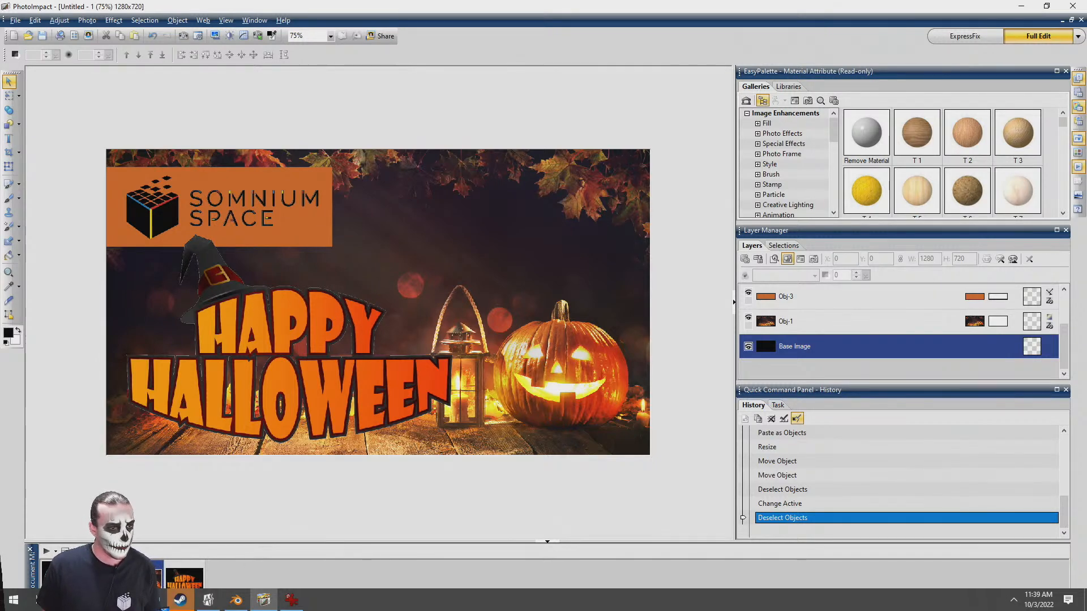
# Copy the green cubes logo from its own image into the pumpkin composition and move it to about X 327, Y 133
pyautogui.click(61, 576)
pyautogui.hotkey('ctrl', 'c')
pyautogui.click(143, 576)
pyautogui.hotkey('ctrl', 'v')
pyautogui.moveTo(144, 188); pyautogui.dragTo(282, 244)
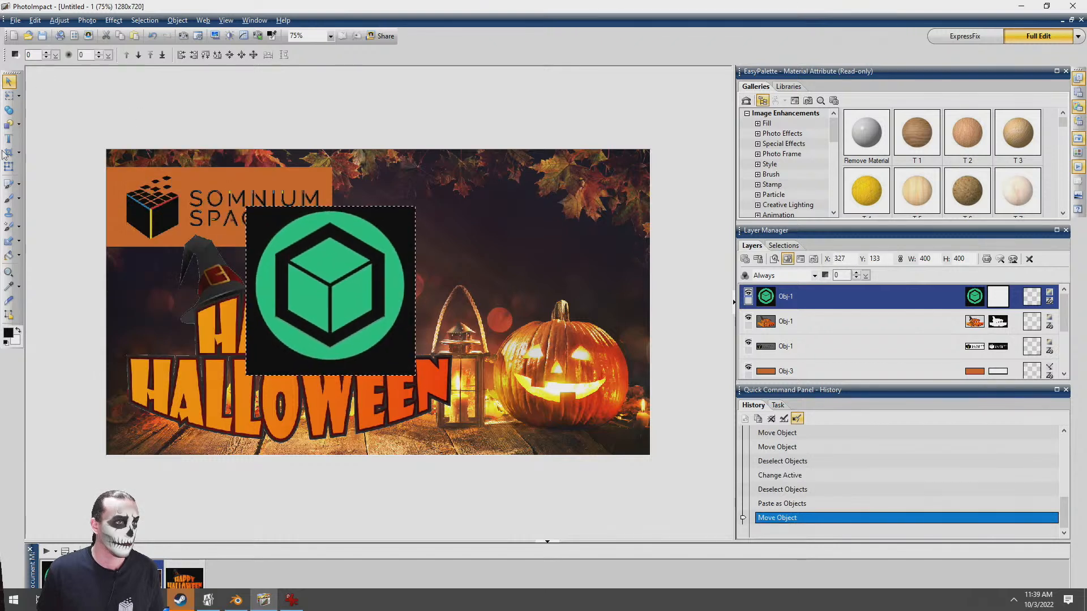
# Erase the black background around the green cubes logo with the magic wand object eraser
pyautogui.click(20, 240)
pyautogui.click(50, 261)
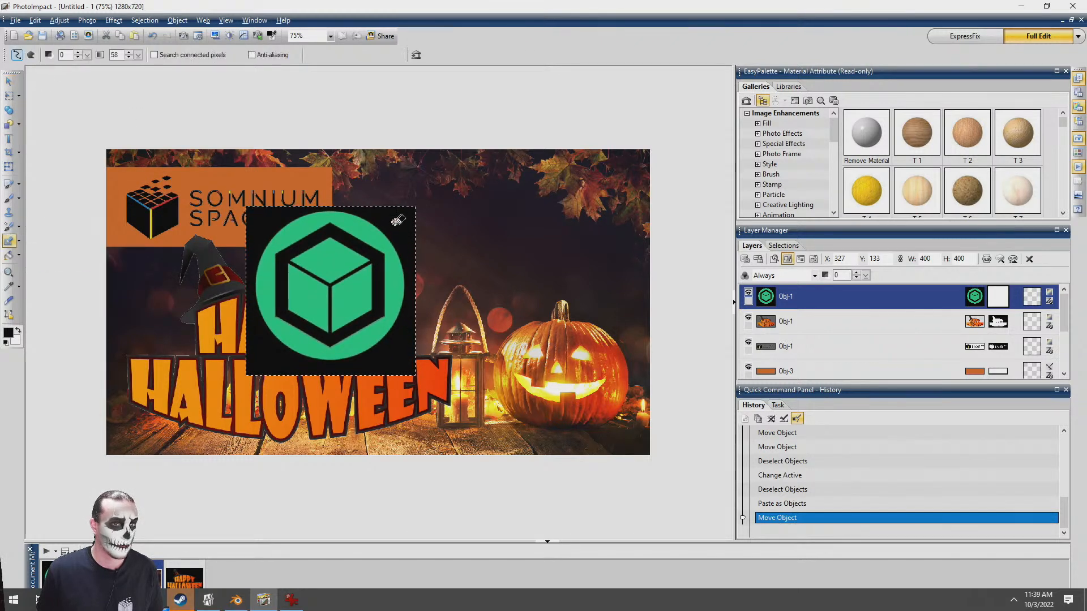
pyautogui.click(405, 229)
# Scale the cubes logo to about 190 × 190 pixels and place it in the image's upper-right area at about X 850, Y 68
pyautogui.click(12, 79)
pyautogui.moveTo(330, 286); pyautogui.dragTo(498, 253)
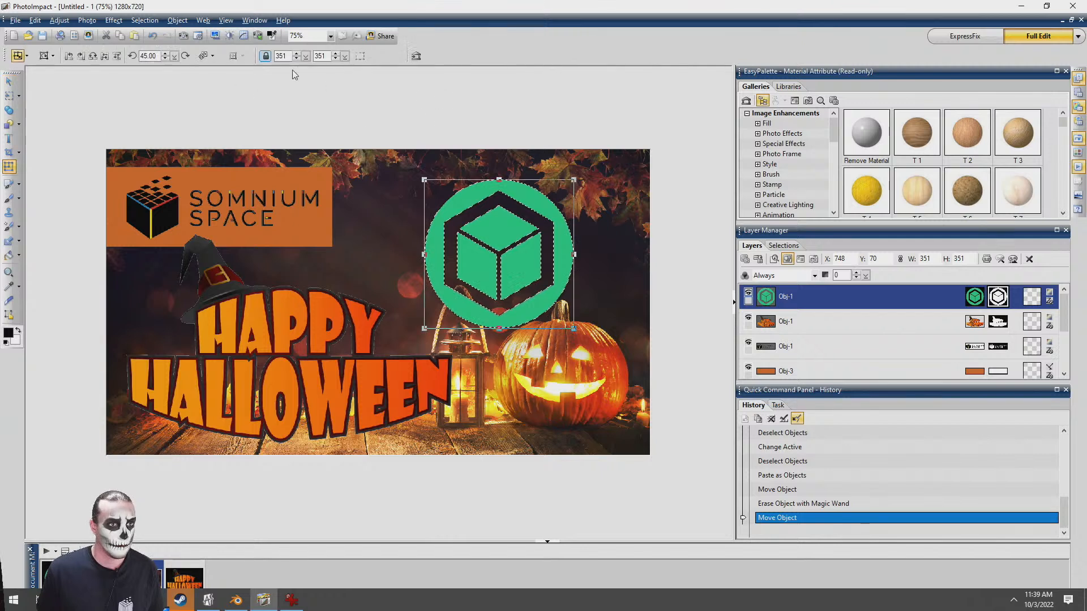
pyautogui.moveTo(455, 250); pyautogui.dragTo(493, 248)
pyautogui.moveTo(522, 287); pyautogui.dragTo(496, 218)
# Add a drop shadow to the cubes logo with the default shadow settings
pyautogui.hotkey('shift', 's')
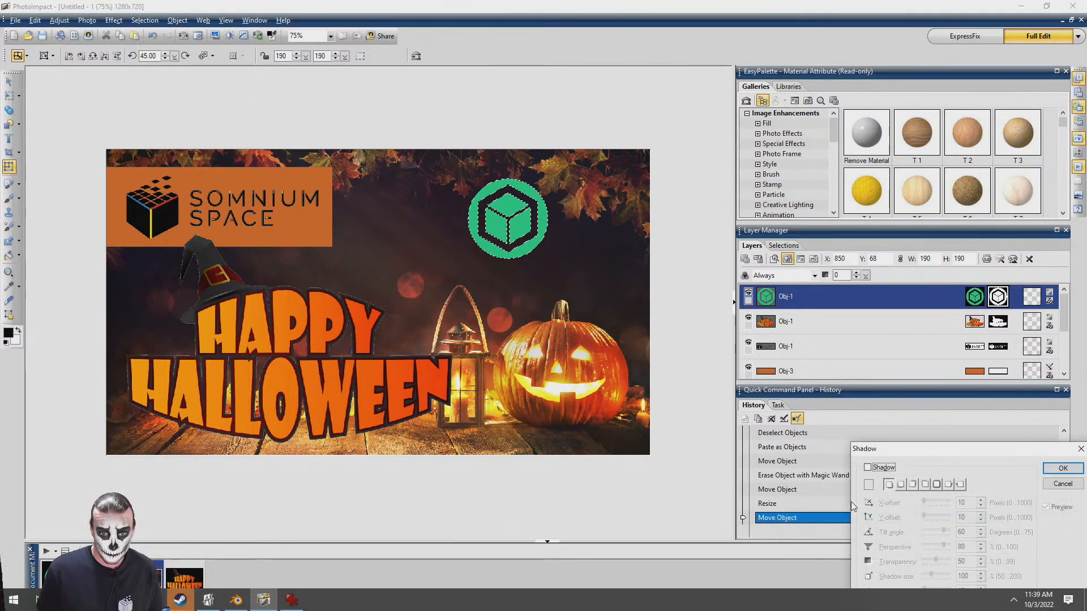
pyautogui.click(881, 466)
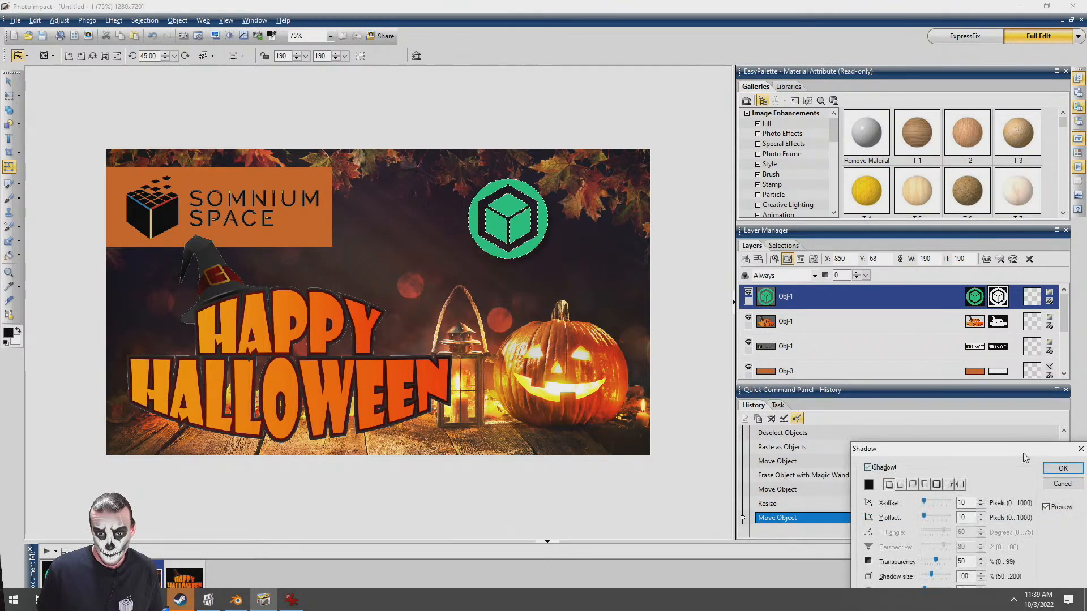
pyautogui.click(1059, 469)
# Duplicate the cubes logo twice, arrange the three logos in a triangle in the image's upper-right area, and deselect them
pyautogui.click(9, 81)
pyautogui.moveTo(519, 226); pyautogui.dragTo(451, 207)
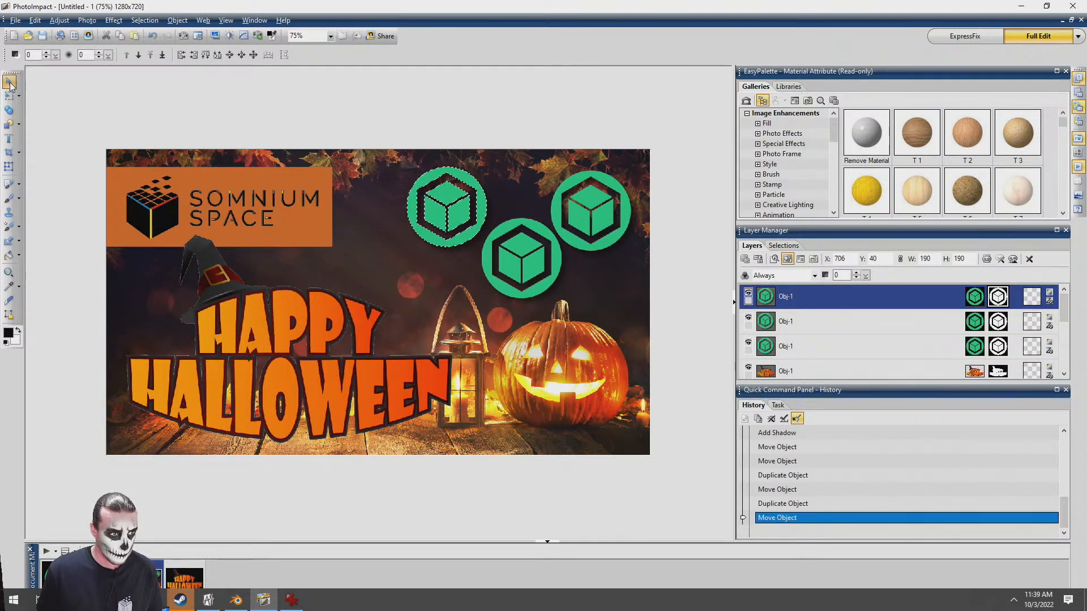
pyautogui.click(204, 99)
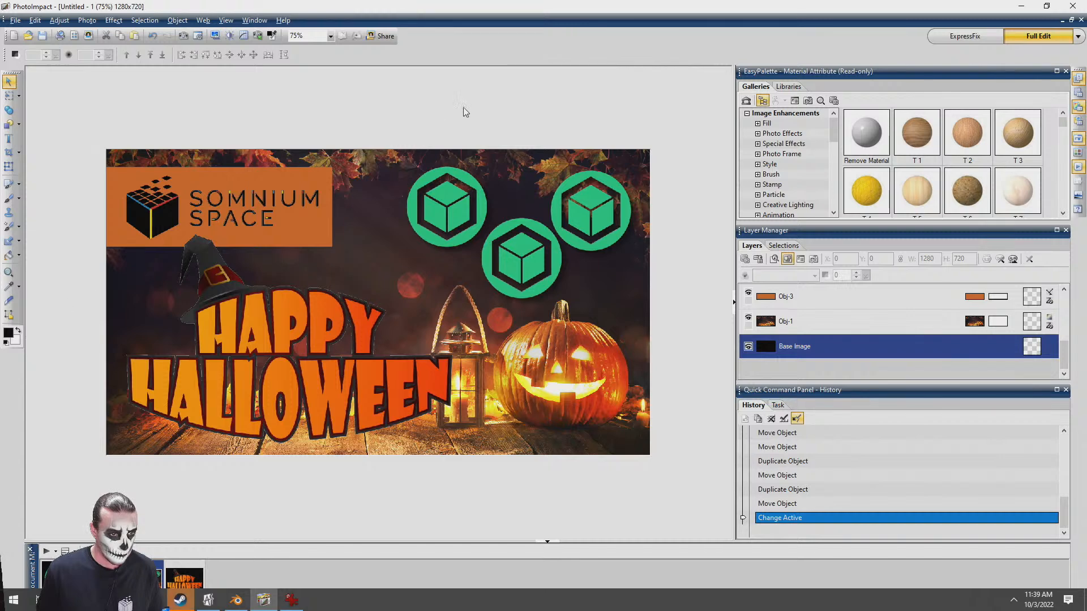
pyautogui.scroll(1, 462, 310)
pyautogui.scroll(-2, 461, 310)
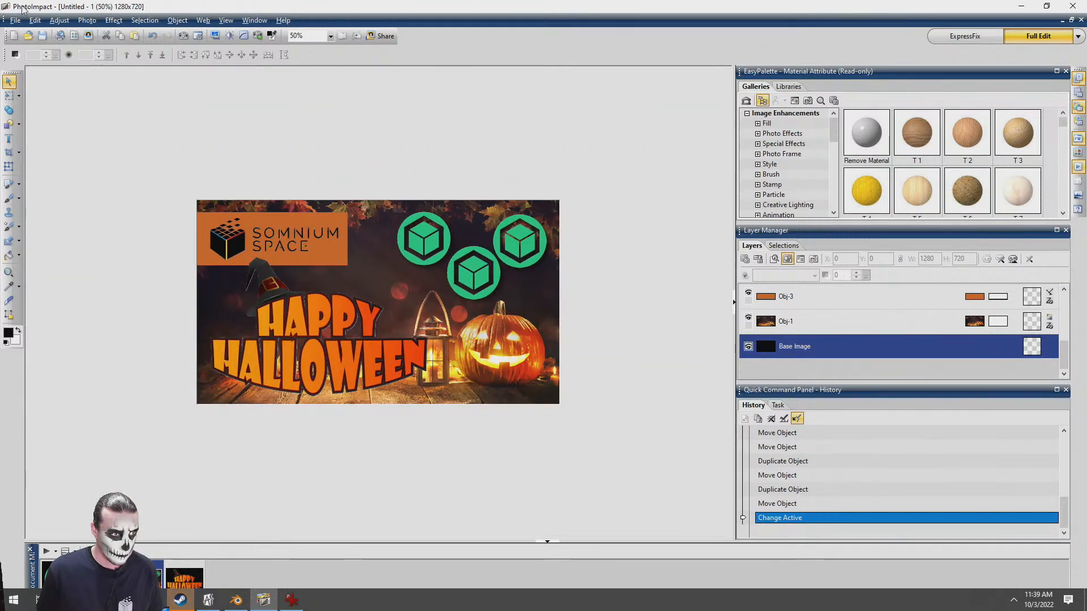
# Save the composition to the Desktop in PNG format as wallpaper
pyautogui.click(14, 20)
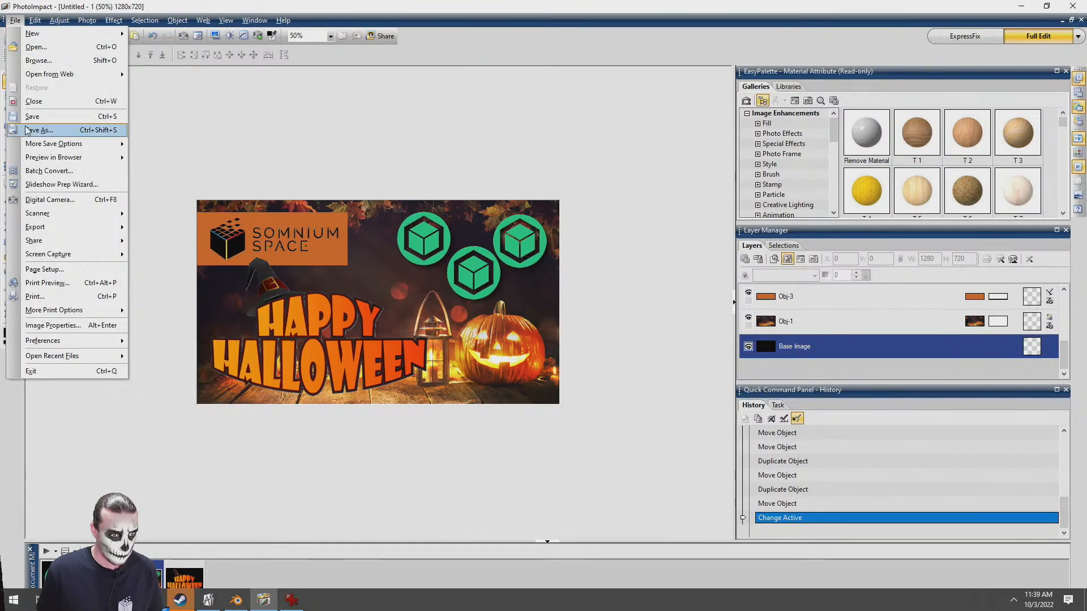
pyautogui.click(34, 129)
pyautogui.click(158, 137)
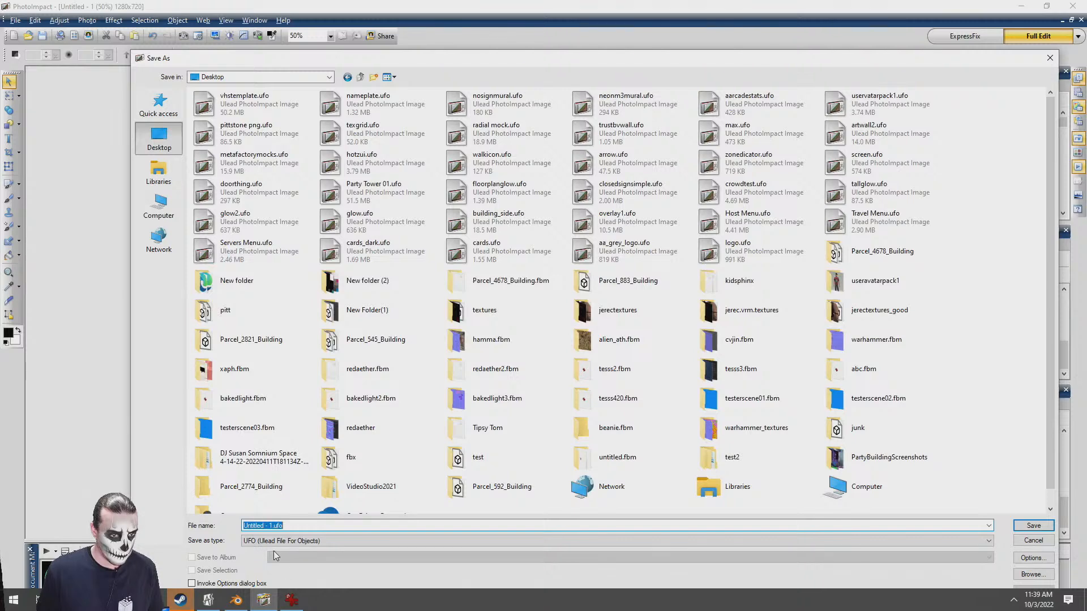
pyautogui.click(271, 541)
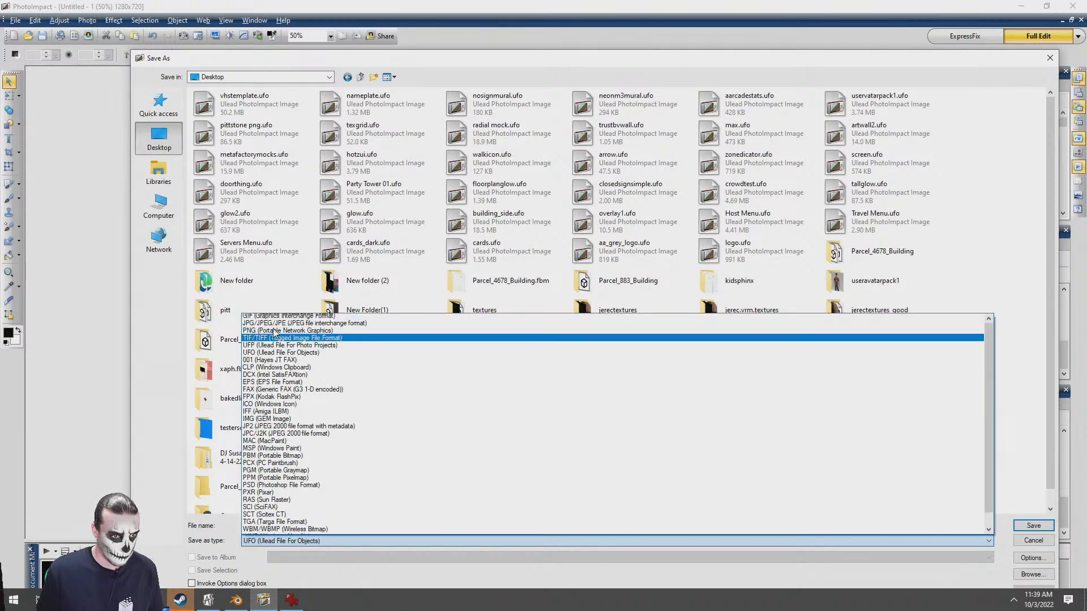
pyautogui.click(263, 339)
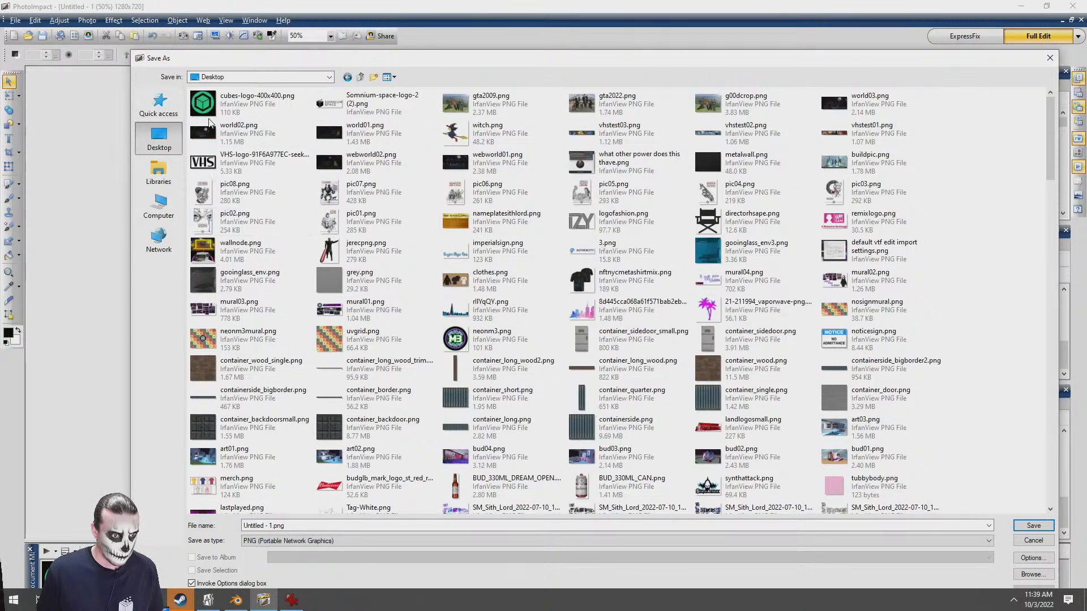
pyautogui.click(303, 525)
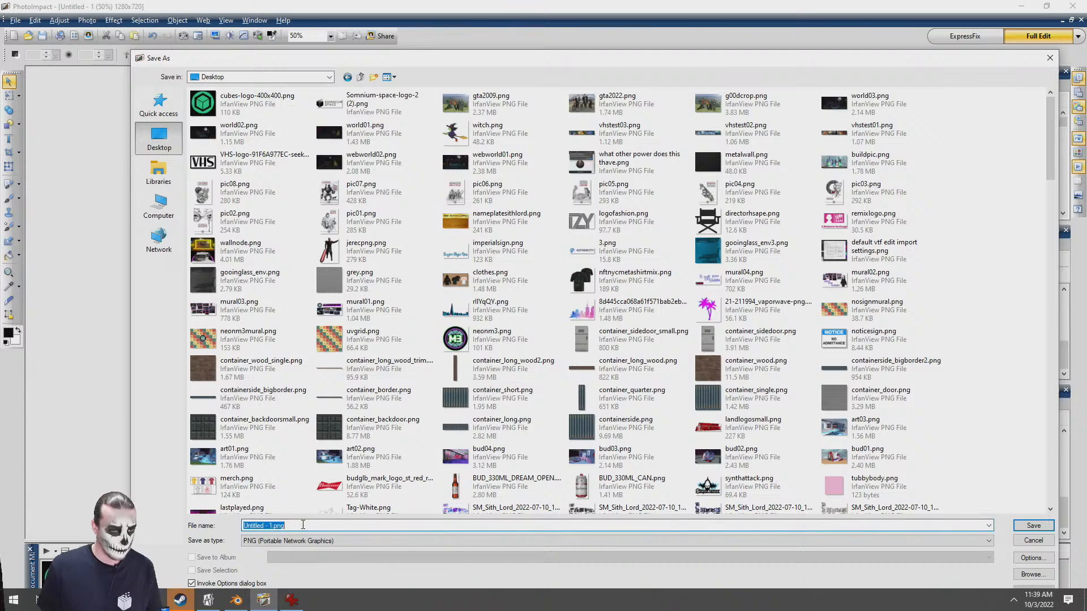
pyautogui.write('wallpaper')
pyautogui.press('Return')
pyautogui.press('Return')
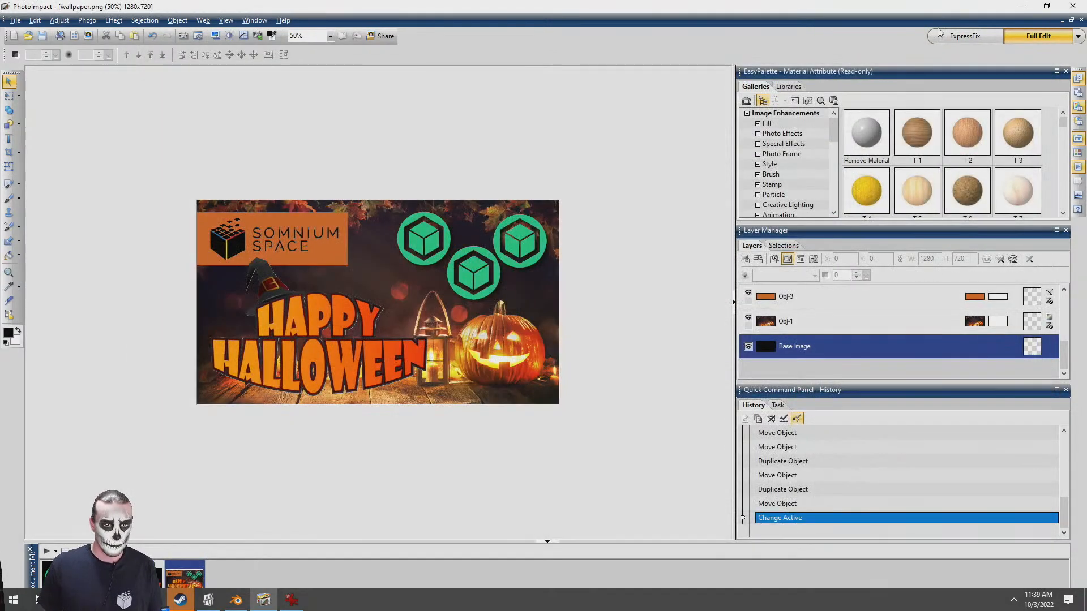
# Save a second copy of the composition to the Desktop in JPEG format as wallpaper.jpg
pyautogui.click(1021, 6)
pyautogui.click(780, 8)
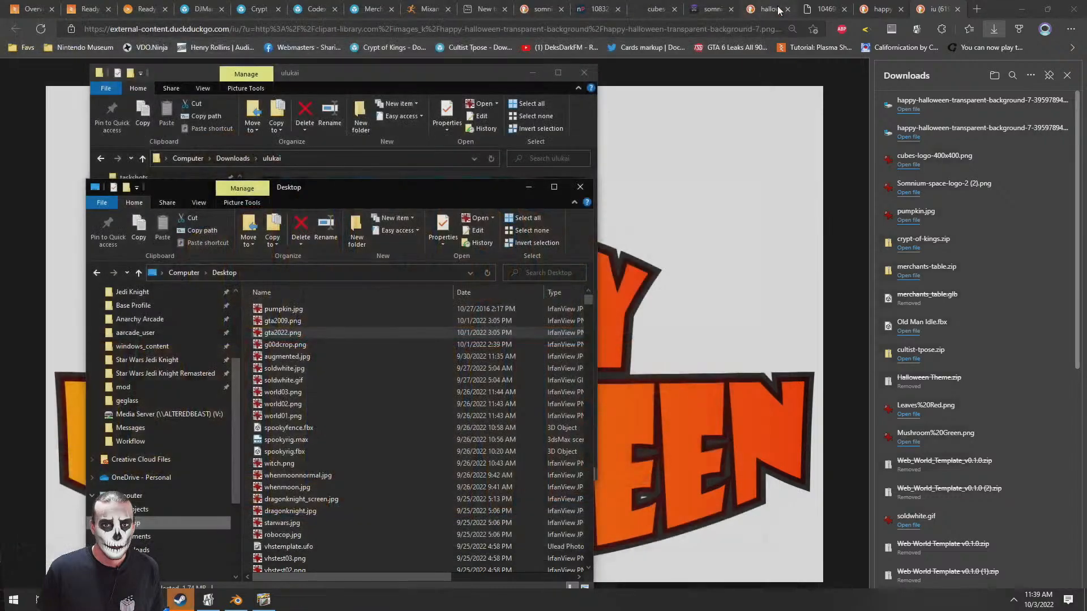
pyautogui.click(264, 600)
pyautogui.click(15, 20)
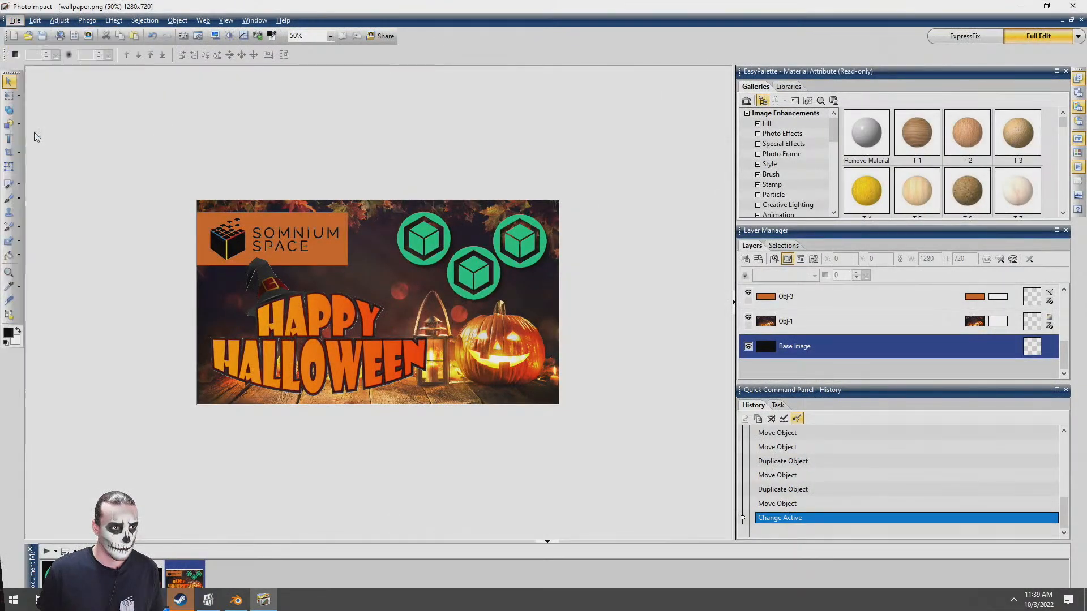
pyautogui.click(33, 129)
pyautogui.click(311, 541)
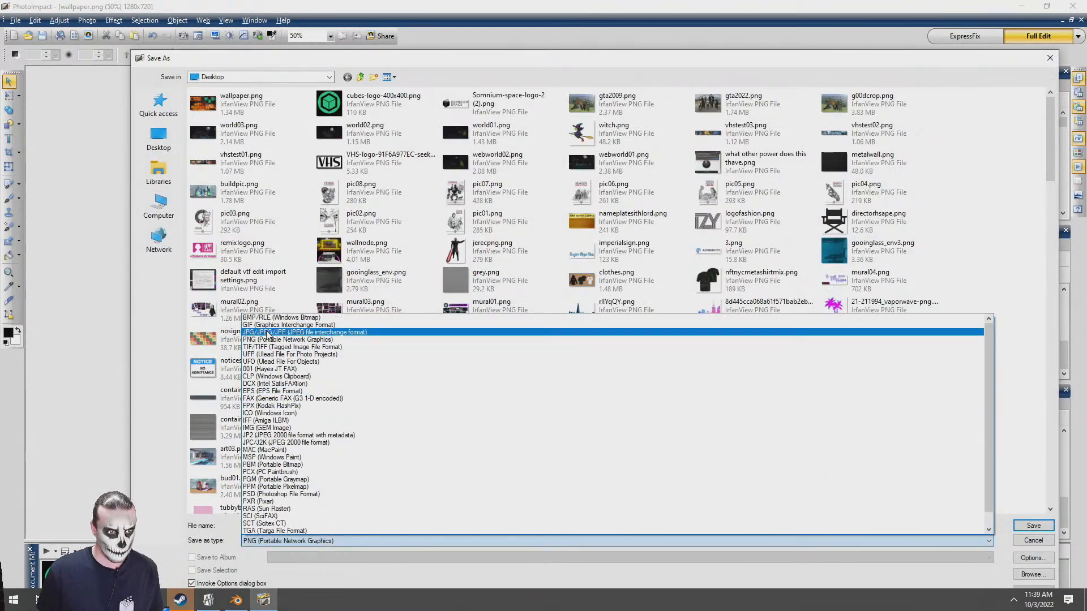
pyautogui.click(317, 335)
pyautogui.click(1033, 527)
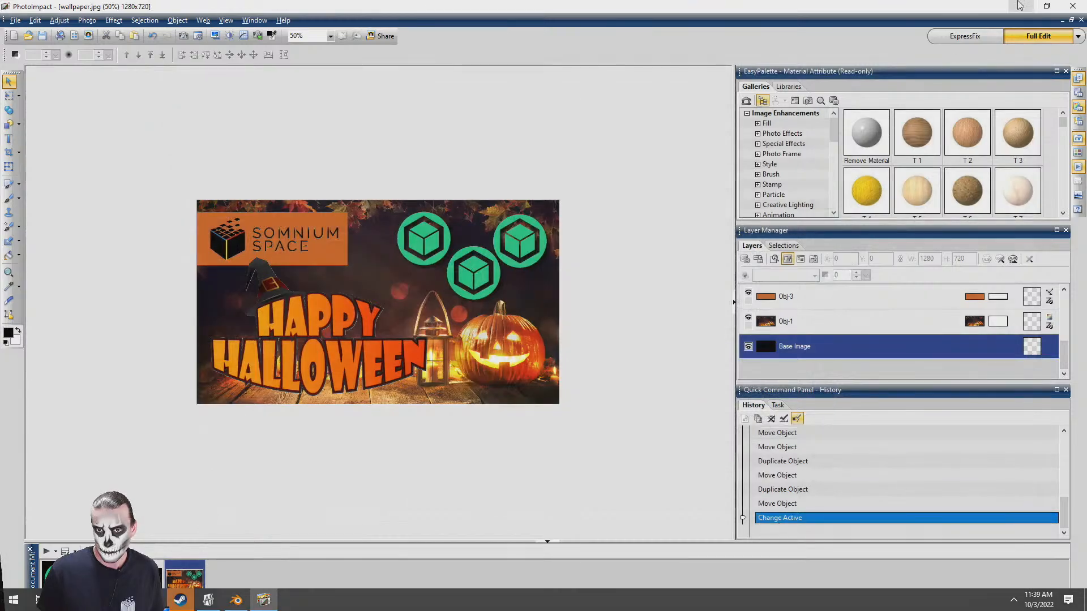
# Switch to the PlayCanvas scene editor in the browser, close the downloads list and show the root assets folder
pyautogui.click(1016, 5)
pyautogui.click(84, 5)
pyautogui.click(149, 6)
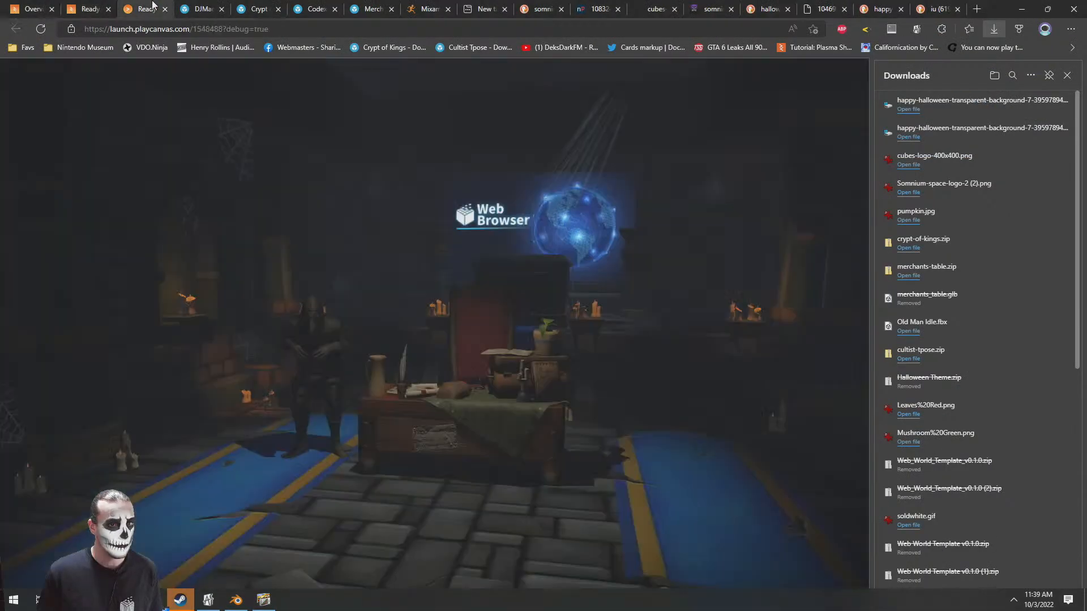
pyautogui.click(111, 6)
pyautogui.click(1068, 74)
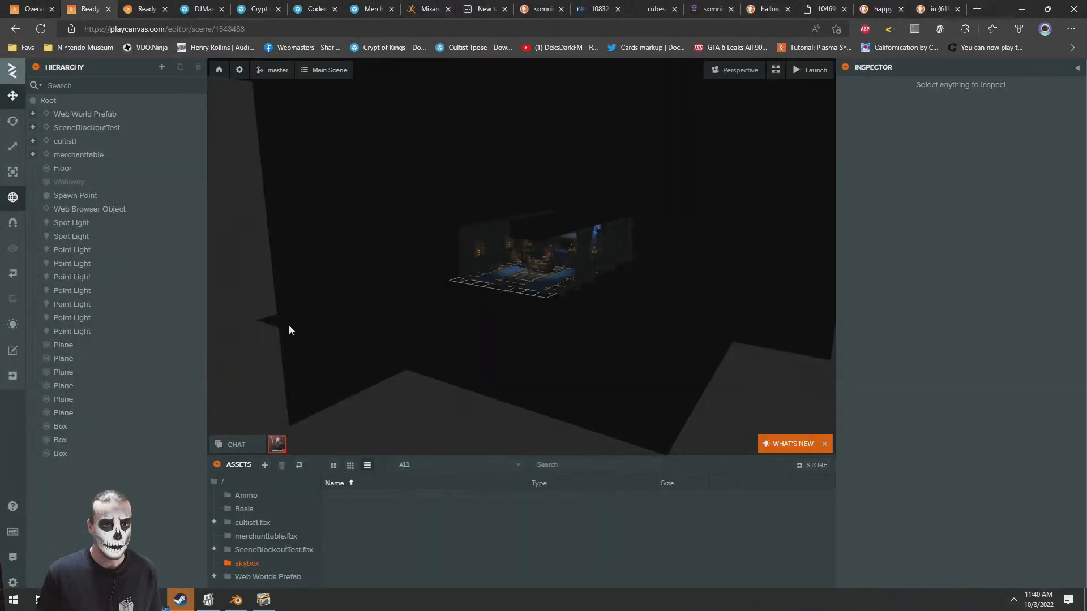
pyautogui.click(236, 483)
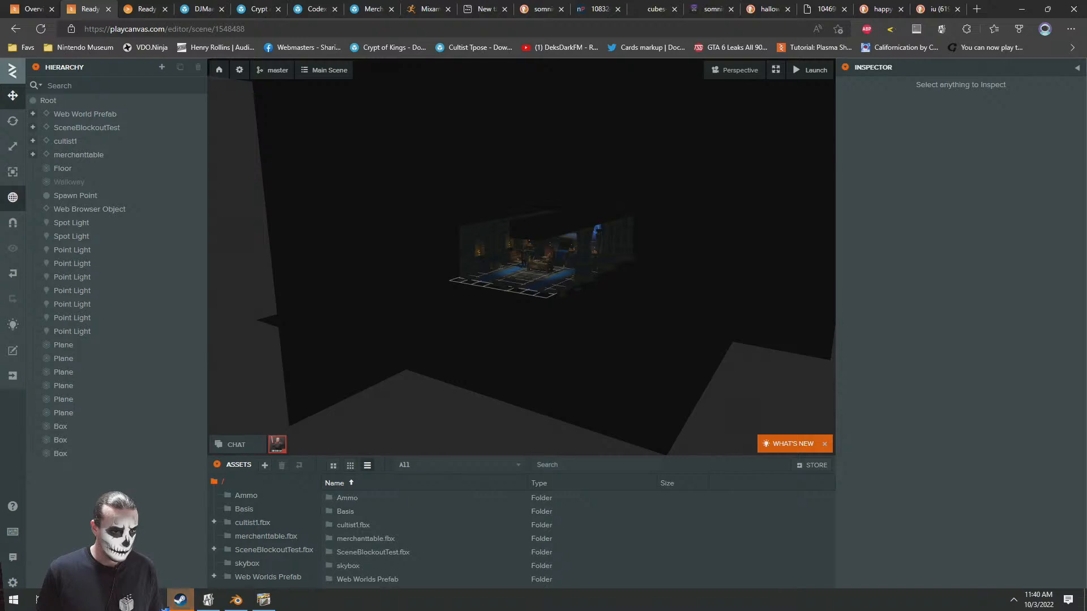
# Point the File Explorer window at the Desktop folder and return to the PlayCanvas editor
pyautogui.click(124, 600)
pyautogui.click(51, 554)
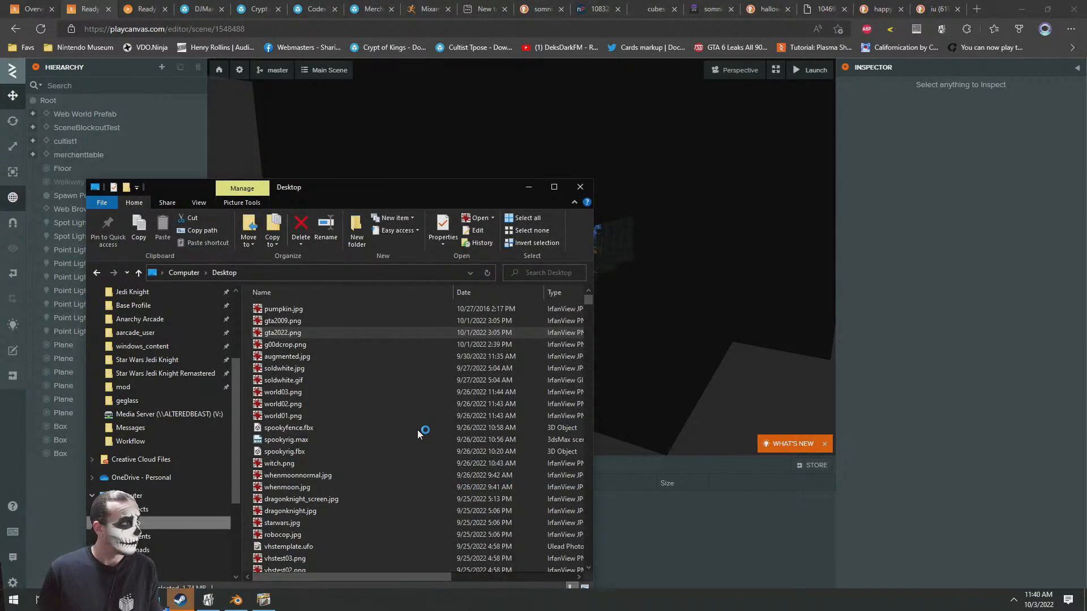
pyautogui.hotkey('alt', 'Tab')
pyautogui.hotkey('alt', 'Tab')
pyautogui.hotkey('alt', 'Tab')
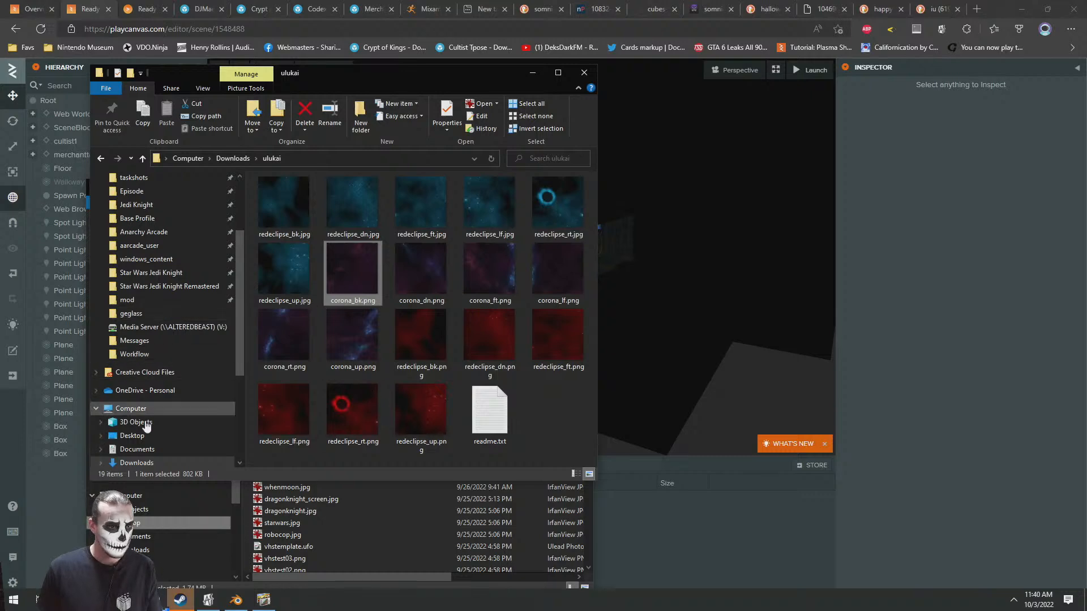
pyautogui.click(125, 435)
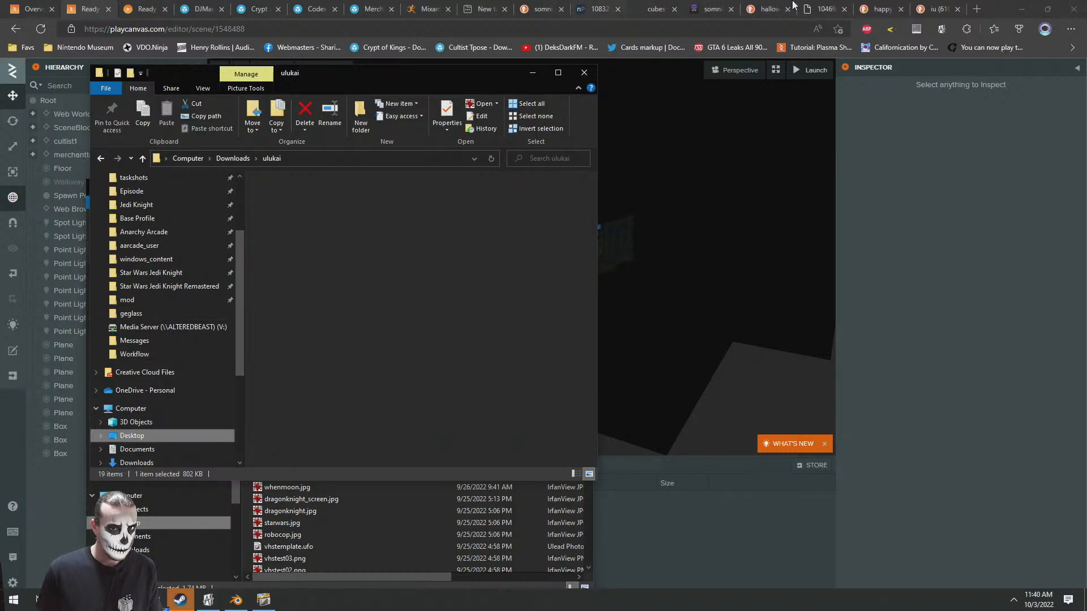
pyautogui.hotkey('alt', 'Tab')
pyautogui.hotkey('alt', 'Tab')
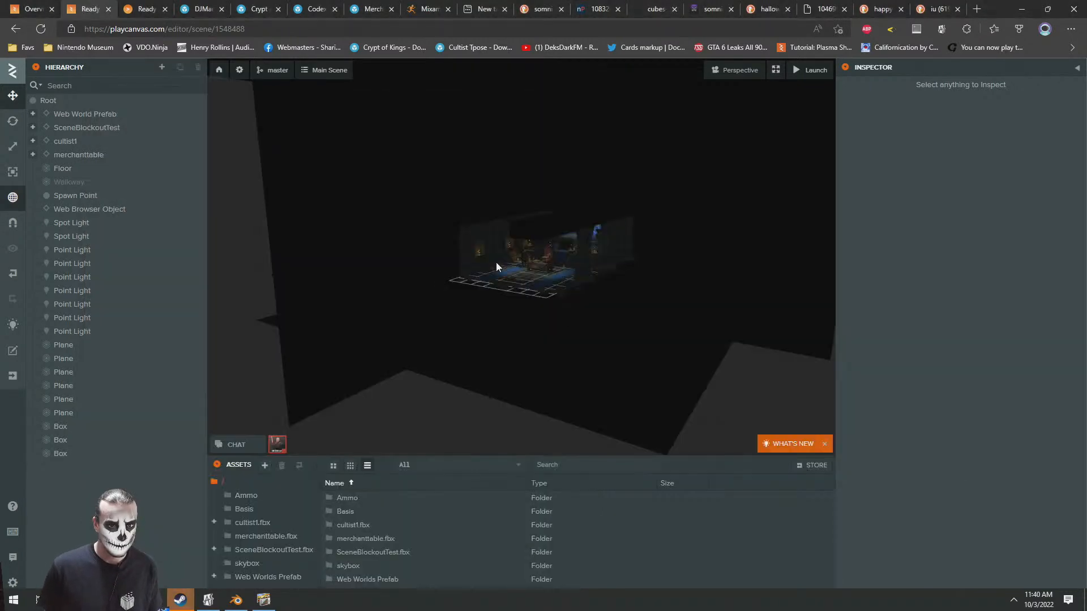
pyautogui.moveTo(495, 263); pyautogui.dragTo(522, 271)
pyautogui.scroll(4, 525, 268)
pyautogui.scroll(8, 537, 249)
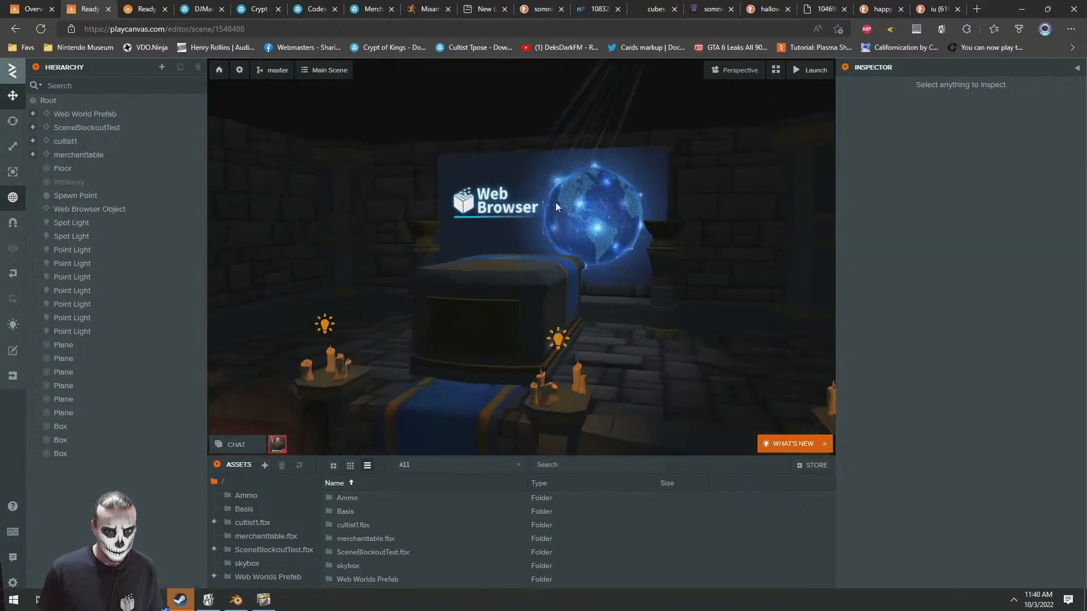
pyautogui.click(555, 202)
pyautogui.scroll(-1, 893, 413)
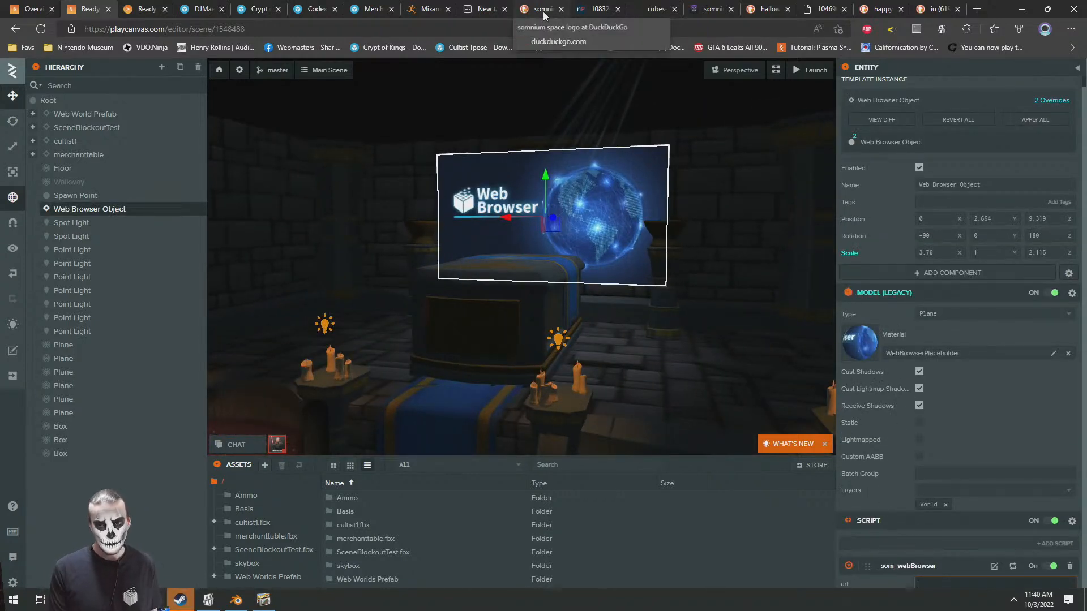
pyautogui.write('https://somniumspace.com/parcel/3388')
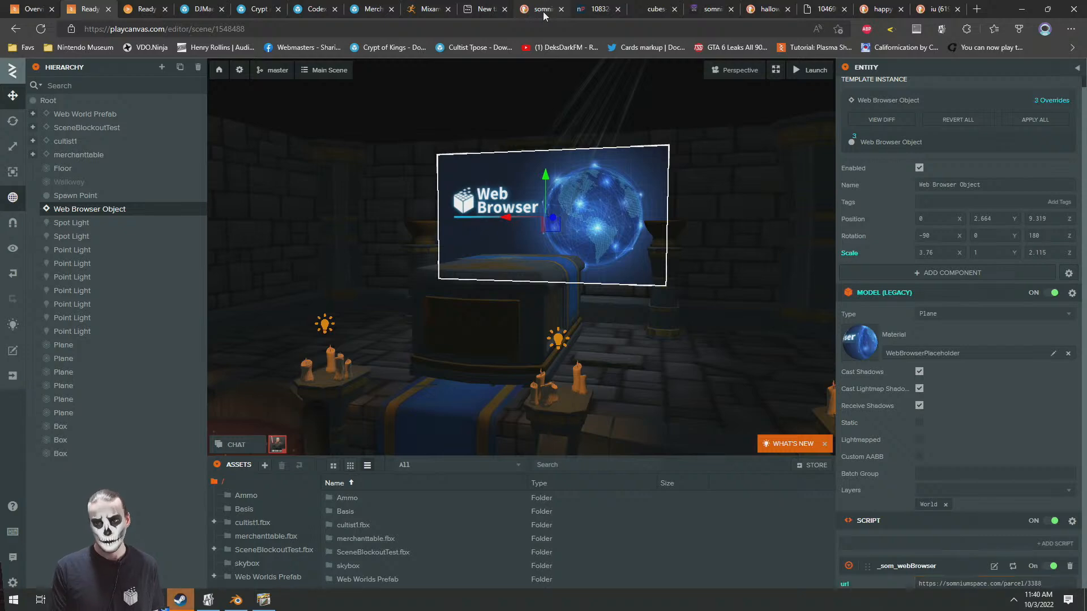
# Upload wallpaper.jpg from the Desktop folder into the project's root assets folder
pyautogui.press('super+e')
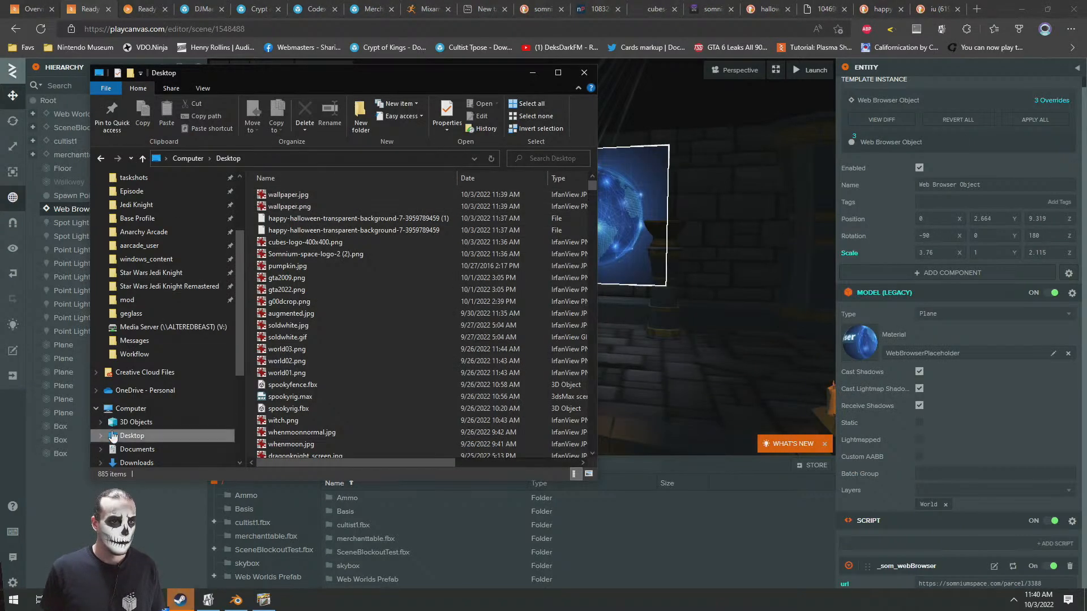
pyautogui.click(282, 196)
pyautogui.moveTo(274, 196); pyautogui.dragTo(733, 536)
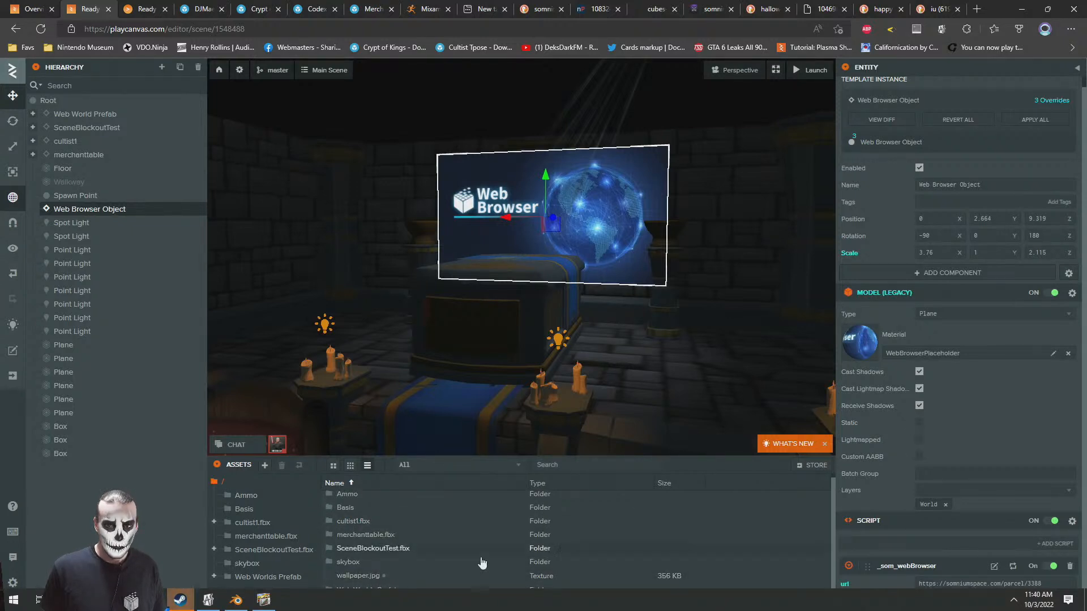
# Assign wallpaper.jpg as both the diffuse and emissive texture of the WebBrowserPlaceholder material
pyautogui.click(849, 349)
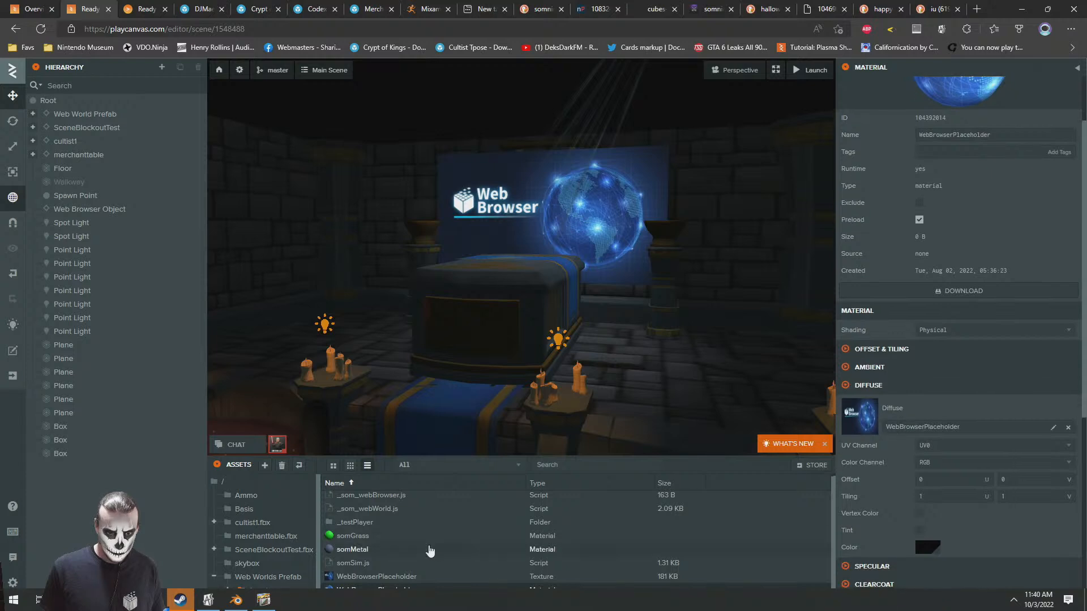
pyautogui.click(215, 481)
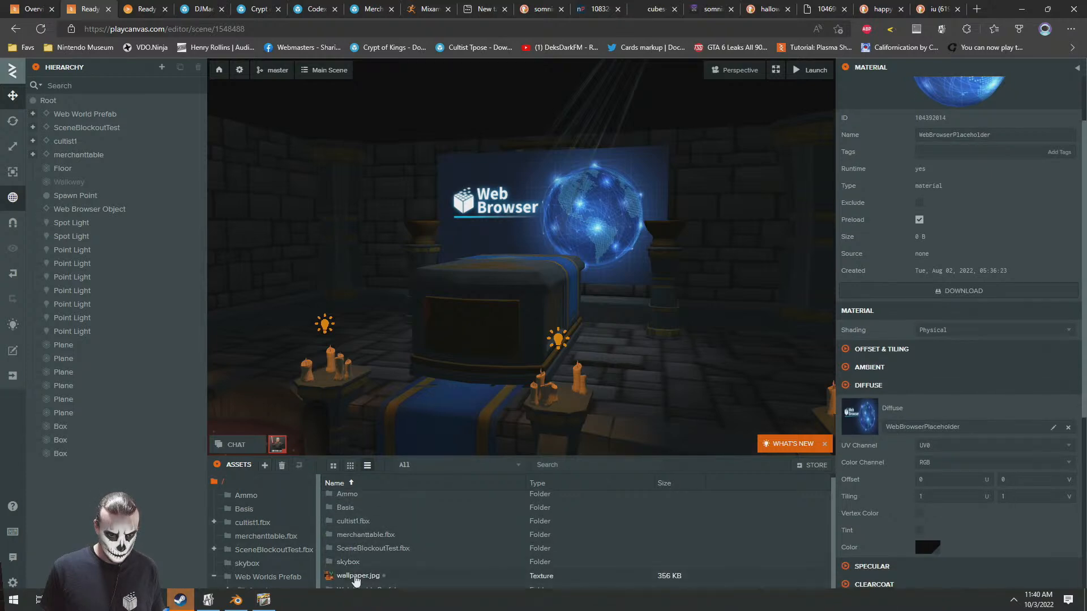
pyautogui.moveTo(387, 576); pyautogui.dragTo(911, 419)
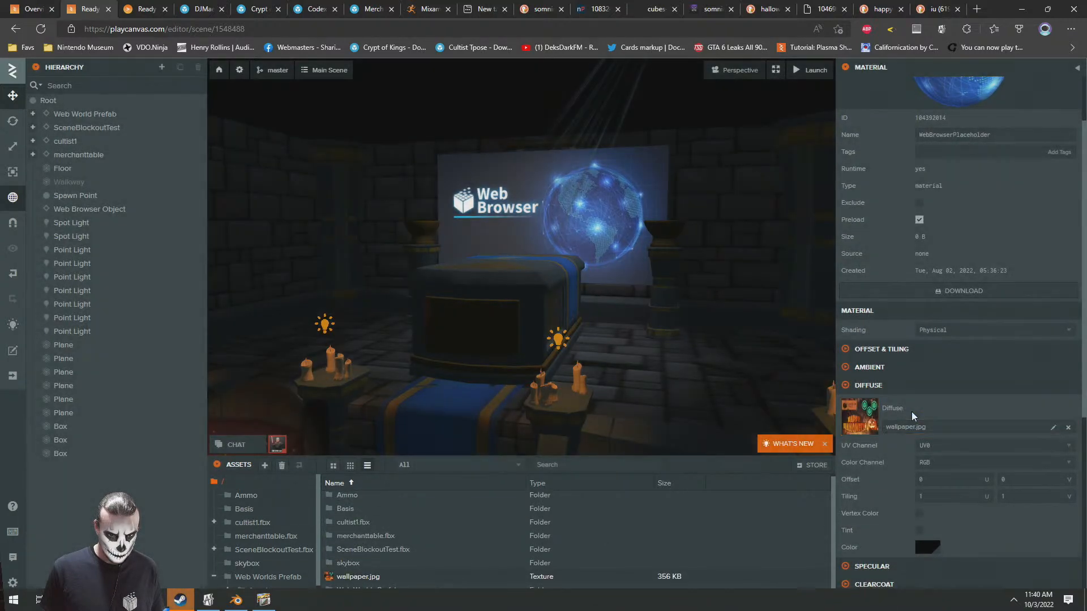
pyautogui.scroll(-3, 922, 434)
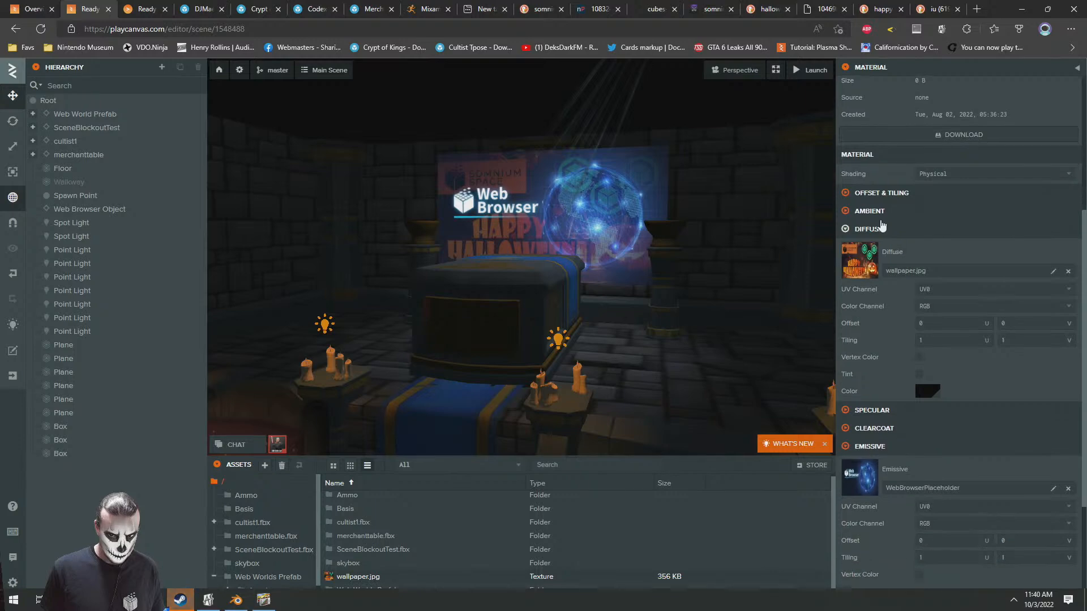
pyautogui.moveTo(337, 585); pyautogui.dragTo(895, 473)
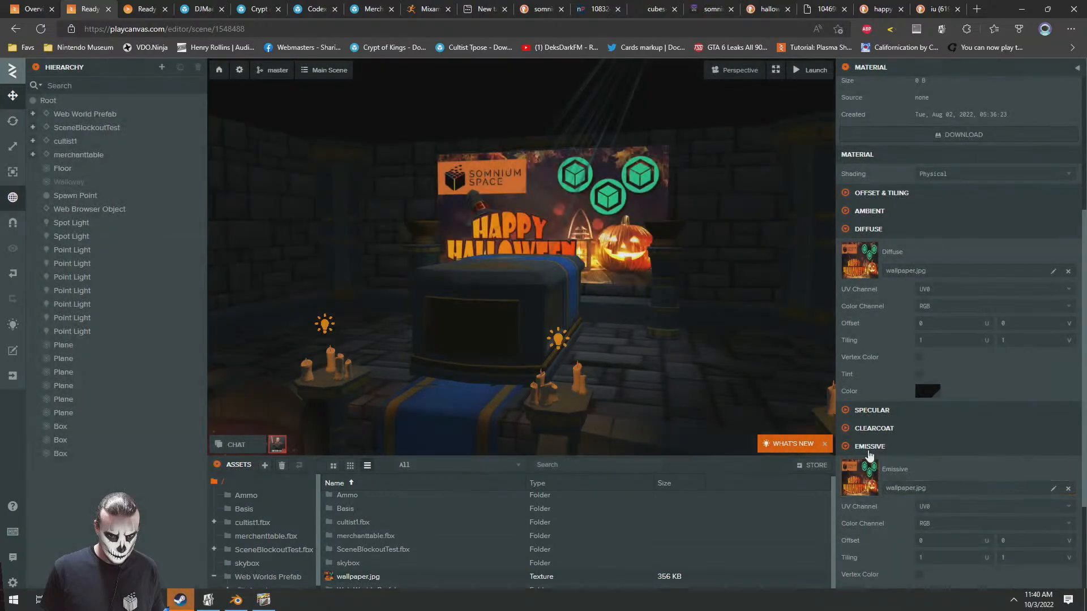
# Examine the retextured browser screen and the surrounding crypt scene from several distances and viewpoints
pyautogui.scroll(-5, 612, 239)
pyautogui.moveTo(613, 239); pyautogui.dragTo(542, 236)
pyautogui.moveTo(592, 321); pyautogui.dragTo(237, 319)
pyautogui.scroll(-3, 262, 331)
pyautogui.scroll(-3, 261, 330)
pyautogui.click(511, 280)
pyautogui.moveTo(511, 280); pyautogui.dragTo(663, 293)
pyautogui.scroll(5, 633, 276)
pyautogui.scroll(4, 645, 277)
pyautogui.scroll(-6, 639, 267)
pyautogui.scroll(3, 669, 269)
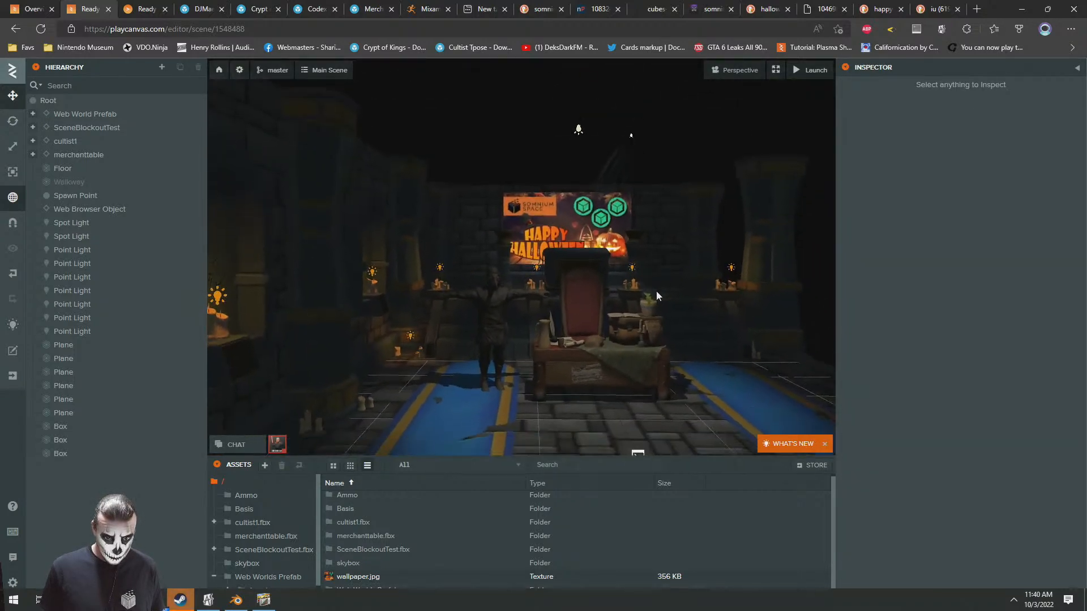
pyautogui.scroll(2, 664, 293)
pyautogui.press('s')
pyautogui.press('d')
pyautogui.moveTo(671, 273); pyautogui.dragTo(648, 275, button='right')
pyautogui.press('w')
pyautogui.press('a')
pyautogui.press('s')
pyautogui.press('d')
pyautogui.press('w')
pyautogui.press('w')
pyautogui.press('s')
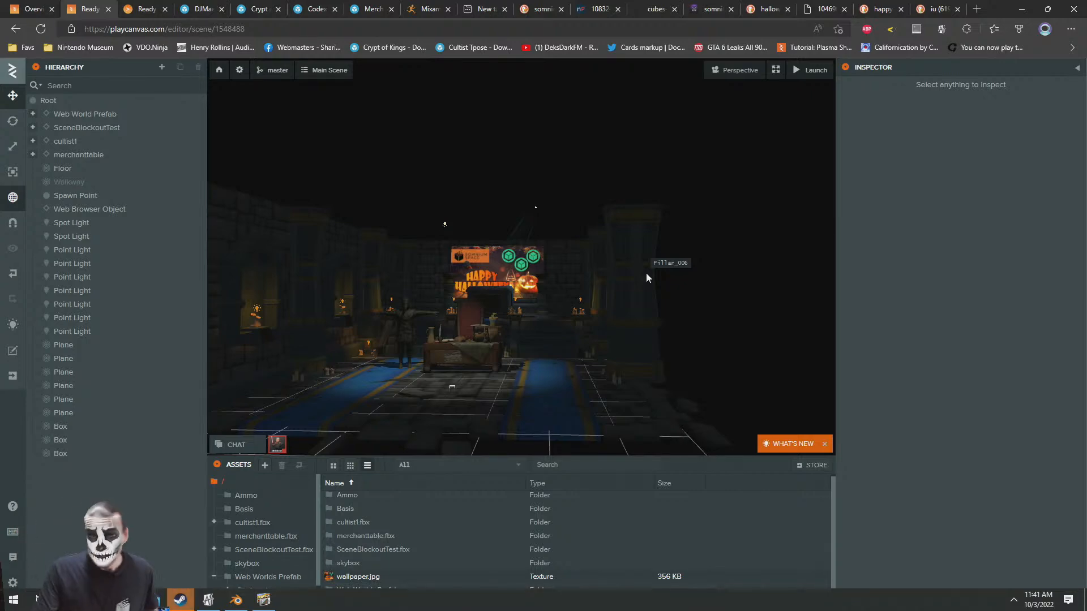
# Examine the merchant table, the cultist and the Halloween browser screen from near and far in the scene viewport
pyautogui.moveTo(606, 290); pyautogui.dragTo(542, 327, button='right')
pyautogui.press('w')
pyautogui.press('s')
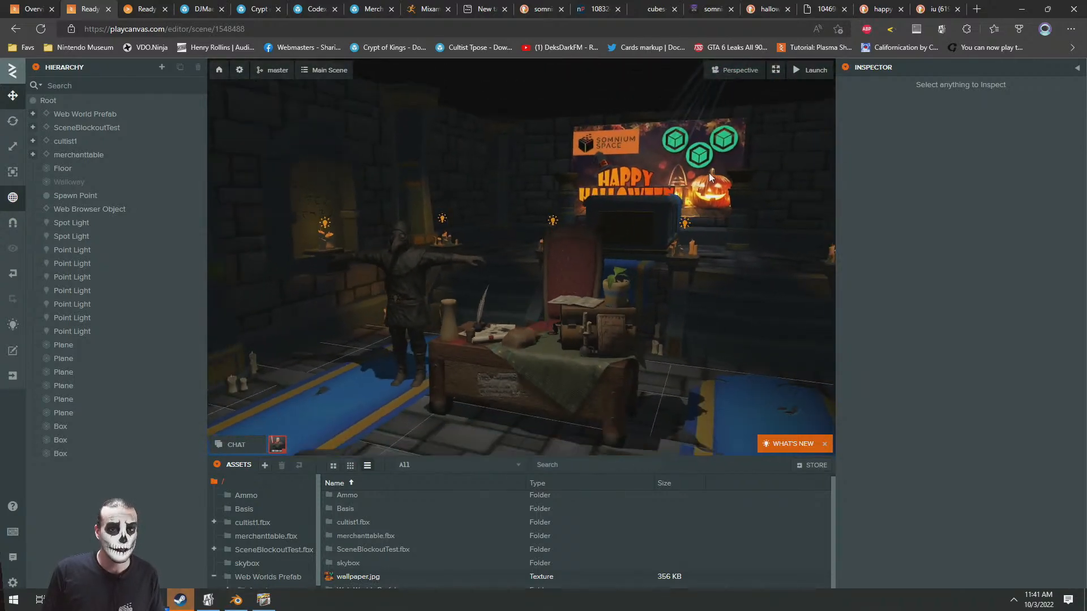
pyautogui.moveTo(561, 205); pyautogui.dragTo(571, 196, button='right')
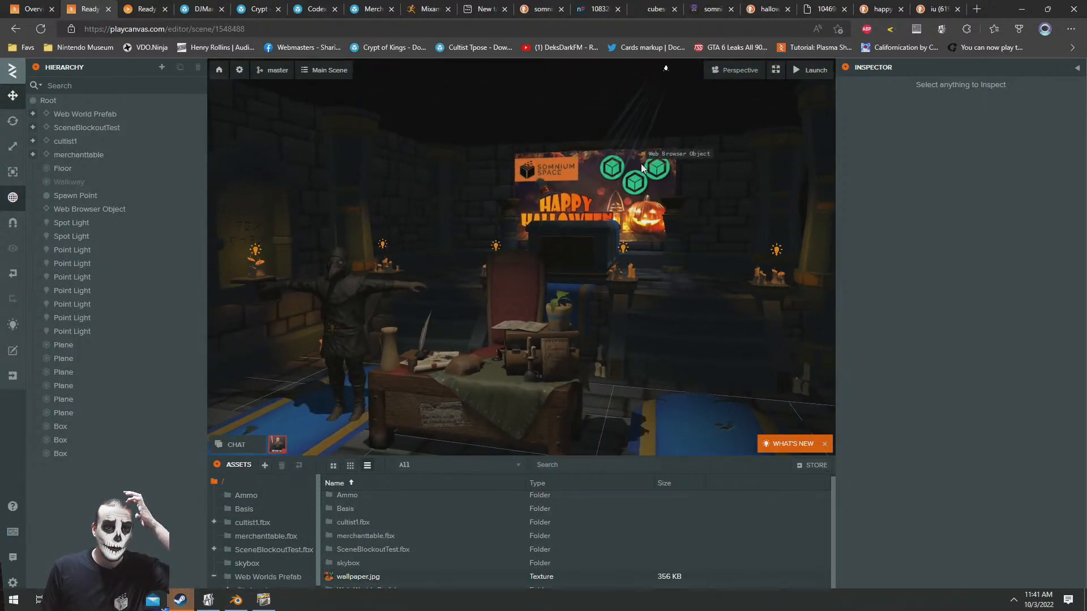
pyautogui.moveTo(551, 263); pyautogui.dragTo(549, 287, button='right')
pyautogui.press('s')
pyautogui.press('w')
pyautogui.press('s')
pyautogui.press('w')
pyautogui.press('w')
pyautogui.press('s')
pyautogui.press('w')
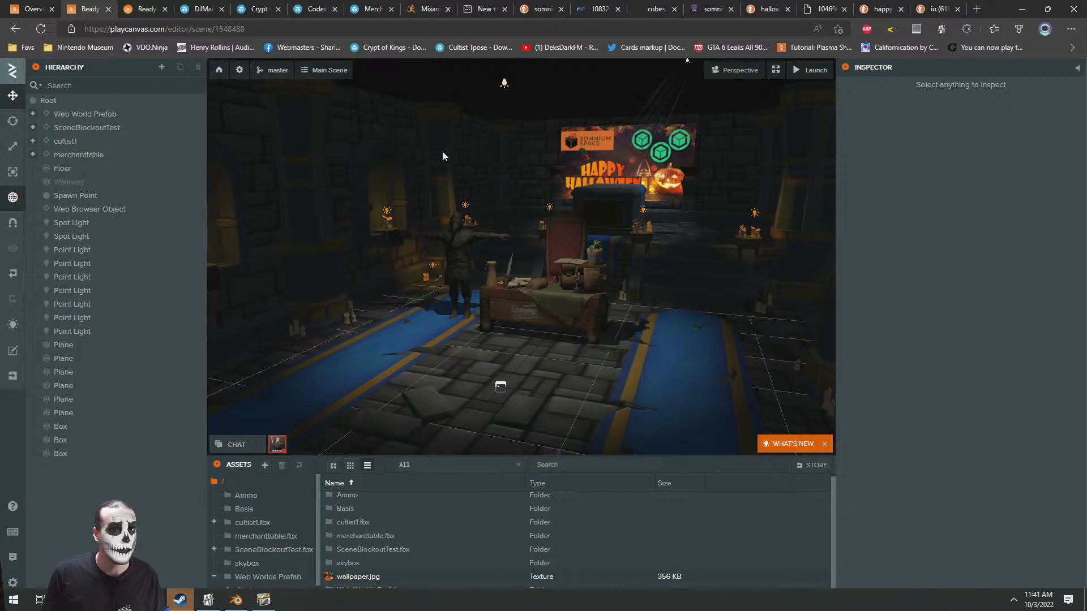
# Review the project's build download options with all scenes selected, and close them
pyautogui.click(240, 72)
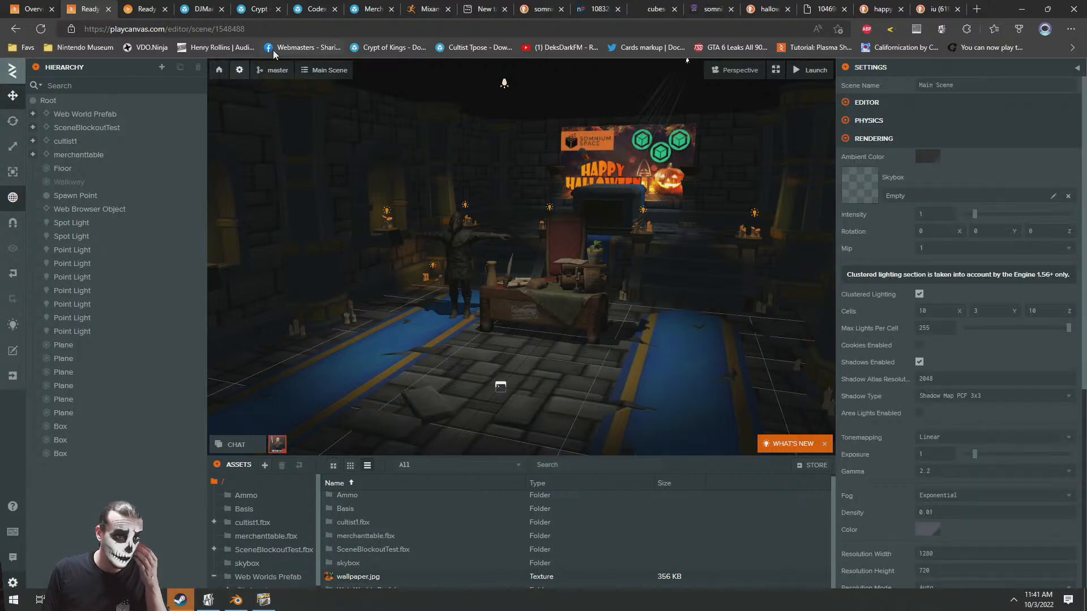
pyautogui.click(278, 70)
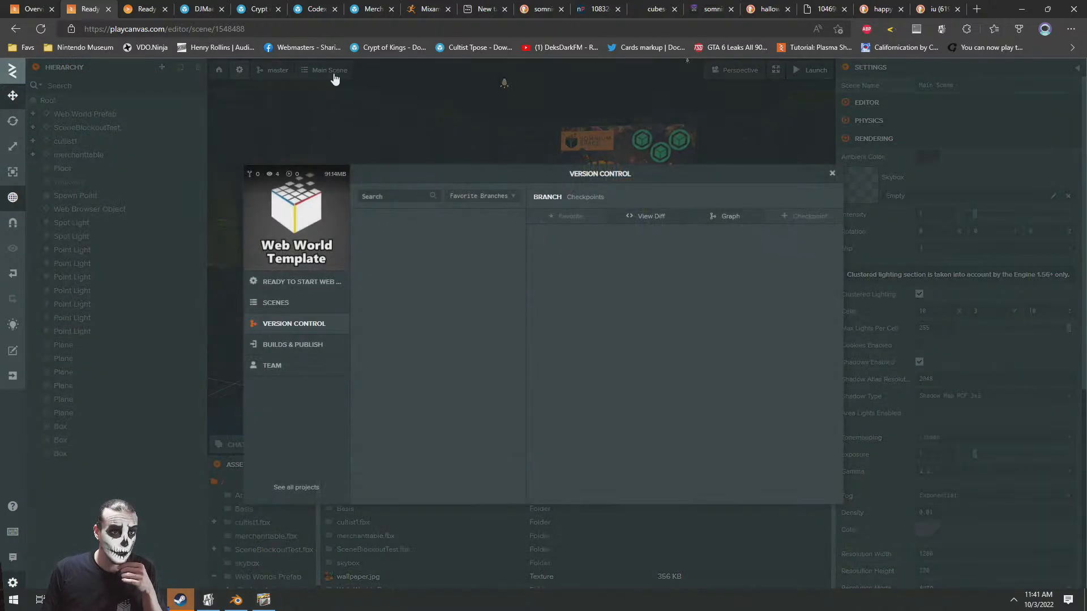
pyautogui.click(286, 343)
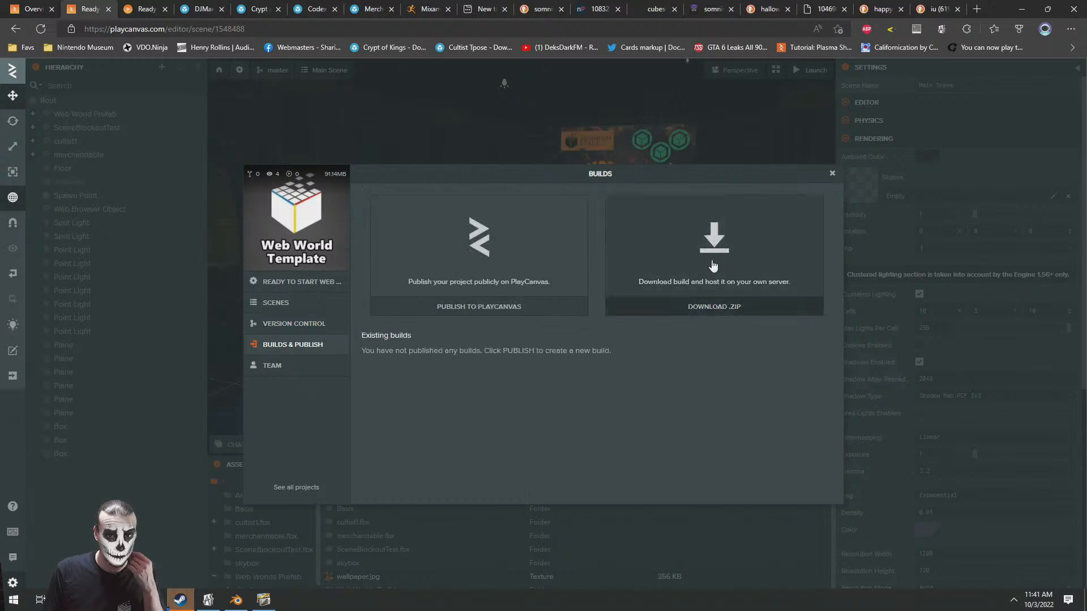
pyautogui.click(713, 306)
pyautogui.click(829, 382)
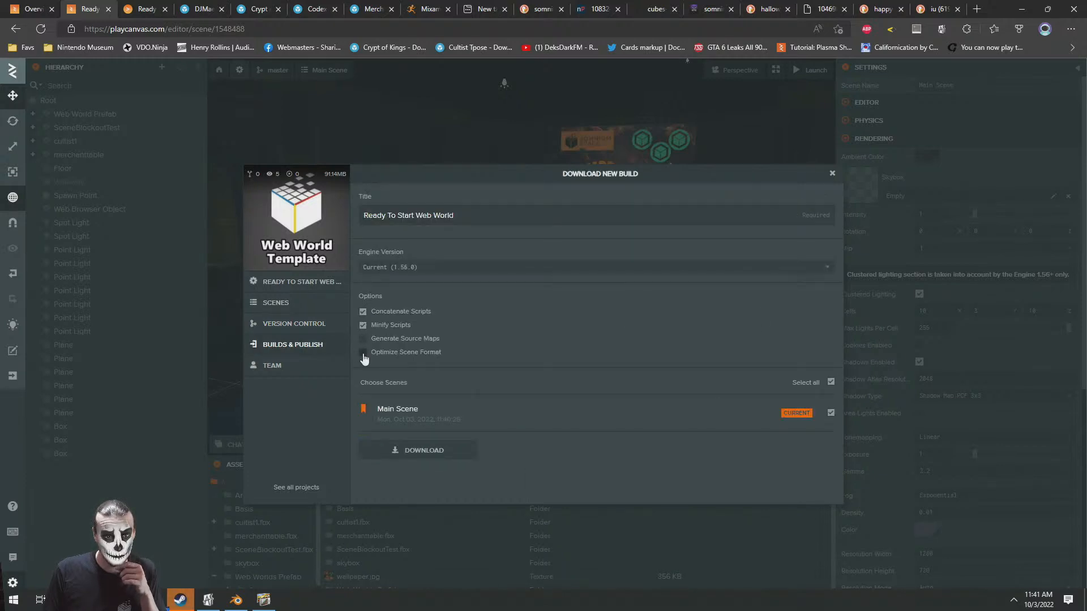
pyautogui.click(833, 172)
# Switch to the launched world, show it full screen and look over the crypt and its browser screen
pyautogui.click(146, 9)
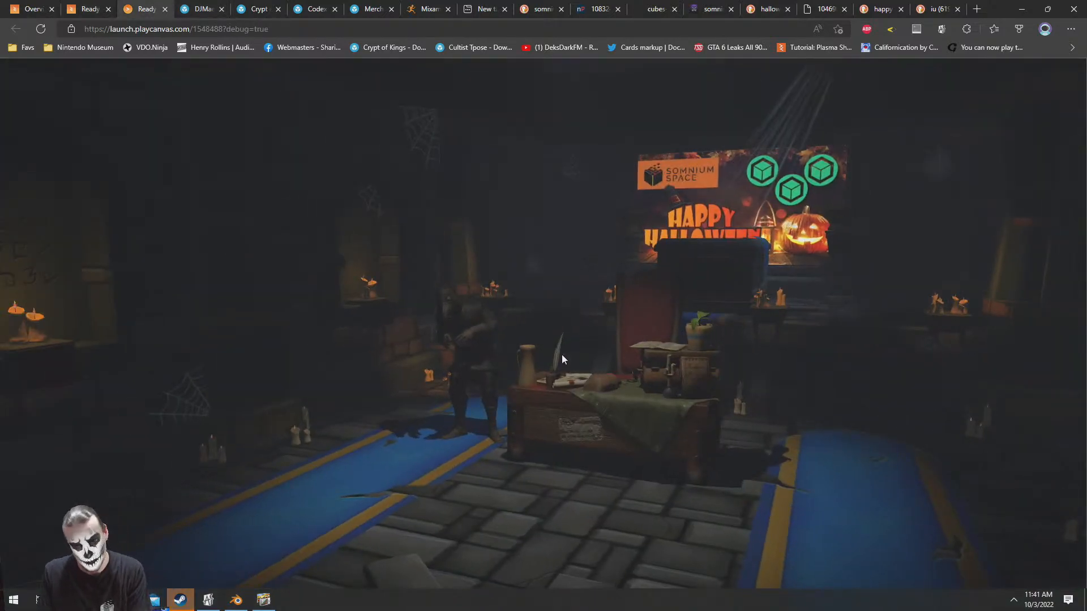
pyautogui.press('F11')
pyautogui.moveTo(751, 330); pyautogui.dragTo(622, 337)
pyautogui.press('w')
pyautogui.press('s')
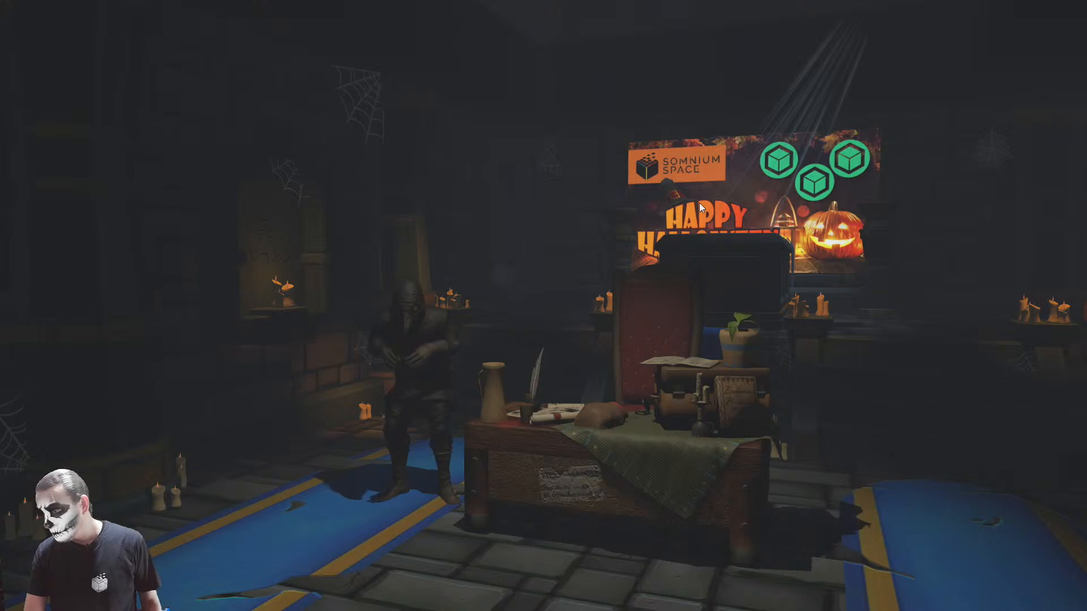
pyautogui.moveTo(535, 329); pyautogui.dragTo(487, 358, button='right')
pyautogui.press('s')
pyautogui.moveTo(626, 363); pyautogui.dragTo(660, 479, button='right')
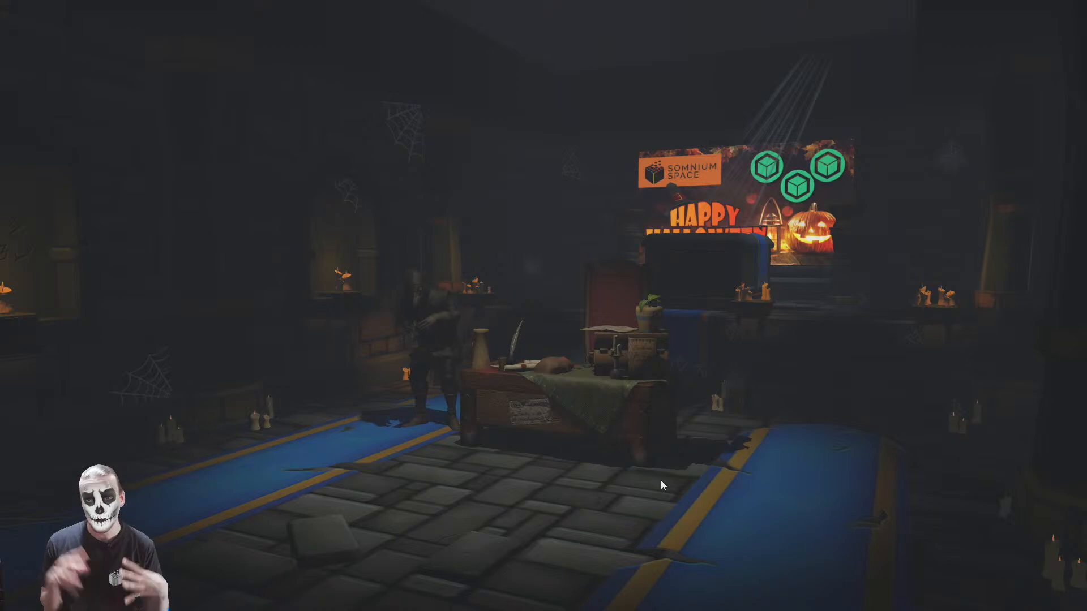
# Examine the cultist's mask and hood up close in the running world, and pull back to the whole crypt
pyautogui.press('w')
pyautogui.moveTo(578, 394); pyautogui.dragTo(593, 325, button='right')
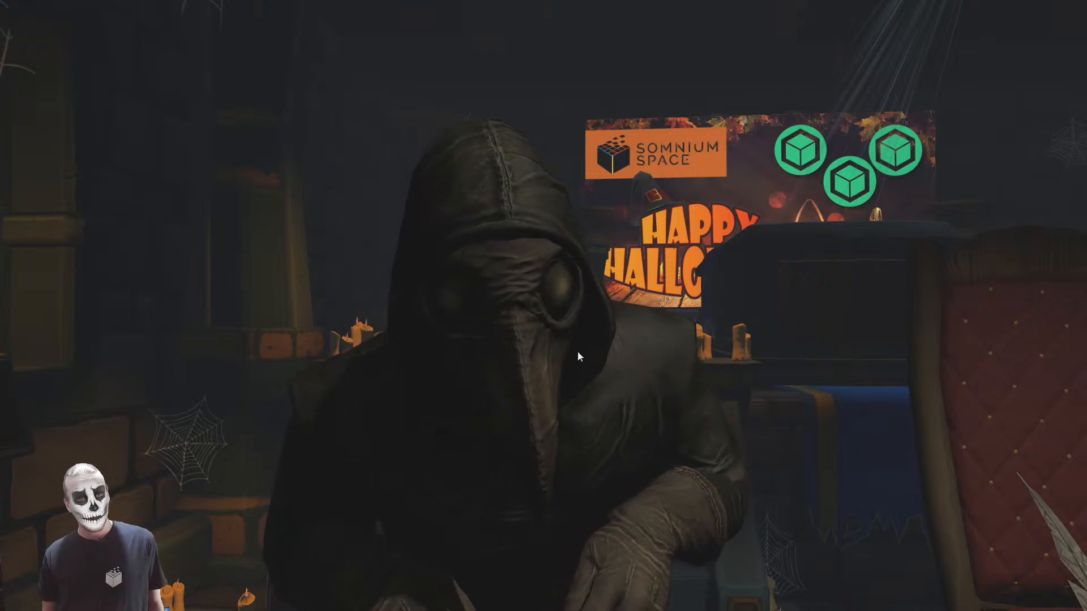
pyautogui.scroll(-5, 554, 295)
pyautogui.moveTo(555, 295); pyautogui.dragTo(436, 350)
pyautogui.moveTo(608, 354); pyautogui.dragTo(493, 377)
pyautogui.scroll(3, 606, 365)
pyautogui.scroll(2, 547, 353)
pyautogui.scroll(-6, 555, 351)
pyautogui.scroll(-6, 572, 365)
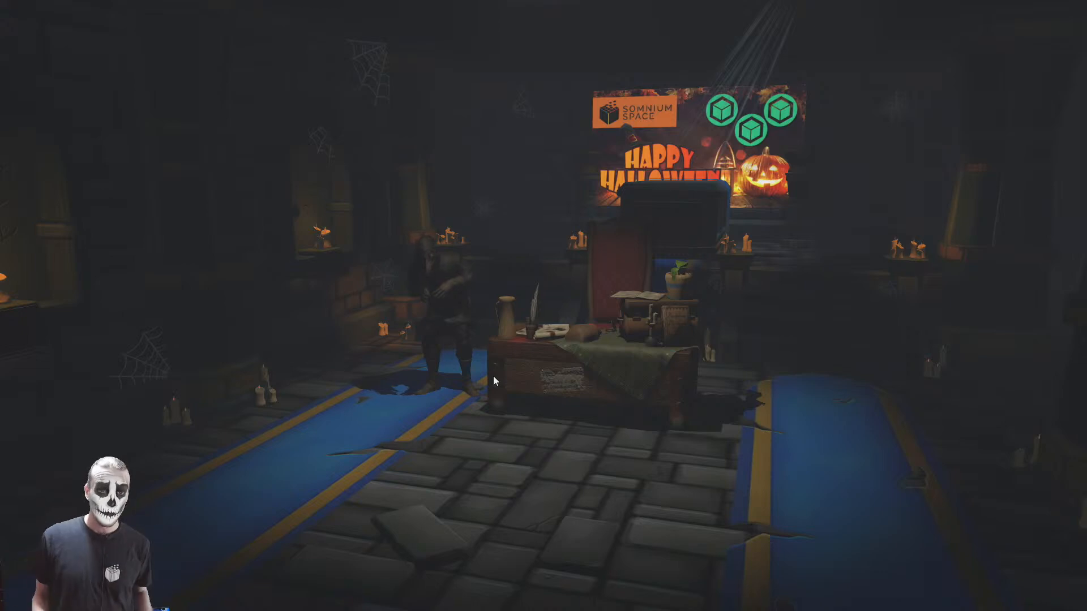
pyautogui.moveTo(554, 411); pyautogui.dragTo(580, 368, button='right')
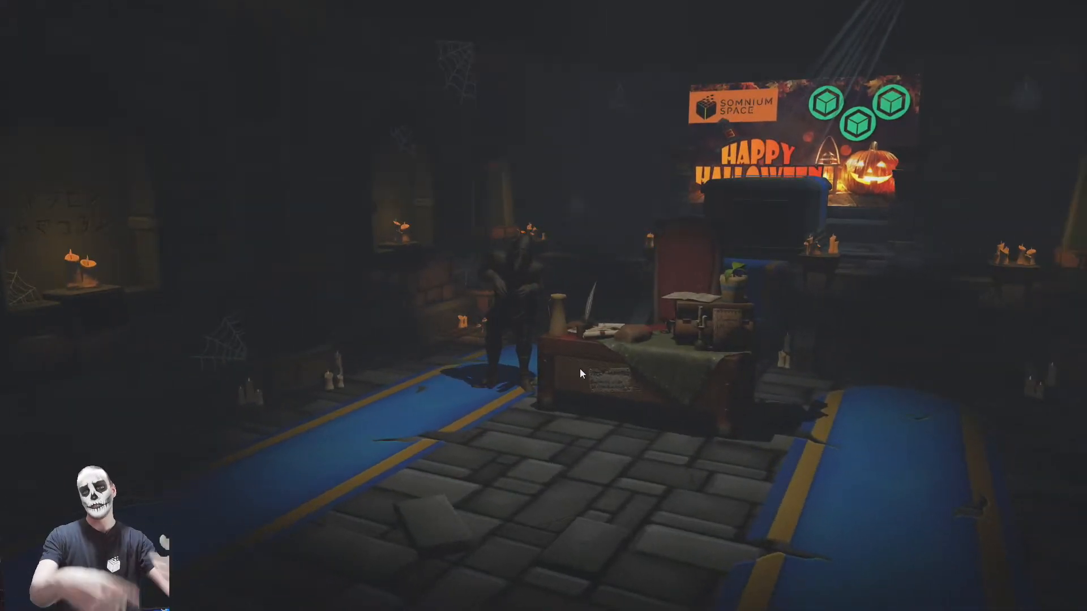
pyautogui.press('w')
pyautogui.moveTo(580, 368); pyautogui.dragTo(693, 415, button='right')
pyautogui.press('a')
pyautogui.press('s')
pyautogui.press('d')
pyautogui.press('w')
pyautogui.press('s')
pyautogui.press('w')
pyautogui.press('s')
pyautogui.press('d')
pyautogui.press('w')
pyautogui.press('a')
pyautogui.moveTo(702, 339); pyautogui.dragTo(694, 310, button='right')
pyautogui.press('d')
pyautogui.press('s')
pyautogui.press('d')
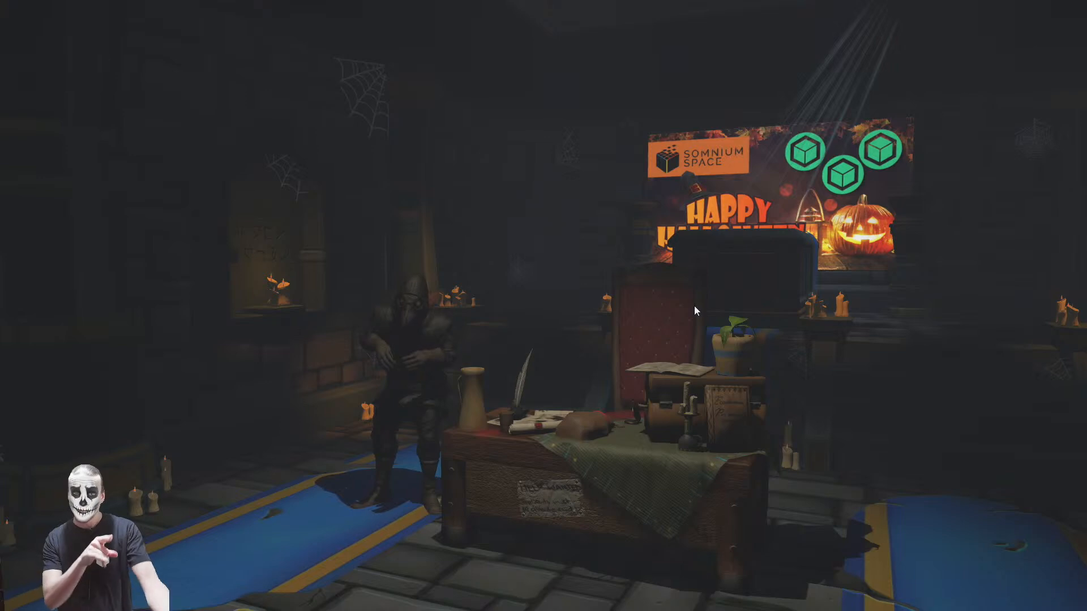
pyautogui.moveTo(651, 339); pyautogui.dragTo(1013, 399, button='right')
pyautogui.moveTo(494, 392); pyautogui.dragTo(593, 335, button='right')
pyautogui.press('w')
pyautogui.press('w')
pyautogui.press('w')
pyautogui.press('s')
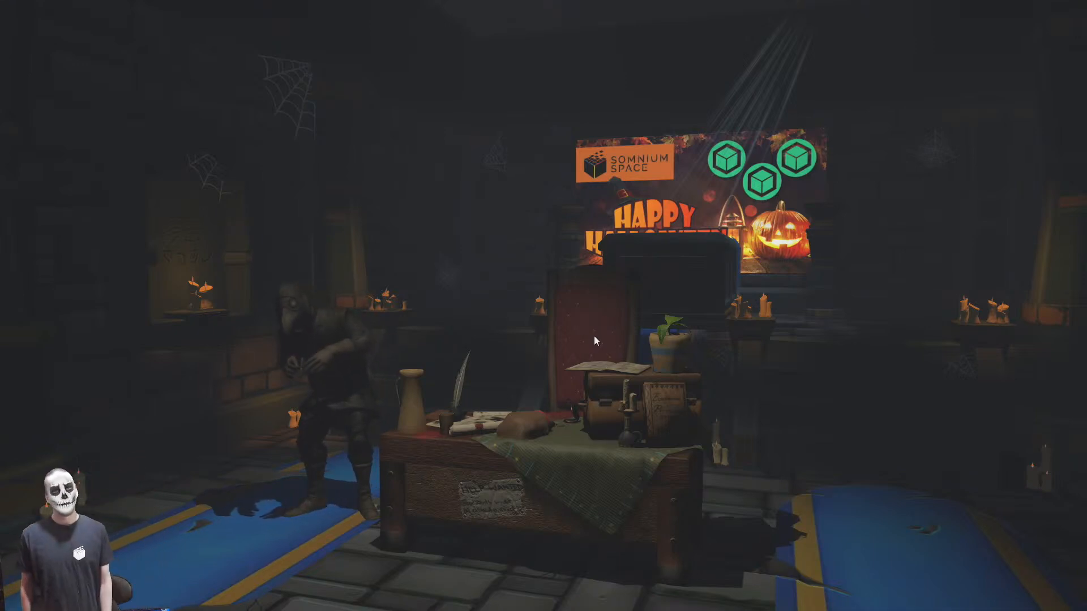
pyautogui.press('s')
pyautogui.moveTo(666, 375); pyautogui.dragTo(629, 385, button='right')
pyautogui.press('w')
pyautogui.press('a')
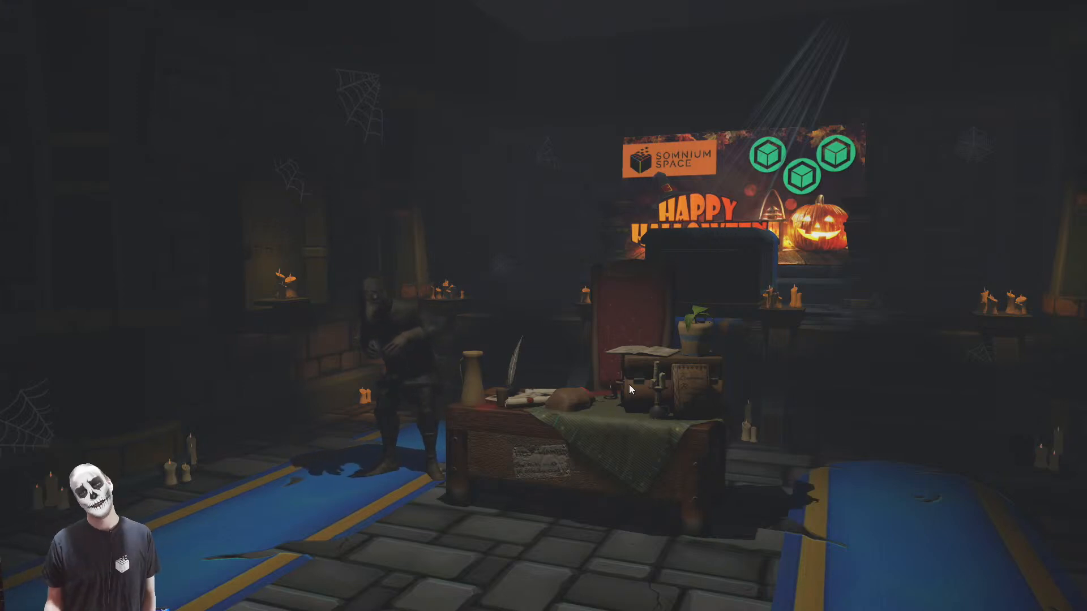
pyautogui.moveTo(543, 482); pyautogui.dragTo(510, 371)
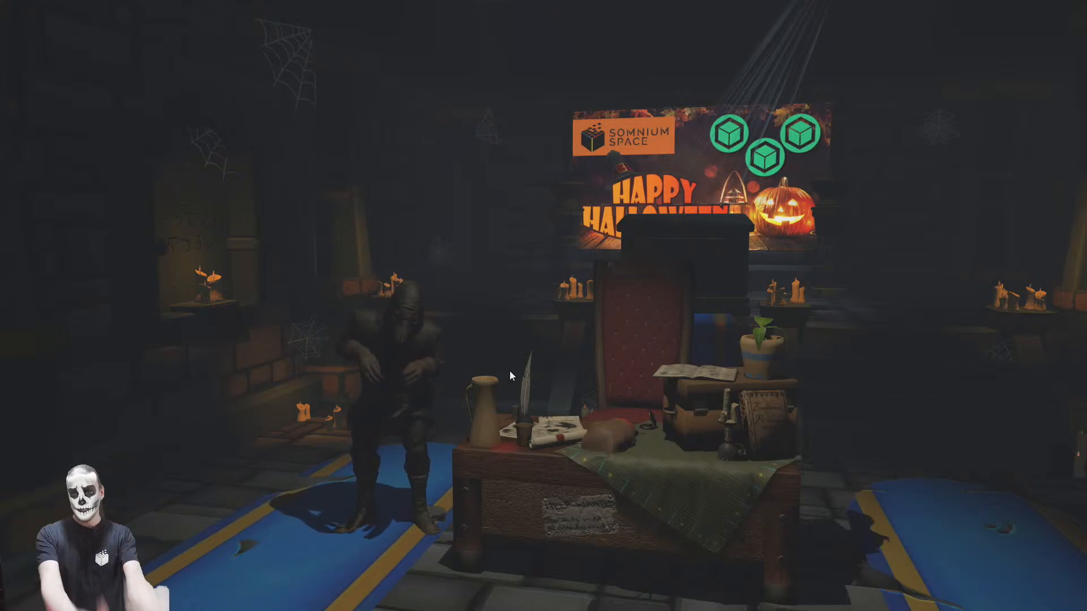
pyautogui.moveTo(748, 483); pyautogui.dragTo(579, 374)
pyautogui.scroll(3, 606, 363)
pyautogui.scroll(-3, 528, 344)
pyautogui.scroll(-3, 596, 373)
pyautogui.scroll(2, 579, 374)
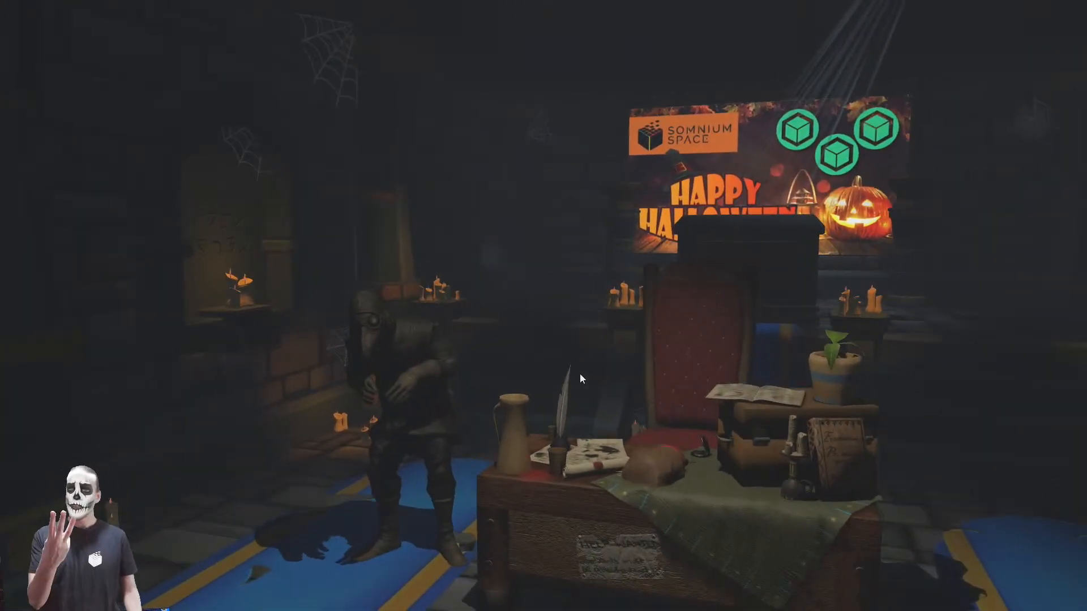
pyautogui.scroll(-5, 591, 369)
pyautogui.moveTo(504, 456); pyautogui.dragTo(594, 387)
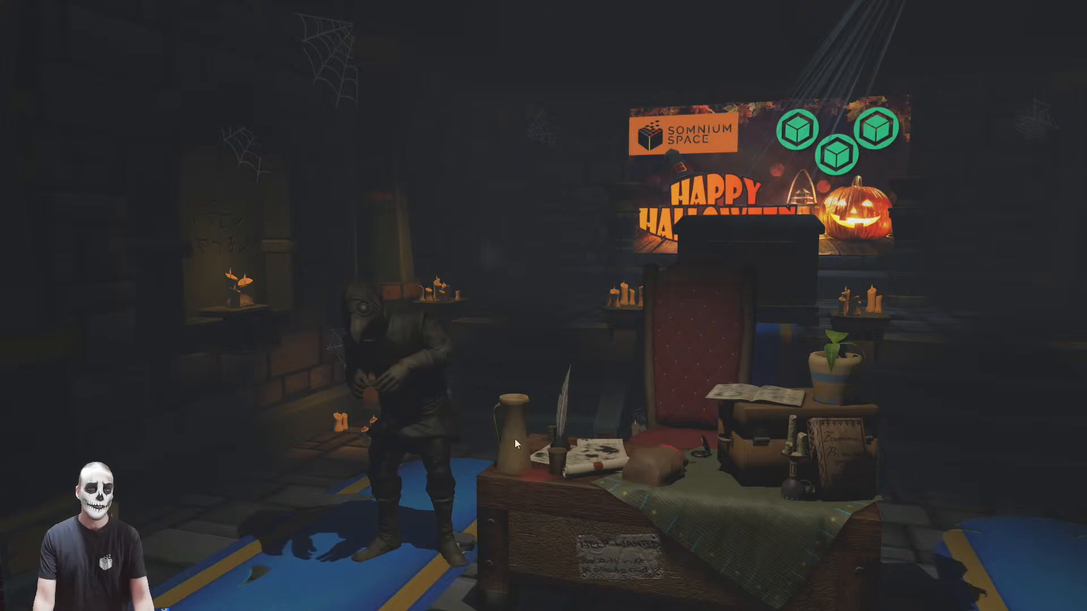
pyautogui.scroll(3, 626, 363)
pyautogui.scroll(-3, 595, 386)
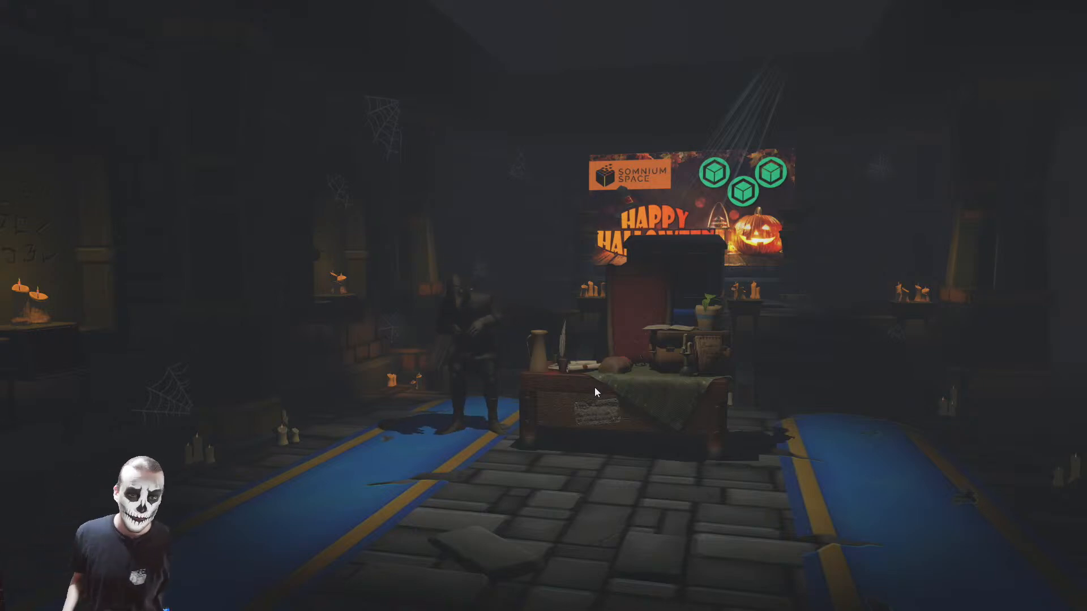
pyautogui.moveTo(594, 387); pyautogui.dragTo(561, 383, button='right')
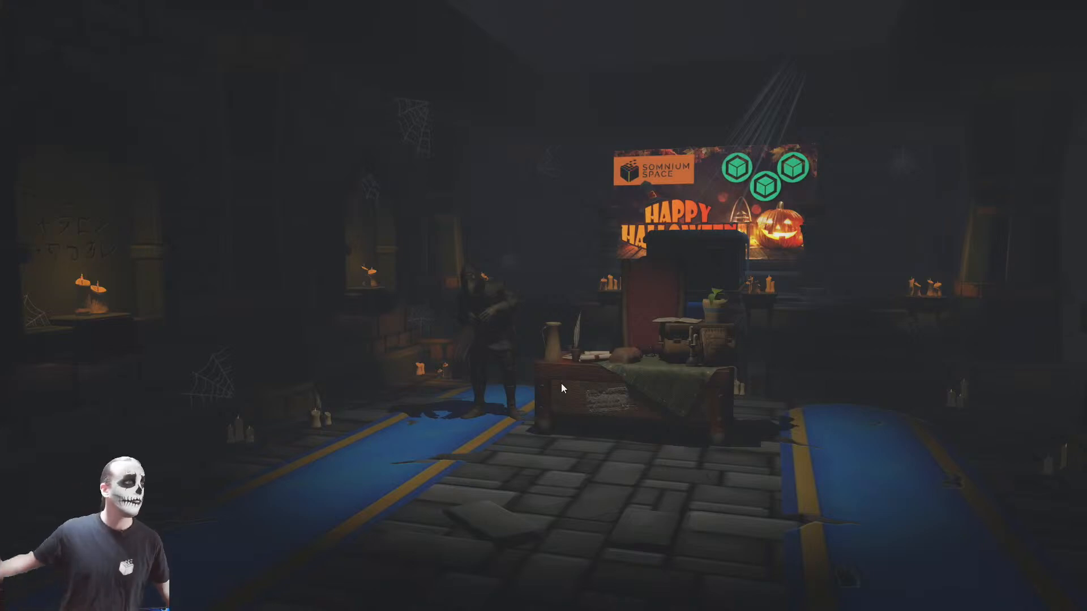